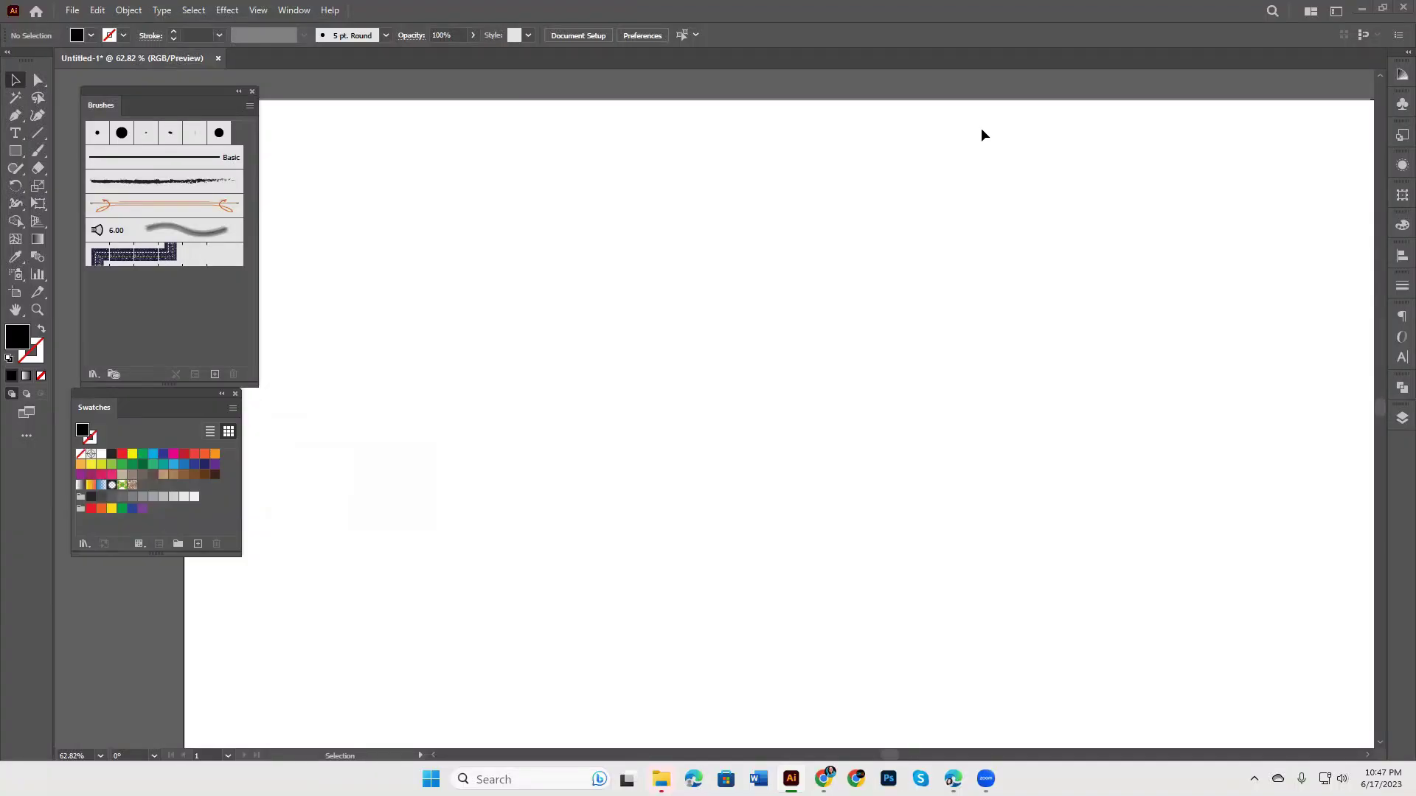
Step: Pan the blank artboard into place and bring up the brush tool variants with B
left_click_drag(916, 165, 976, 204)
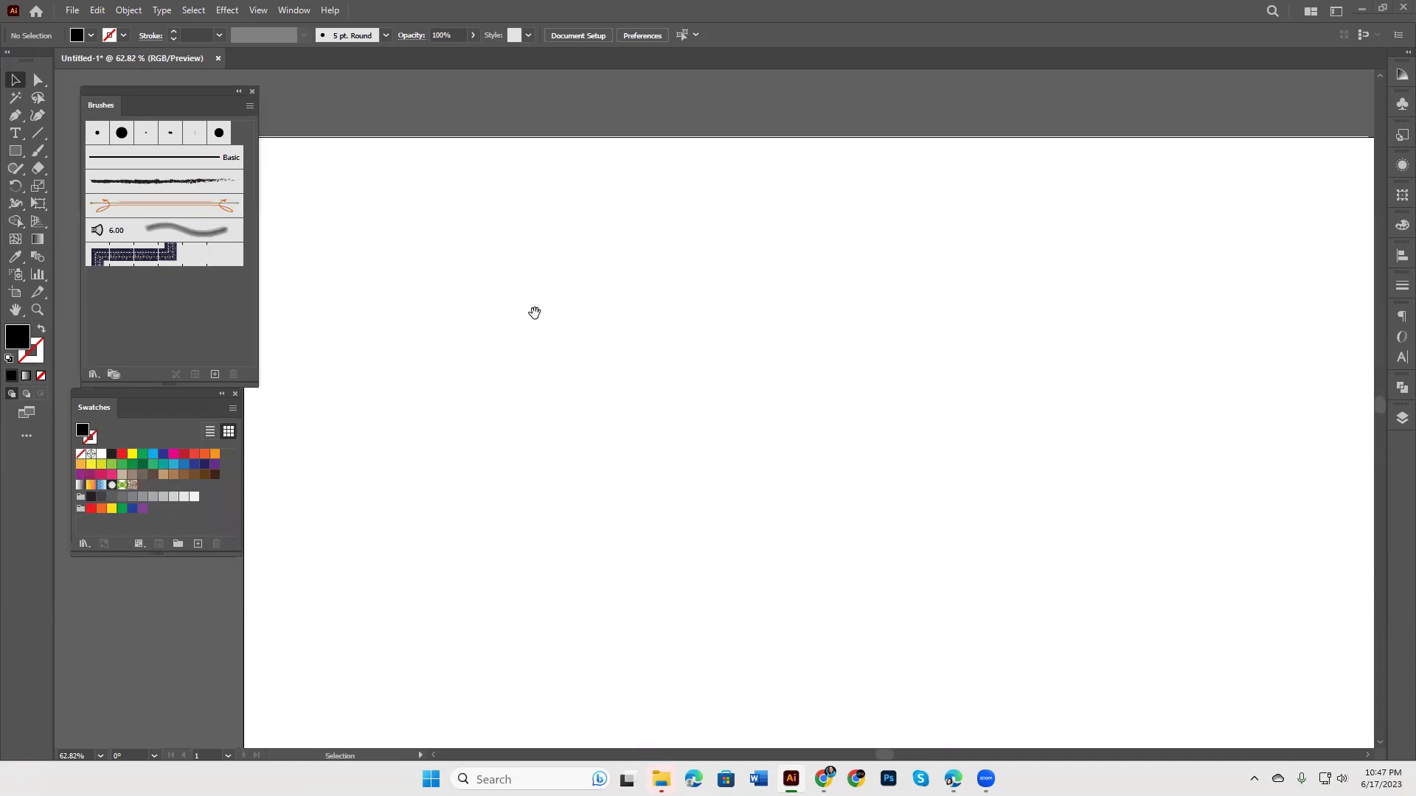
left_click_drag(534, 312, 552, 285)
key("b")
left_click(36, 152)
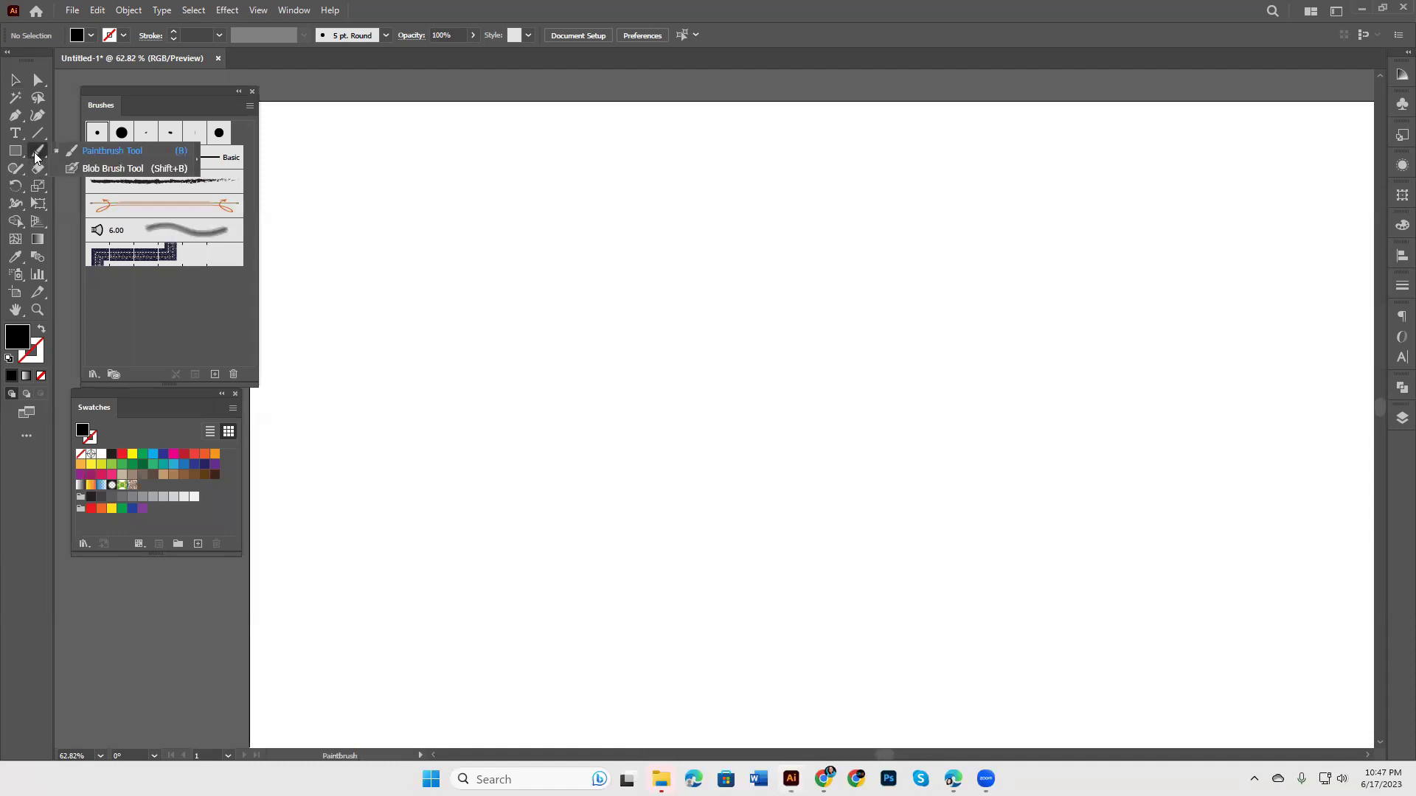
Step: With the Paintbrush, paint a long S-curve from the upper right to the lower left
left_click(125, 151)
left_click_drag(1232, 194, 1159, 190)
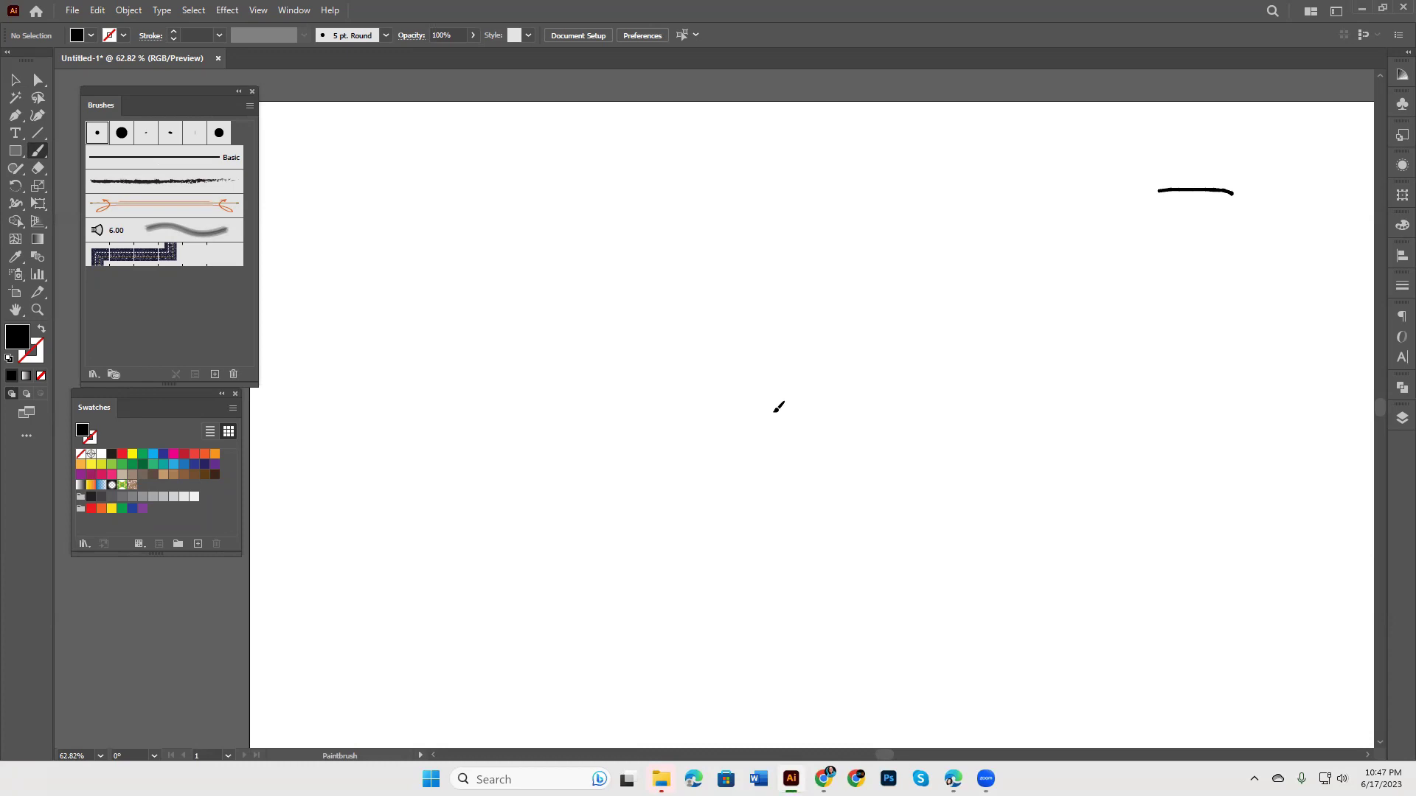
left_click_drag(779, 406, 442, 422)
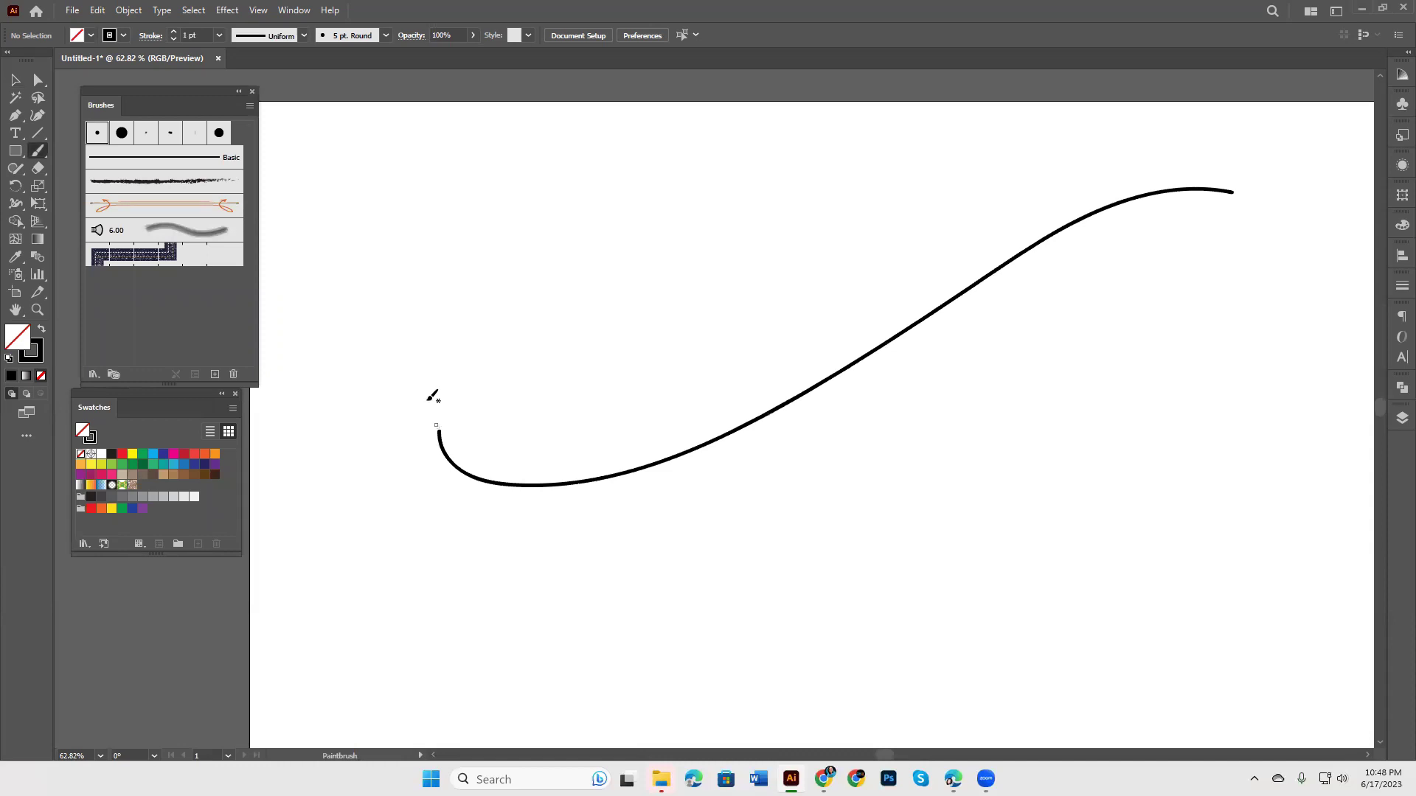
left_click(14, 80)
Step: Select the S-curve and try the Charcoal brush on it, raising the stroke to 9 pt
left_click_drag(580, 298, 693, 600)
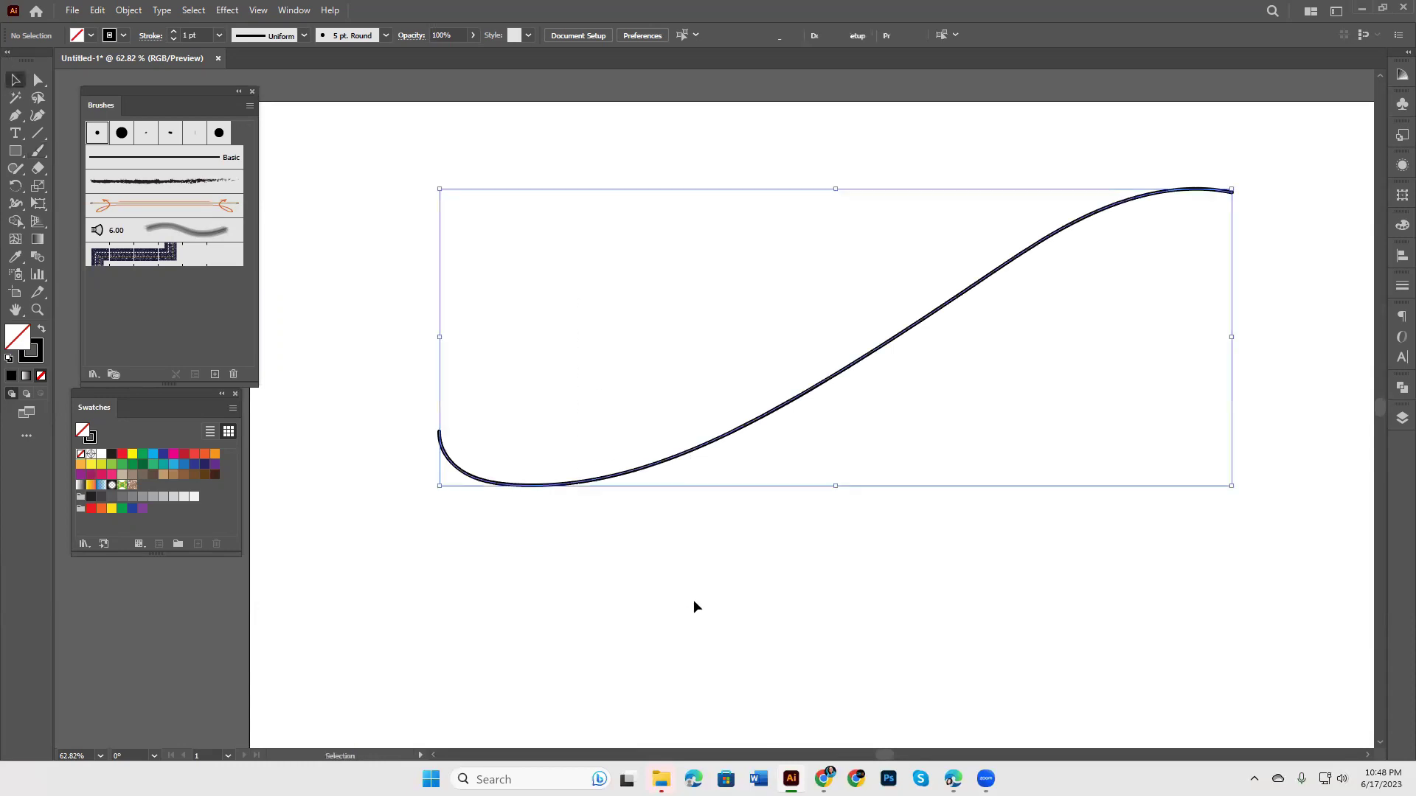
left_click(173, 32)
left_click(173, 32)
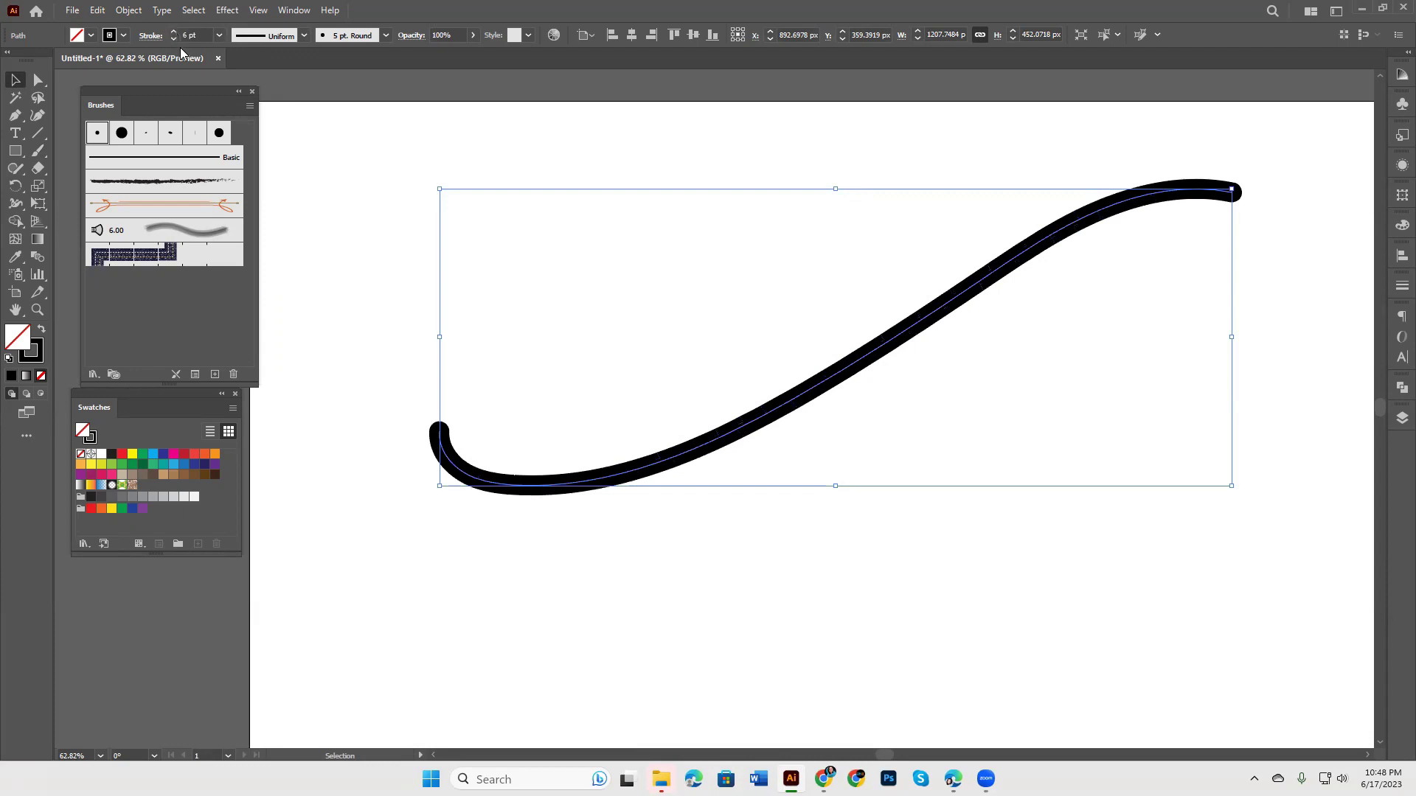
left_click_drag(157, 93, 170, 93)
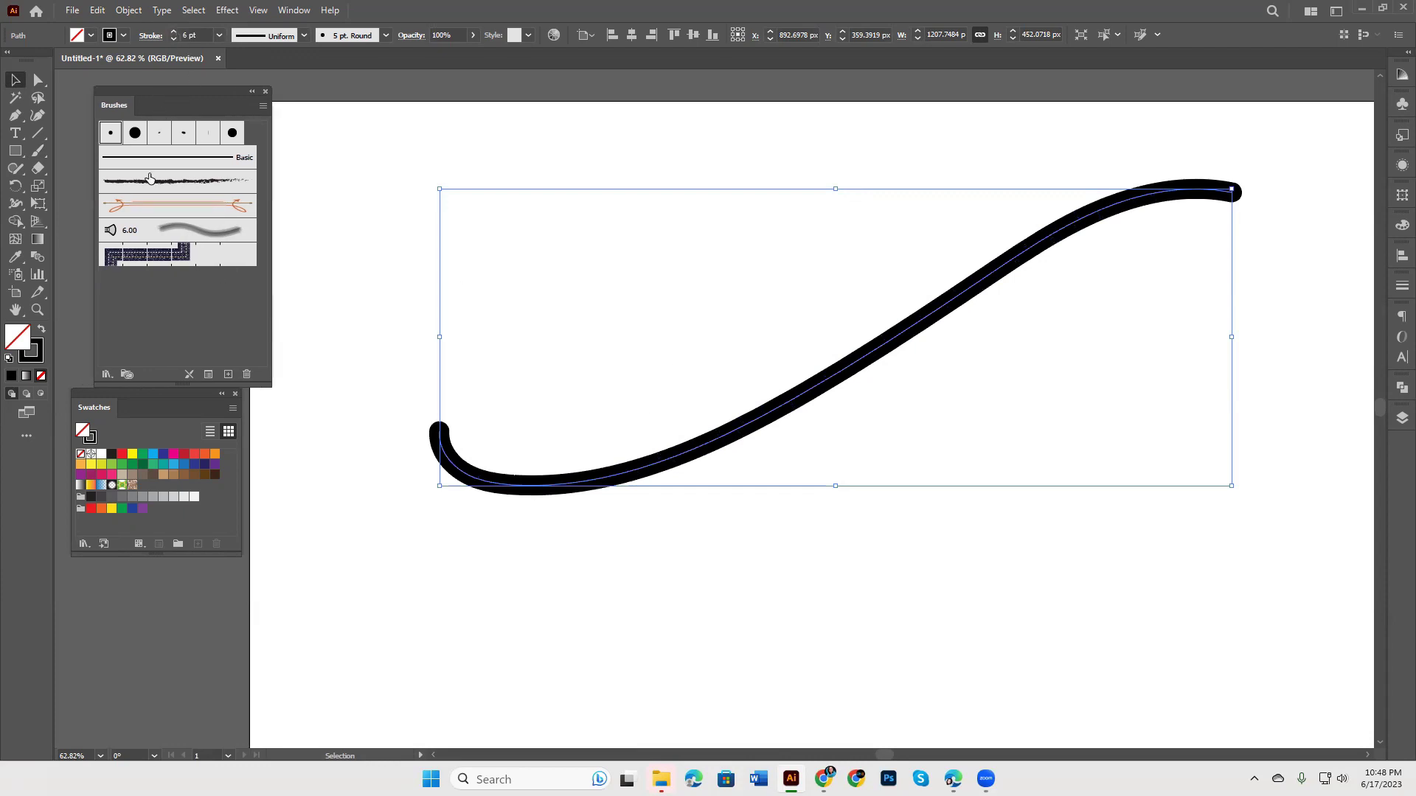
left_click(183, 160)
left_click(167, 184)
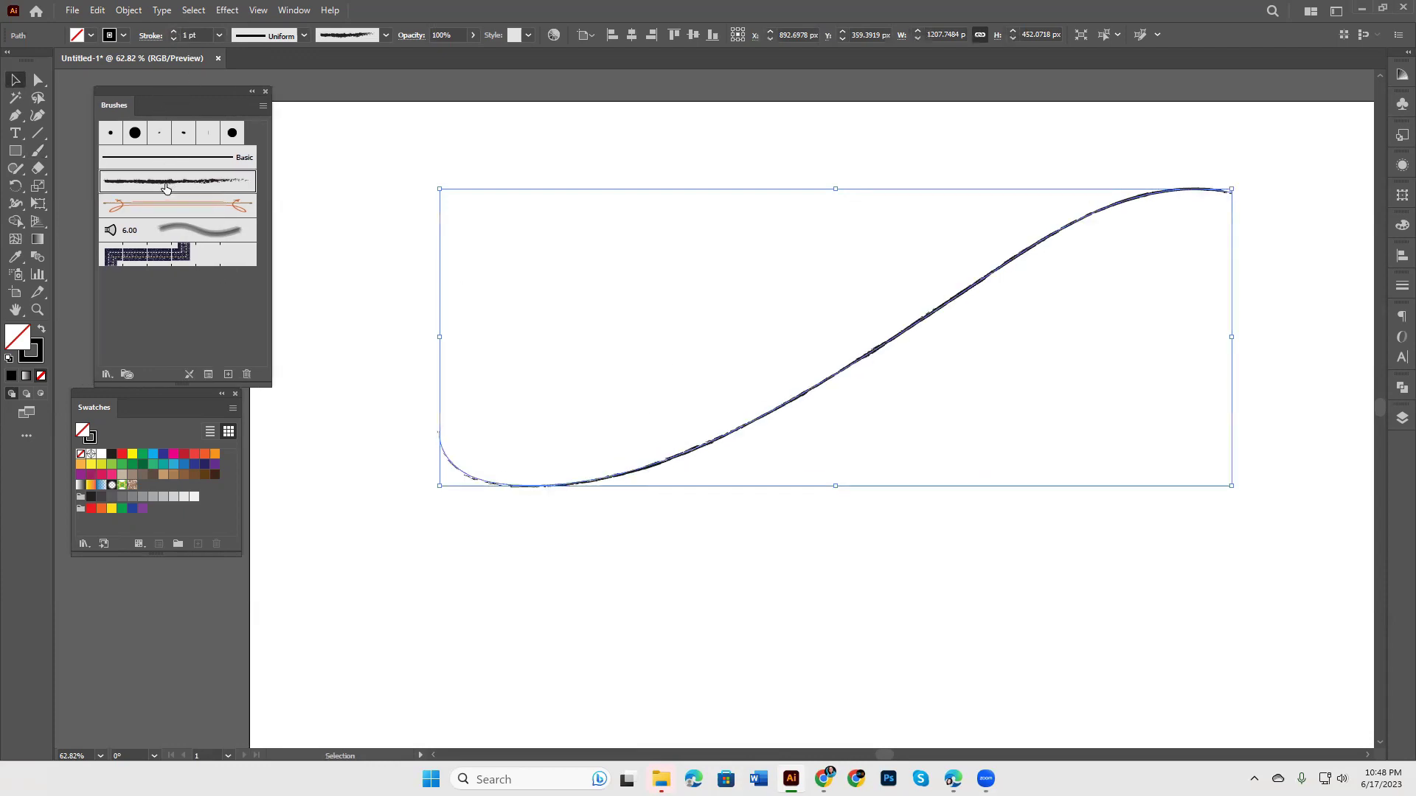
left_click(173, 32)
left_click(173, 32)
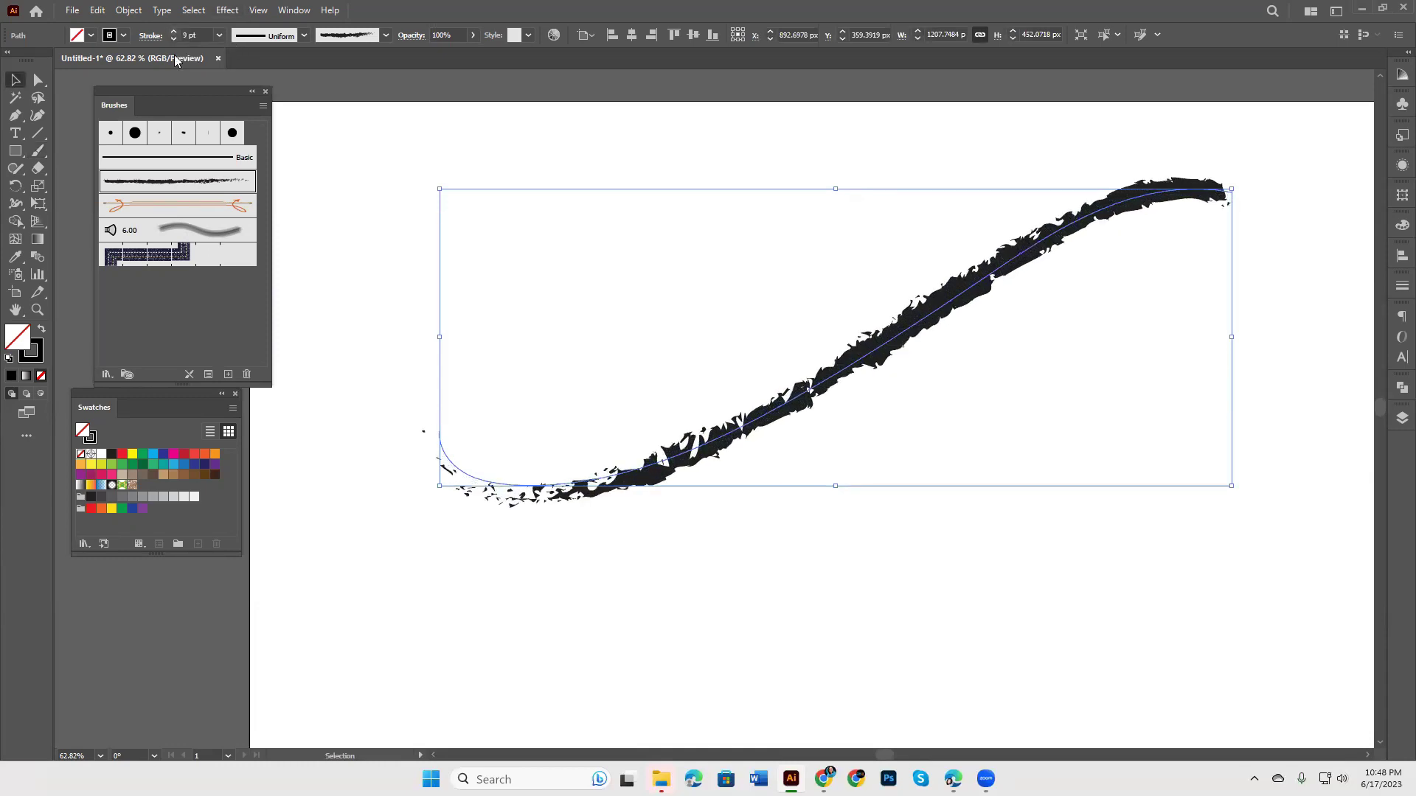
Step: Try Divider and grey 6.00, then apply Denim Seam at 6 pt and nudge it down-left
left_click(170, 205)
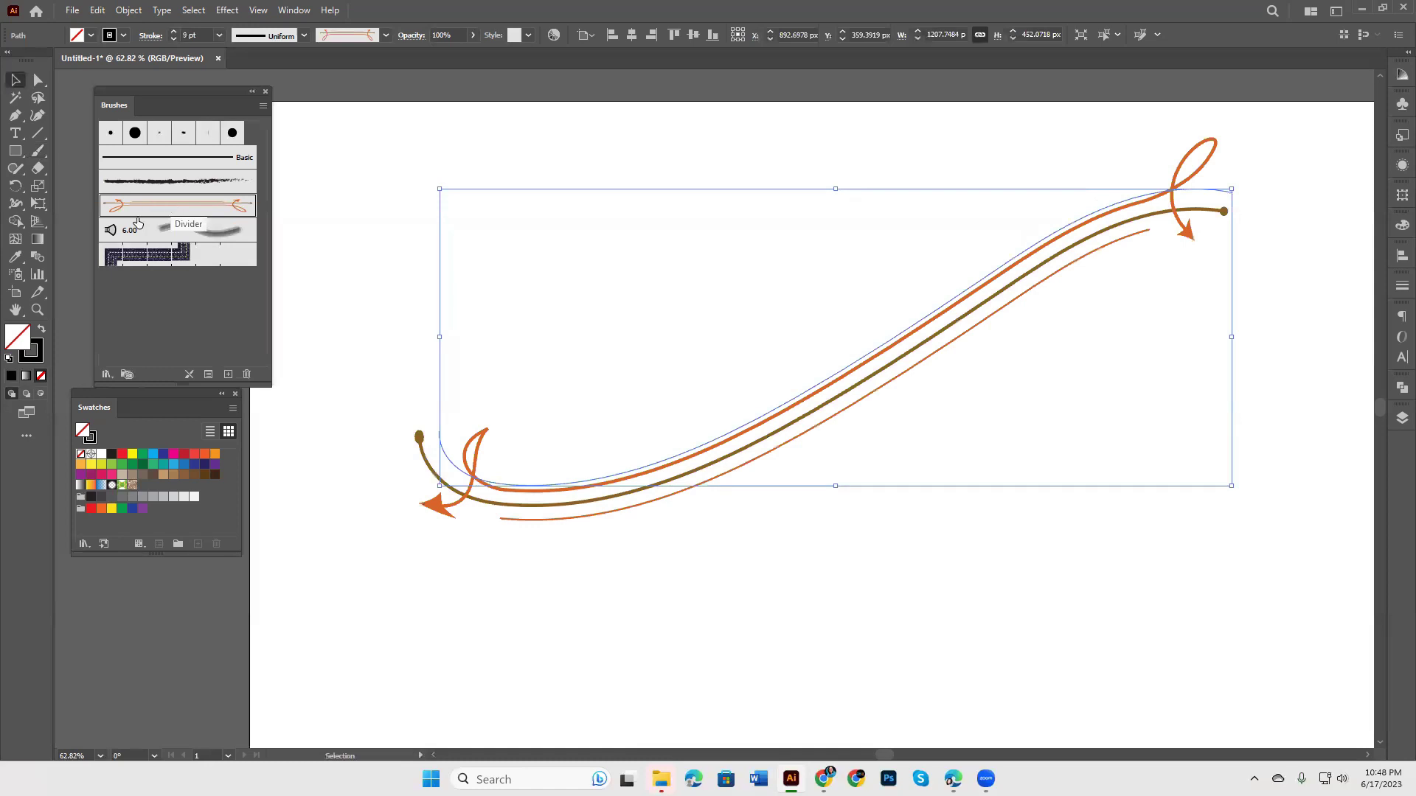
left_click(140, 230)
left_click(165, 260)
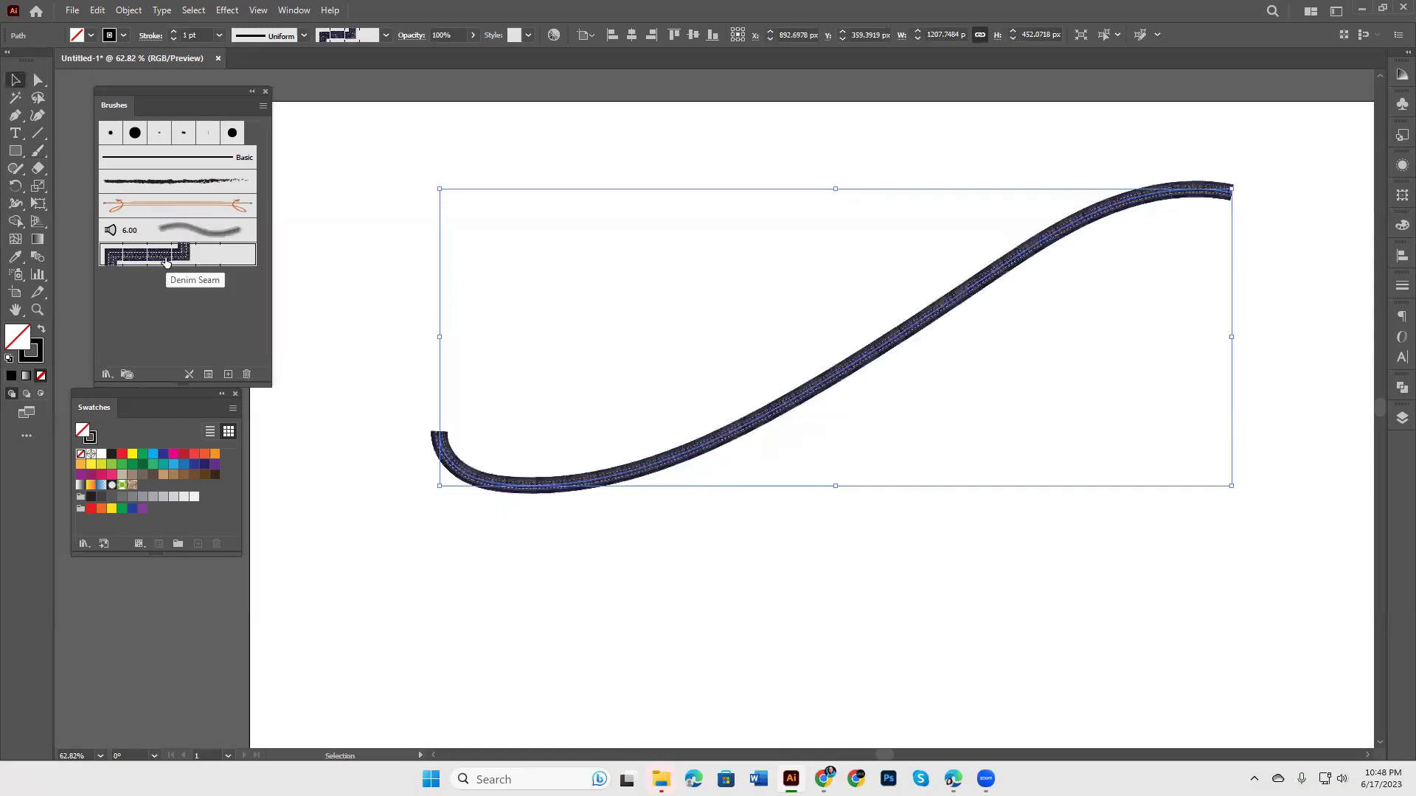
left_click(175, 33)
type("6")
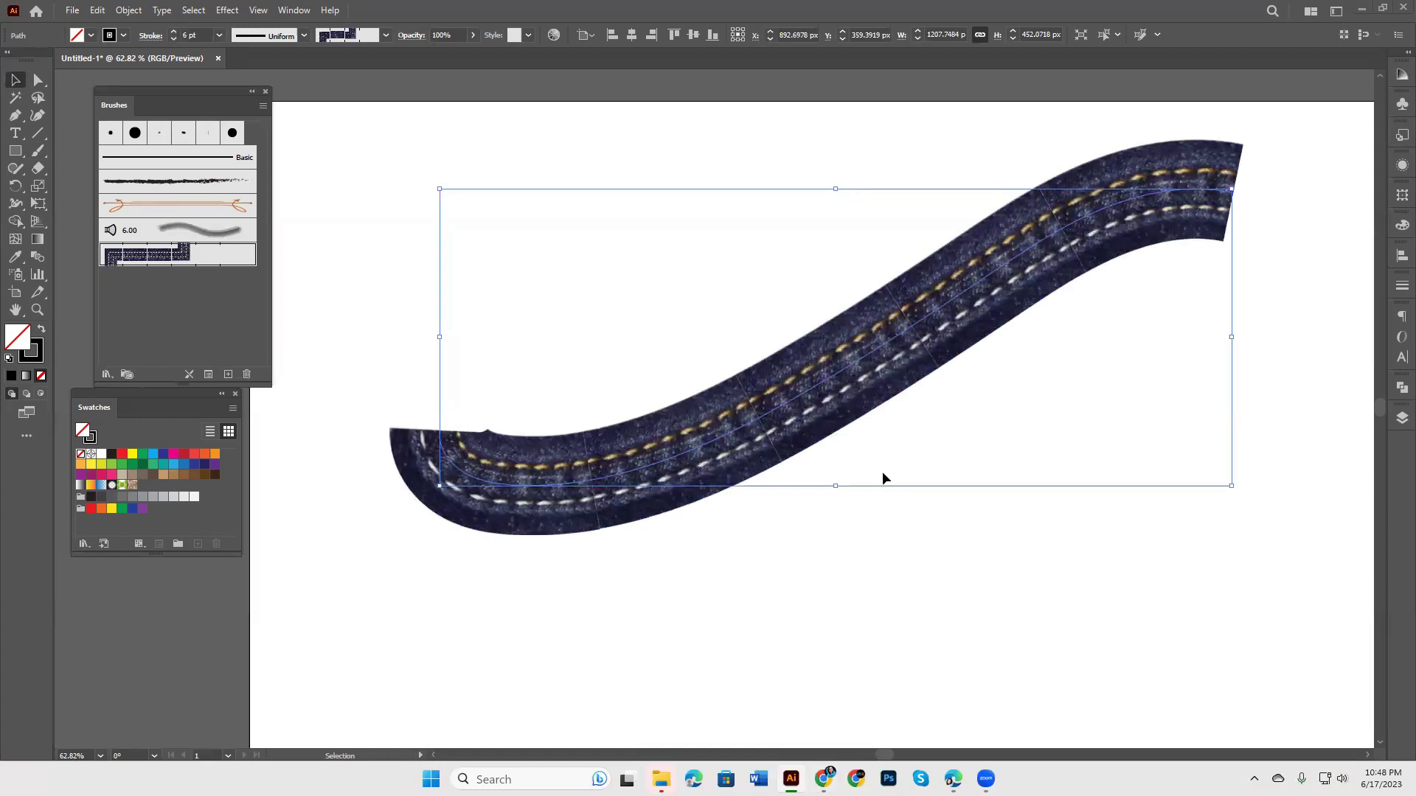
left_click_drag(856, 377, 818, 416)
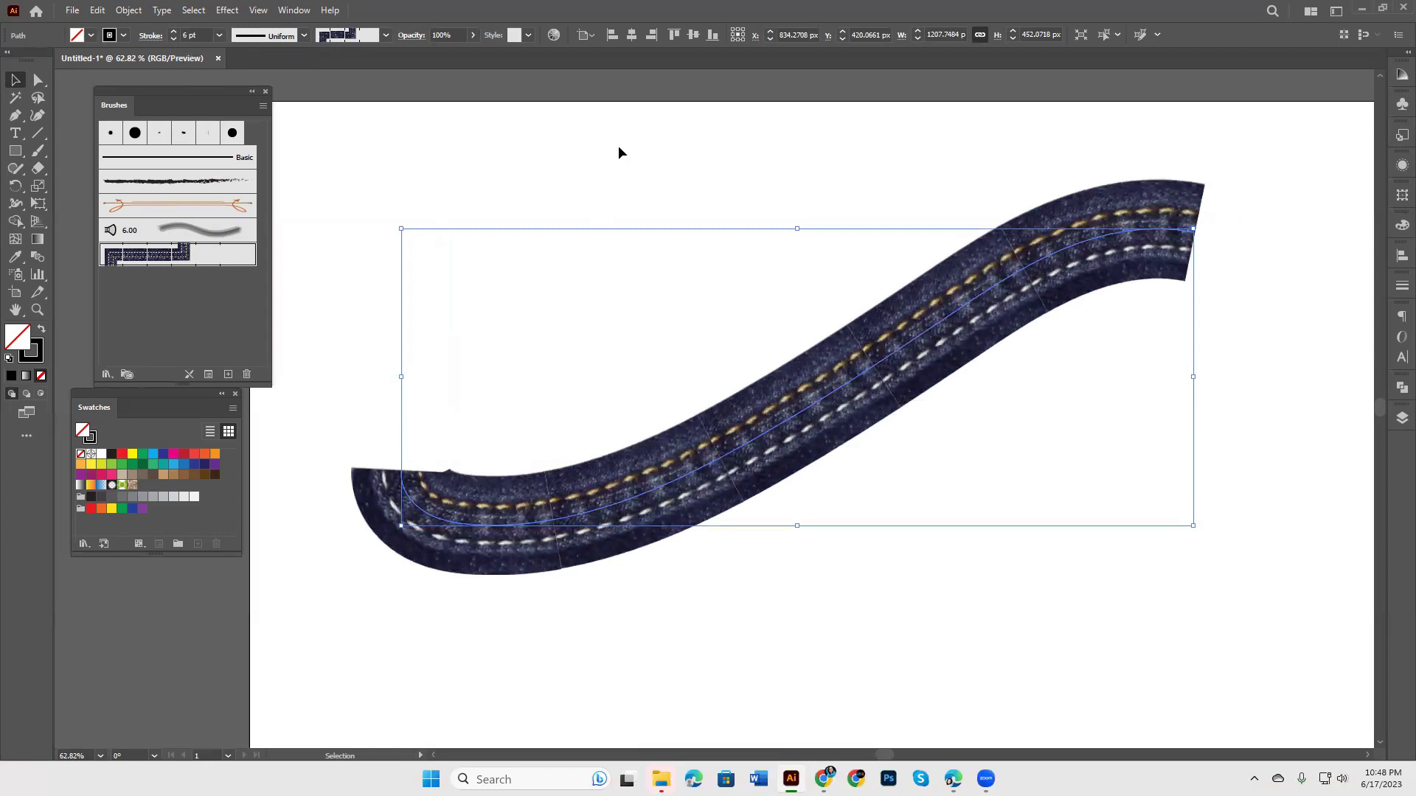
Step: Reposition the Brushes panel, widen the Swatches panel, then box-select the denim curve
mouse_move(114, 92)
left_mouse_down()
mouse_move(393, 105)
mouse_move(120, 111)
left_mouse_up()
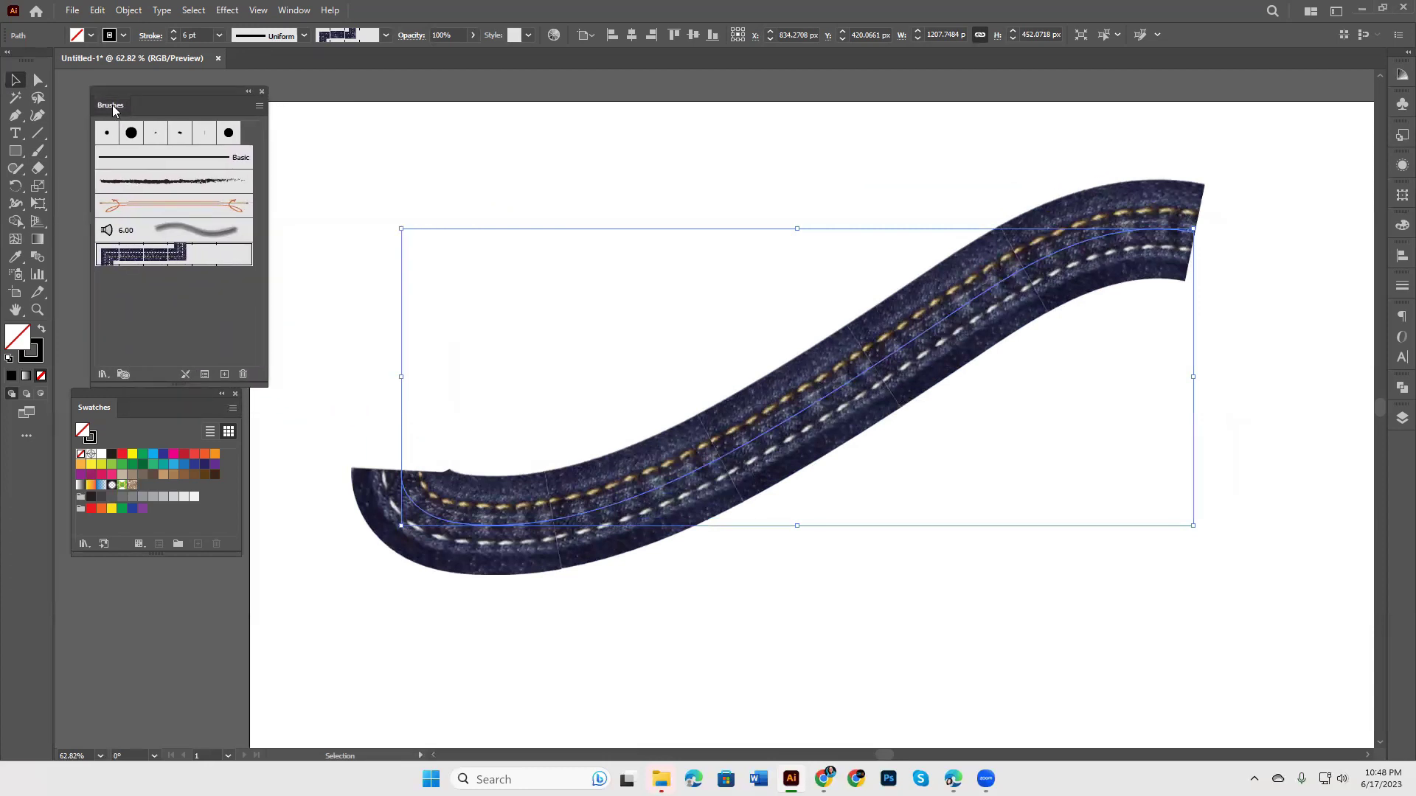
left_click_drag(112, 105, 92, 105)
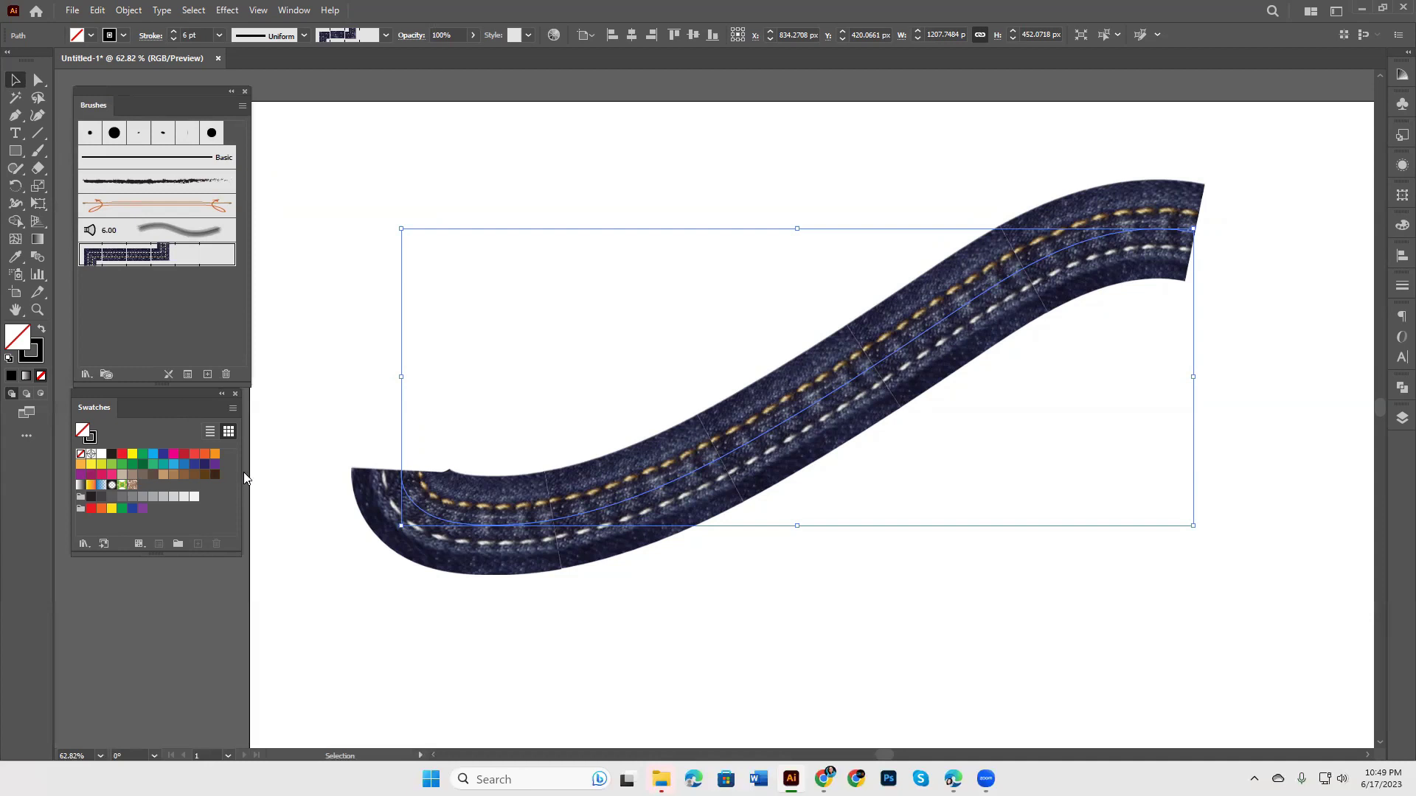
left_click_drag(242, 471, 251, 472)
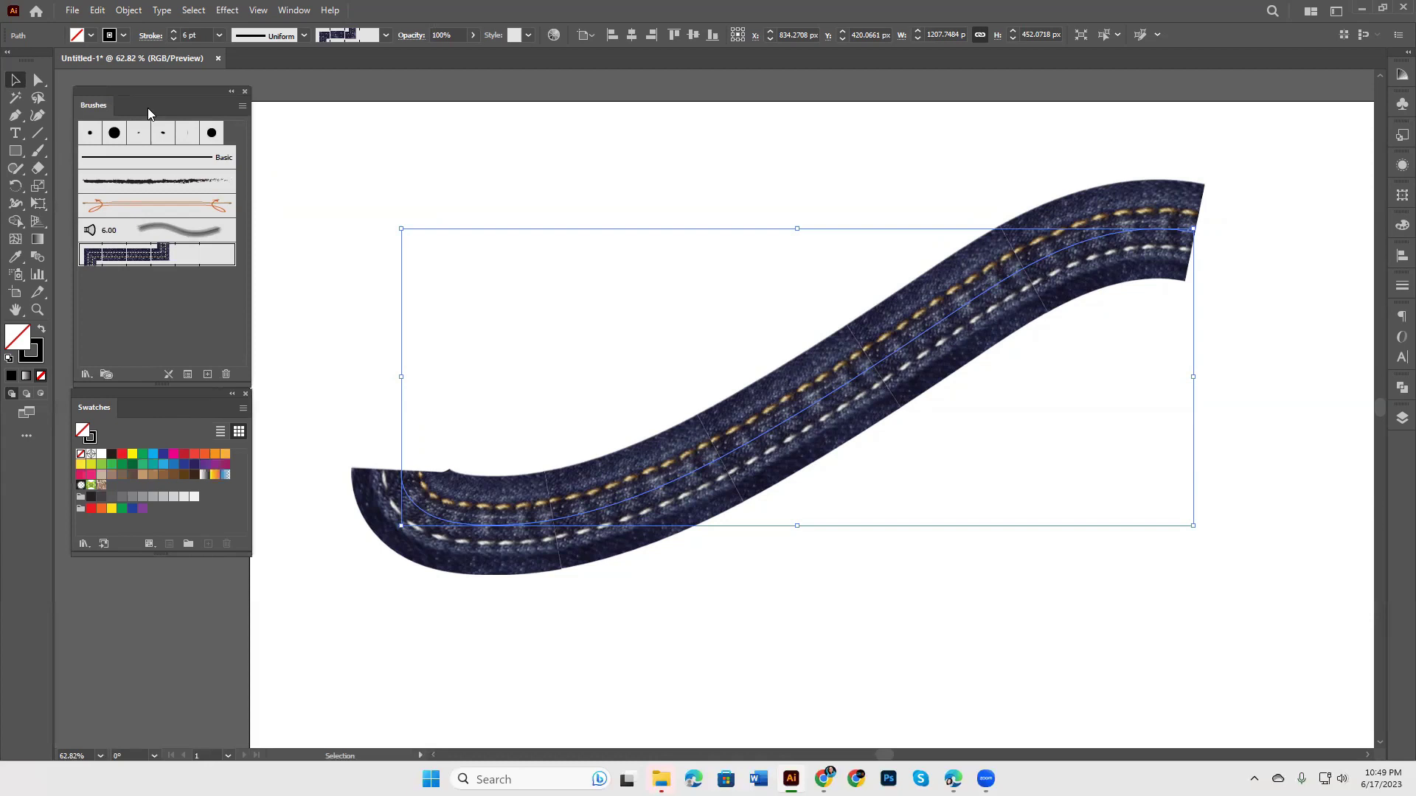
left_click(401, 194)
left_click_drag(659, 134, 875, 513)
Step: Marquee-select the denim seam curve and delete it
left_click_drag(532, 144, 702, 587)
left_click_drag(739, 162, 962, 608)
key("Delete")
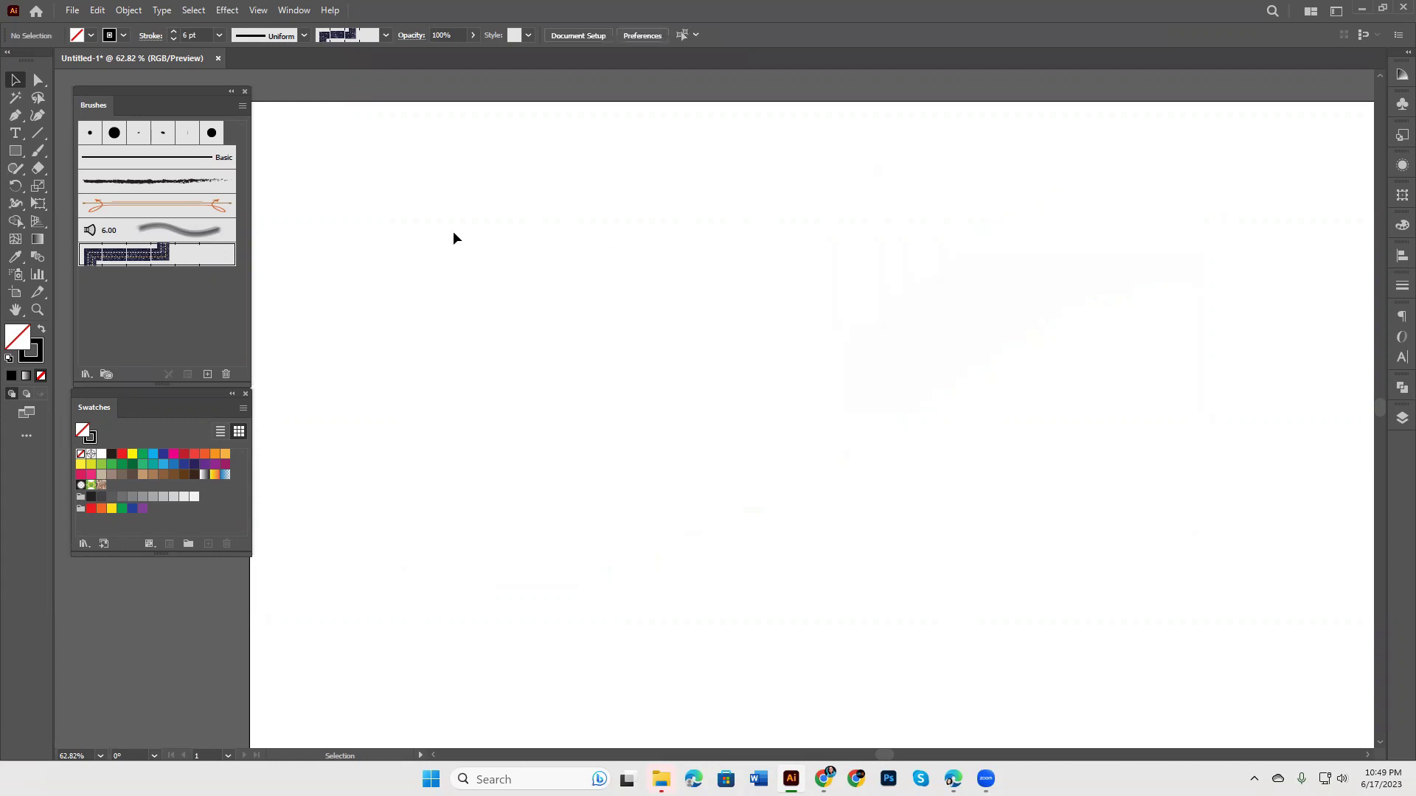
key("p")
left_click(422, 443)
left_click_drag(785, 351, 976, 467)
left_click(1018, 257)
left_click(15, 80)
left_click(170, 231)
left_click(164, 181)
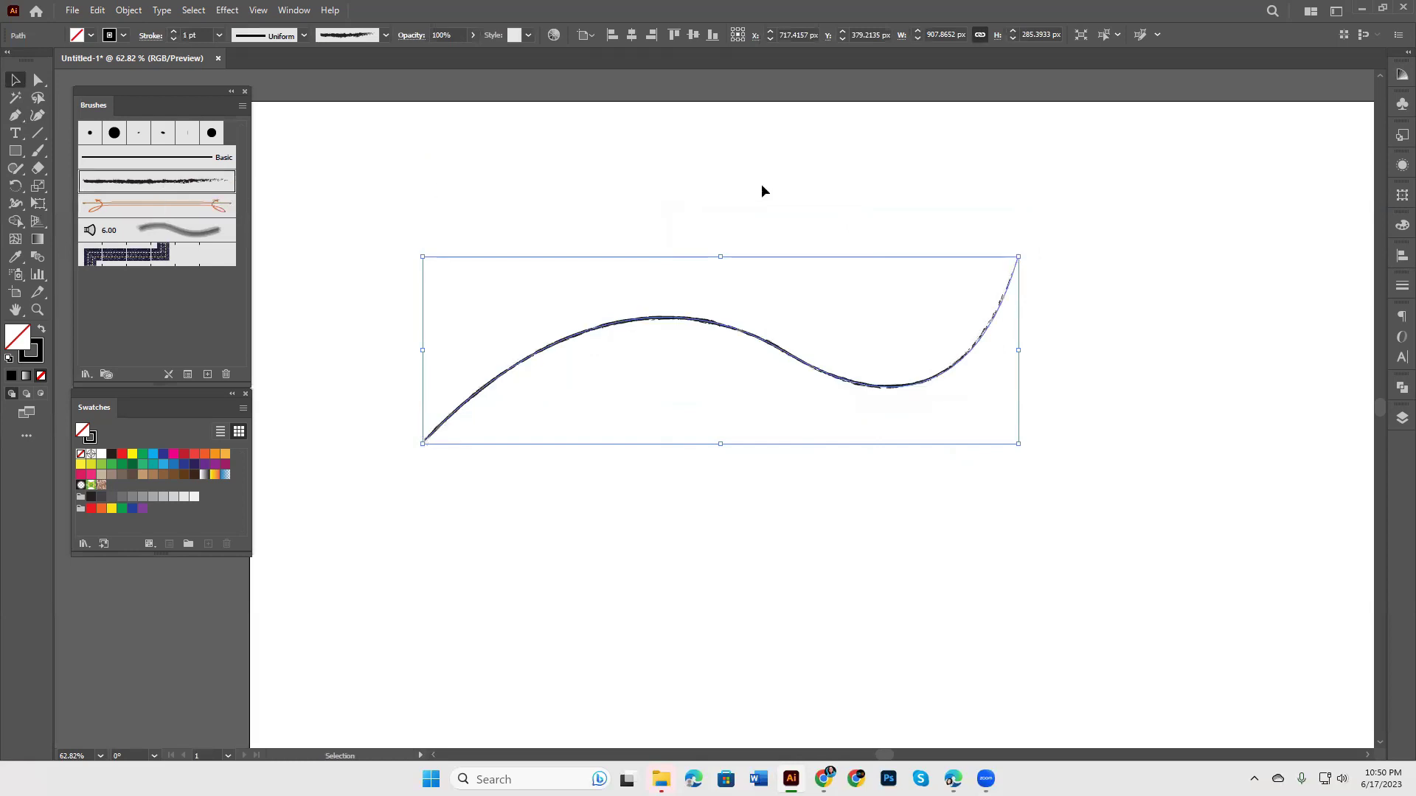
left_click(174, 33)
left_click(174, 33)
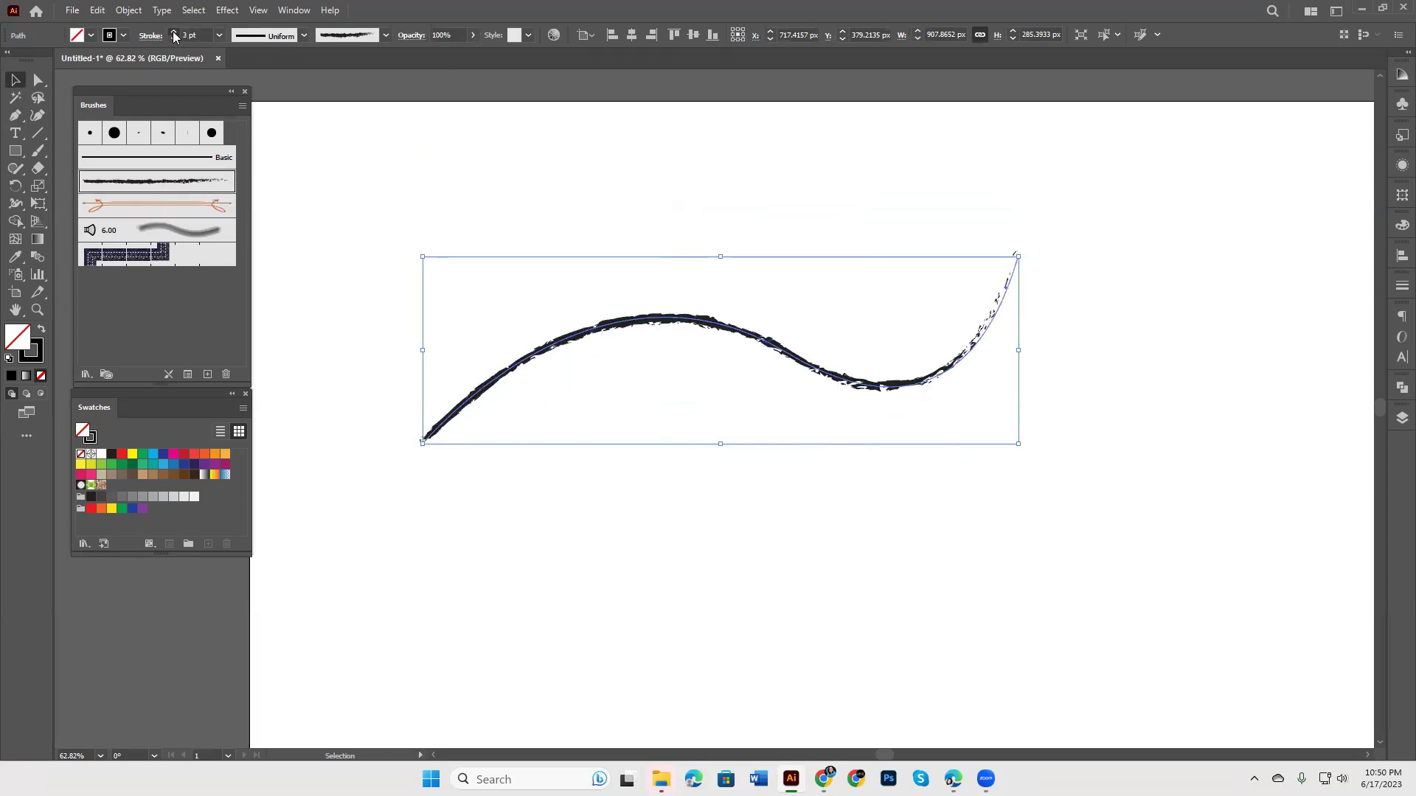
left_click(174, 32)
left_click(174, 33)
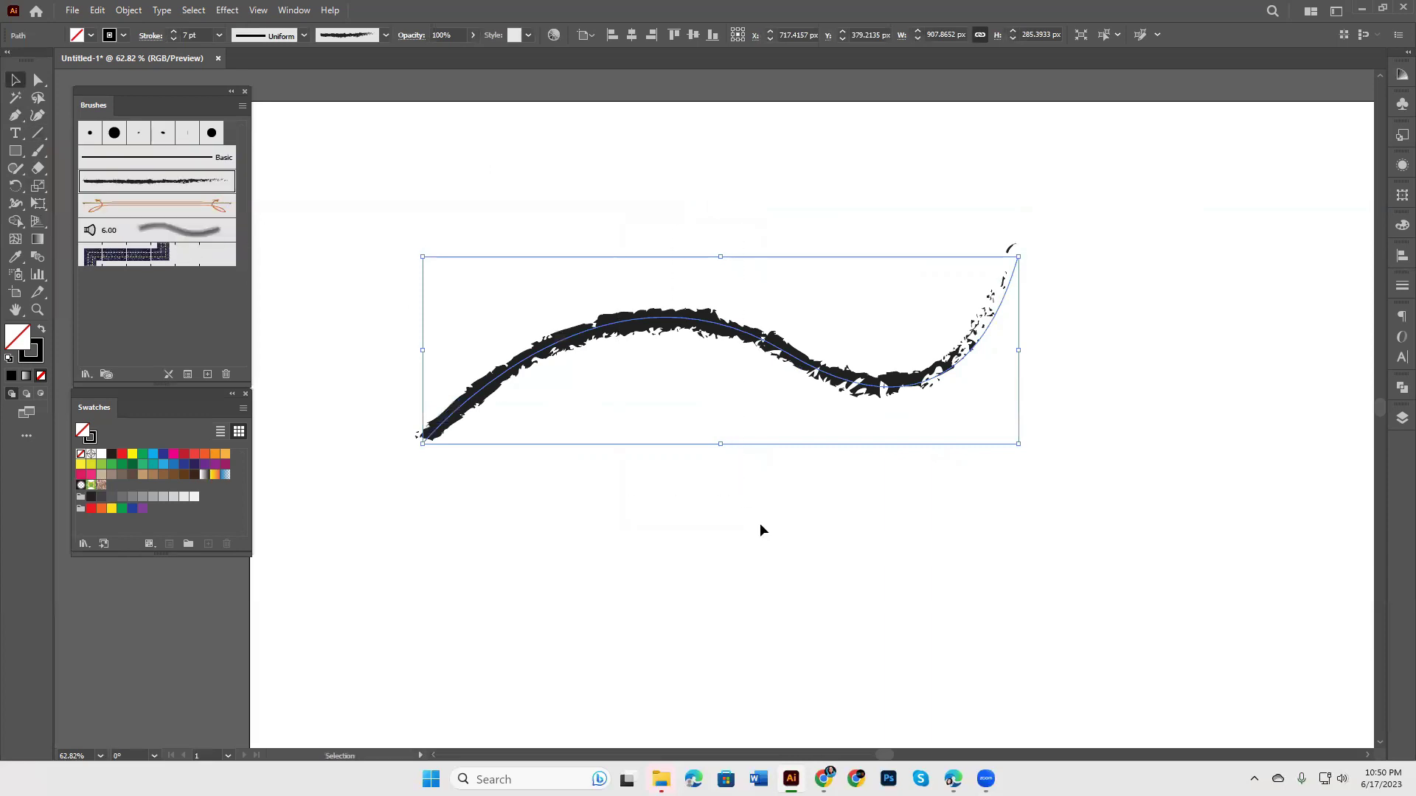
key("Delete")
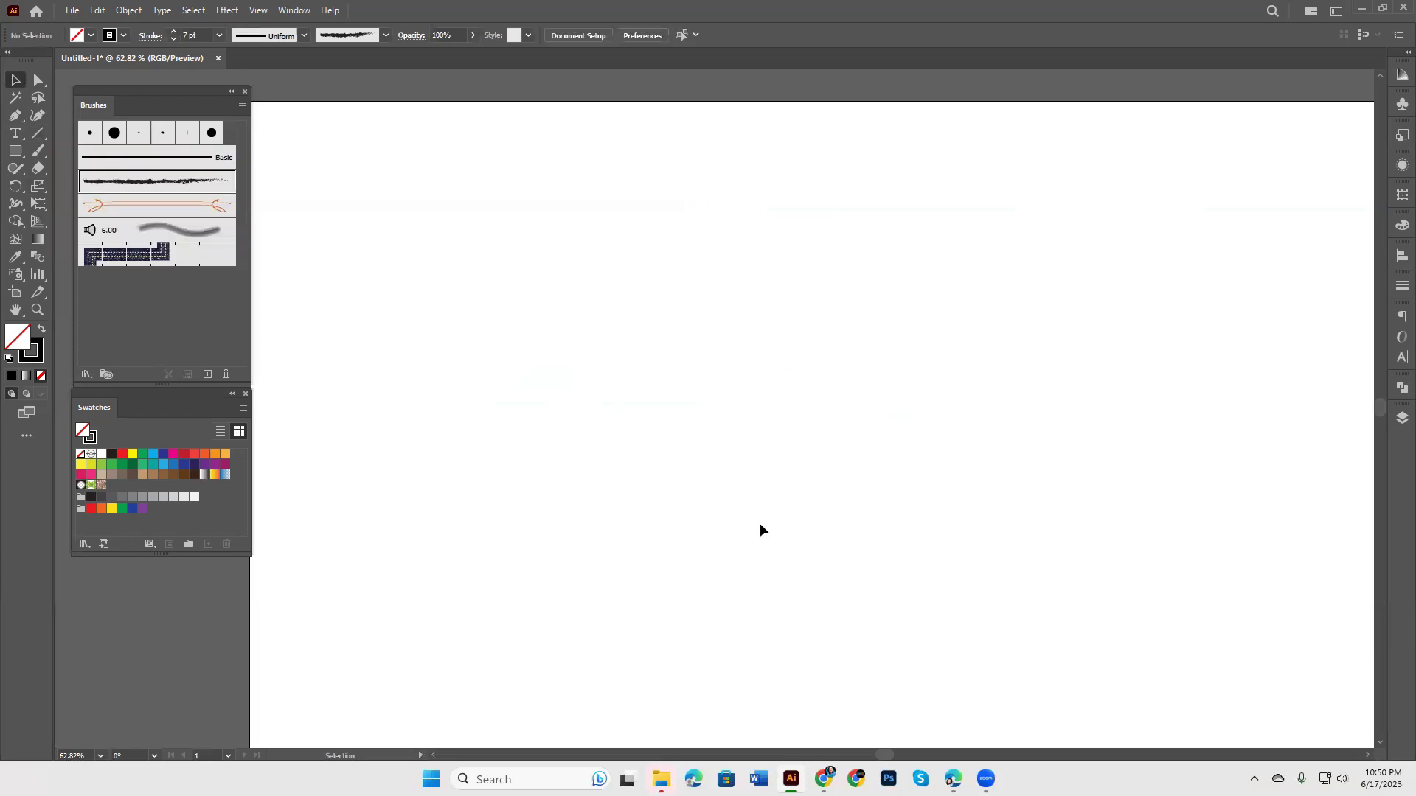
Step: Start a new Calligraphic Brush, cancel its options without saving, and pick the Ellipse Tool
left_click(207, 374)
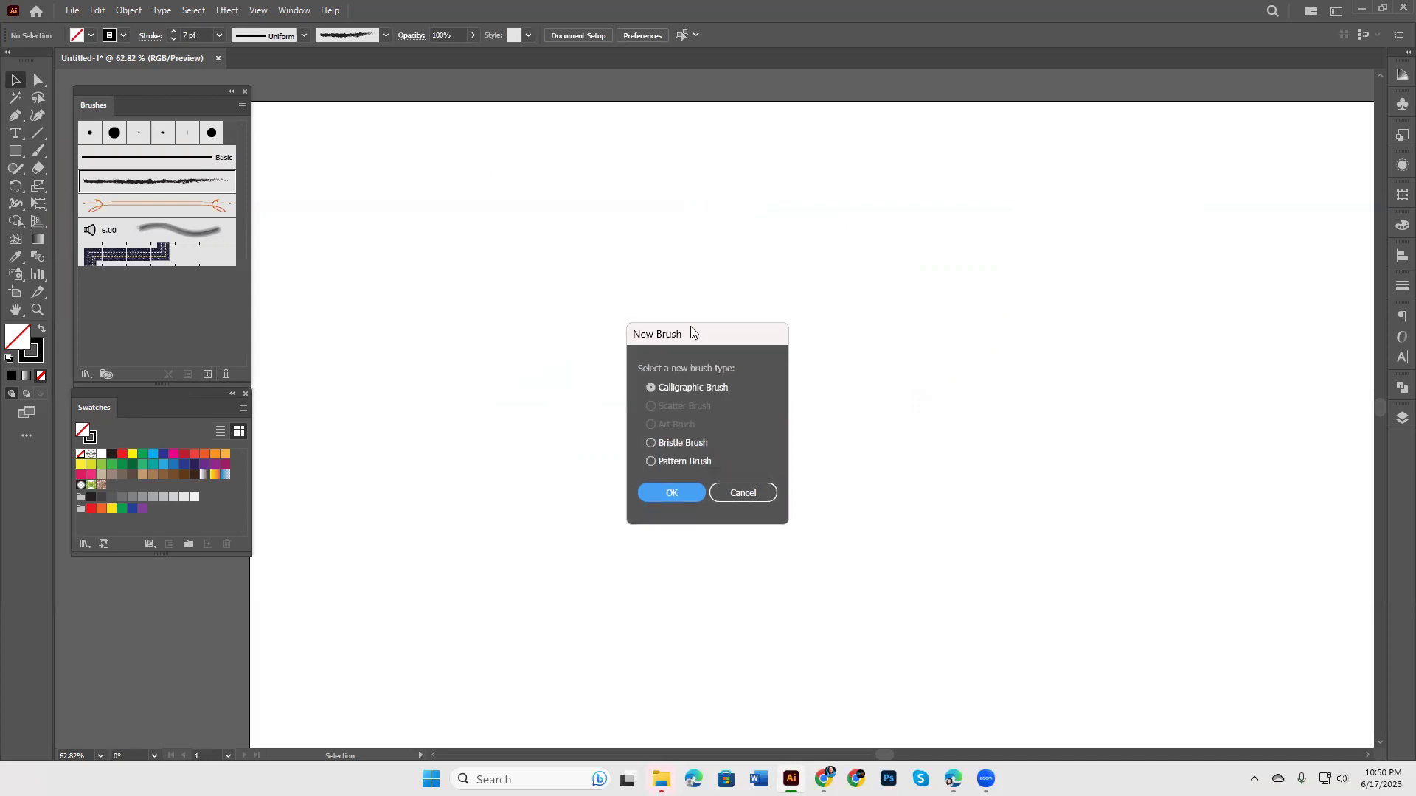
left_click_drag(691, 332, 648, 205)
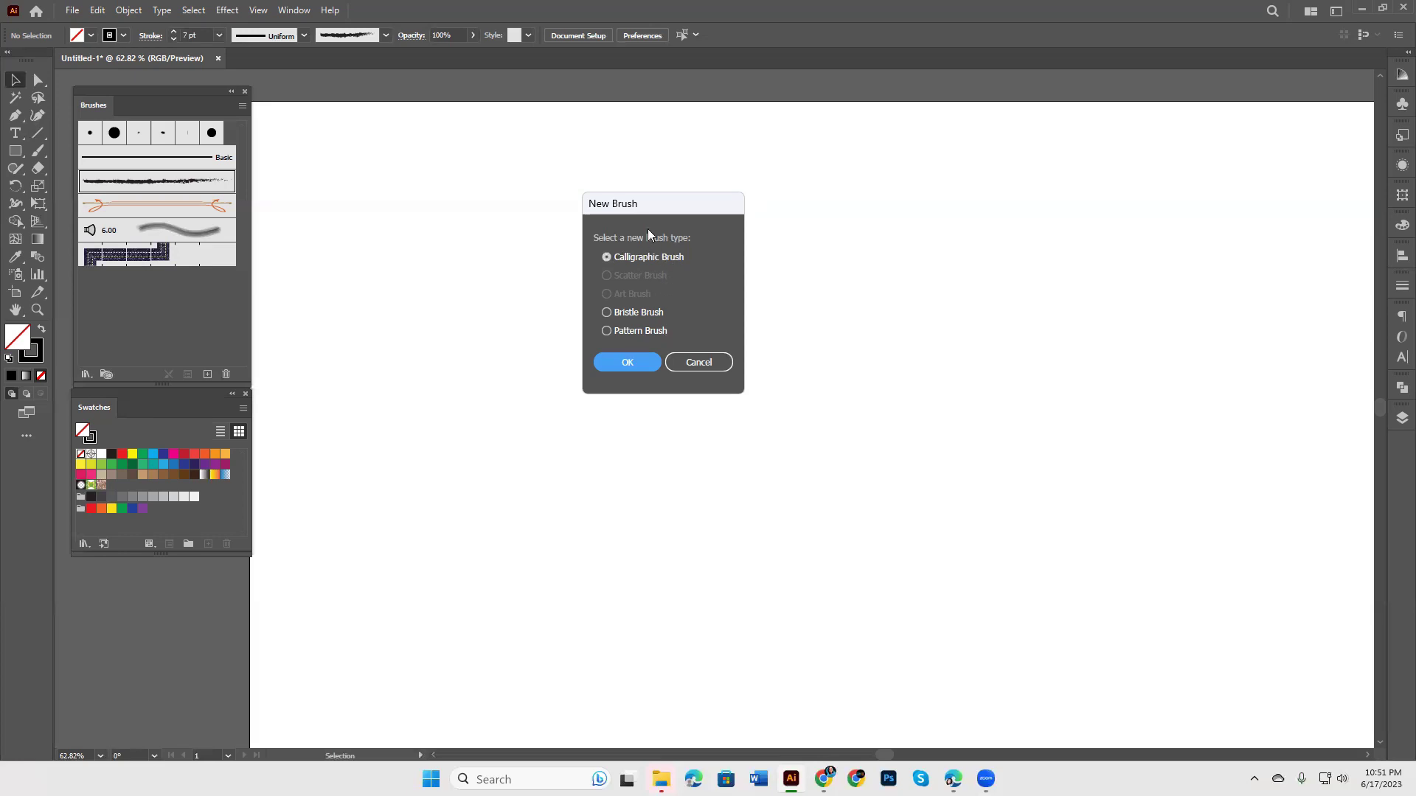
left_click_drag(646, 204, 648, 187)
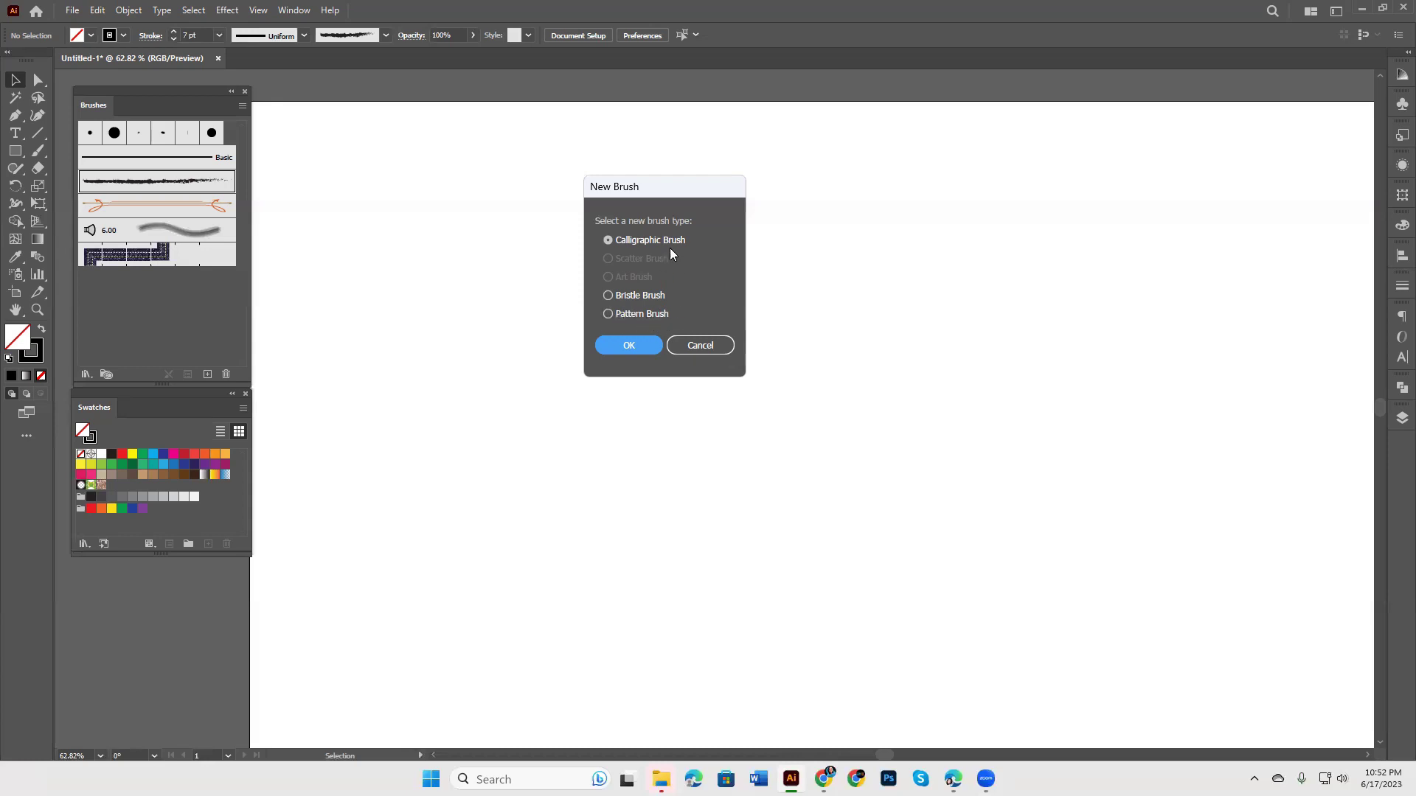
left_click(627, 347)
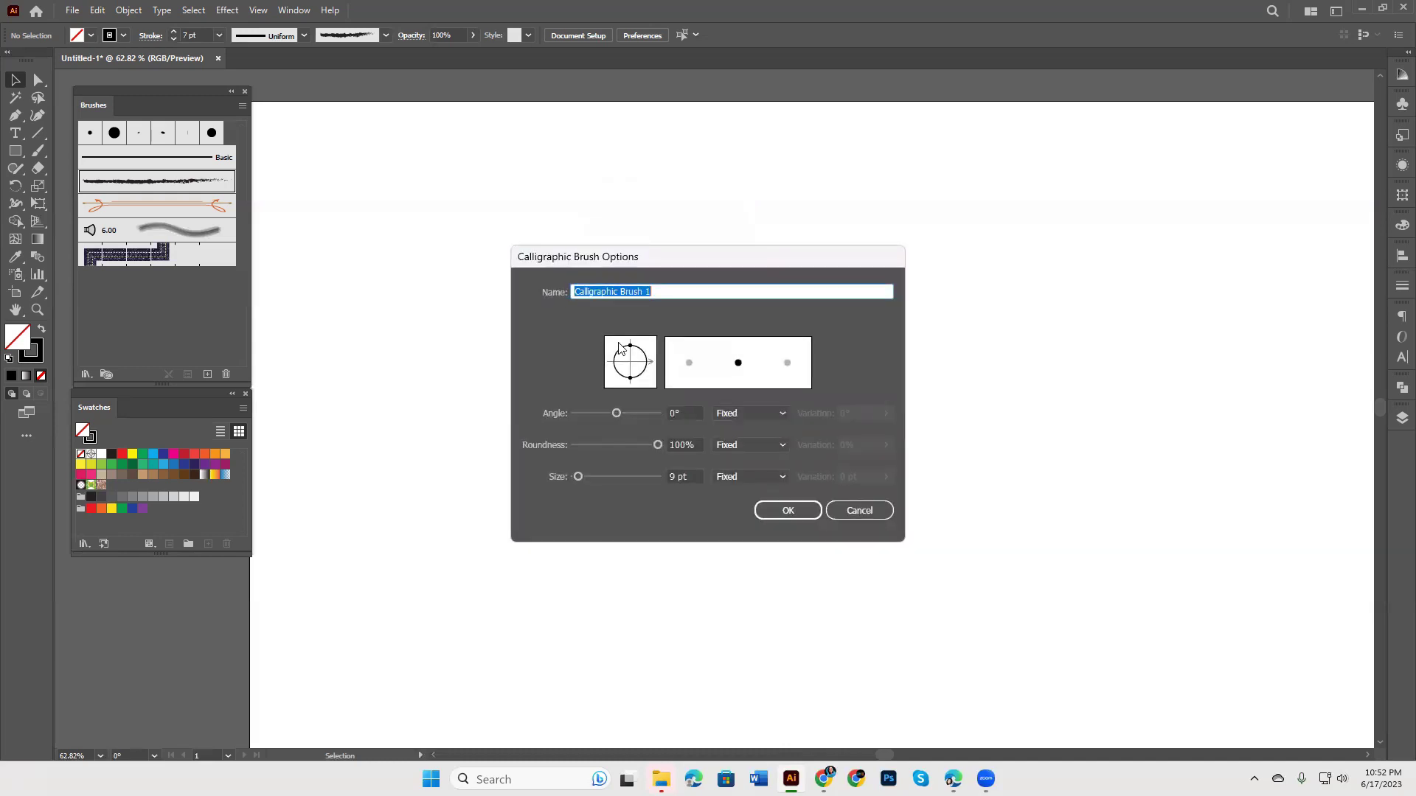
left_click(859, 510)
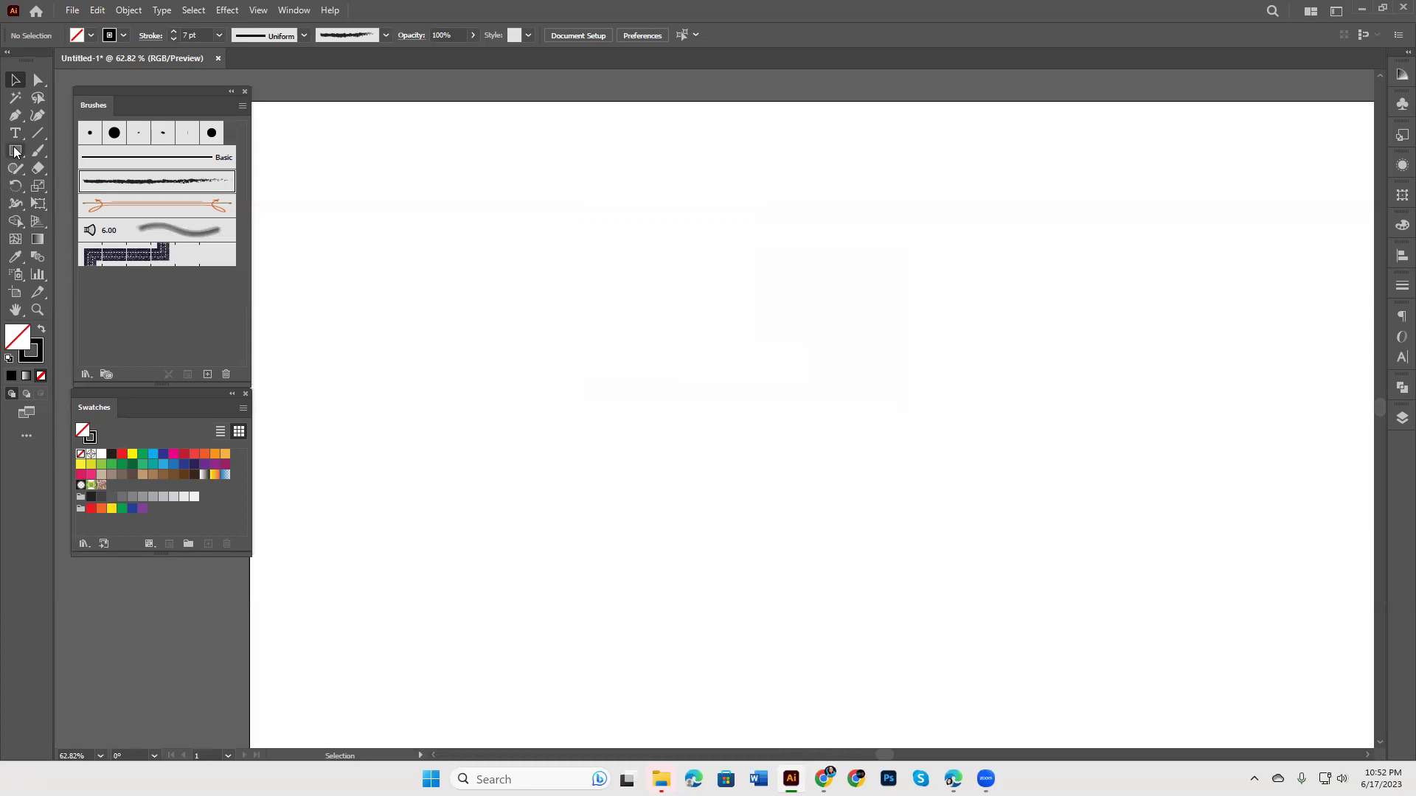
left_click(14, 151)
left_click(71, 186)
Step: Reset to default colours and swap to a dark fill with no stroke
key("d")
left_click(41, 329)
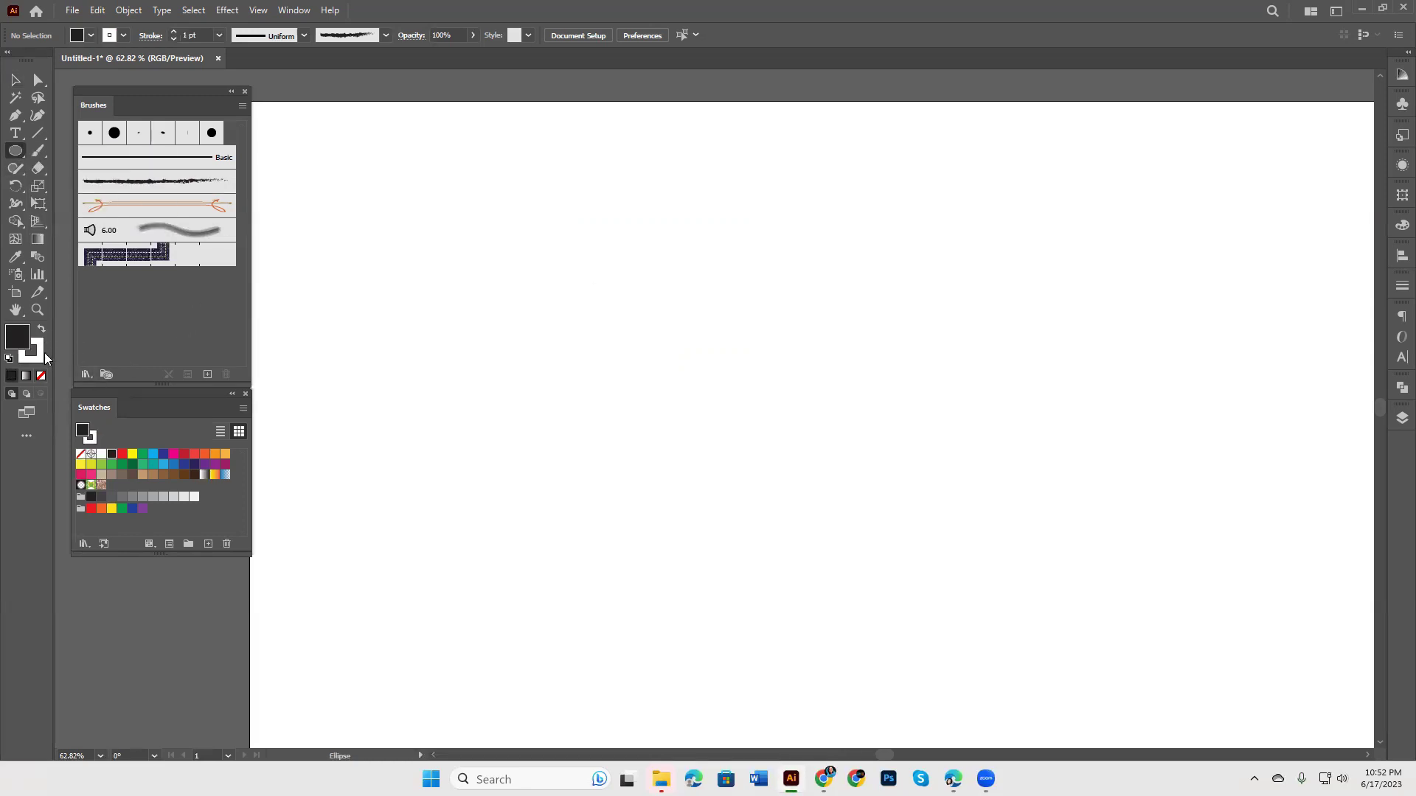
left_click(40, 375)
key("x")
Step: Draw a small circle near the top, shrink it to about 20 px, and move the Brushes panel right
left_click_drag(599, 195, 557, 155)
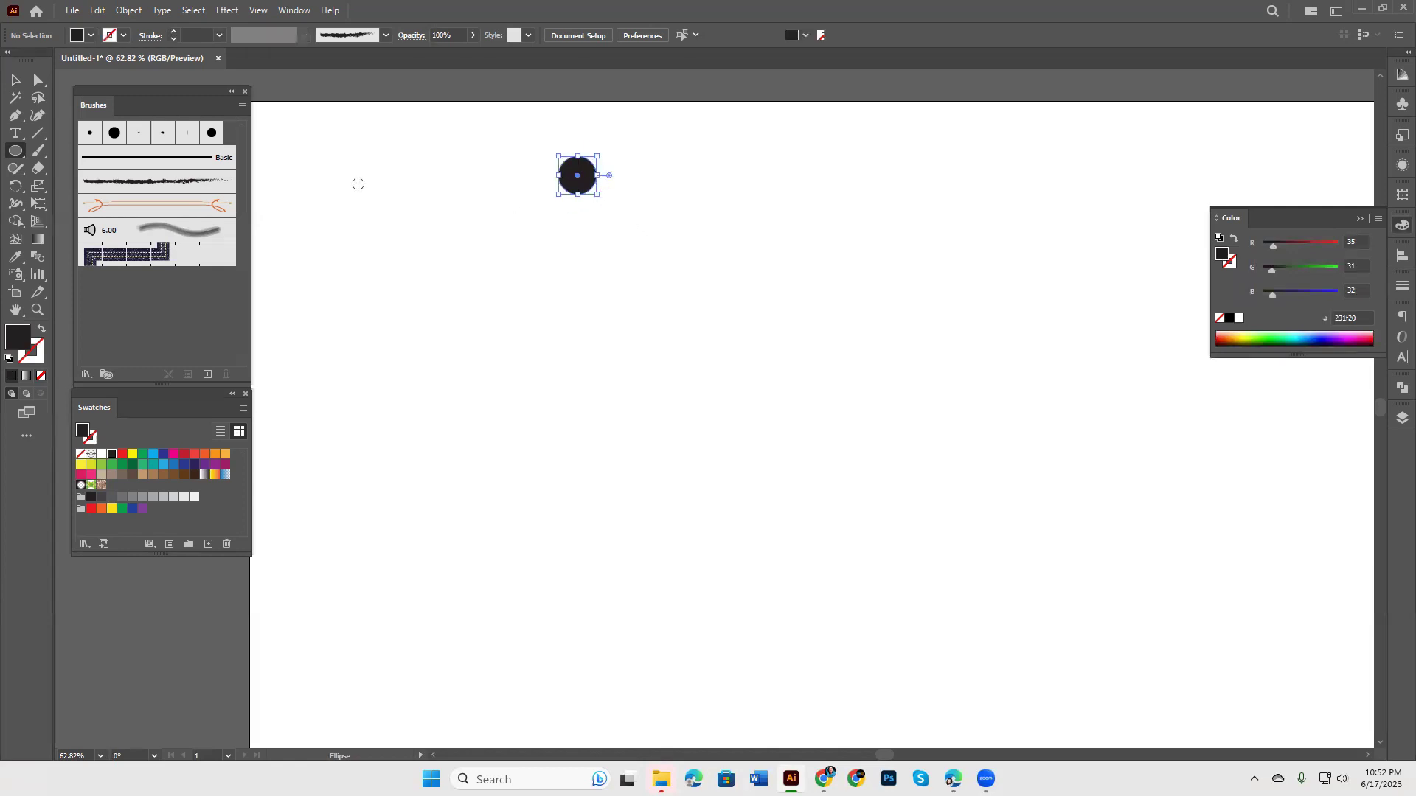
left_click_drag(597, 175, 585, 174)
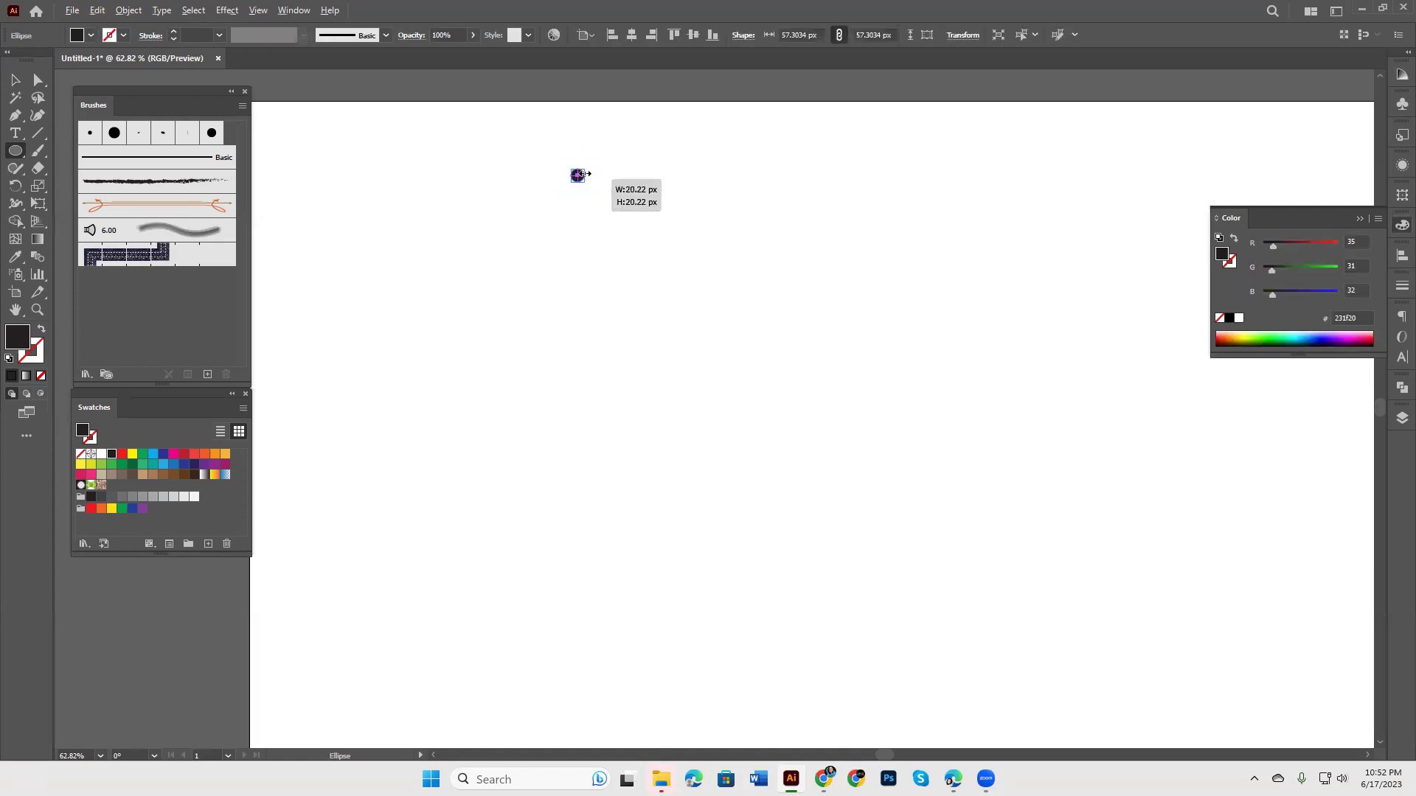
key("v")
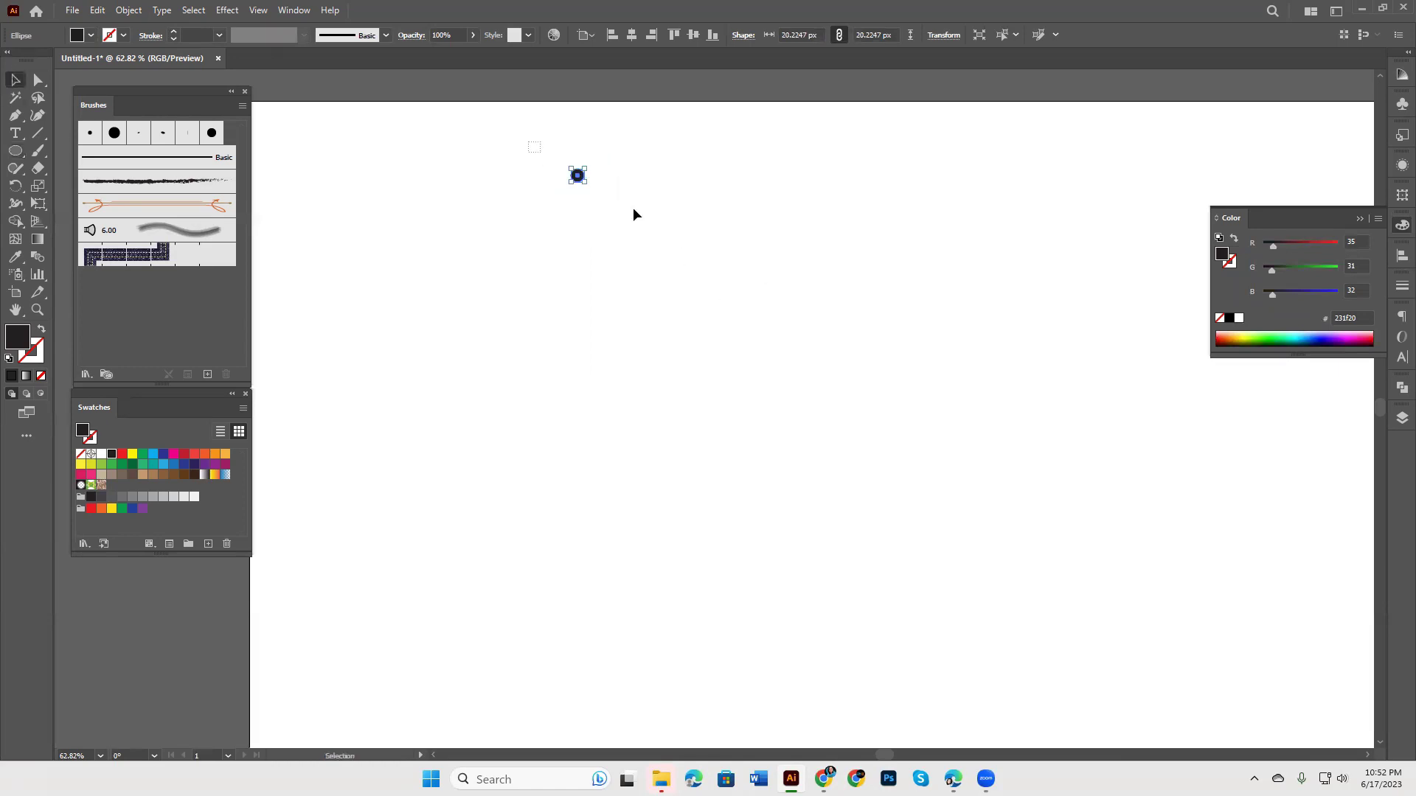
mouse_move(145, 105)
left_mouse_down()
mouse_move(905, 111)
mouse_move(1273, 62)
left_mouse_up()
left_click(1357, 219)
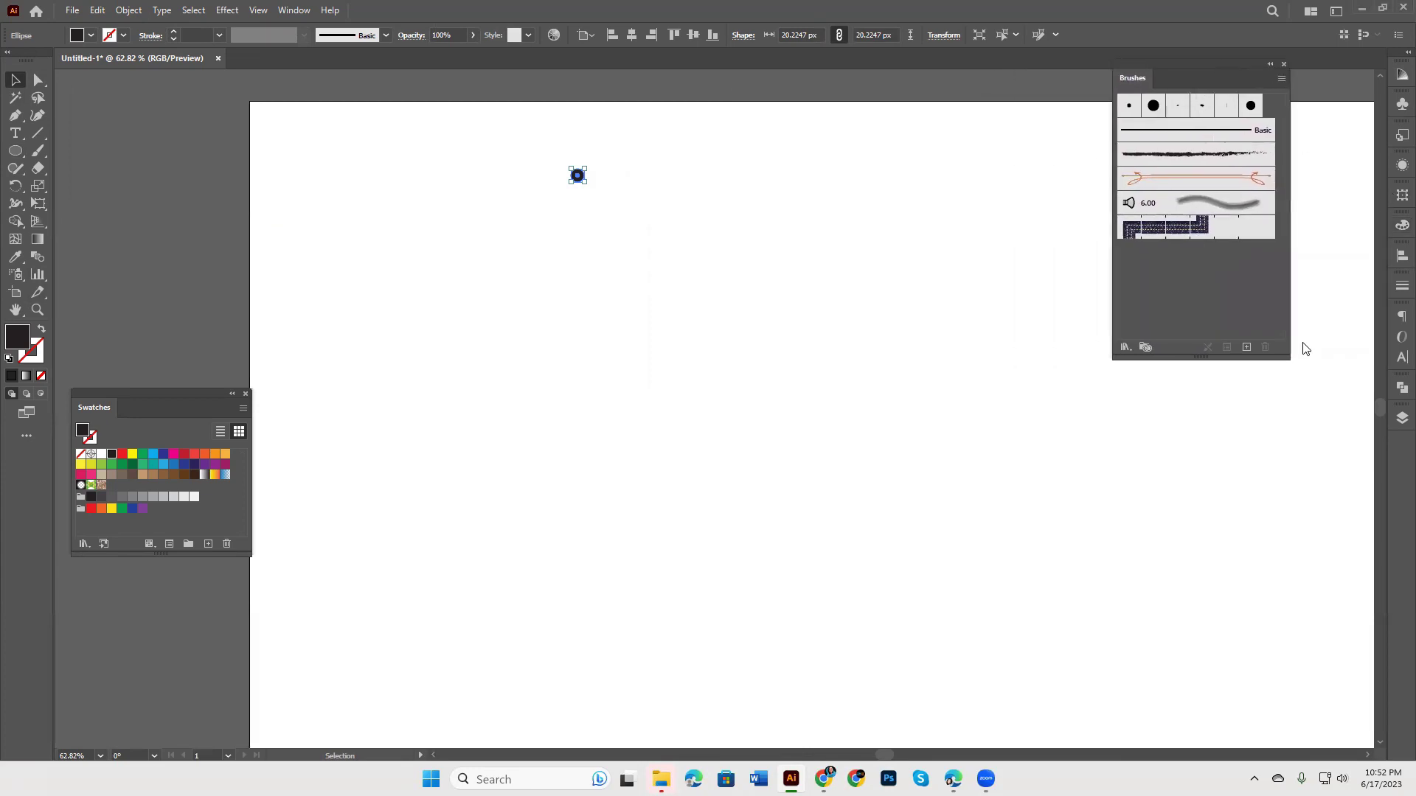
Step: Create Calligraphic Brush 1 with the default round 9 pt settings
left_click(1246, 348)
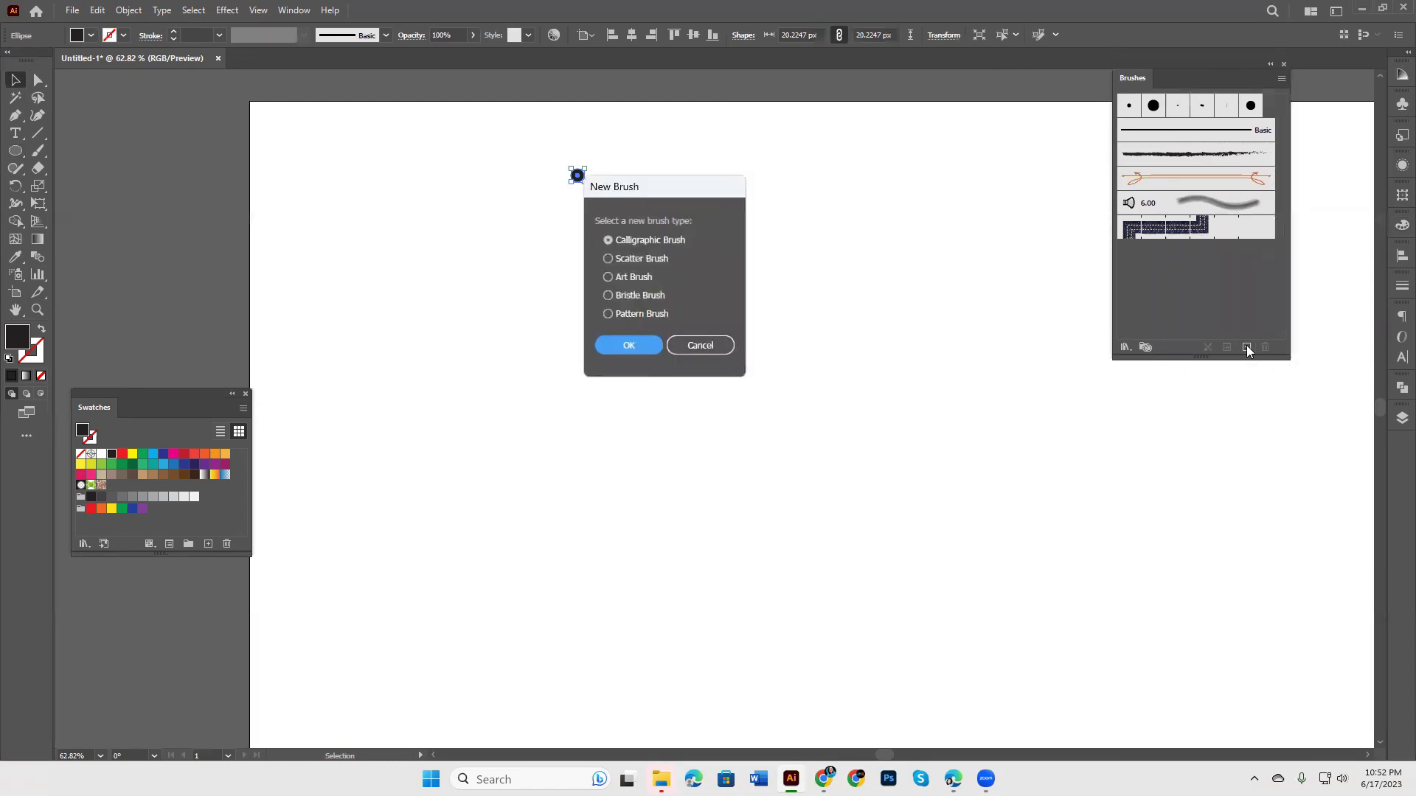
left_click_drag(662, 184, 863, 161)
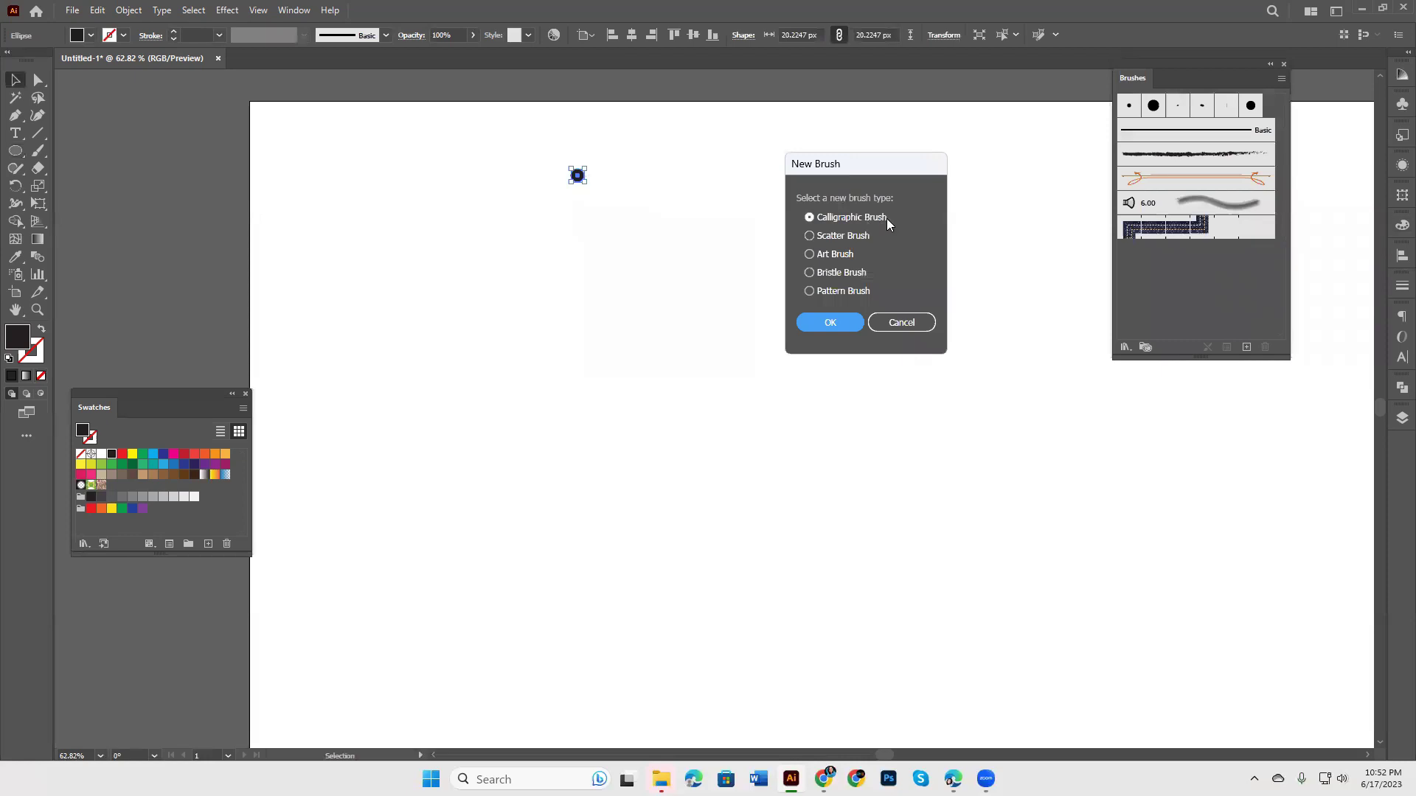
left_click(829, 323)
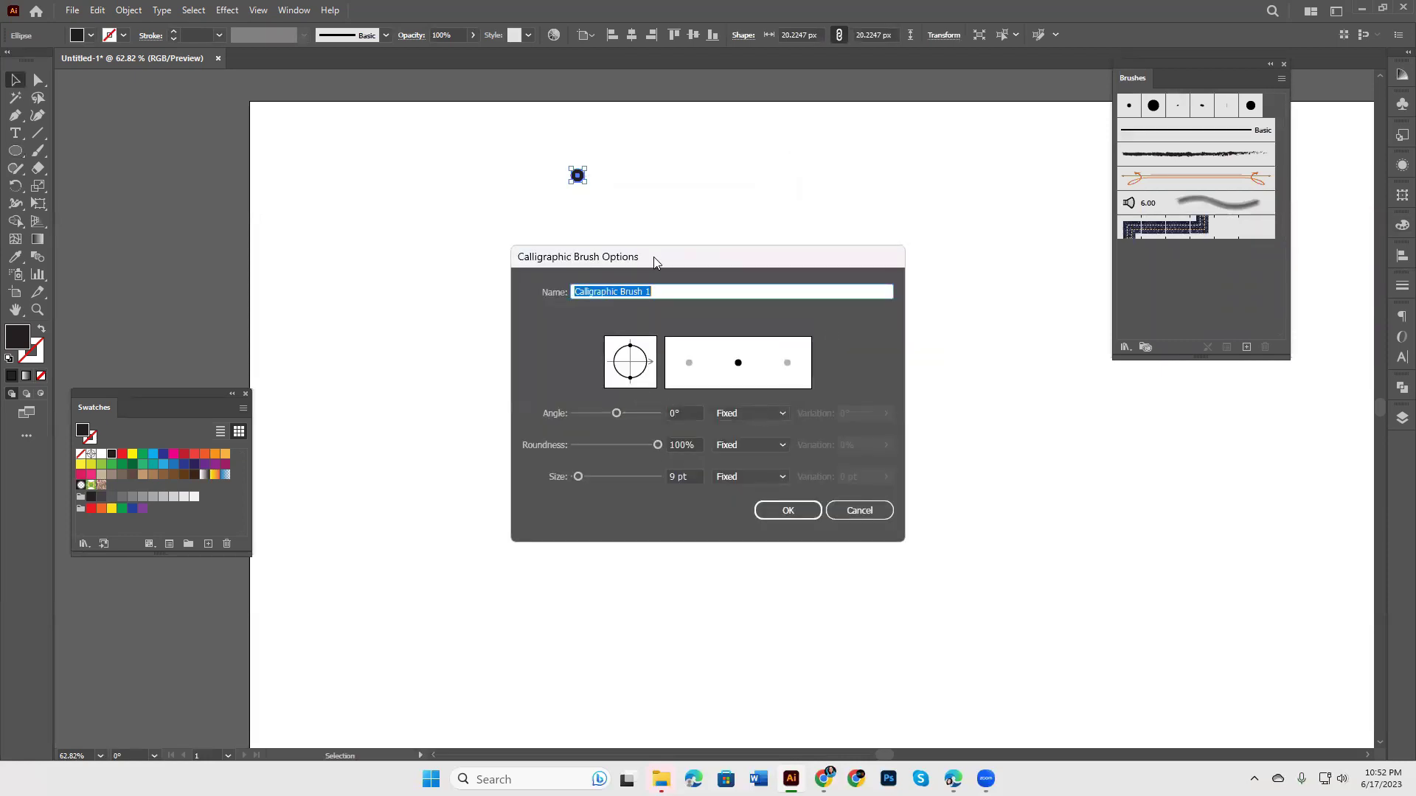
left_click(901, 476)
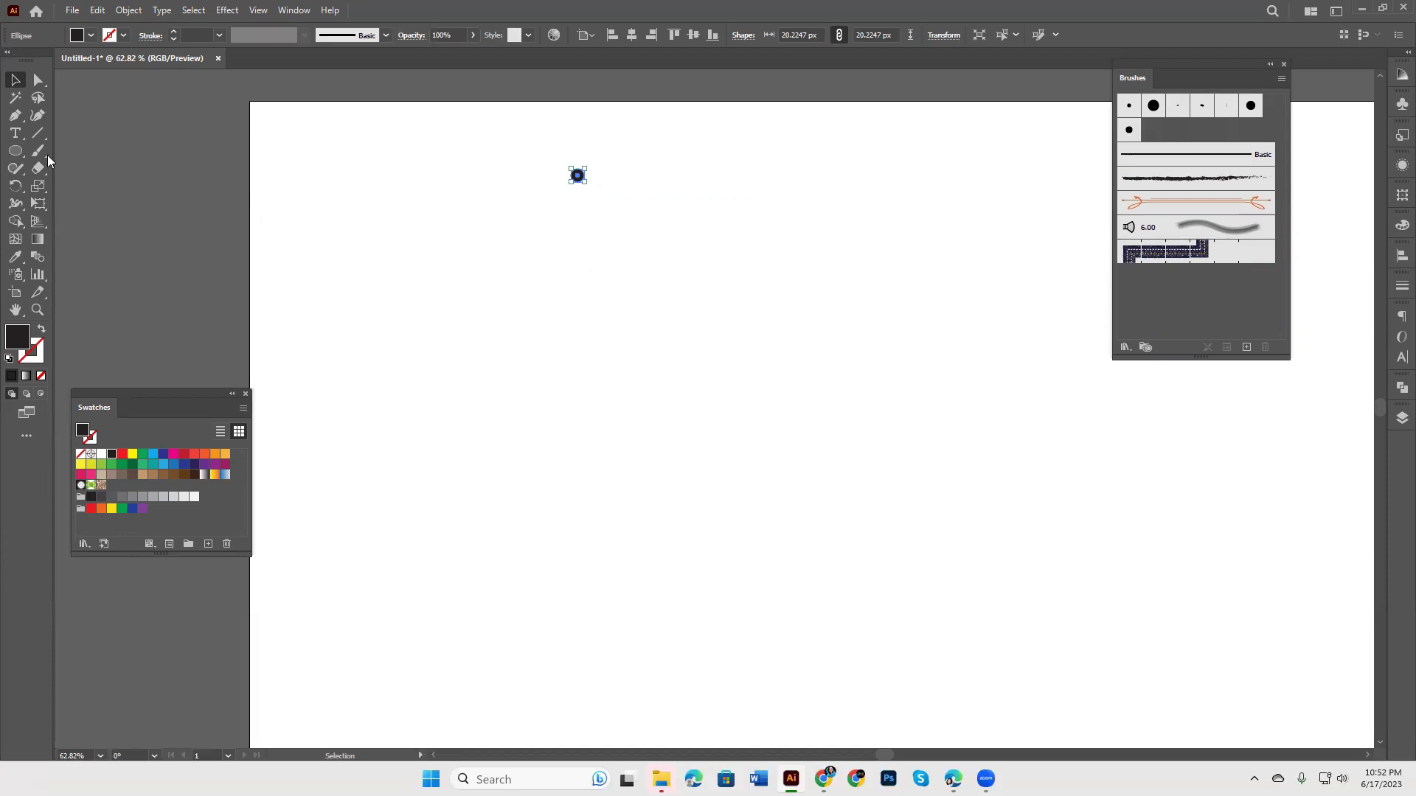
left_click(39, 150)
Step: Paint a long sweeping curve with the calligraphic brush, undoing a second thick stroke
left_click_drag(1016, 184, 472, 492)
left_click_drag(448, 353, 451, 323)
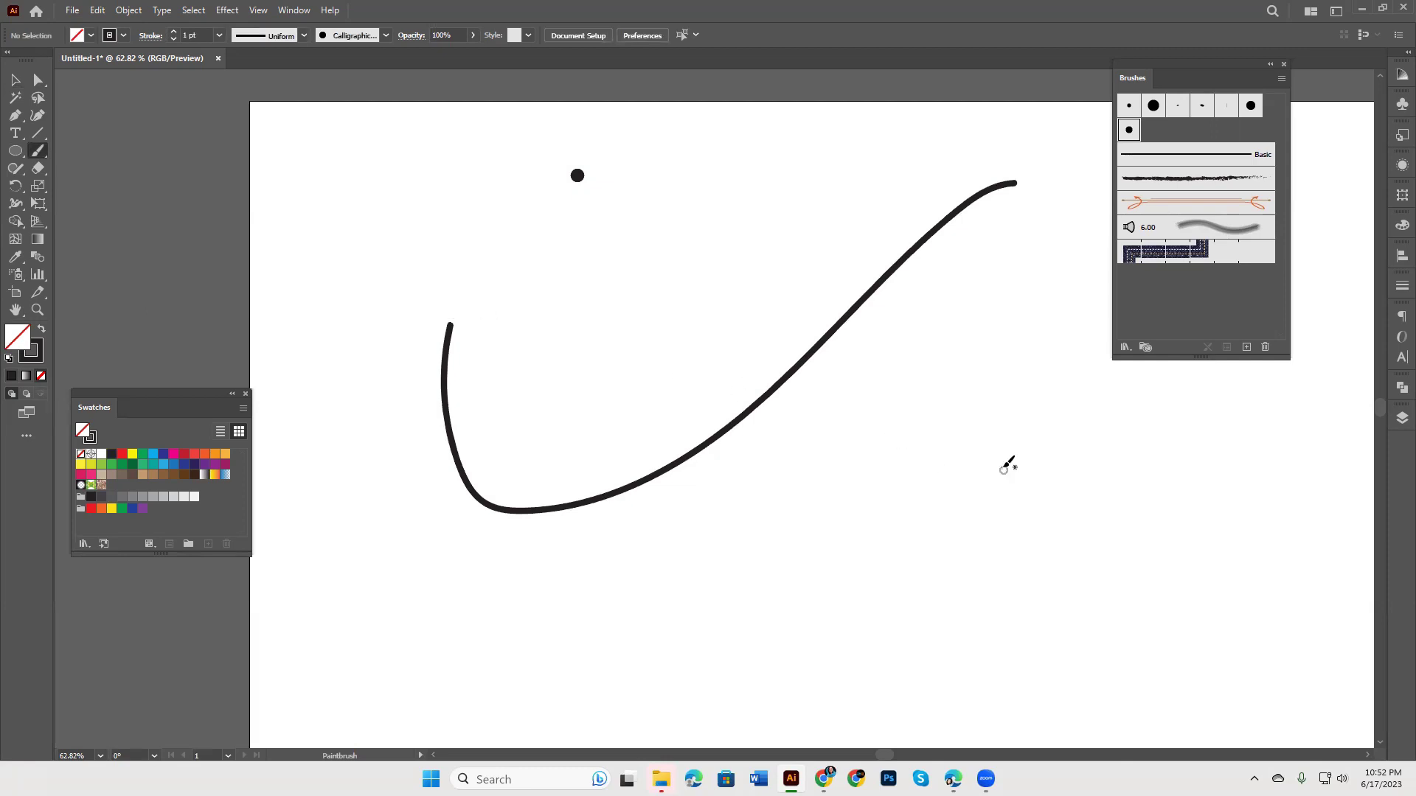
left_click_drag(1027, 288, 571, 634)
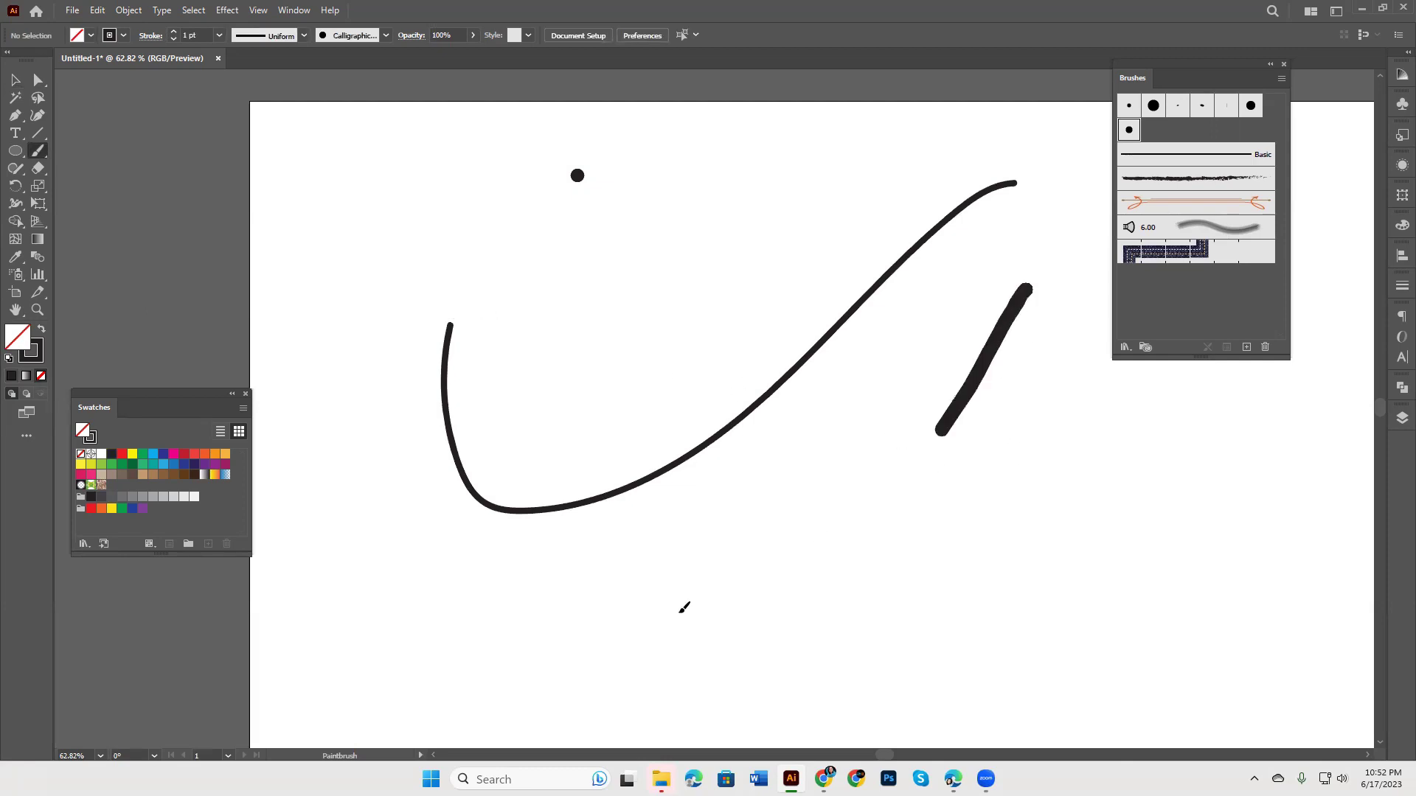
left_click(570, 637, "ctrl")
left_click(784, 465, "ctrl")
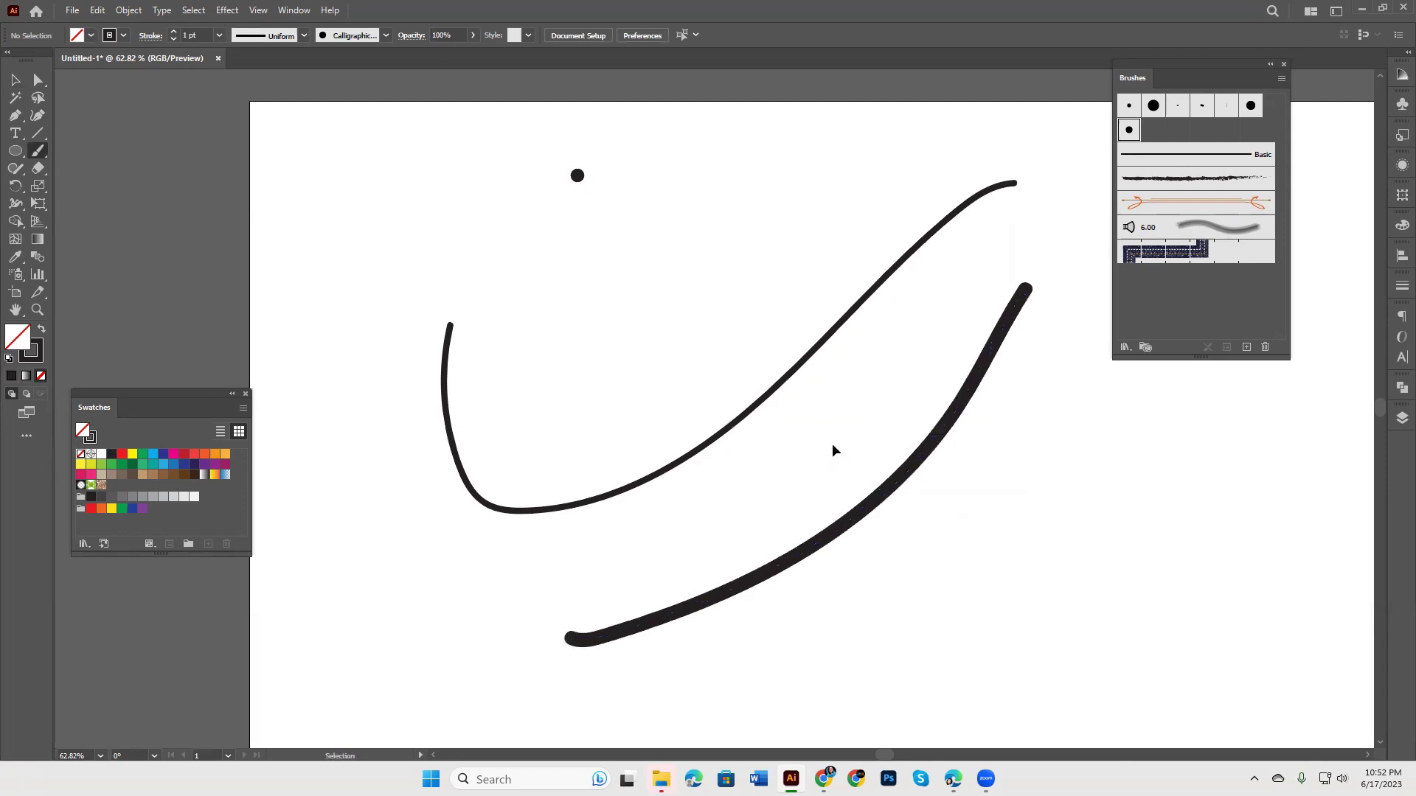
key("ctrl+z")
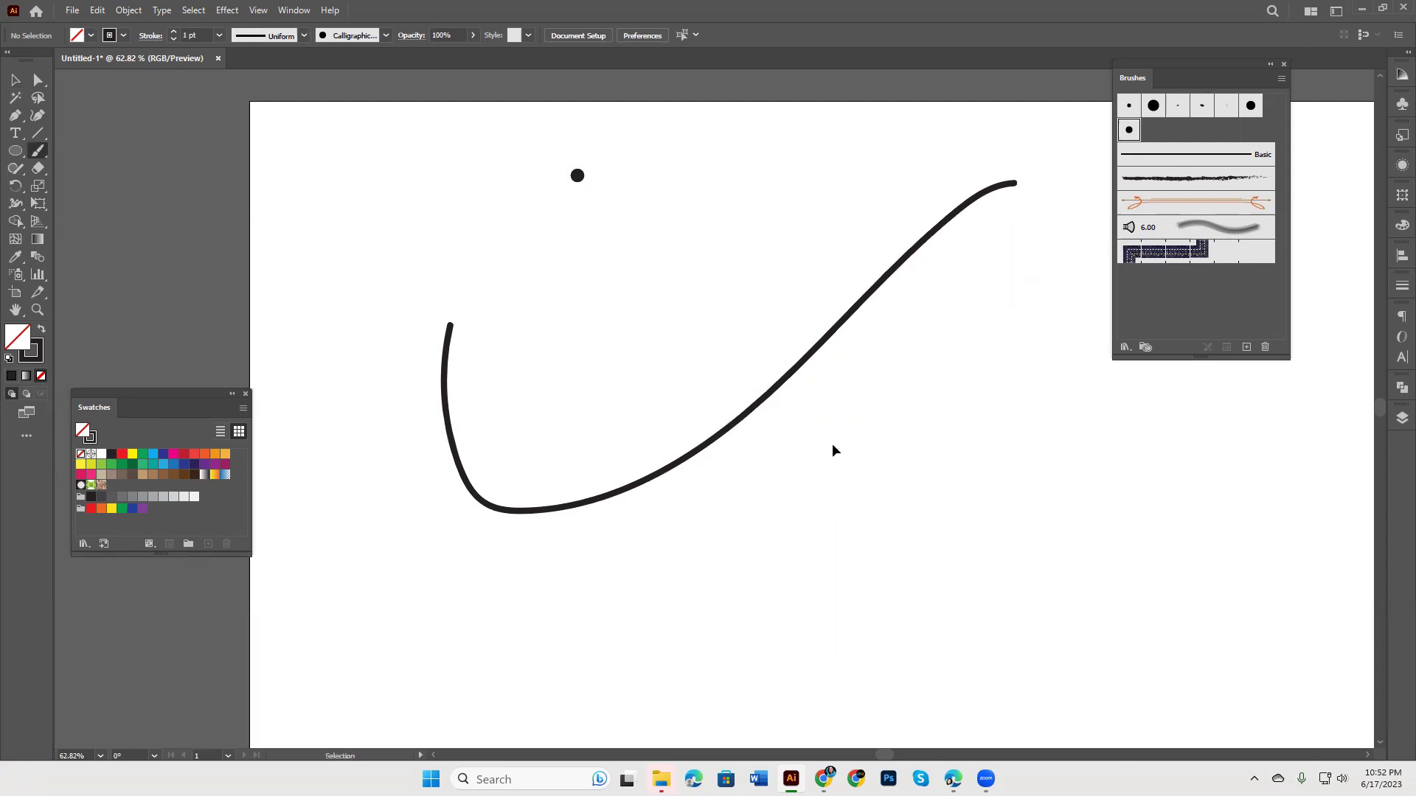
key("ctrl")
Step: Rename the brush 'ezy gd' and set angle 81°, roundness 62%, size 48 pt
double_click(1129, 131)
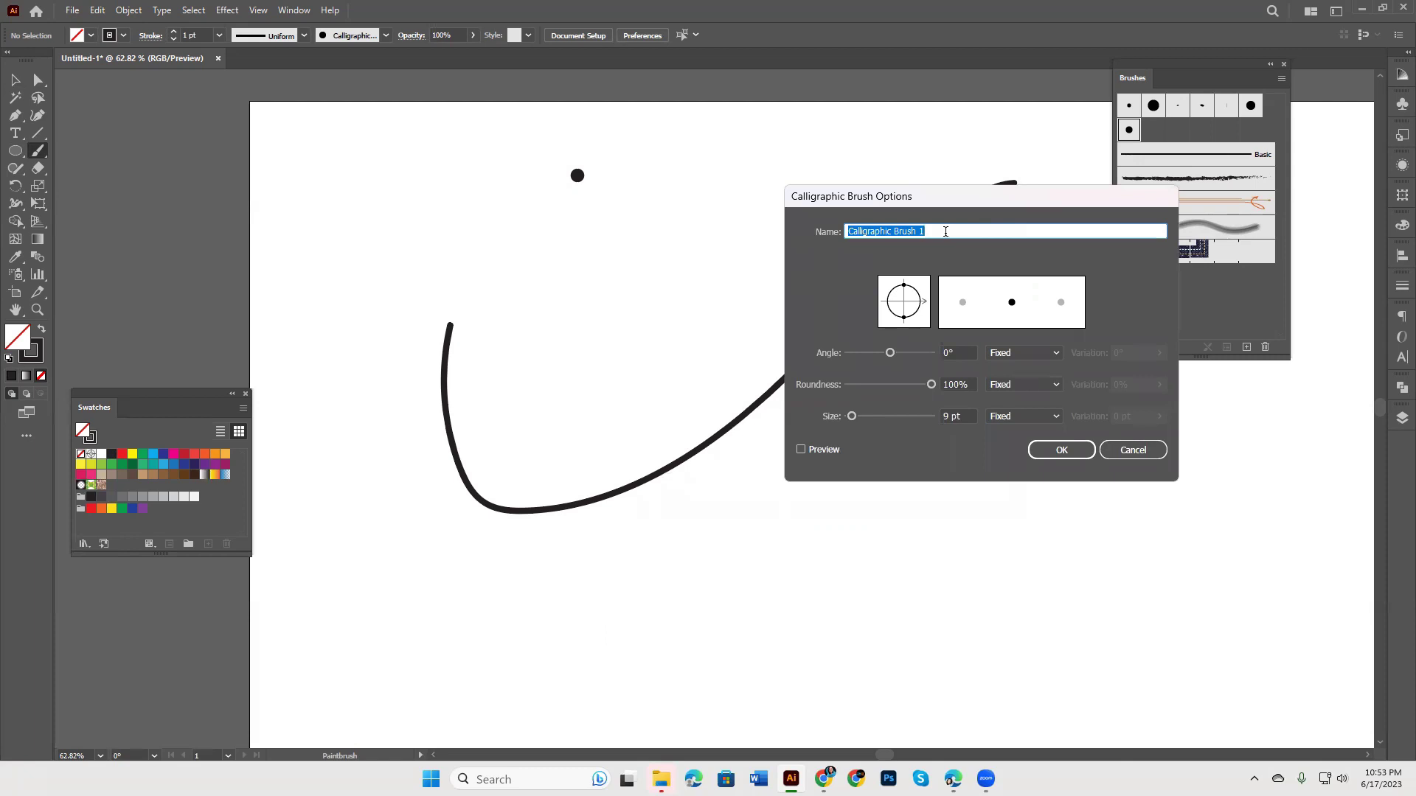
type("ezy ")
type("gd")
left_click_drag(901, 323, 909, 291)
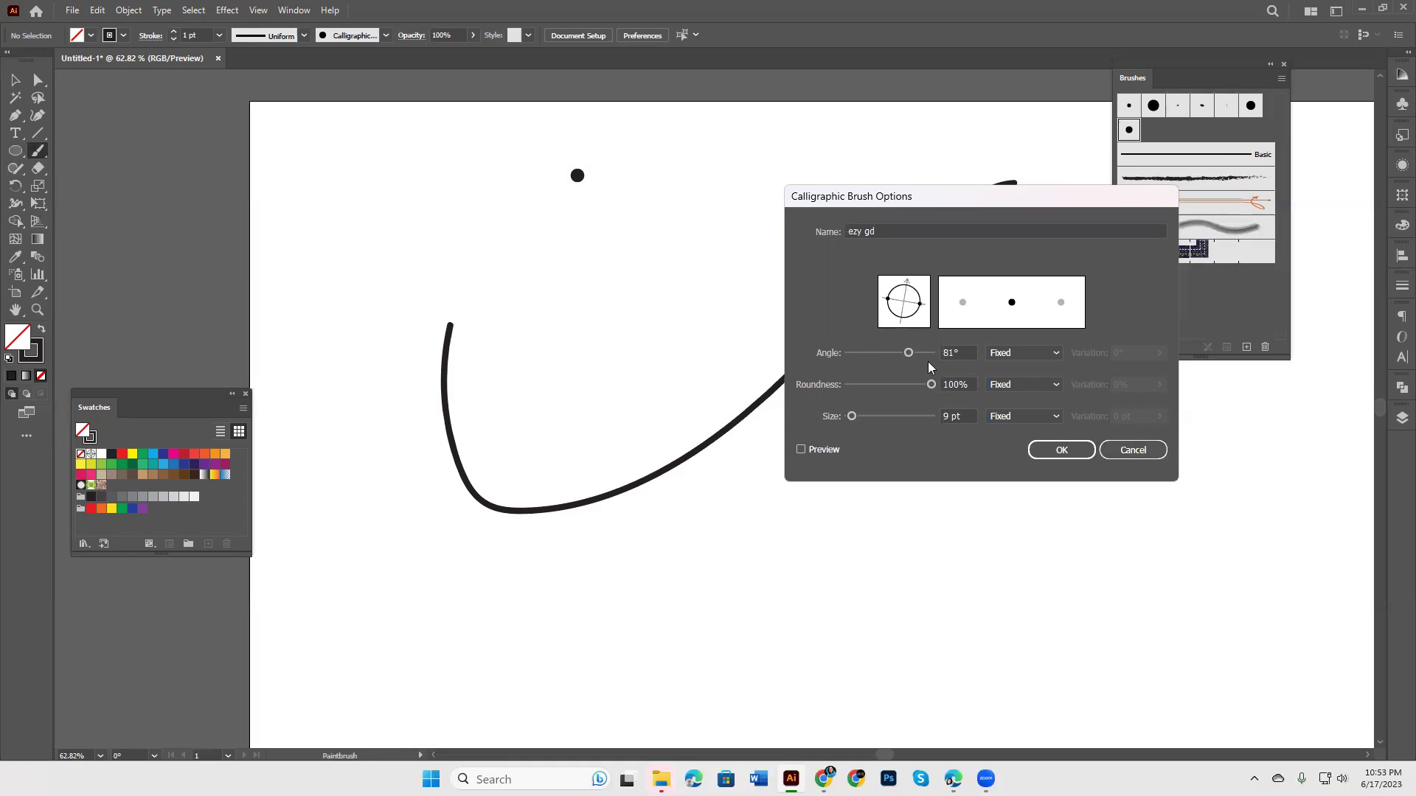
left_click_drag(929, 386, 898, 386)
left_click(801, 449)
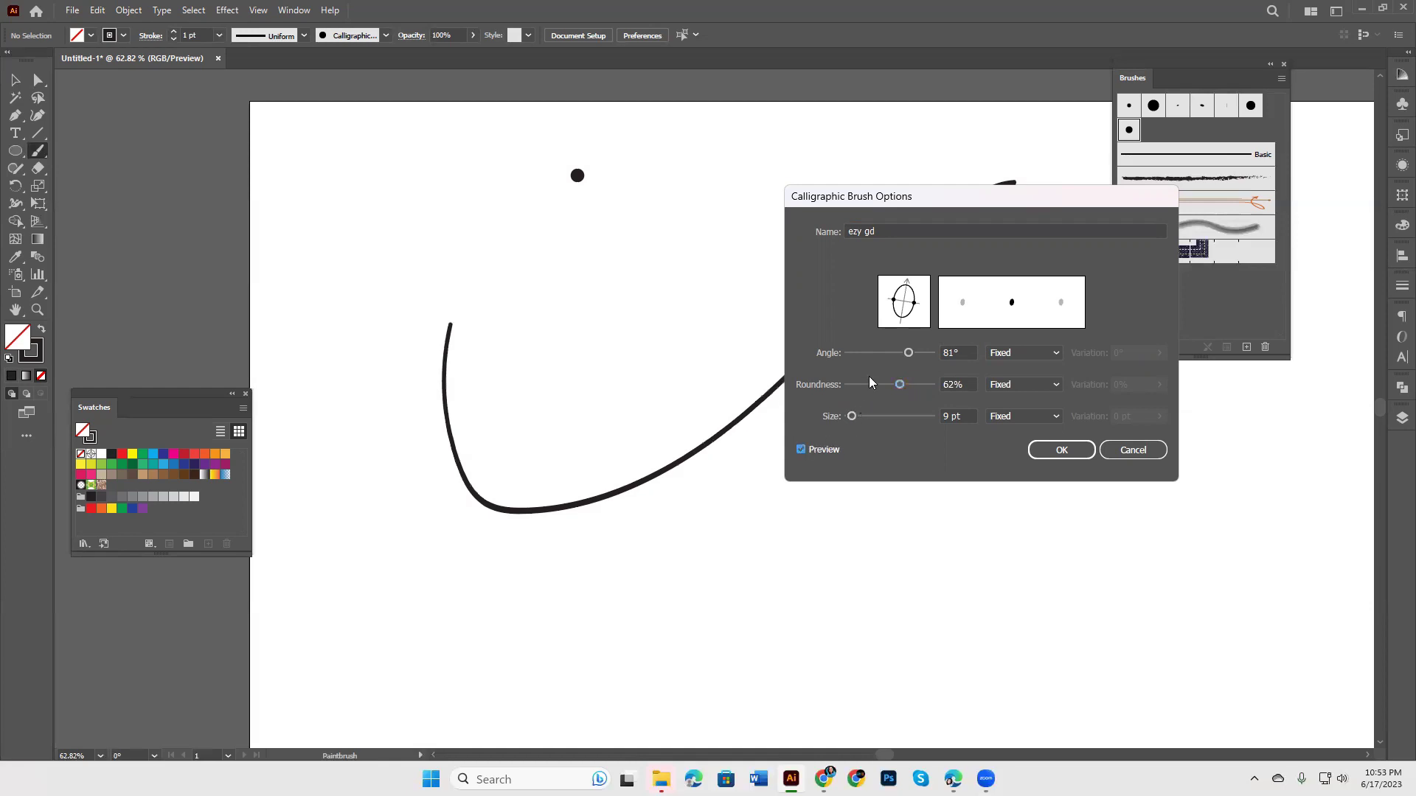
left_click_drag(852, 417, 866, 419)
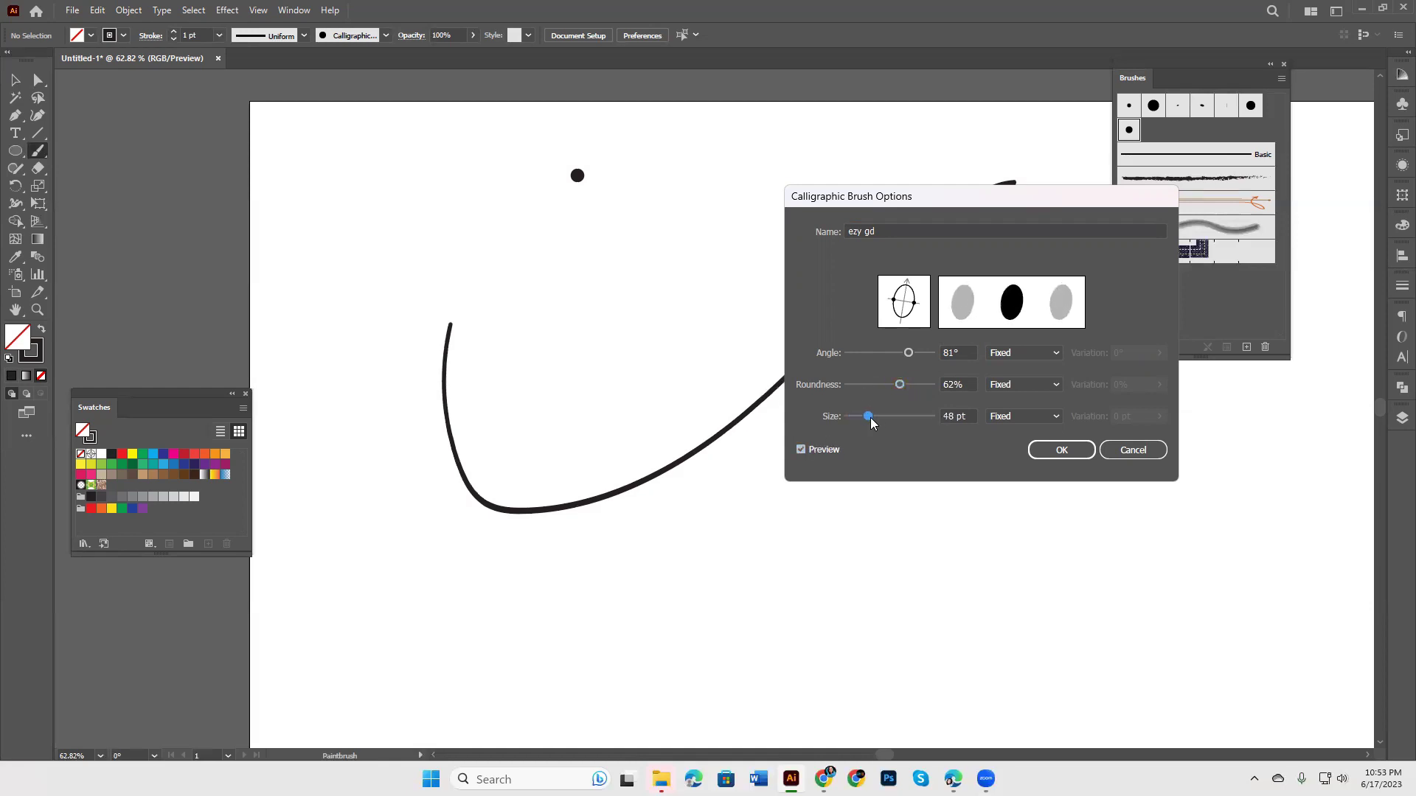
left_click(1062, 452)
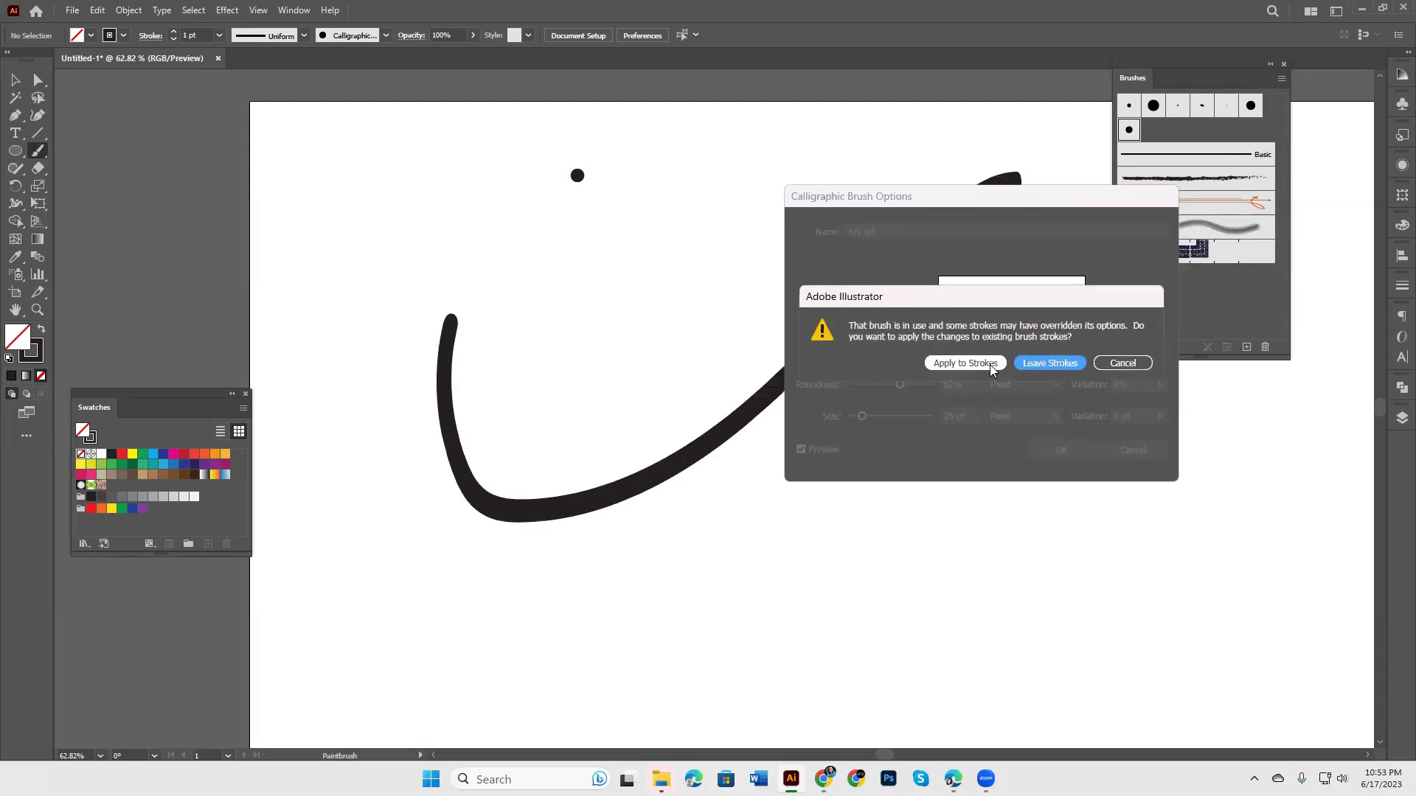
Step: Apply the updated ezy gd brush to the existing curve, then paint a second hooked stroke on the right
left_click(968, 364)
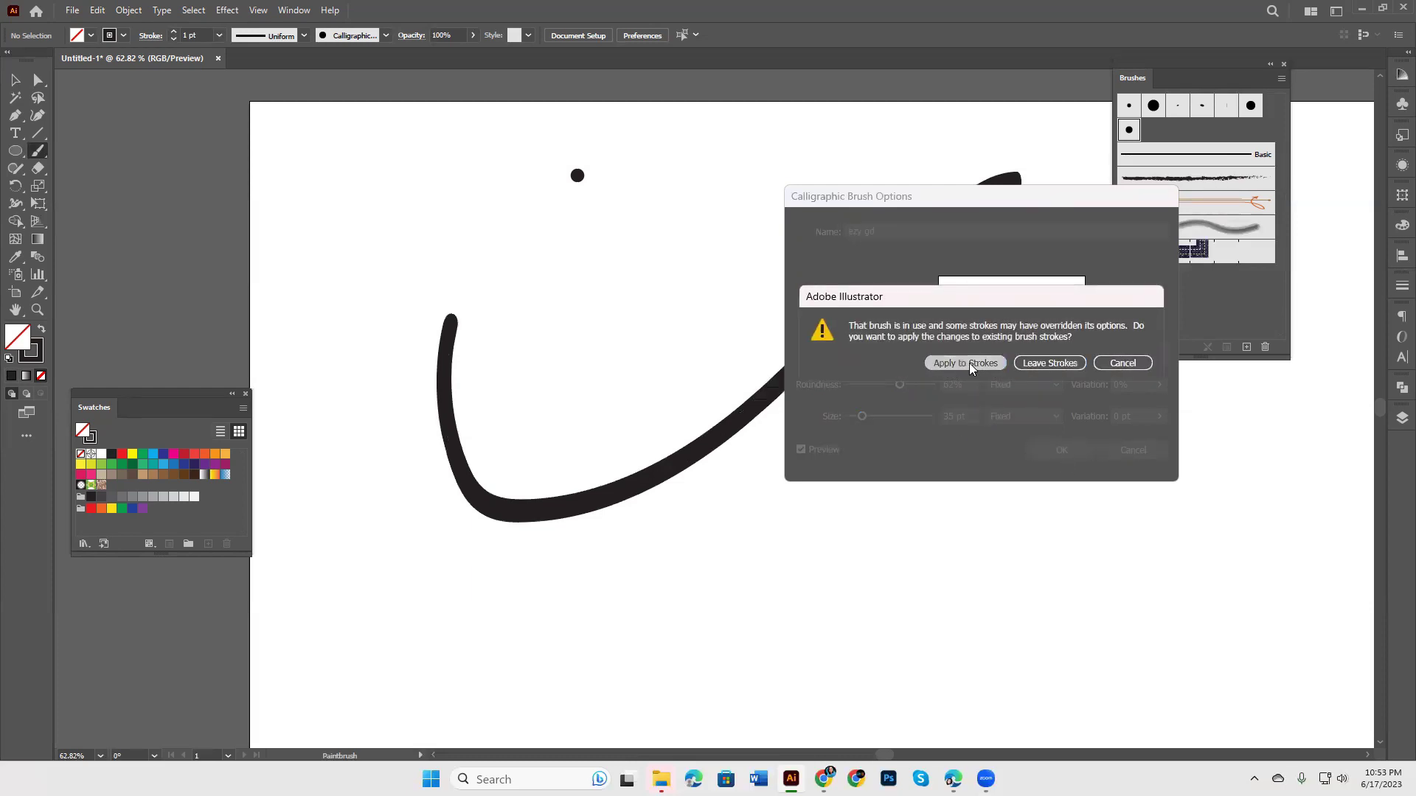
mouse_move(996, 298)
left_mouse_down()
mouse_move(1055, 480)
mouse_move(831, 560)
mouse_move(704, 520)
left_mouse_up()
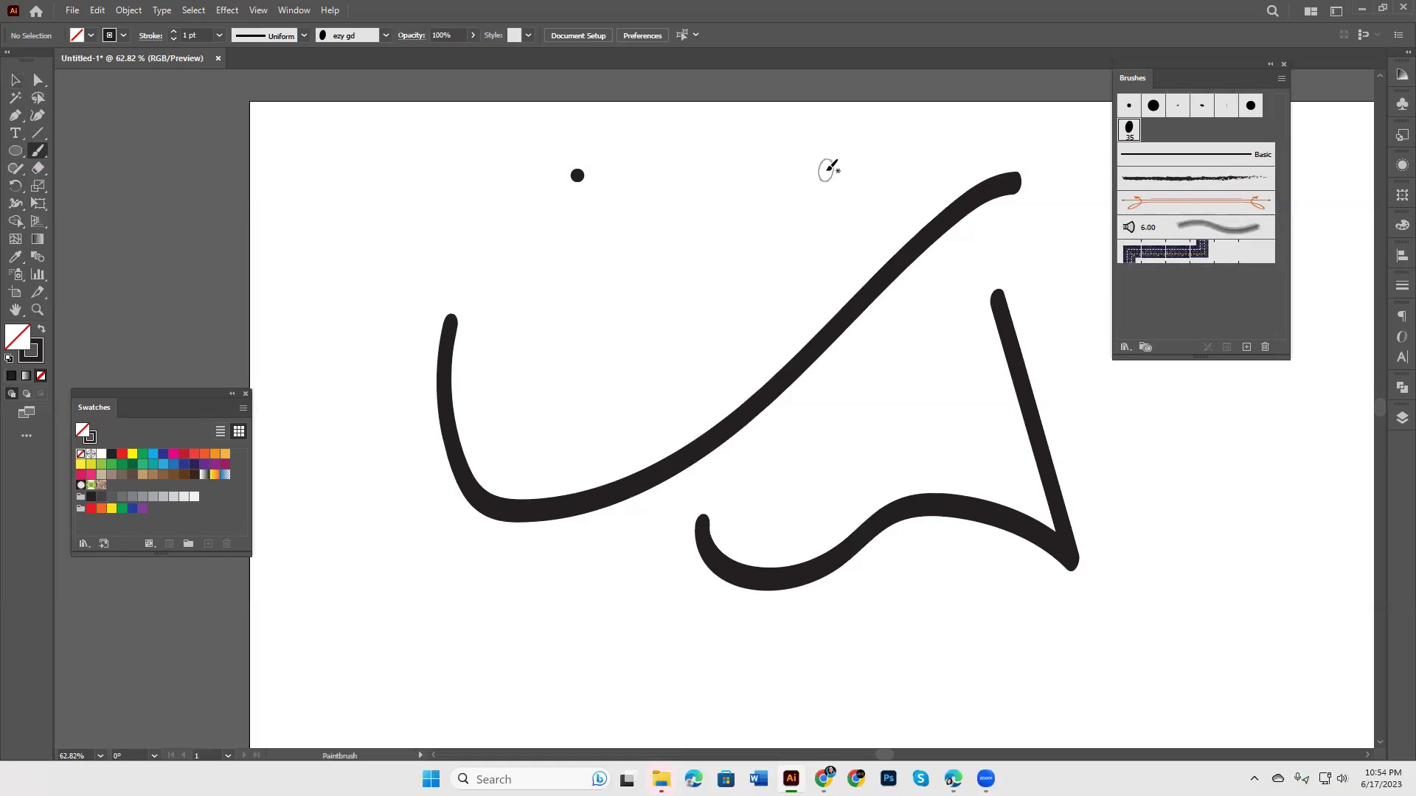
mouse_move(16, 80)
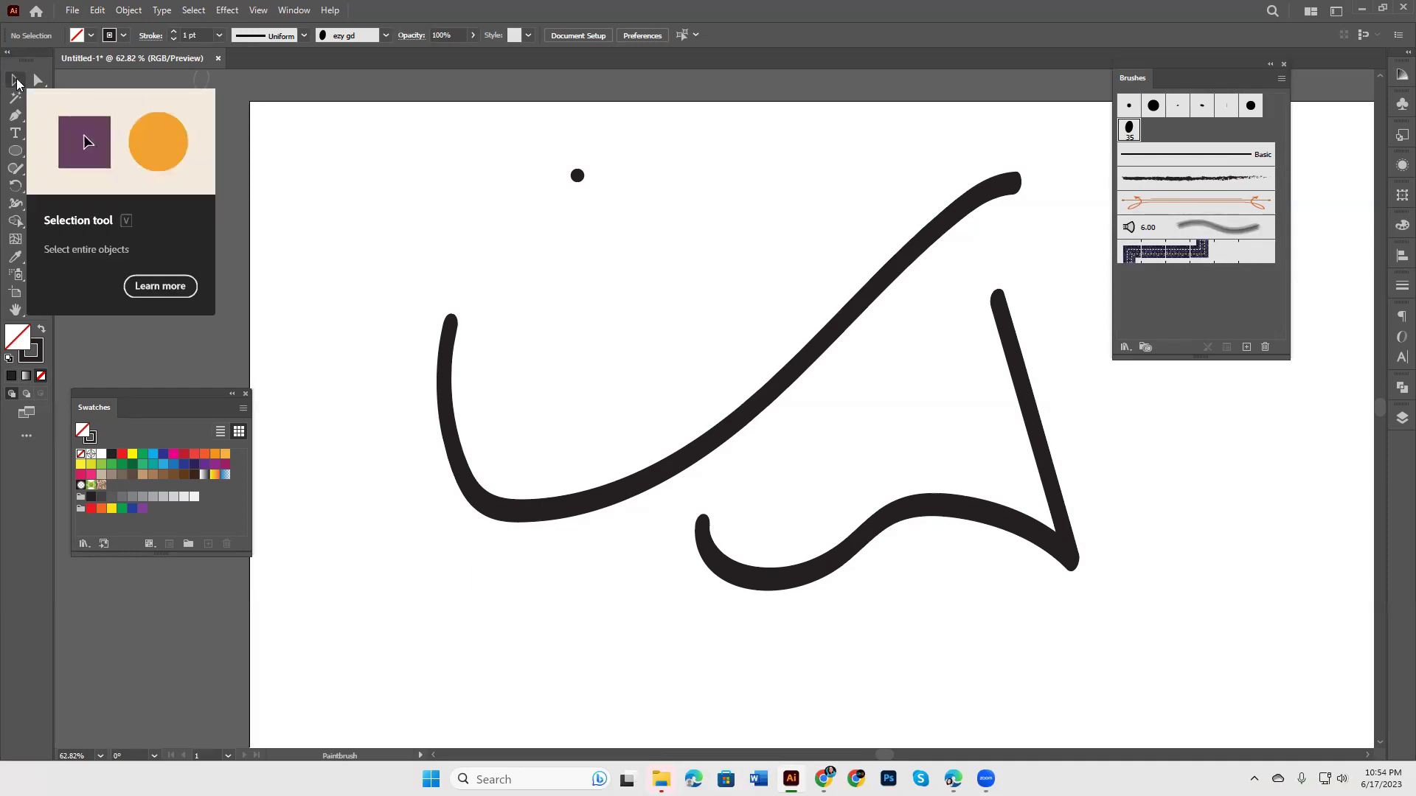
Step: Delete all the painted strokes from the artboard
left_click(16, 81)
left_click_drag(551, 284, 1030, 616)
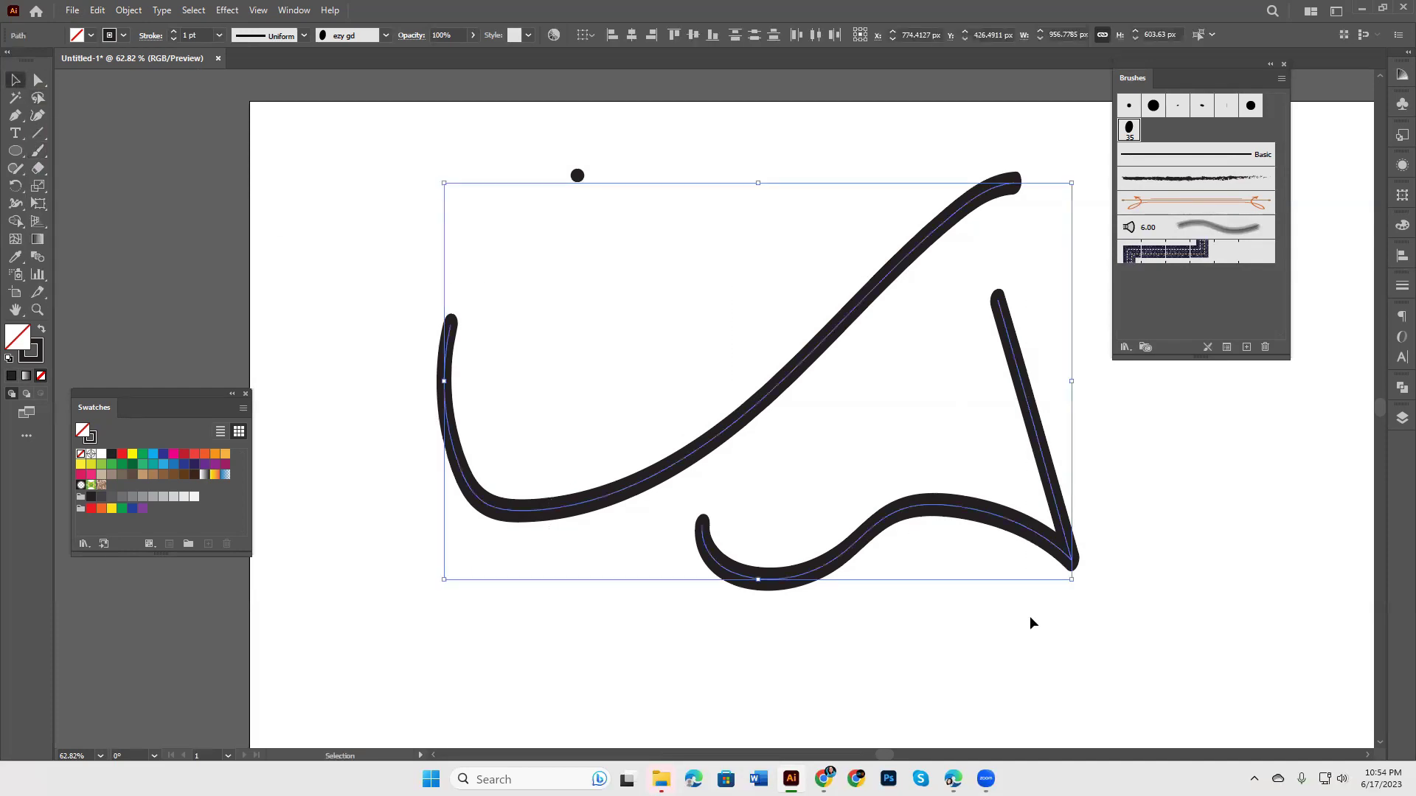
key("Delete")
left_click(1246, 347)
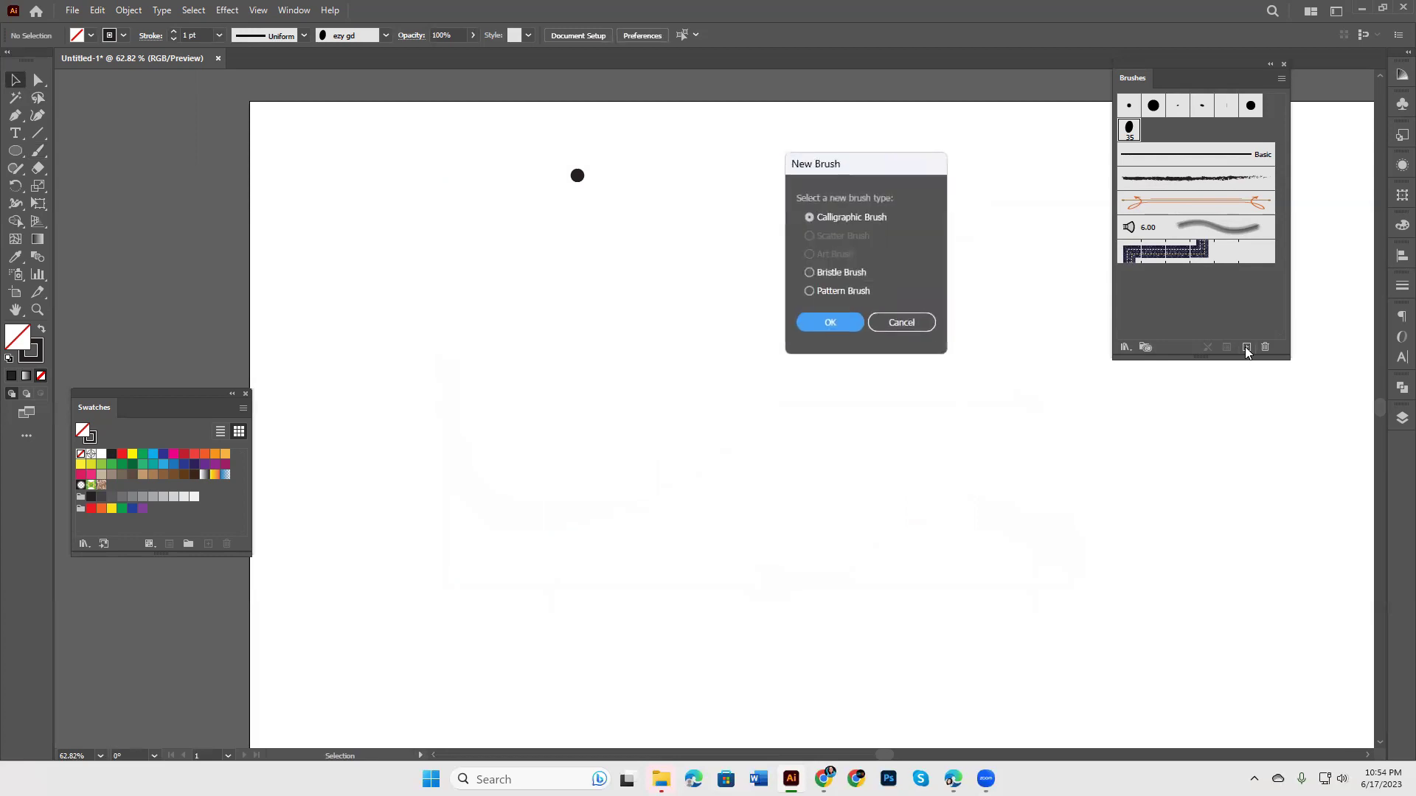
left_click(914, 324)
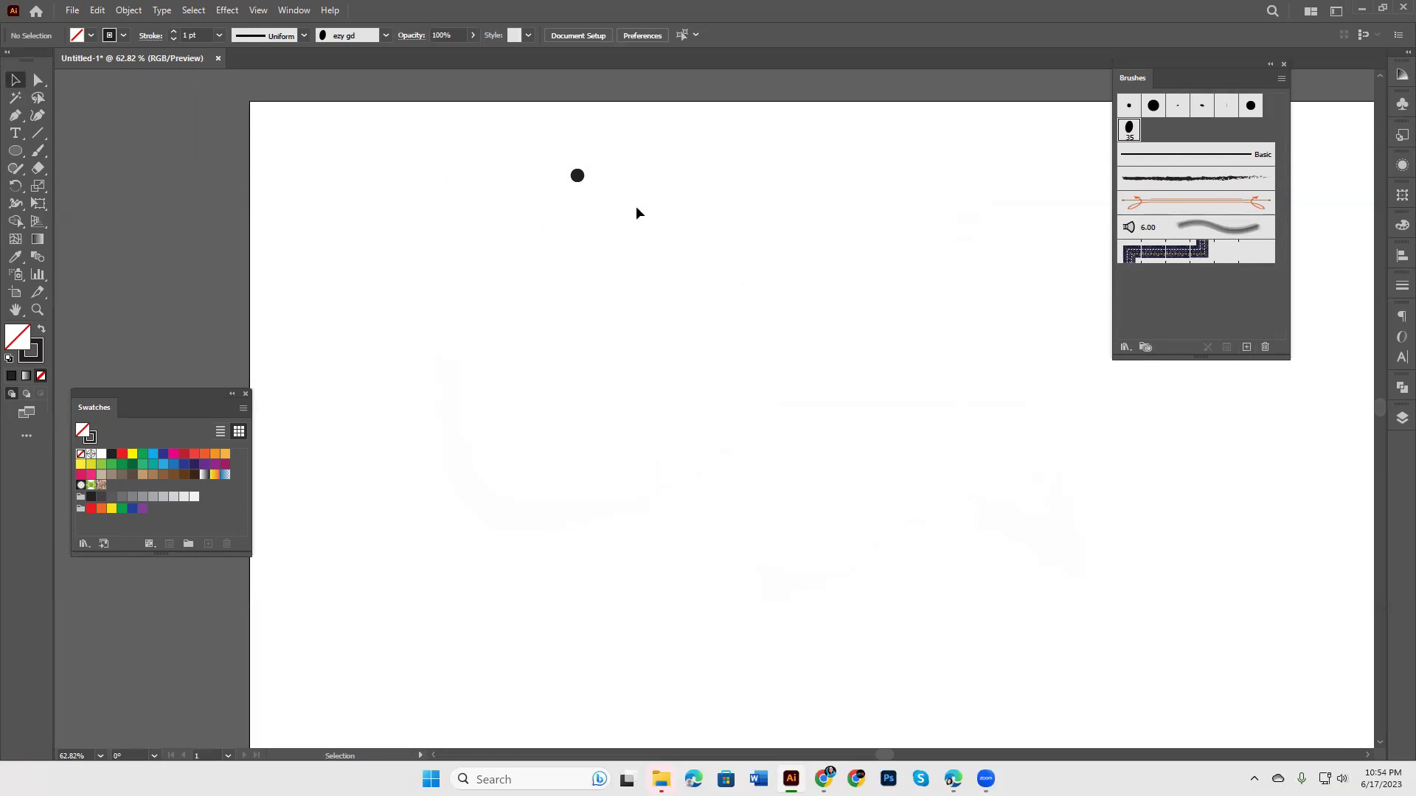
Step: Turn the small black dot into a new scatter brush named 'Scatter'
left_click_drag(535, 132, 671, 233)
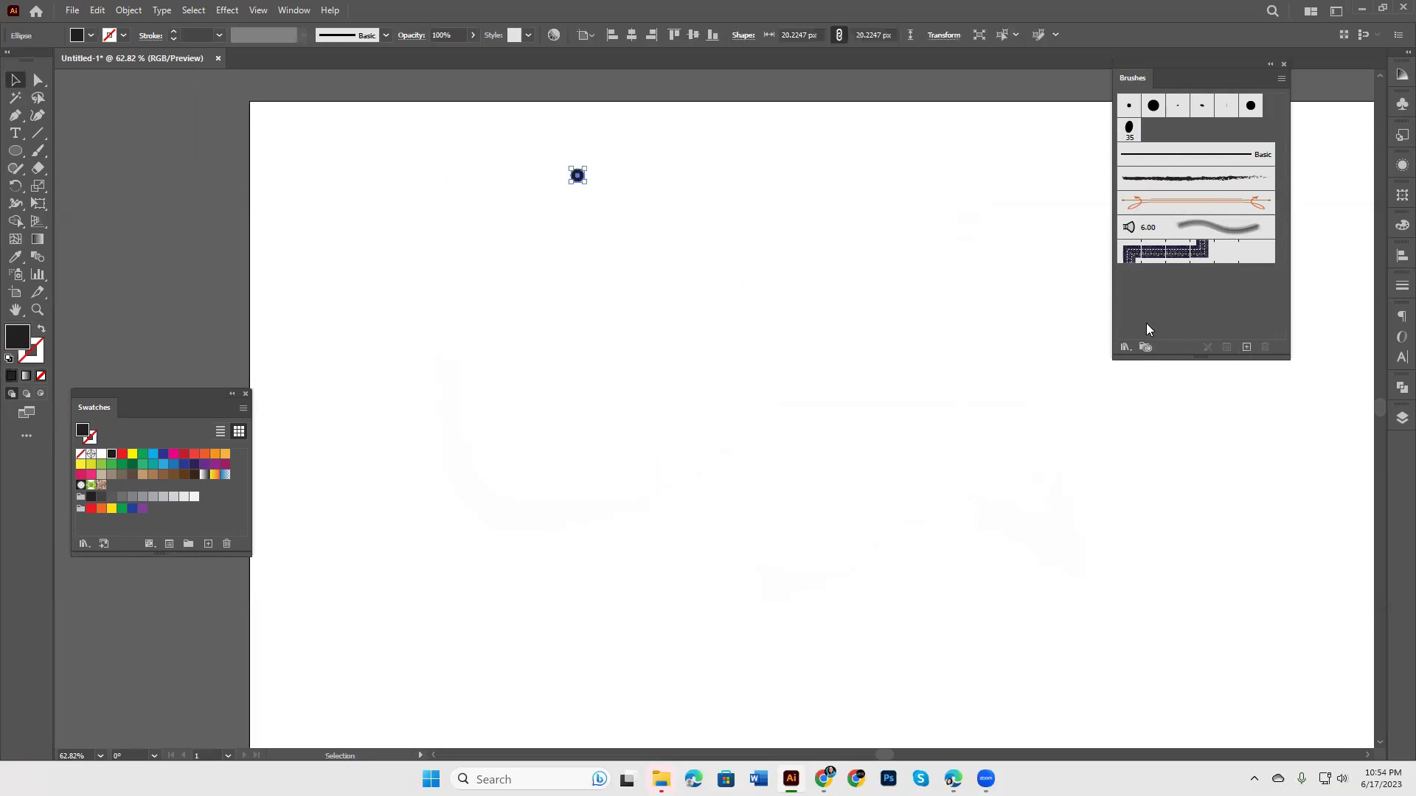
left_click(1246, 347)
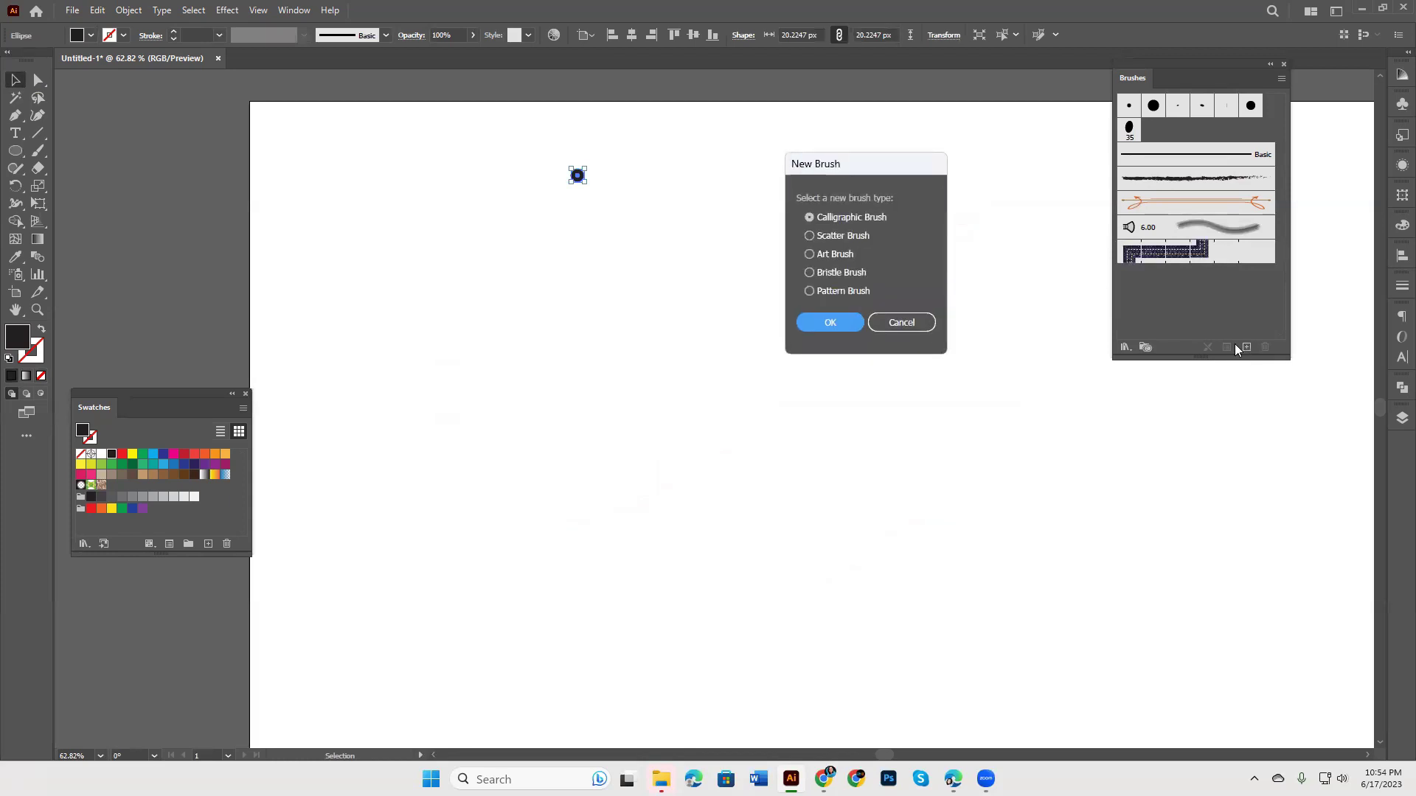
left_click(847, 231)
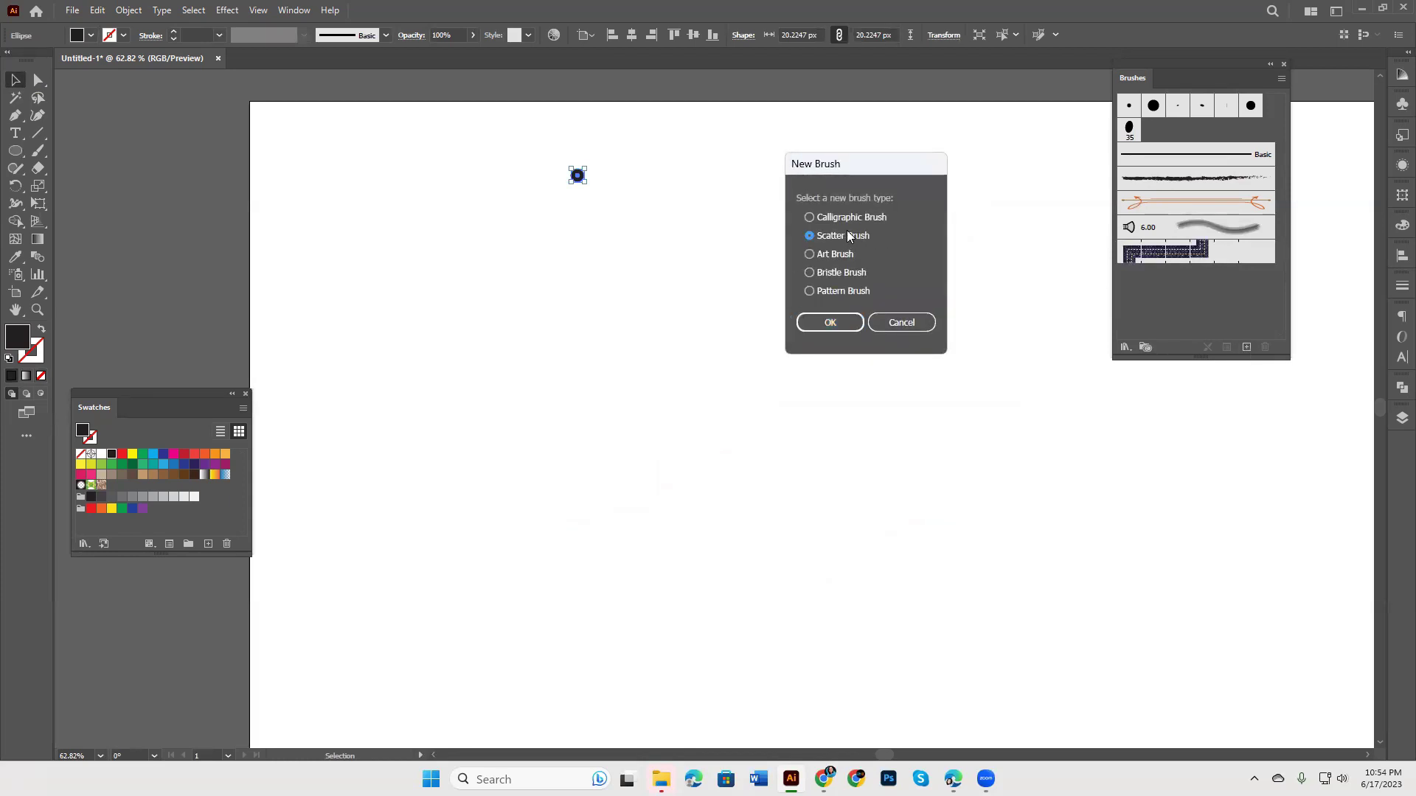
left_click(839, 324)
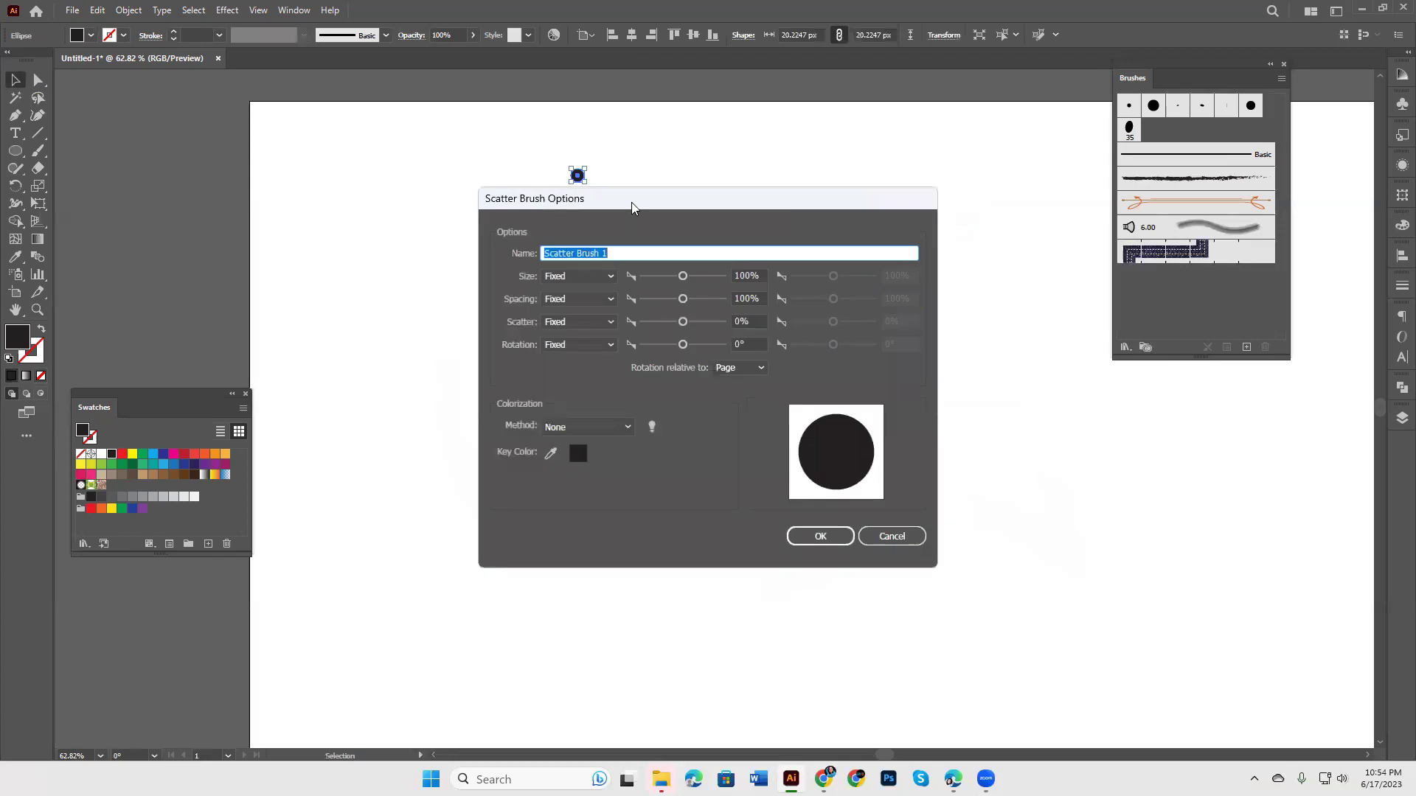
left_click_drag(631, 202, 865, 208)
left_click_drag(851, 256, 811, 259)
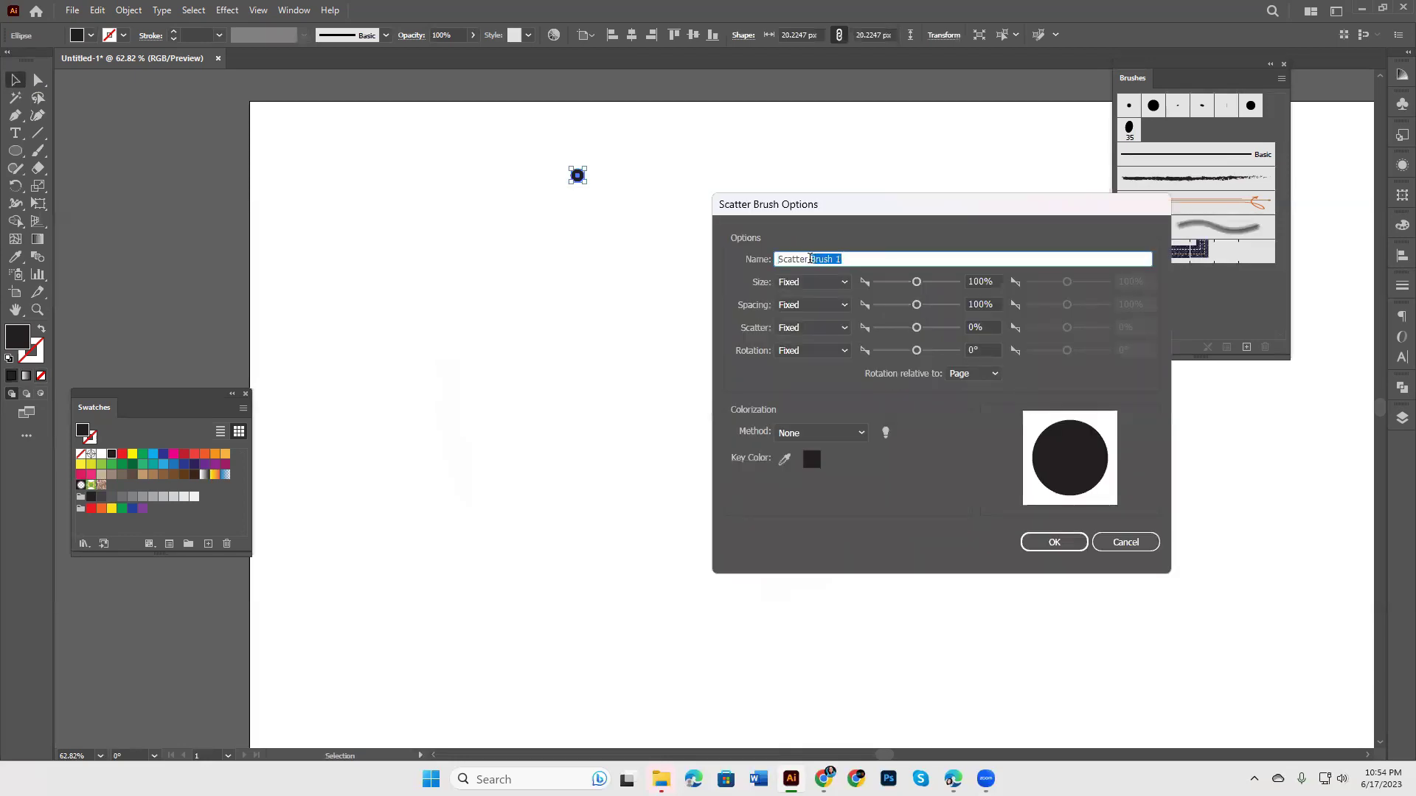
key("BackSpace")
left_click(1062, 545)
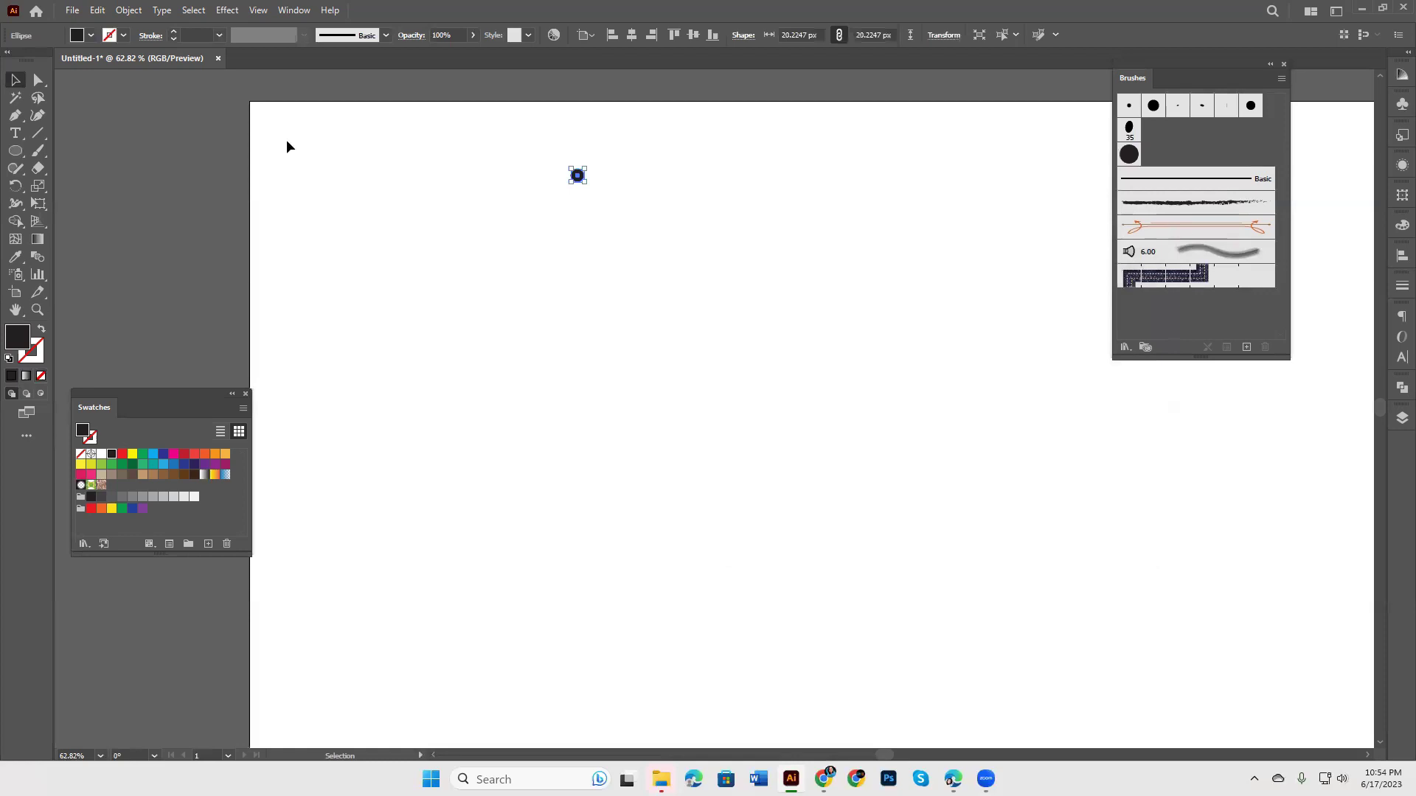
Step: Delete the black dot and paint three Scatter strokes: a C-shape, a hook and a long arch
key("Delete")
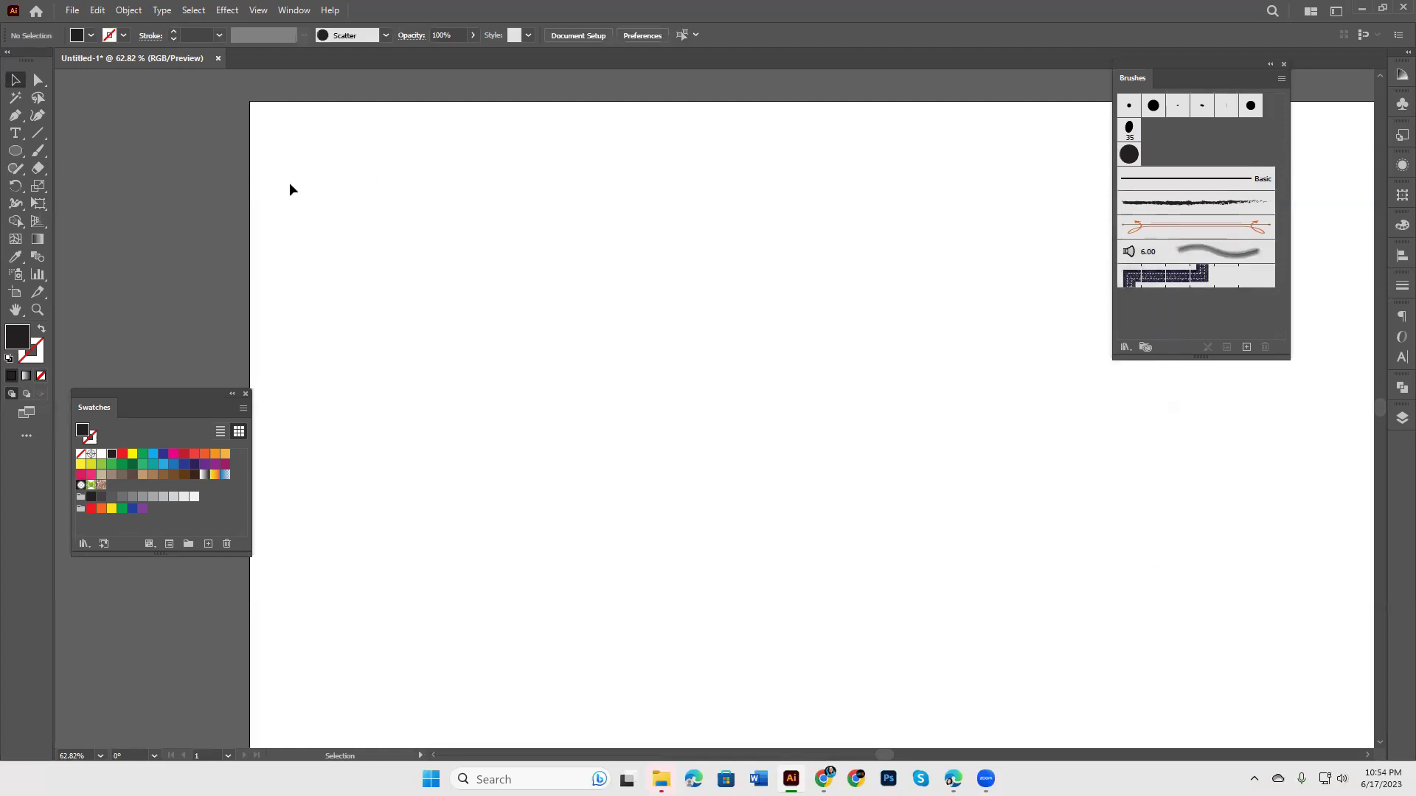
left_click(37, 151)
mouse_move(840, 246)
left_mouse_down()
mouse_move(661, 275)
mouse_move(430, 489)
mouse_move(972, 588)
left_mouse_up()
left_click_drag(973, 220, 619, 339)
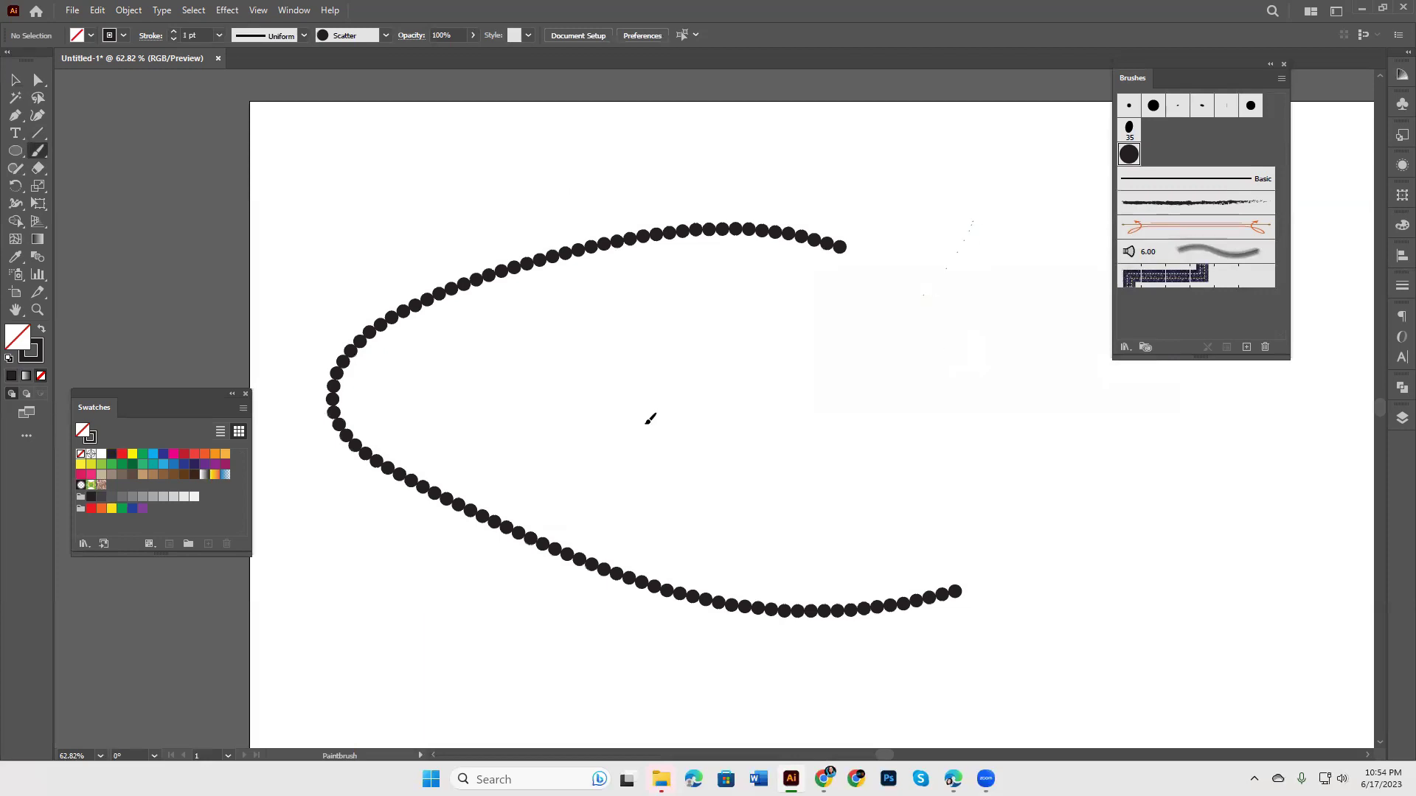
left_click_drag(369, 193, 1153, 430)
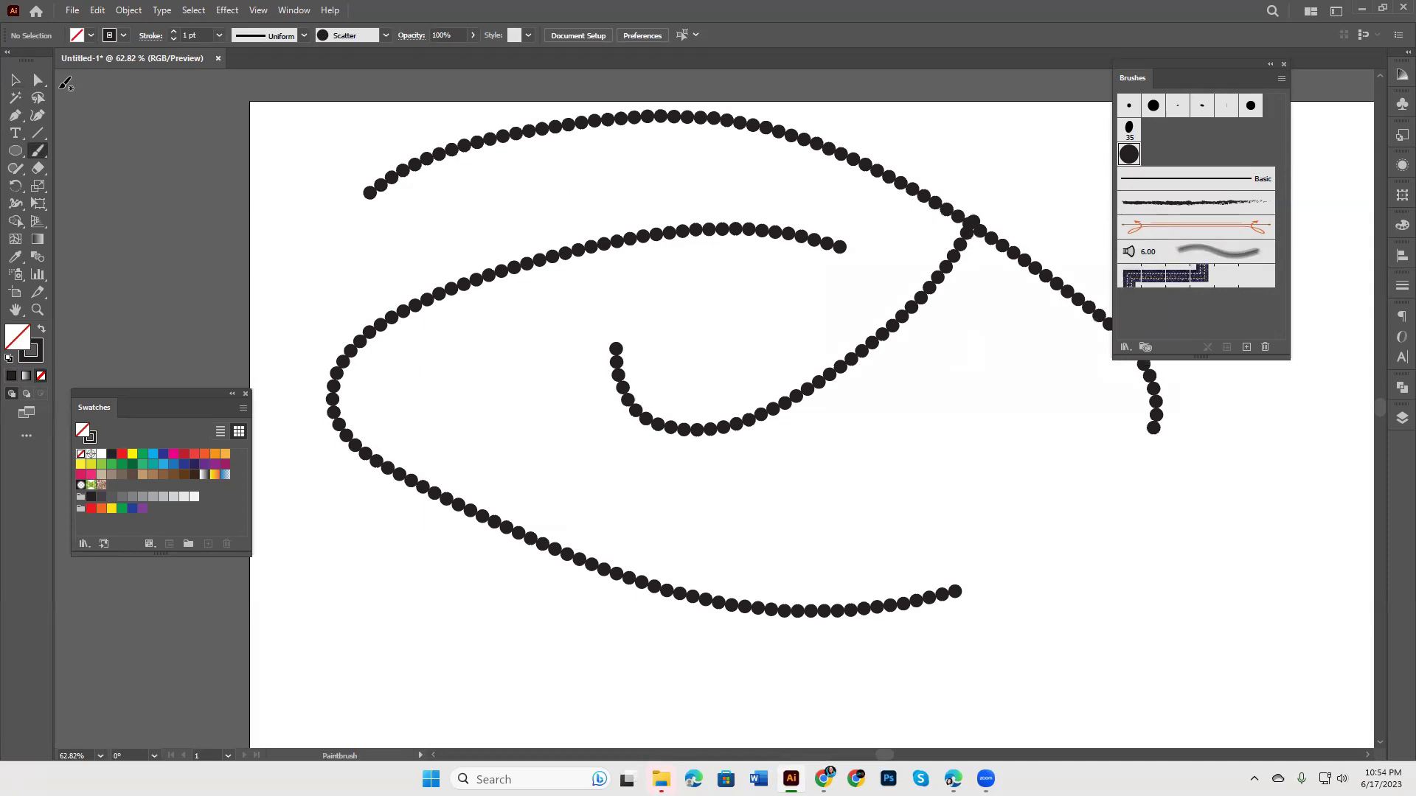
Step: Keep only the dotted arch, shifted lower, and delete the C-shaped and hook strokes
left_click(15, 79)
left_click(419, 168)
left_click_drag(419, 168, 398, 221)
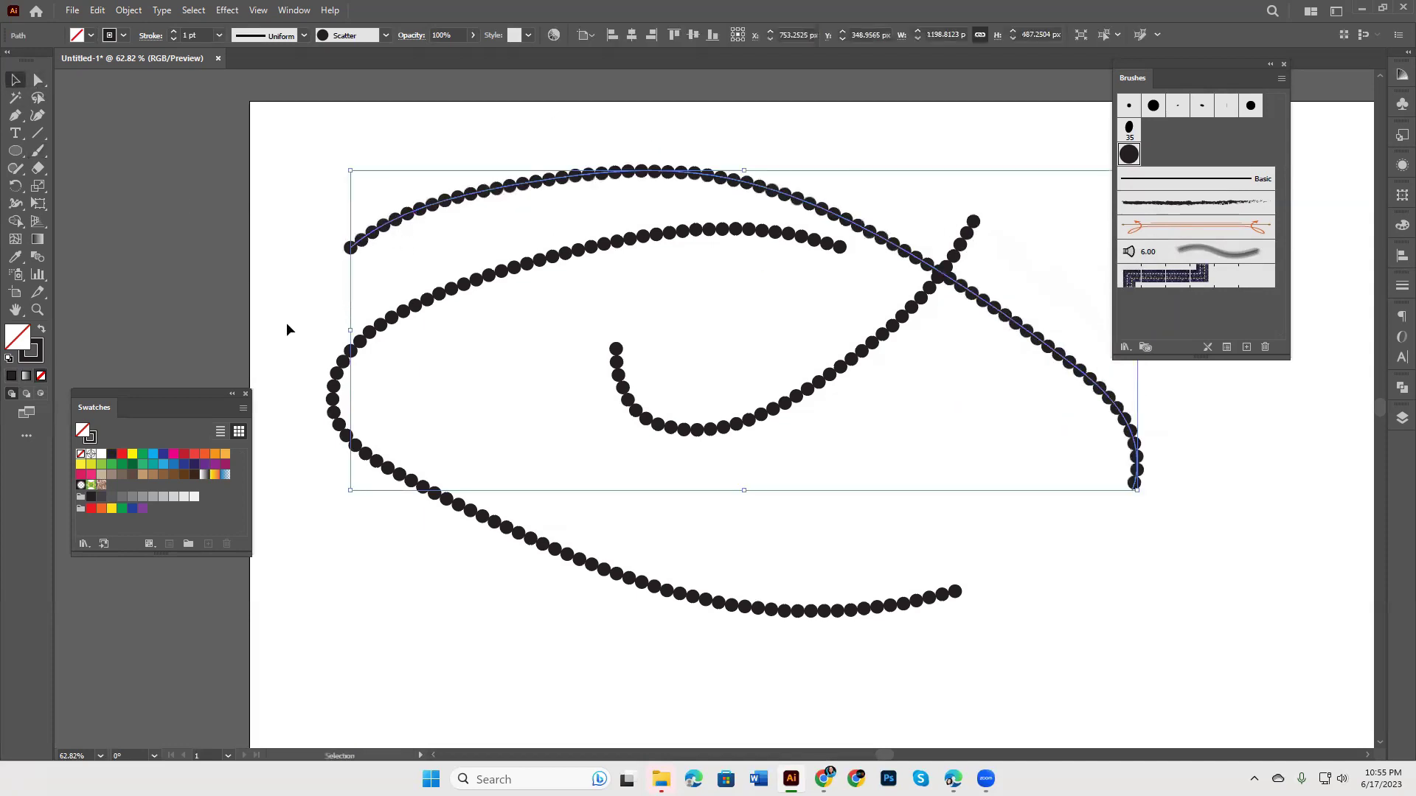
left_click_drag(286, 322, 696, 506)
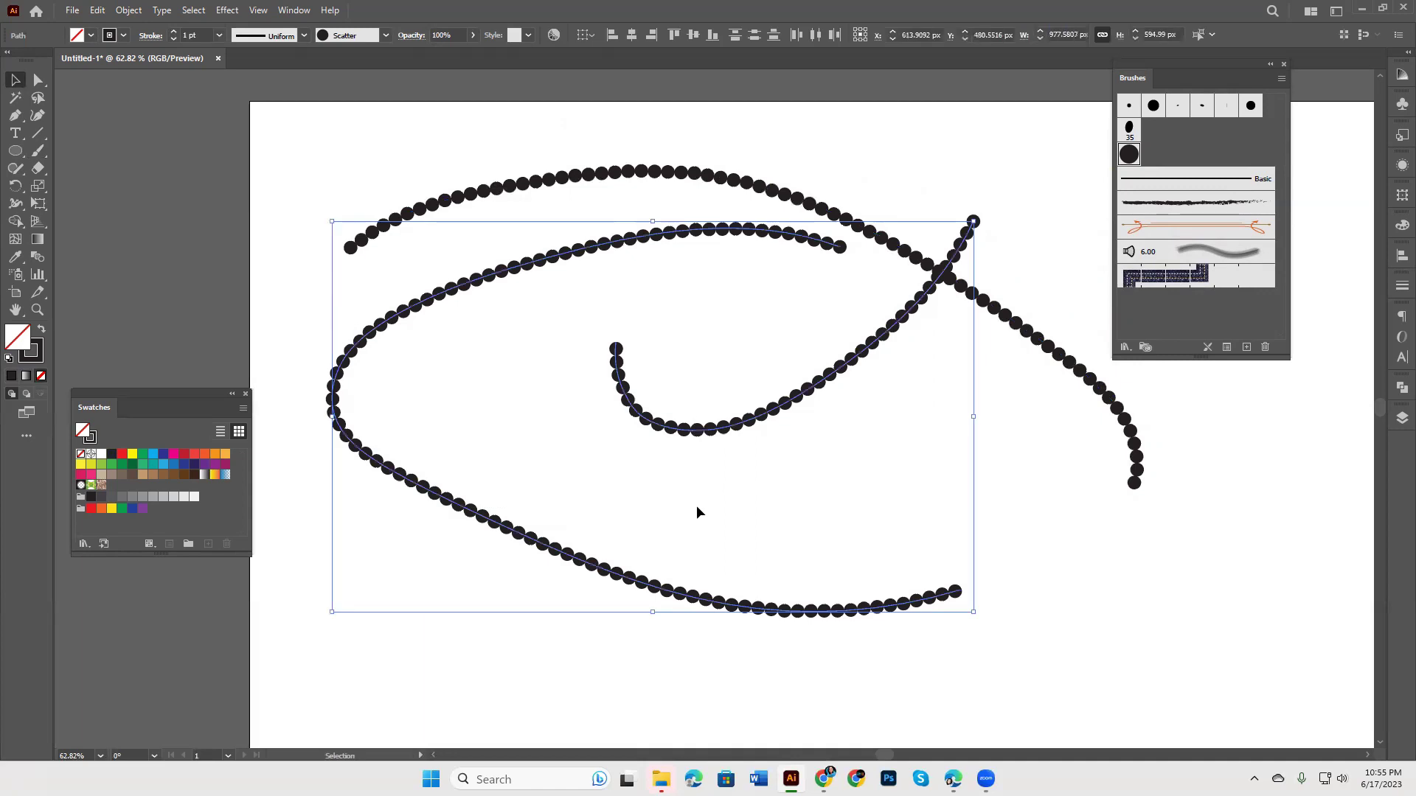
key("Delete")
left_click_drag(702, 219, 751, 297)
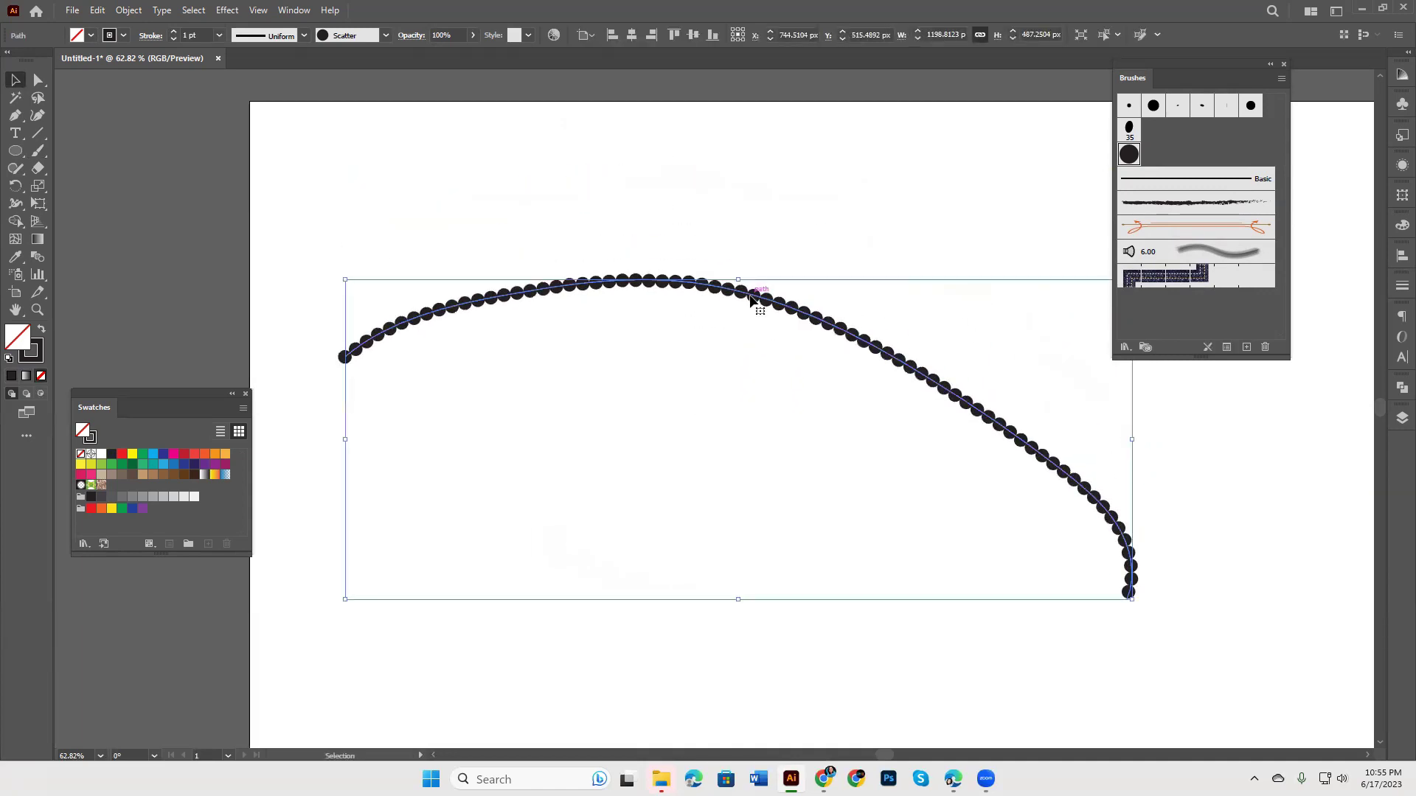
Step: Set the Scatter brush to 79% size, 237% spacing, -148% scatter and -10° rotation, with preview on
double_click(1128, 155)
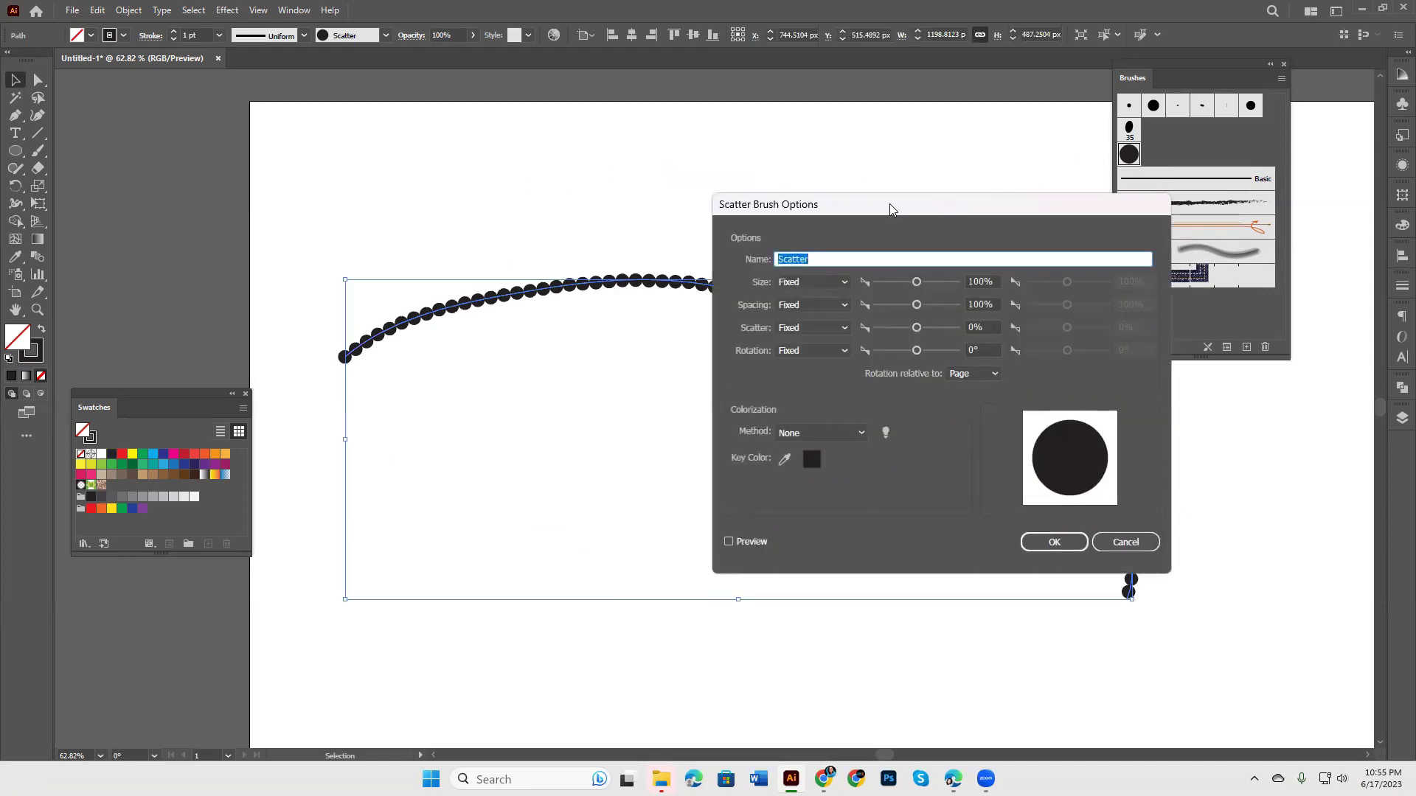
left_click_drag(935, 208, 1115, 124)
left_click(909, 458)
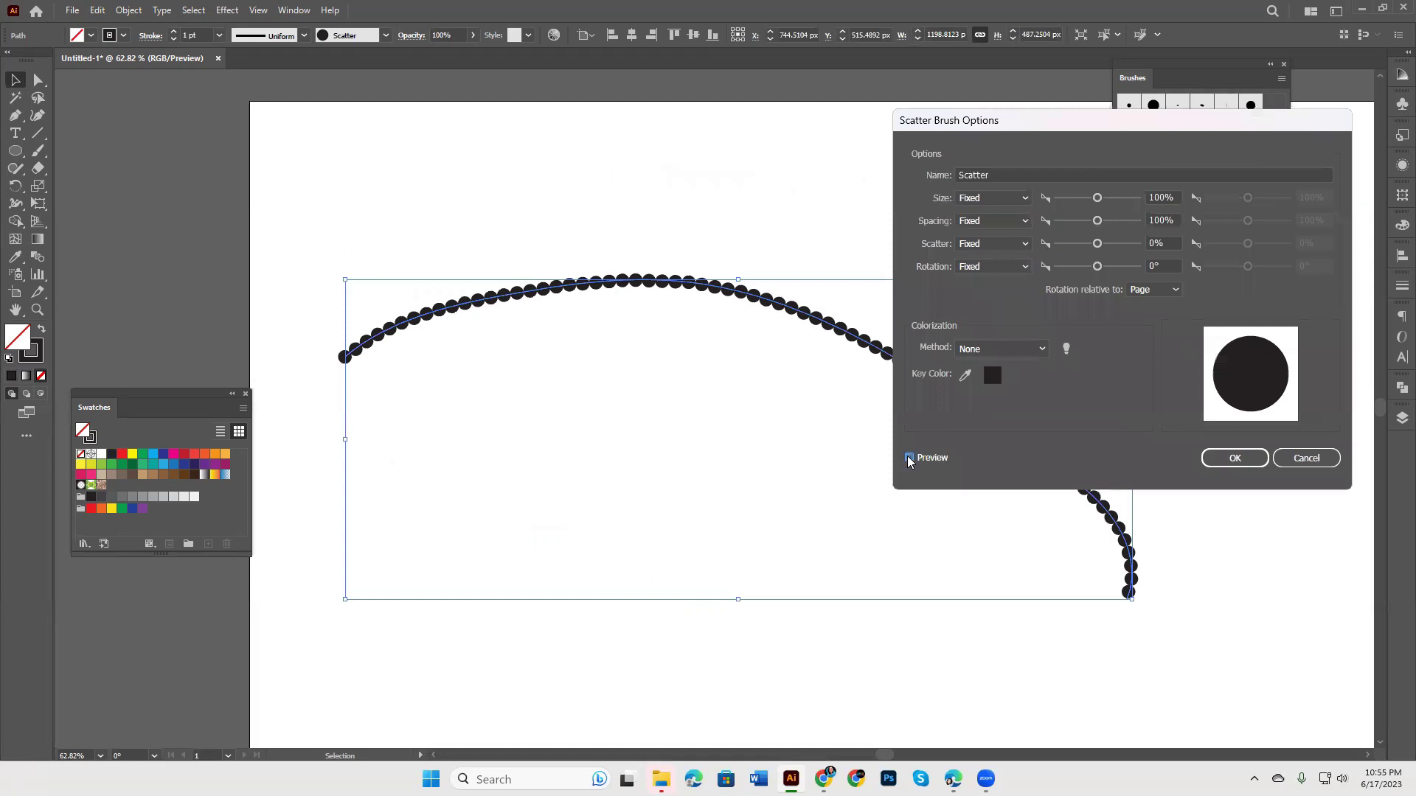
left_click_drag(1007, 144, 979, 302)
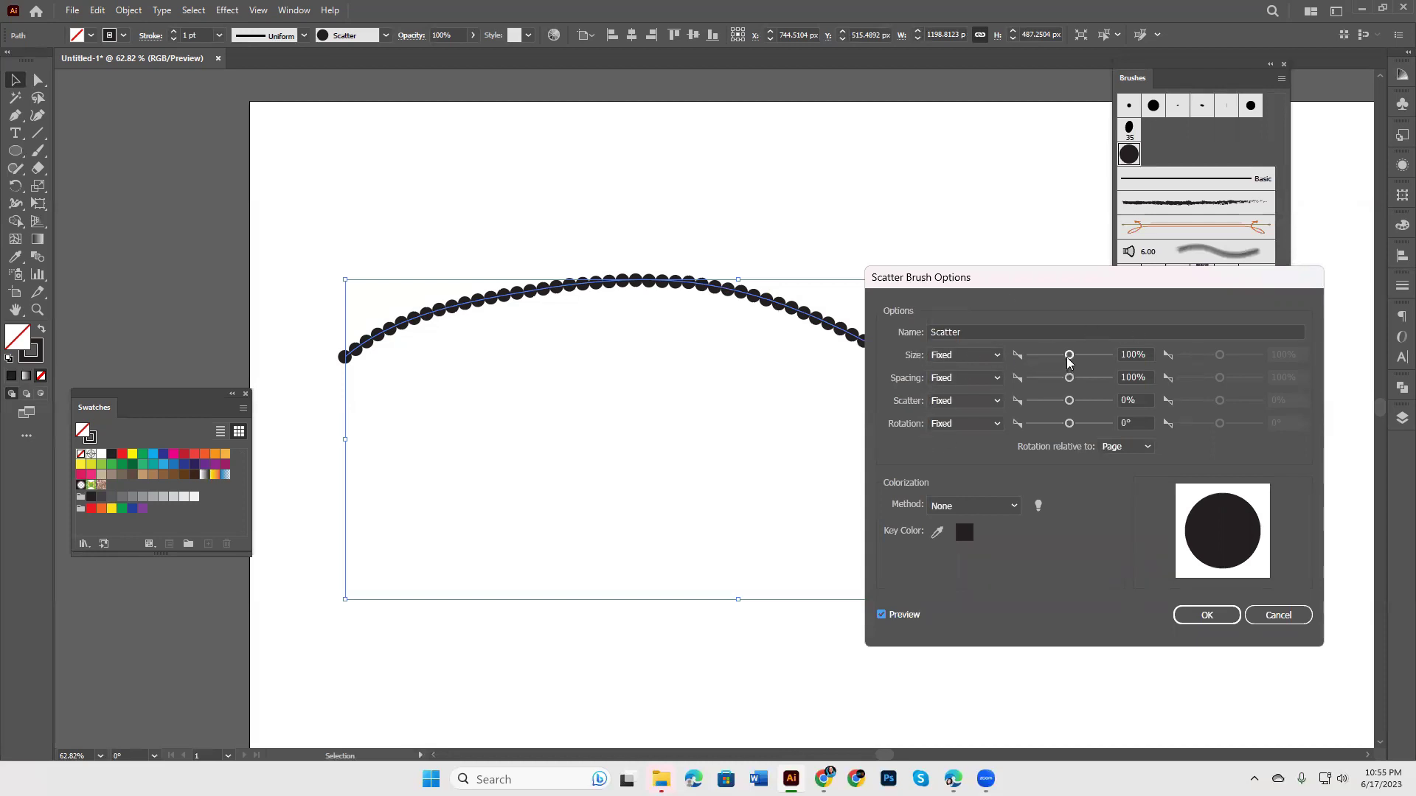
mouse_move(1070, 356)
left_mouse_down()
mouse_move(1052, 355)
mouse_move(1084, 362)
mouse_move(1059, 359)
left_mouse_up()
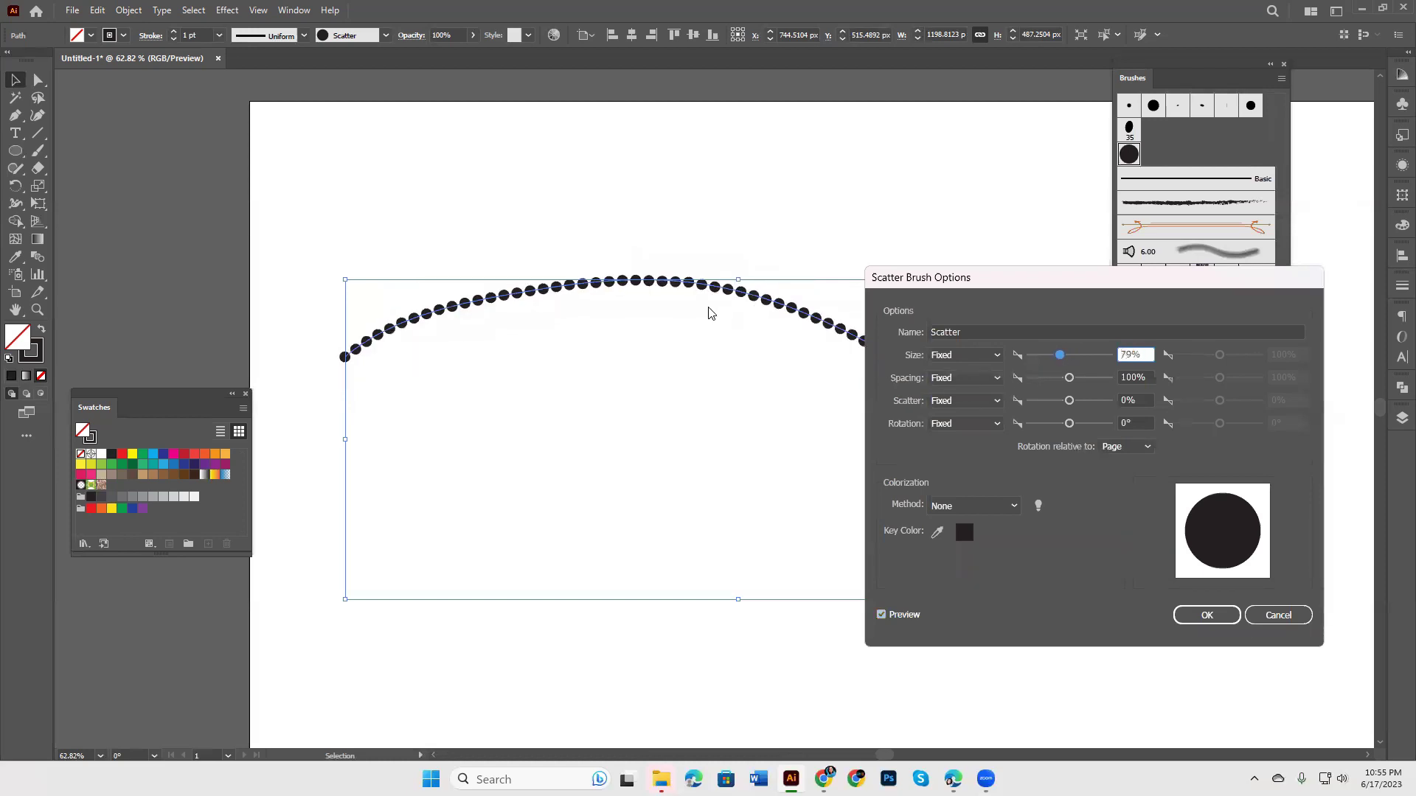
mouse_move(1069, 379)
left_mouse_down()
mouse_move(1050, 379)
mouse_move(1086, 381)
mouse_move(1050, 411)
left_mouse_up()
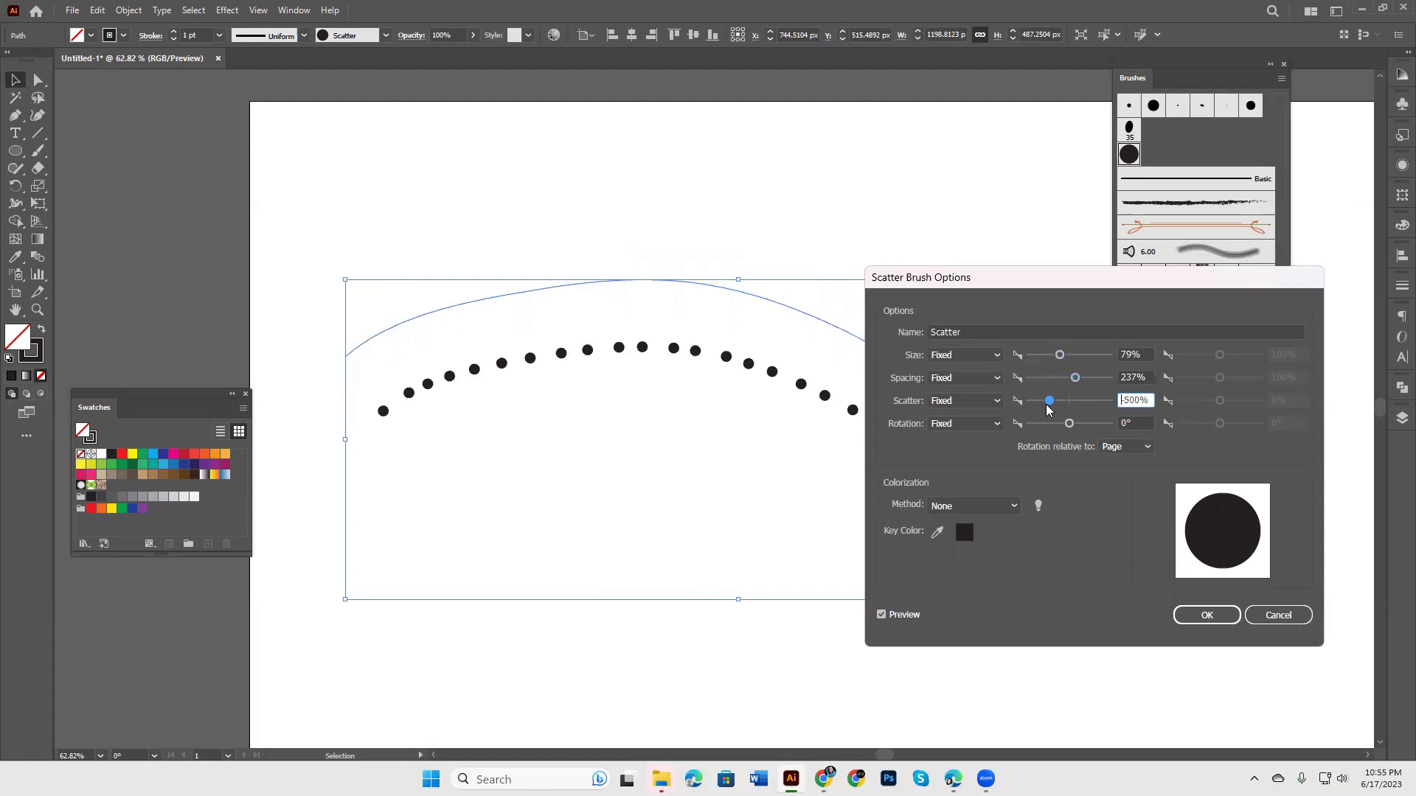
left_click_drag(1047, 411, 1063, 406)
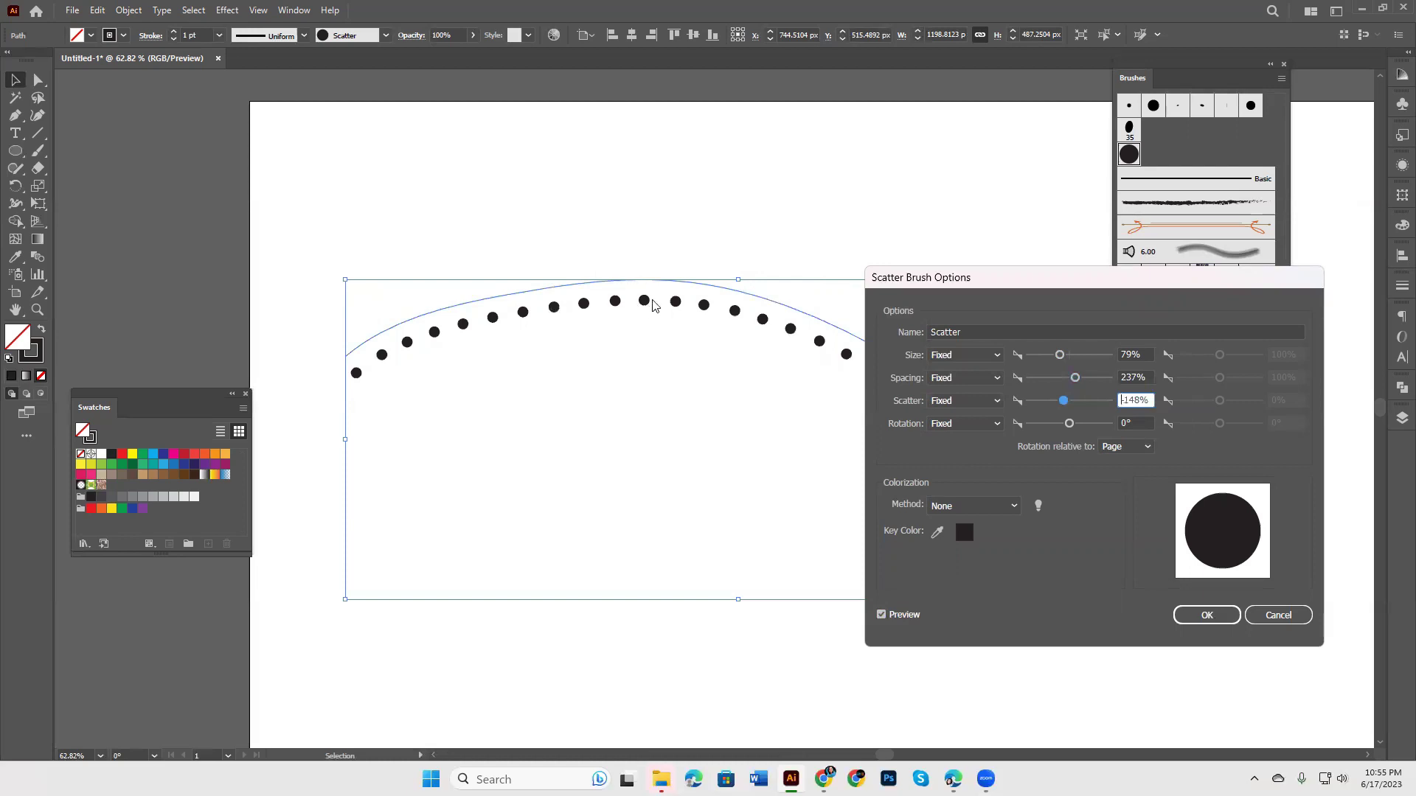
mouse_move(1072, 426)
left_mouse_down()
mouse_move(1085, 427)
mouse_move(1068, 430)
left_mouse_up()
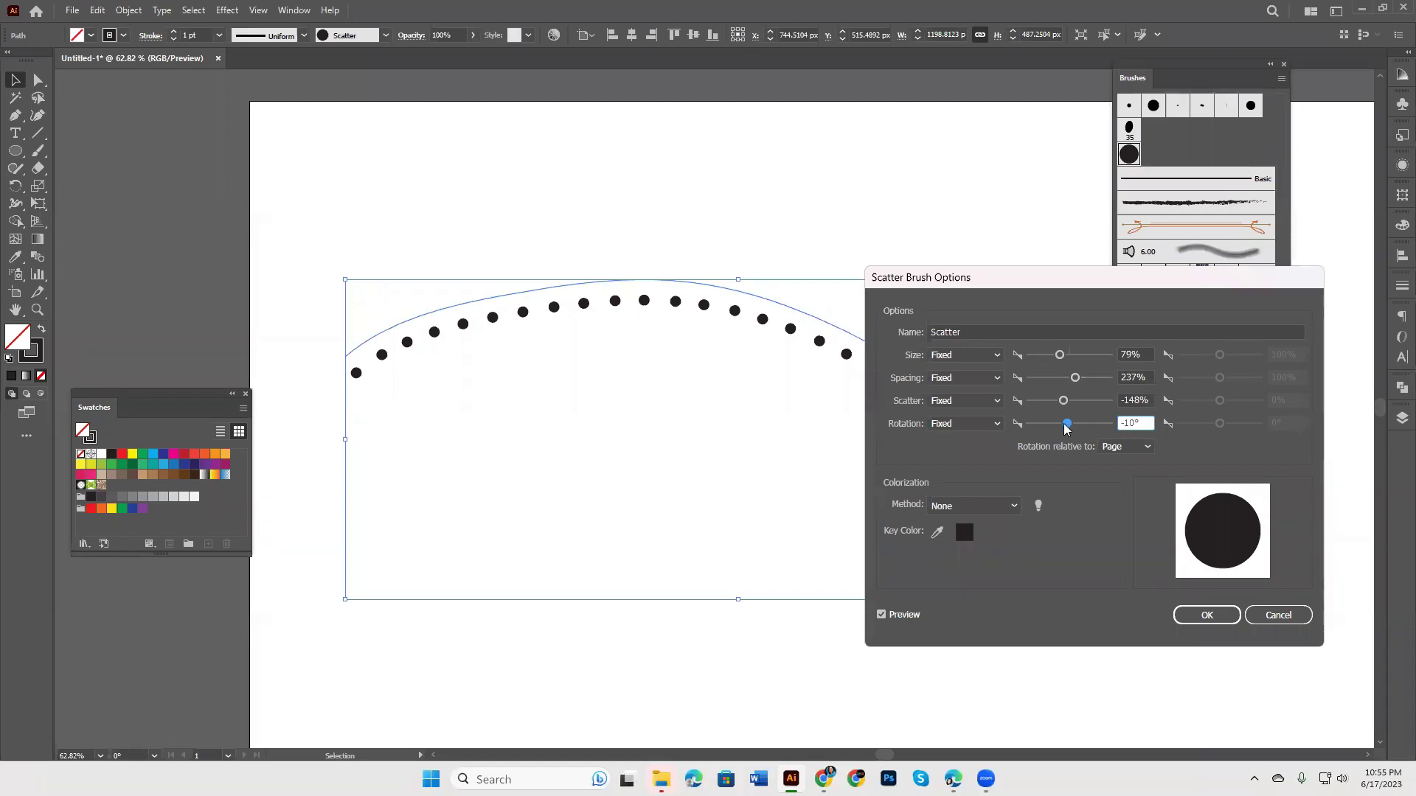
left_click(993, 357)
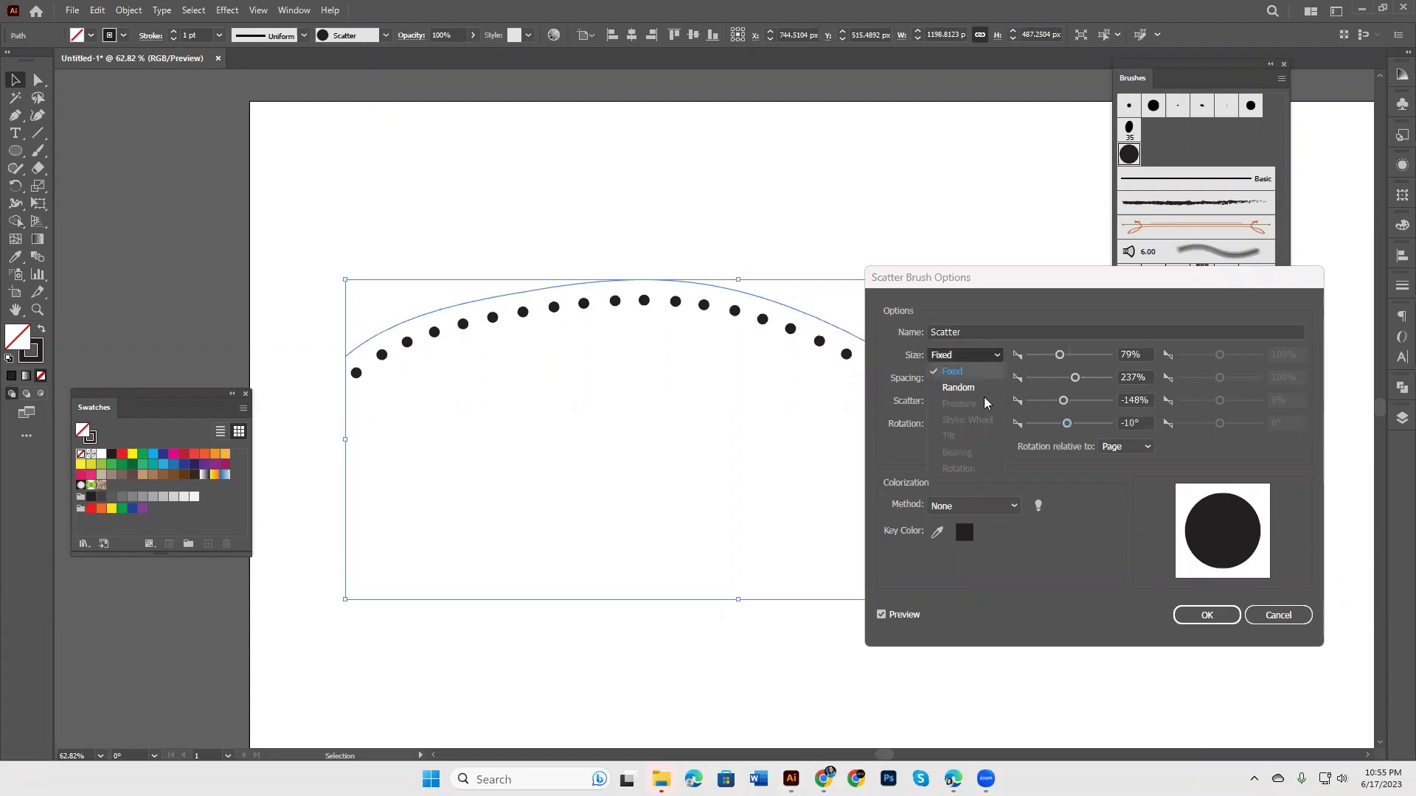
Step: Switch the Scatter brush's size, spacing, scatter and rotation variation to Random
left_click(977, 389)
left_click(980, 378)
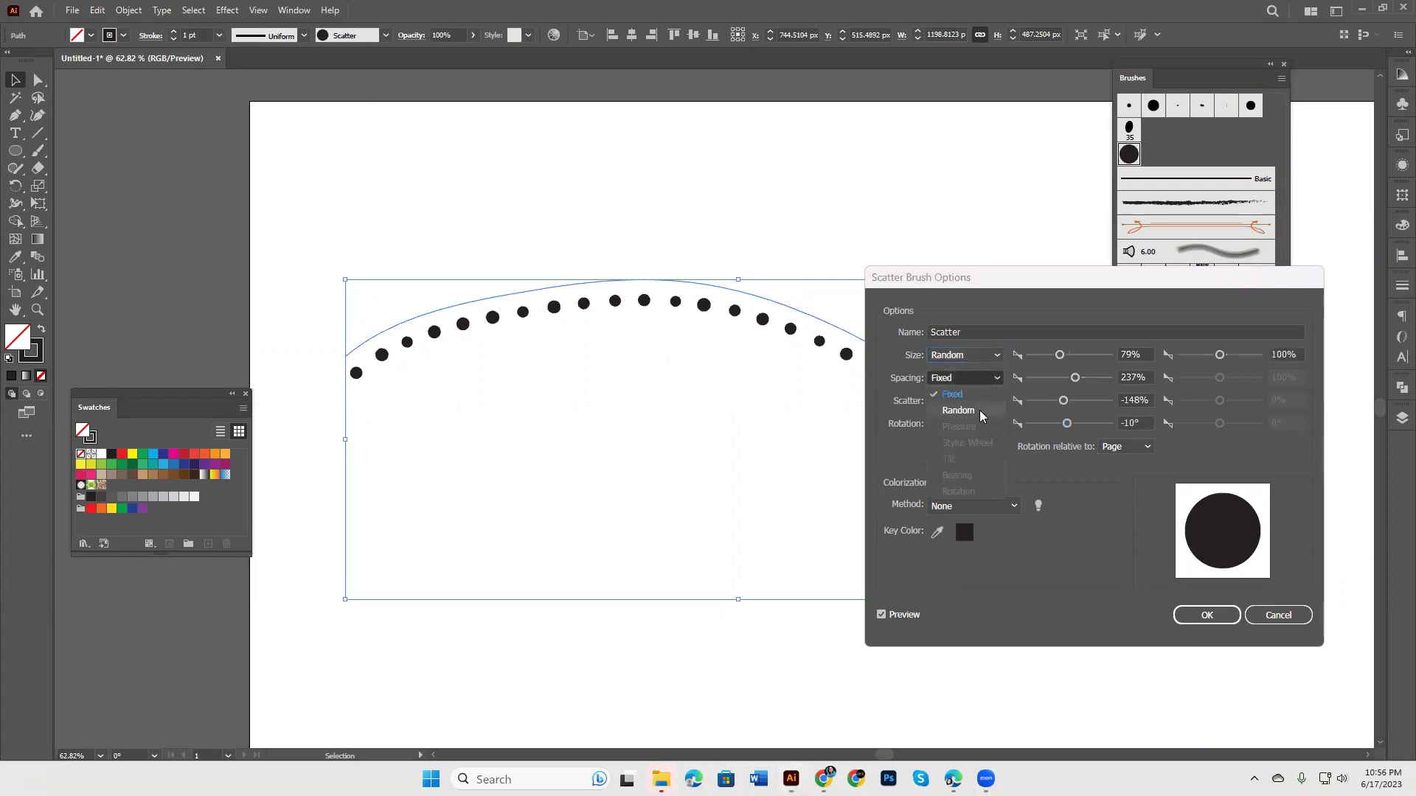
left_click(979, 410)
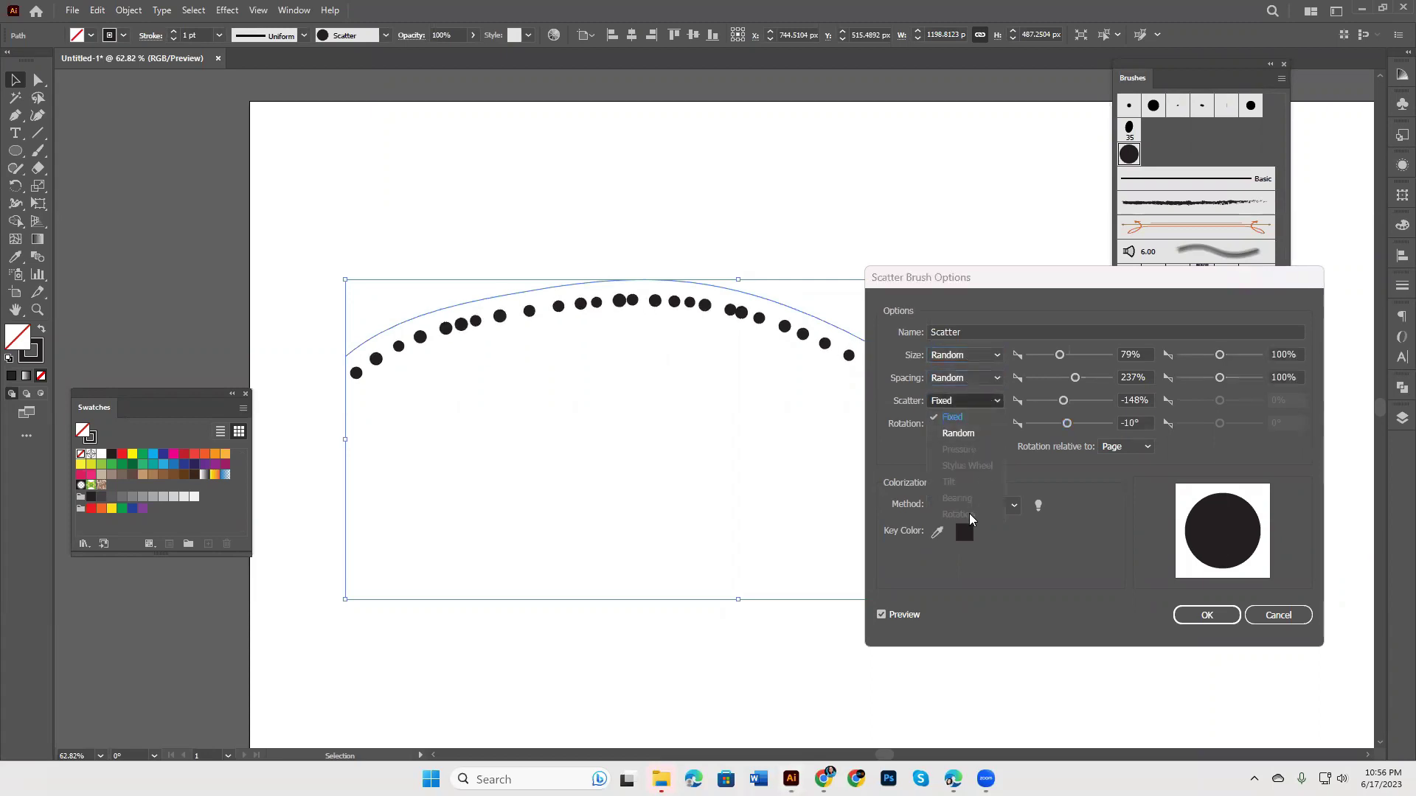
left_click(969, 439)
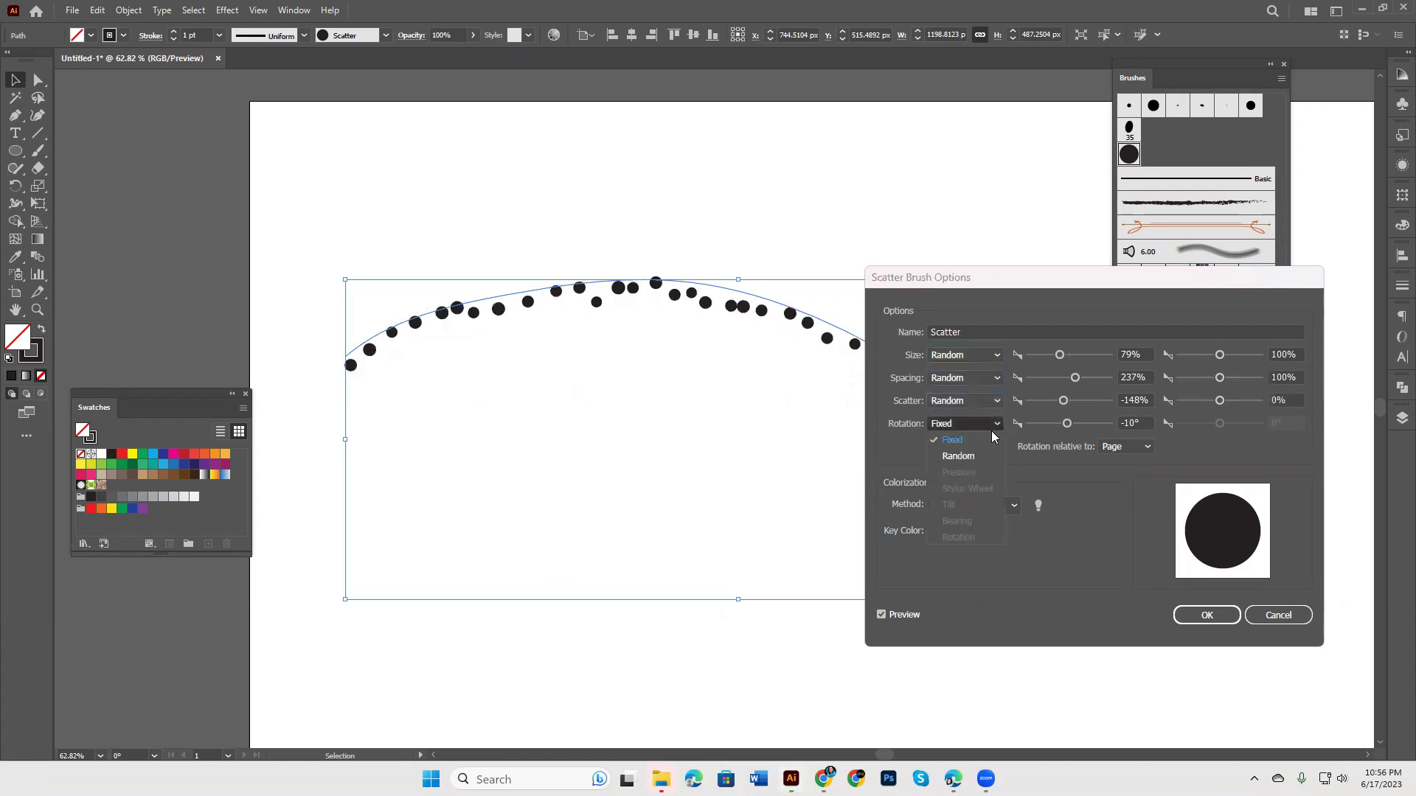
left_click(979, 458)
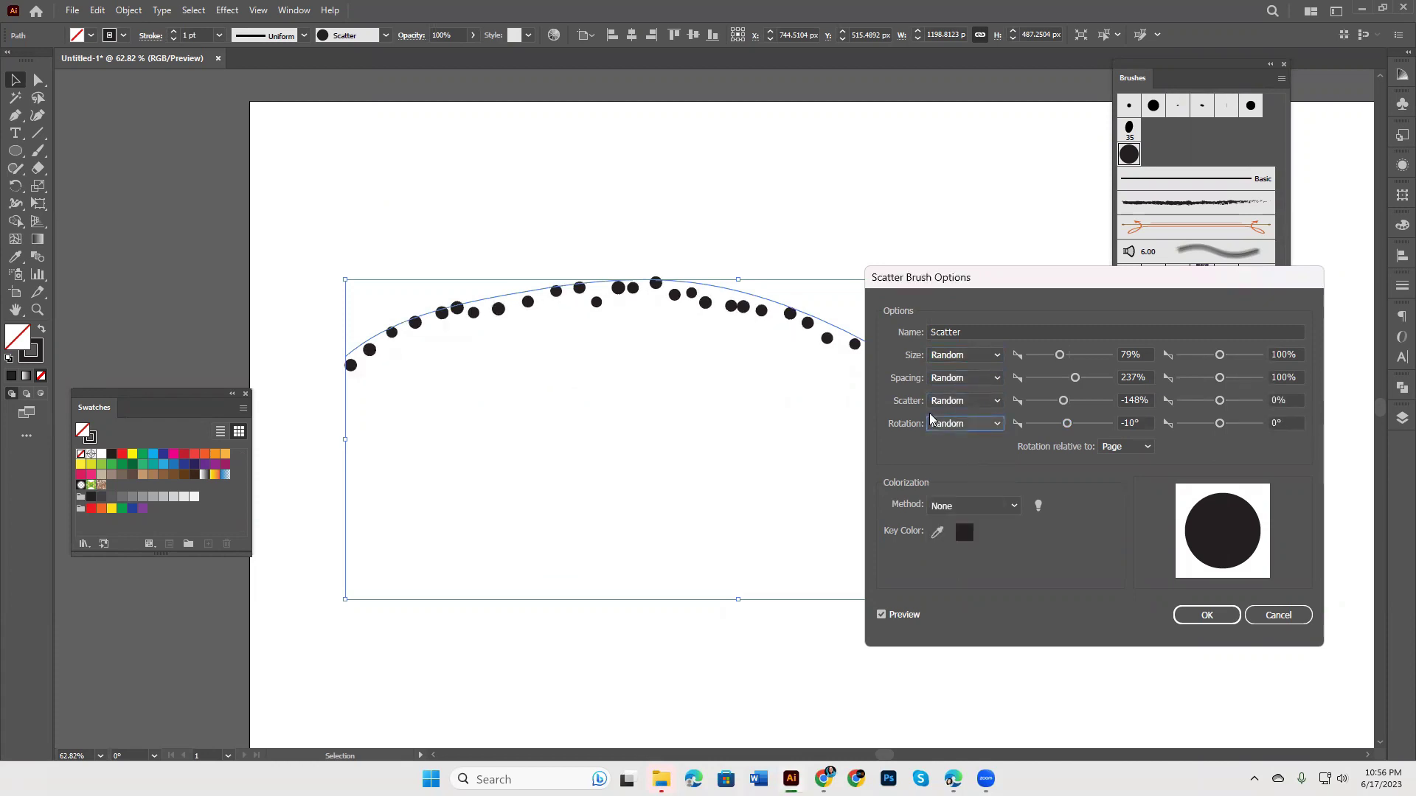
left_click_drag(1081, 287, 681, 439)
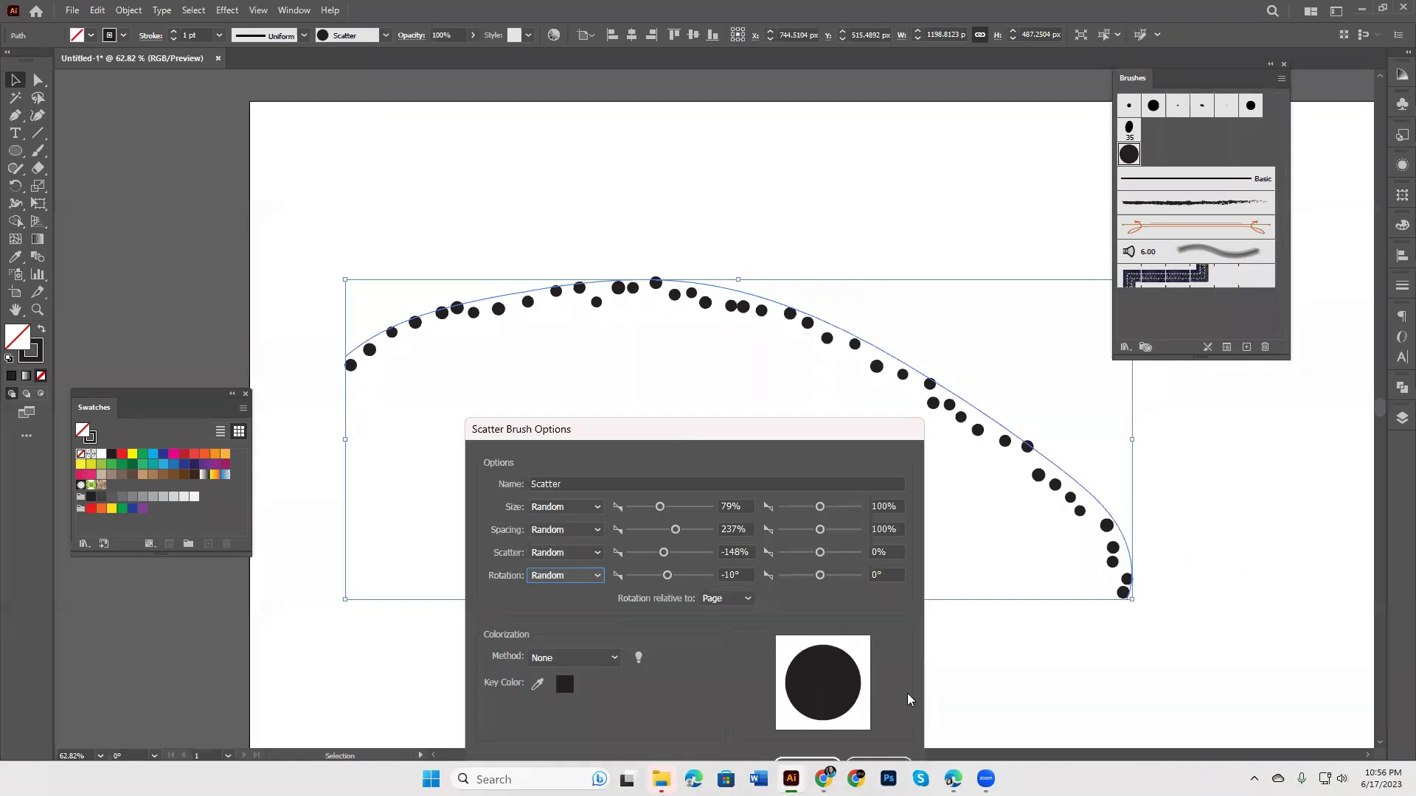
left_click(1281, 260)
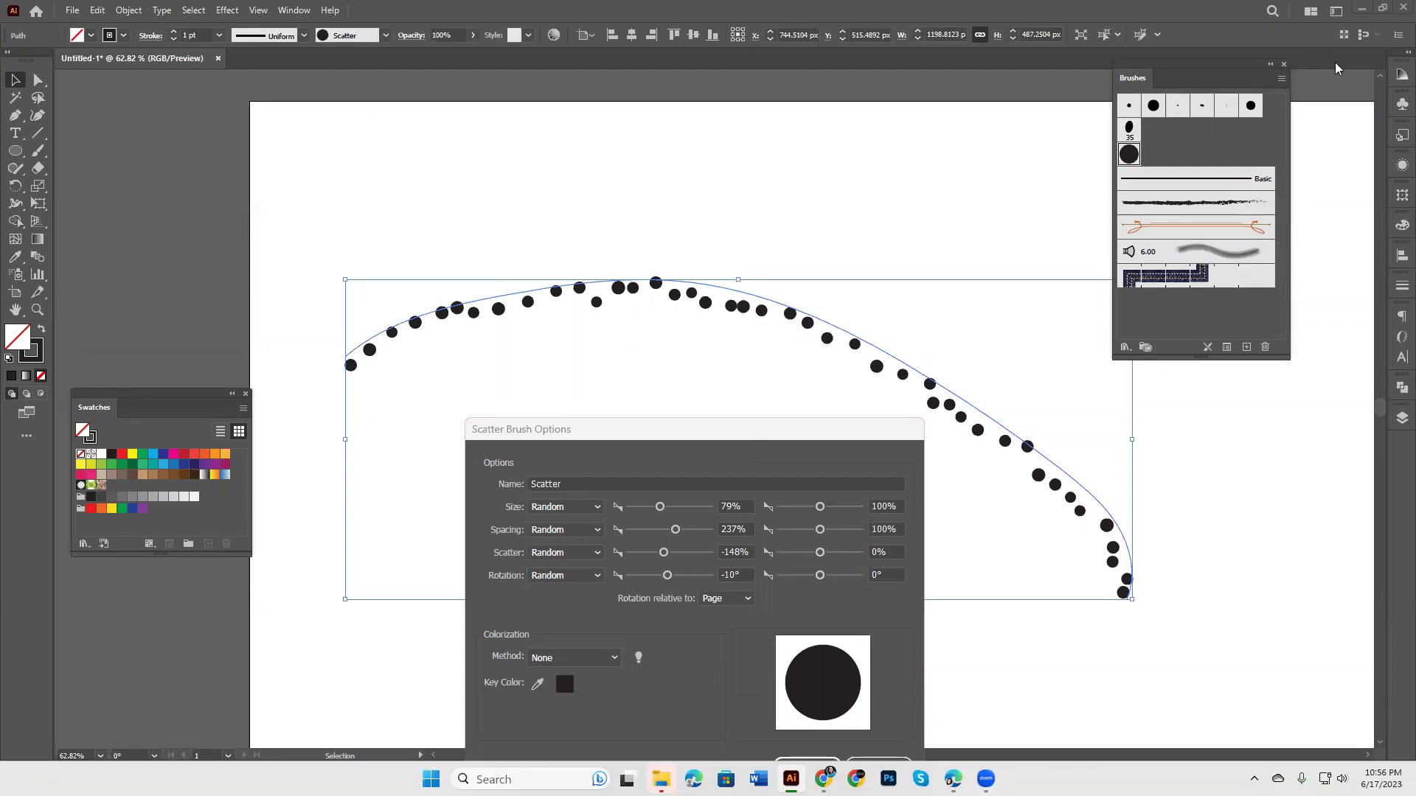
left_click_drag(743, 431, 773, 428)
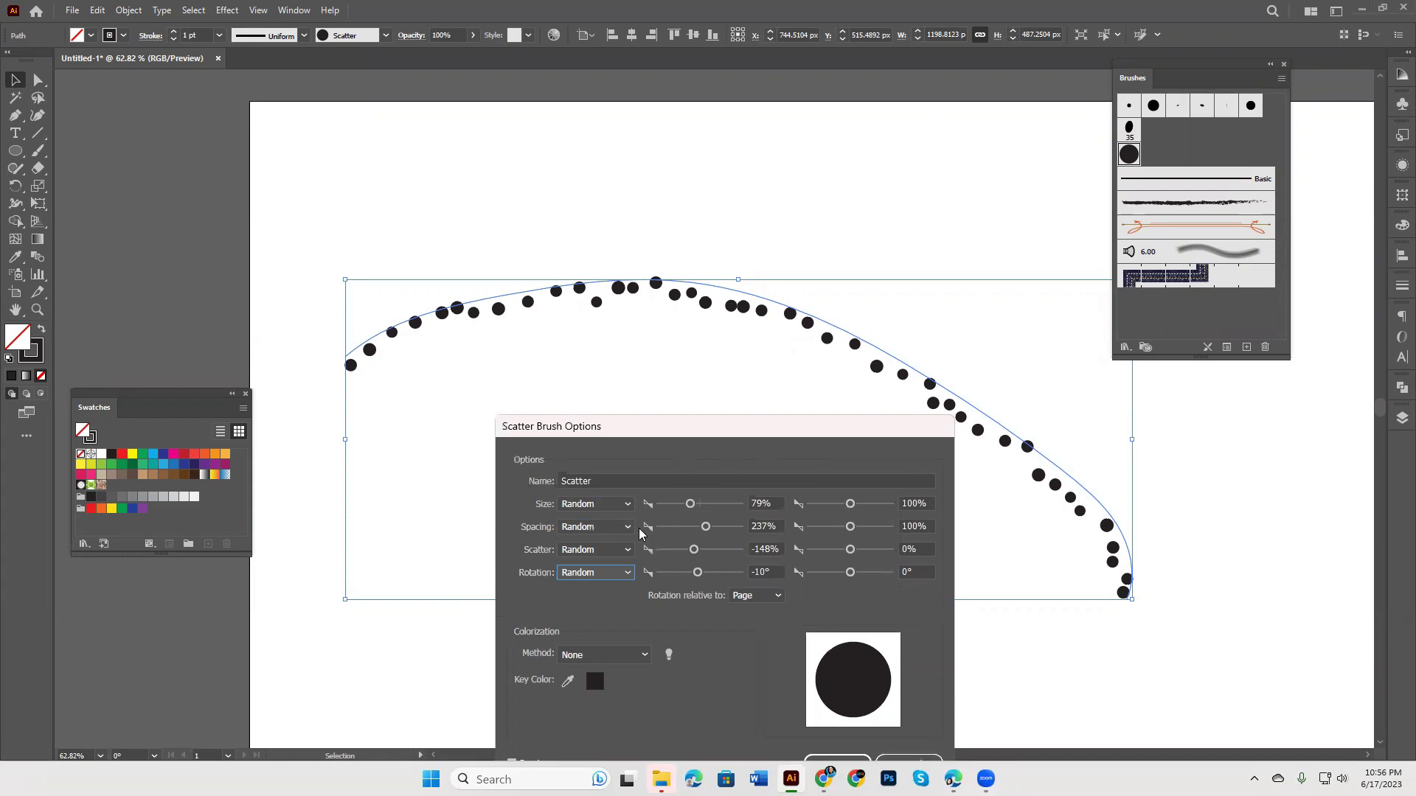
Step: Set random ranges: size 69–200%, spacing 78–433%, scatter -463% to 407%
left_click_drag(691, 504, 696, 506)
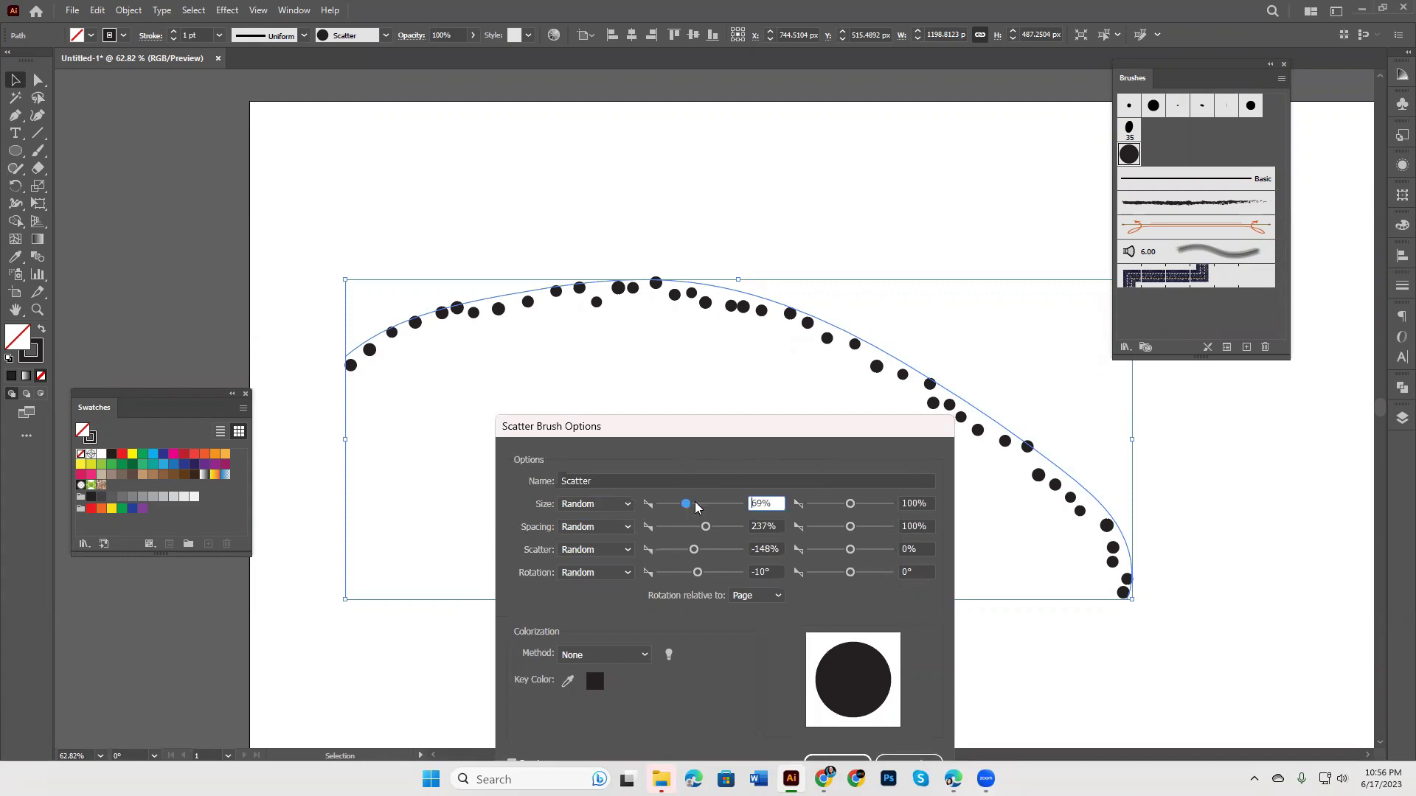
left_click_drag(850, 505, 857, 509)
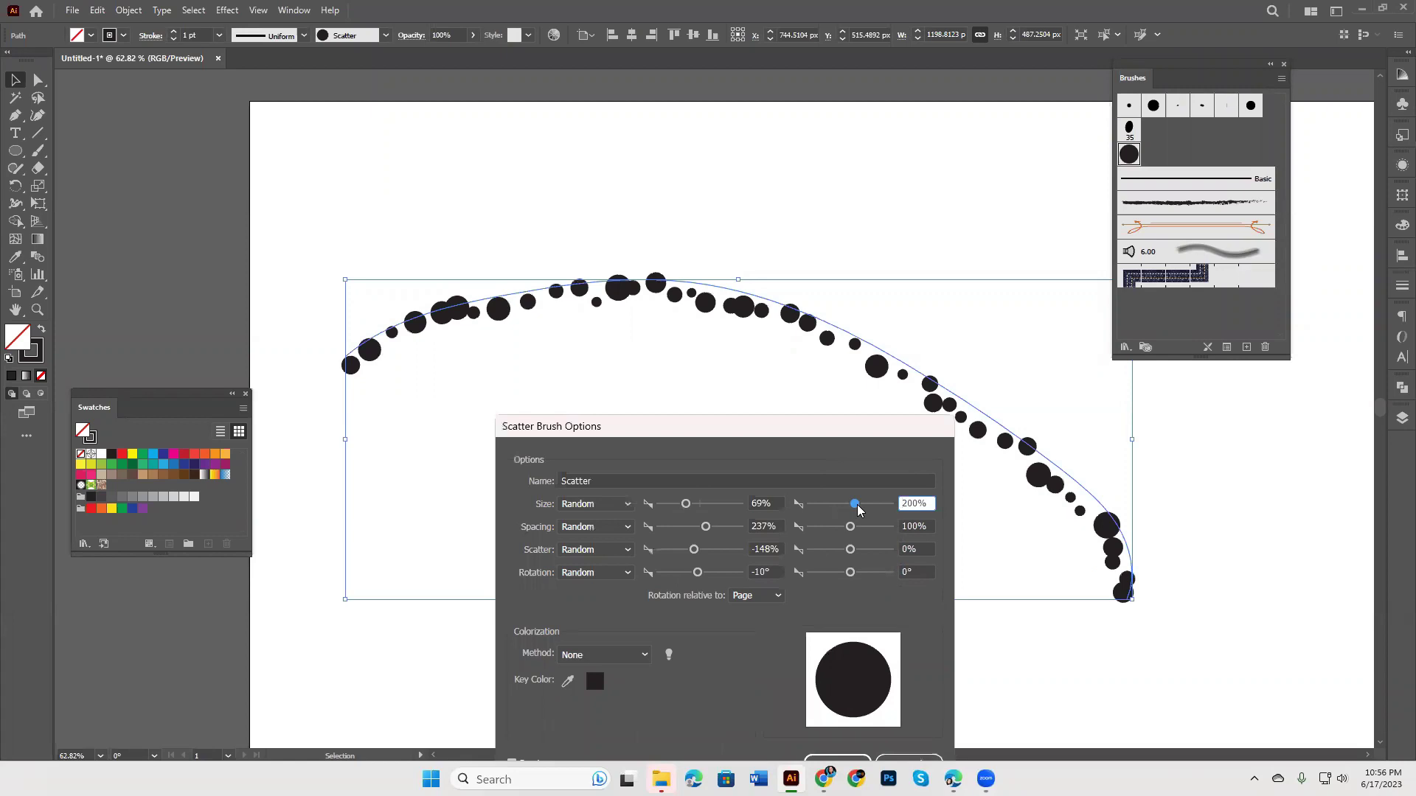
left_click_drag(707, 533, 703, 536)
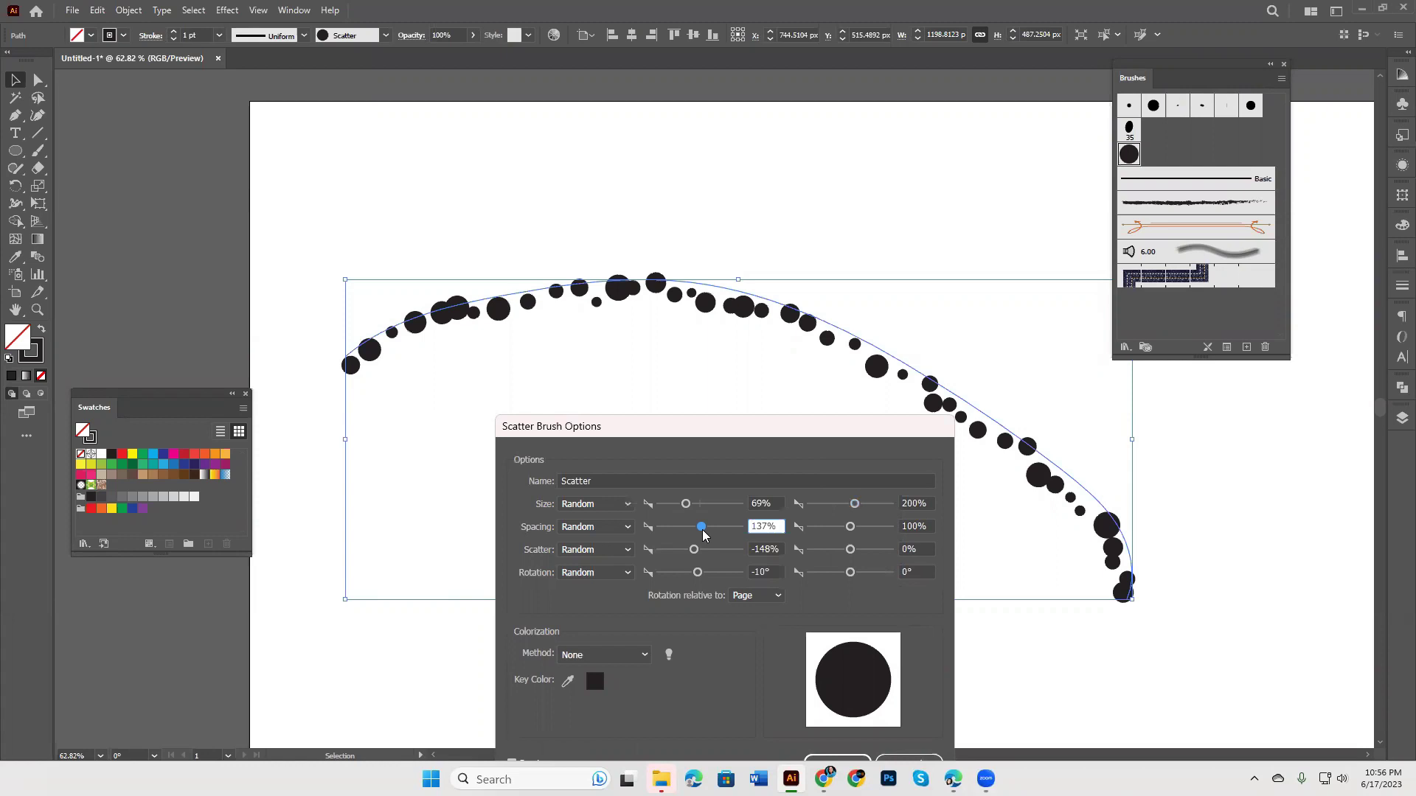
left_click_drag(703, 535, 686, 528)
left_click_drag(850, 530, 866, 532)
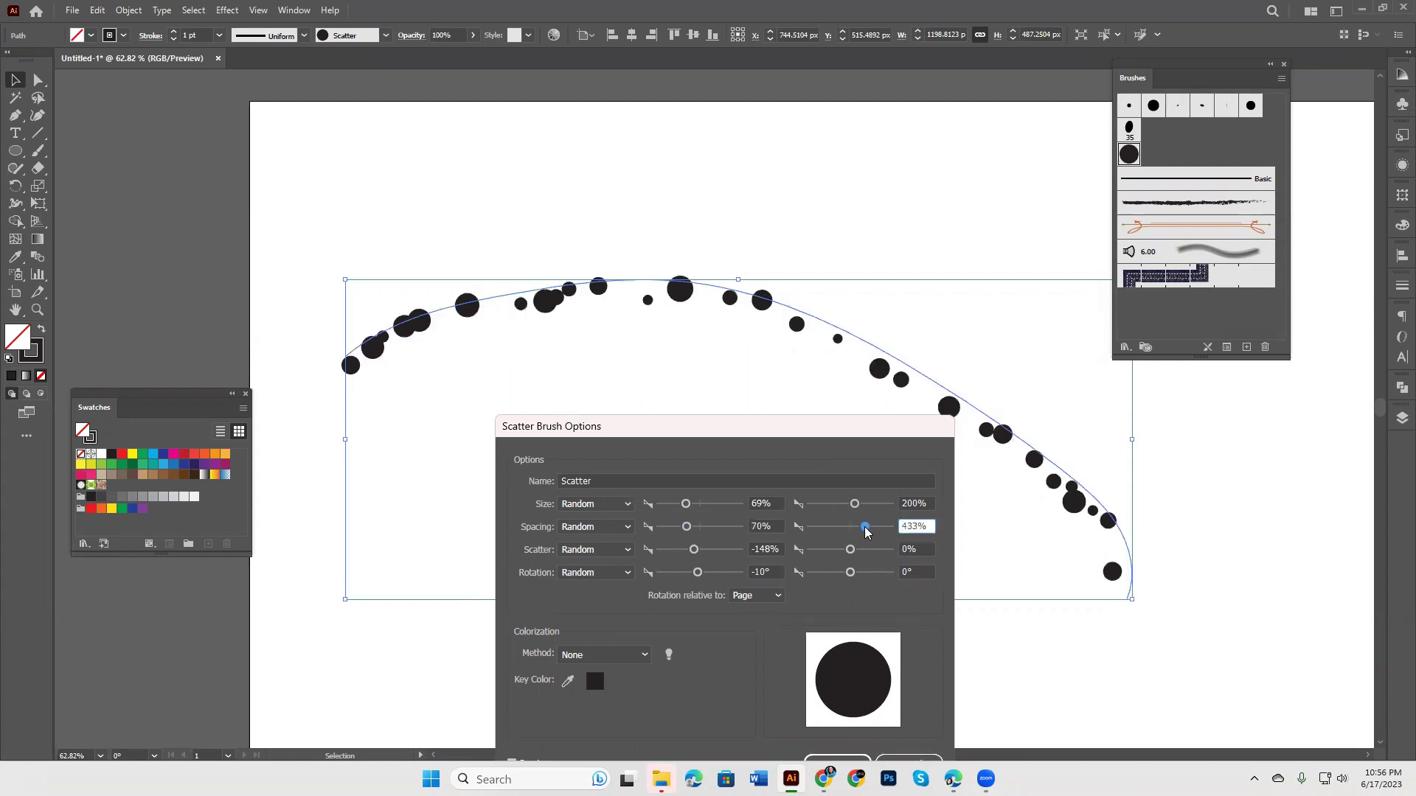
left_click_drag(686, 529, 694, 533)
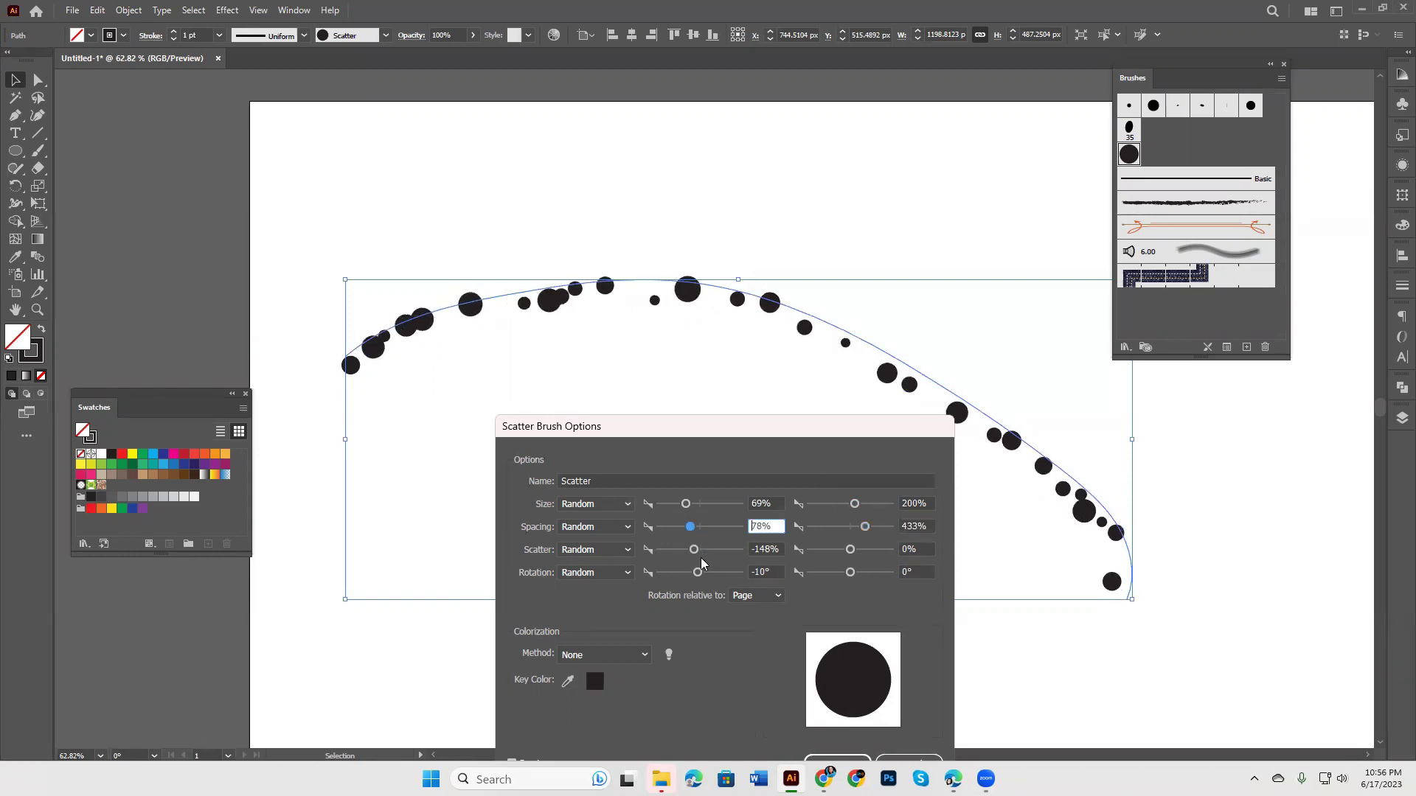
left_click_drag(694, 552, 680, 552)
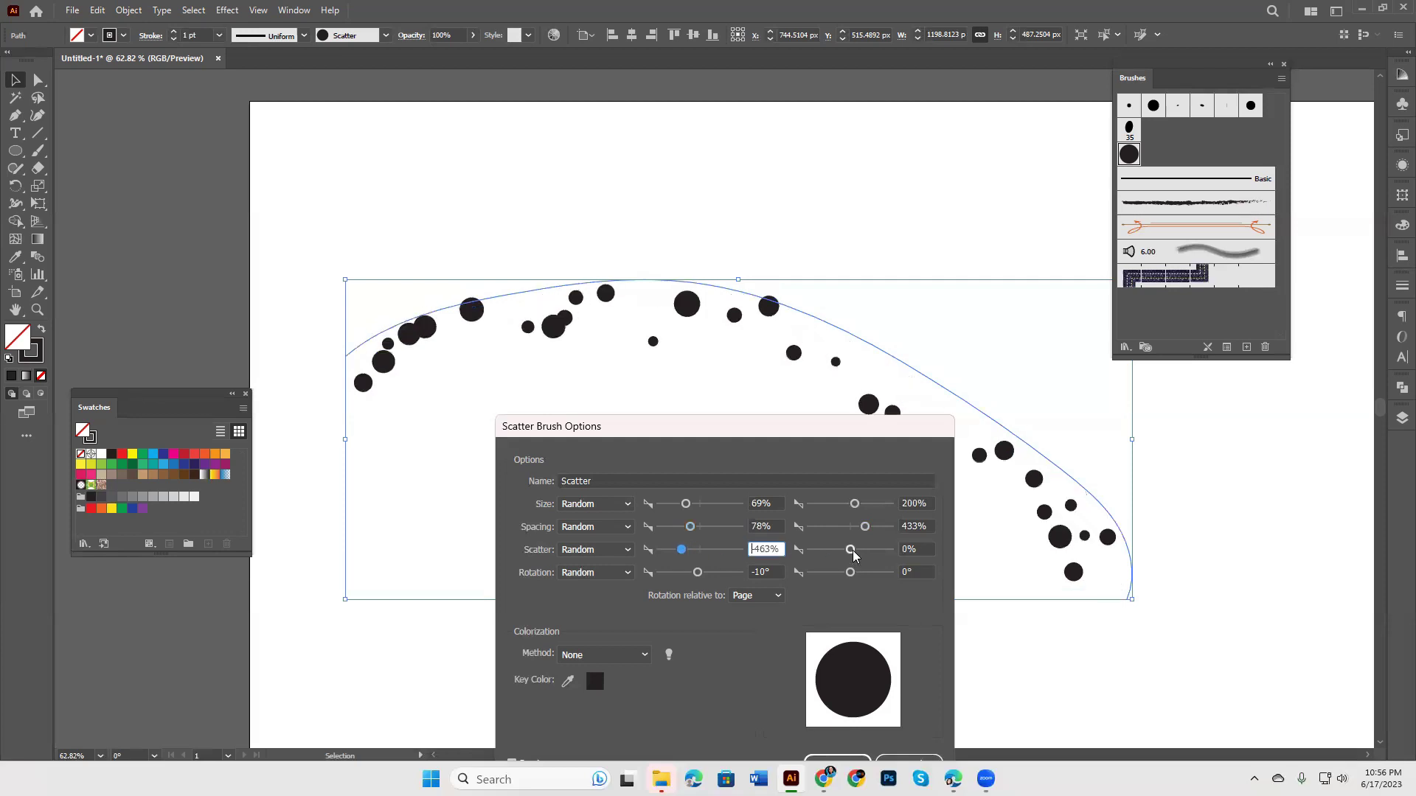
left_click_drag(850, 550, 867, 550)
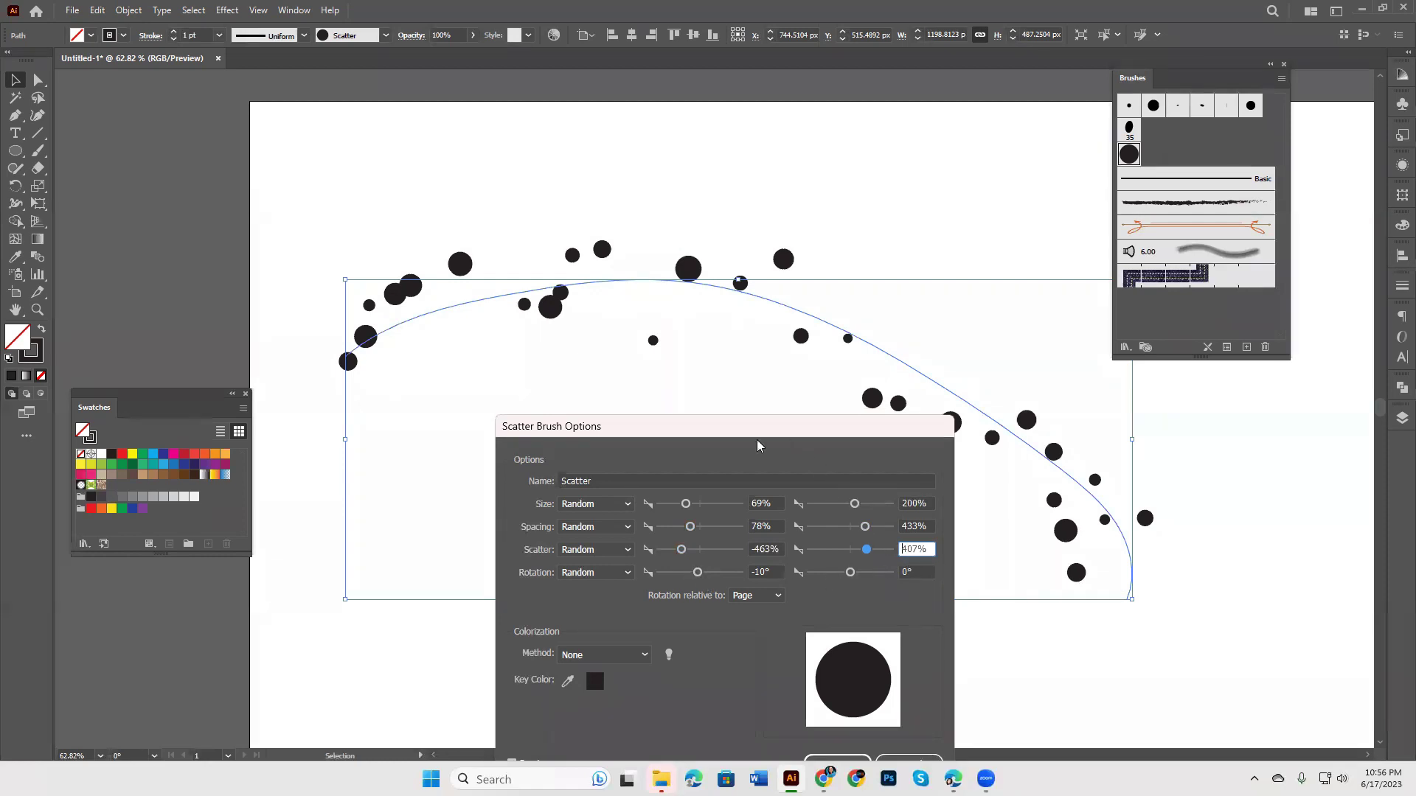
left_click_drag(724, 432, 686, 404)
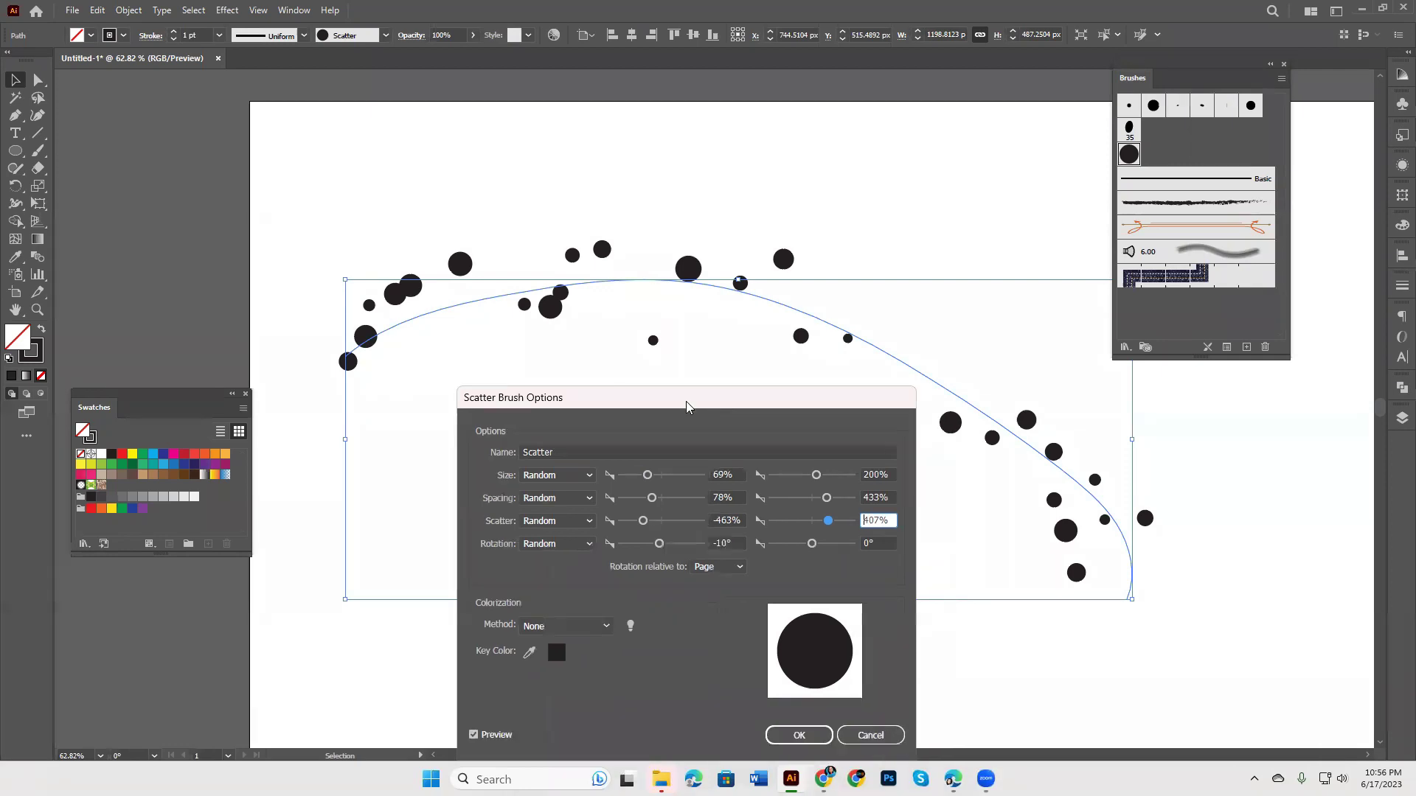
Step: Apply the randomized settings to the arc, expand it into separate dots, then delete the dot group
left_click(798, 735)
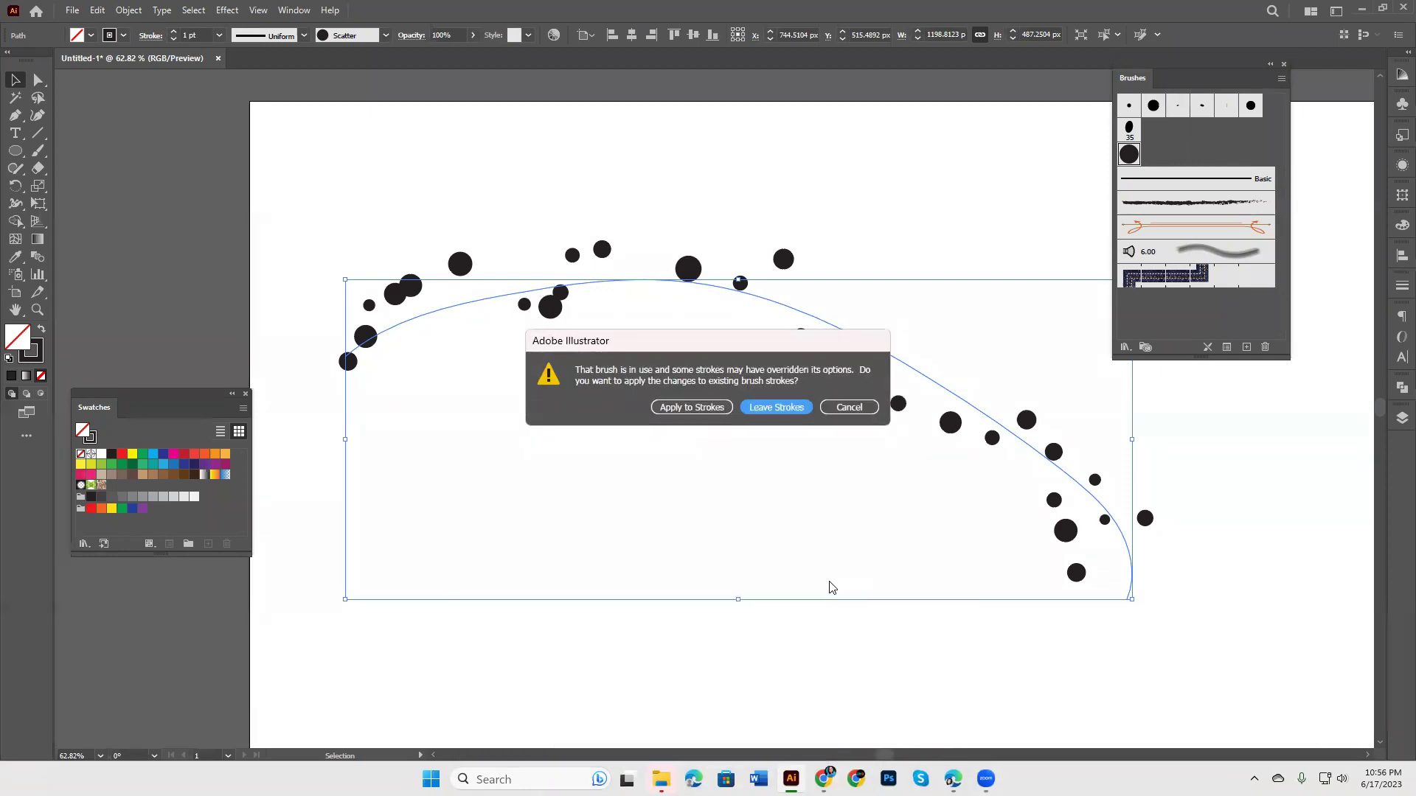
left_click(702, 407)
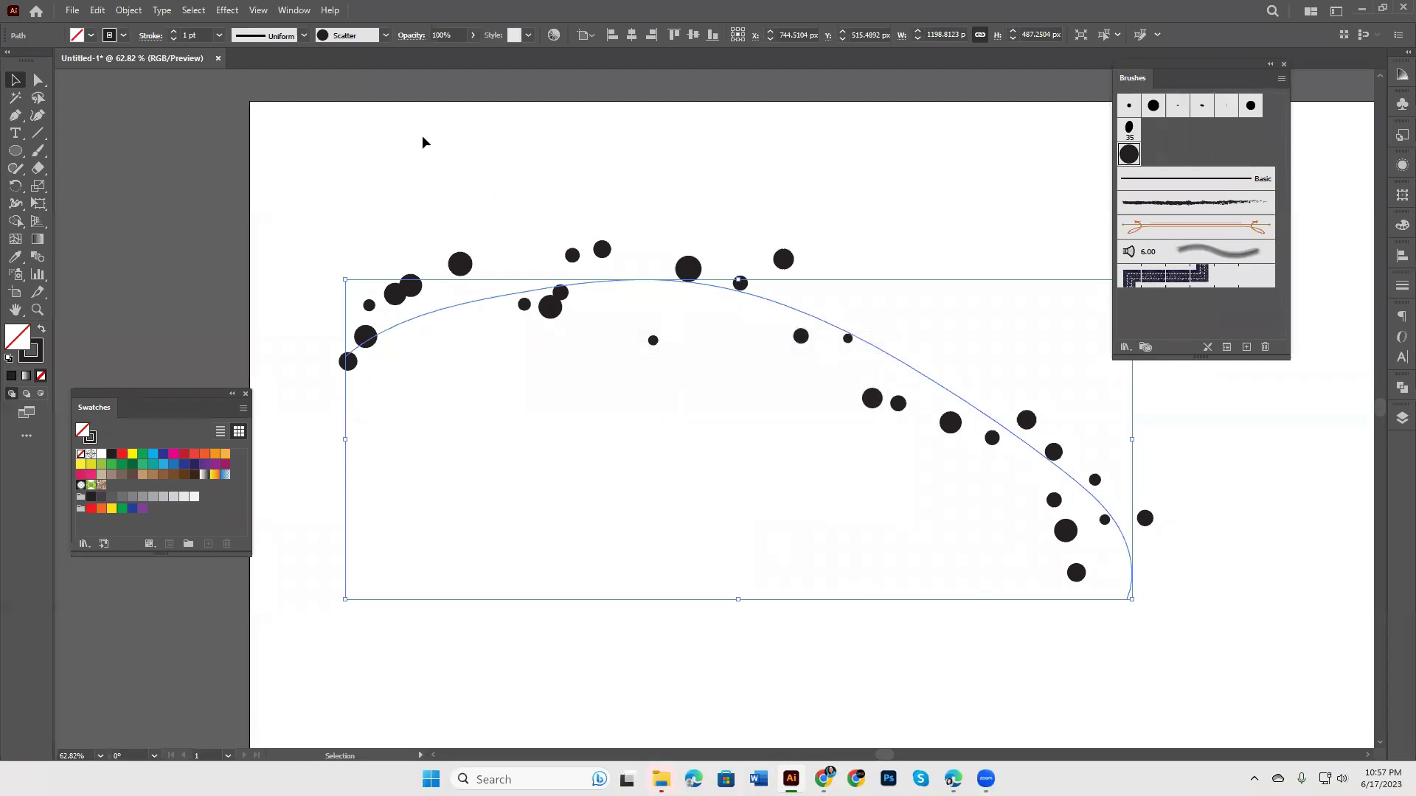
left_click(128, 11)
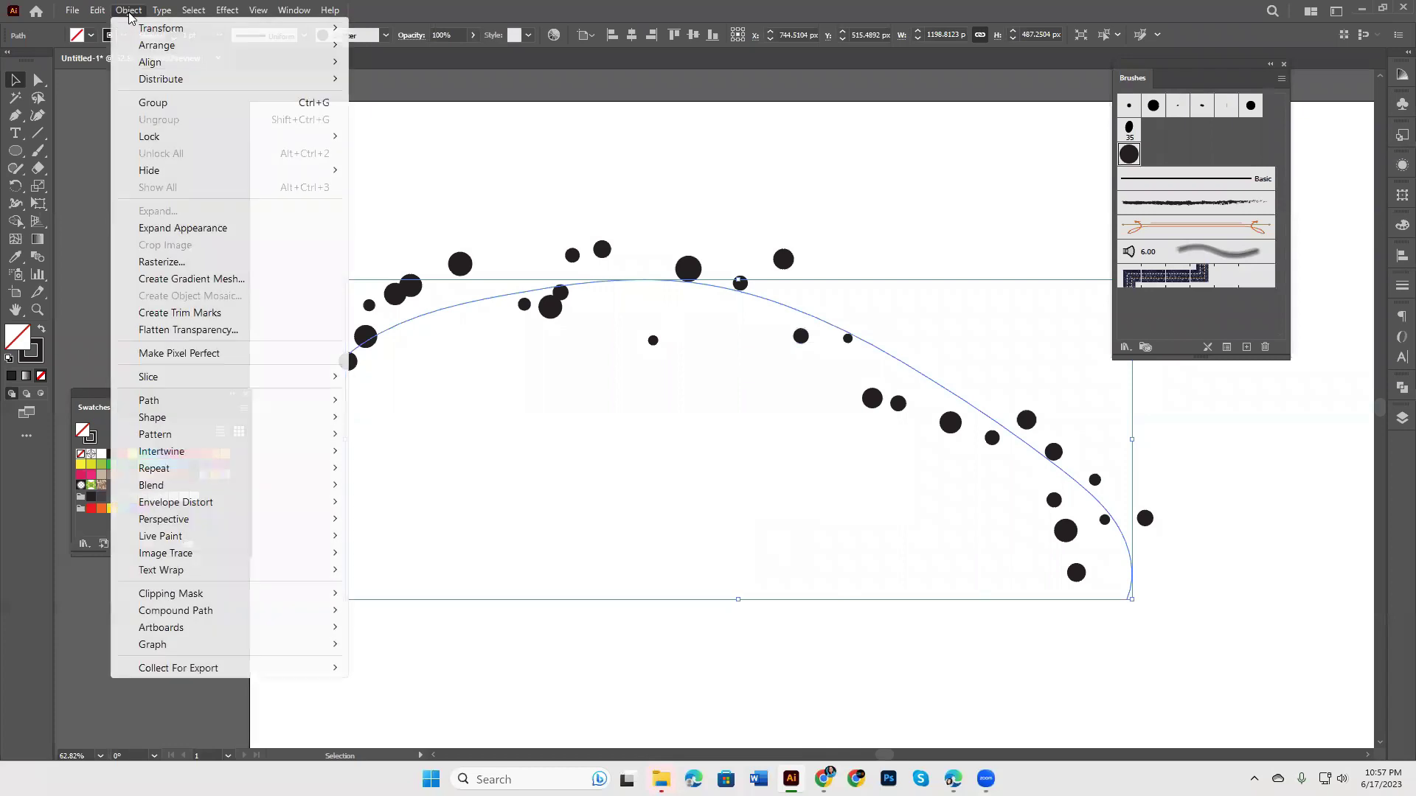
left_click(183, 227)
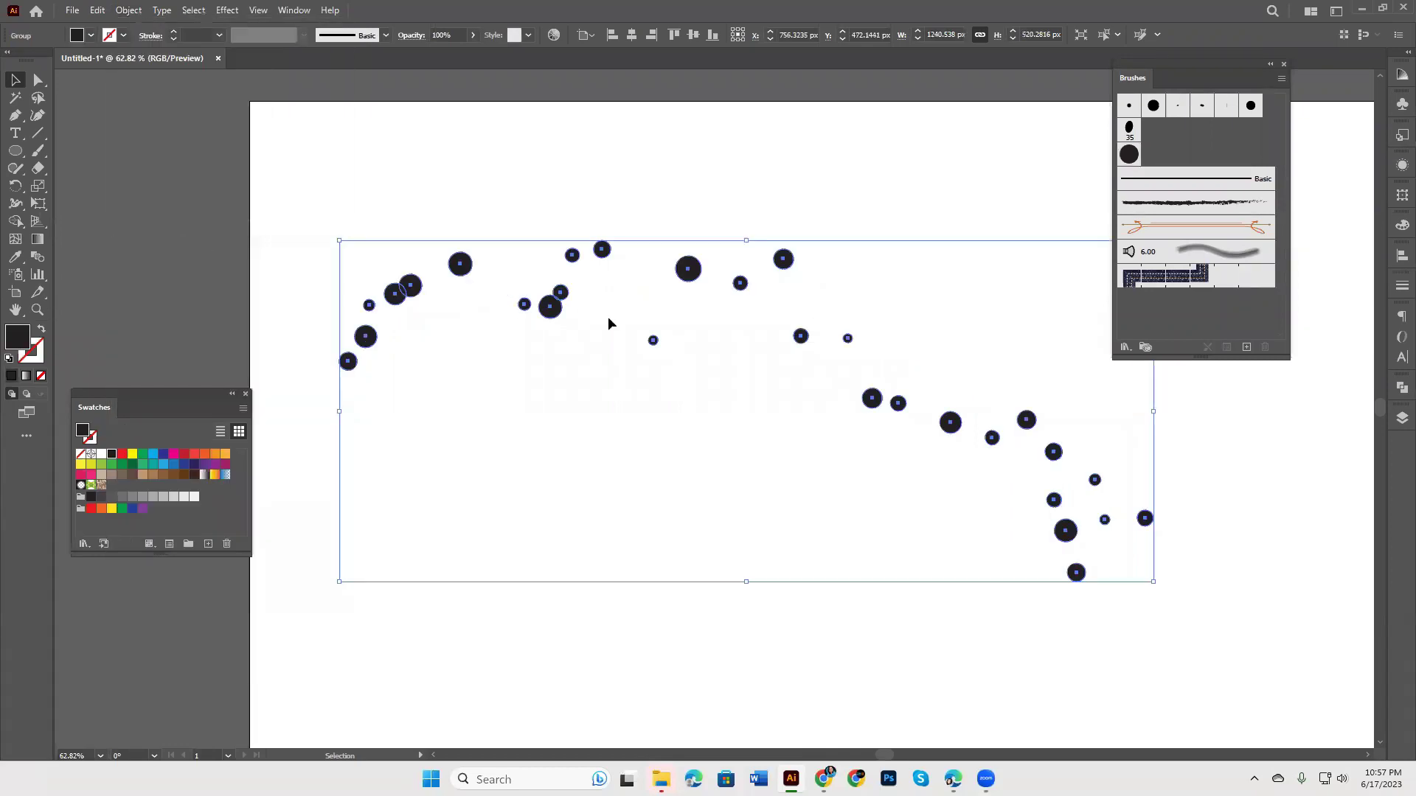
left_click(470, 398)
left_click_drag(548, 310, 509, 228)
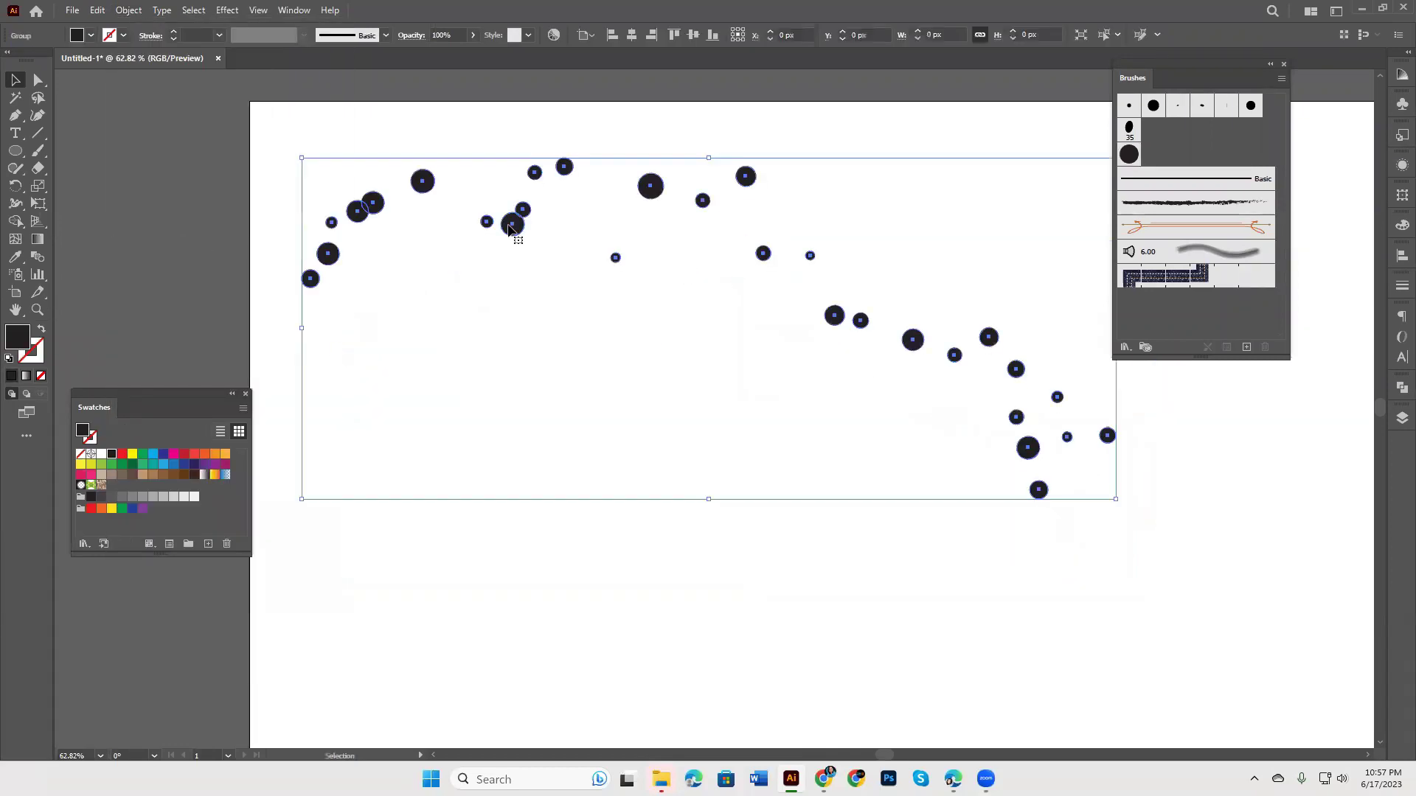
key("Delete")
Step: Paint a new stroke of scattered dots with the Scatter brush and no fill
left_click(1129, 155)
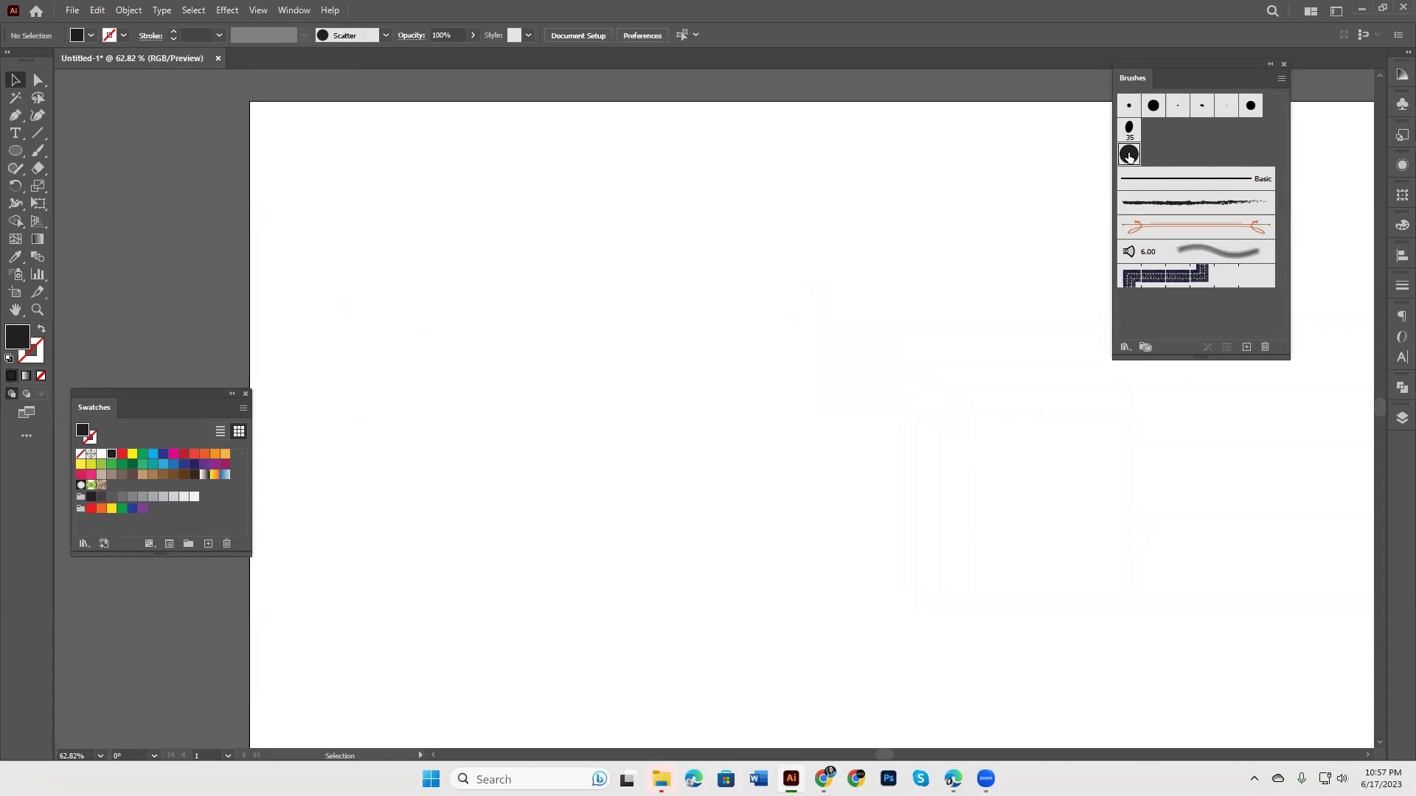
key("backslash")
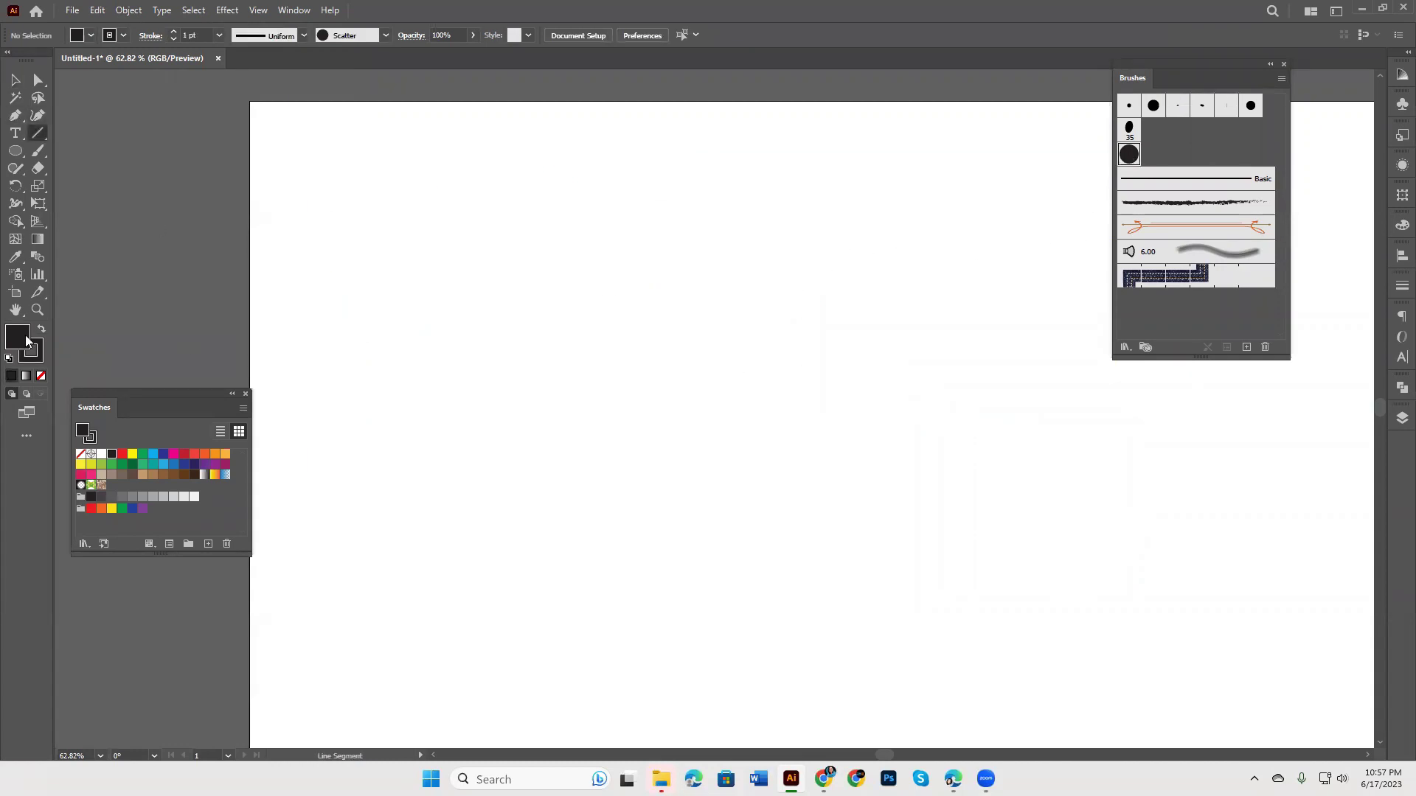
left_click(42, 377)
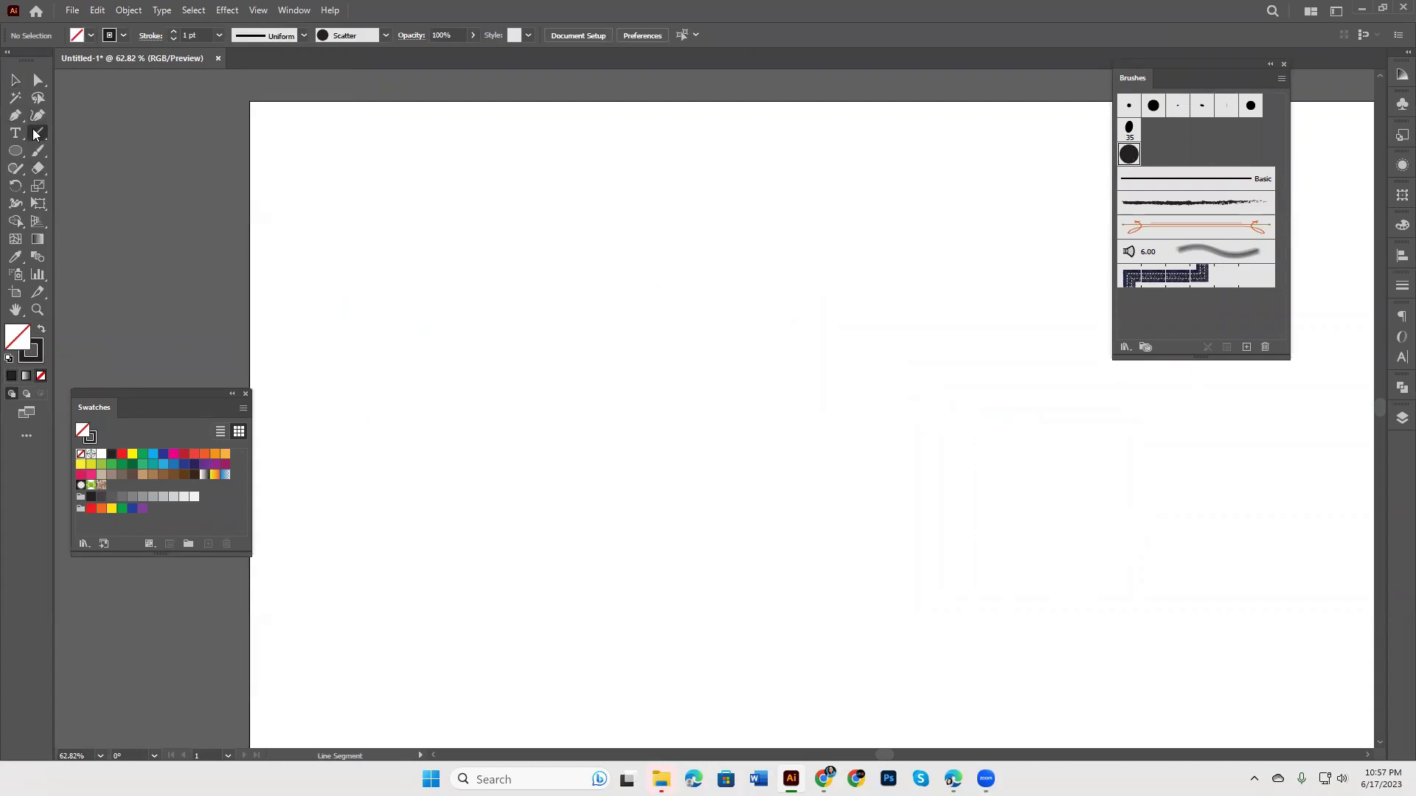
left_click(38, 150)
left_click_drag(878, 259, 1331, 567)
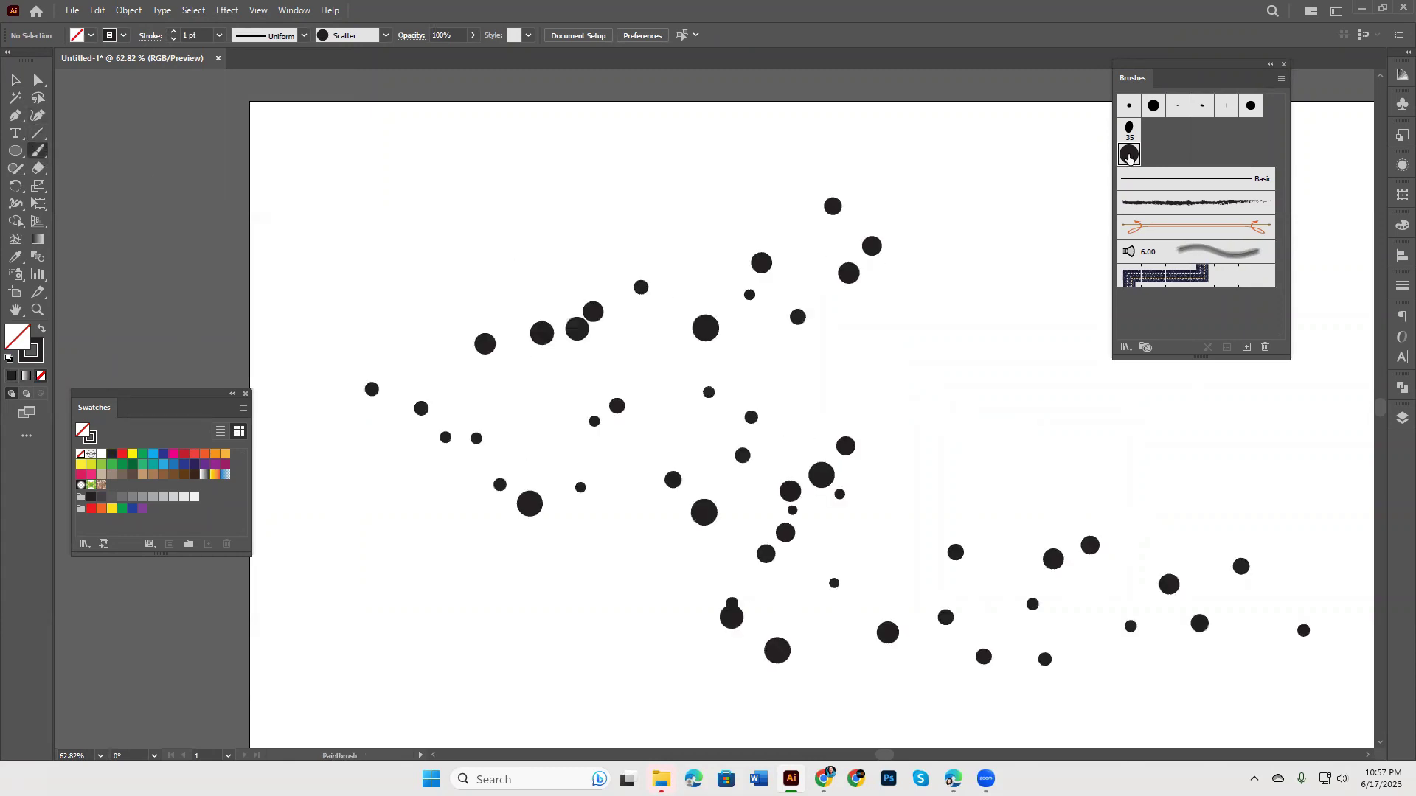
Step: Widen the scatter range, set random size 47–117%, and apply it to the existing stroke
double_click(1129, 154)
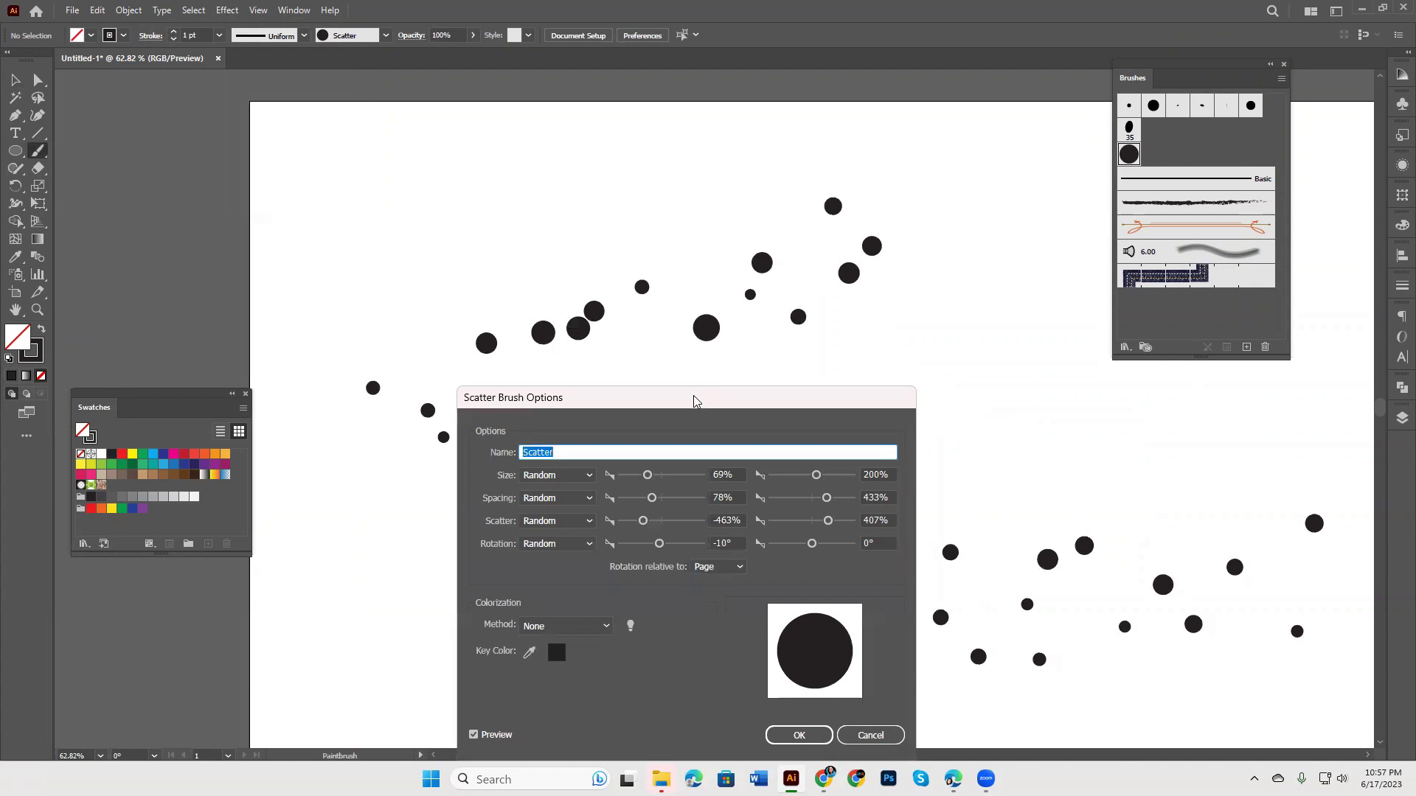
left_click_drag(693, 400, 314, 449)
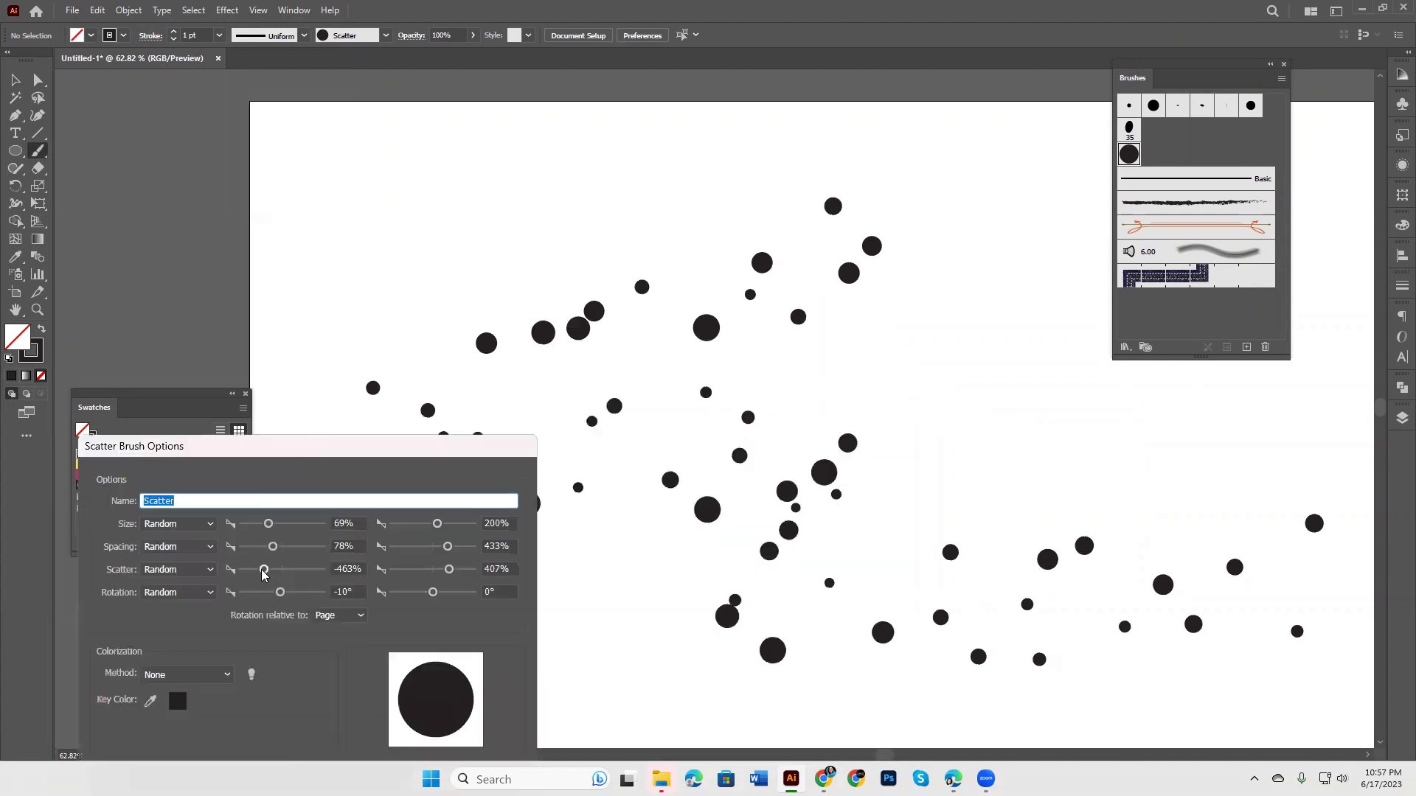
left_click_drag(264, 569, 258, 569)
mouse_move(449, 569)
left_mouse_down()
mouse_move(460, 570)
mouse_move(443, 569)
left_mouse_up()
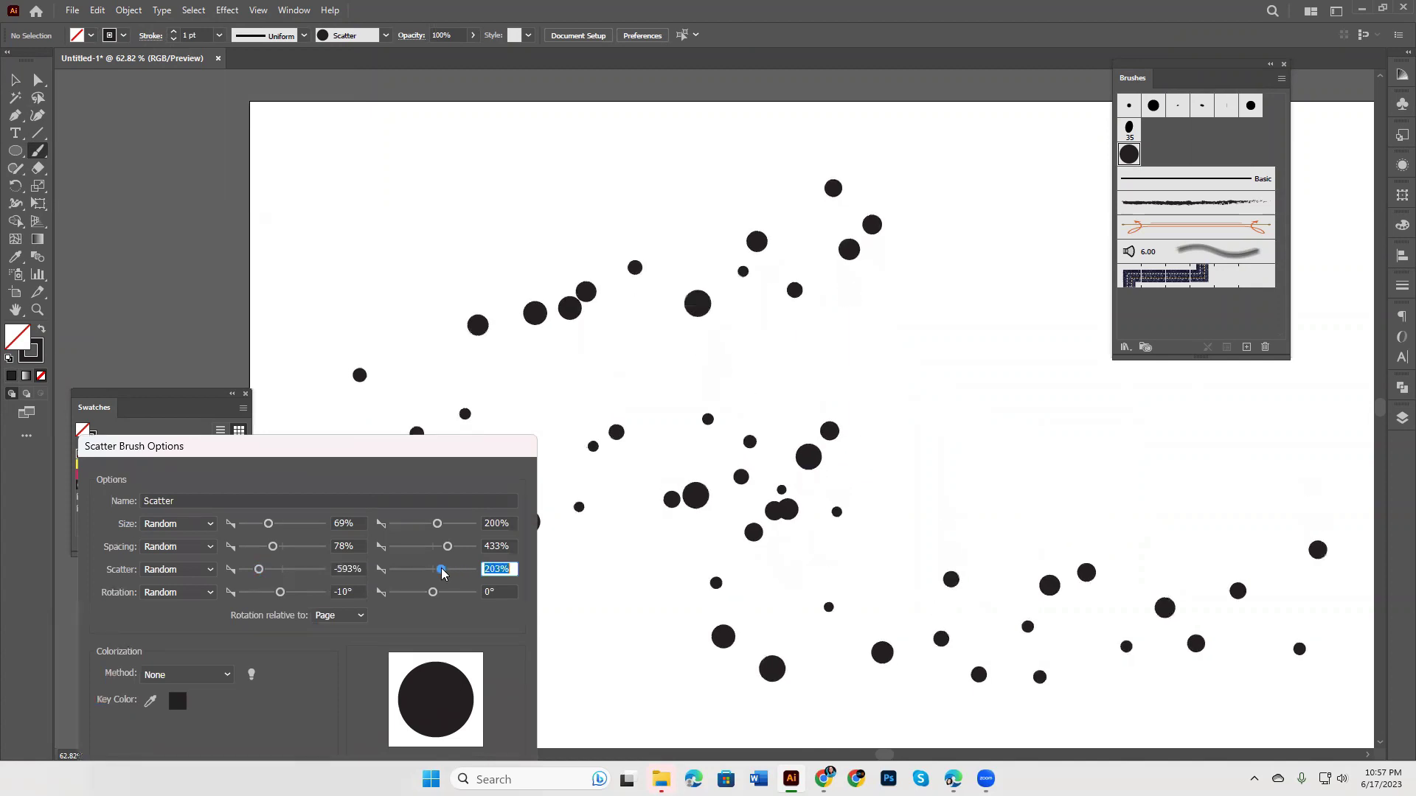
left_click_drag(268, 524, 258, 524)
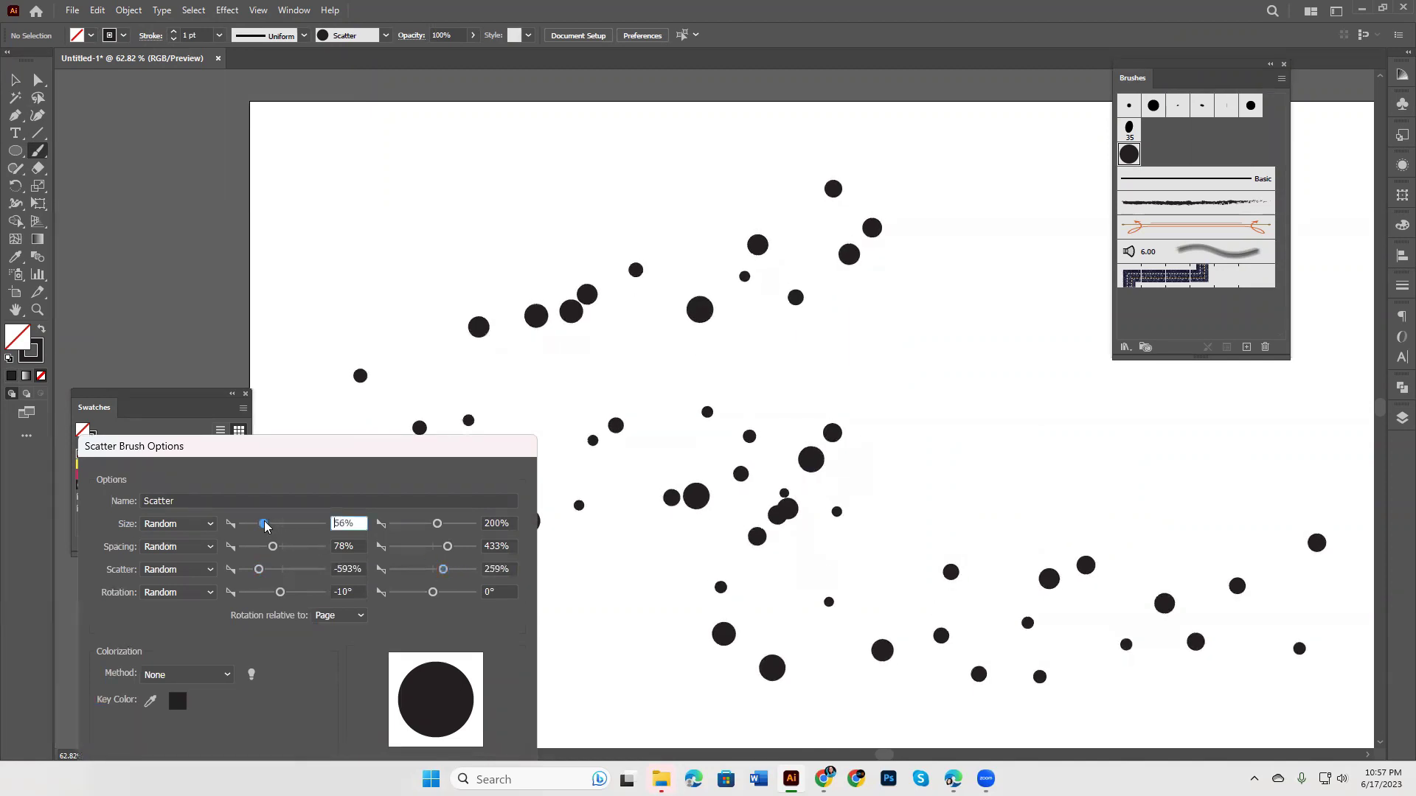
mouse_move(437, 523)
left_mouse_down()
mouse_move(458, 524)
mouse_move(431, 523)
left_mouse_up()
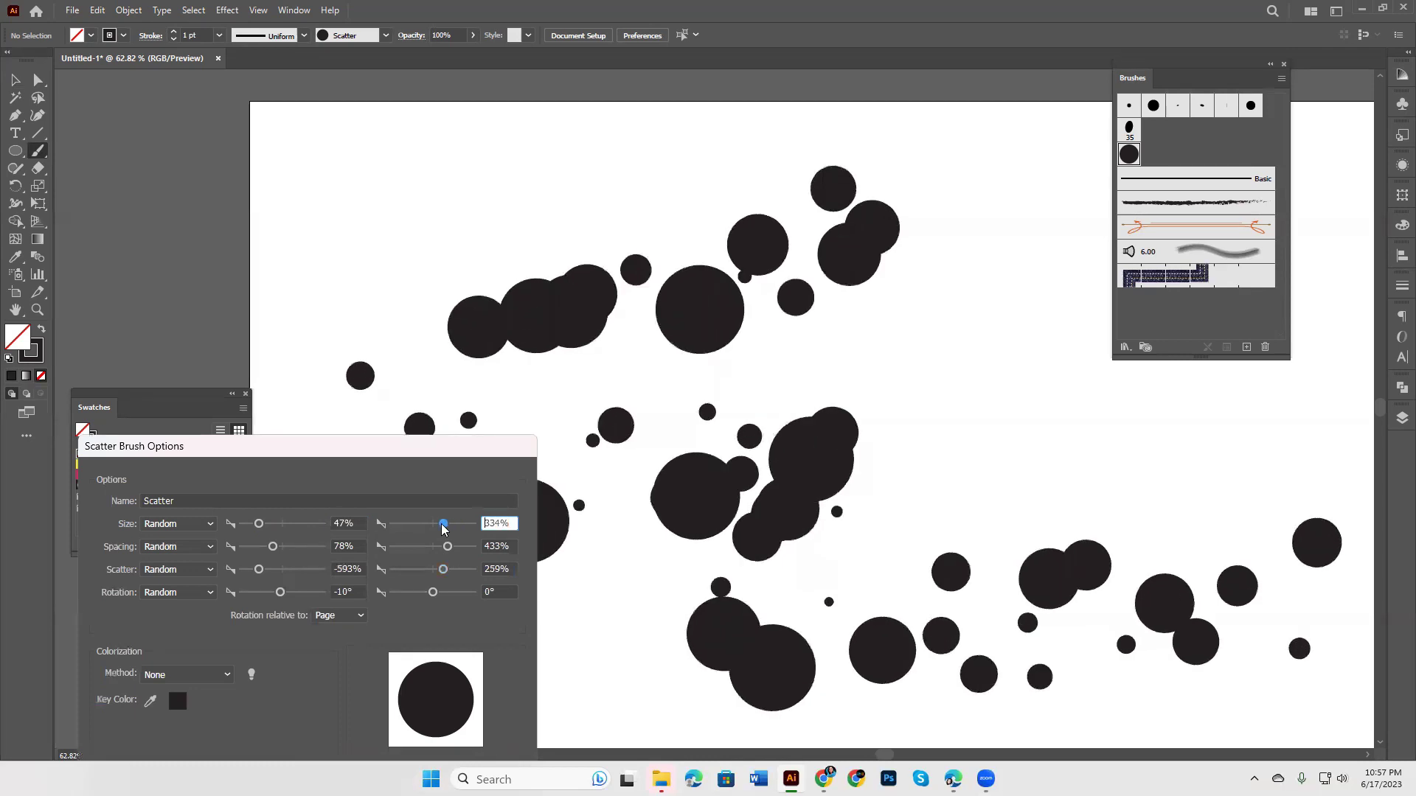
left_click_drag(431, 523, 427, 523)
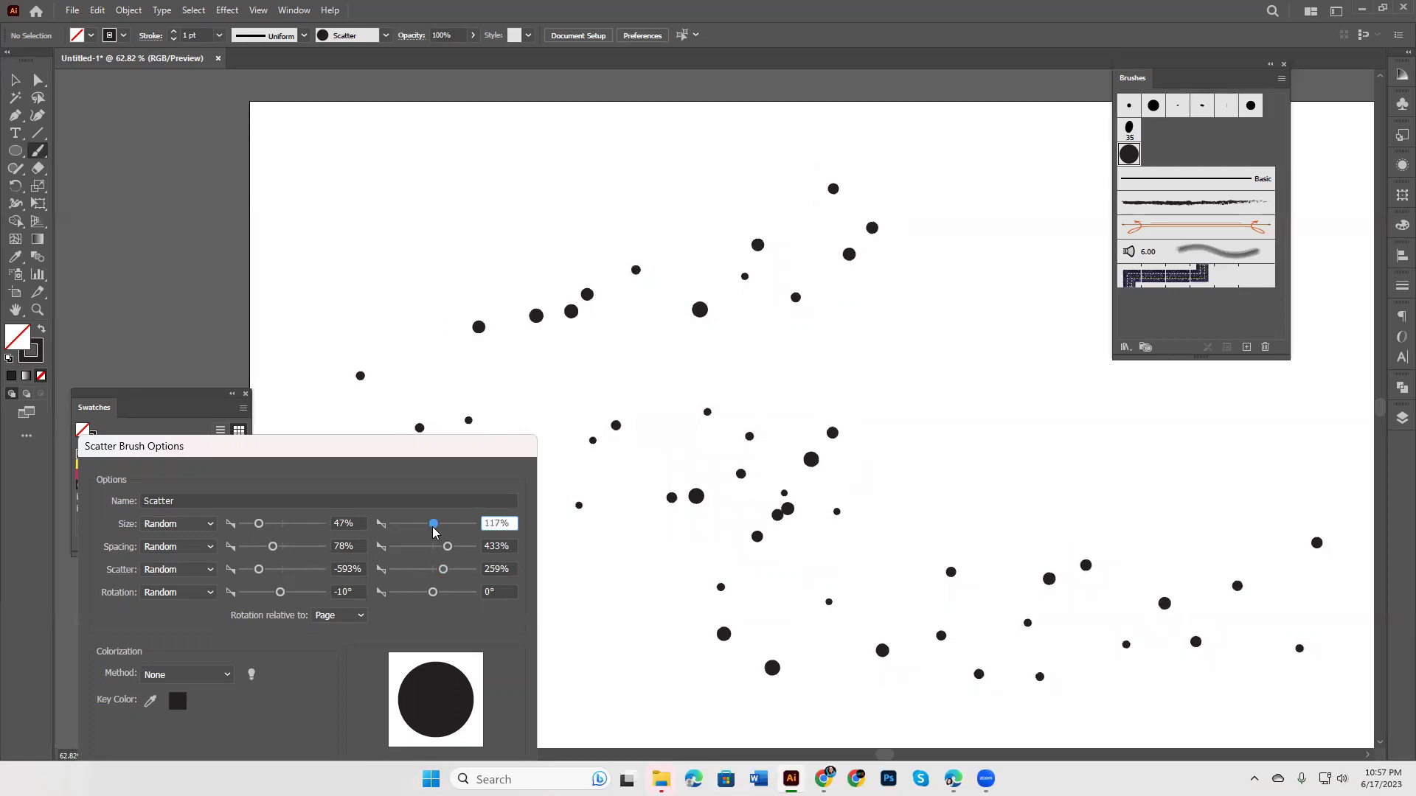
left_click_drag(357, 446, 393, 378)
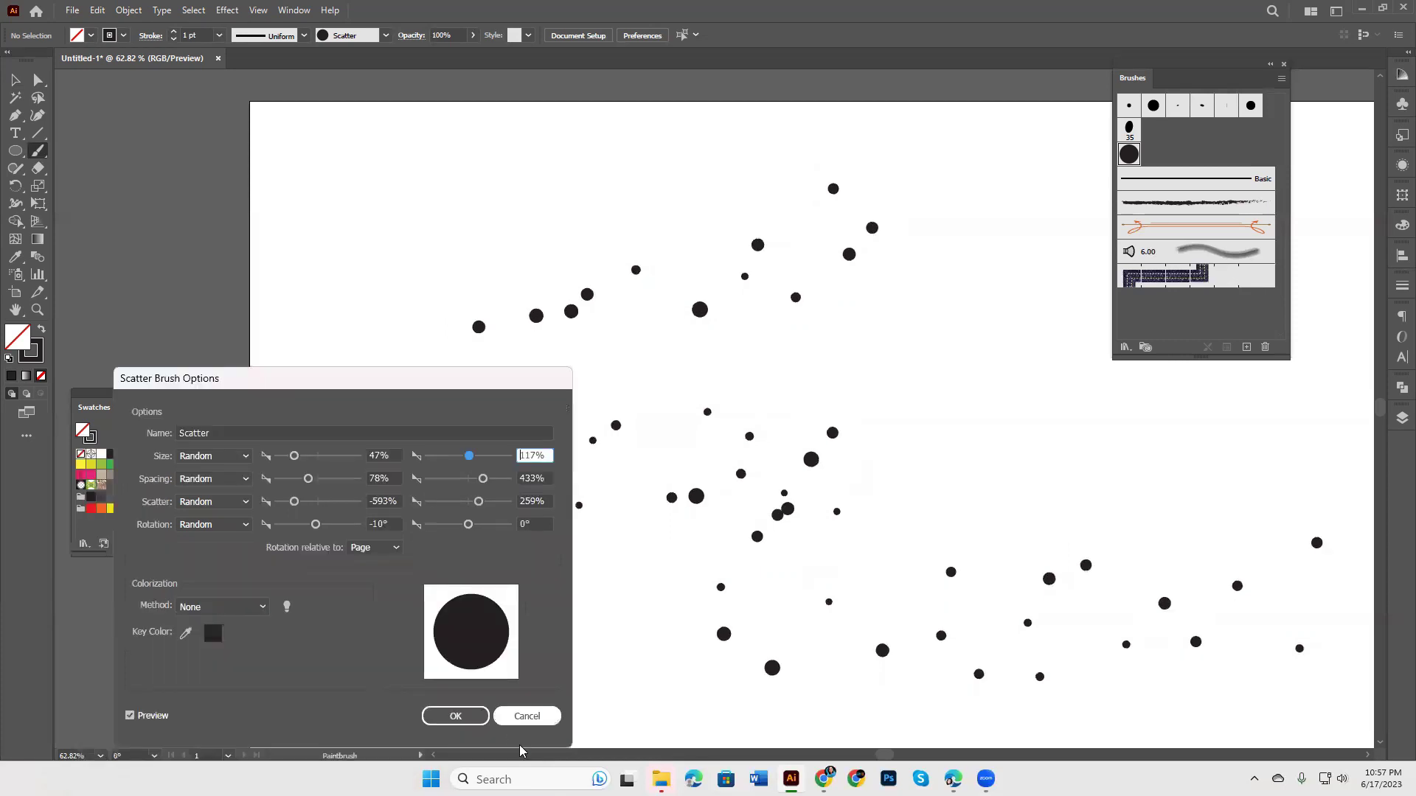
left_click(463, 718)
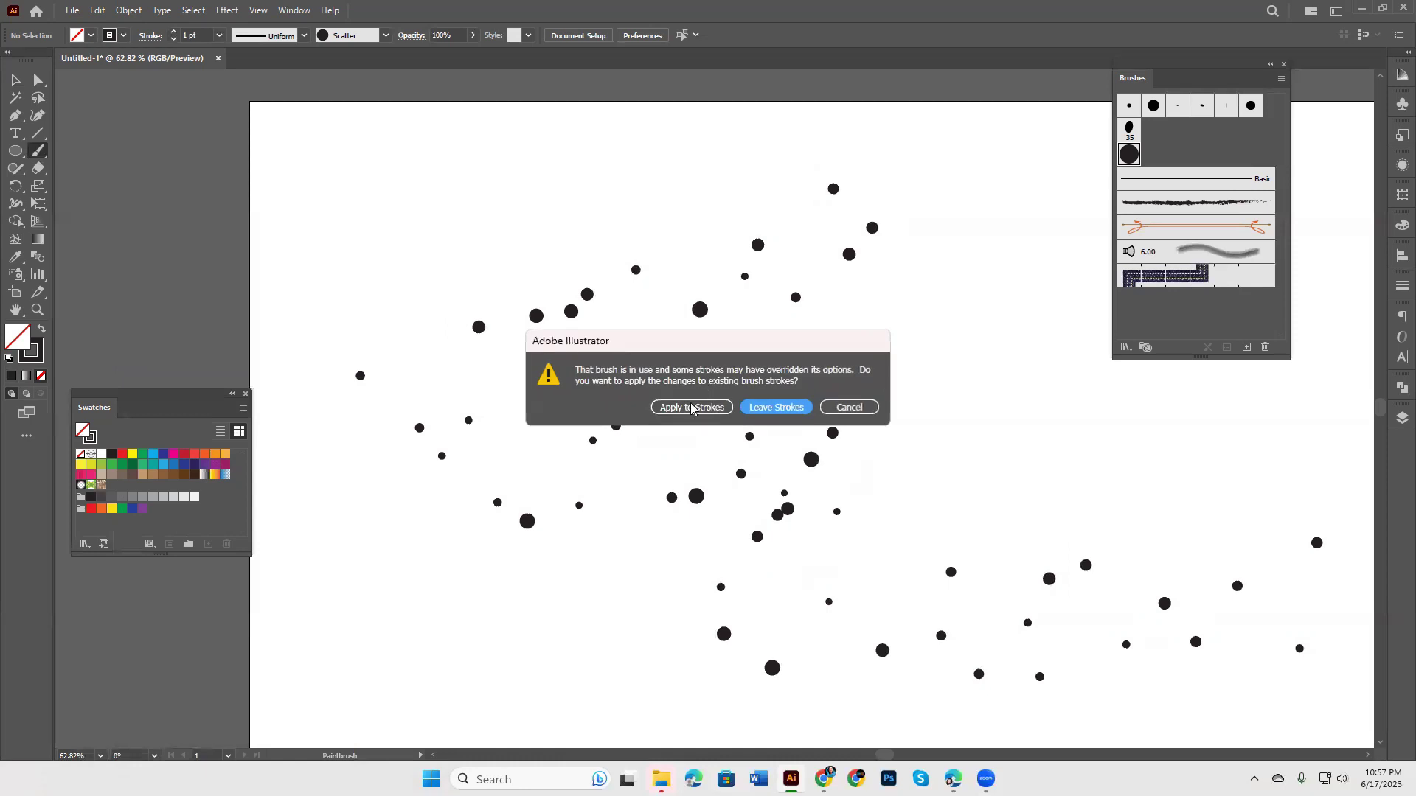
left_click(691, 407)
left_click(15, 79)
left_click(846, 504)
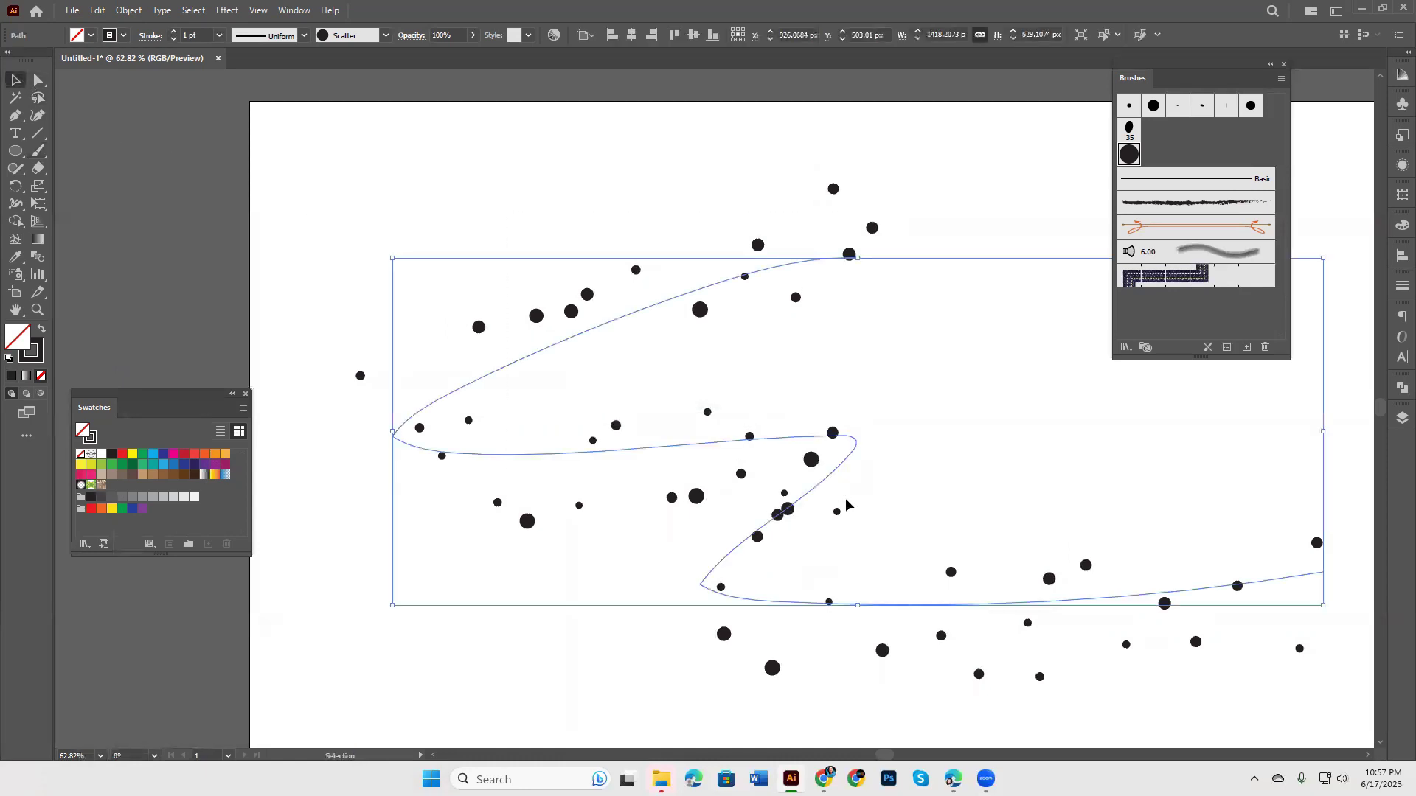
Step: Delete the scattered stroke and draw an ellipse flattened into a thin oval
key("Delete")
left_click(1246, 347)
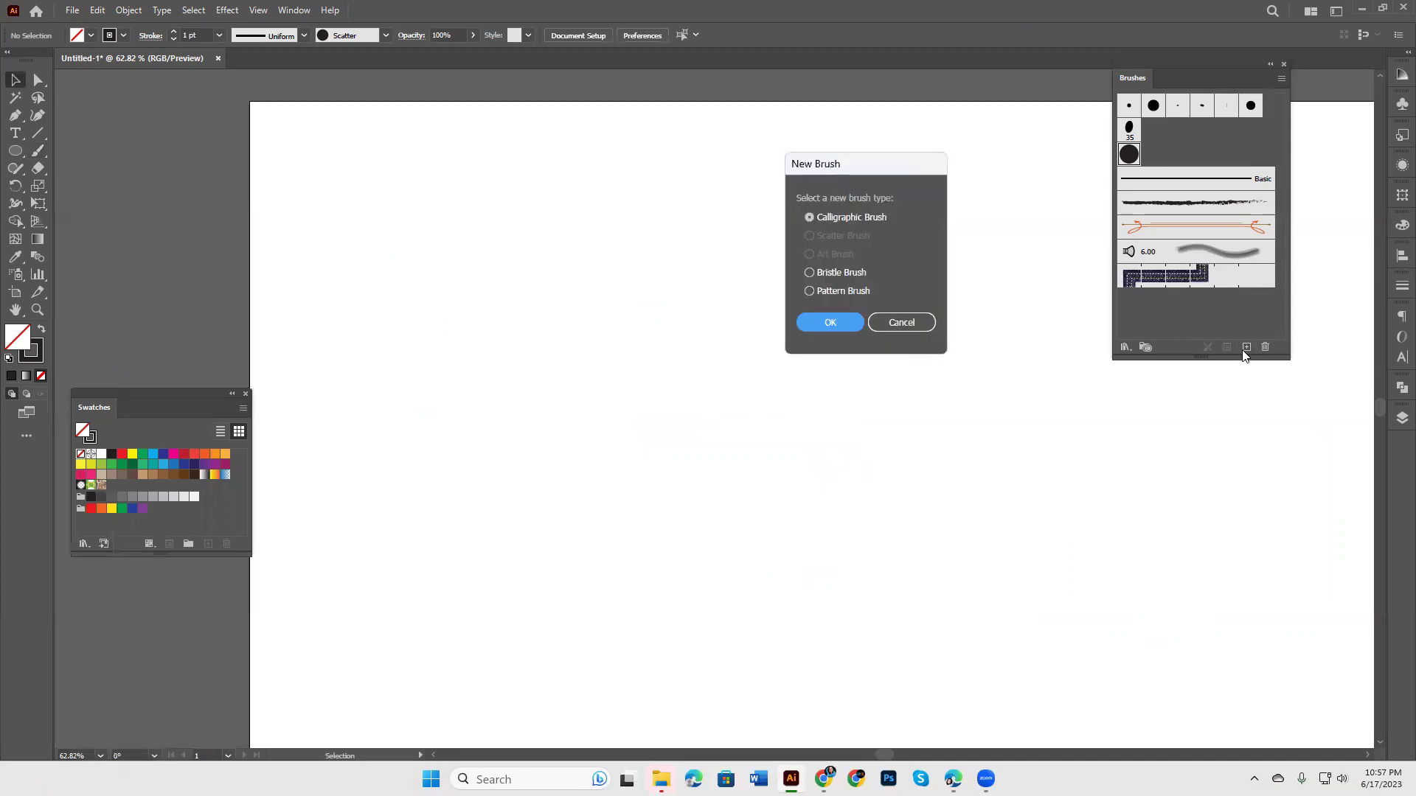
left_click(894, 322)
left_click(14, 151)
mouse_move(393, 288)
left_mouse_down()
mouse_move(723, 332)
mouse_move(597, 299)
left_mouse_up()
left_click(15, 81)
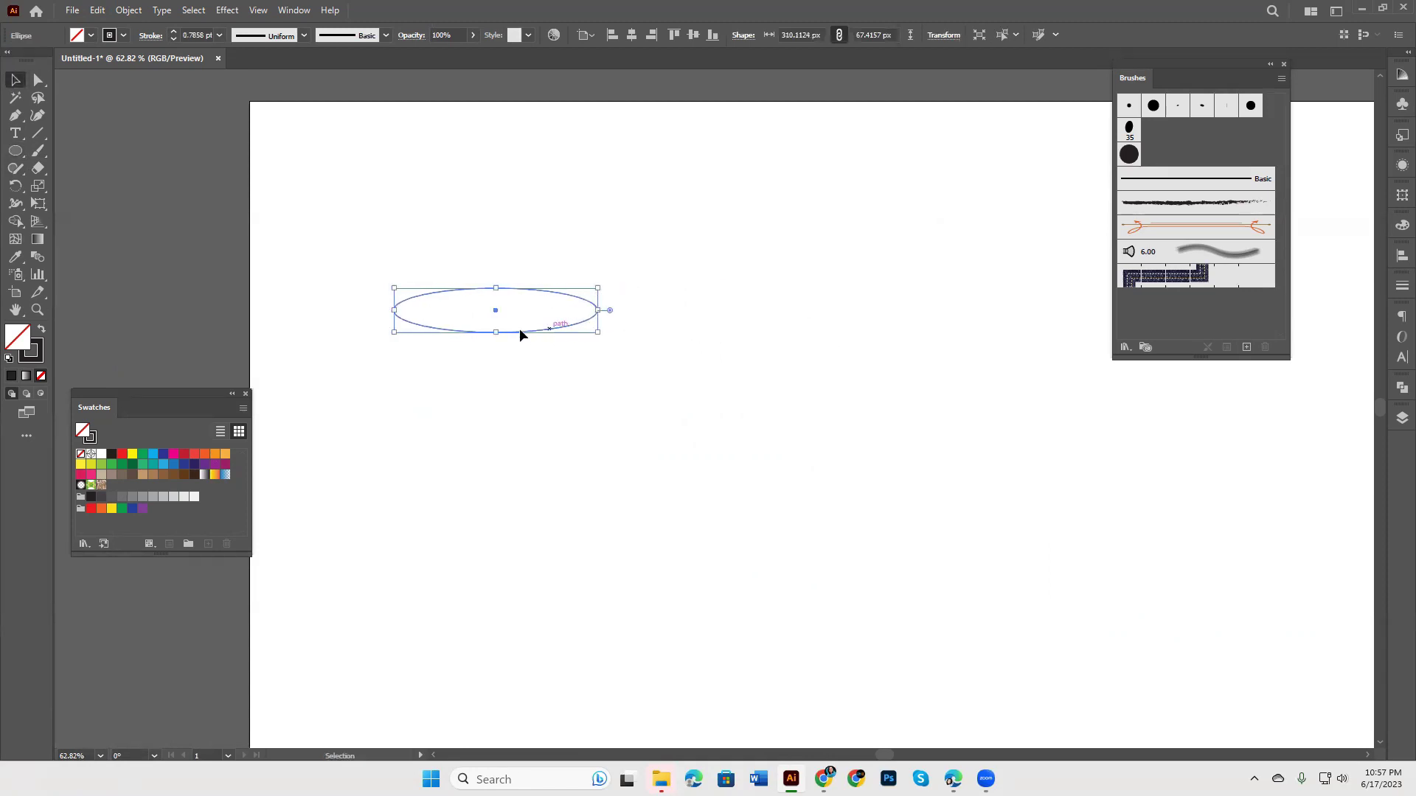
left_click_drag(496, 333, 500, 310)
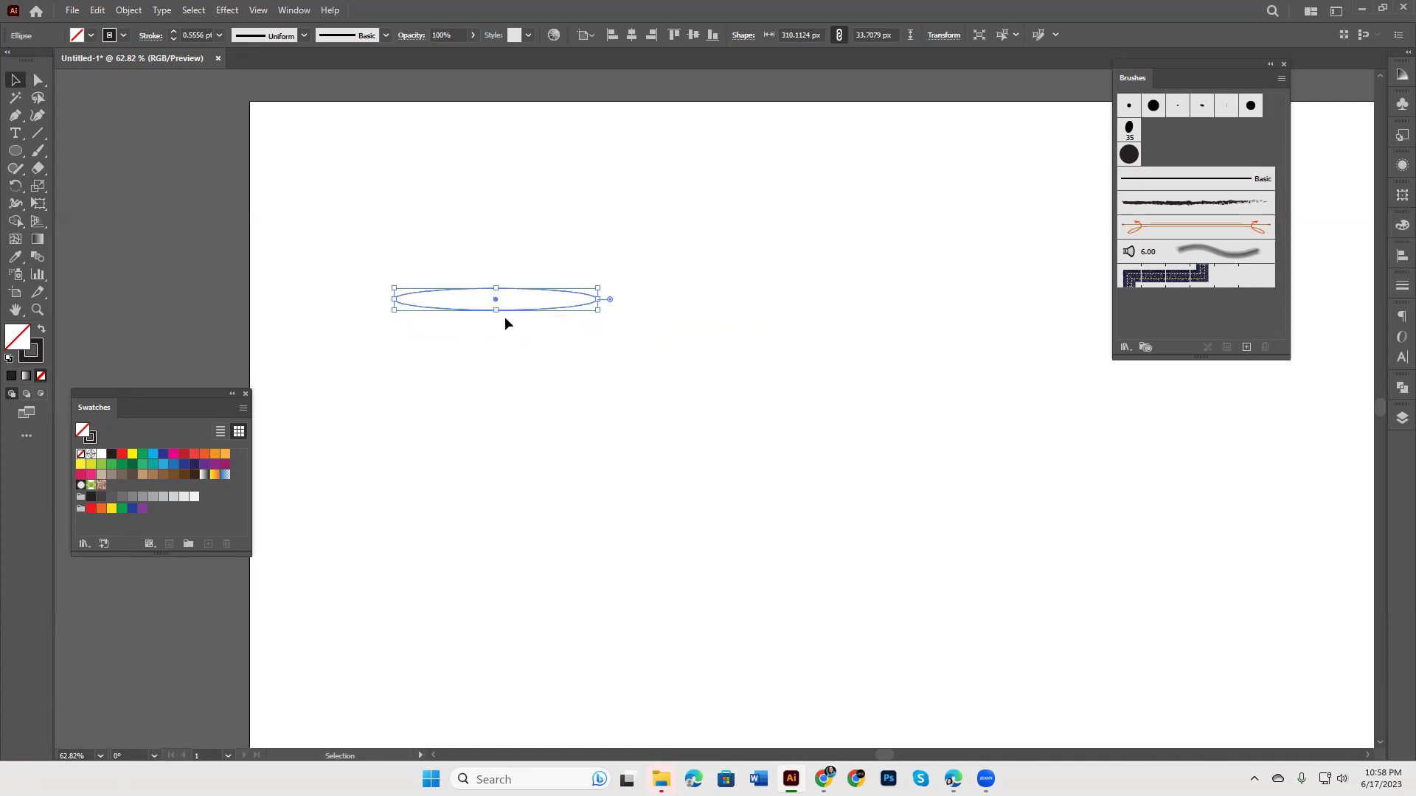
Step: Make the thin oval a fixed-width Art Brush, then delete the template ellipse
left_click_drag(505, 310, 1198, 309)
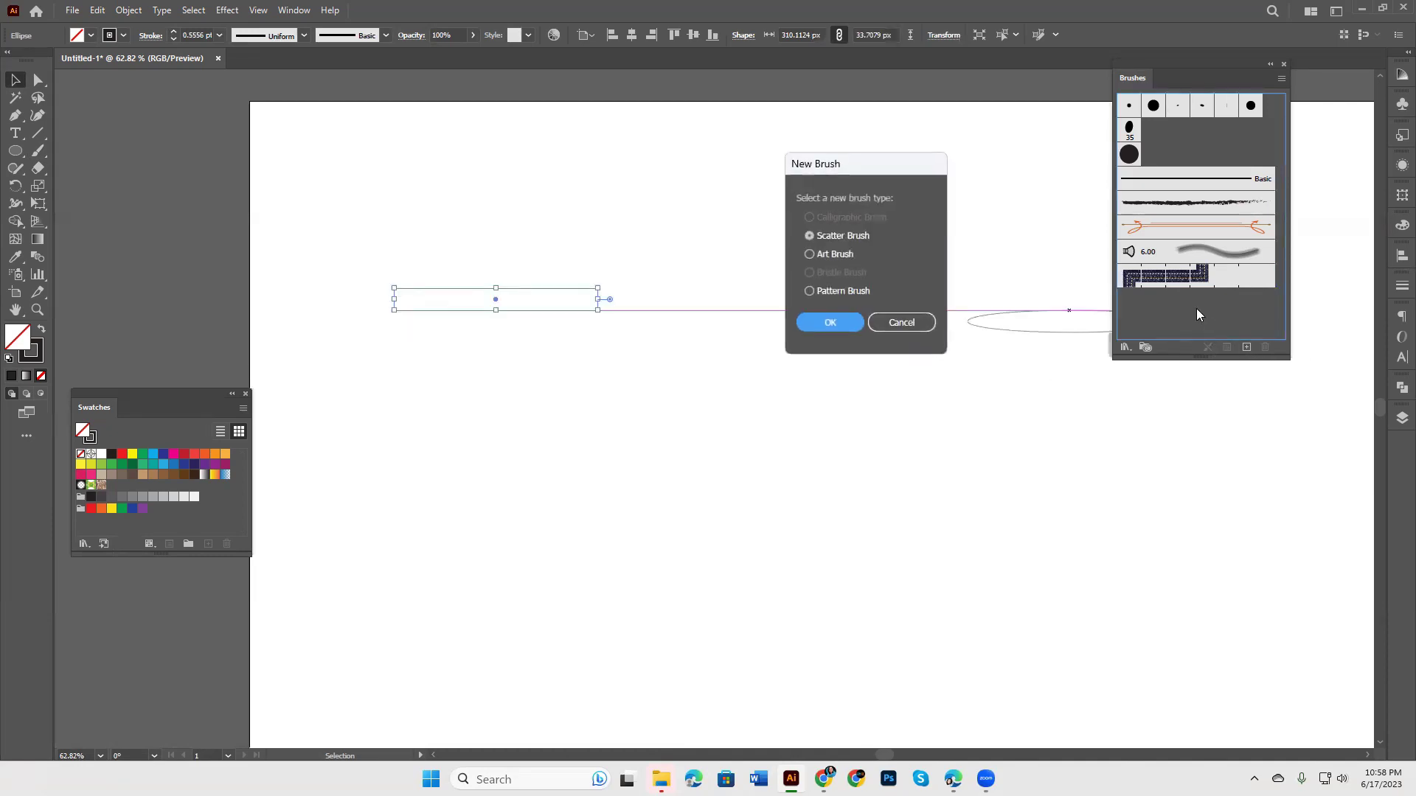
left_click(845, 255)
left_click(836, 325)
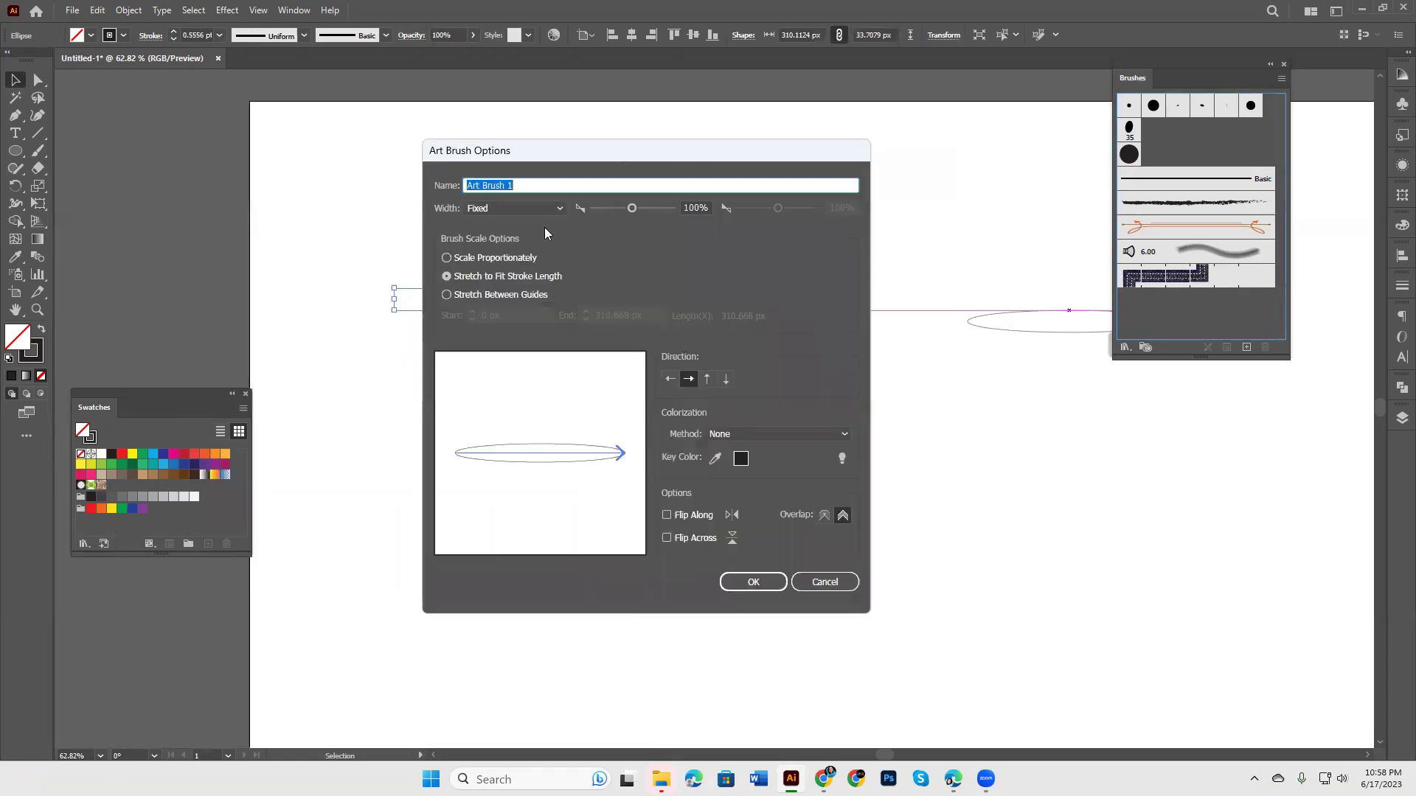
left_click(560, 209)
left_click(560, 212)
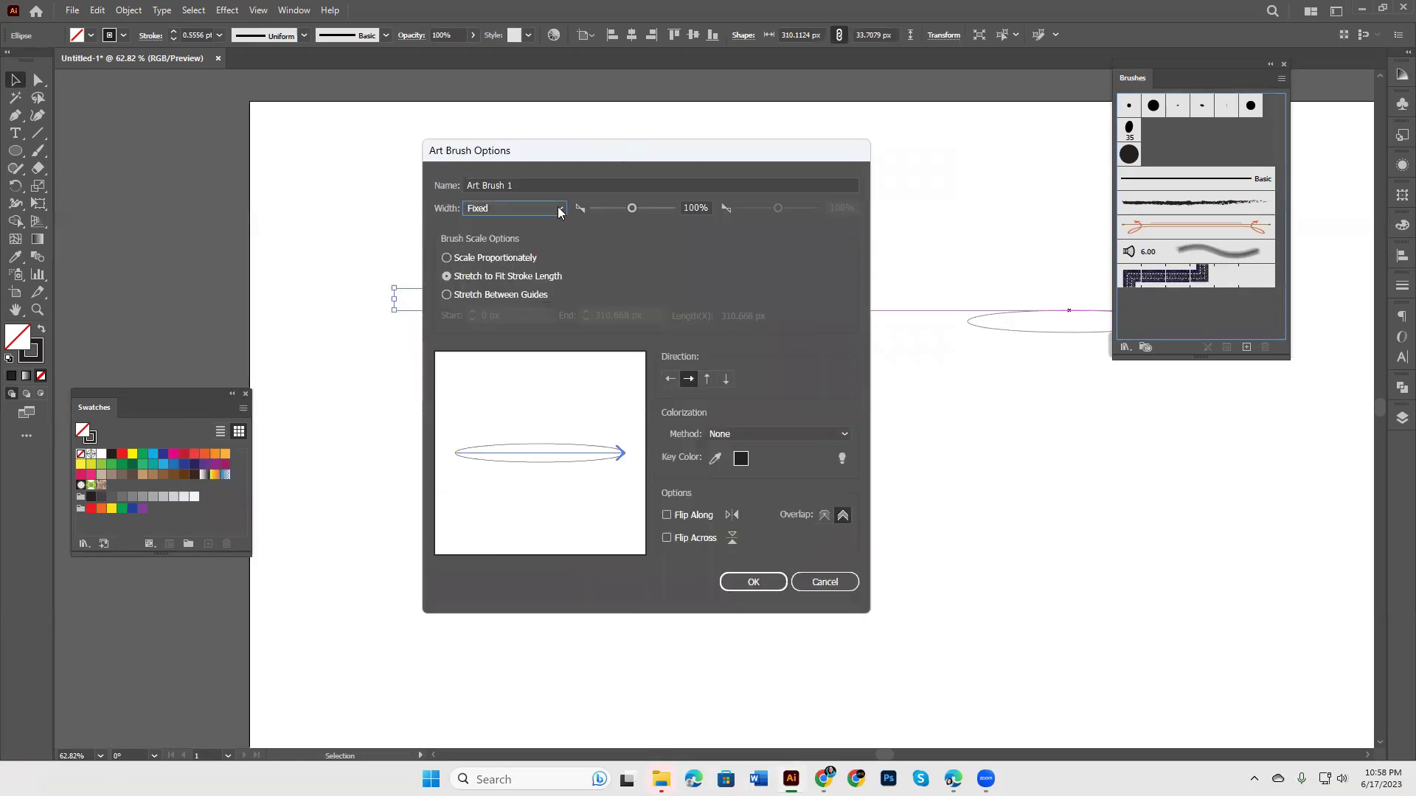
left_click(763, 586)
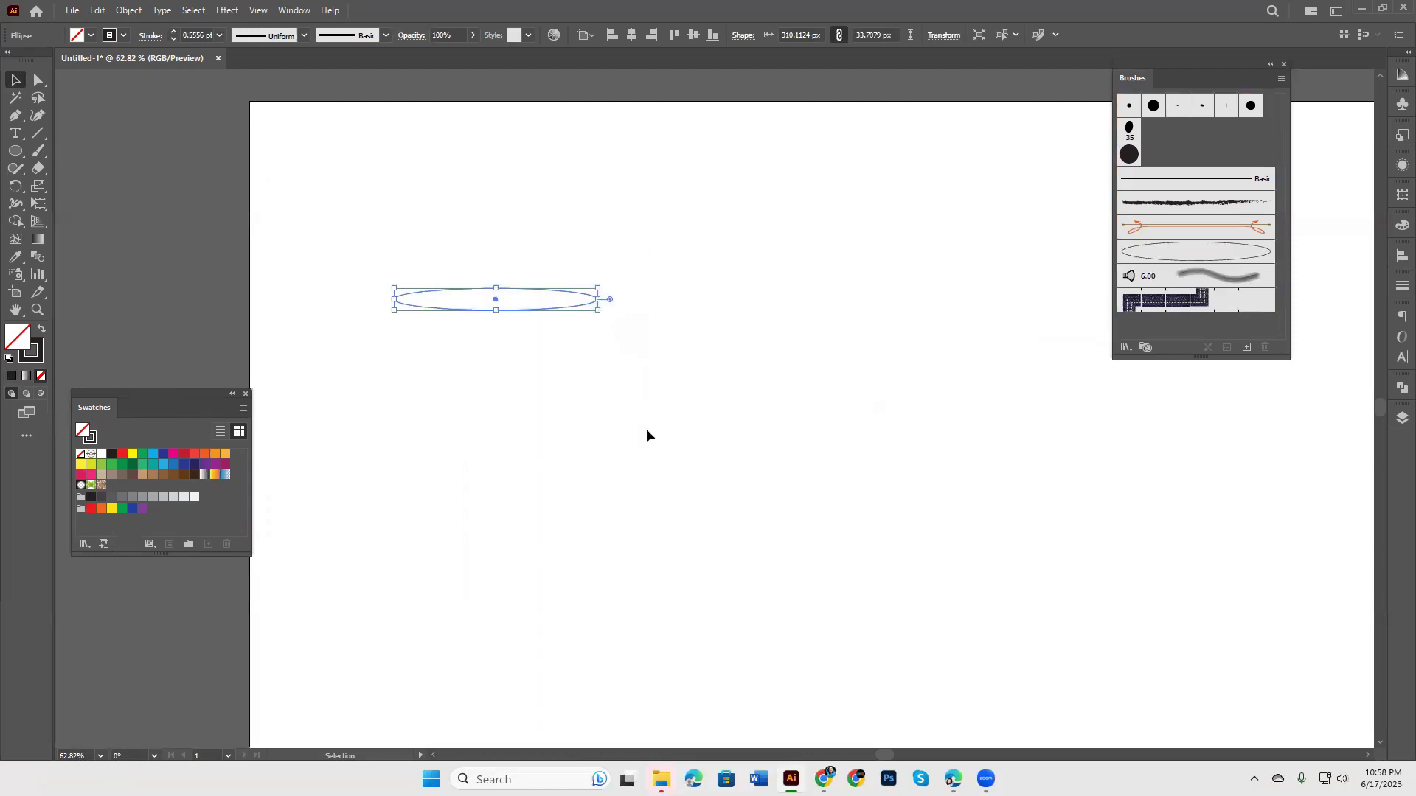
key("Delete")
Step: Paint four curved strokes across the artboard with the ellipse art brush
left_click(39, 150)
left_click_drag(984, 166, 426, 342)
left_click_drag(397, 594, 913, 332)
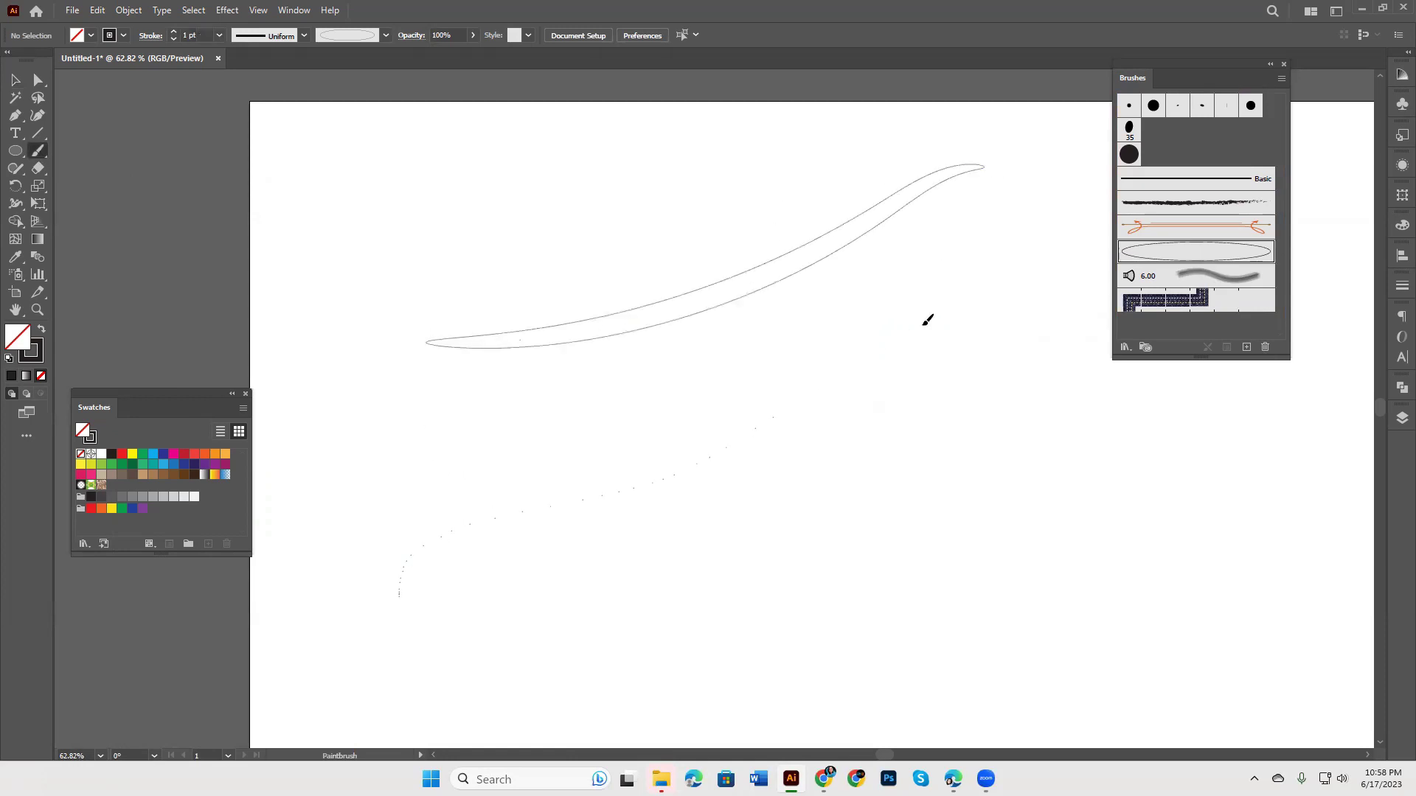
mouse_move(412, 269)
left_mouse_down()
mouse_move(763, 200)
mouse_move(901, 153)
left_mouse_up()
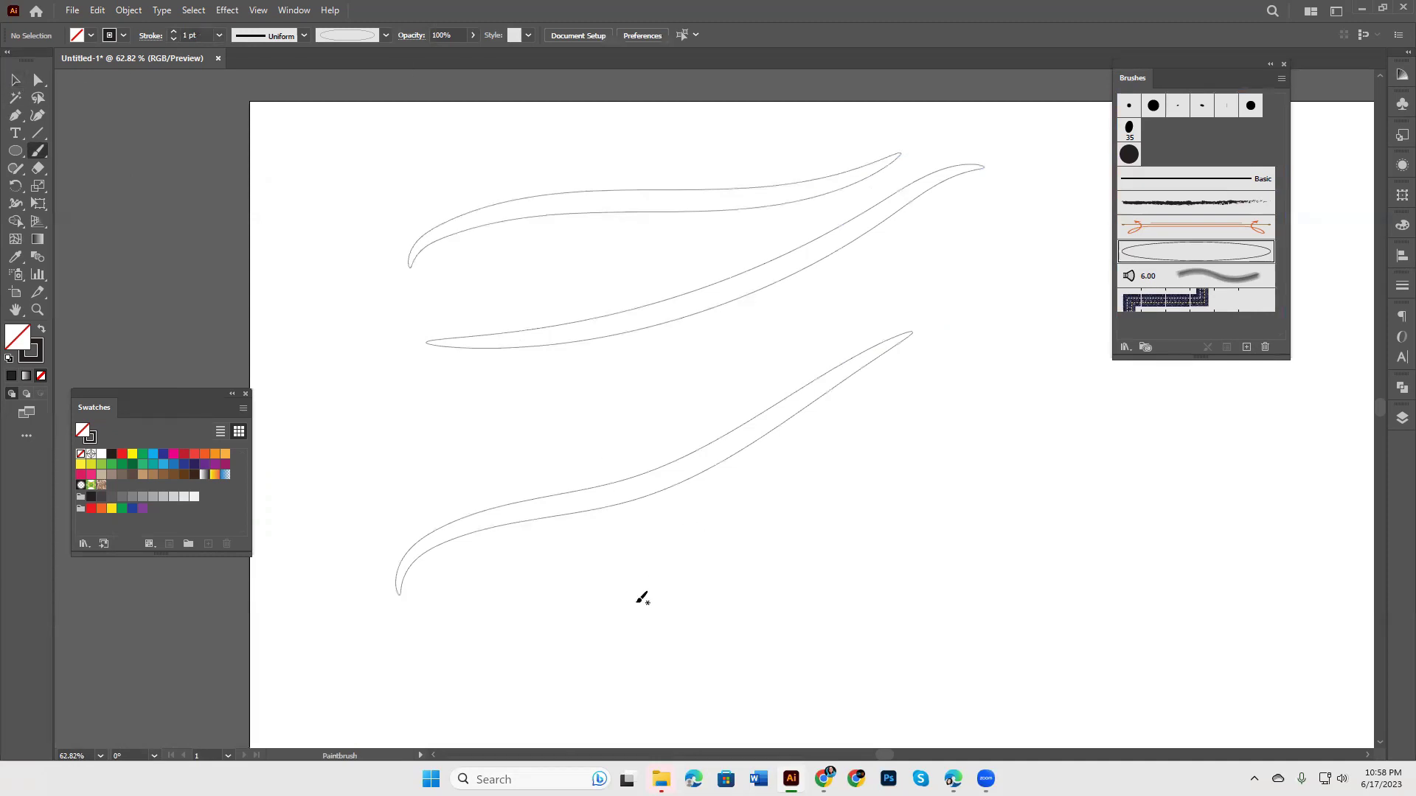
left_click_drag(550, 657, 1093, 462)
Step: Expand the lowest stroke's appearance and fill it solid black
left_click(16, 80)
left_click(42, 329)
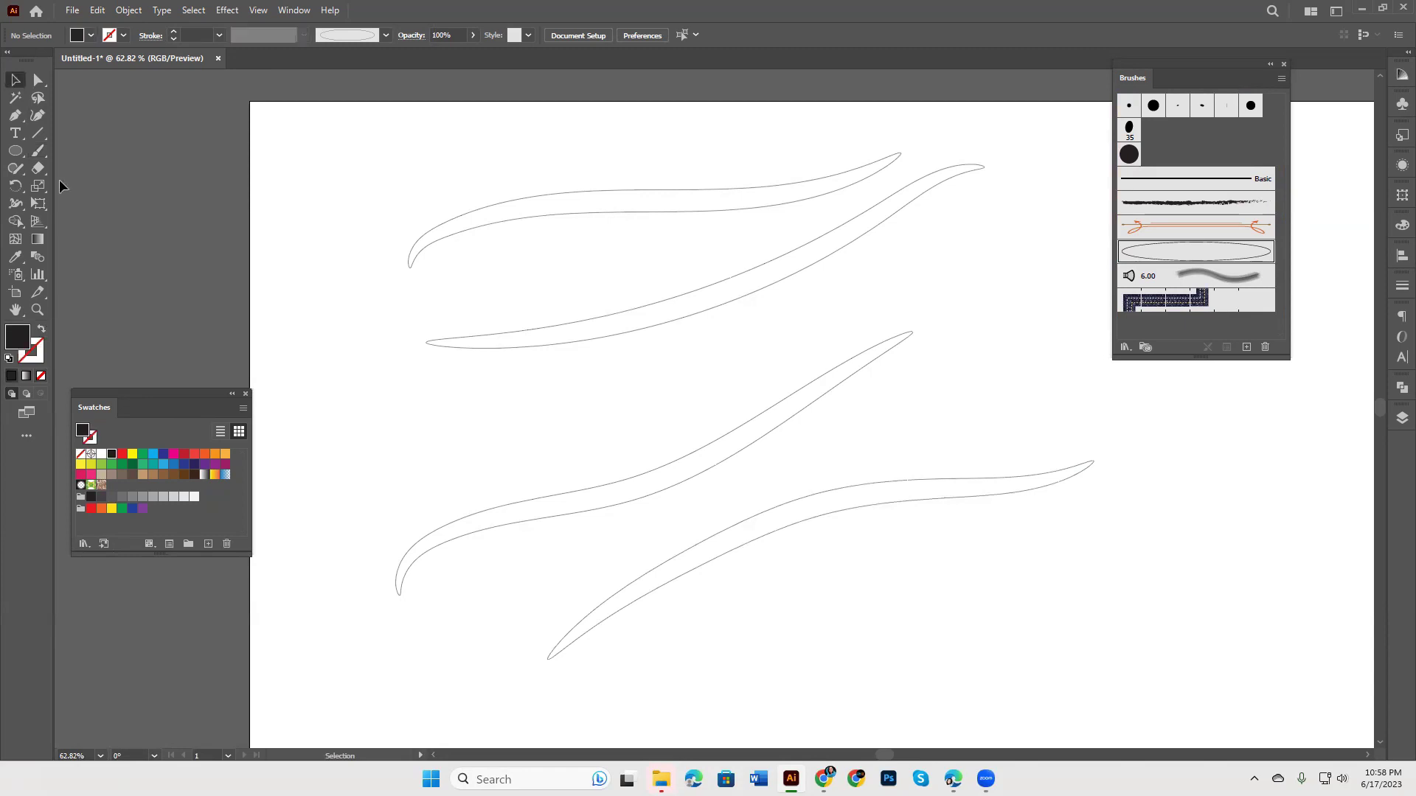
left_click_drag(767, 625, 695, 510)
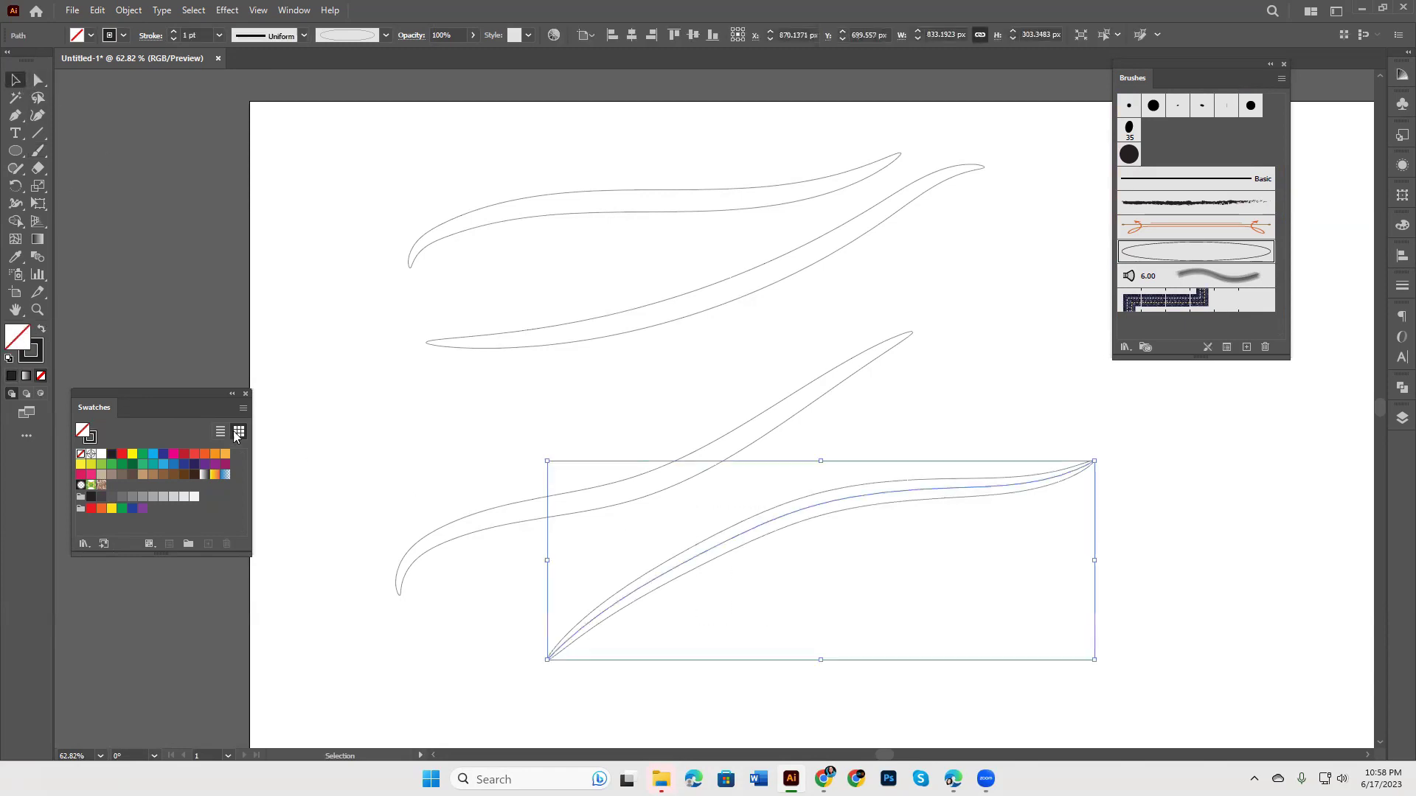
left_click(41, 330)
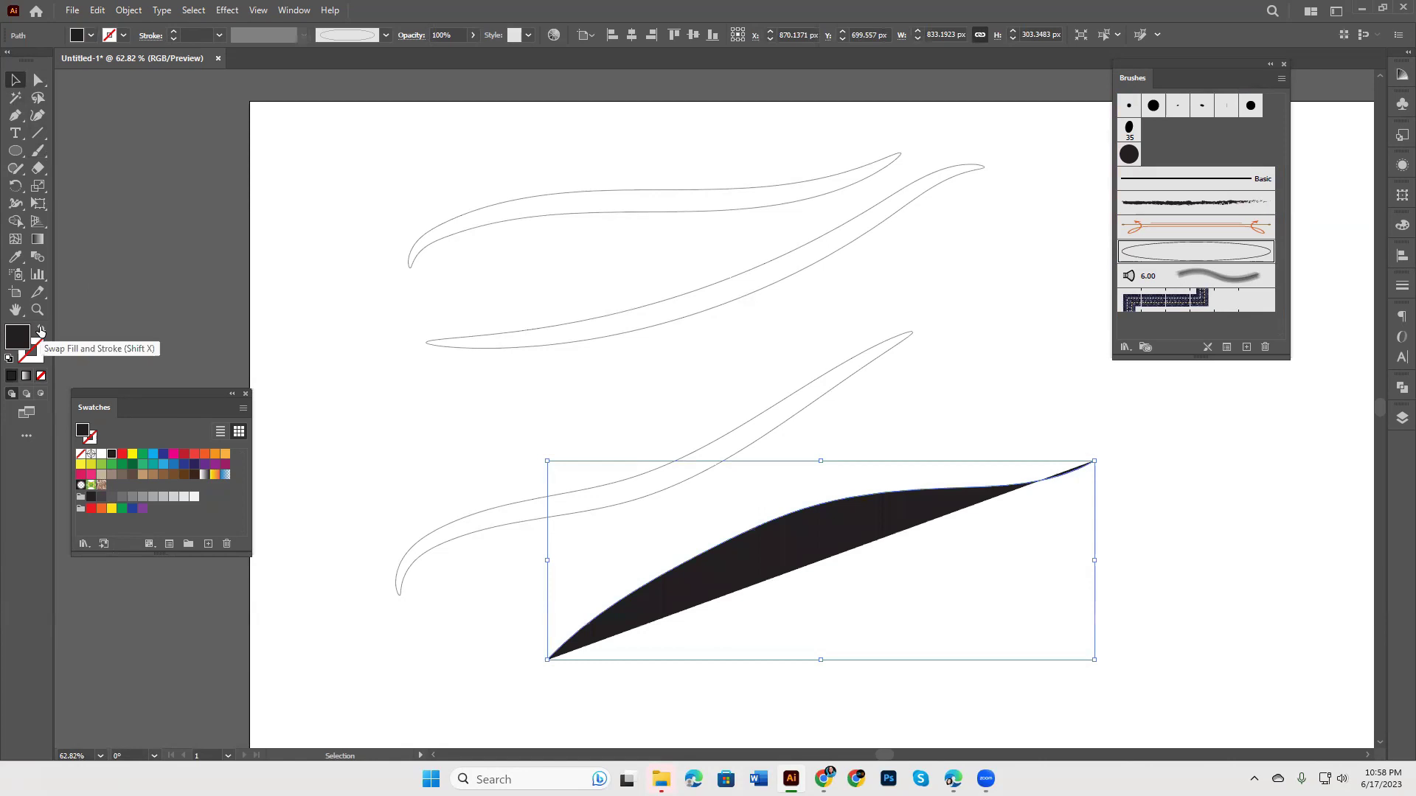
left_click(41, 330)
left_click_drag(662, 646, 612, 575)
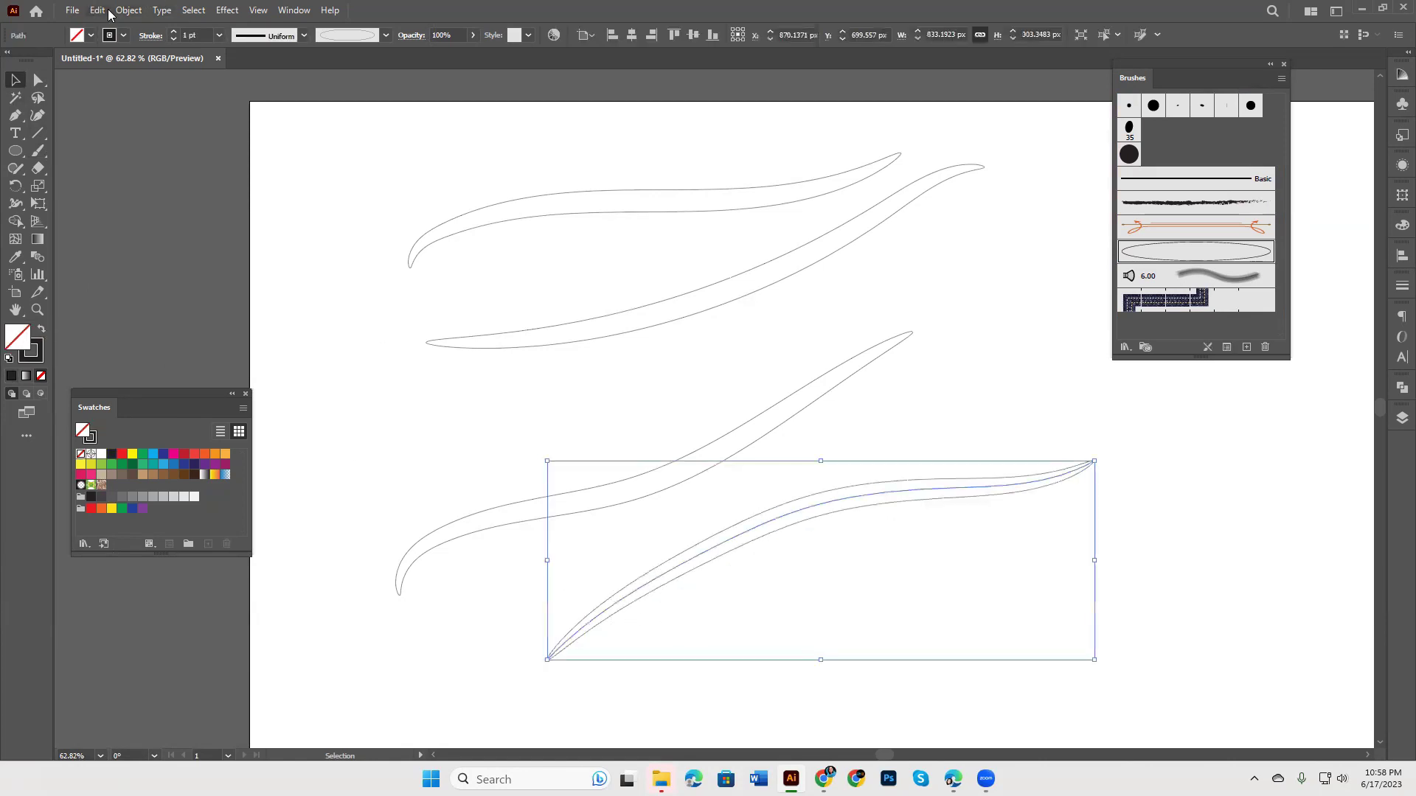
left_click(128, 10)
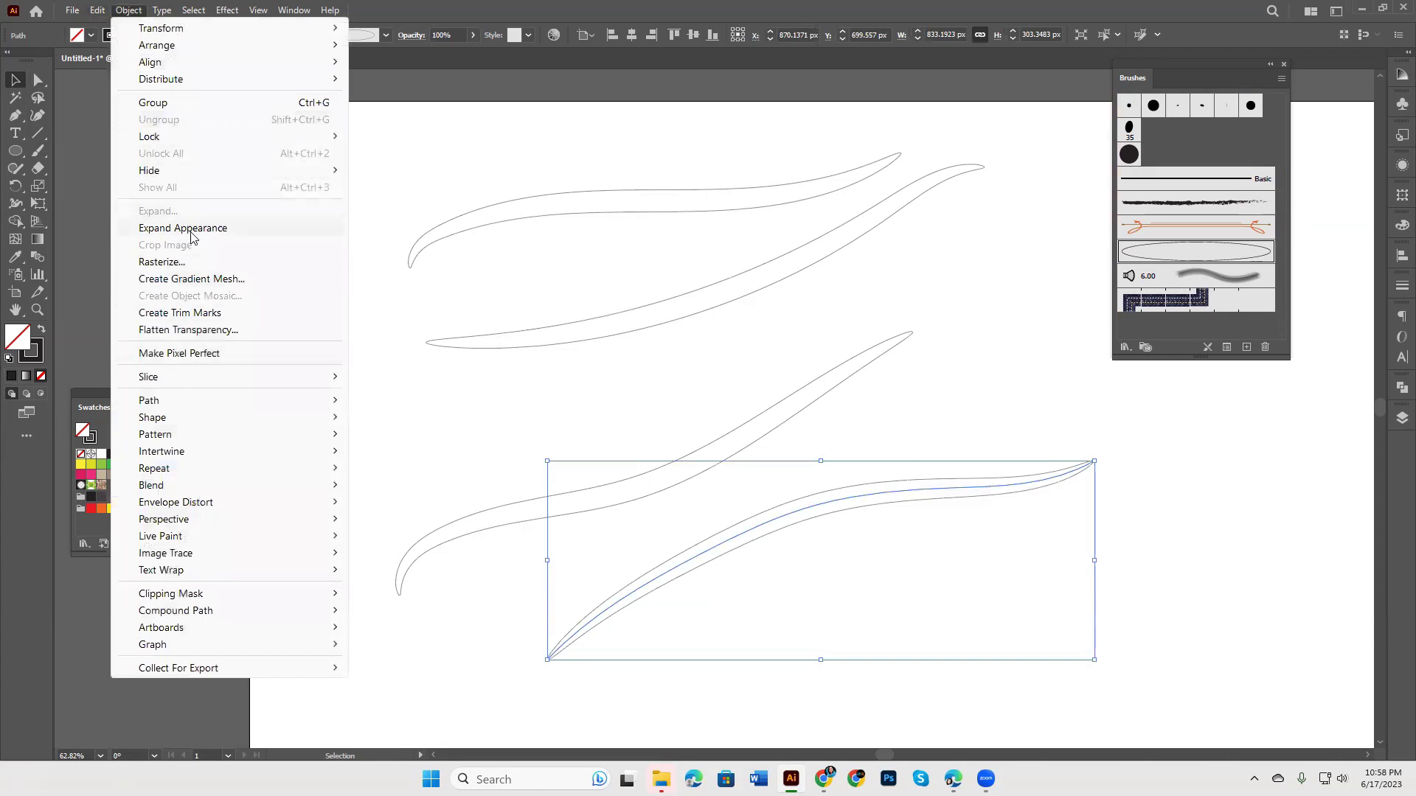
left_click(186, 228)
left_click(41, 331)
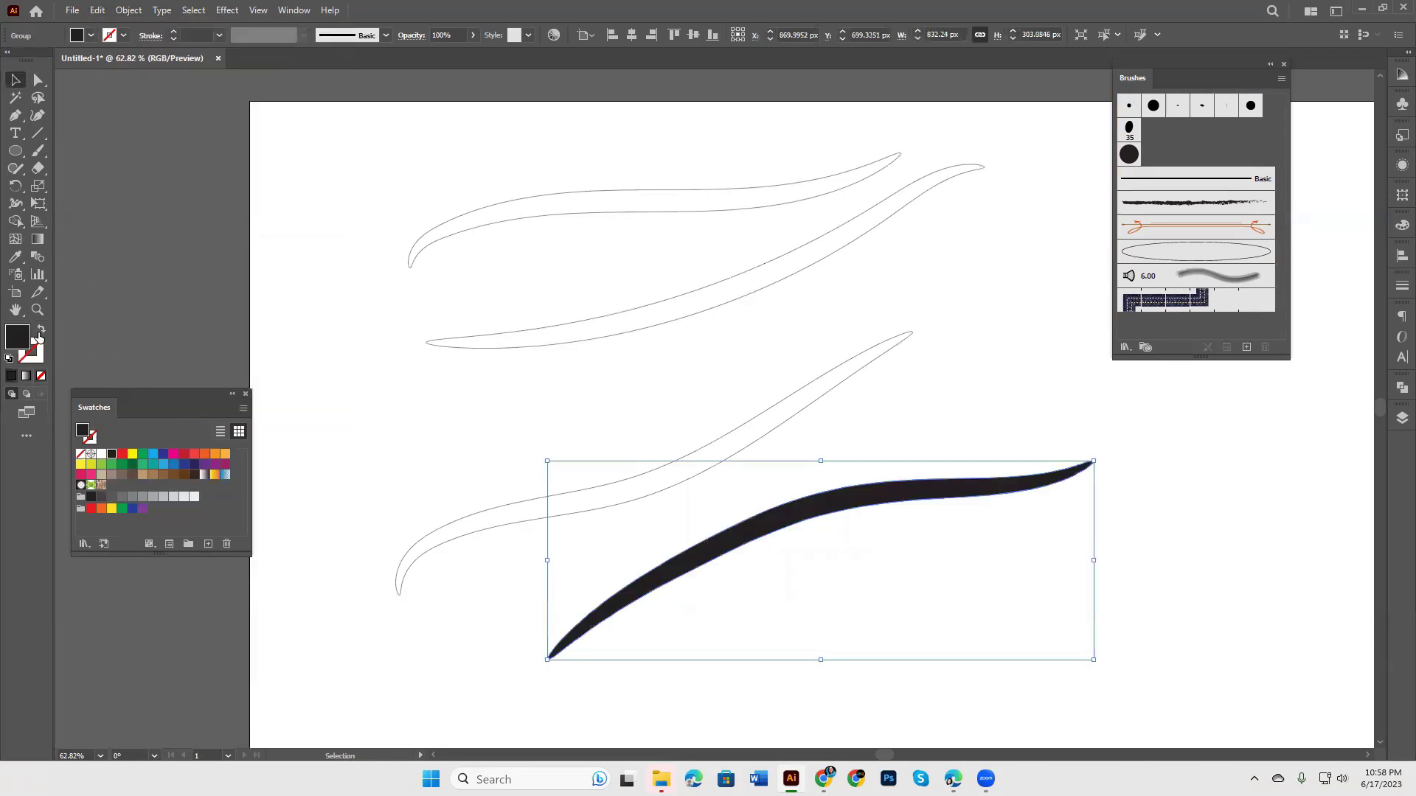
left_click(351, 382)
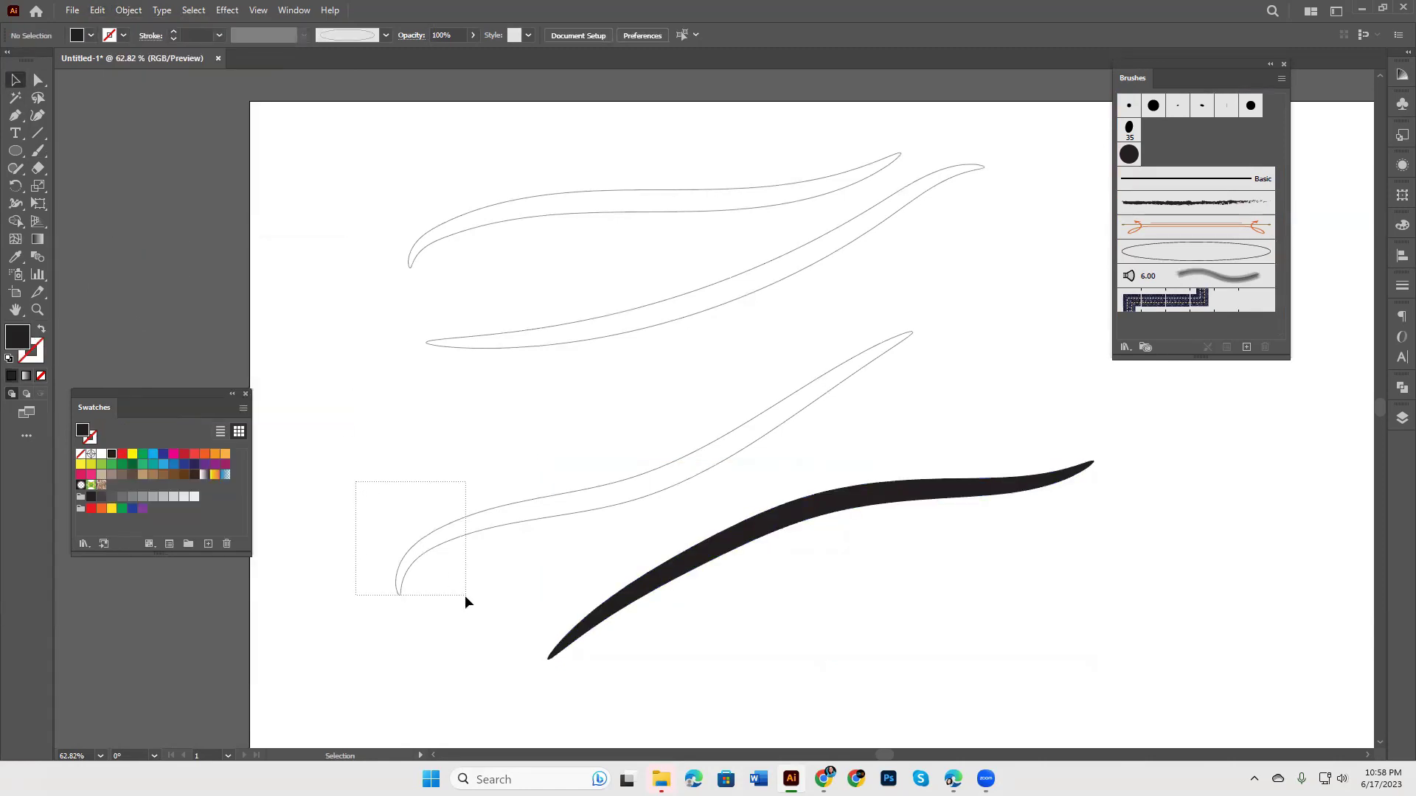
Step: Expand the middle stroke into a solid black shape, then select all four strokes
left_click_drag(356, 487, 466, 601)
left_click(128, 10)
left_click(174, 228)
left_click(41, 334)
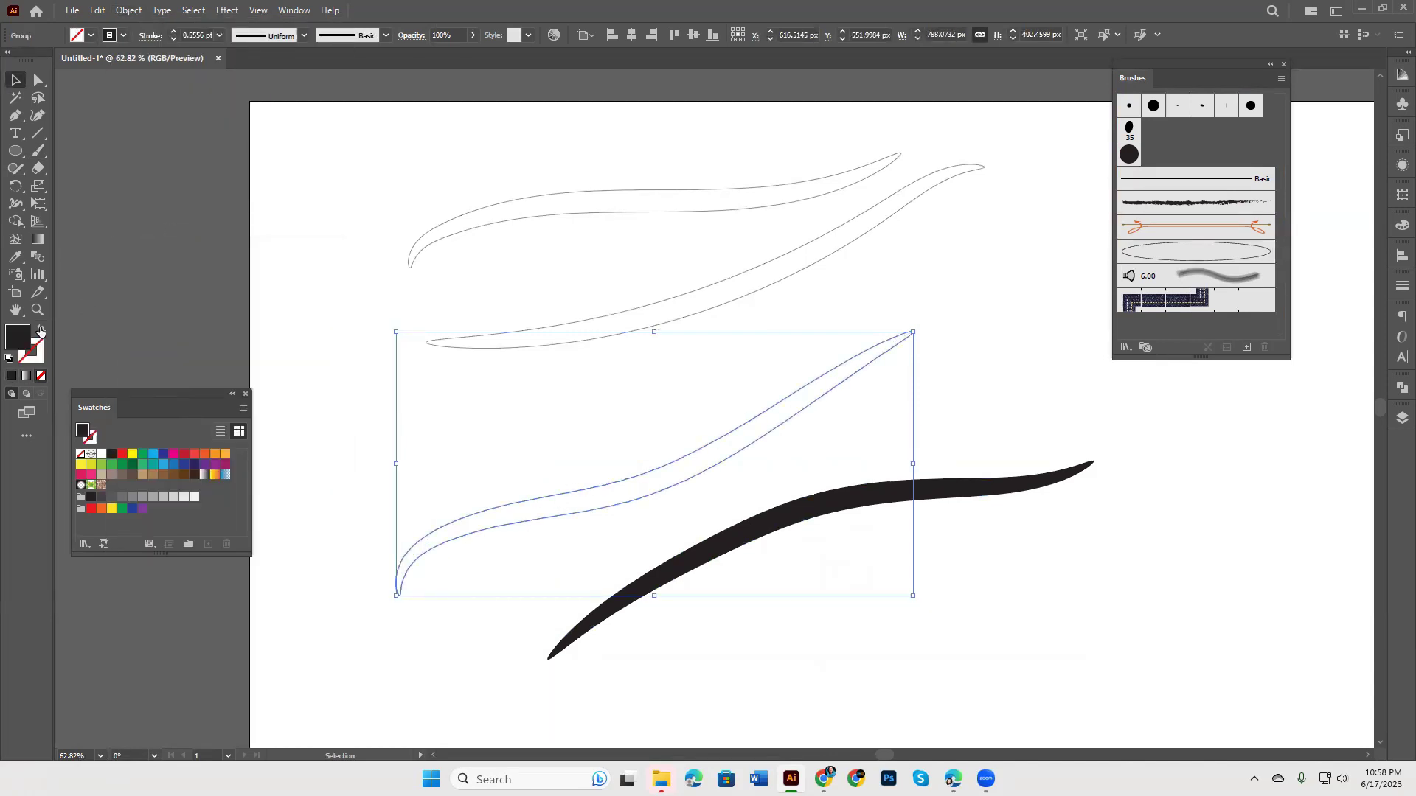
left_click(186, 287)
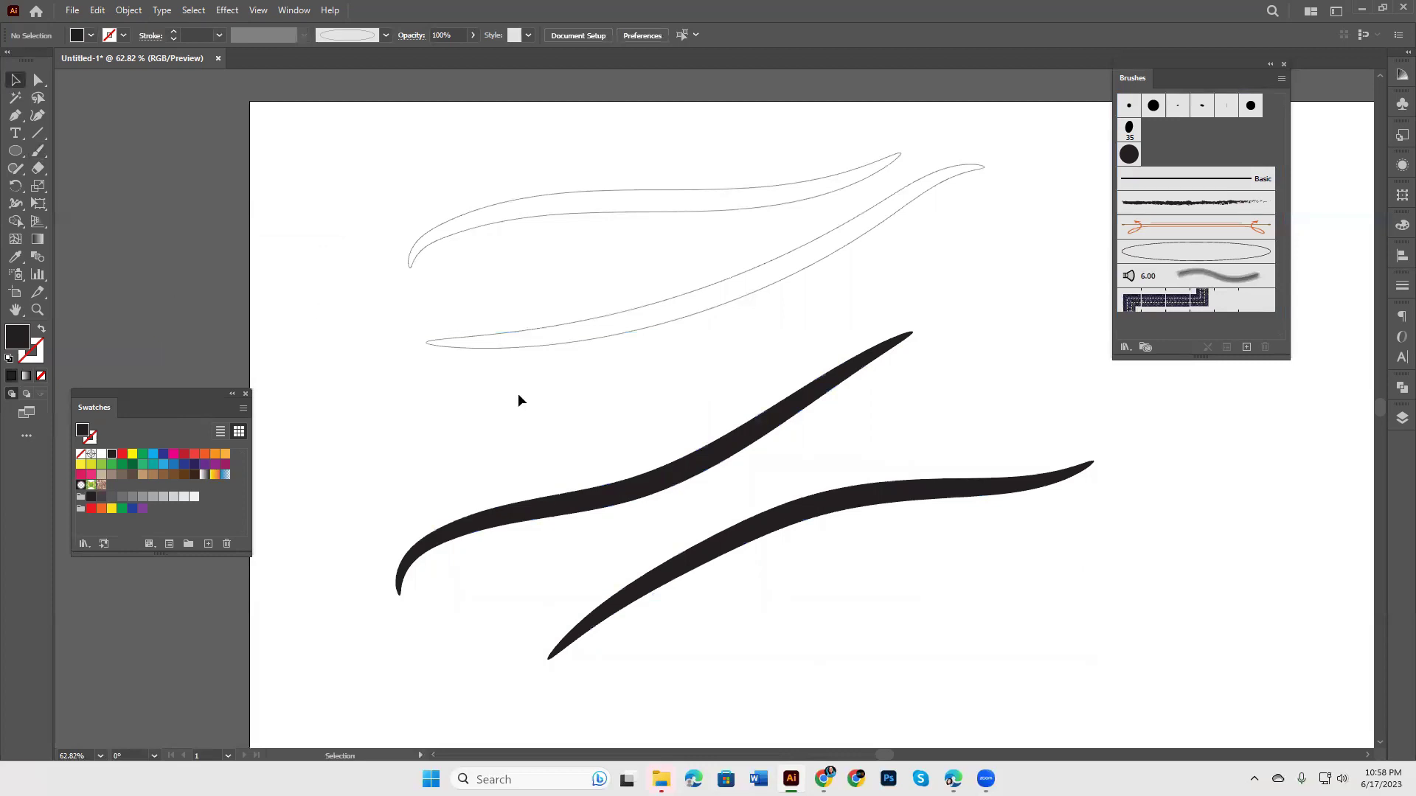
left_click_drag(437, 289, 536, 414)
left_click(388, 391)
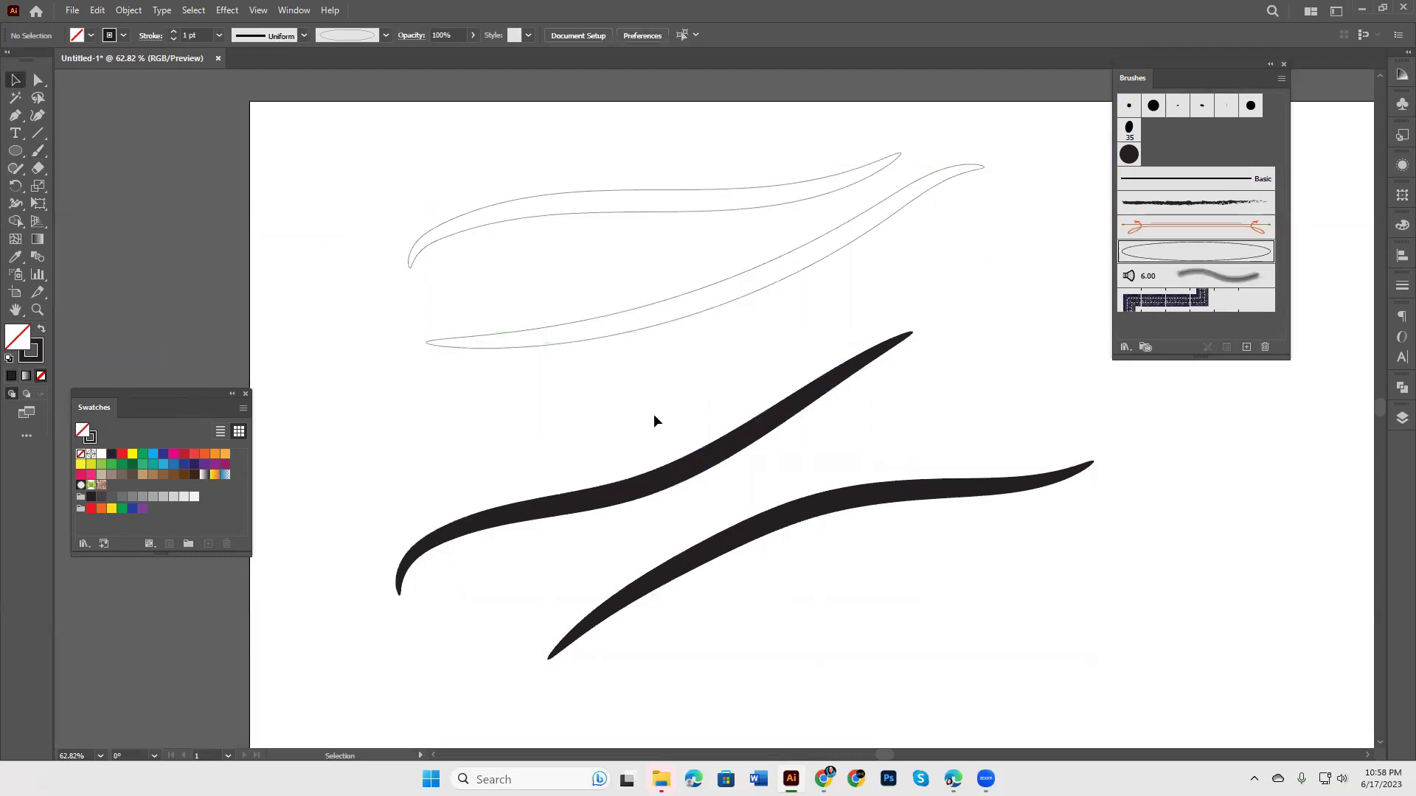
left_click_drag(560, 216, 824, 680)
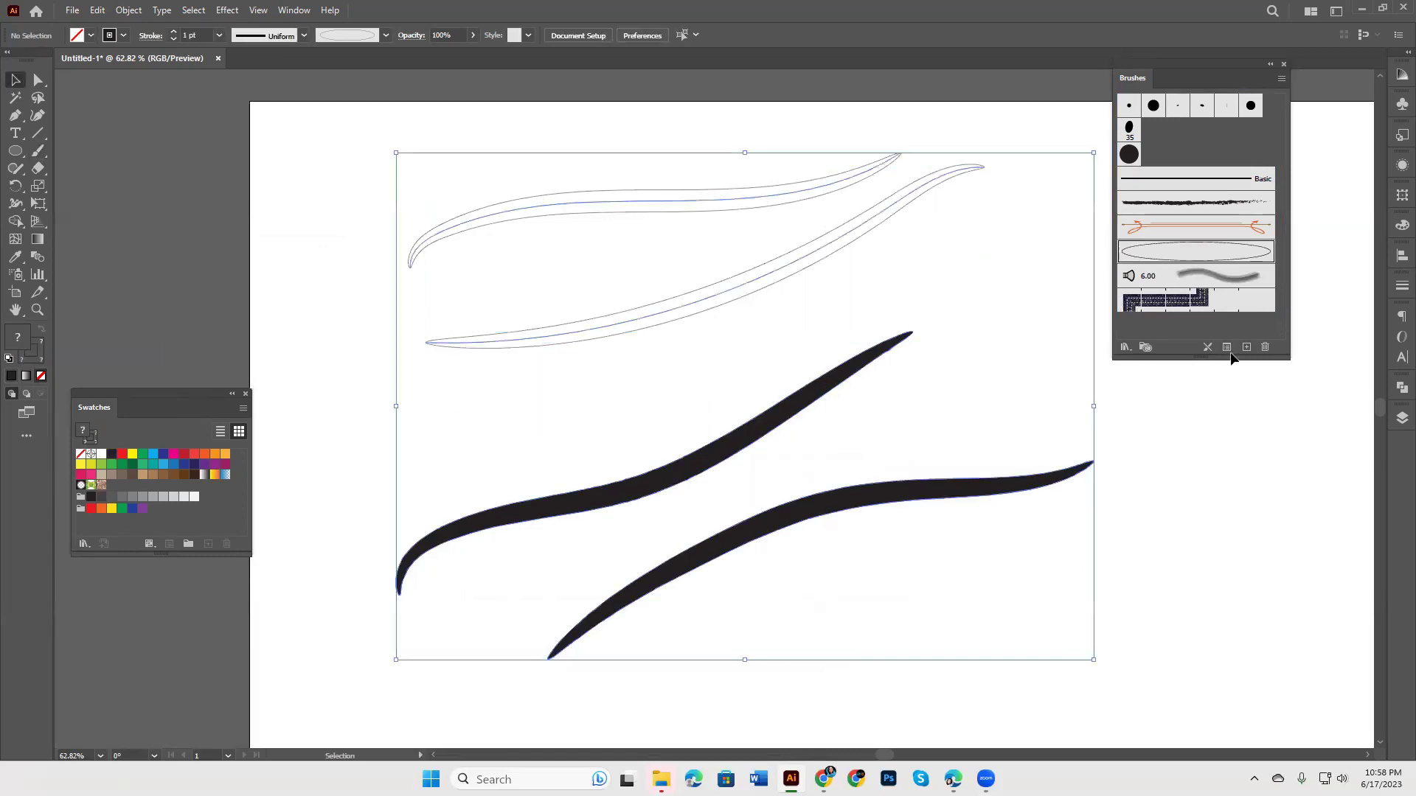
Step: Delete all four brush strokes from the artboard
key("Delete")
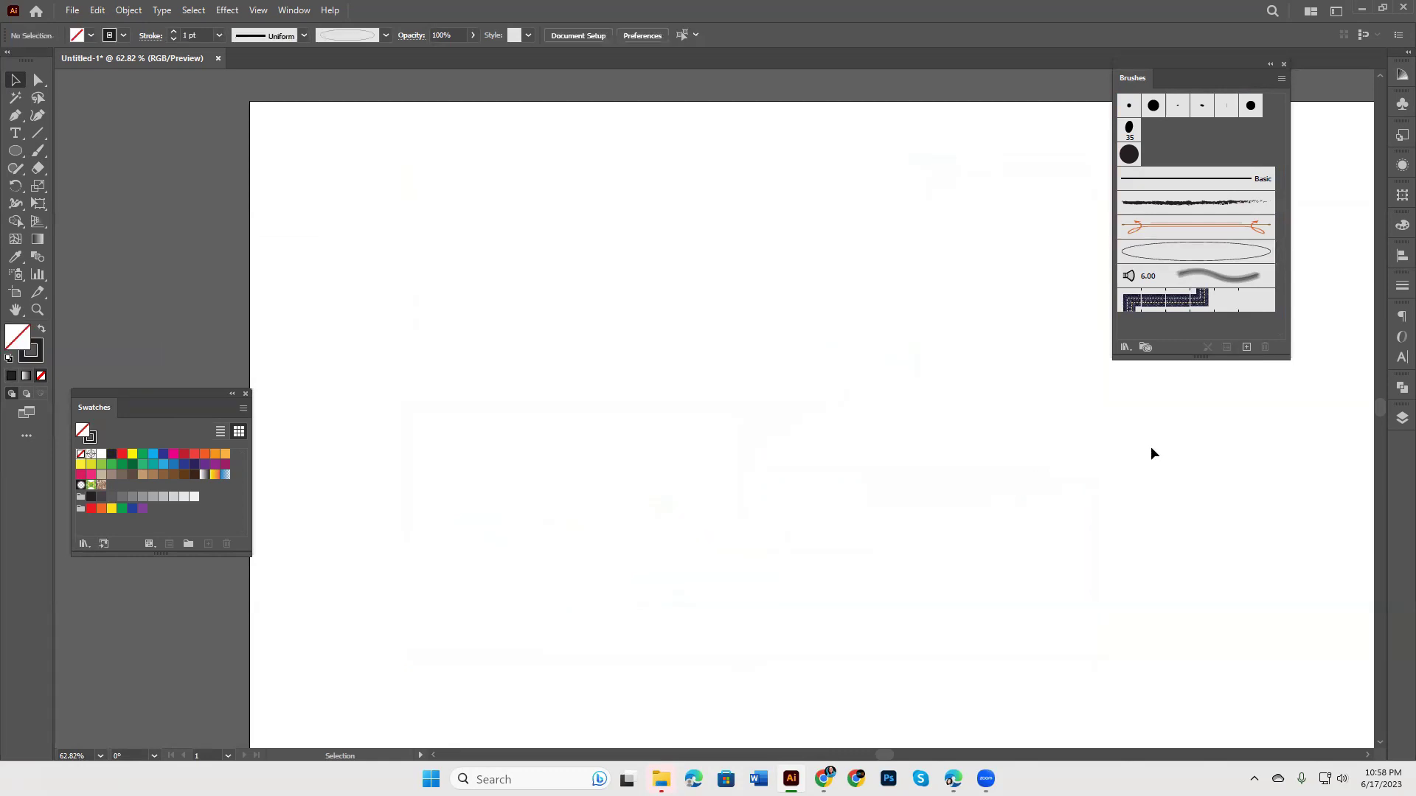
left_click(1247, 347)
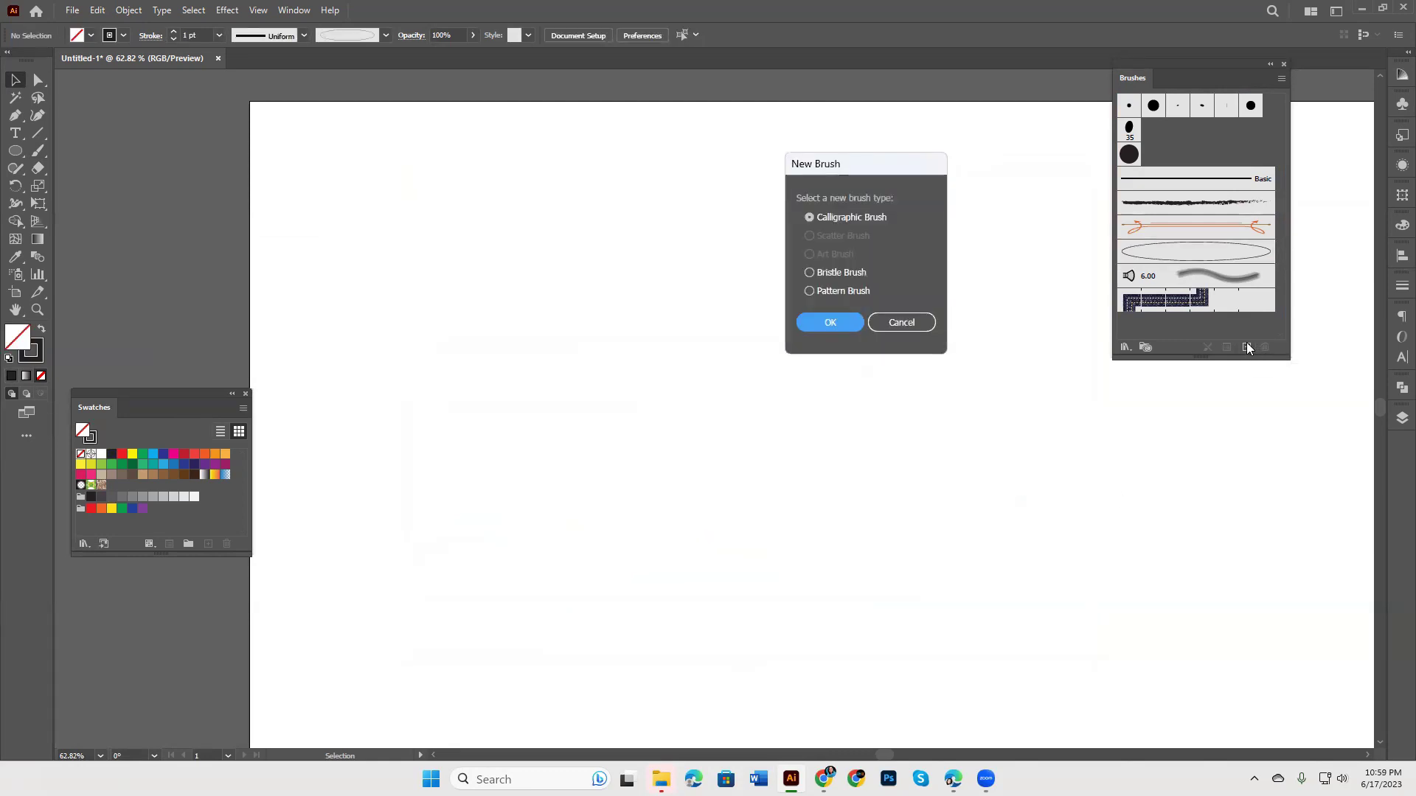
left_click(902, 325)
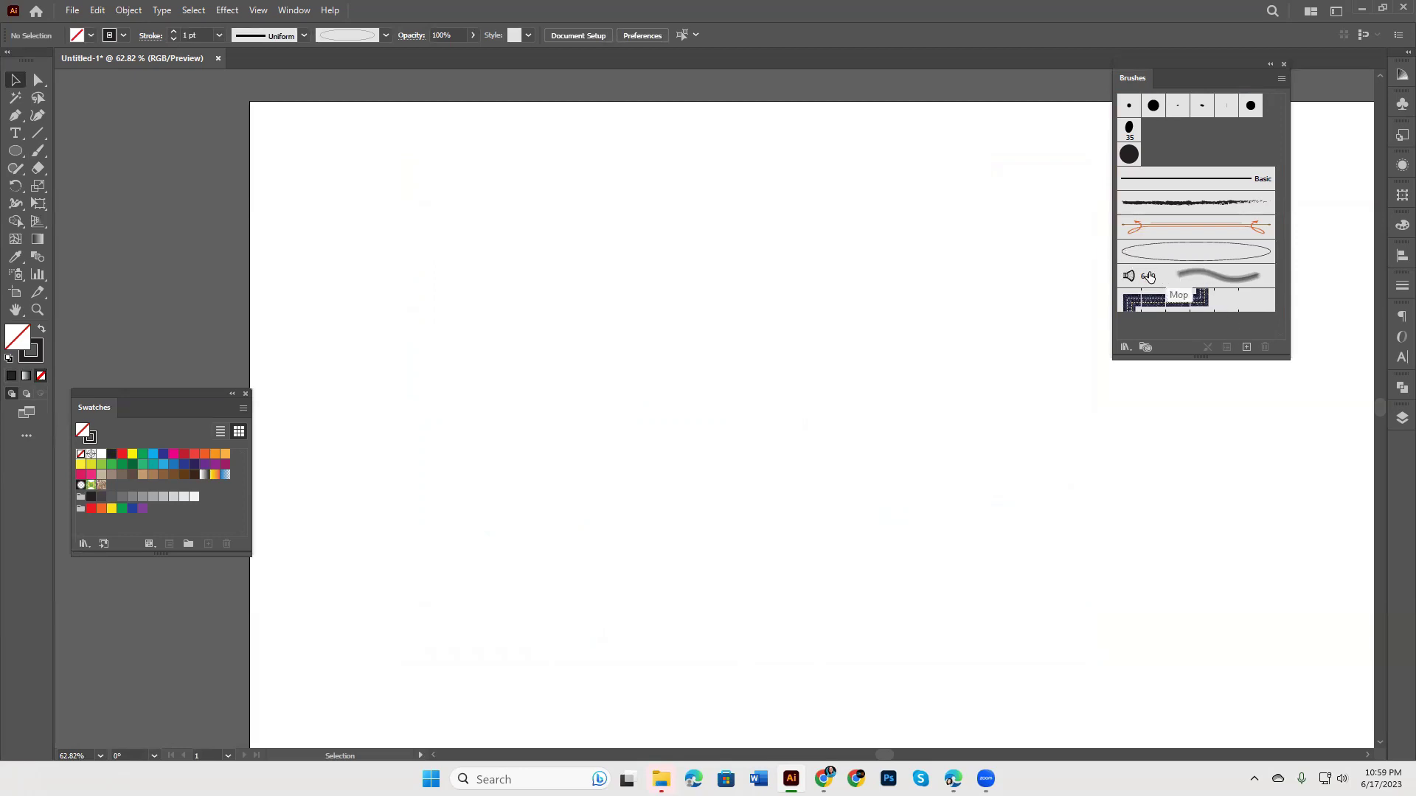
Step: Create a new bristle brush sized about 4.3 mm
left_click(1246, 346)
left_click(844, 272)
left_click(842, 325)
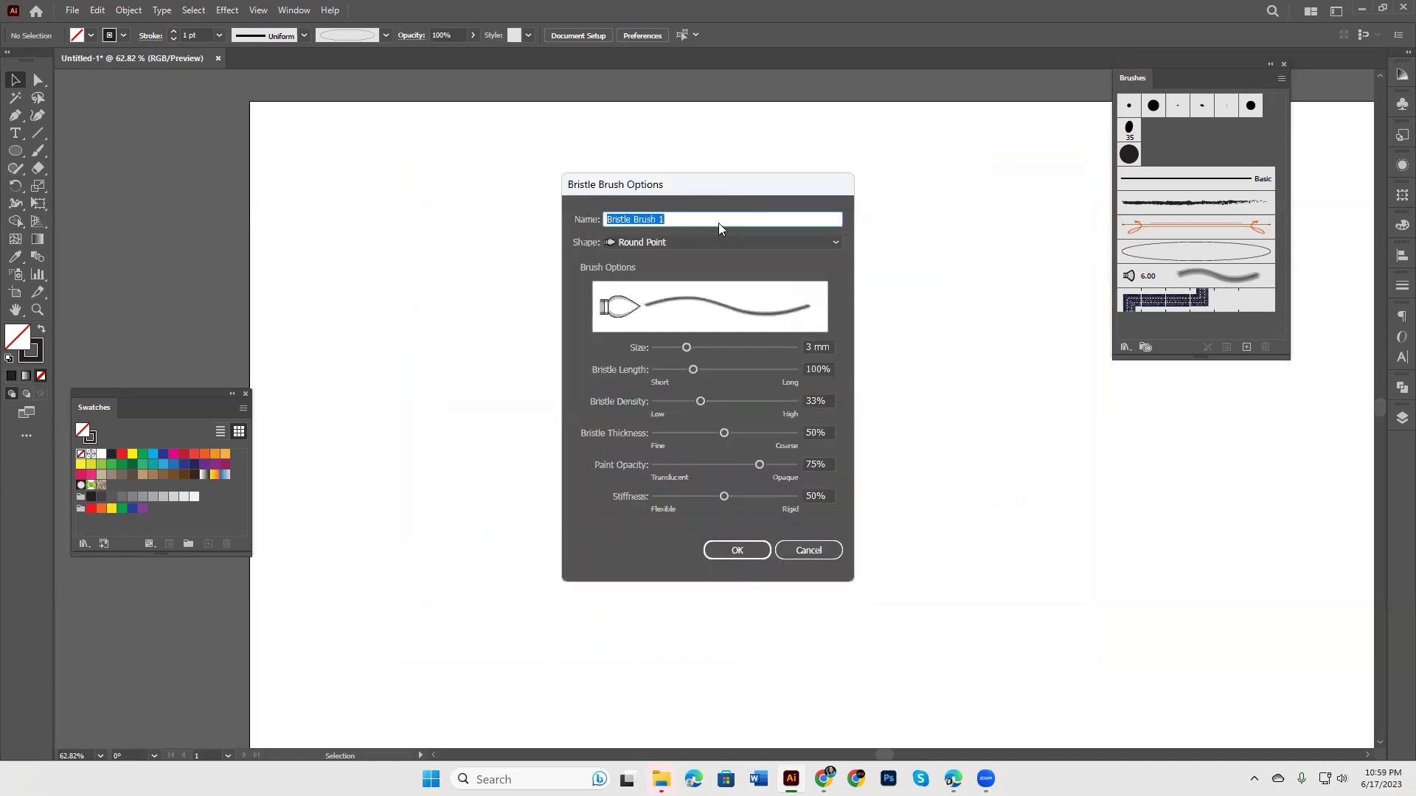
left_click_drag(712, 188, 1158, 133)
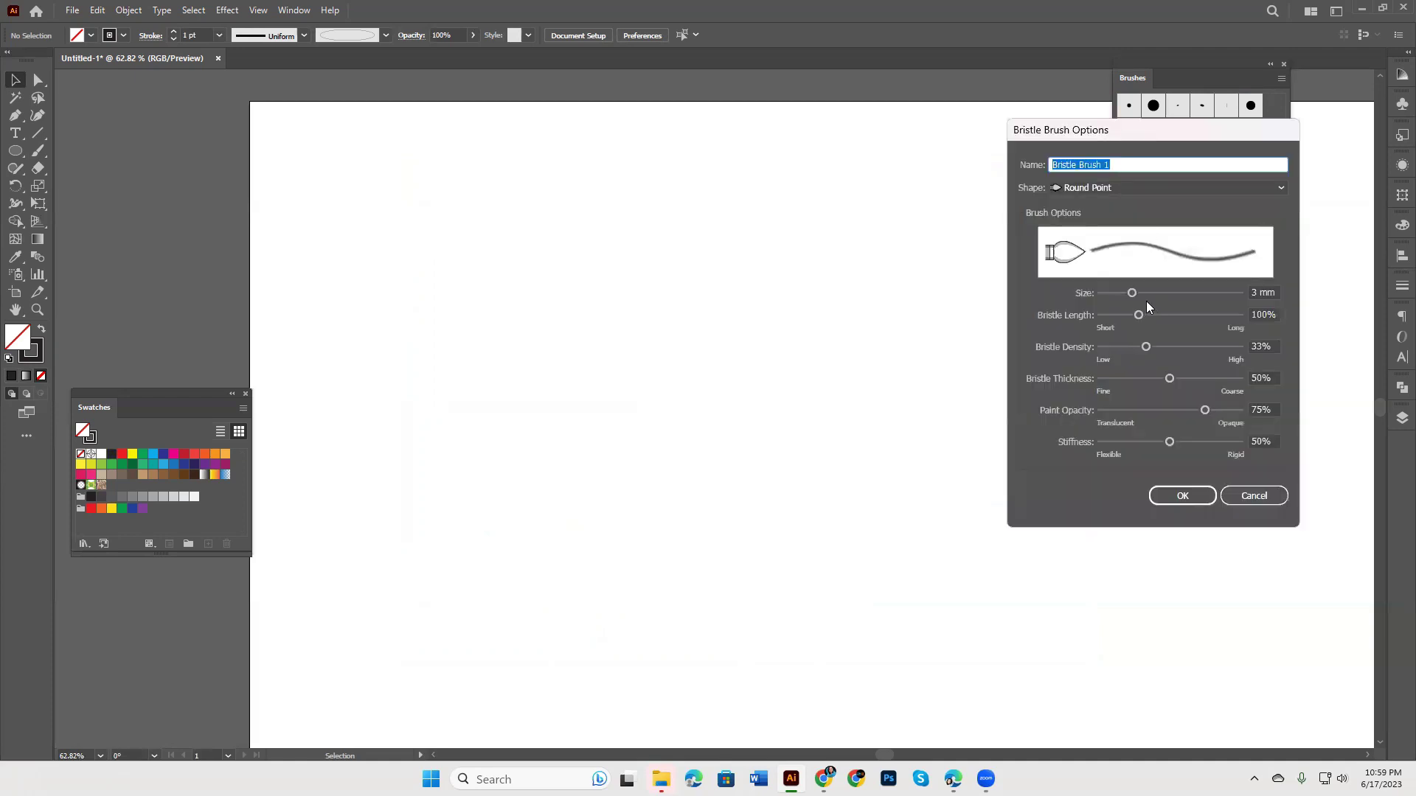
mouse_move(1133, 293)
left_mouse_down()
mouse_move(1153, 294)
mouse_move(1161, 315)
mouse_move(1150, 379)
mouse_move(1201, 442)
left_mouse_up()
left_click(1182, 495)
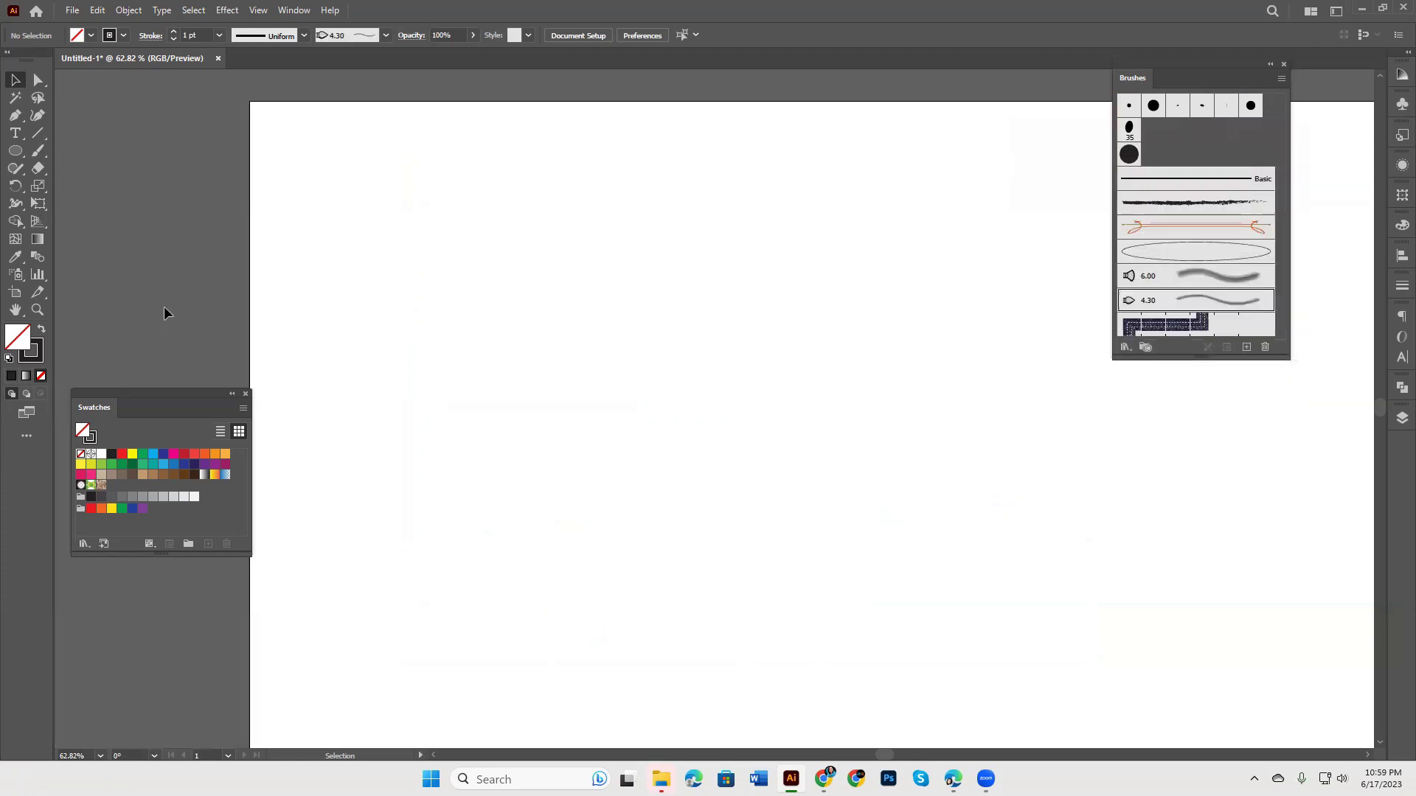
Step: Open the stroke Color Picker and dismiss it without applying a new colour
double_click(34, 359)
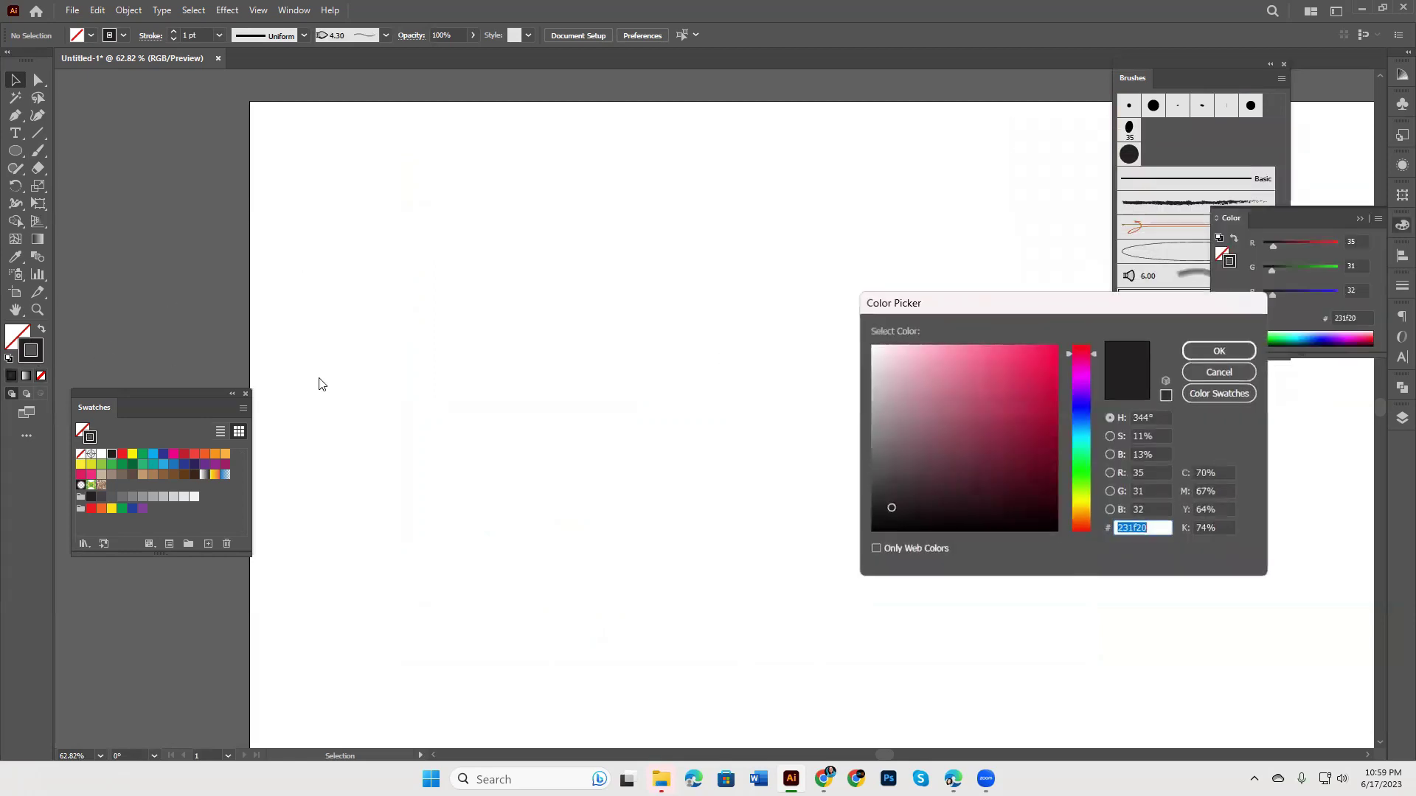
left_click(918, 432)
left_click(1220, 372)
Step: Paint six crossing mid-grey strokes with Bristle Brush 1, then marquee-select them all
left_click(38, 150)
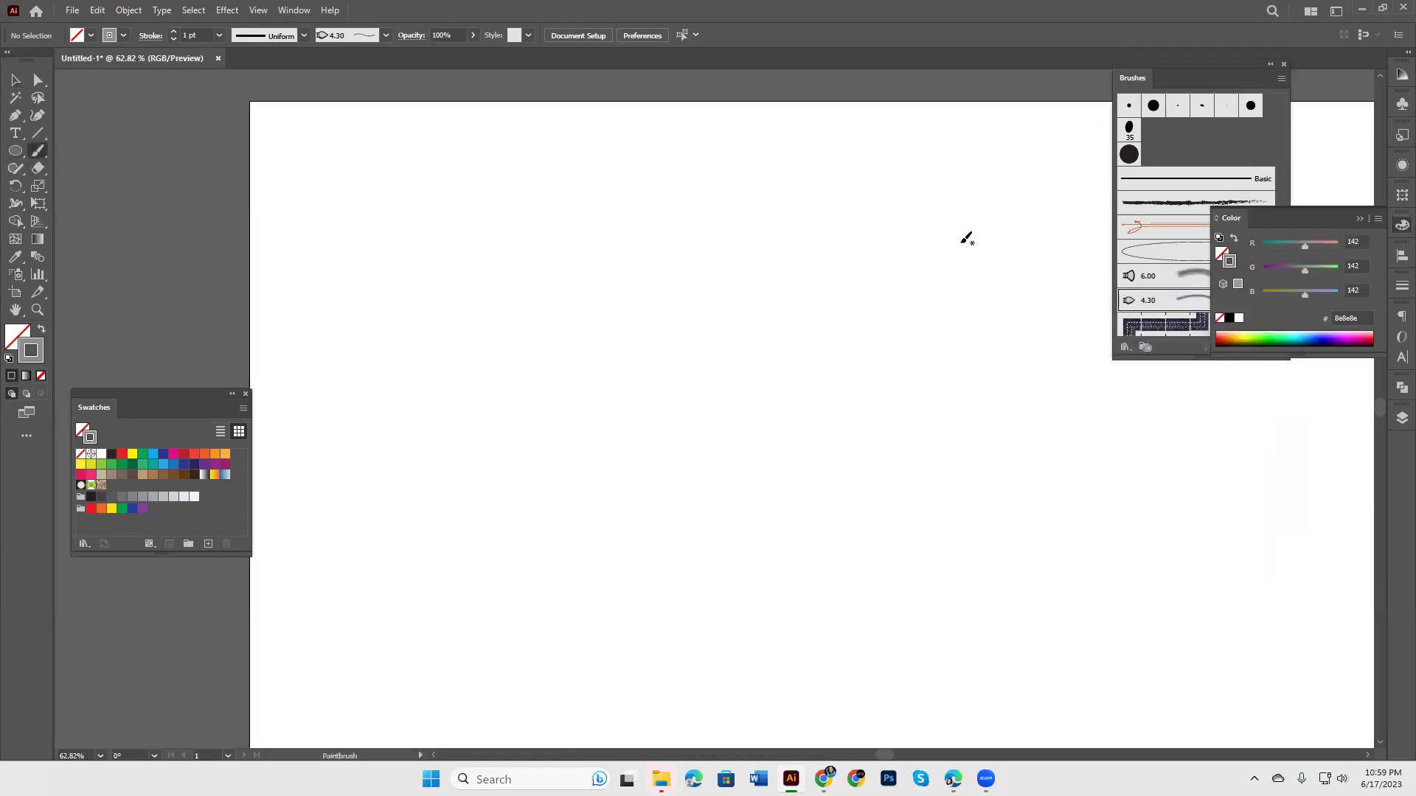
left_click_drag(978, 152, 968, 149)
left_click_drag(626, 447, 455, 429)
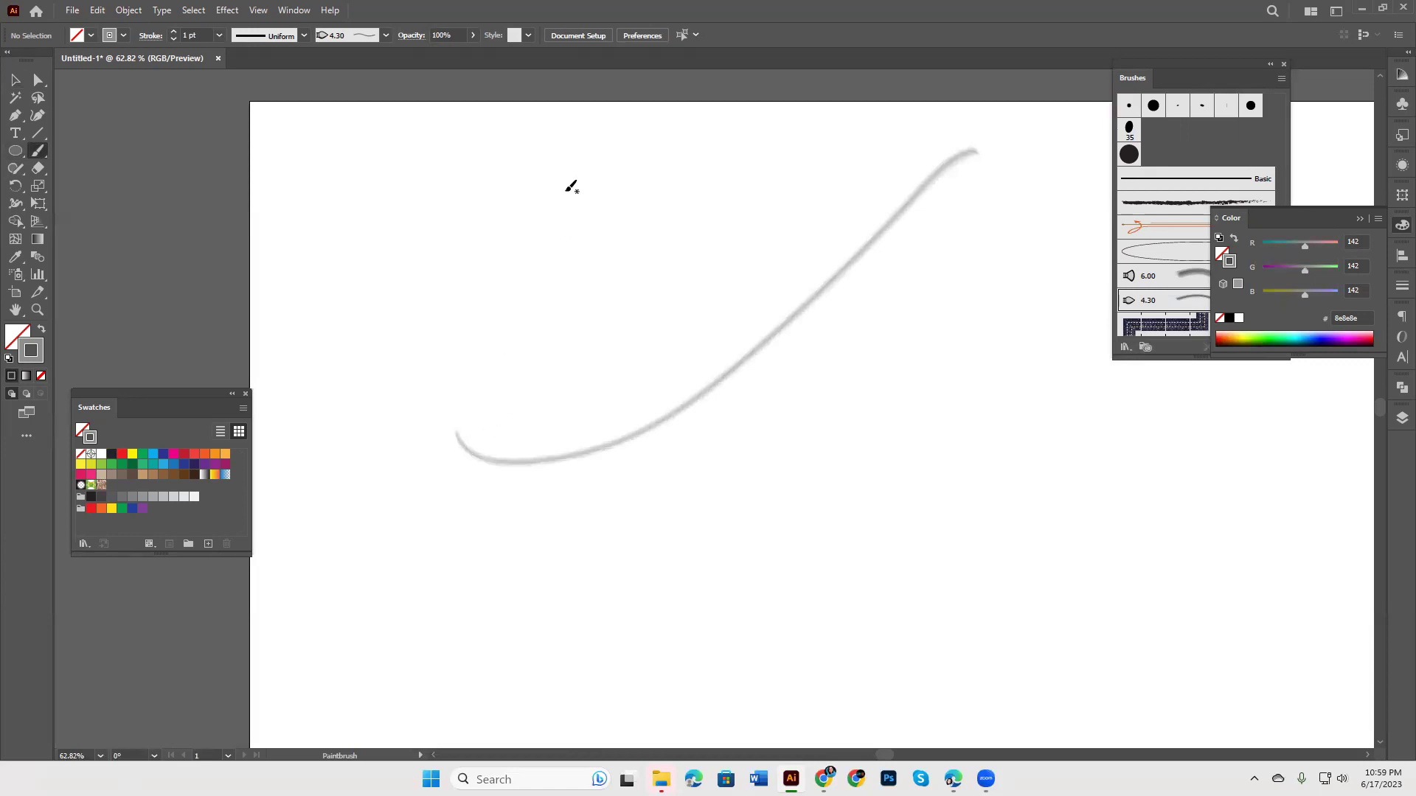
left_click_drag(559, 199, 815, 580)
left_click_drag(595, 152, 922, 631)
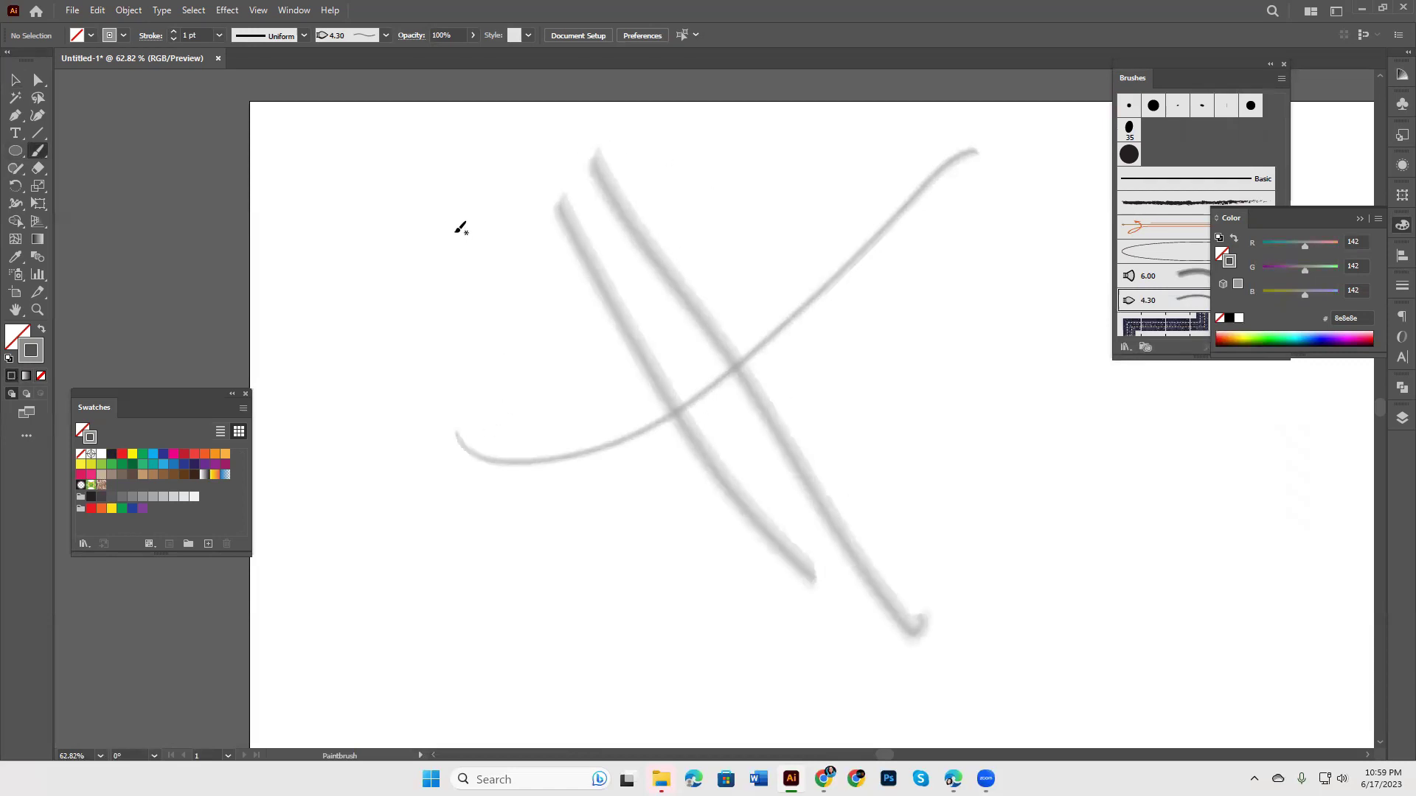
left_click_drag(455, 234, 940, 604)
left_click_drag(872, 109, 1098, 599)
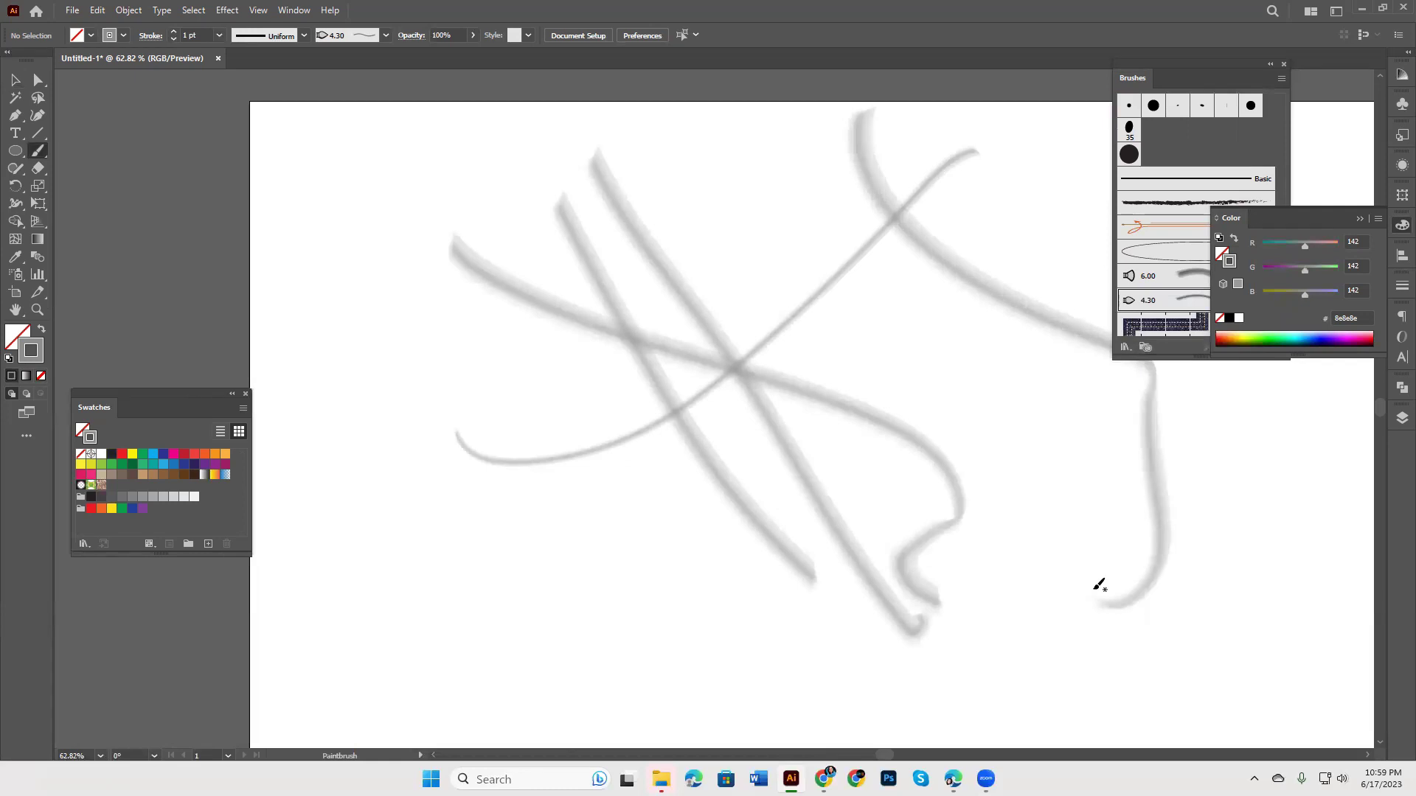
left_click(17, 84)
left_click_drag(404, 140, 1010, 489)
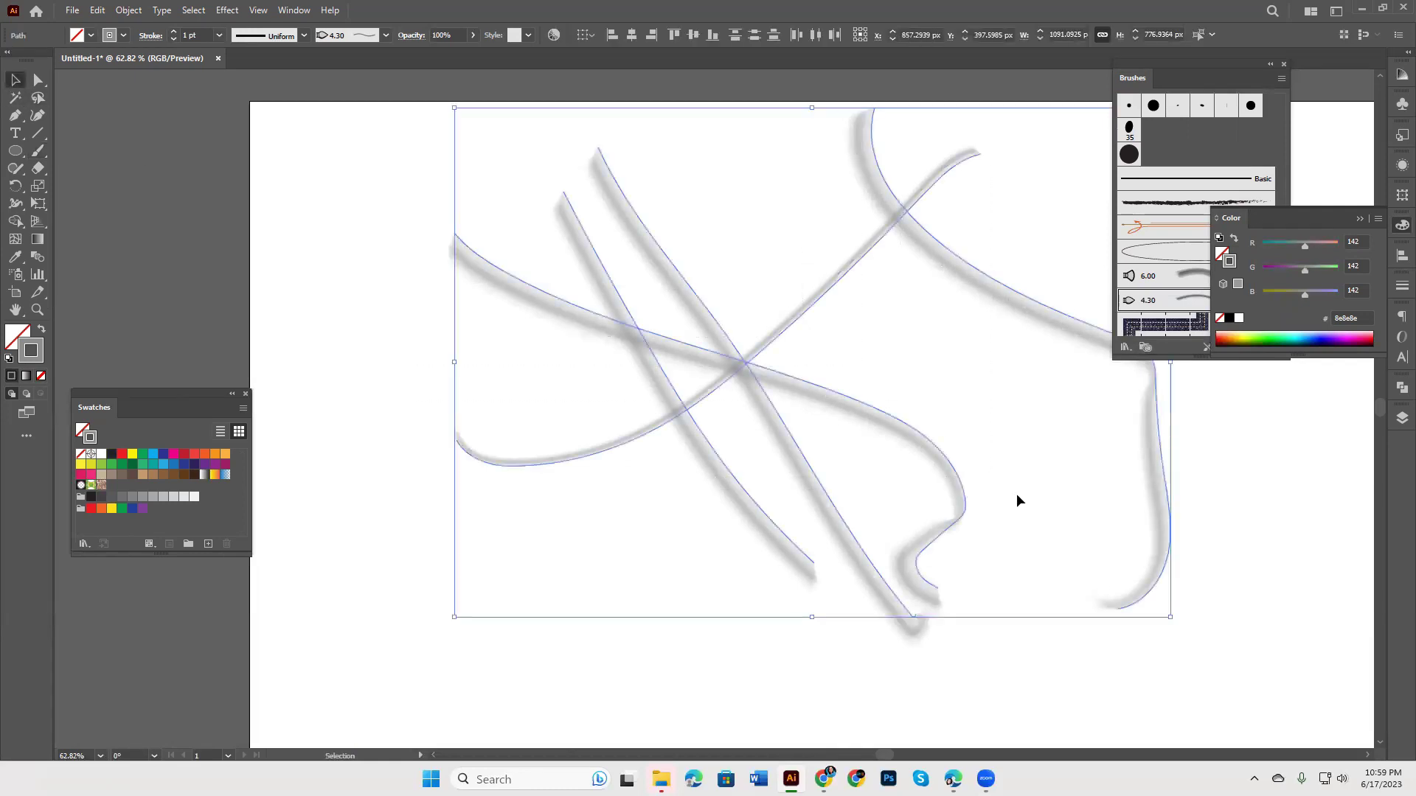
Step: Delete the grey test strokes, enlarge and reposition the Brushes panel, and start a new brush
left_click(1360, 220)
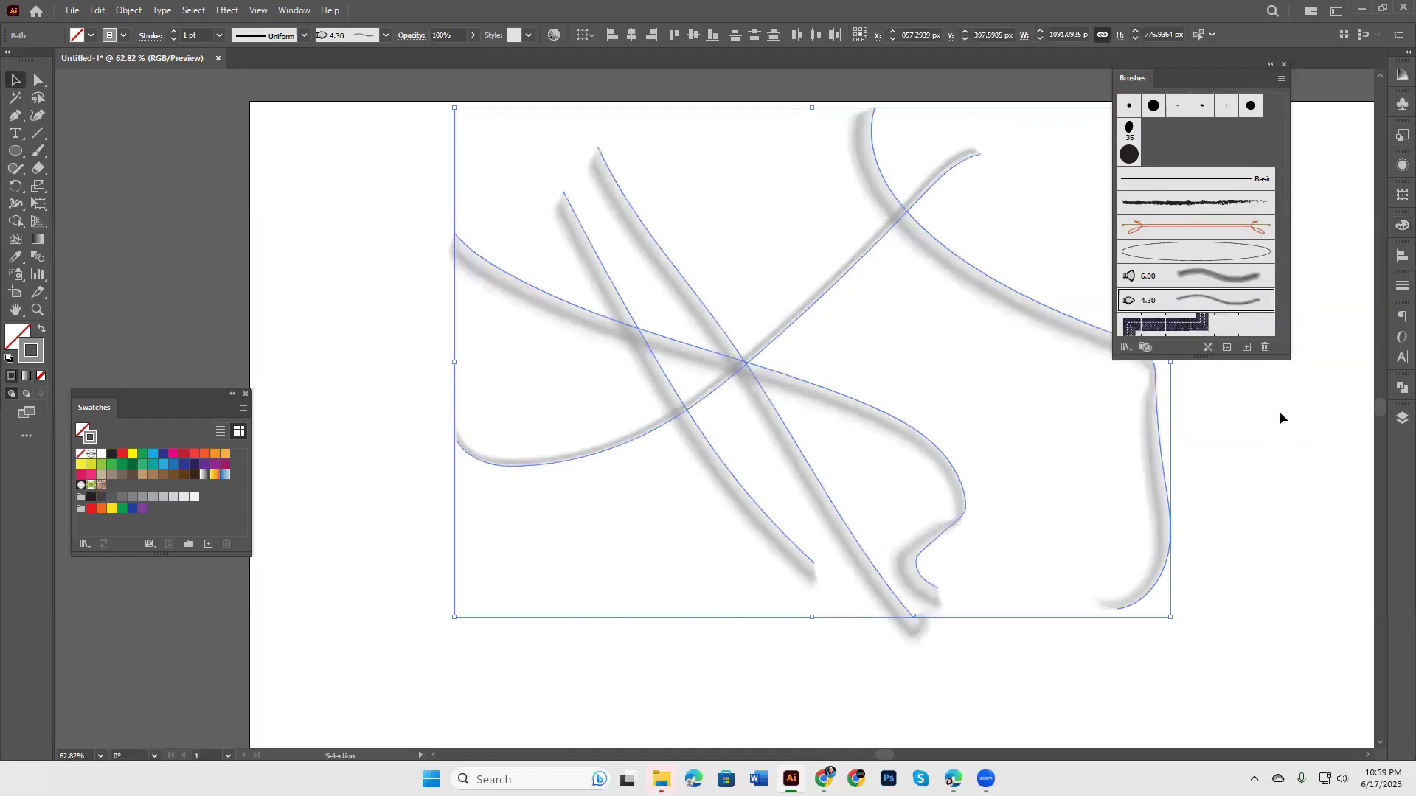
key("Delete")
left_click_drag(1234, 358, 1236, 484)
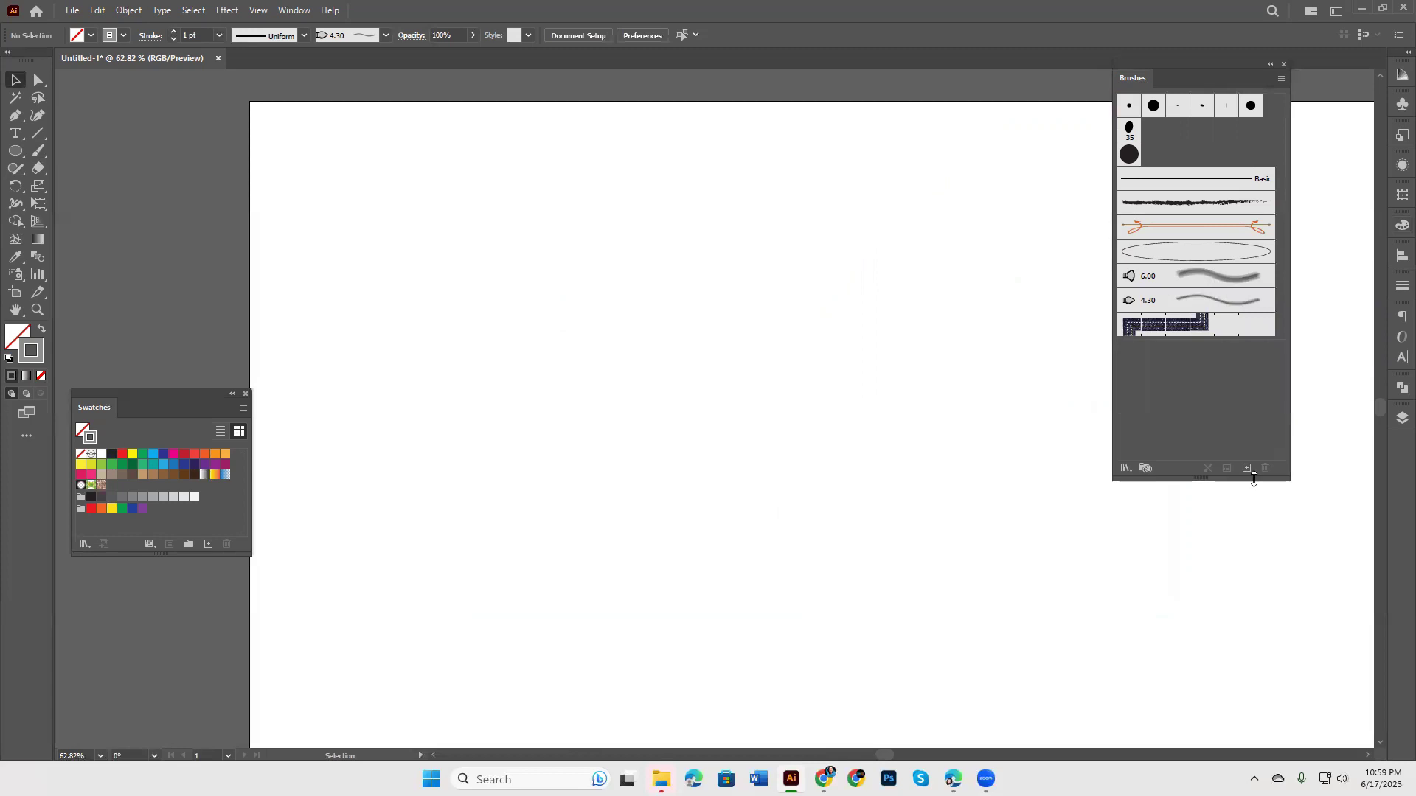
left_click_drag(1202, 63, 1280, 75)
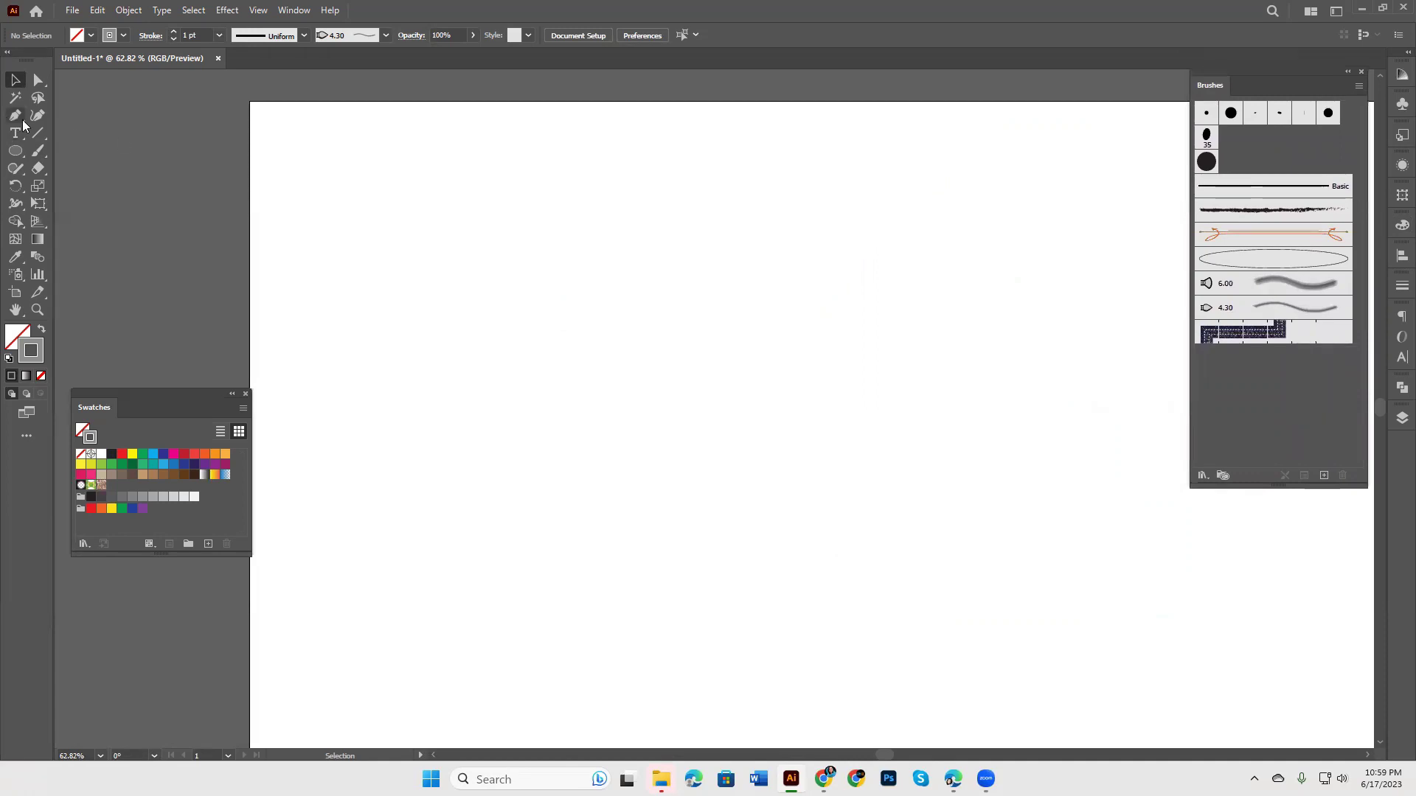
left_click_drag(833, 309, 718, 266)
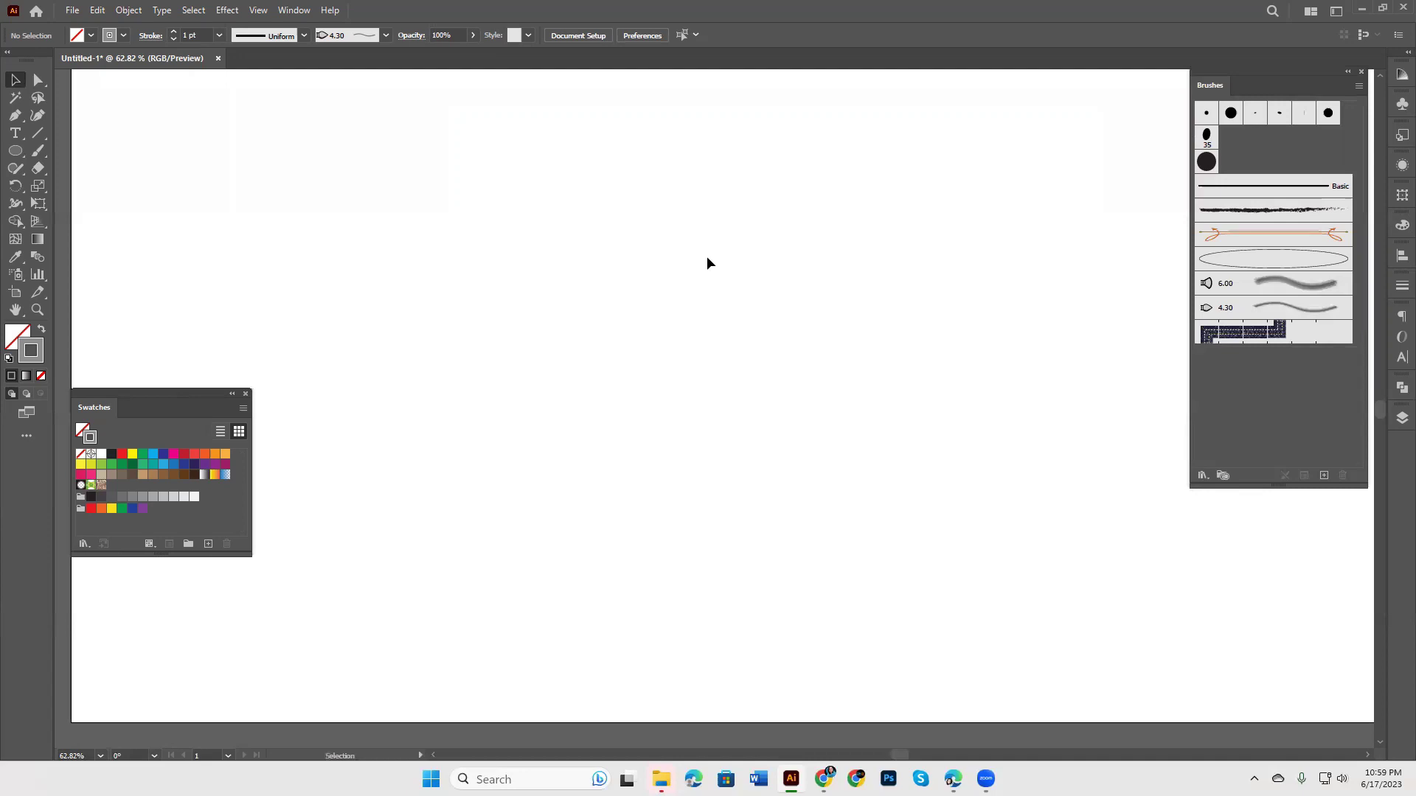
left_click(1327, 478)
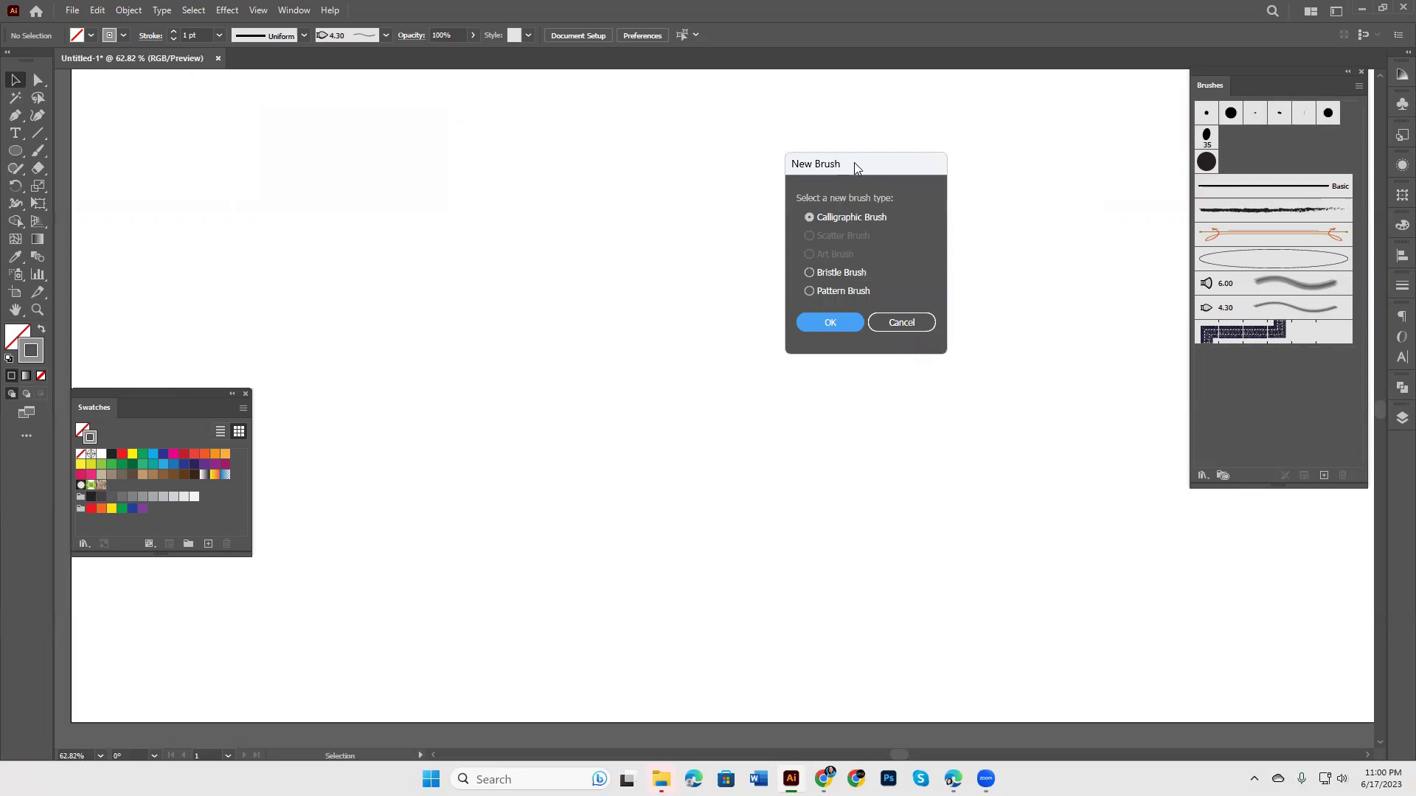
Step: Move the New Brush dialog aside, leaving Calligraphic Brush as the chosen type
left_click_drag(855, 165, 928, 180)
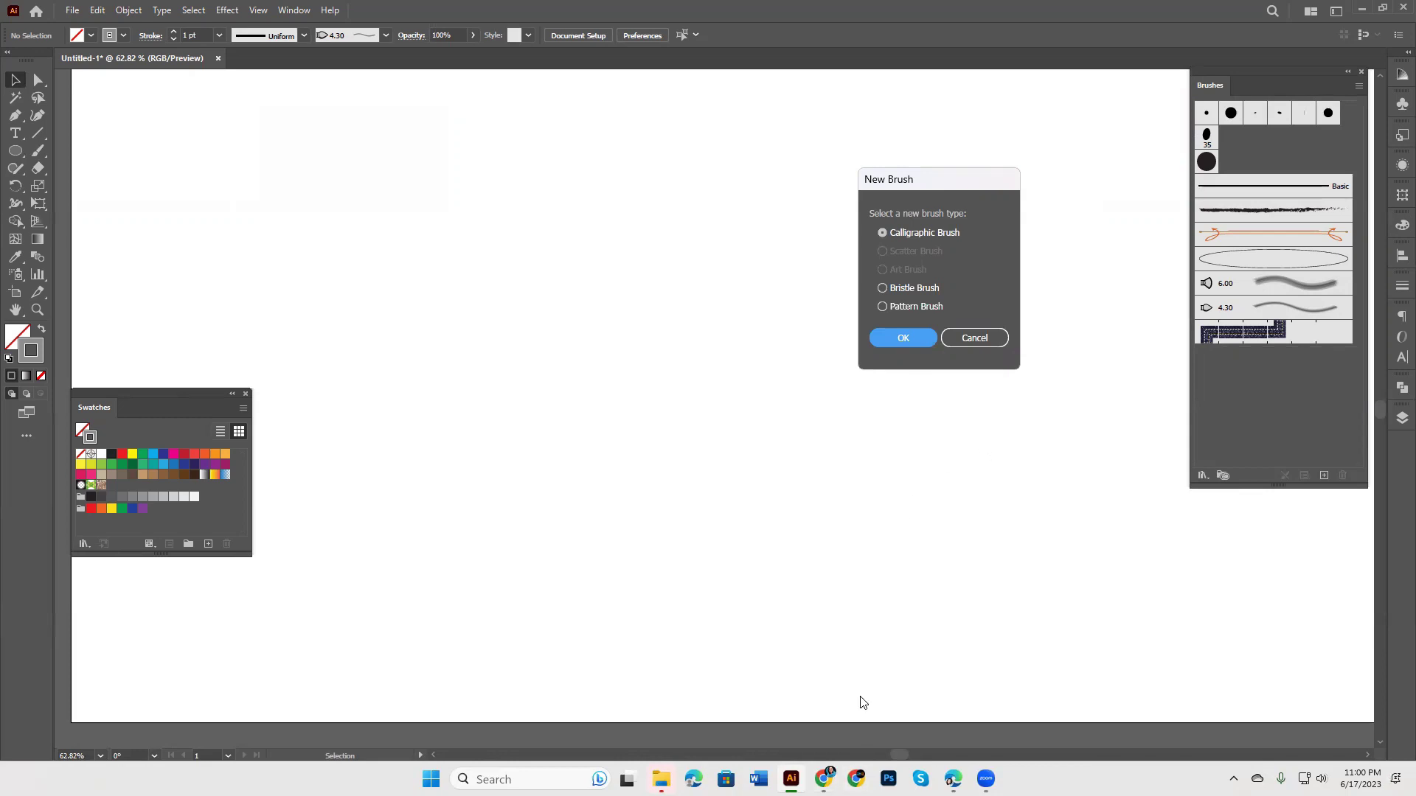
Step: Bring Chrome forward and switch the Fiverr account from seller to buyer mode
left_click(824, 779)
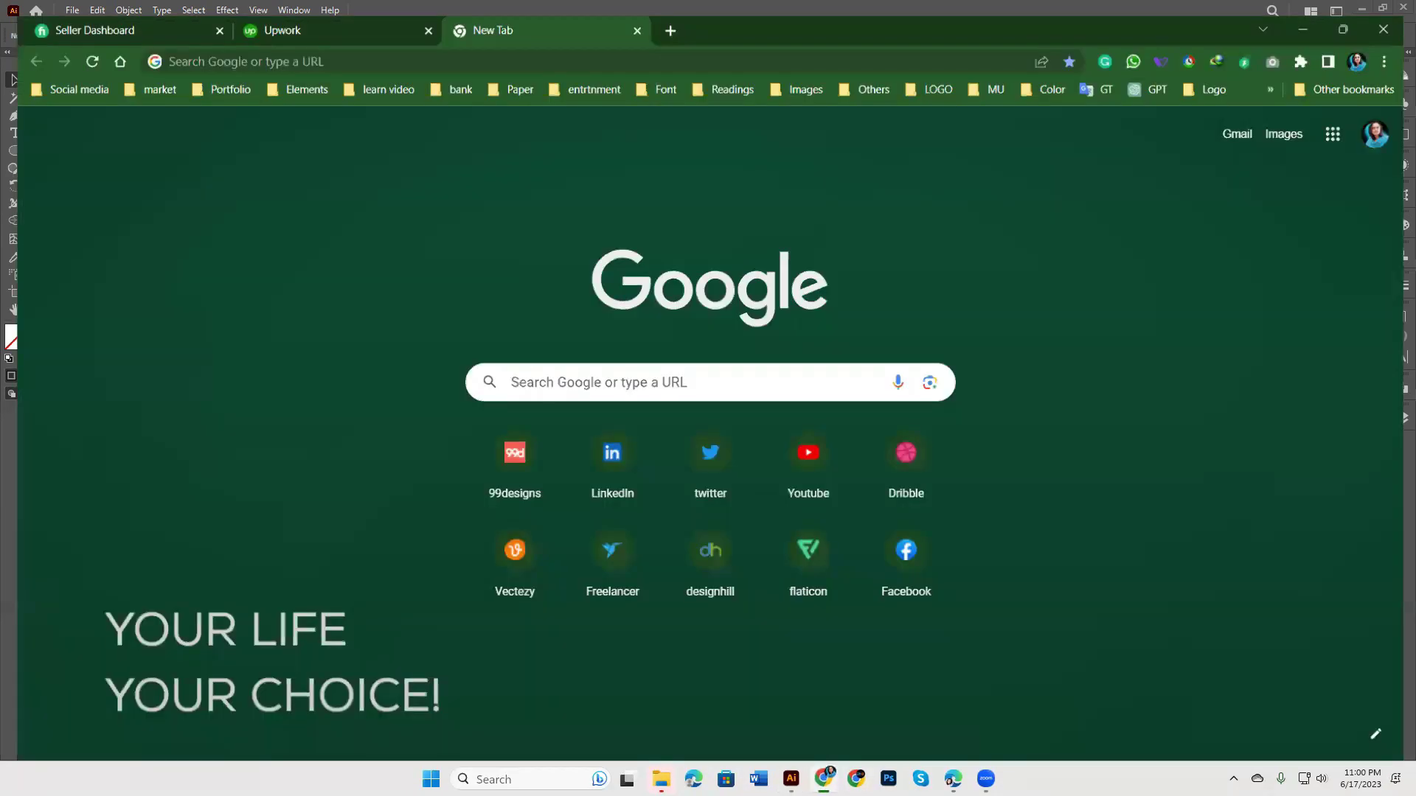
left_click(92, 5)
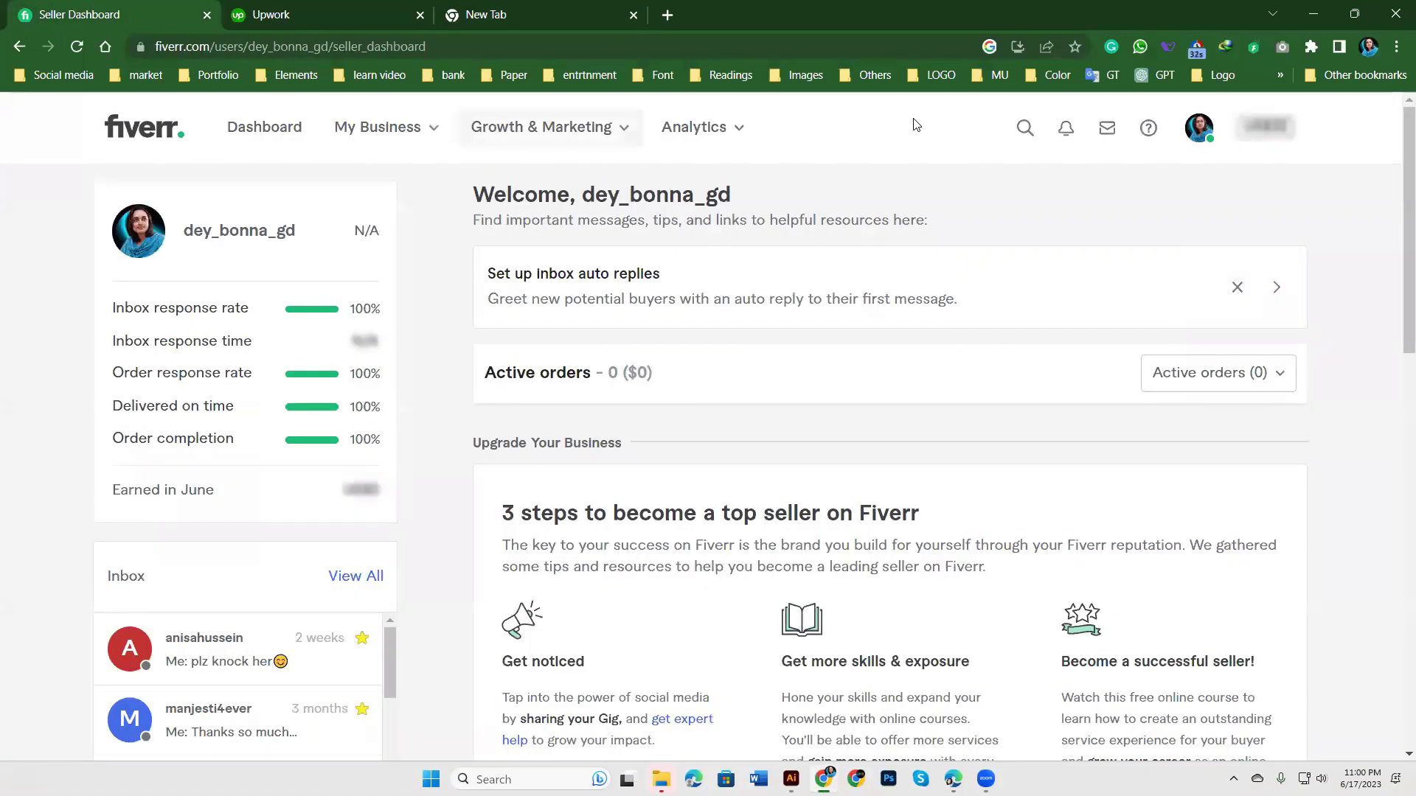
left_click(1195, 132)
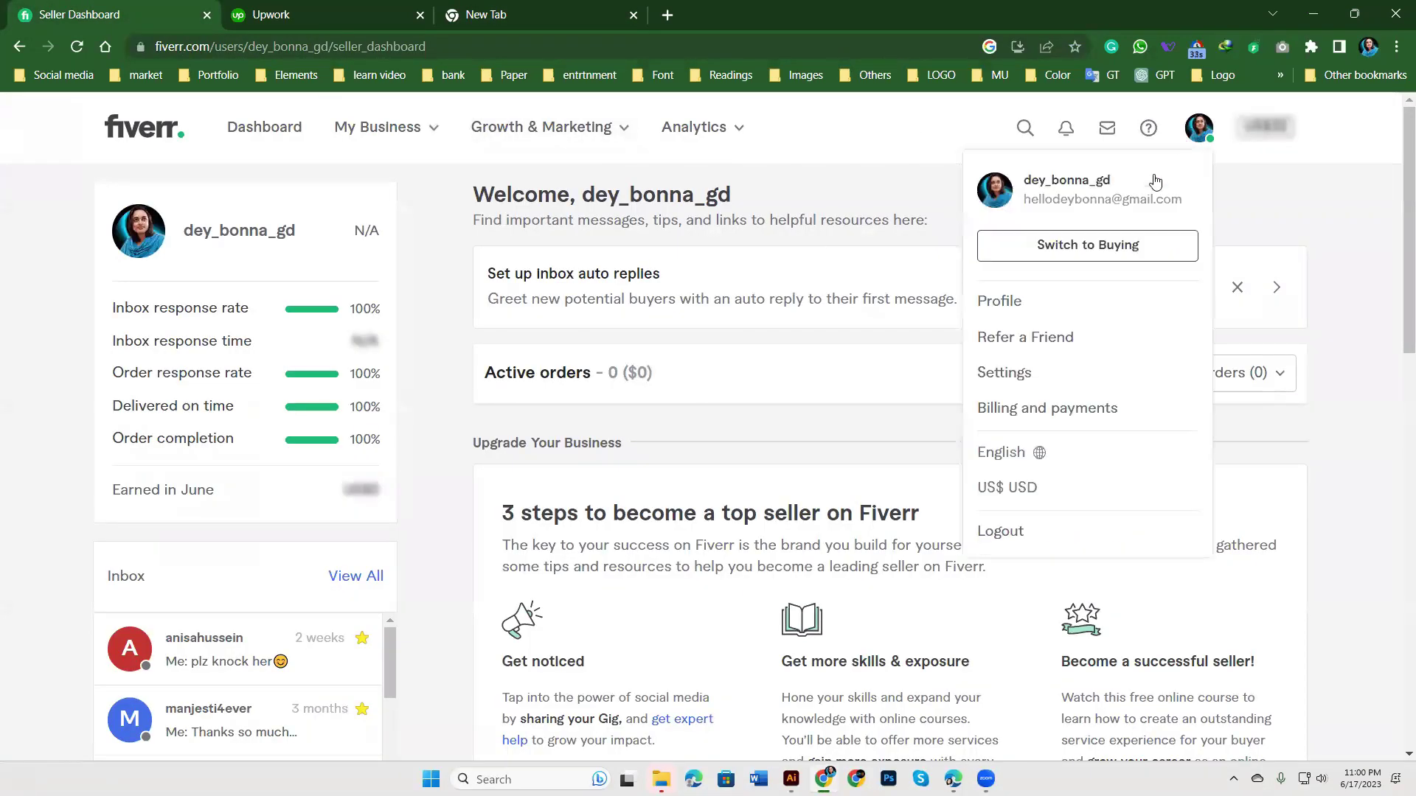
left_click(1085, 251)
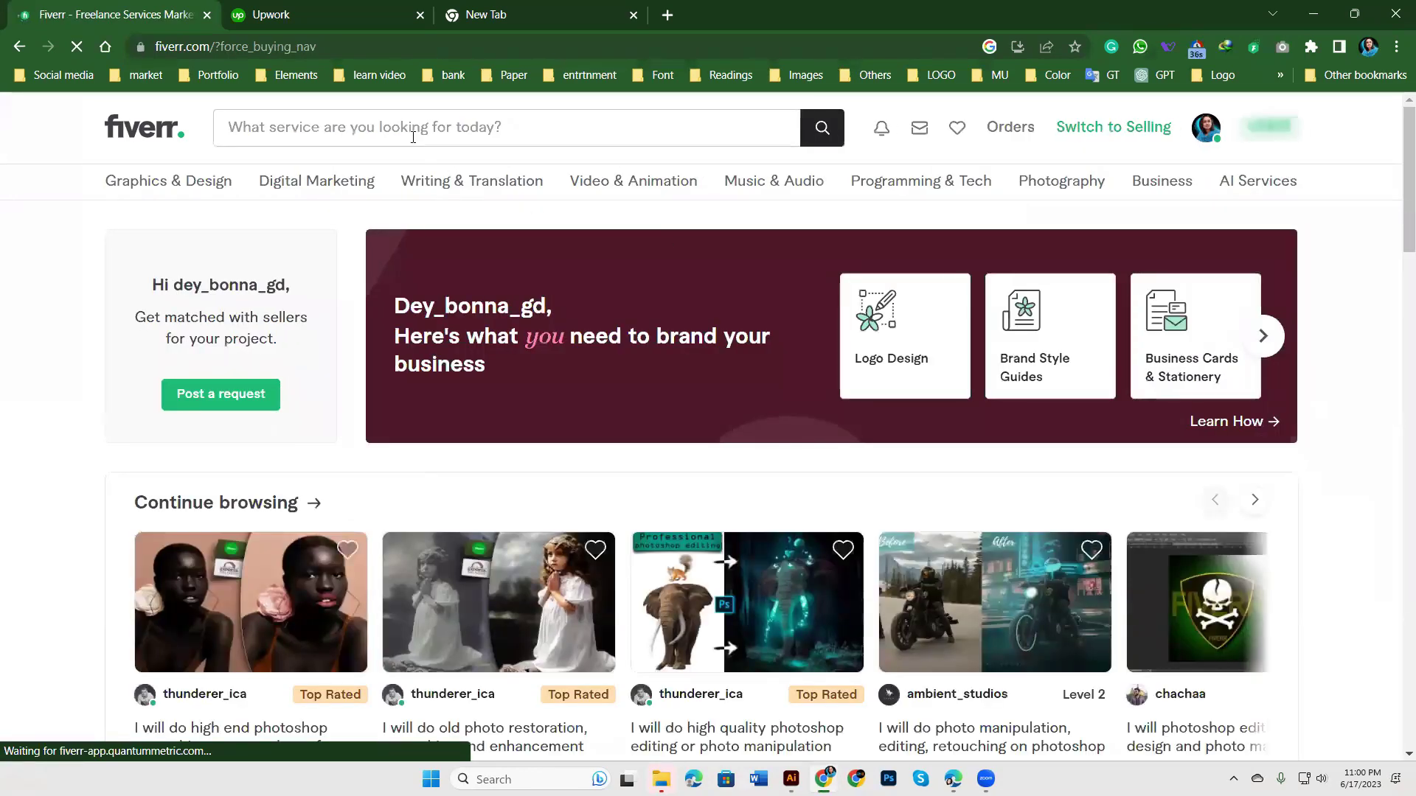
Step: Search Fiverr for 'illustration' services
left_click(410, 127)
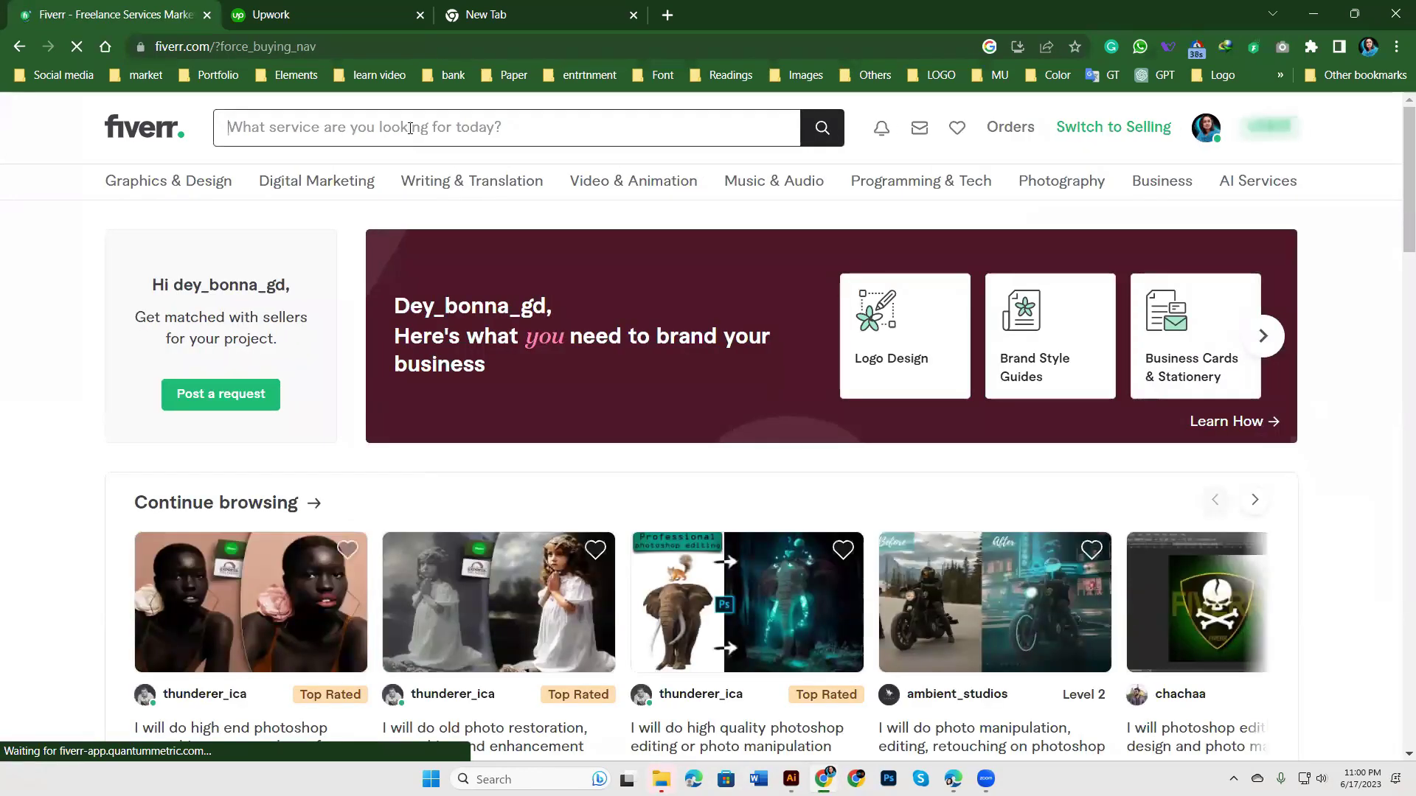
type("illustra")
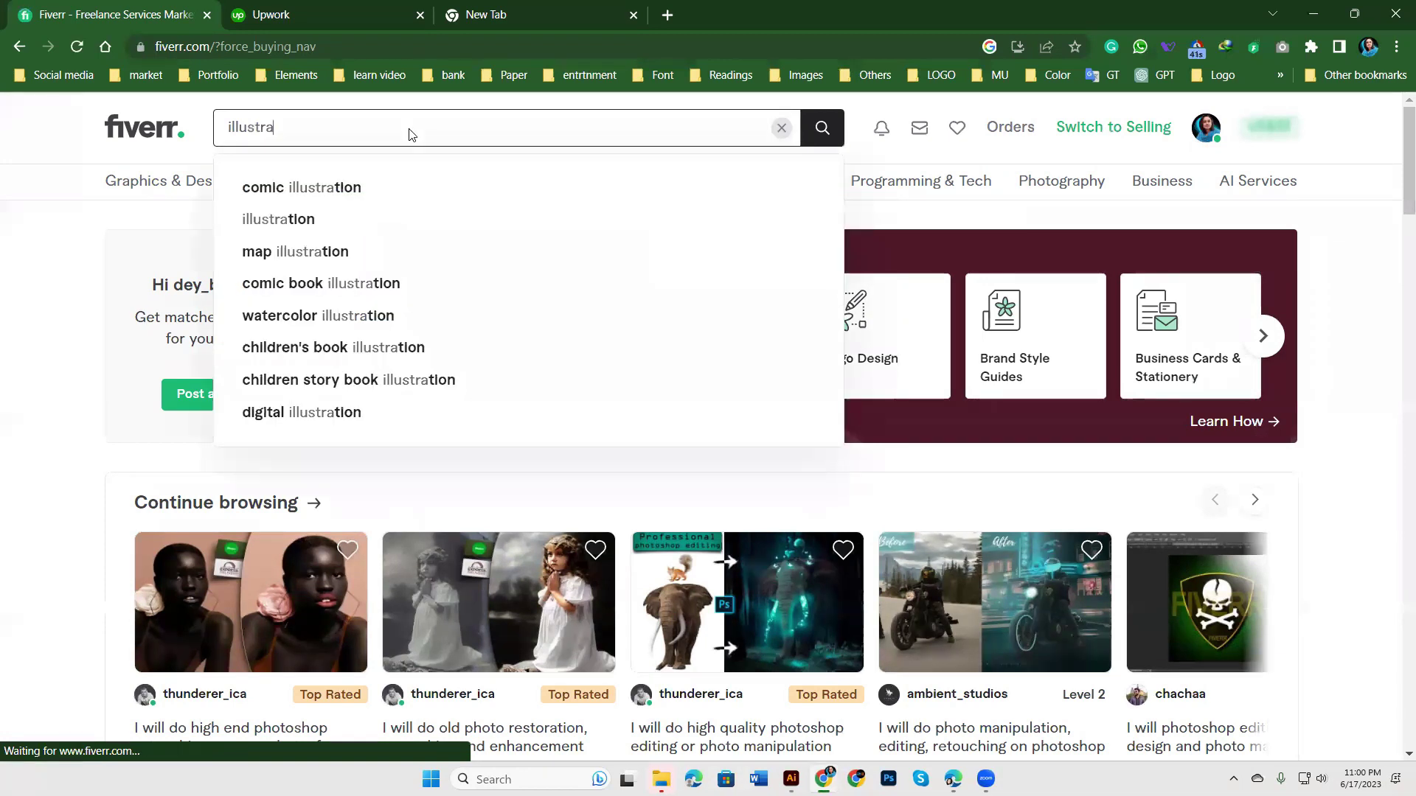
type("tion")
key("Return")
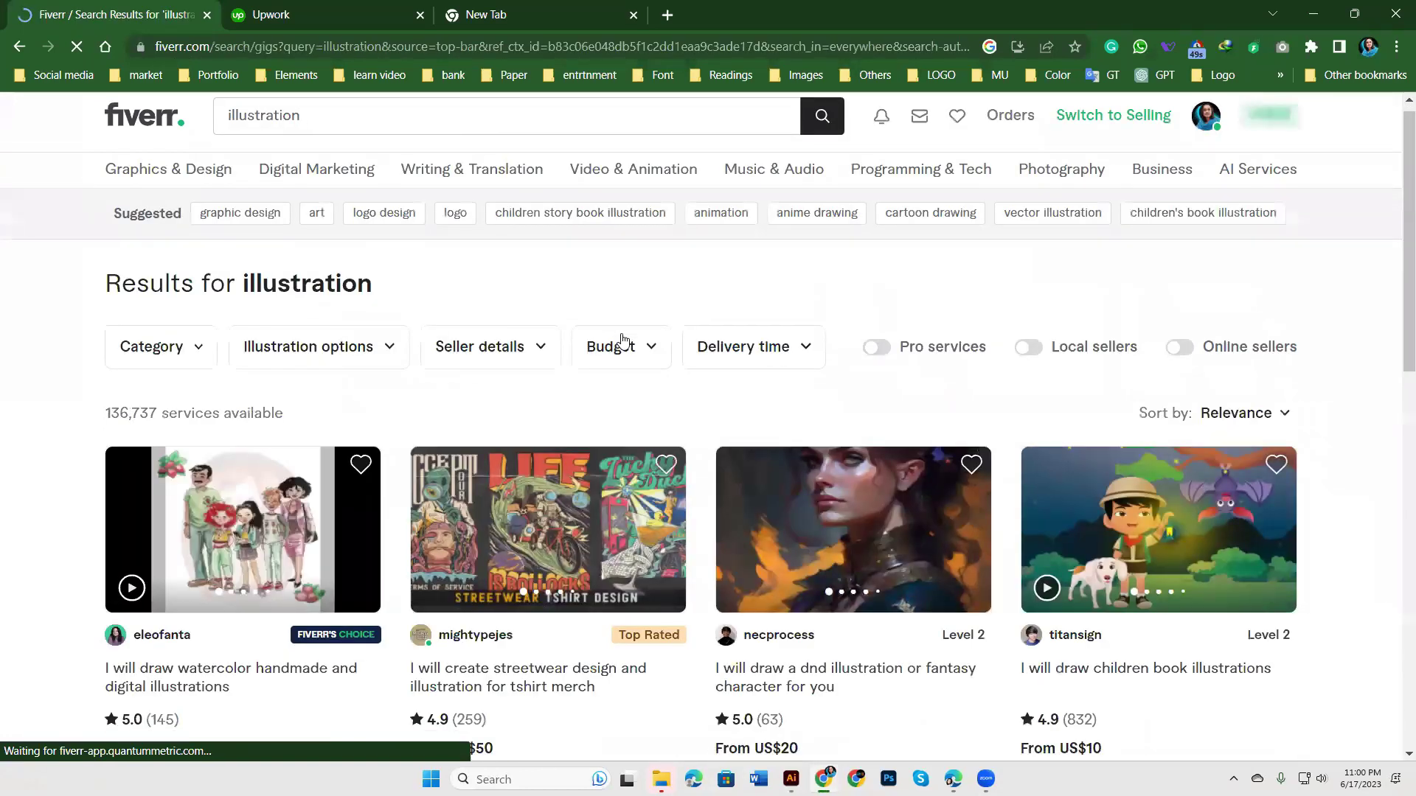
Step: Open the watercolor, children book, dnd character, line art and whale gigs in tabs, then view the children book gig
scroll(620, 342, "down", 2)
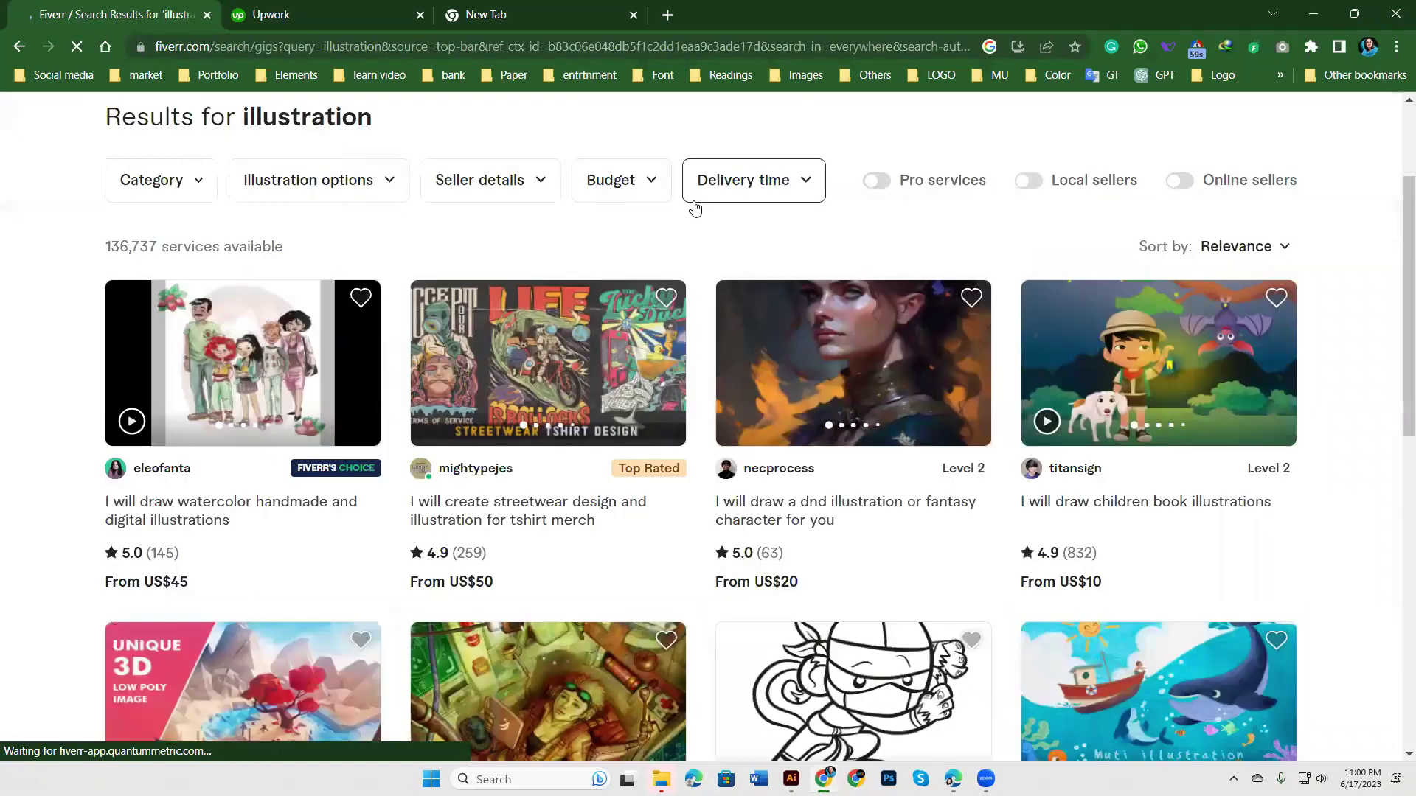
middle_click(180, 526)
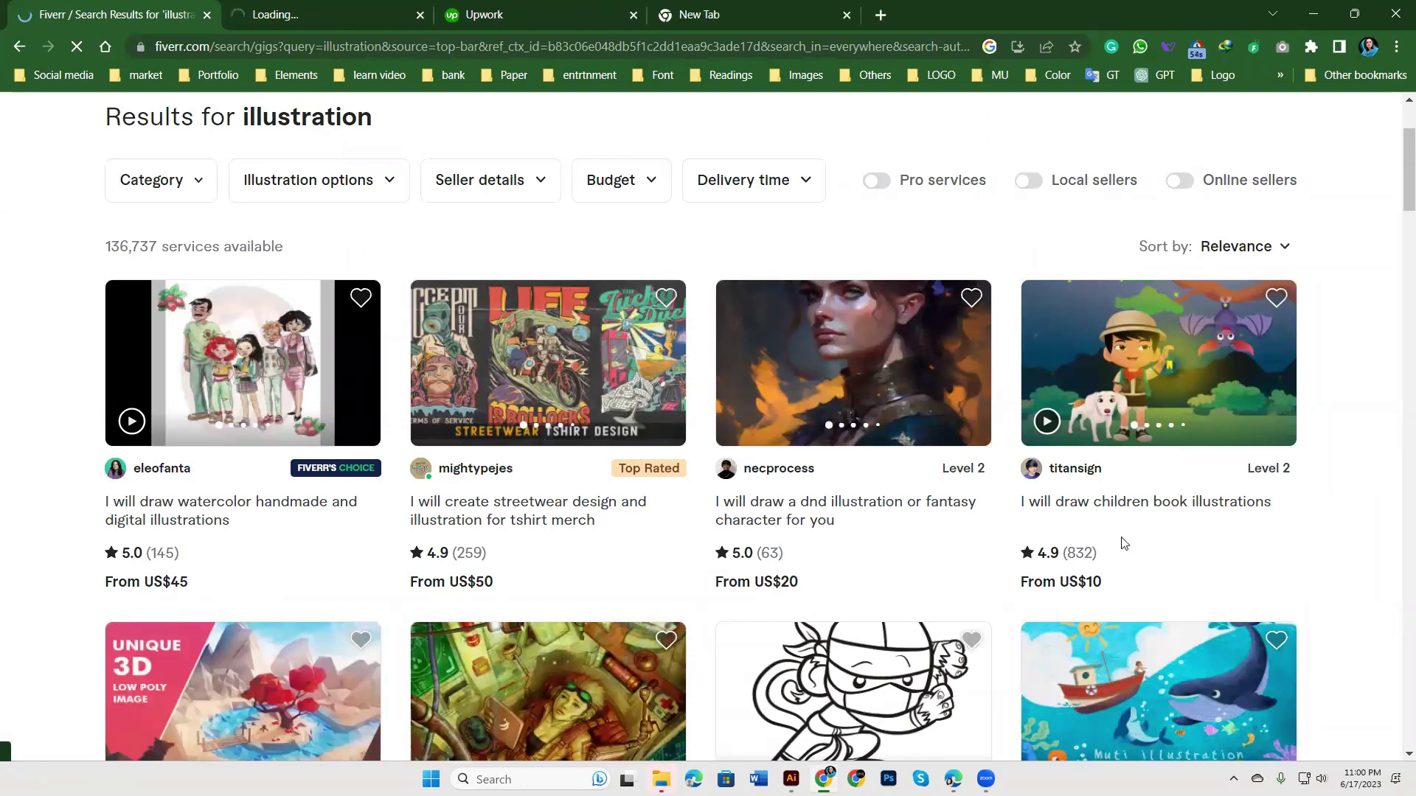
middle_click(1123, 508)
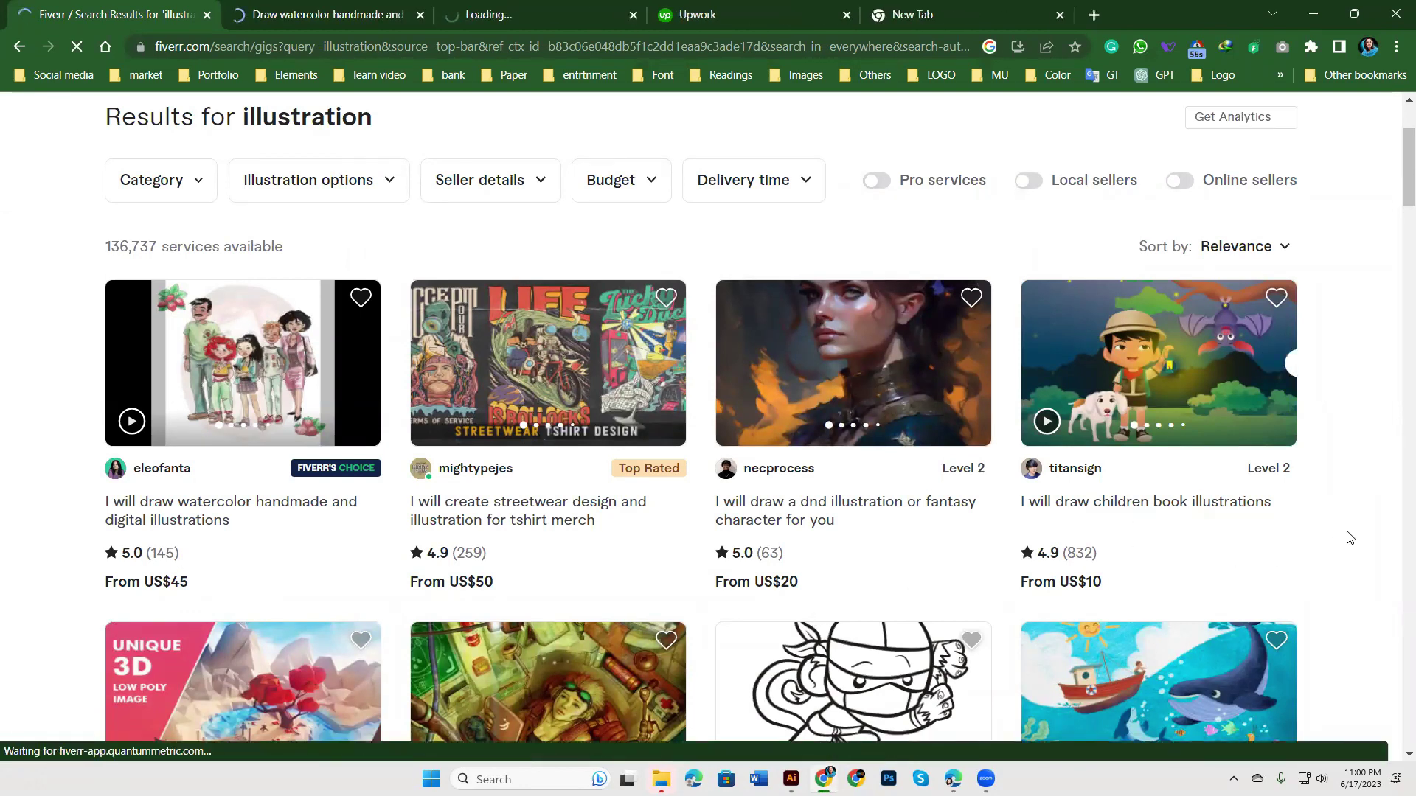
scroll(1318, 534, "down", 1)
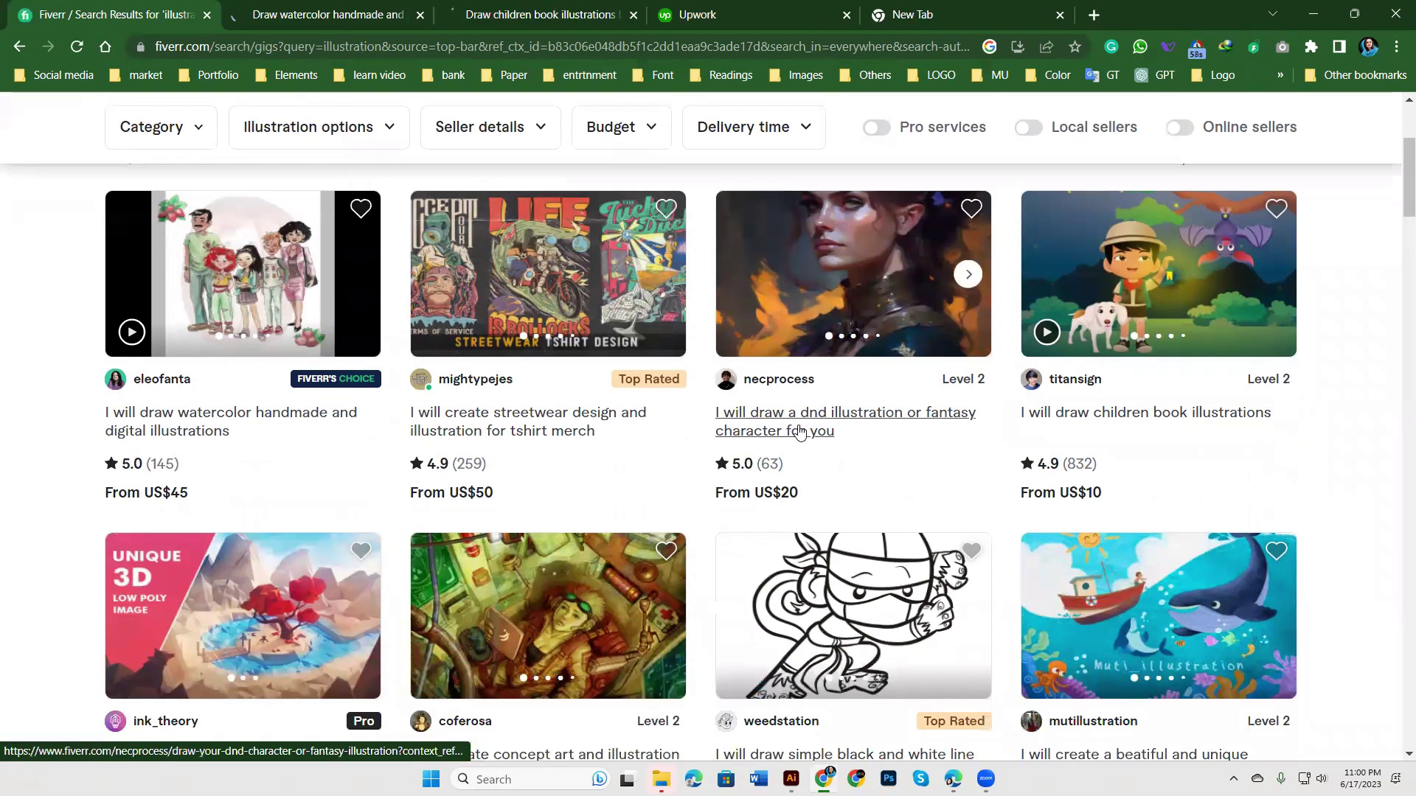
middle_click(955, 417)
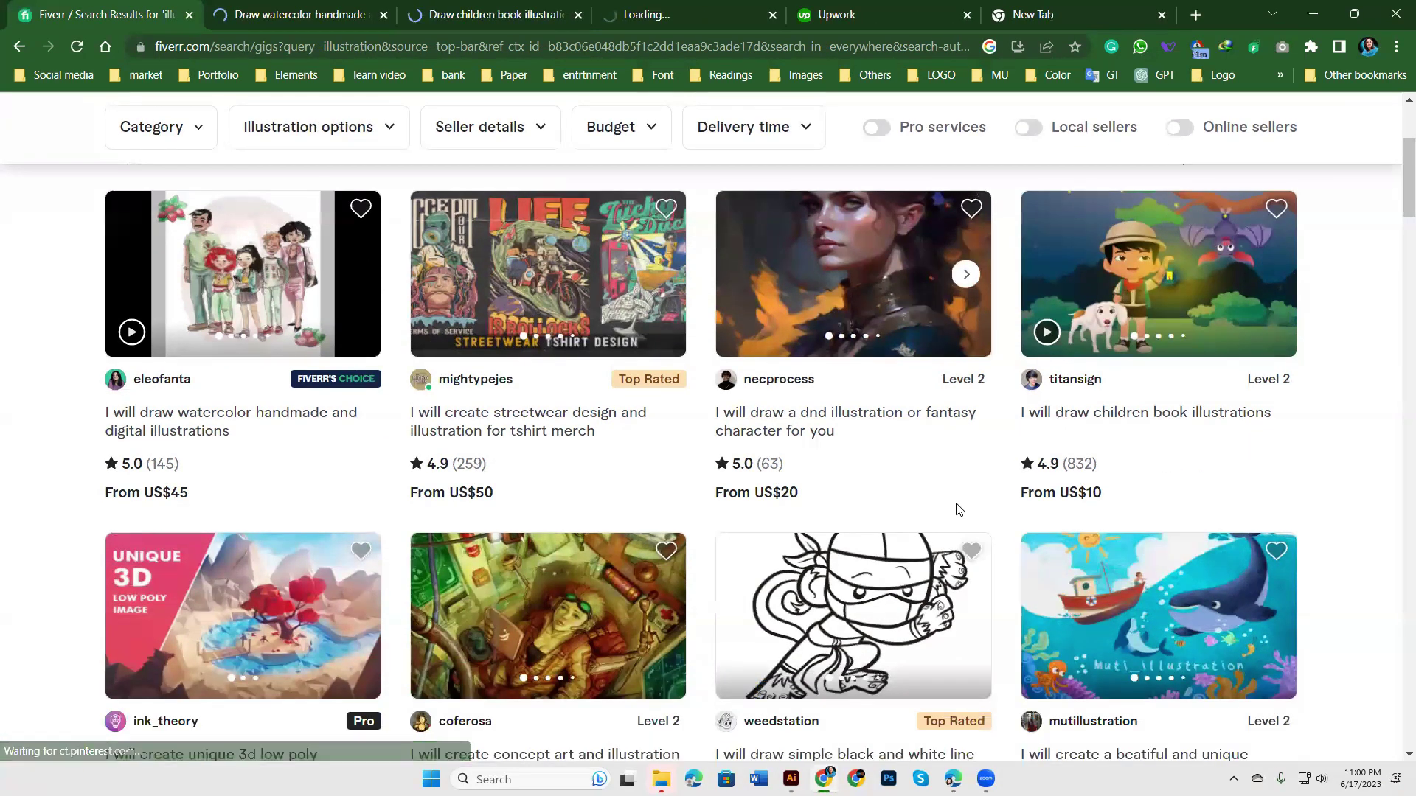
scroll(957, 509, "down", 2)
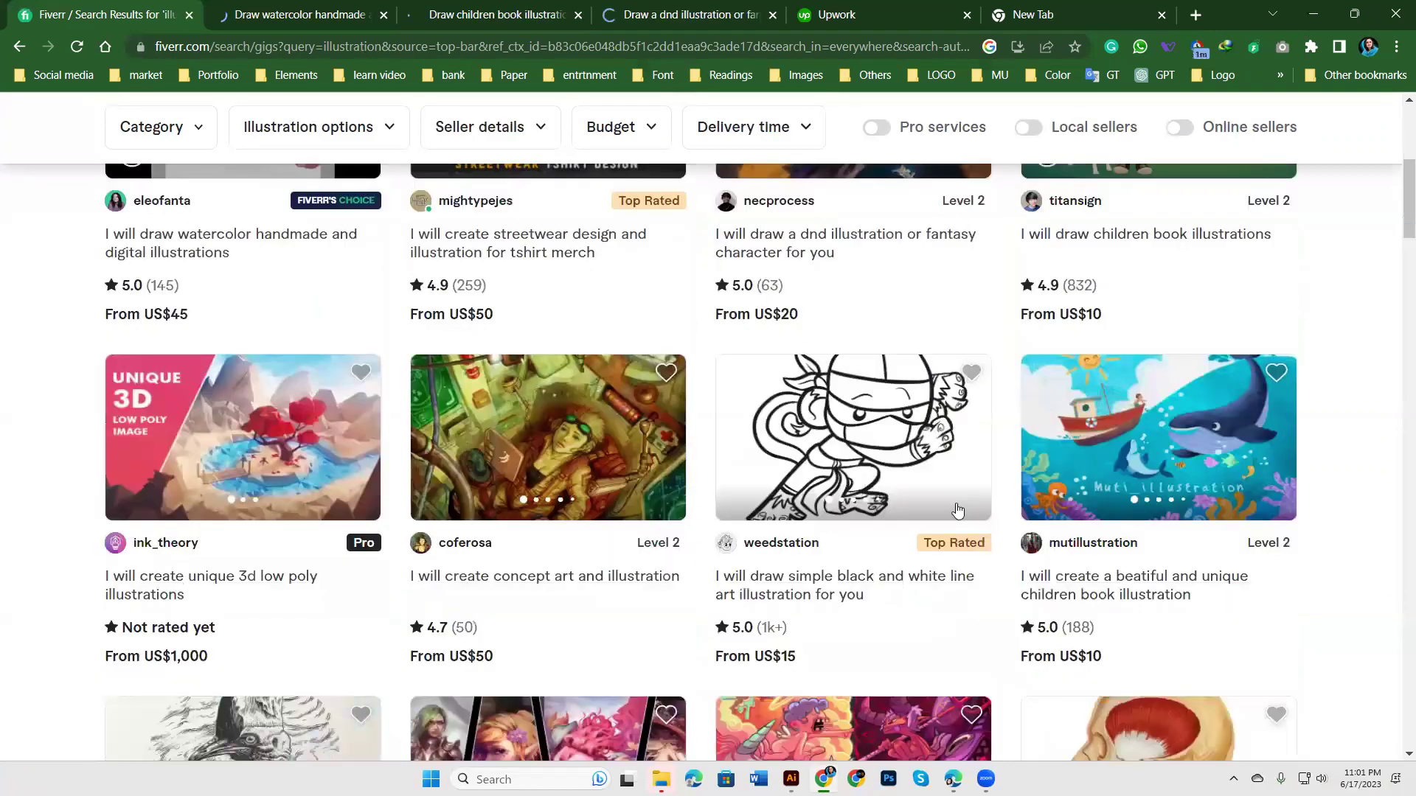
middle_click(751, 595)
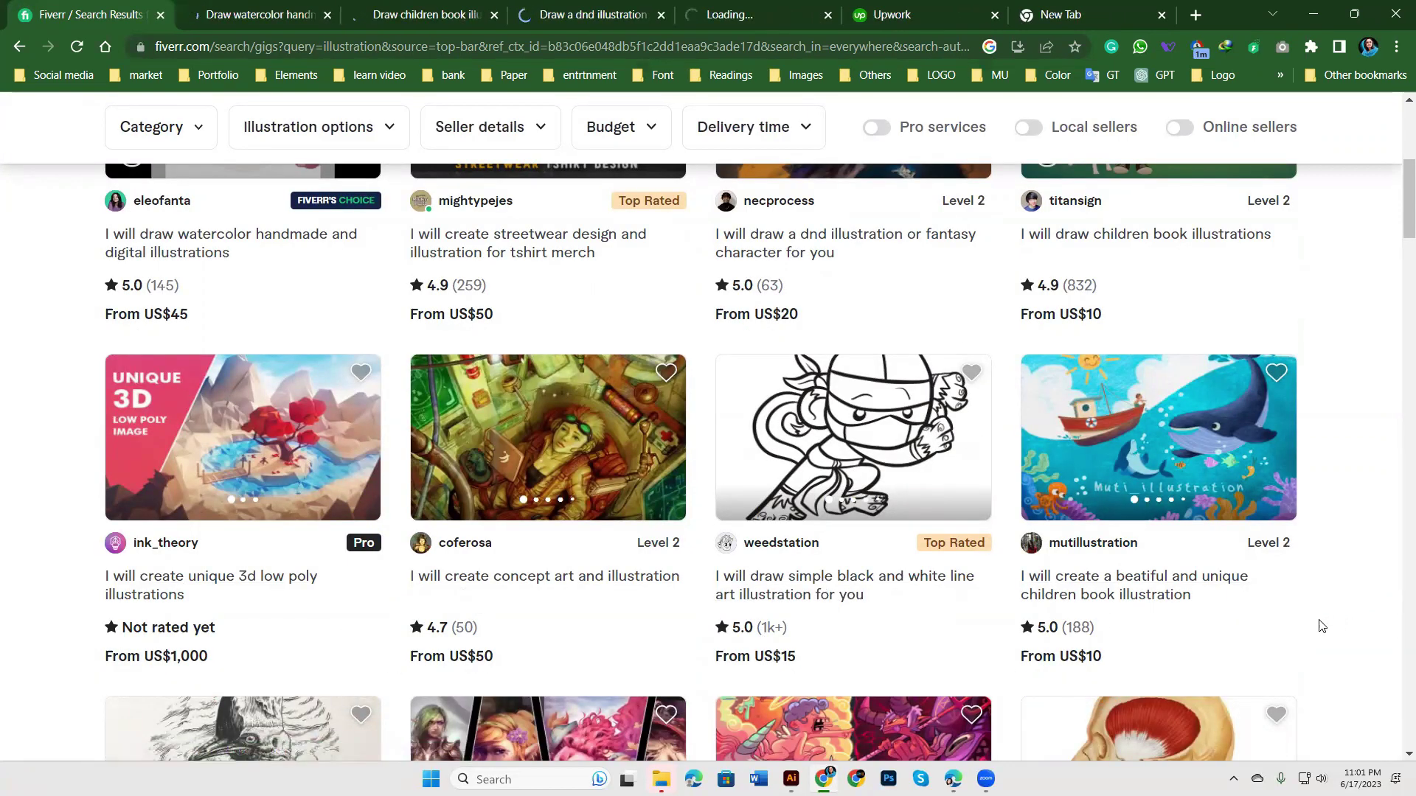
middle_click(1124, 590)
mouse_move(547, 576)
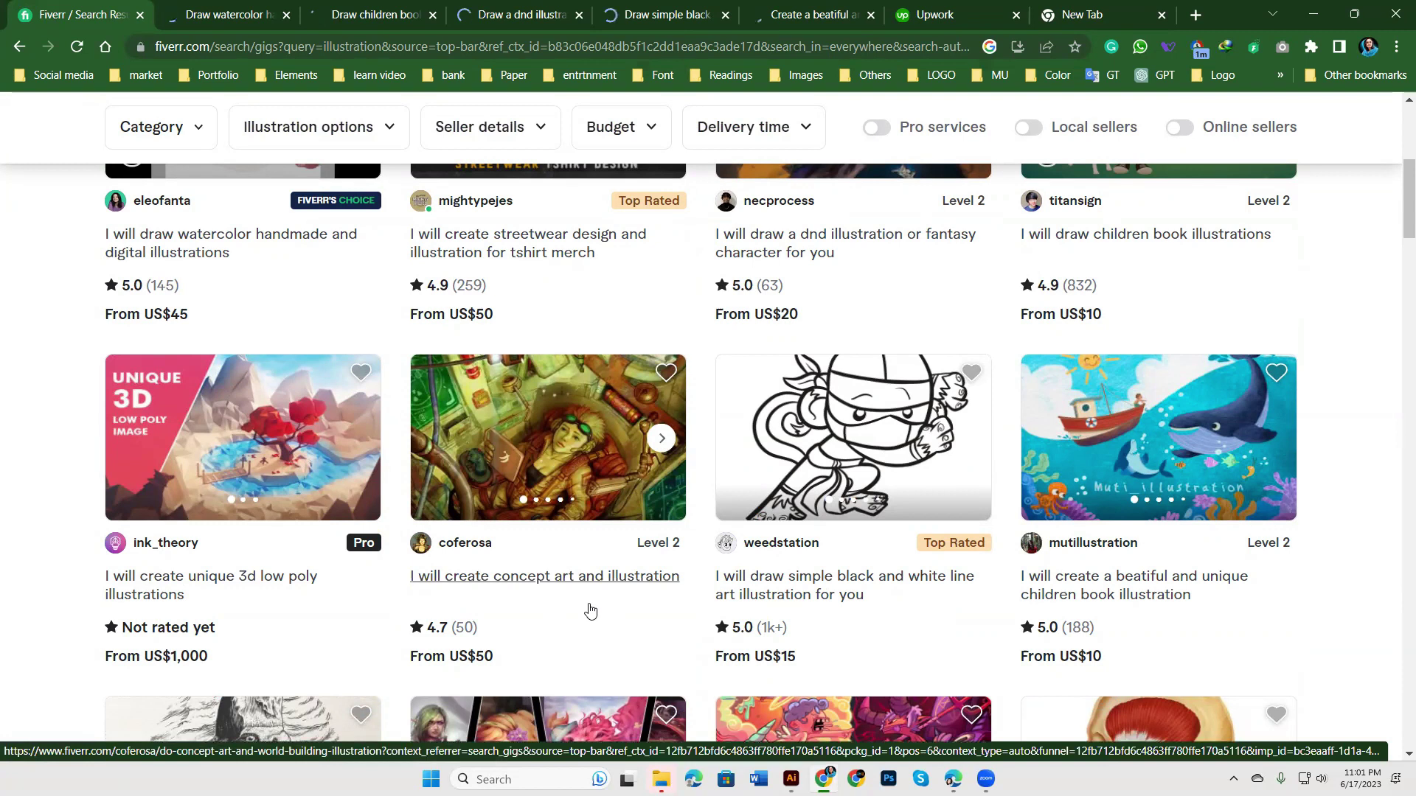
left_click(802, 10)
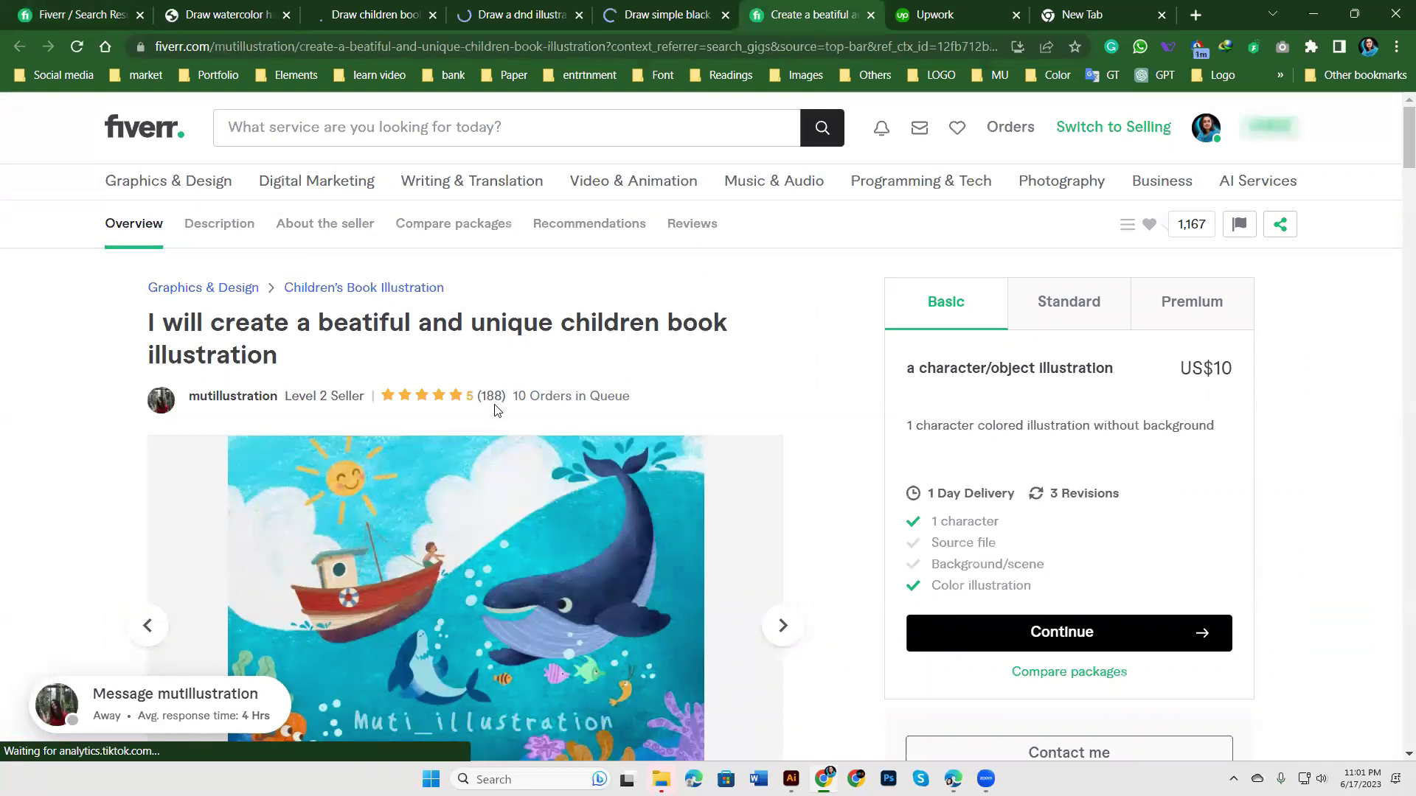
Step: View the bear and girl-at-desk samples, then switch to the black and white line art gig
scroll(662, 558, "down", 3)
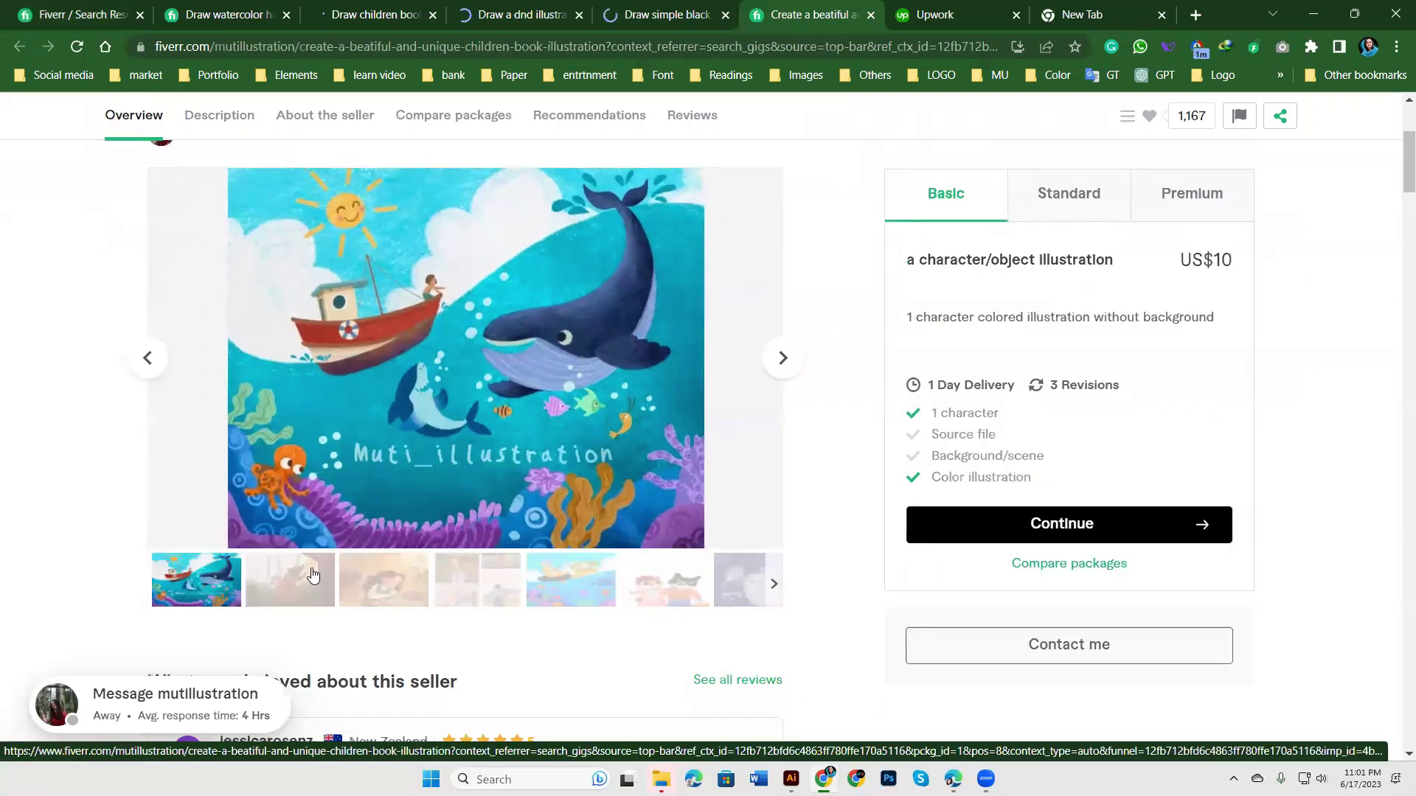
left_click(336, 566)
scroll(536, 599, "up", 1)
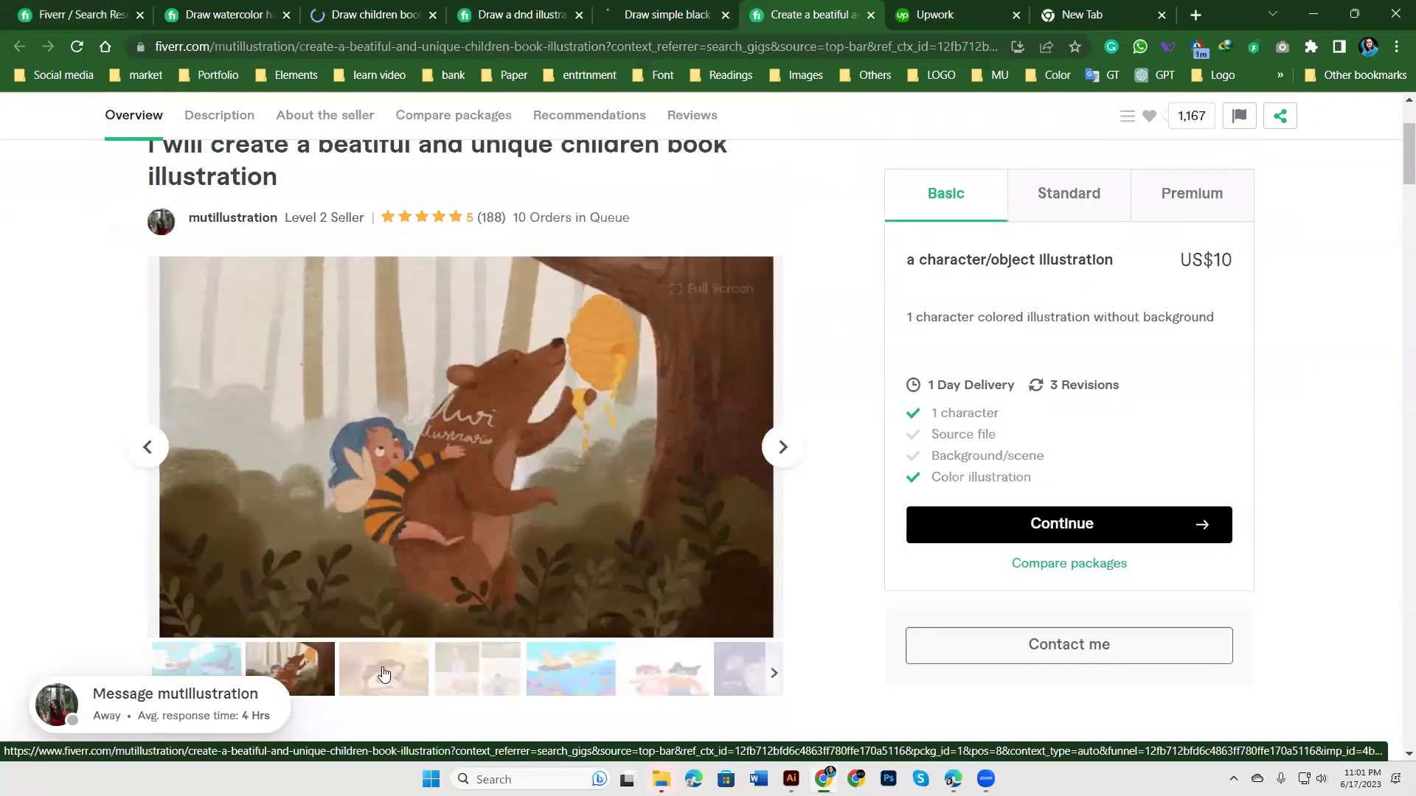
left_click(783, 446)
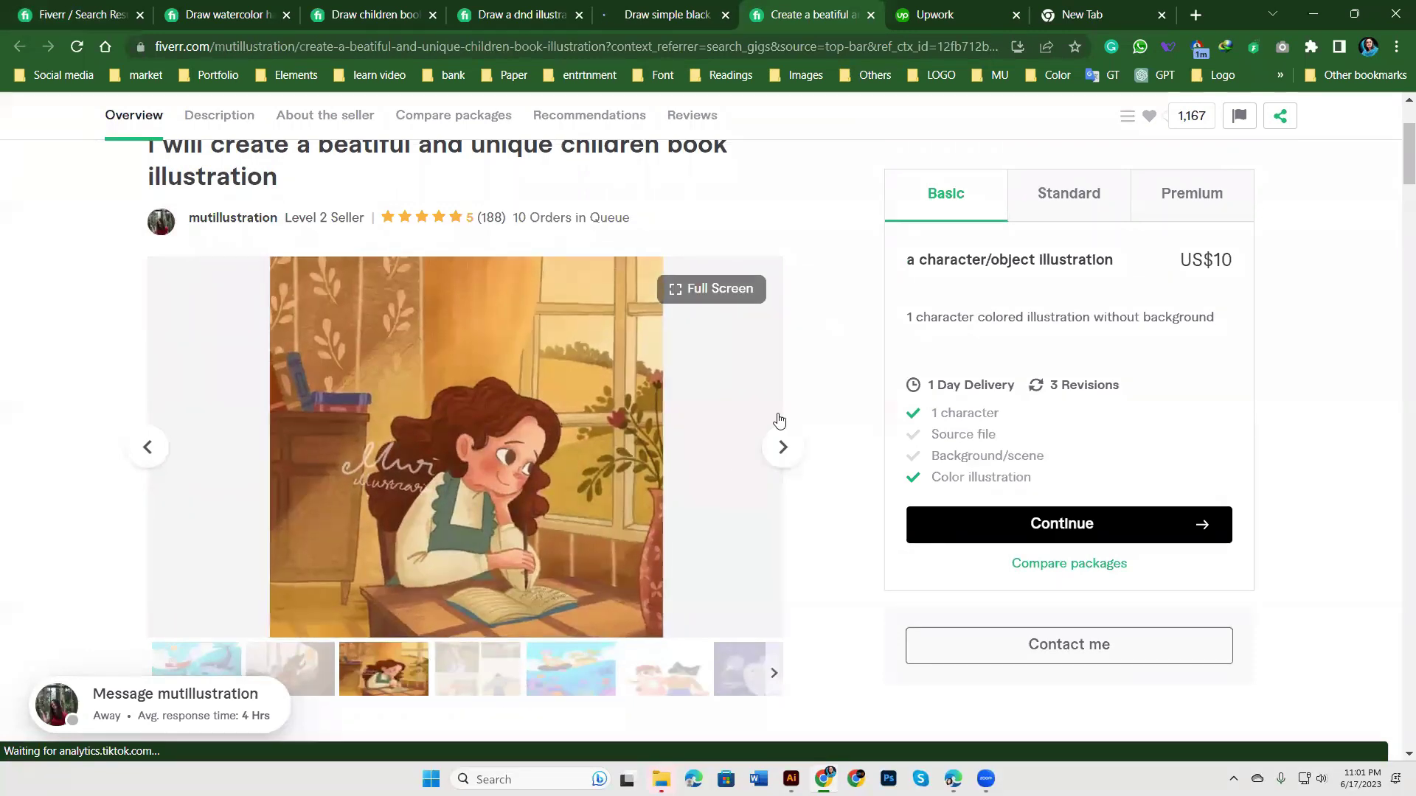
left_click(667, 15)
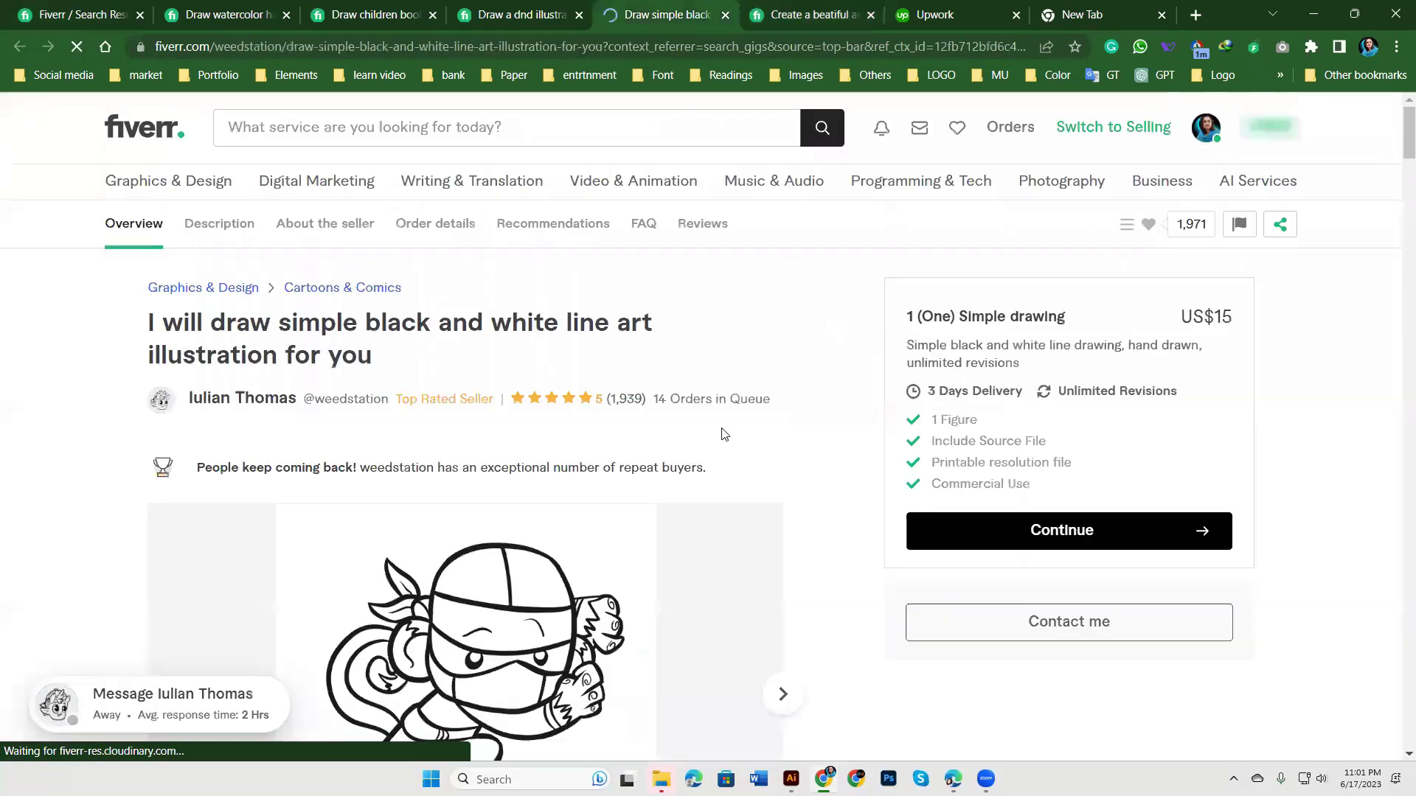
mouse_move(464, 515)
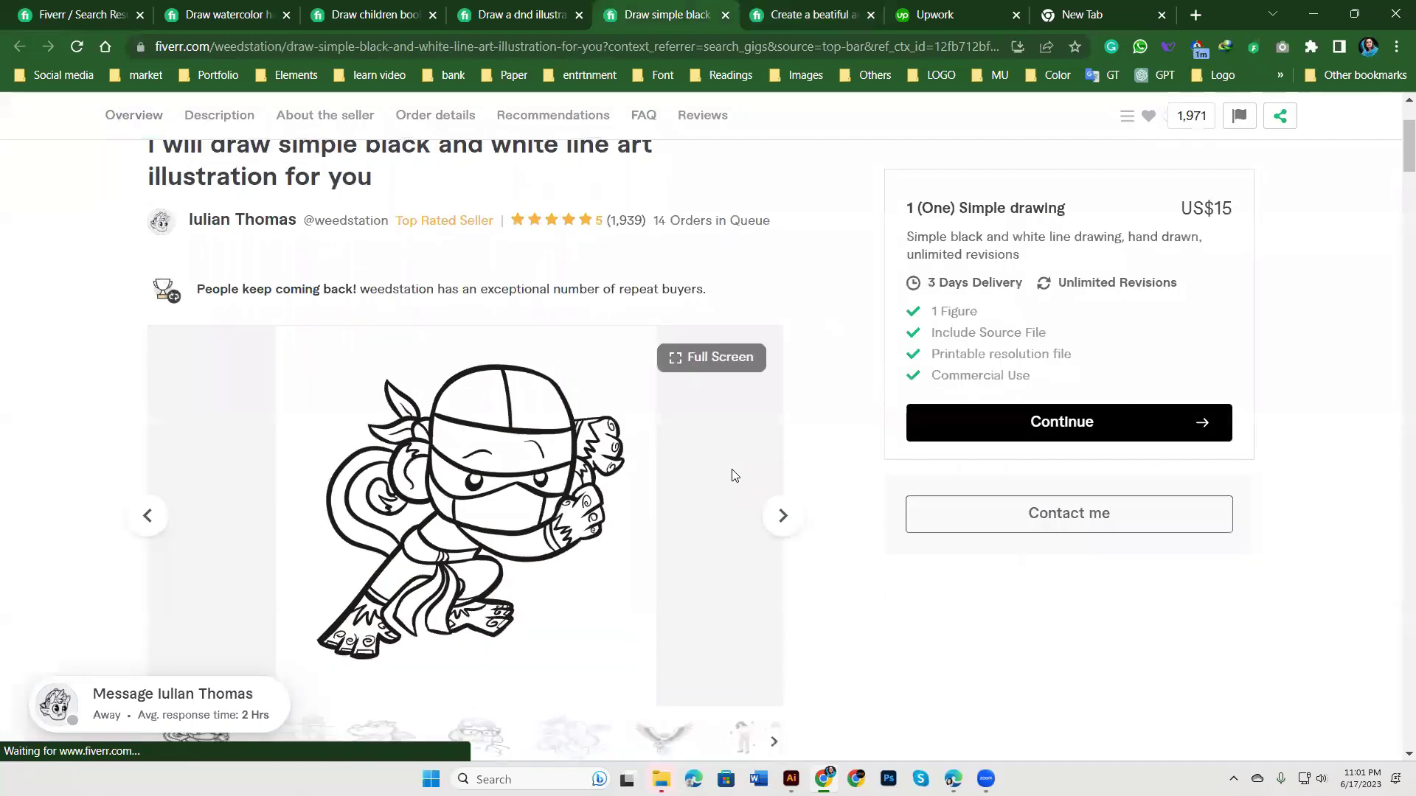
Step: View the line art gig's lighthouse and dragon drawings in the gallery
scroll(733, 477, "down", 1)
scroll(733, 478, "up", 1)
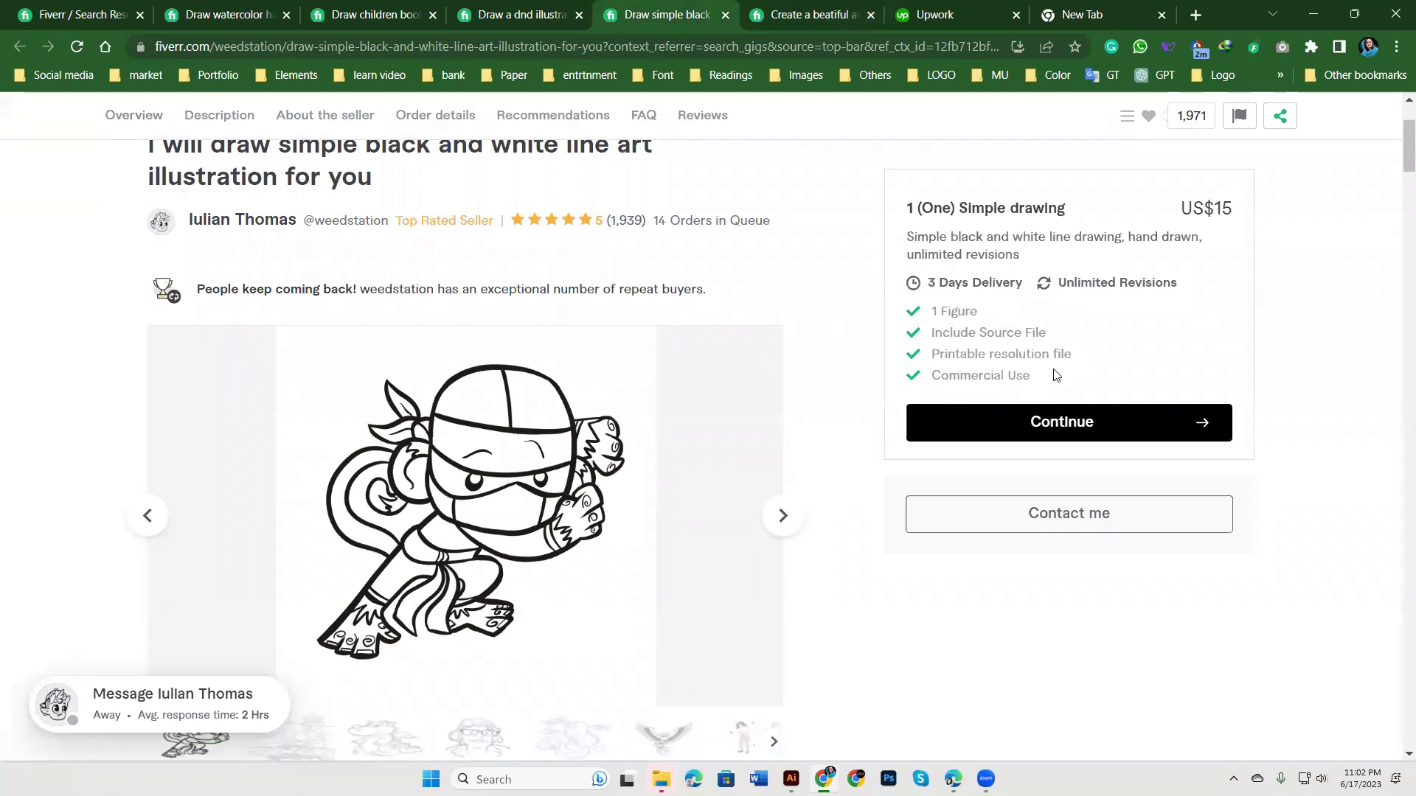
scroll(1047, 287, "up", 3)
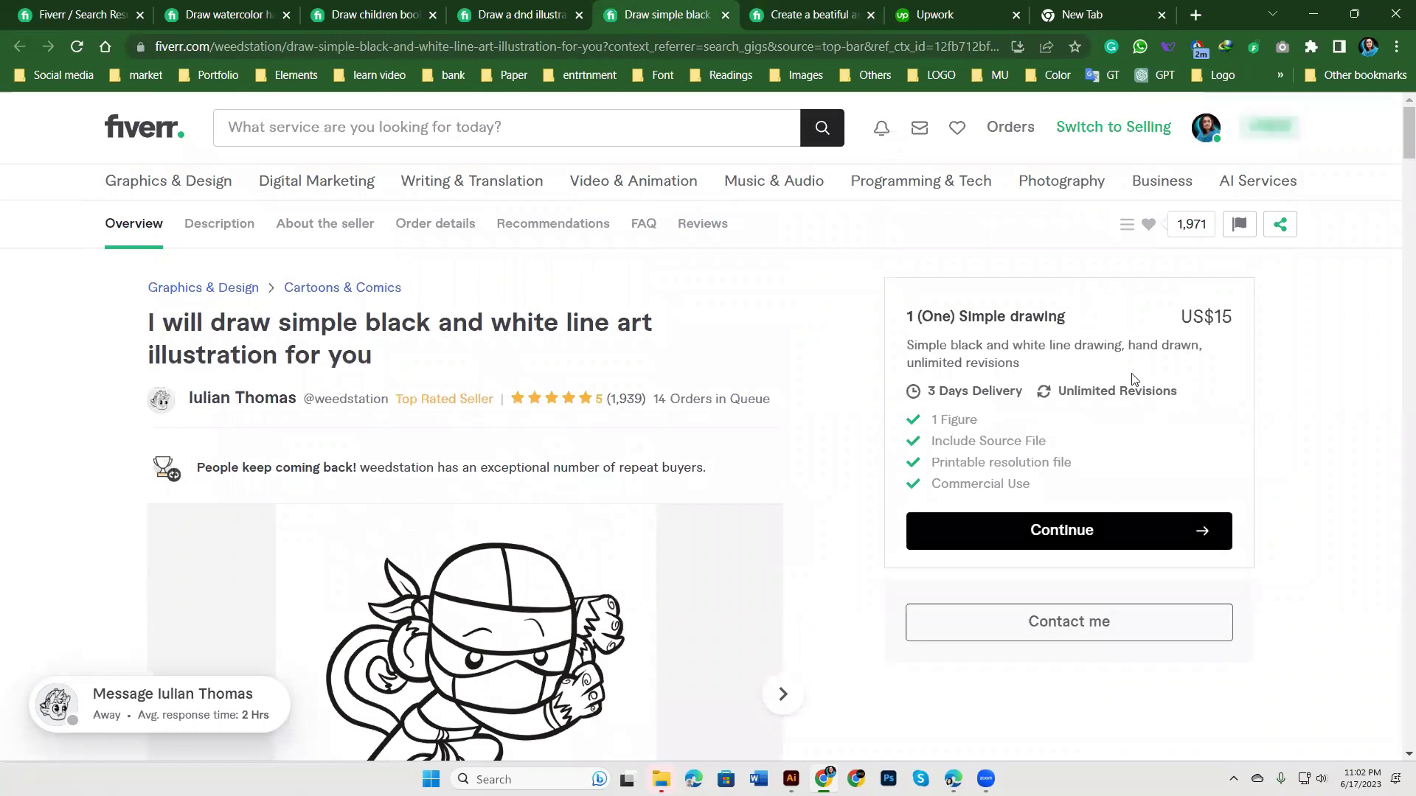
scroll(1171, 420, "down", 2)
scroll(794, 446, "down", 3)
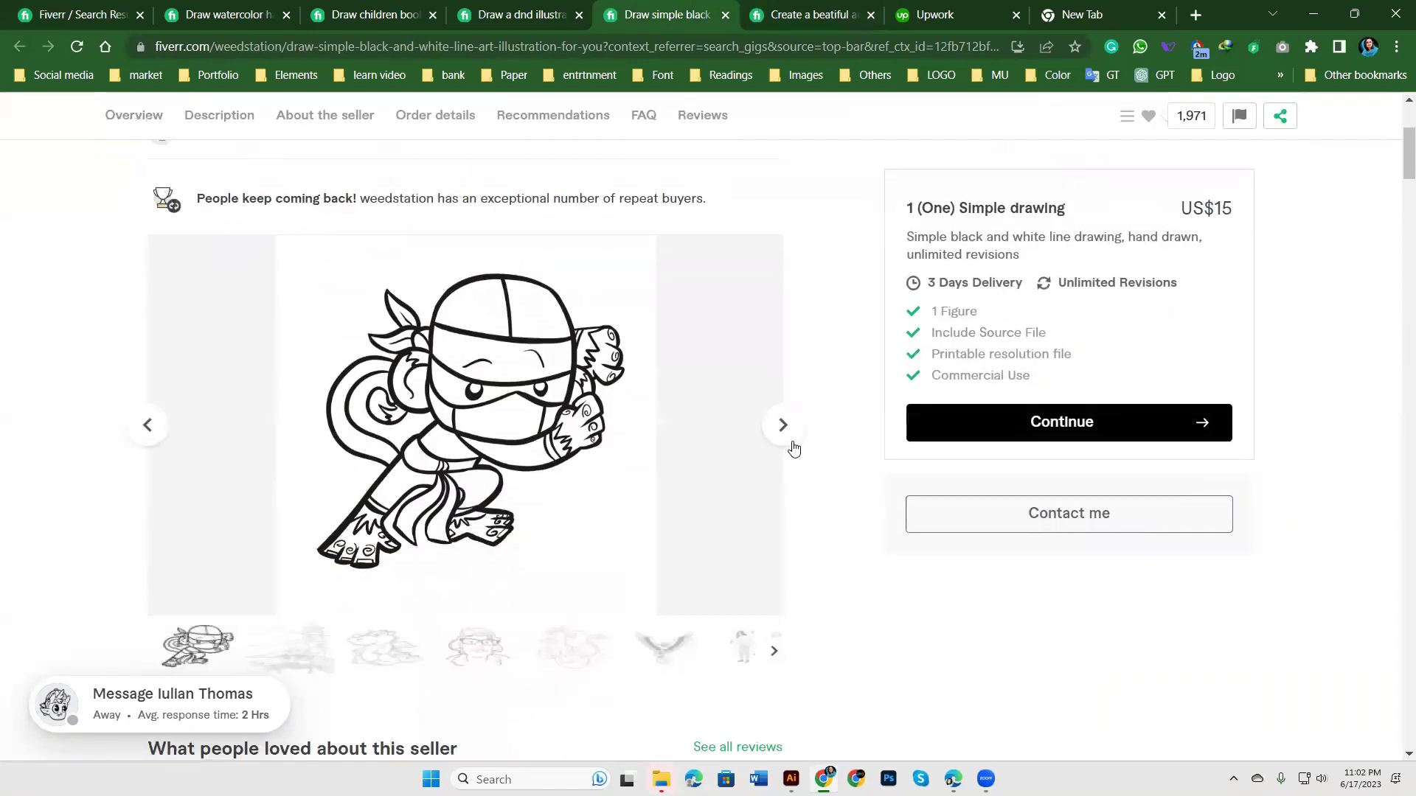
left_click(308, 567)
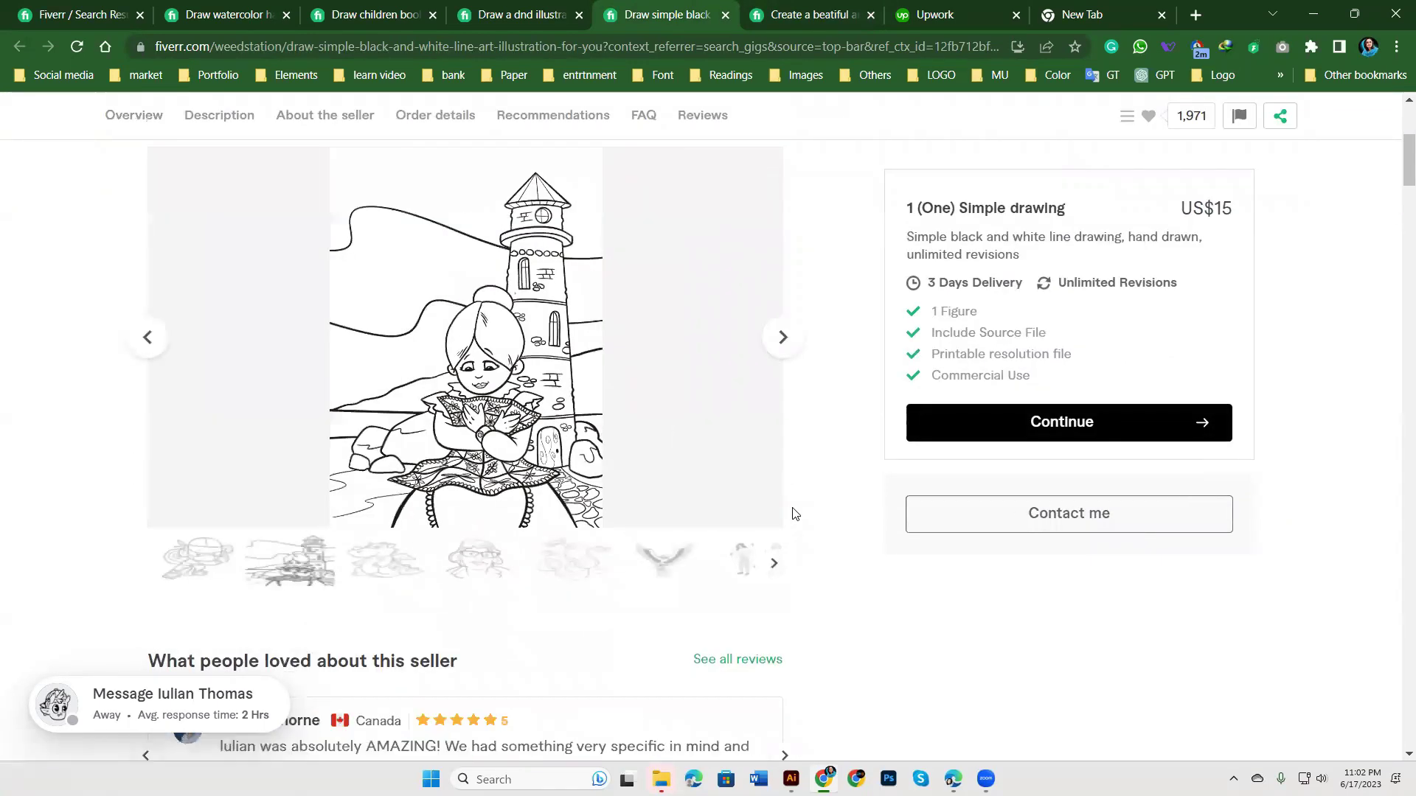
left_click(381, 560)
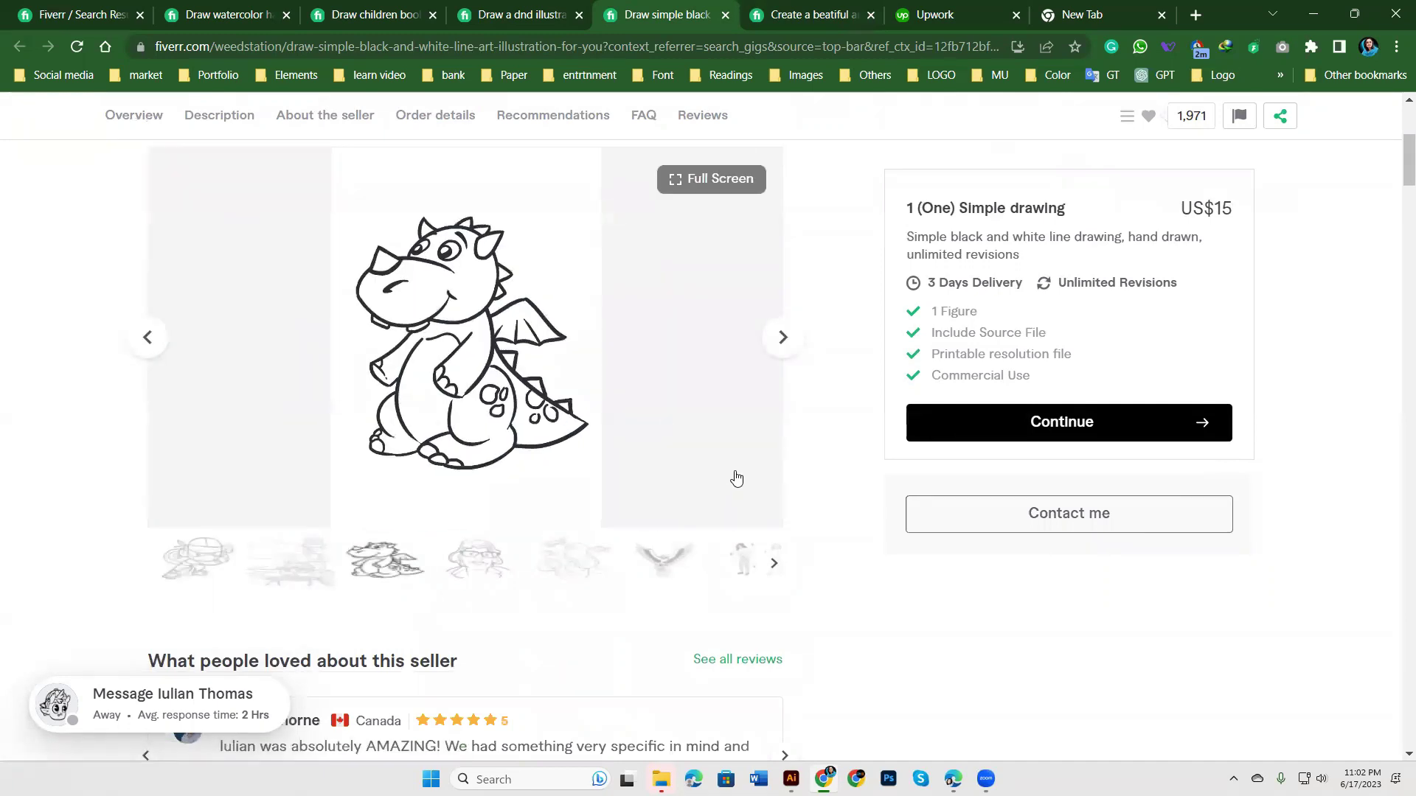
Step: Jump to the seller's details and open their full profile page
scroll(739, 473, "down", 3)
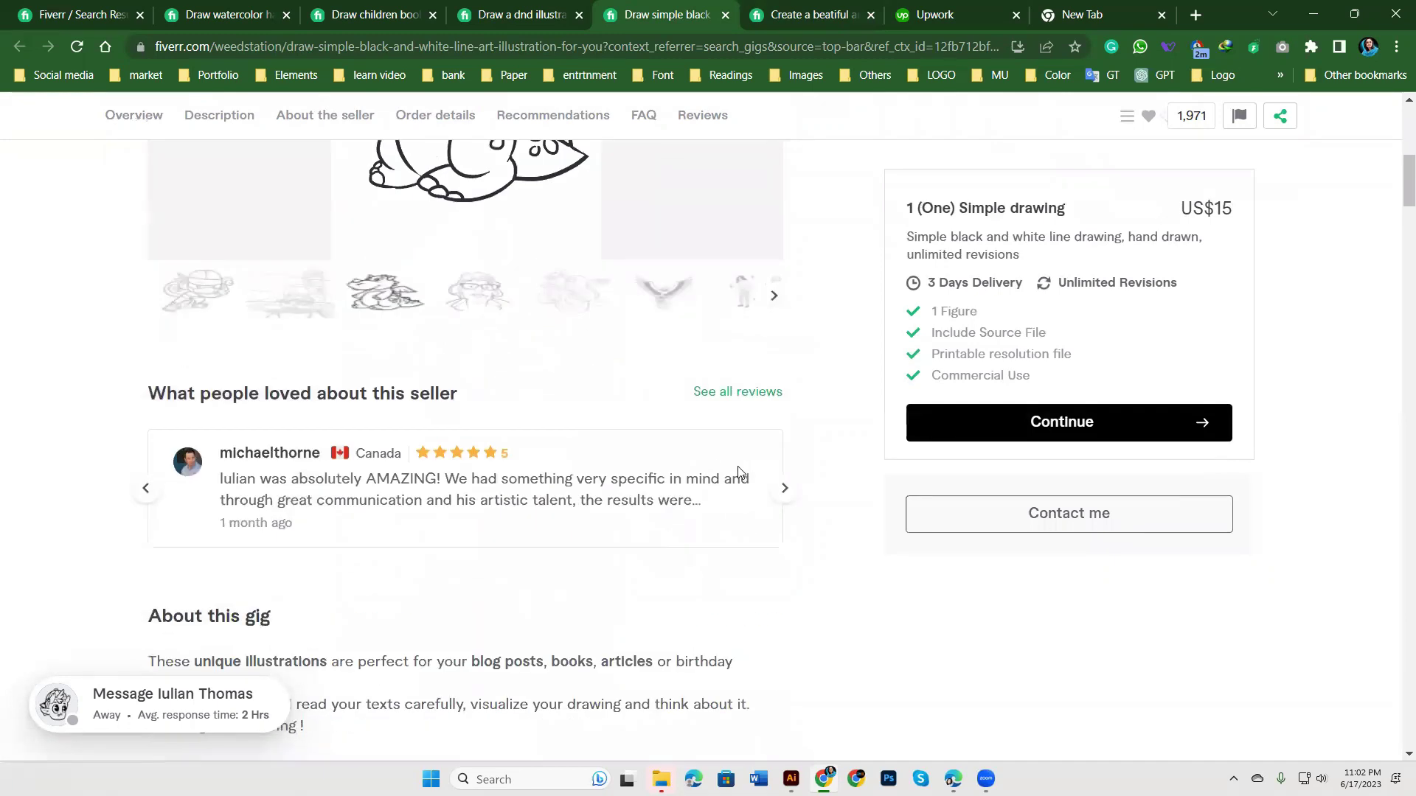
scroll(738, 474, "up", 4)
scroll(738, 474, "up", 3)
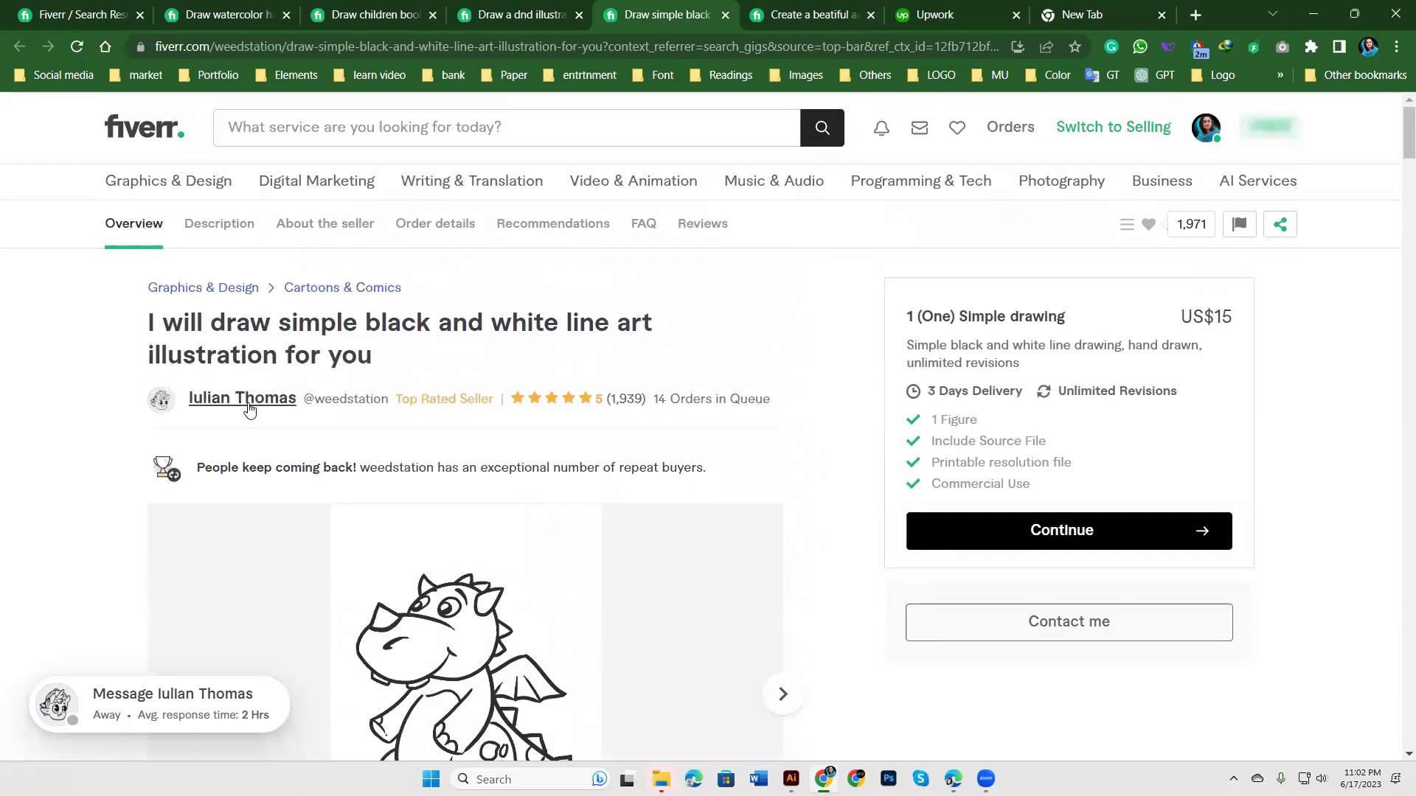
left_click(248, 410)
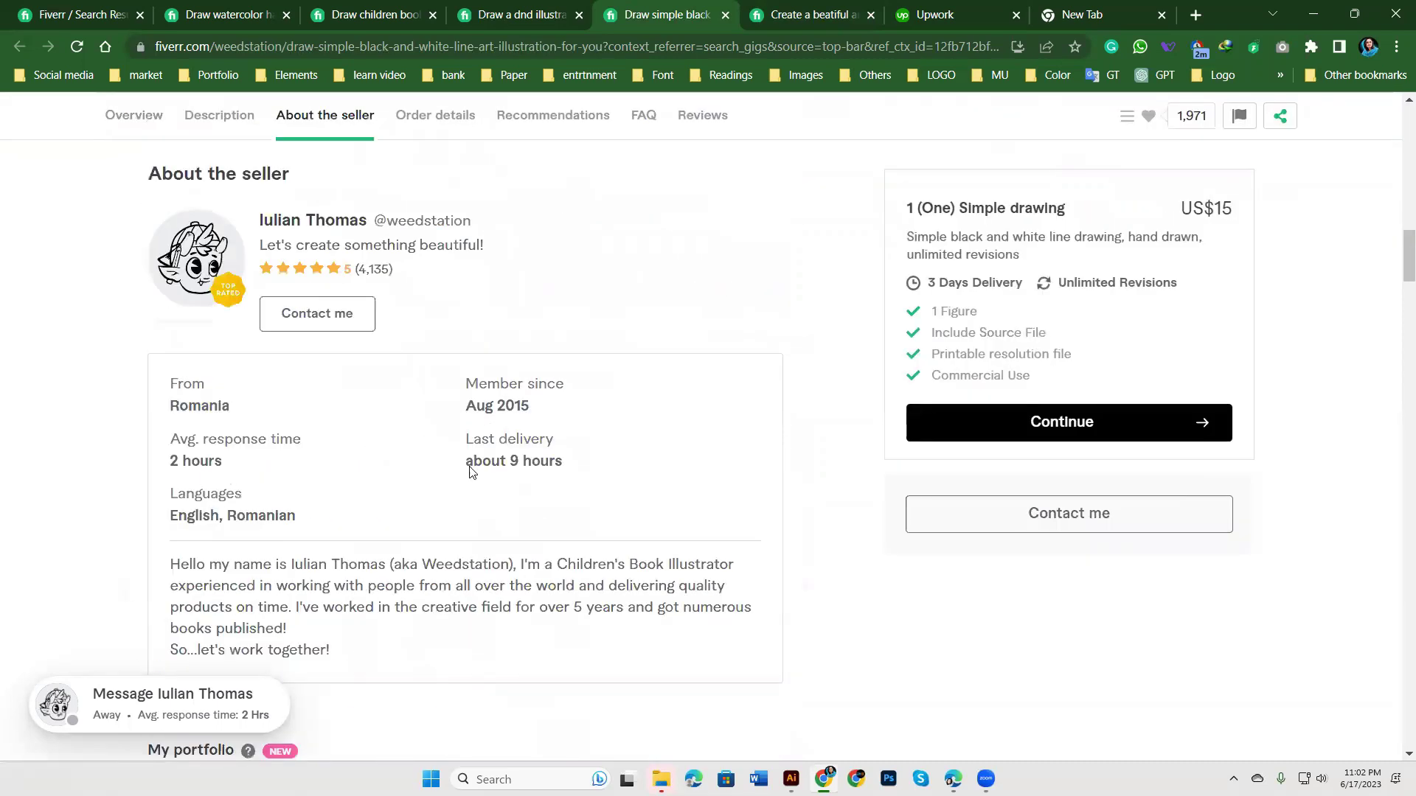
left_click(312, 221)
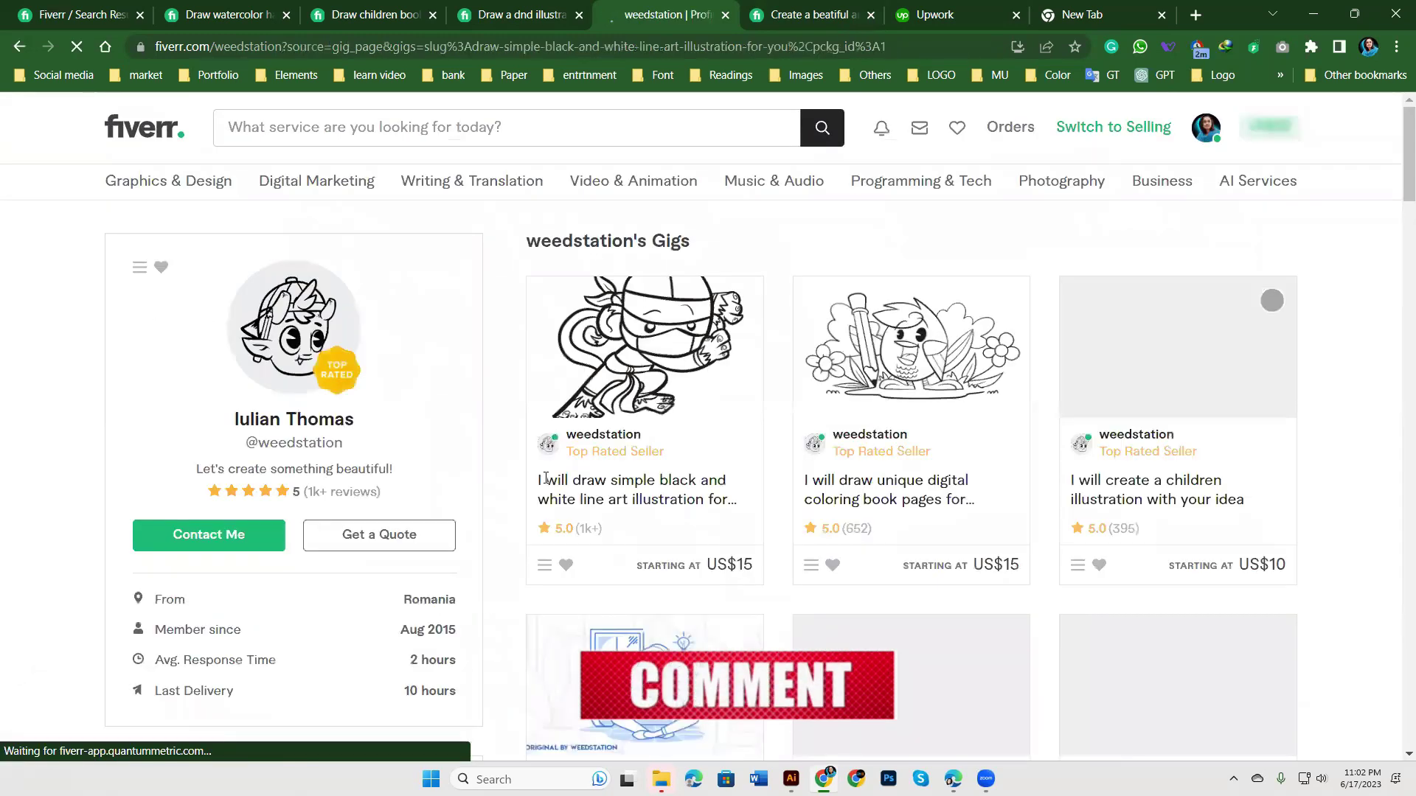
Step: Scroll through the seller's profile, highlighting the 10-hour last delivery time
scroll(496, 516, "down", 2)
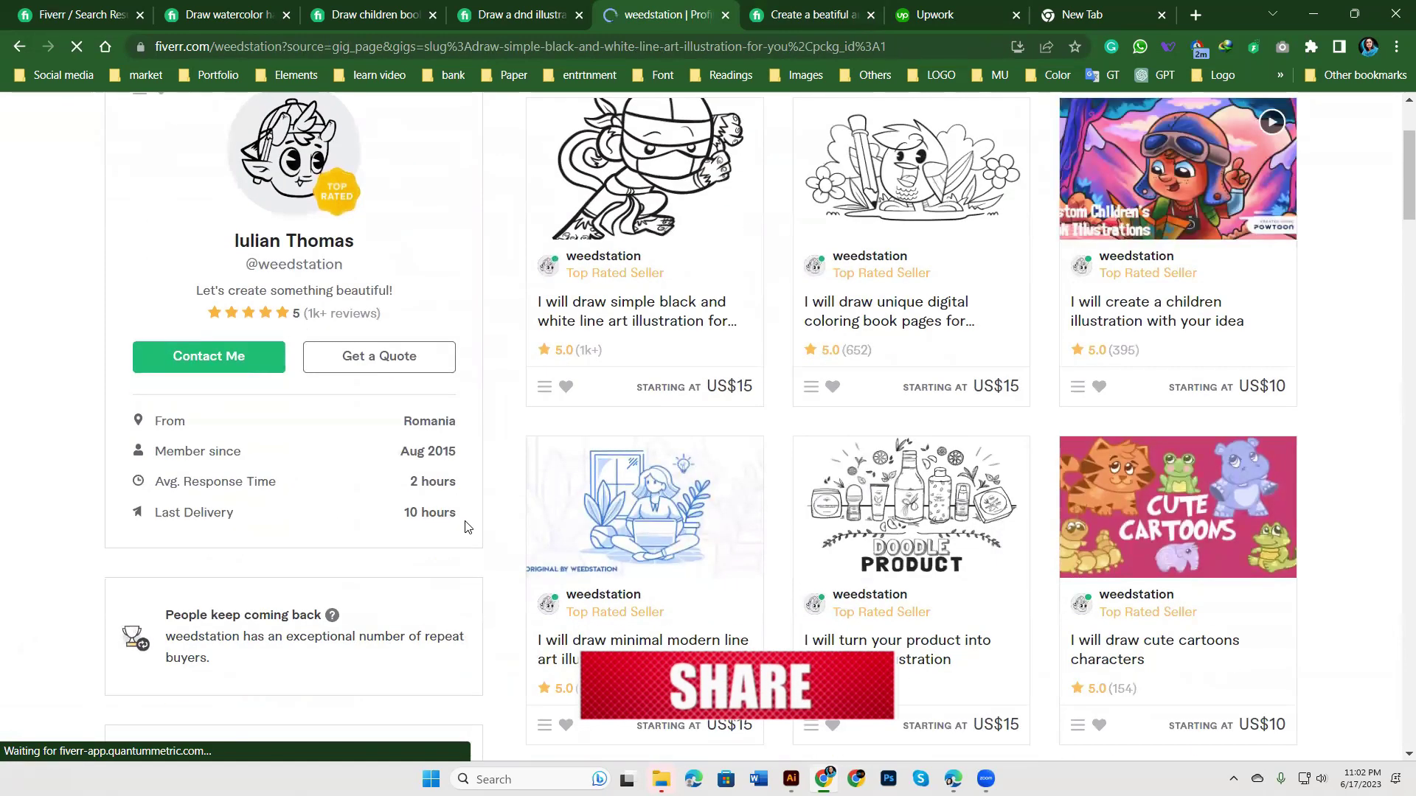
left_click_drag(465, 521, 404, 525)
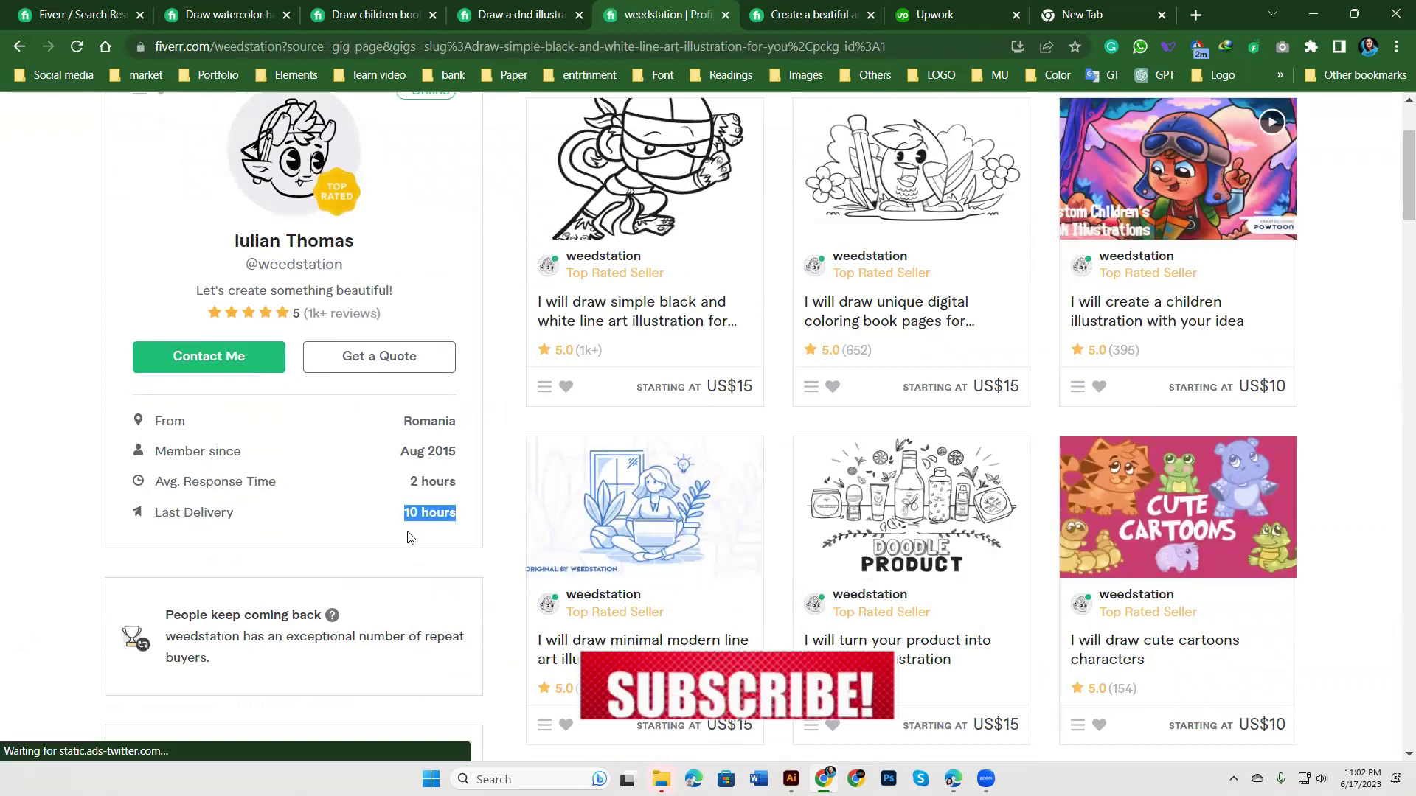
scroll(754, 417, "up", 1)
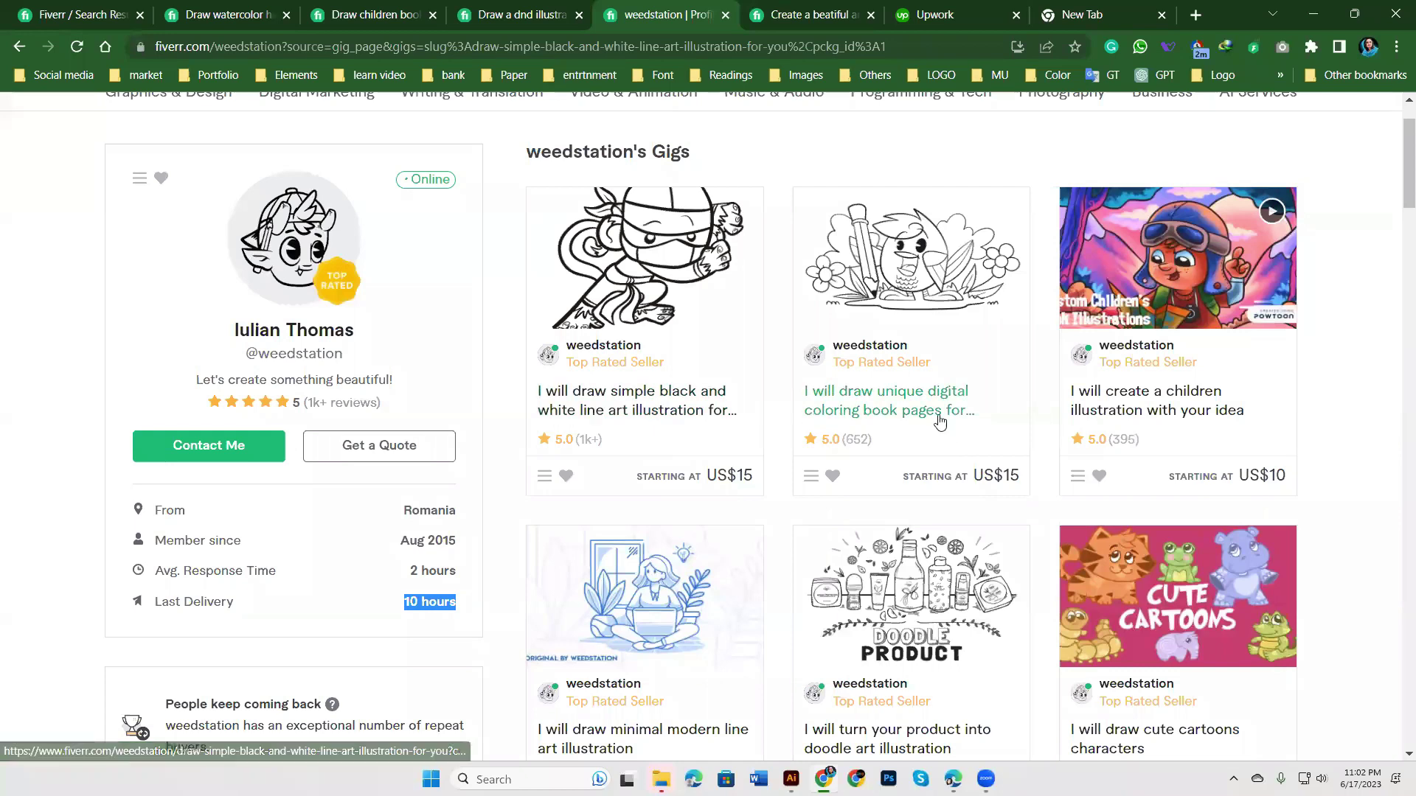
scroll(993, 507, "down", 2)
scroll(993, 507, "down", 1)
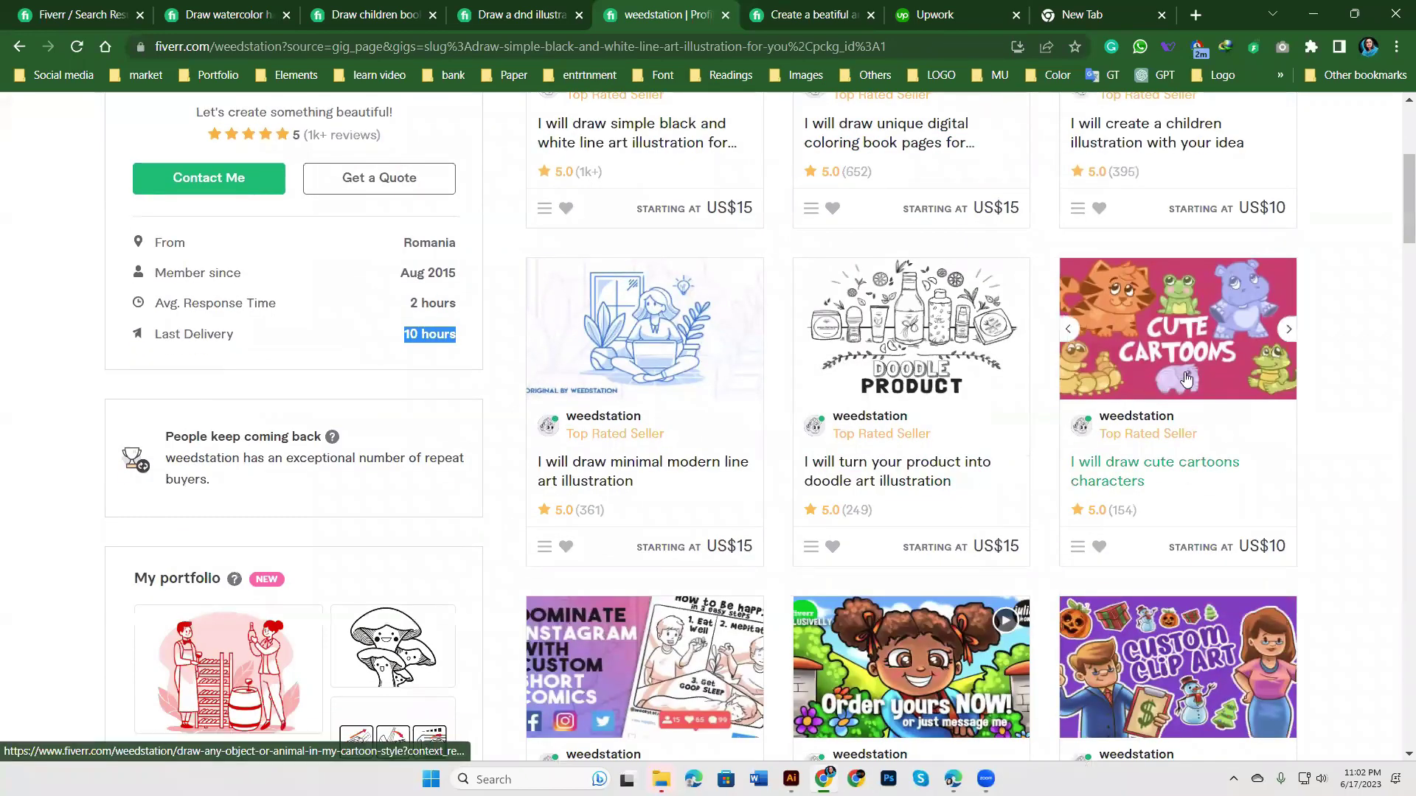
scroll(1283, 399, "down", 3)
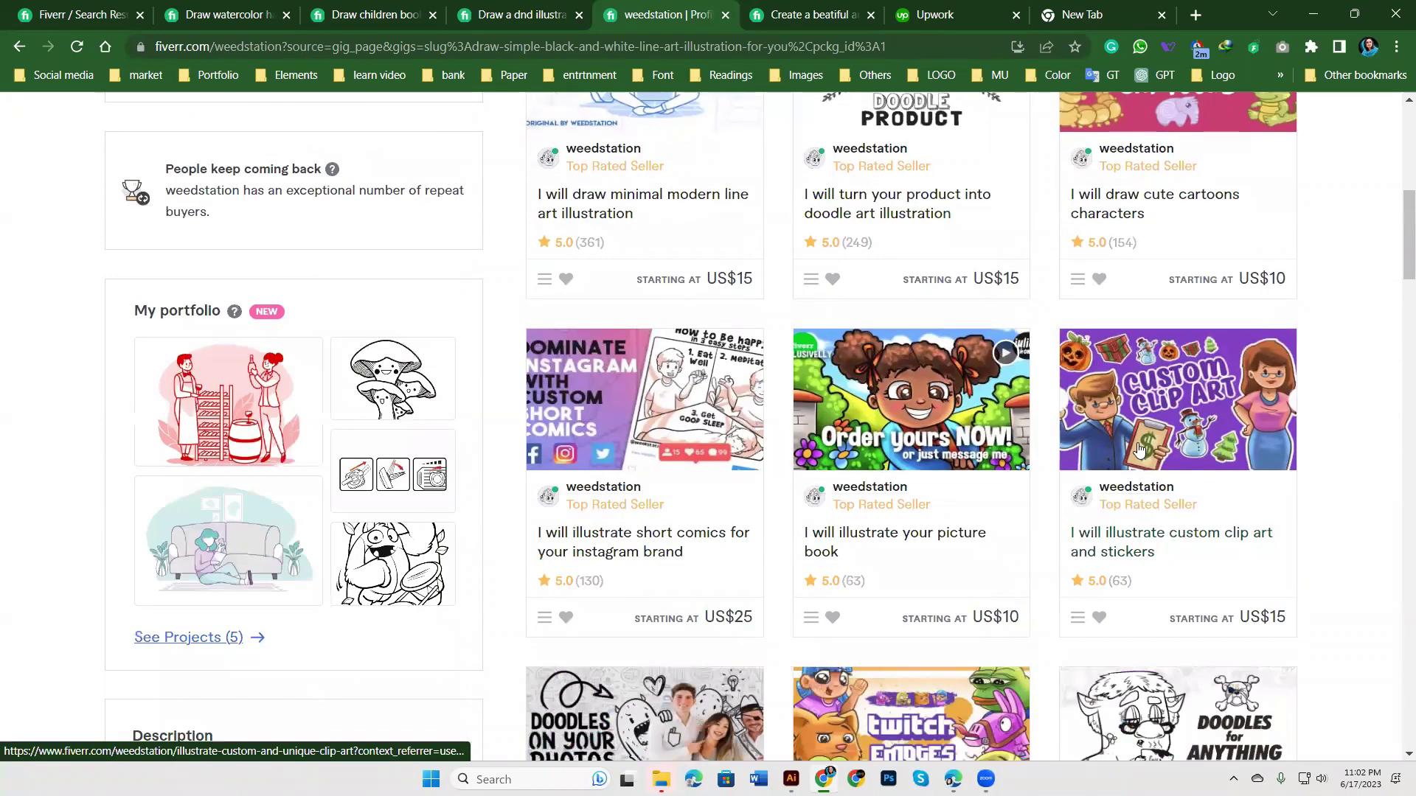
scroll(590, 405, "up", 1)
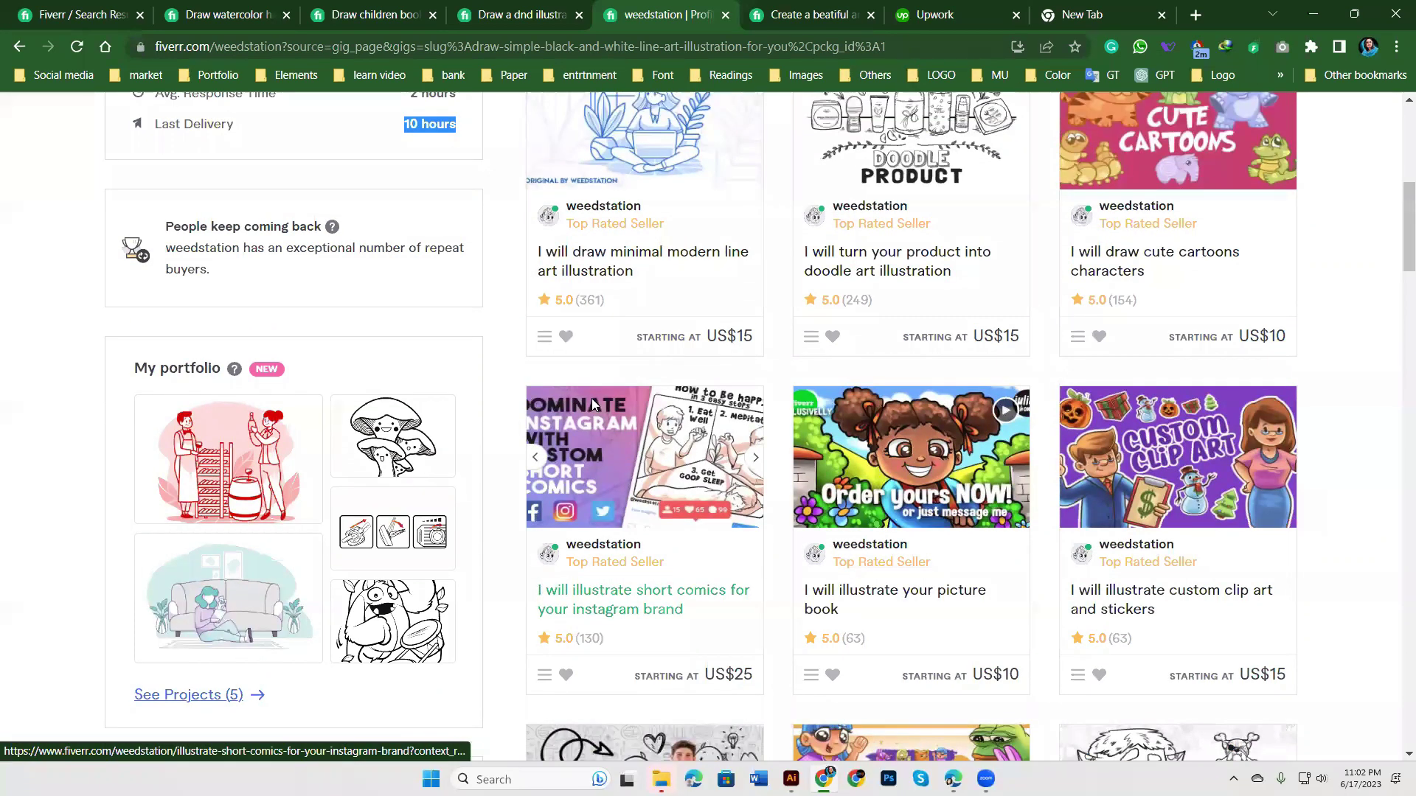
scroll(592, 404, "up", 1)
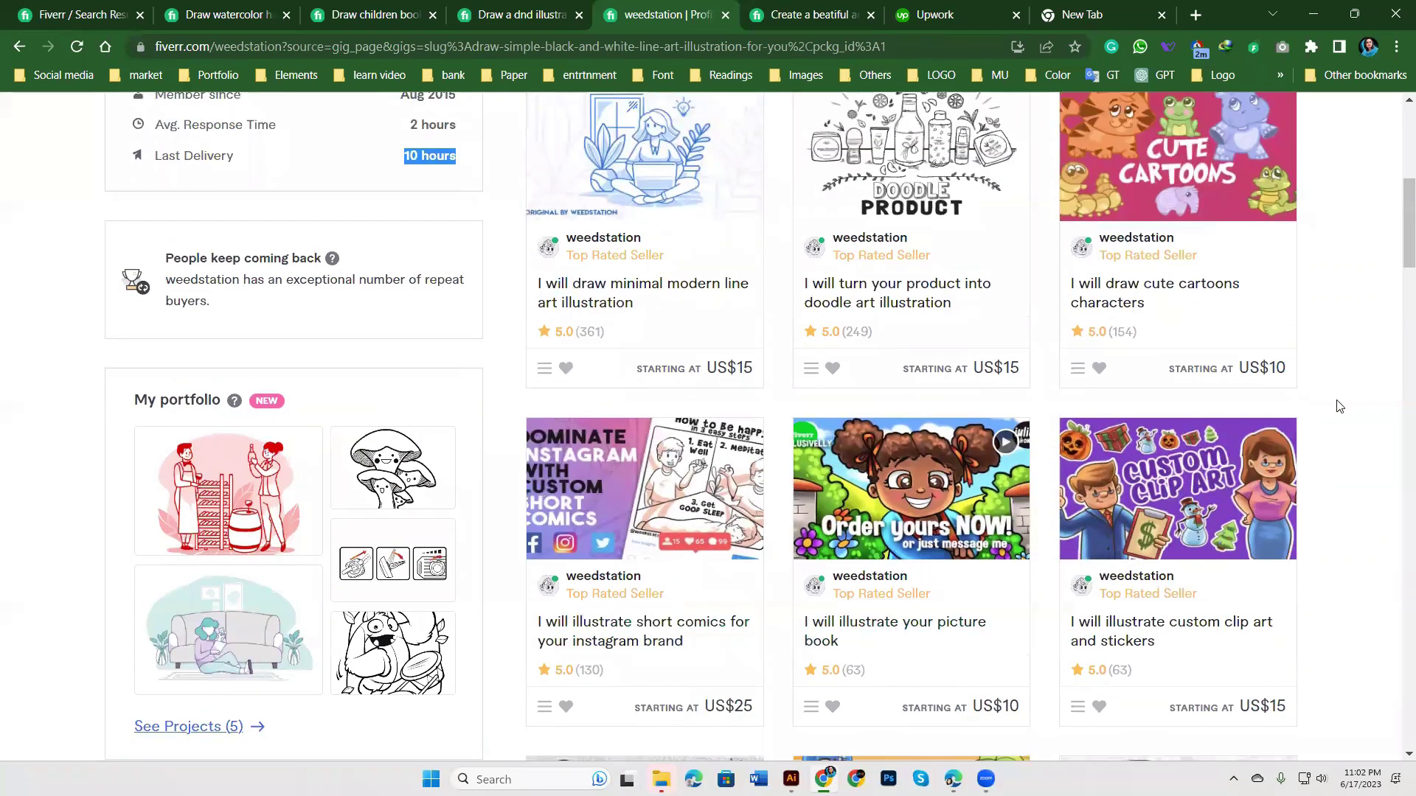
scroll(1381, 457, "down", 5)
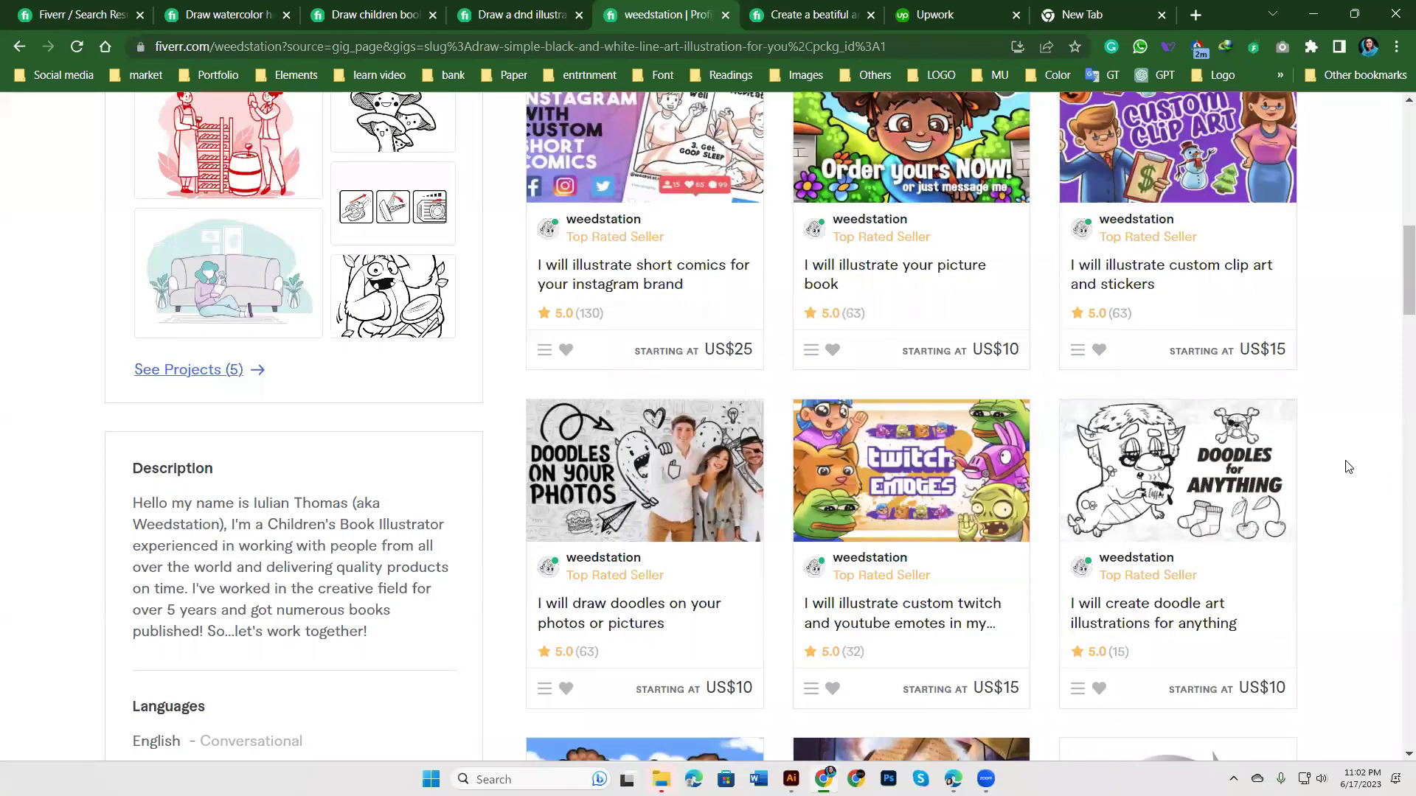
scroll(1336, 467, "down", 5)
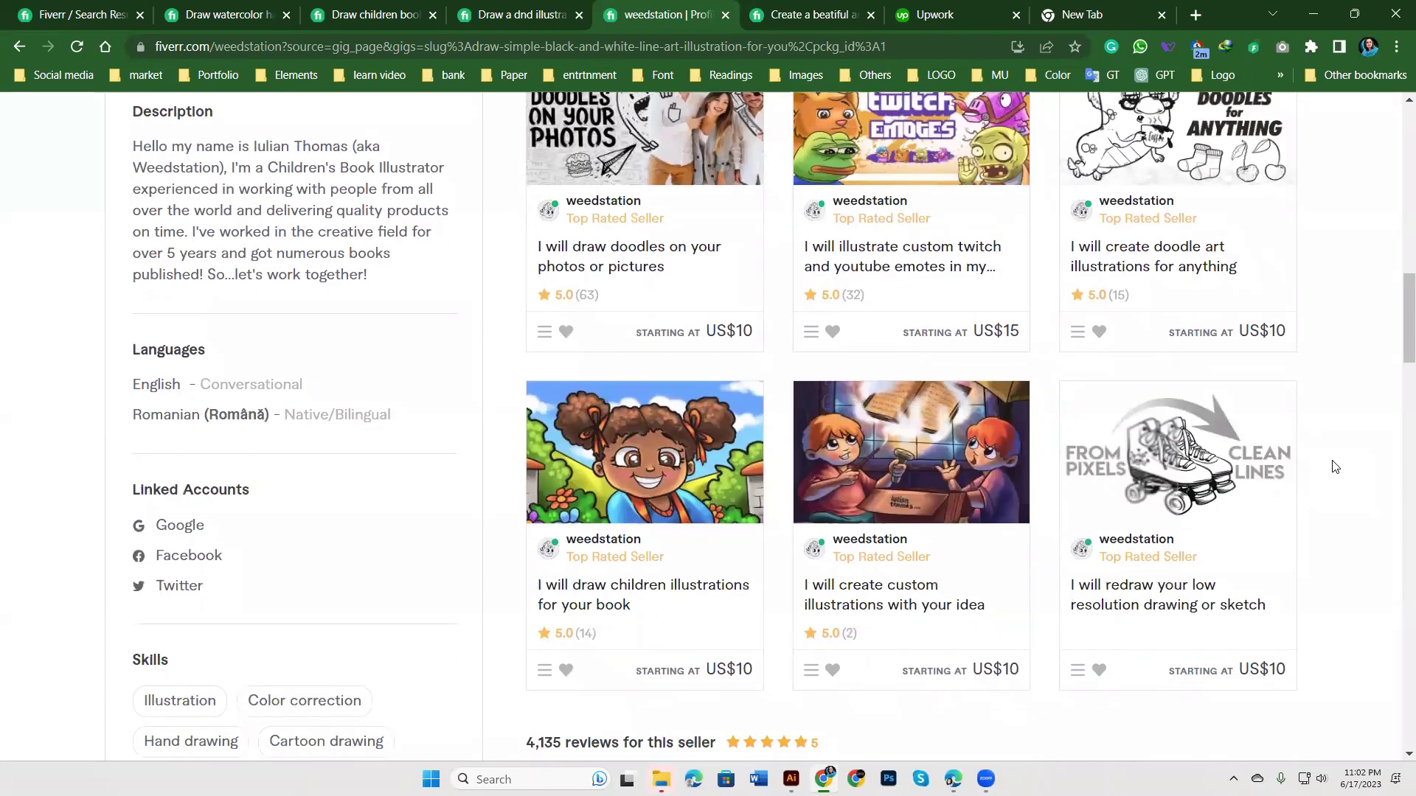
scroll(1336, 465, "down", 5)
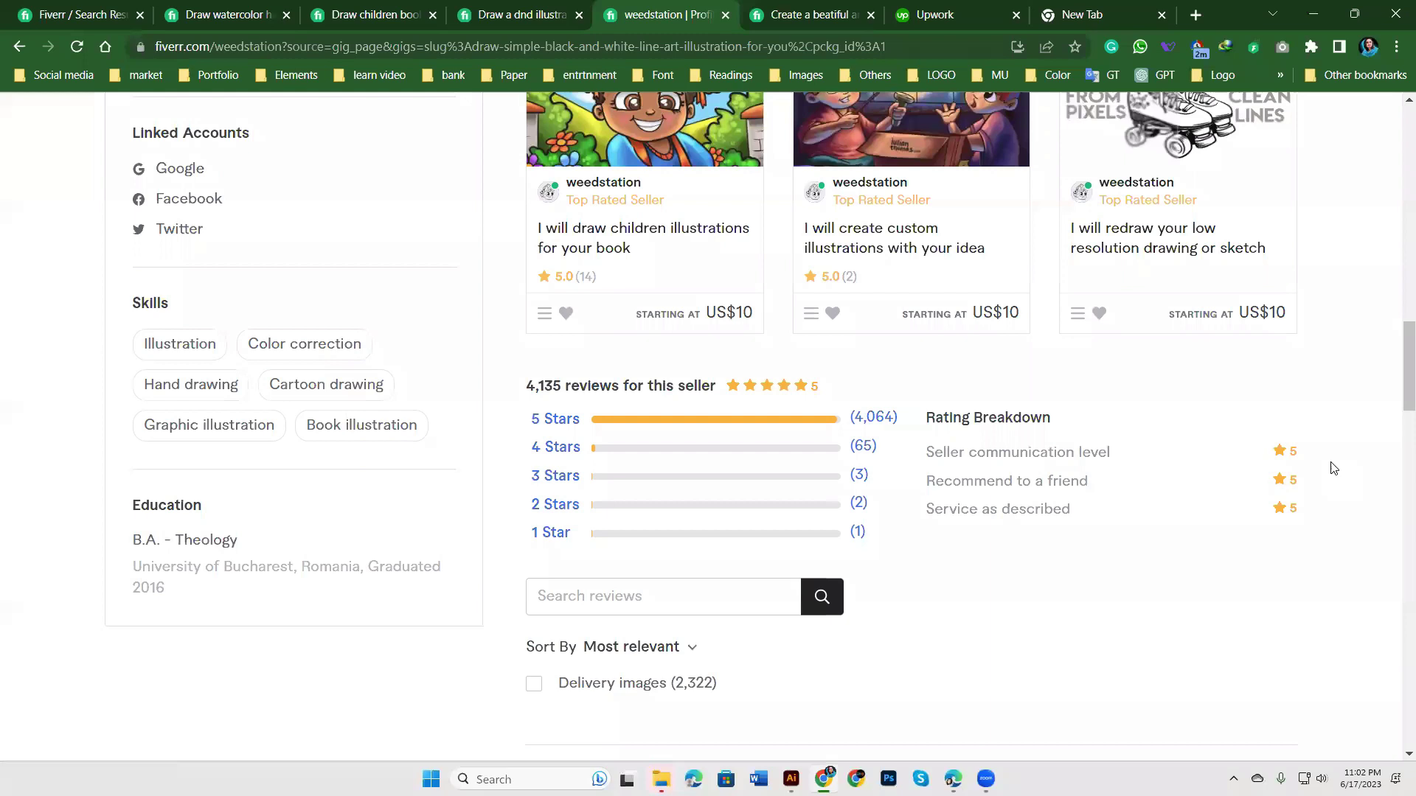
scroll(1333, 468, "up", 5)
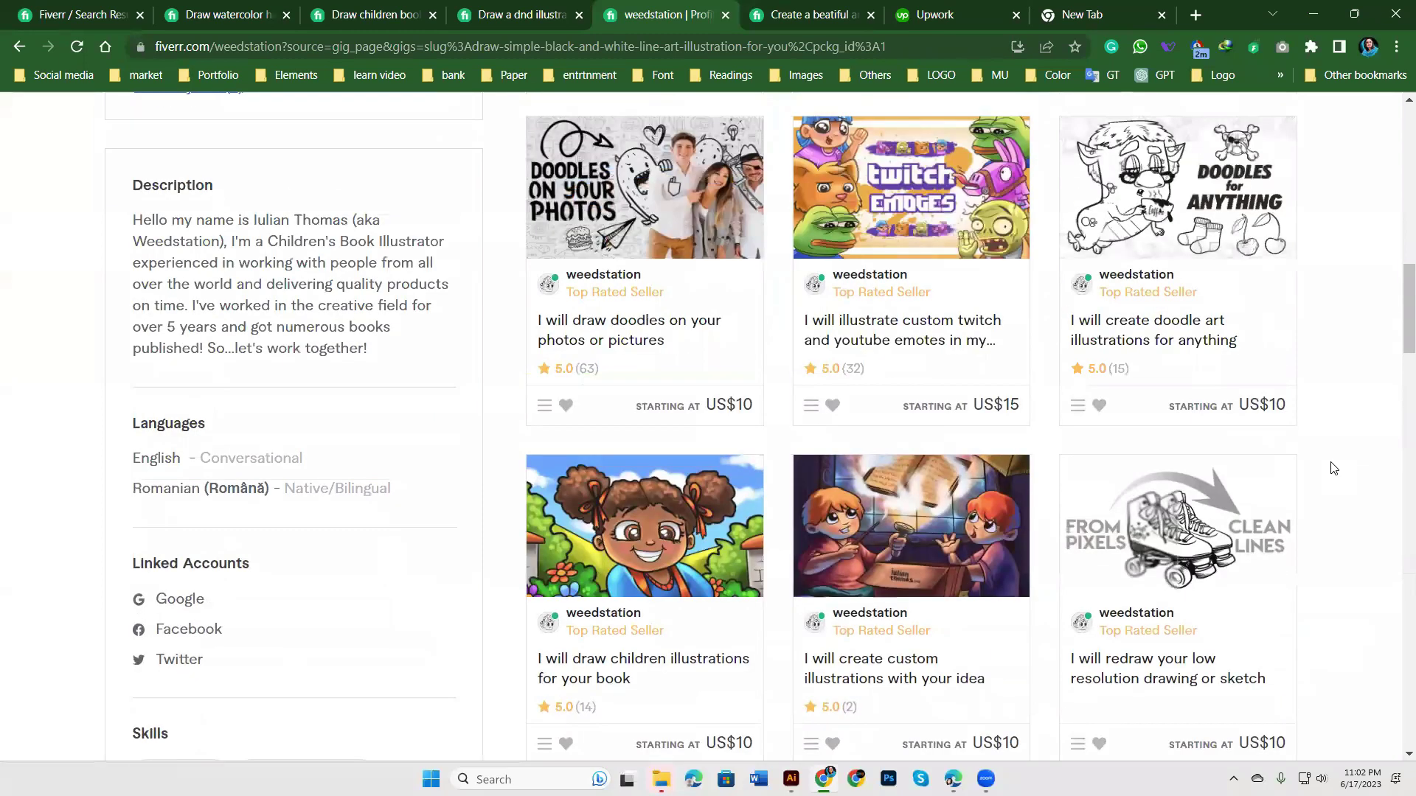
scroll(1330, 469, "up", 8)
scroll(1325, 469, "up", 7)
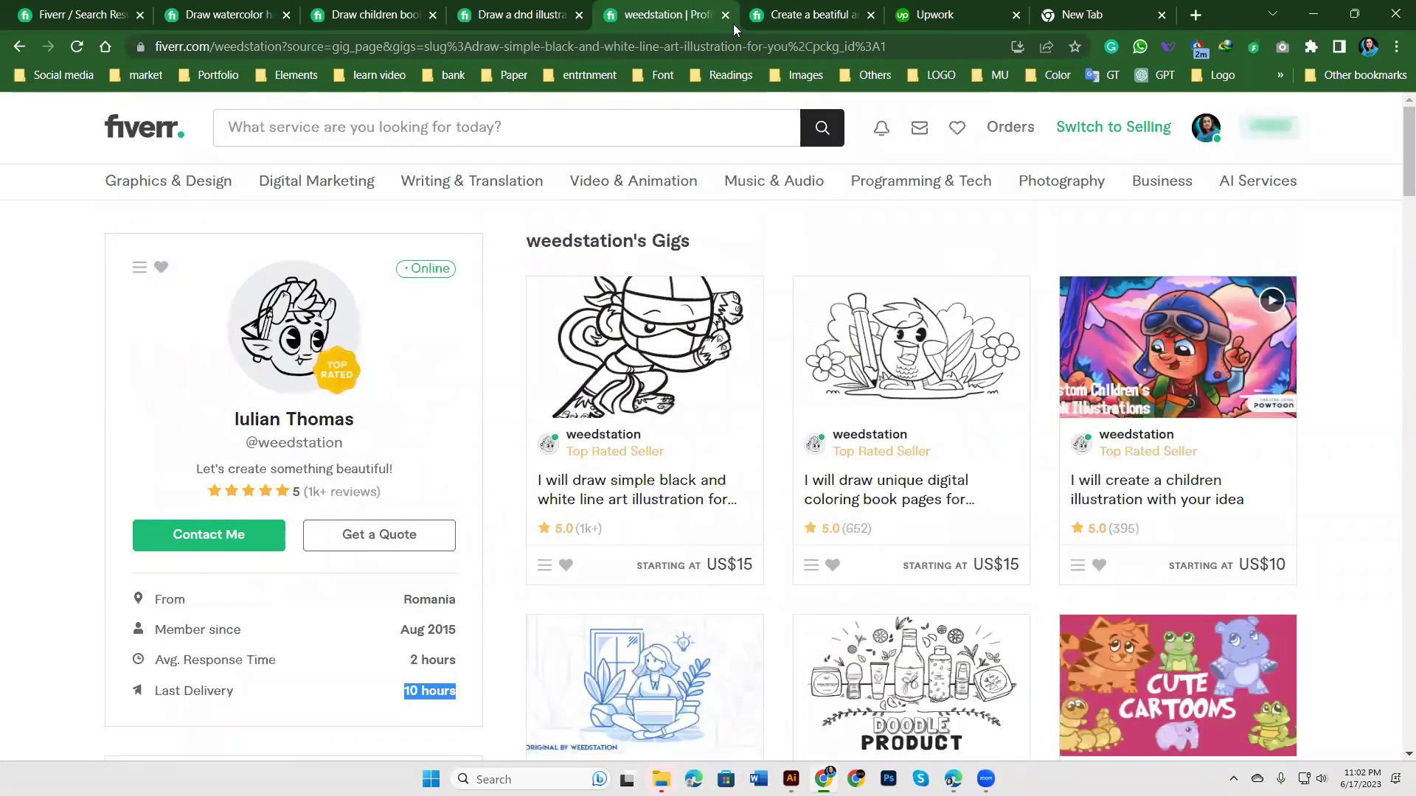
Step: Close the profile and show the dnd gig's axe-wielding barbarian sample image
left_click(725, 14)
left_click(530, 8)
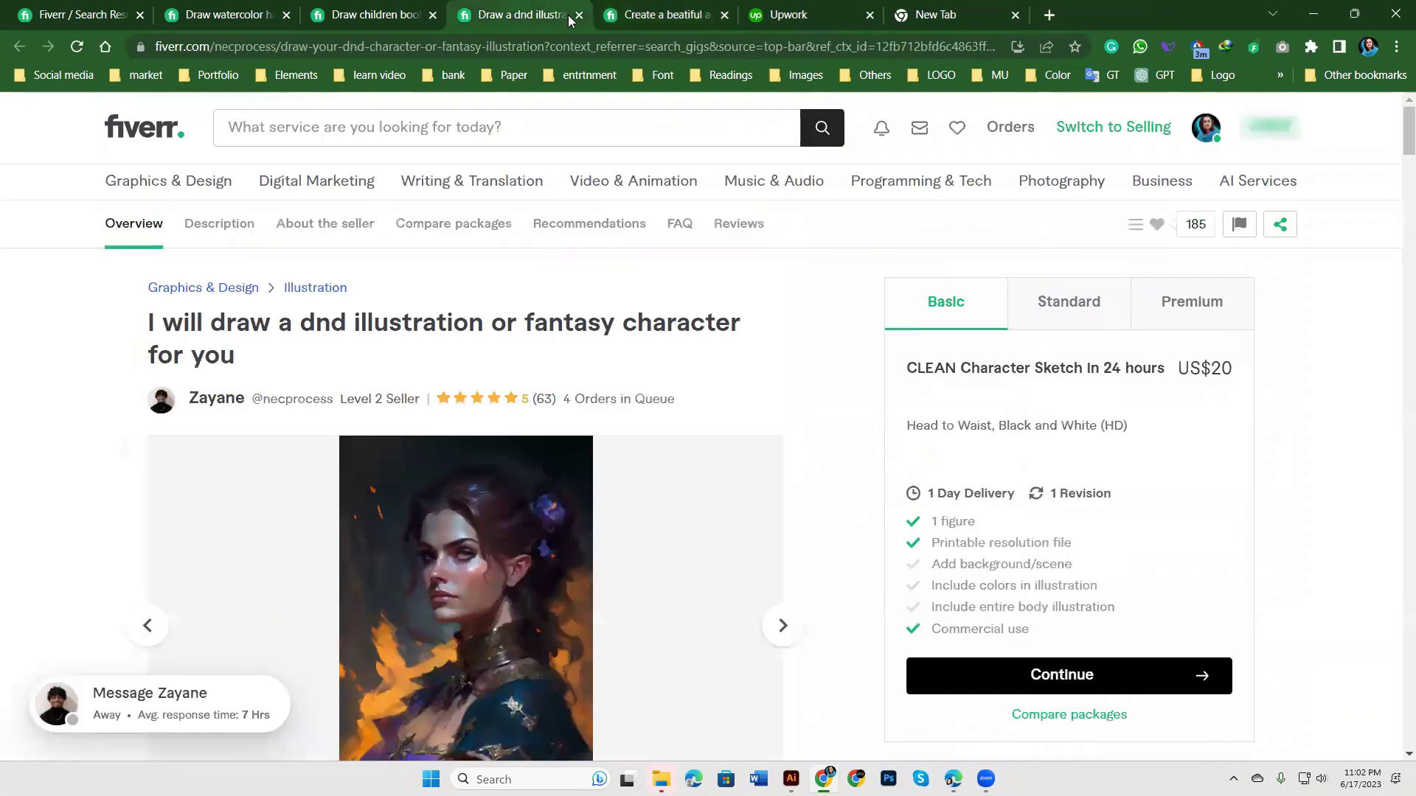
left_click(700, 15)
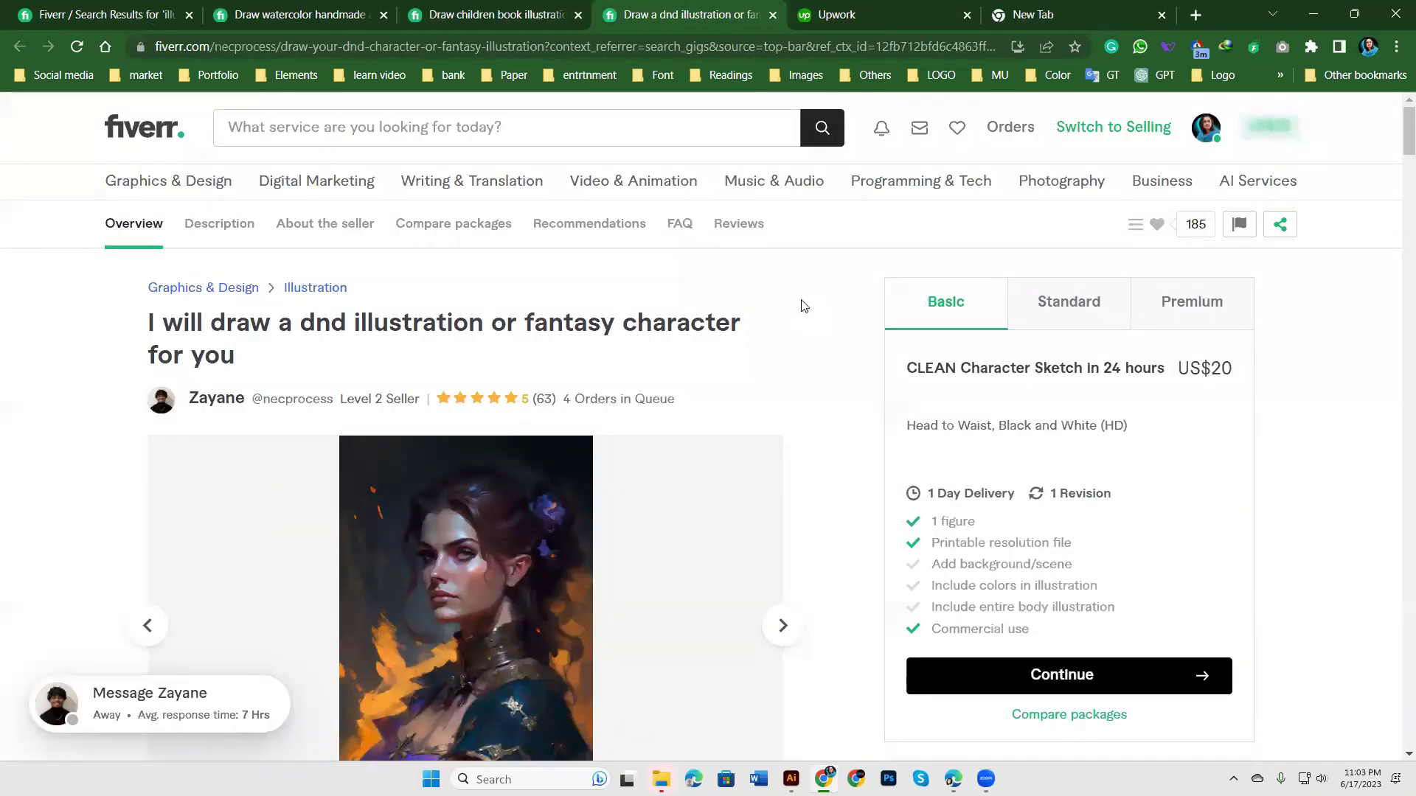
scroll(804, 306, "down", 2)
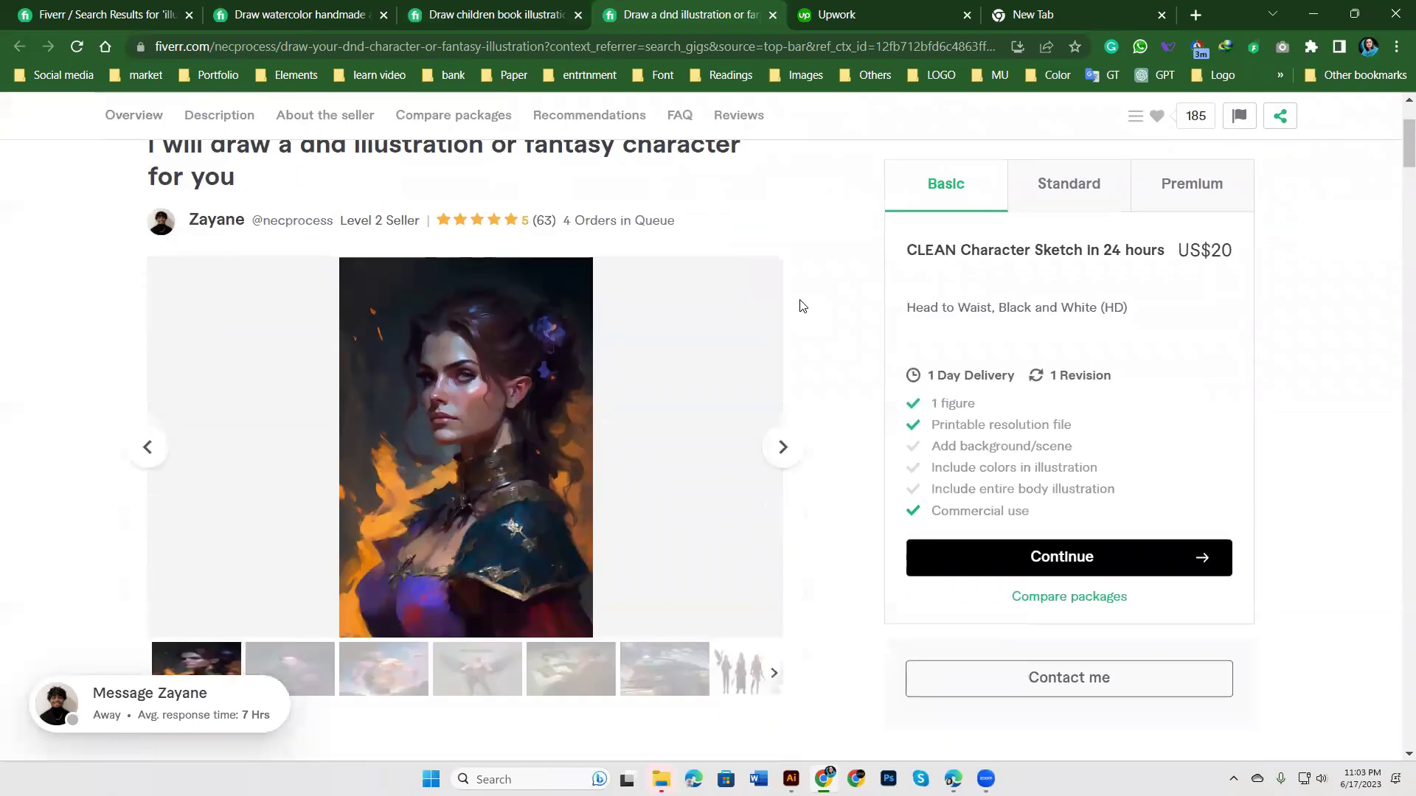
scroll(803, 306, "up", 1)
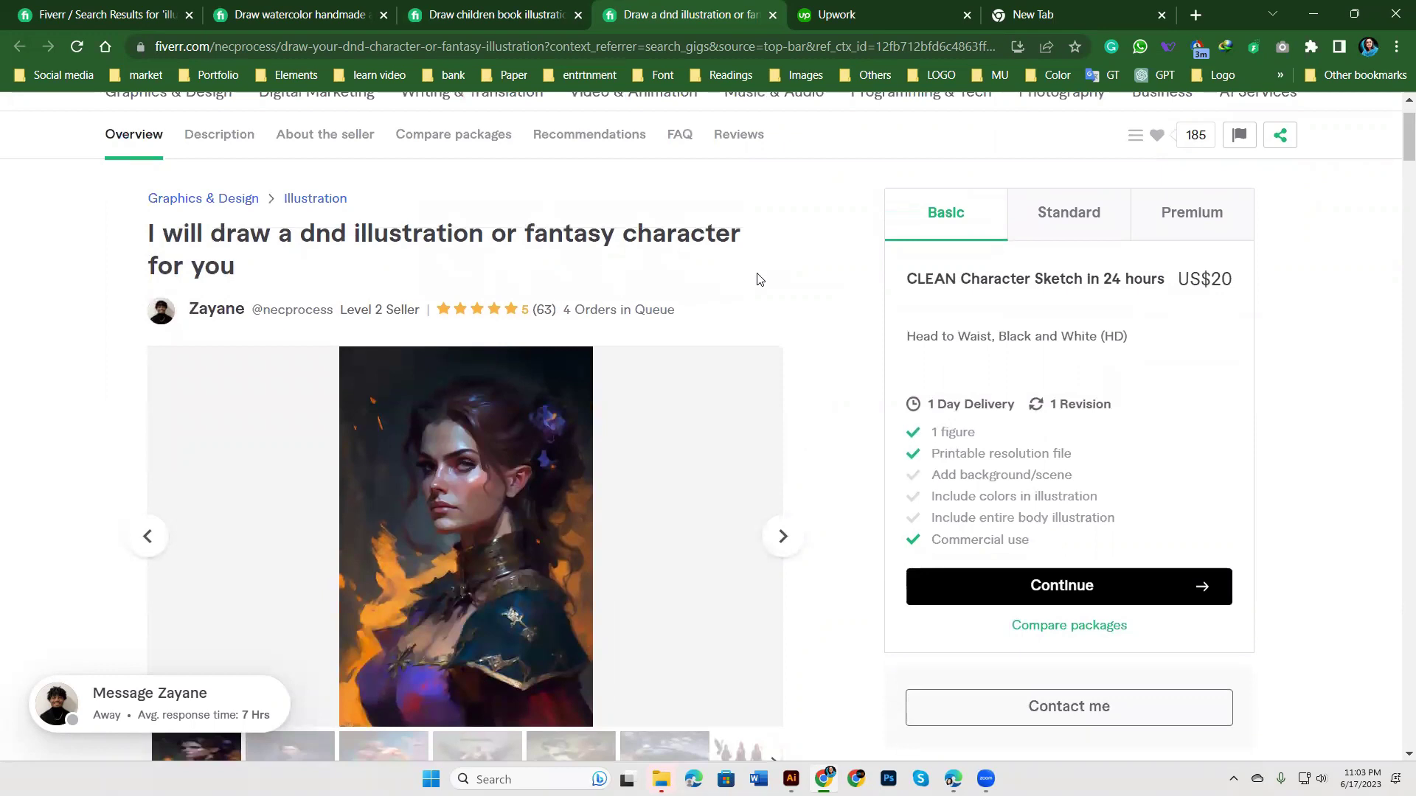
scroll(781, 277, "down", 2)
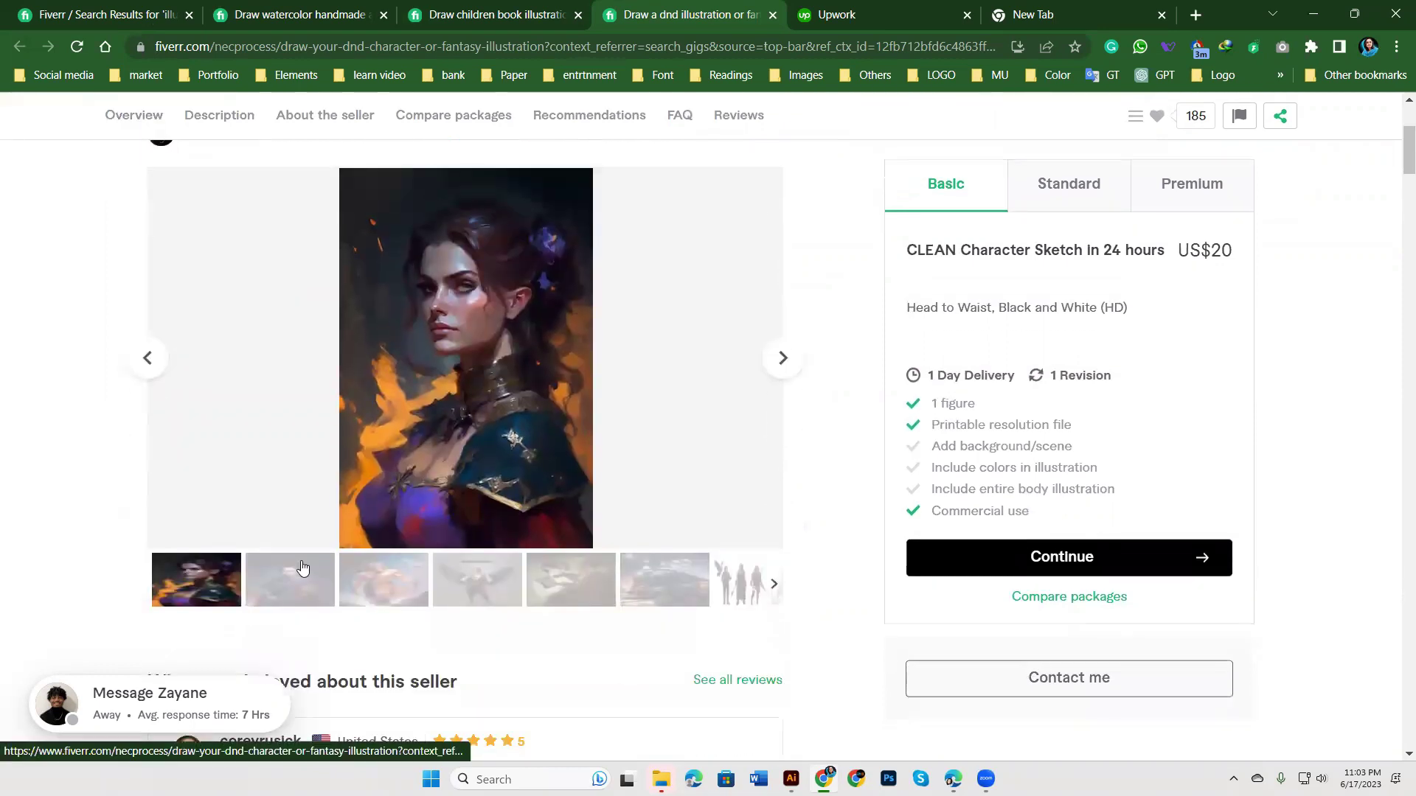
left_click(303, 565)
left_click(382, 590)
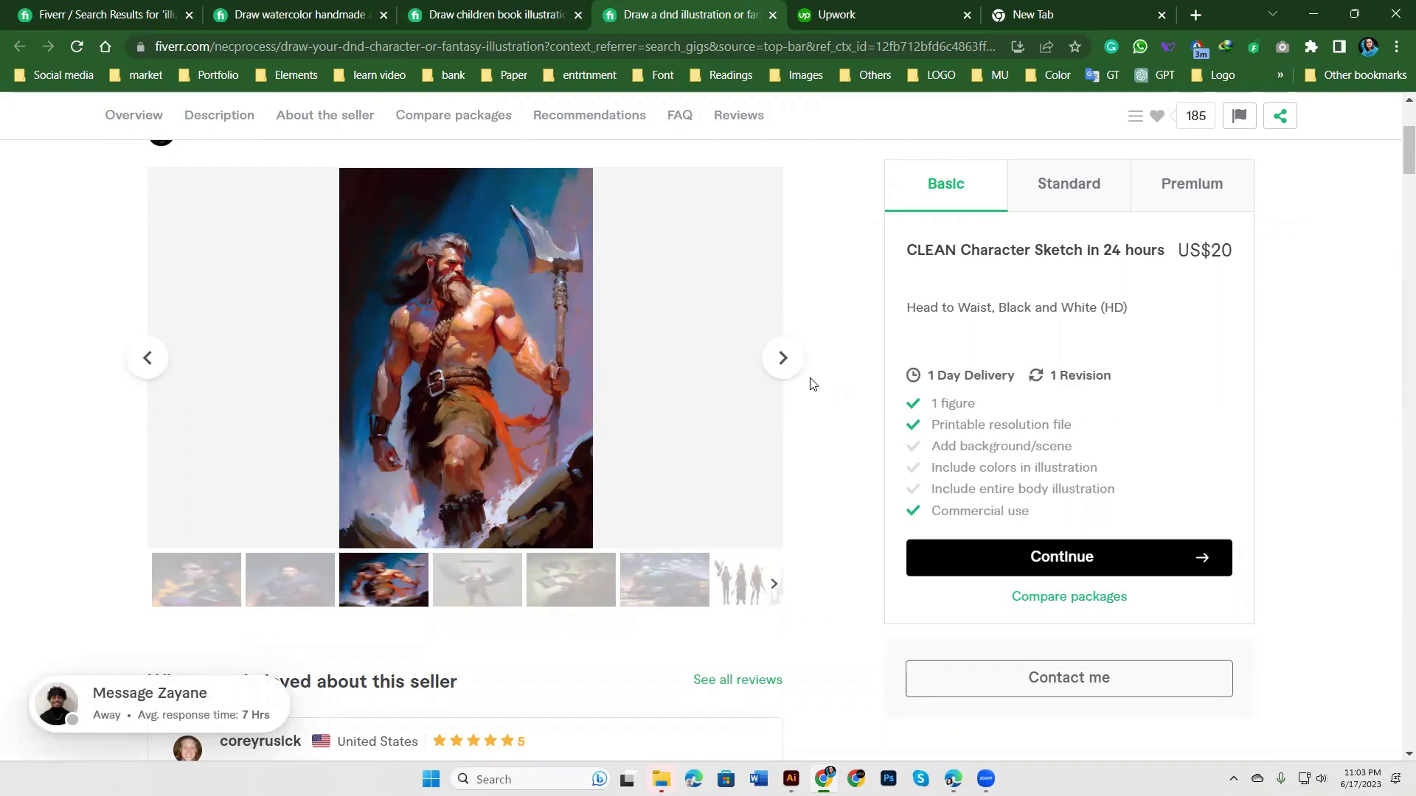
scroll(812, 383, "up", 4)
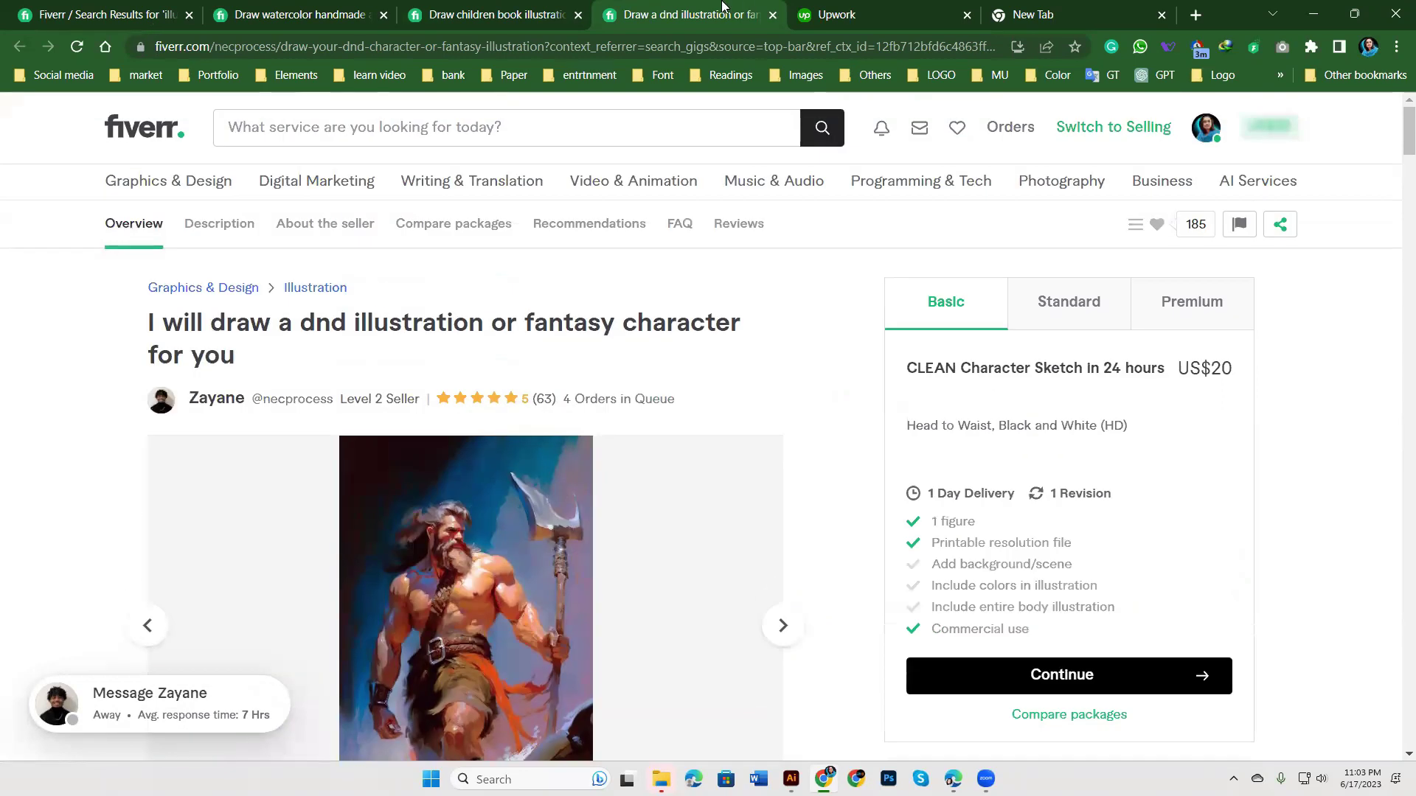
Step: Close the dnd gig tab and scroll through the children's book gig page
left_click(772, 16)
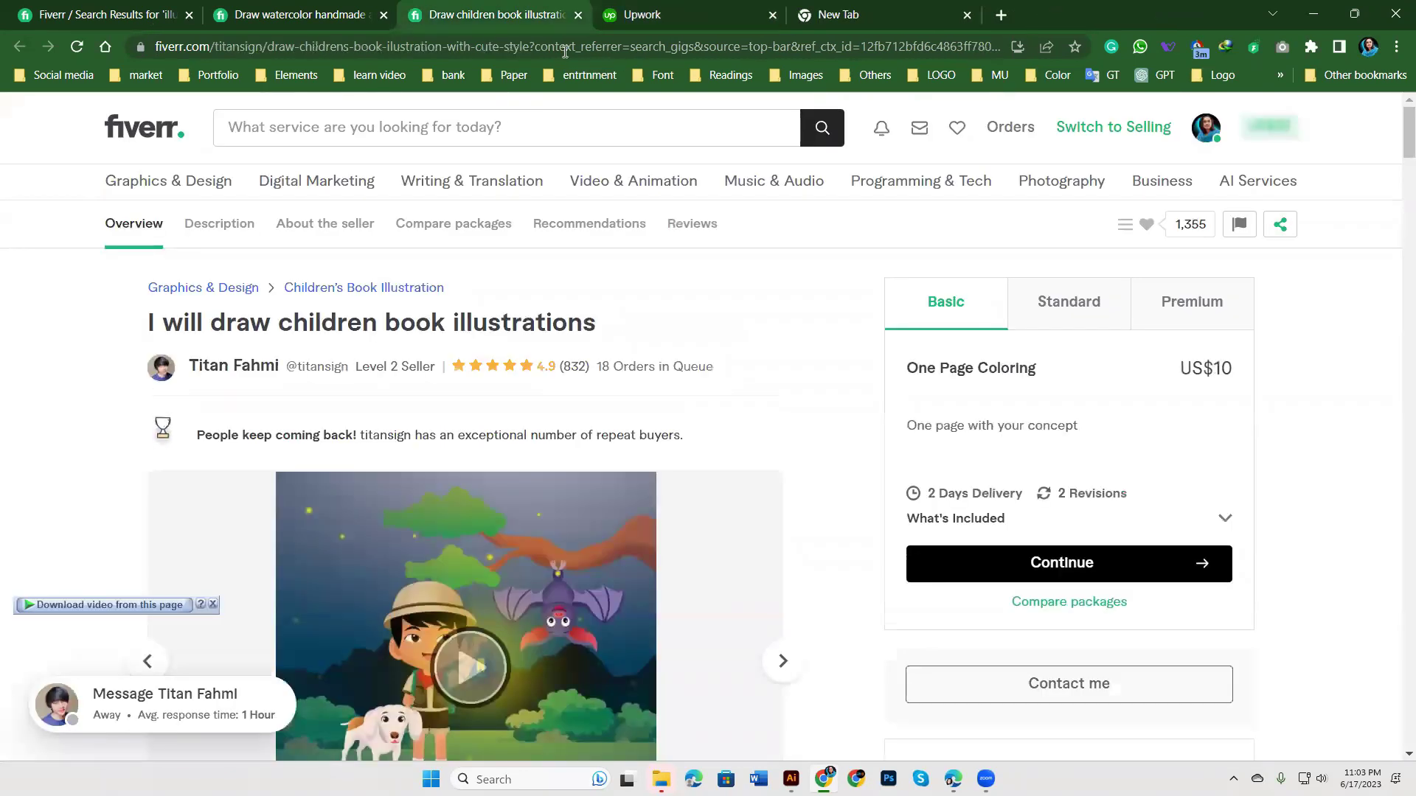
scroll(845, 414, "down", 2)
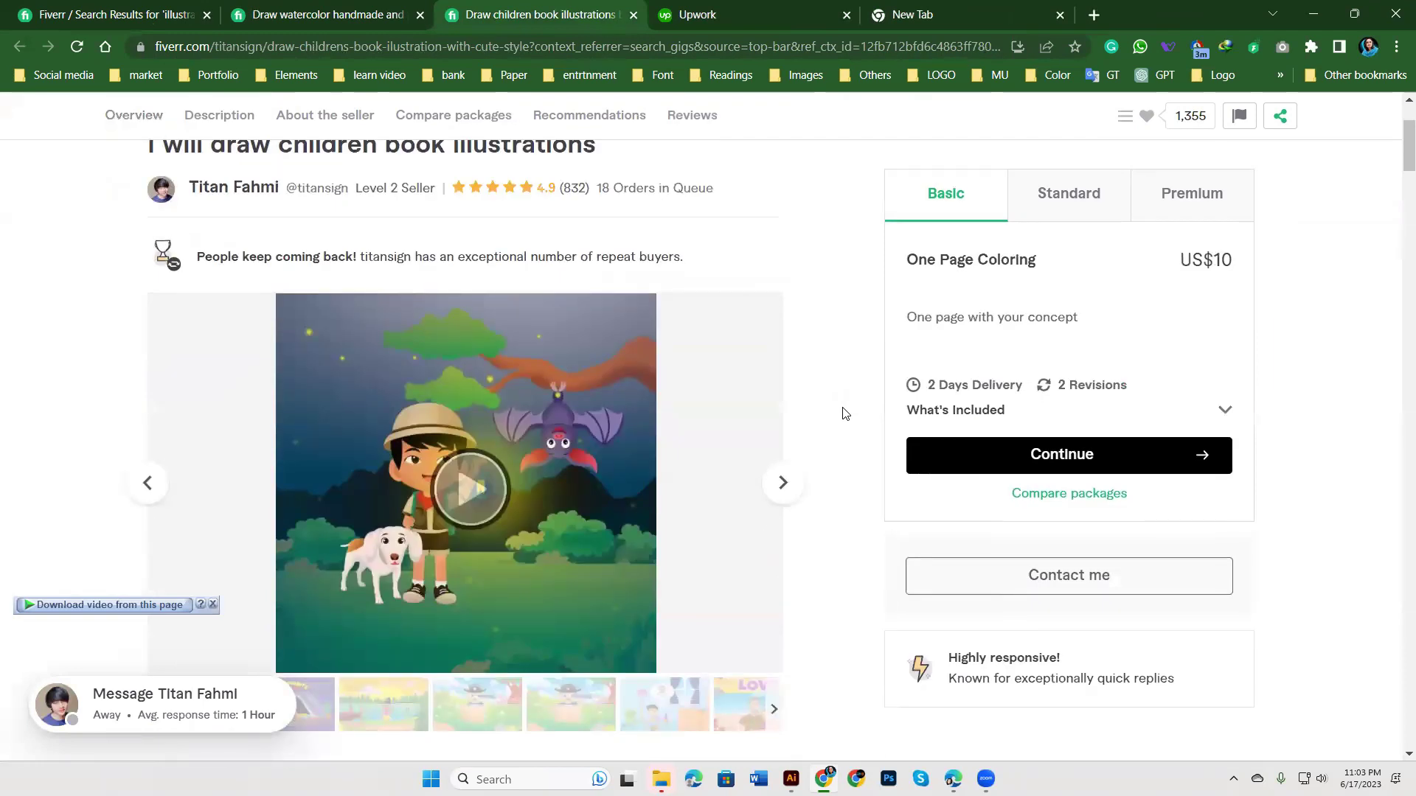
scroll(841, 414, "down", 1)
scroll(837, 414, "down", 2)
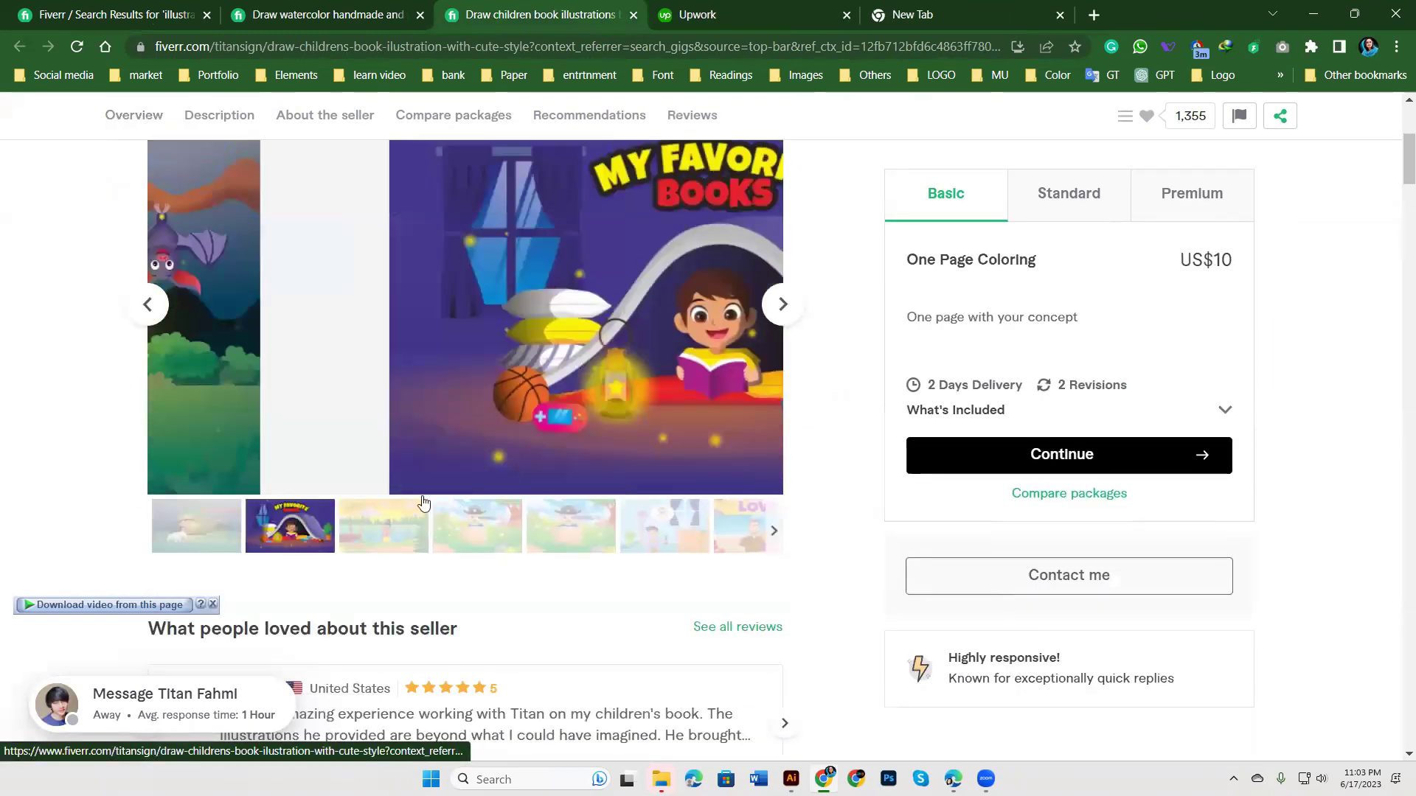
scroll(677, 460, "up", 2)
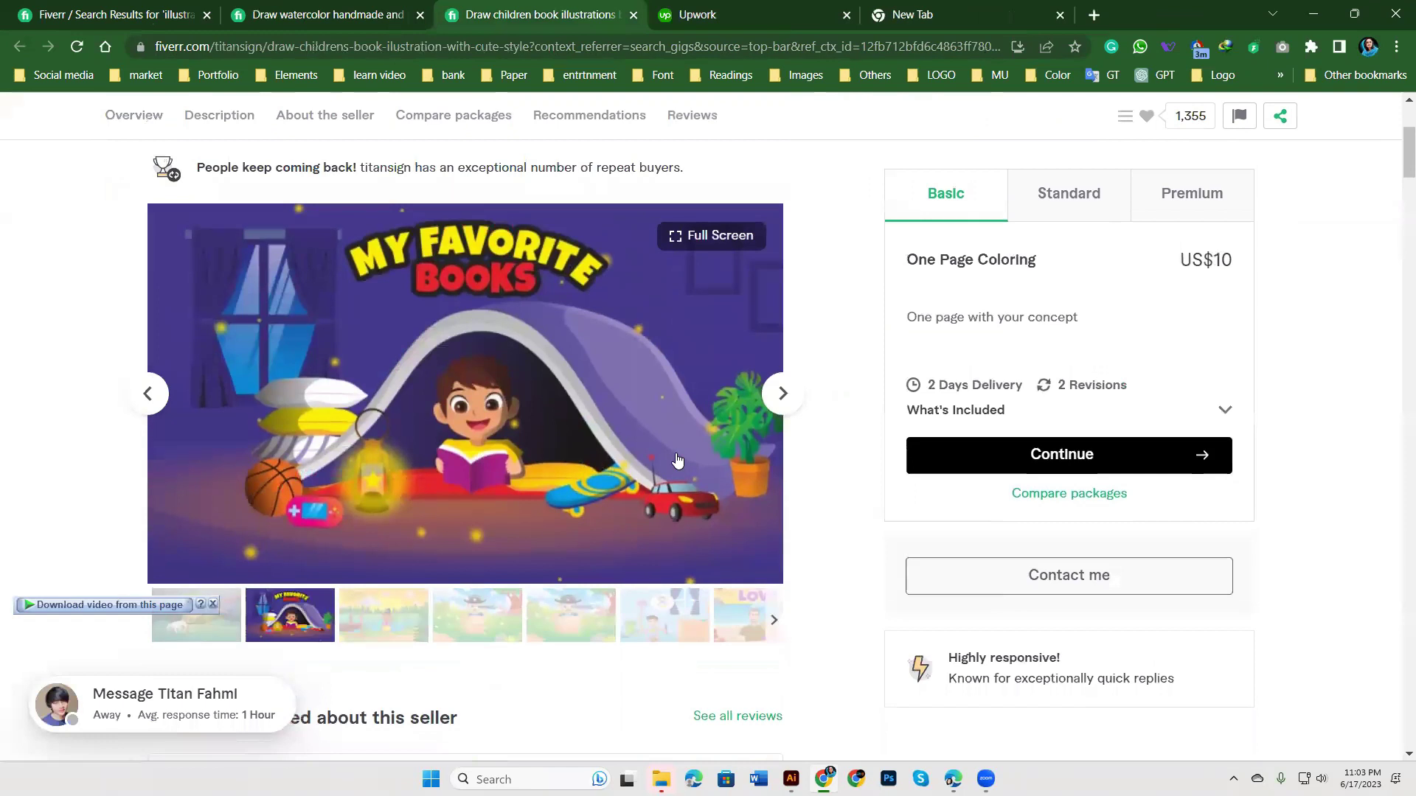
Step: Browse the girl-at-the-lake, pirate-boy and window-and-lamp samples, then enlarge the pirate-boy image
left_click(402, 631)
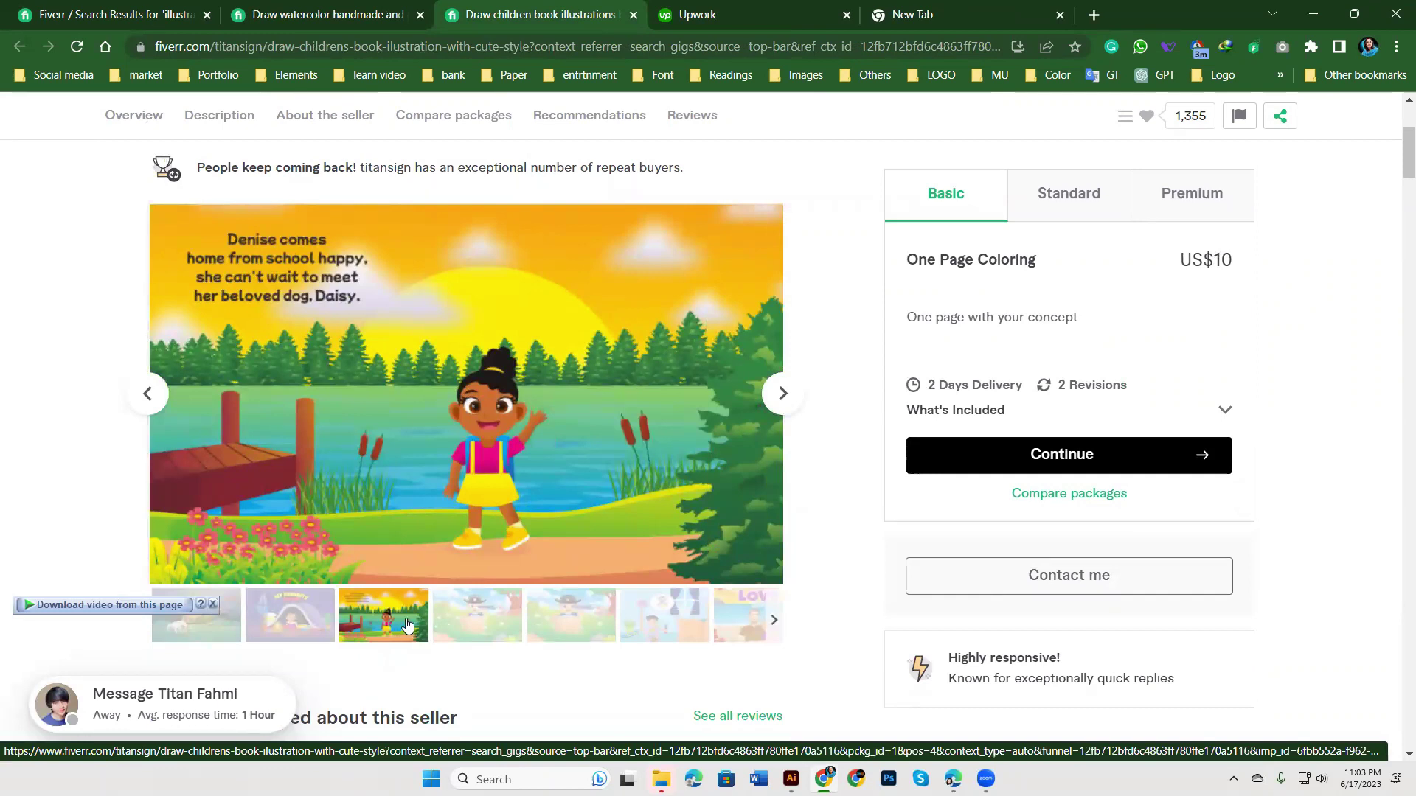
left_click(469, 625)
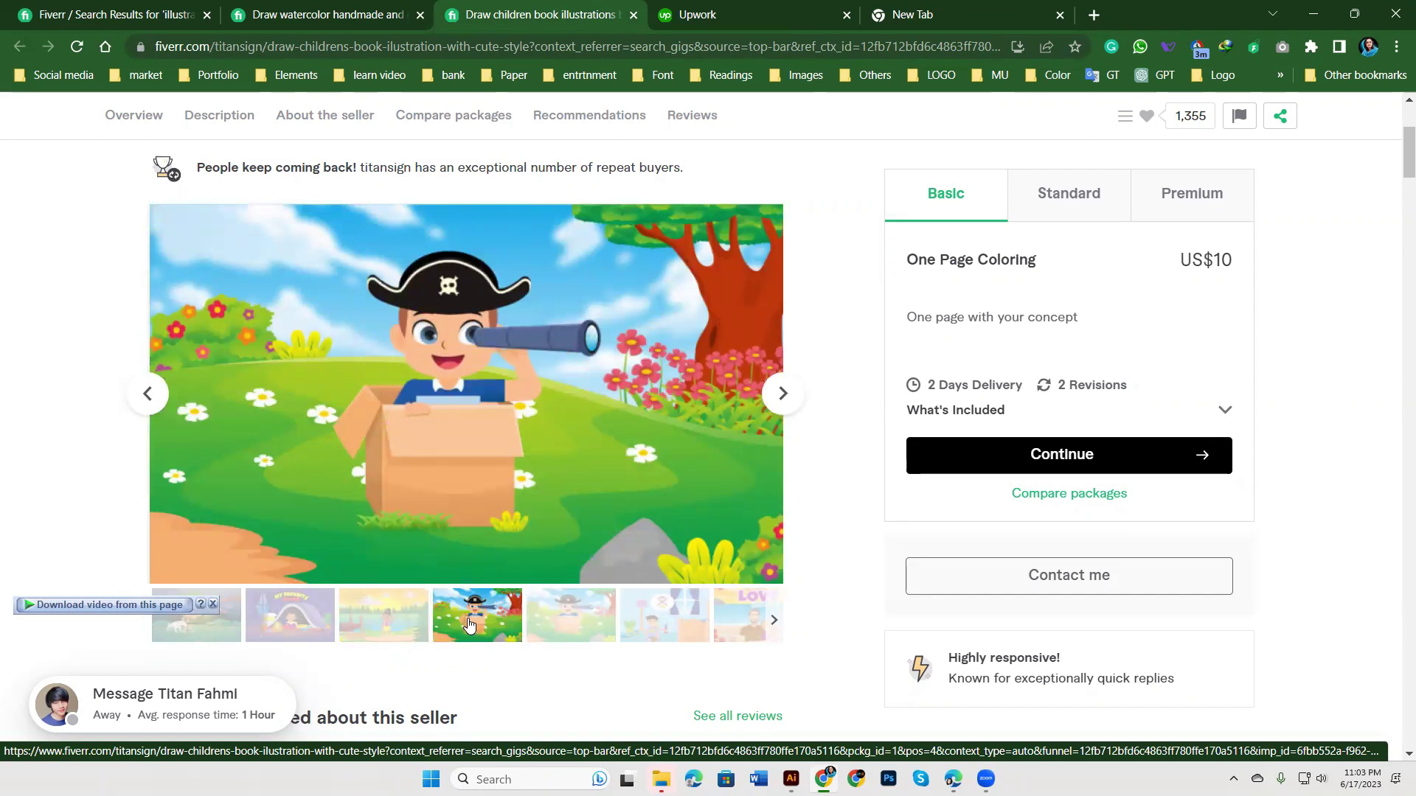
mouse_move(530, 477)
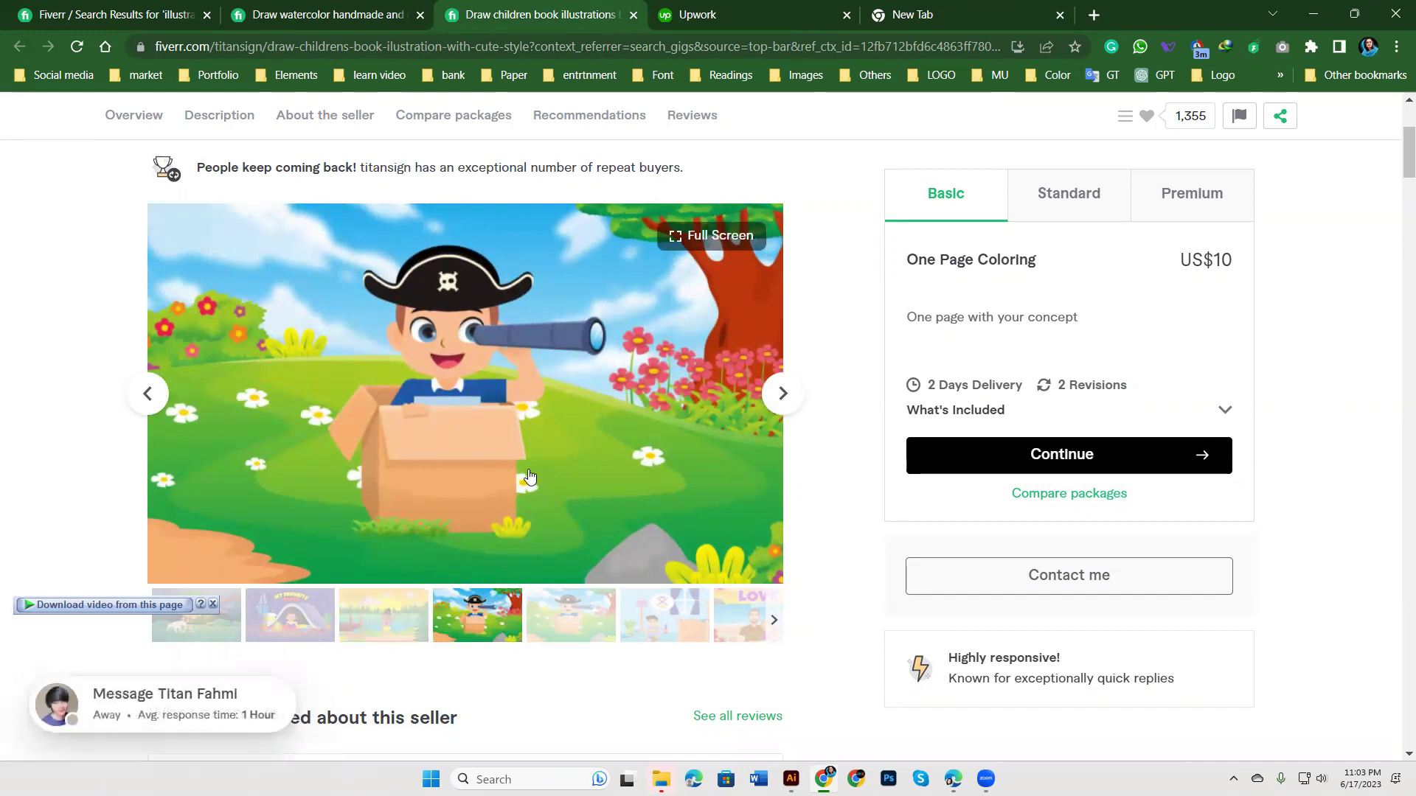
left_click(558, 635)
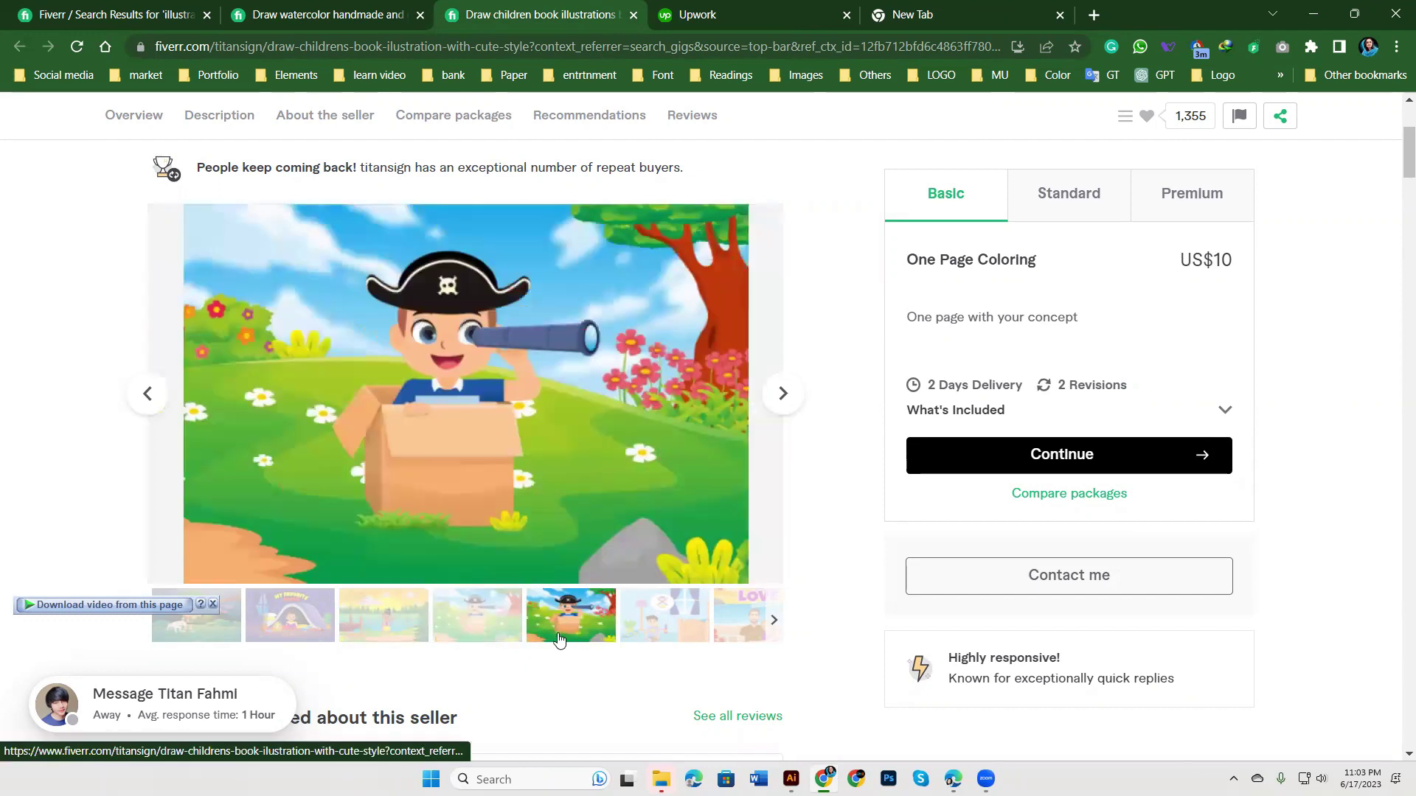
left_click(646, 616)
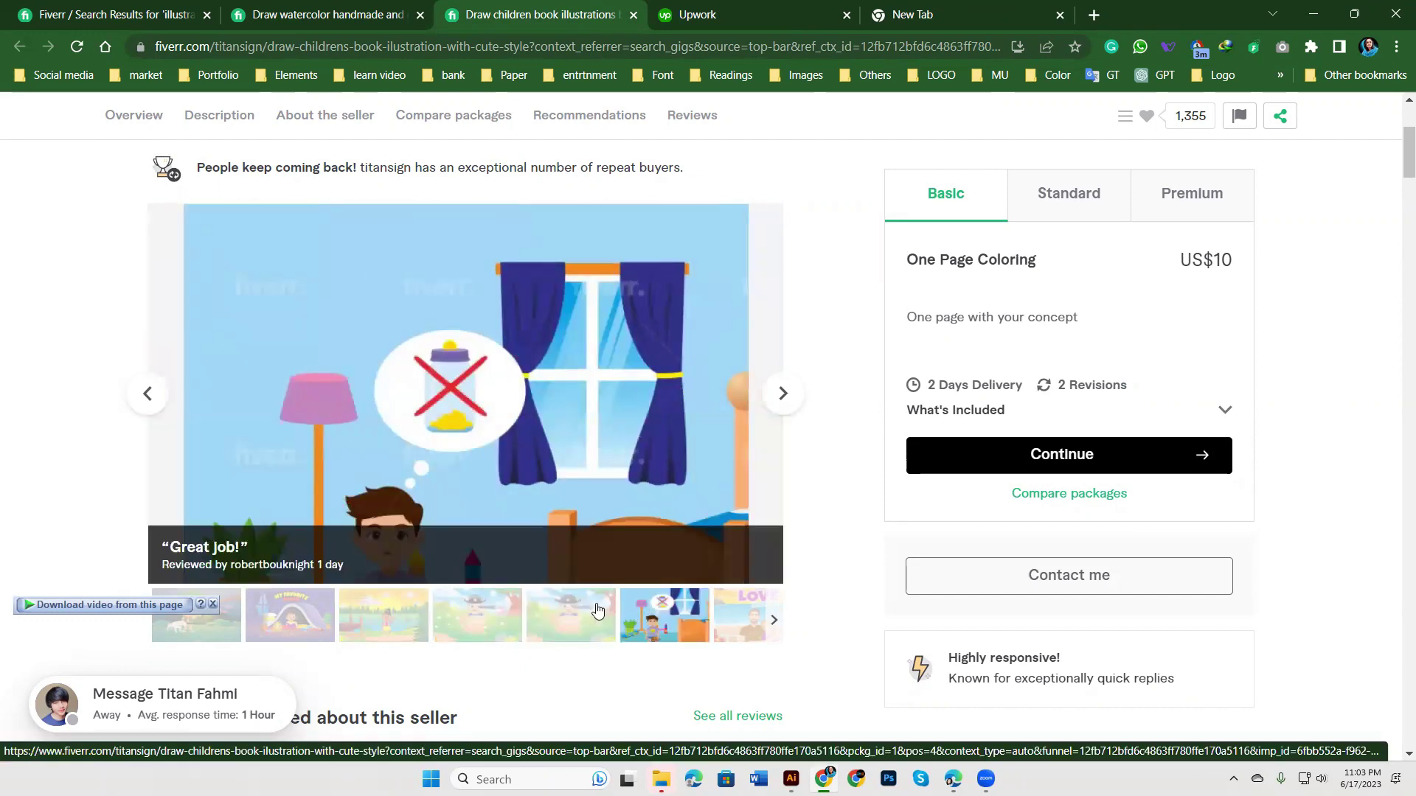
left_click(570, 612)
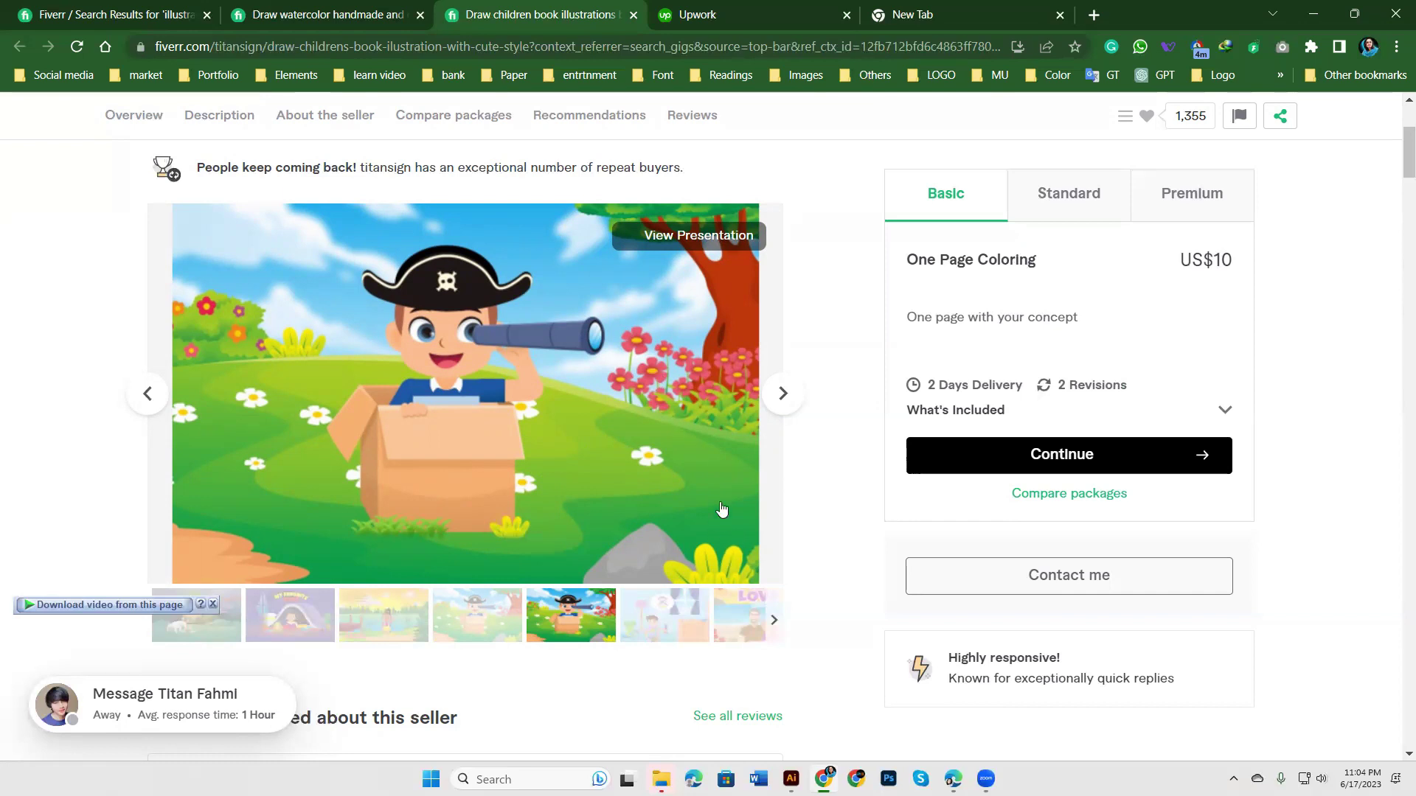
left_click(654, 364)
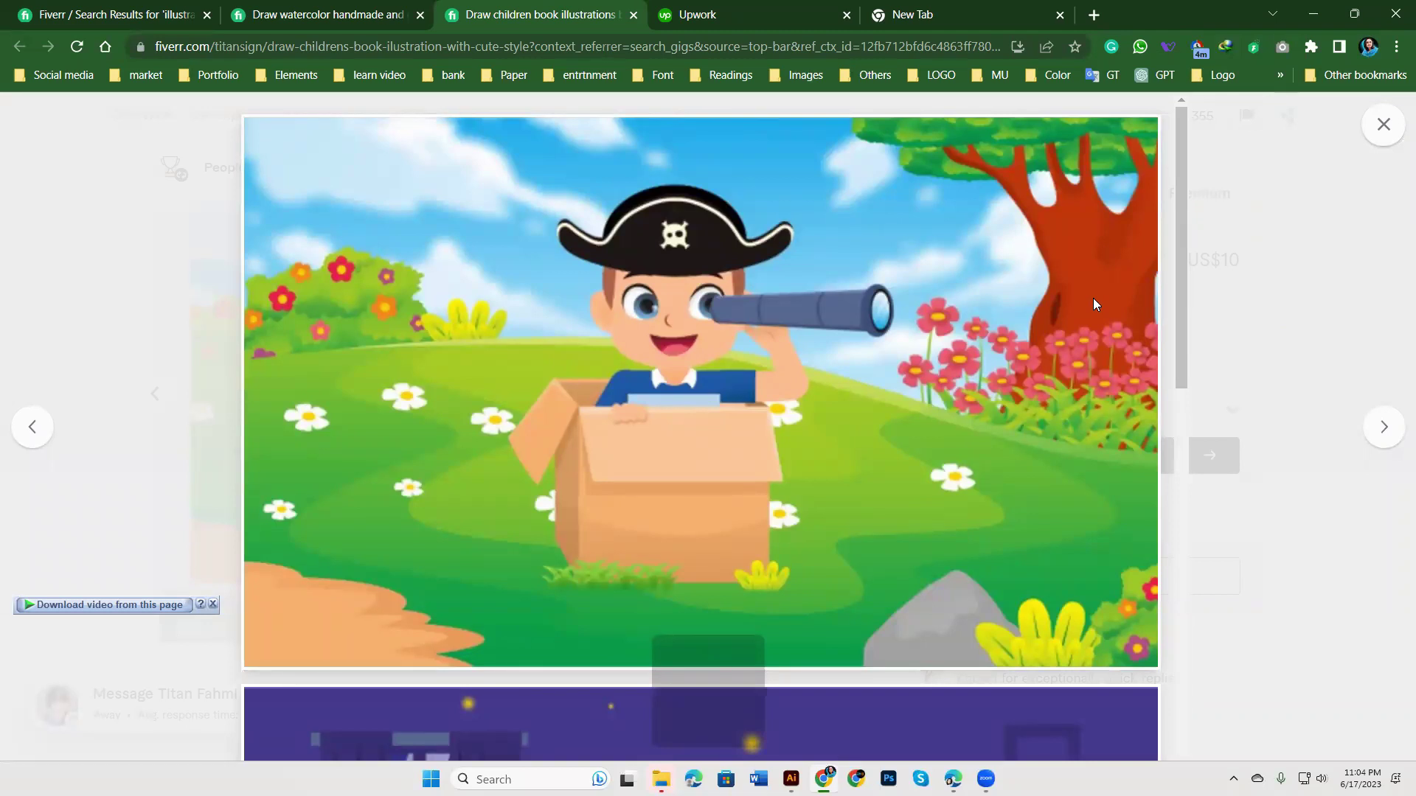
Step: Zoom the enlarged pirate-boy image to 250% and scroll across it
key("ctrl+plus")
key("ctrl+plus")
key("ctrl+plus")
key("ctrl+plus")
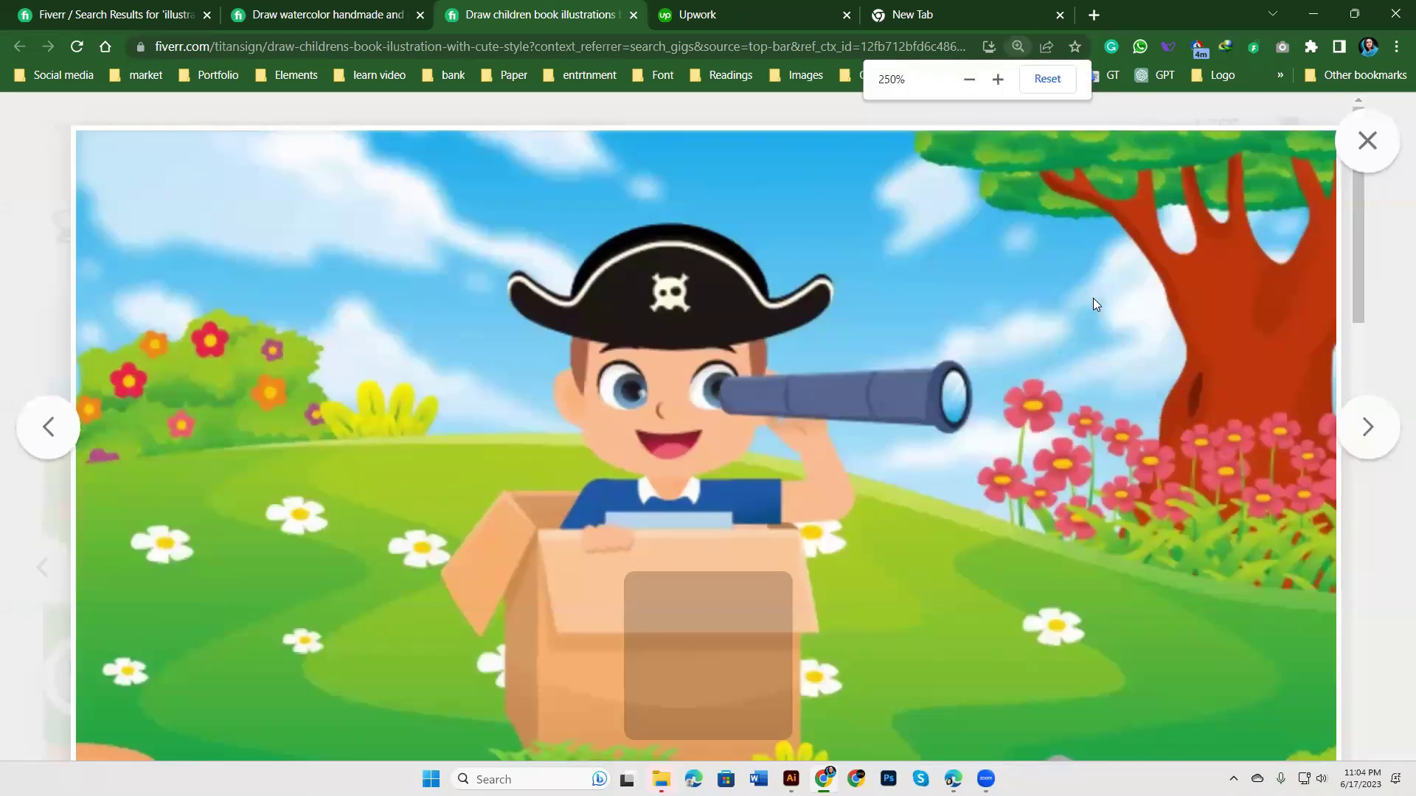
key("ctrl+plus")
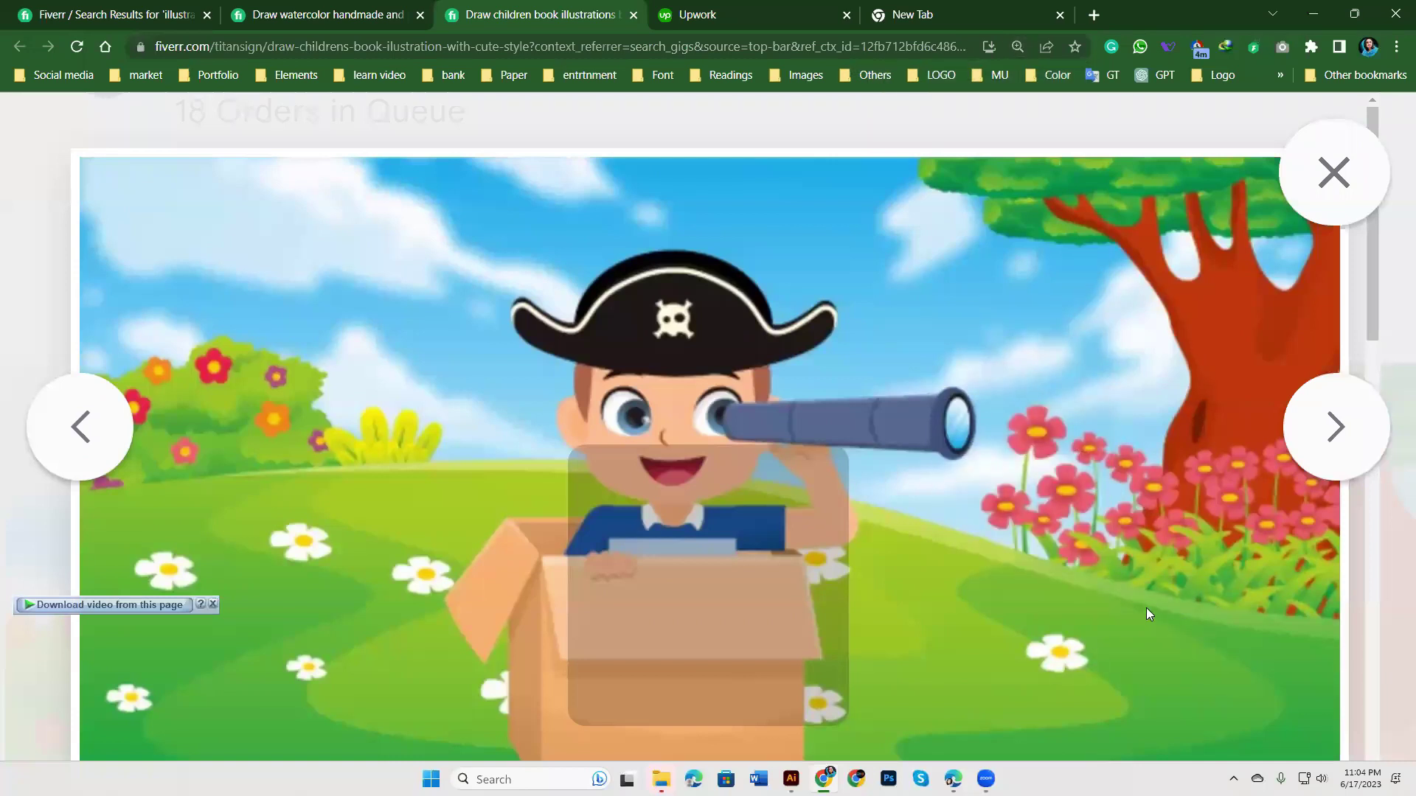
scroll(1145, 607, "down", 1)
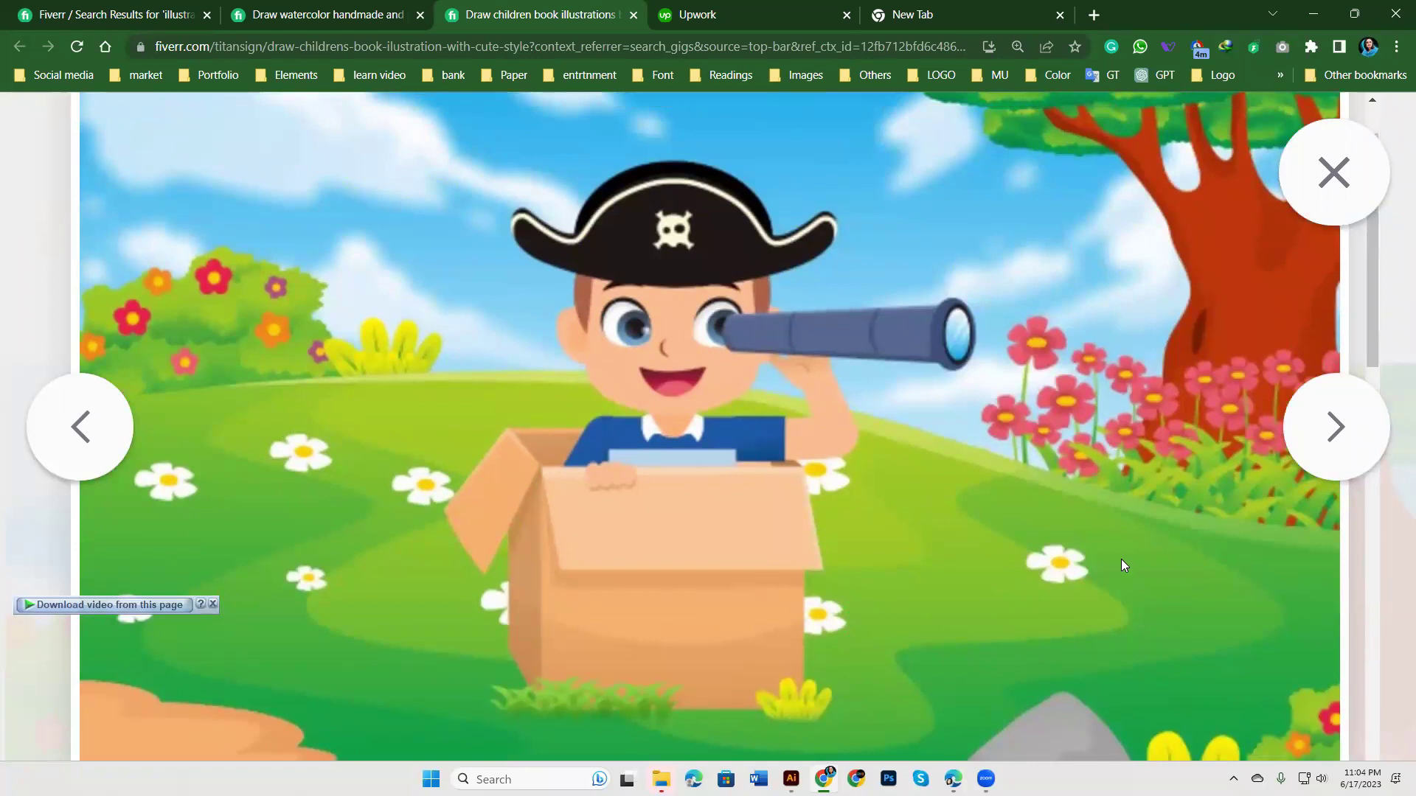
scroll(1121, 560, "down", 1)
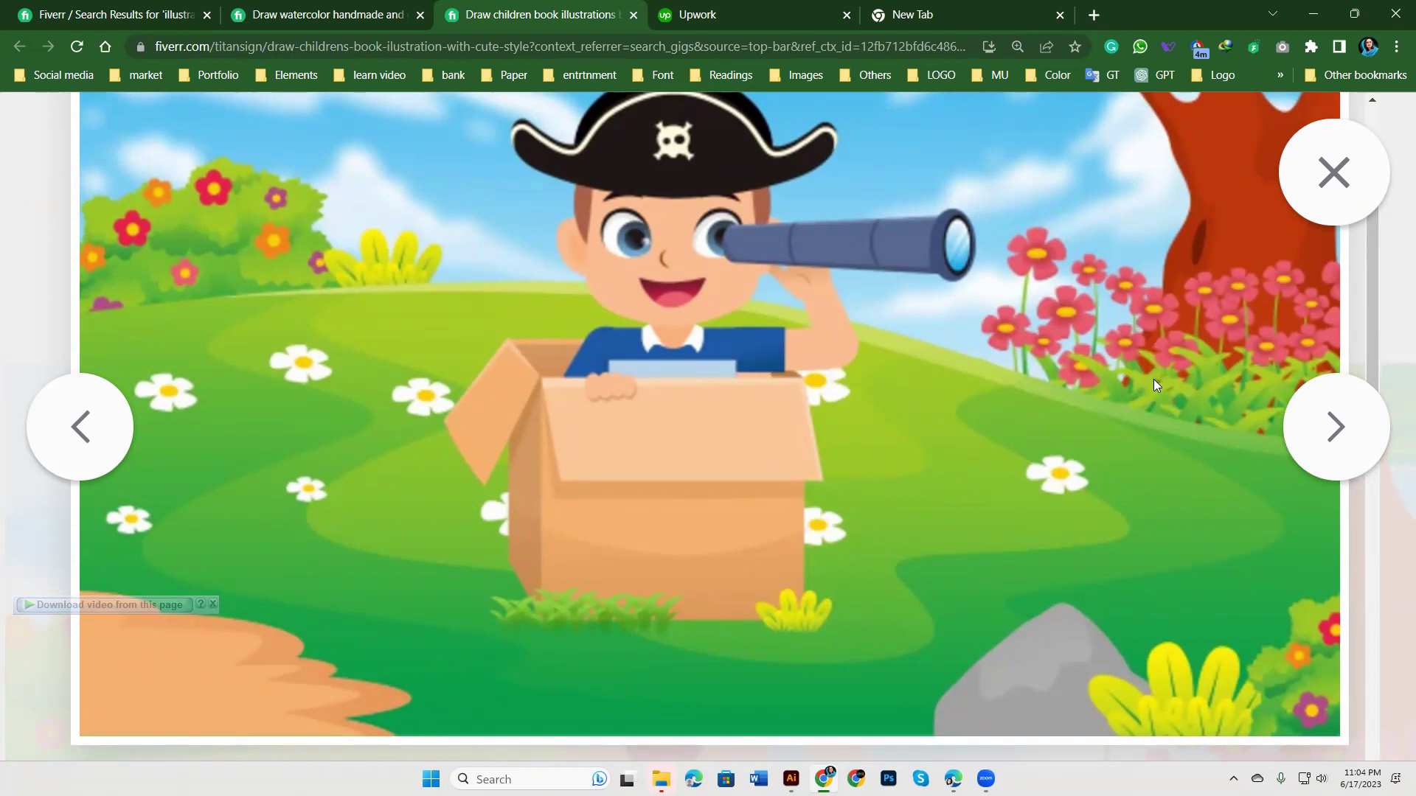
scroll(1165, 564, "down", 5)
scroll(1165, 564, "up", 4)
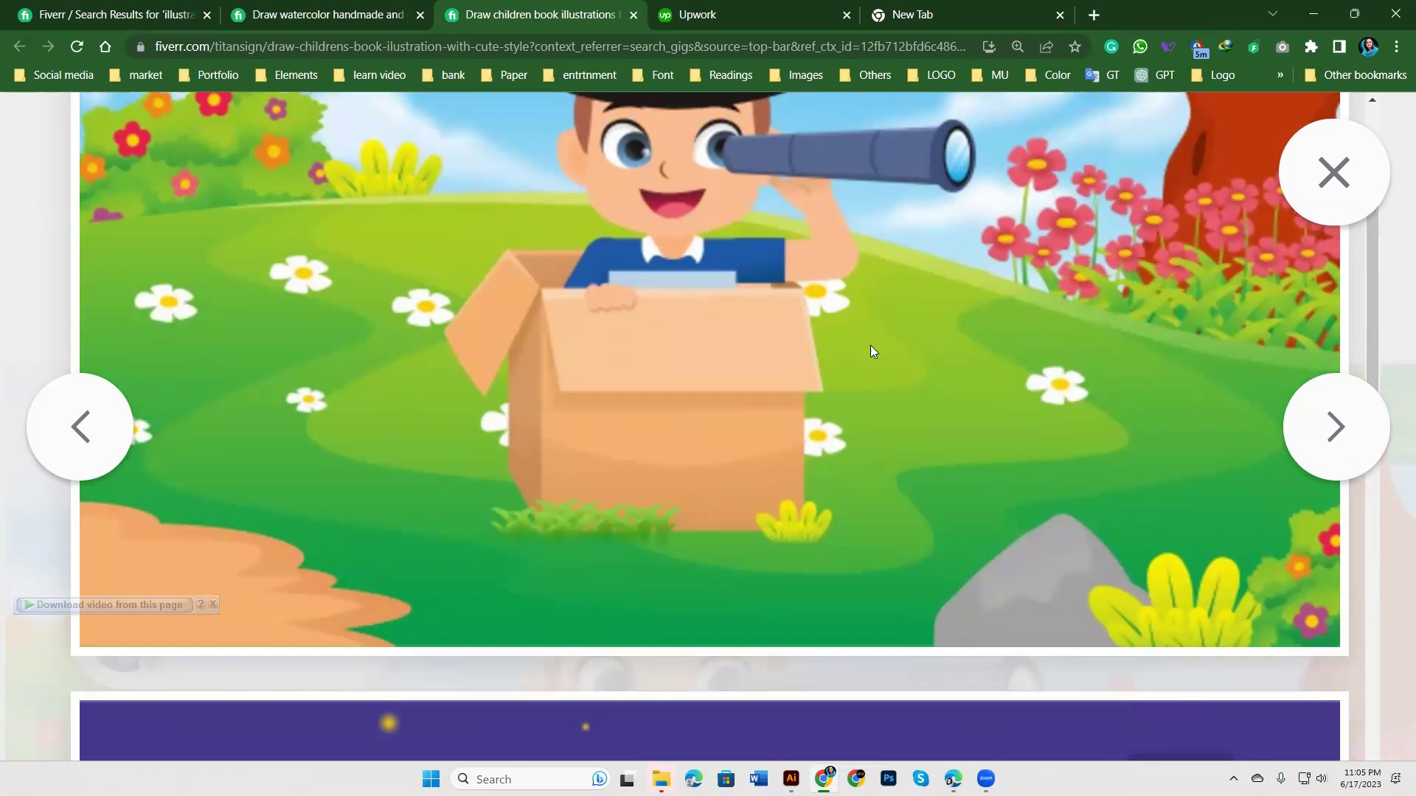
scroll(870, 347, "up", 2)
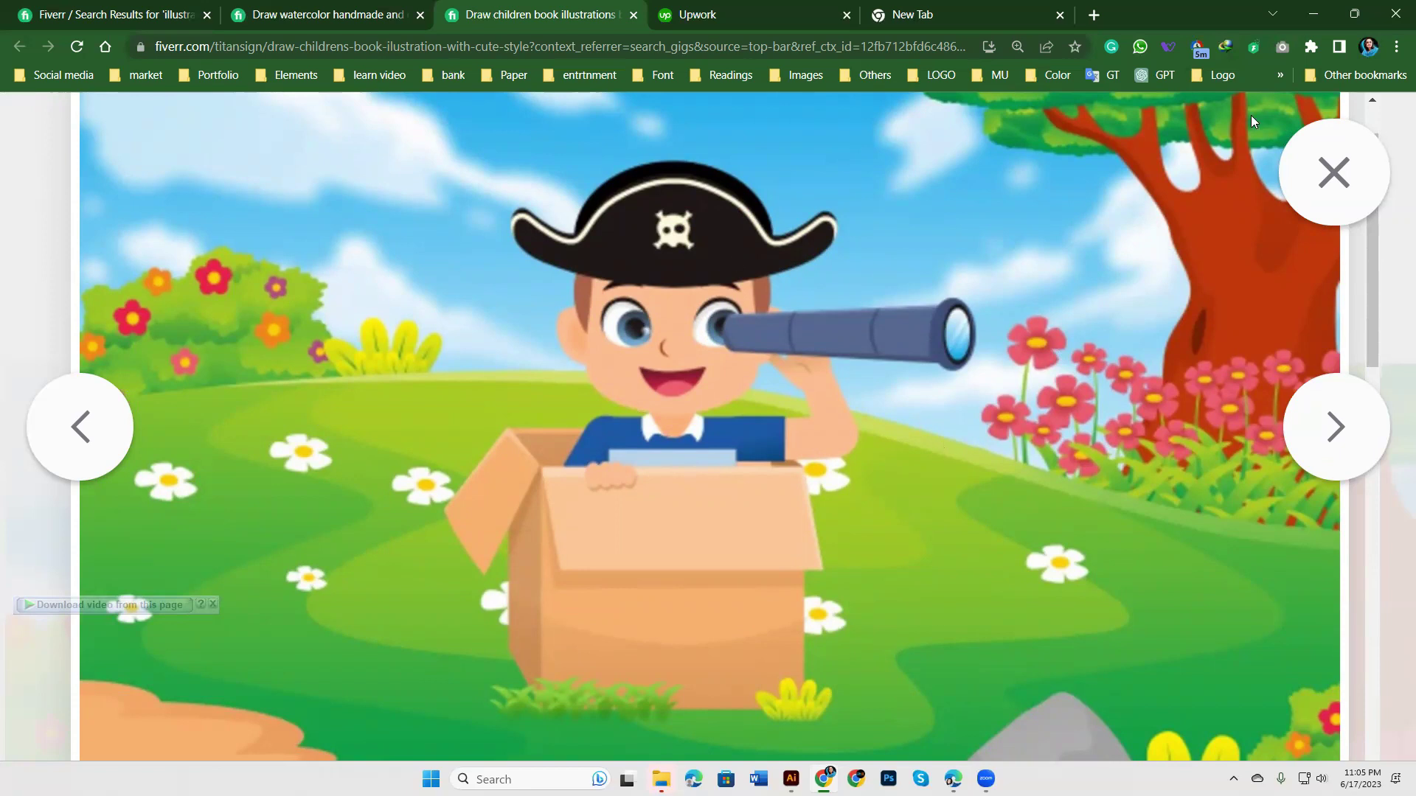
Step: Close the image viewer, reset page zoom, and close the children's book gig
left_click(1339, 174)
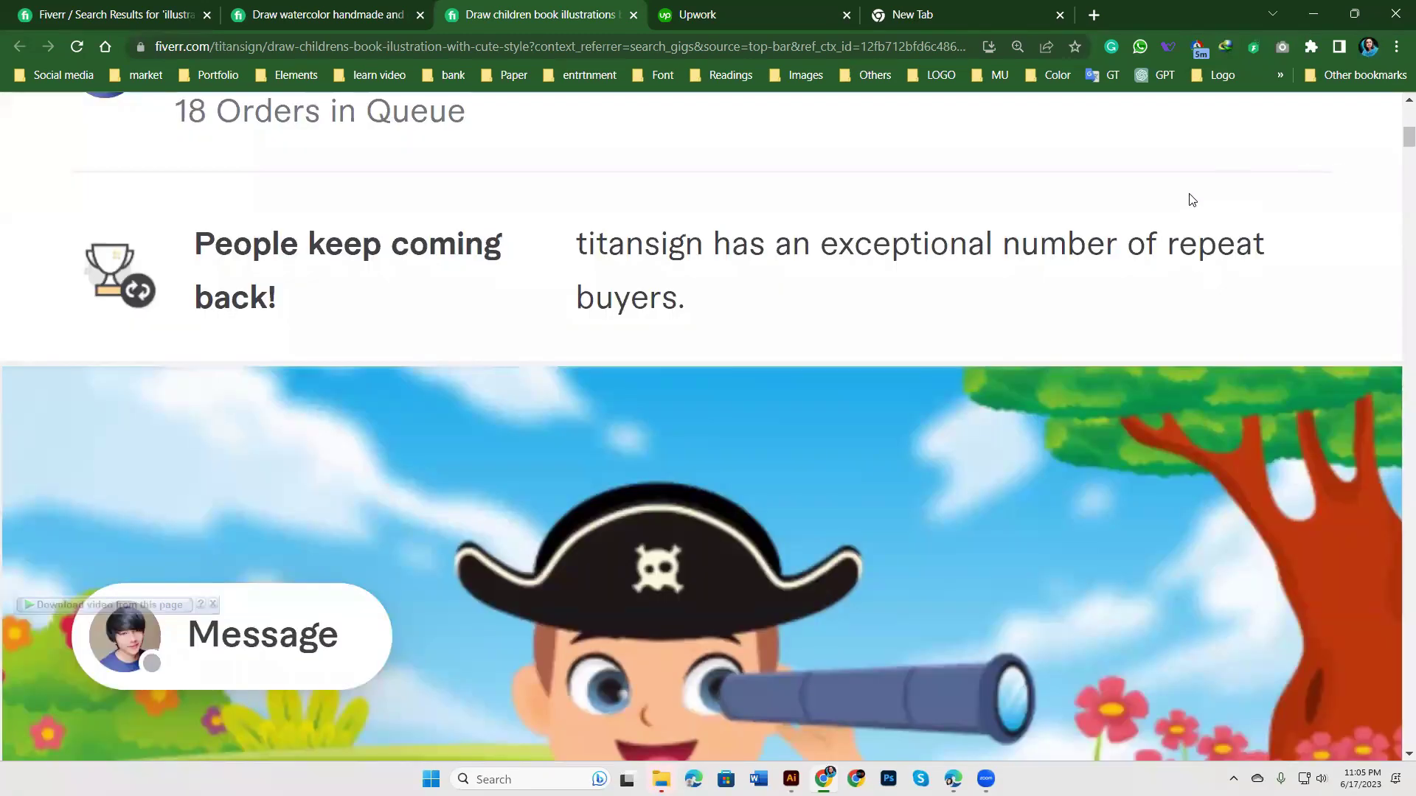
key("ctrl+0")
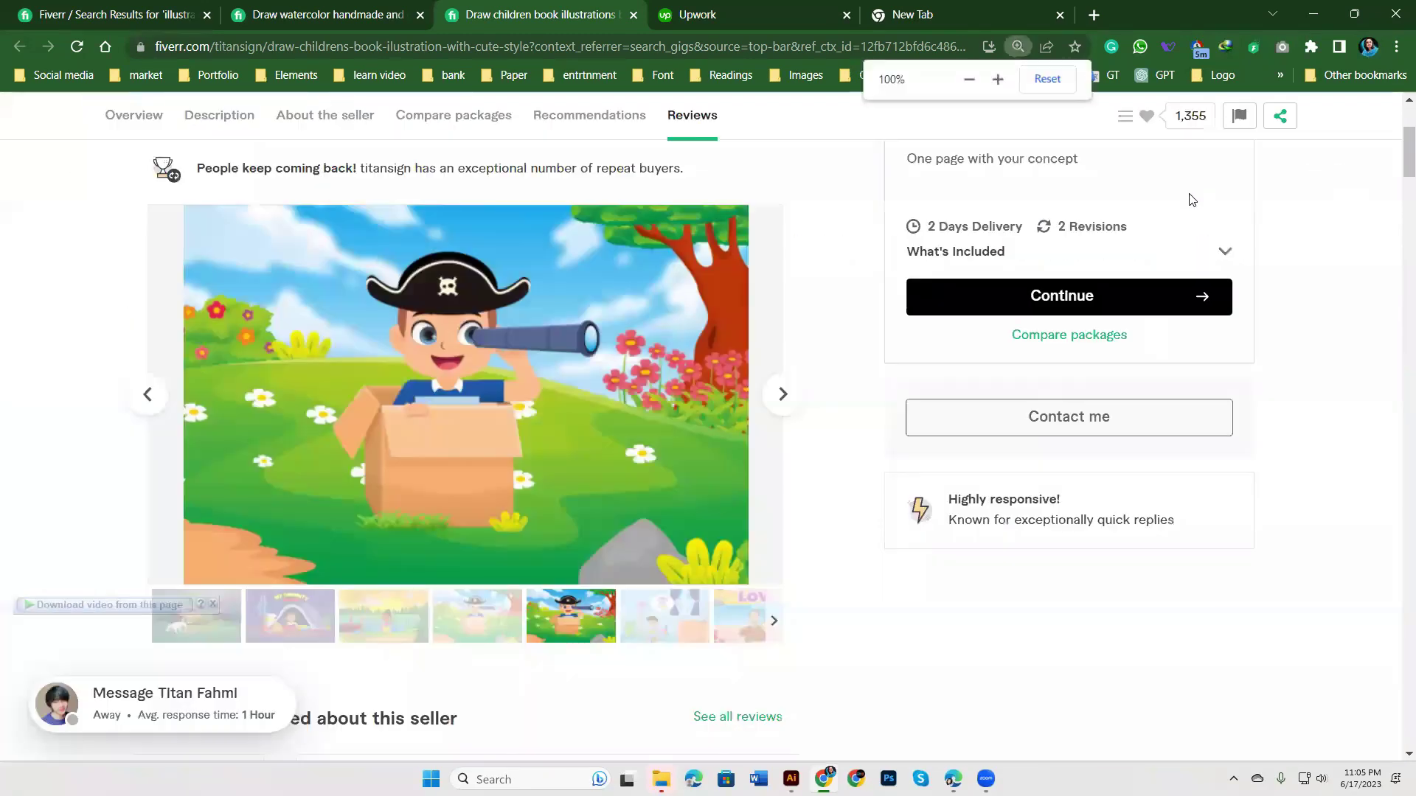
left_click(633, 15)
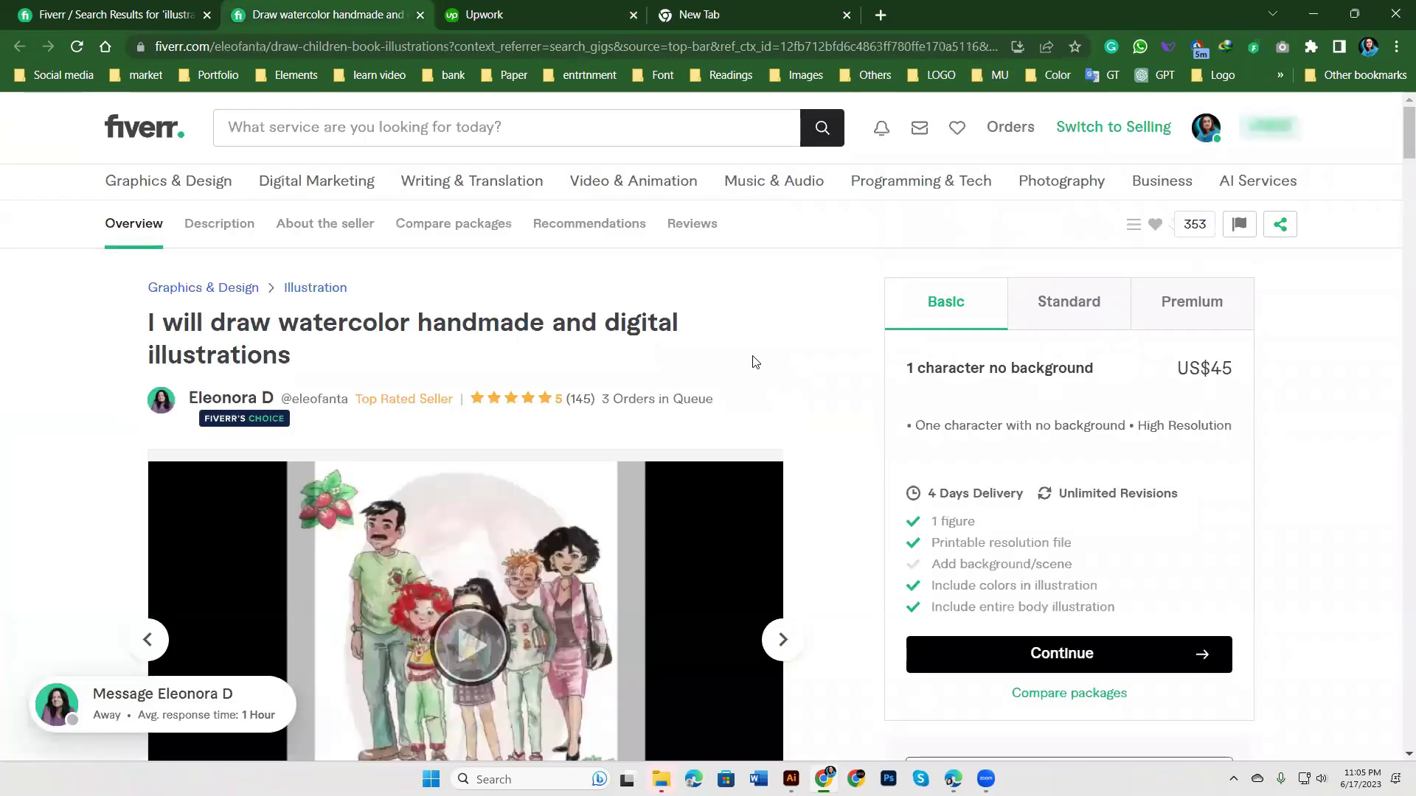
Step: View the bird, tree, monkey and blue-haired girl samples, then close the watercolor gig
scroll(754, 363, "down", 3)
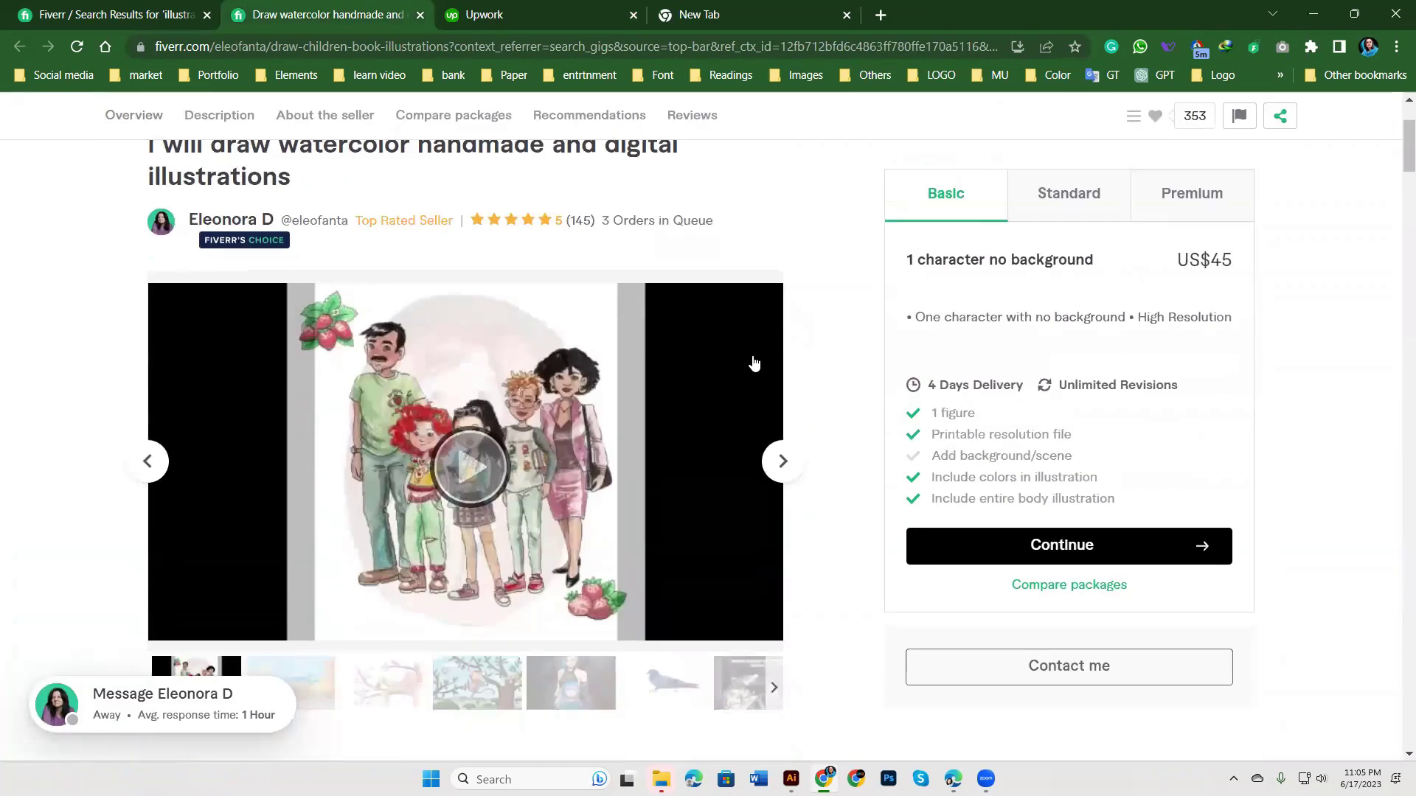
left_click(310, 600)
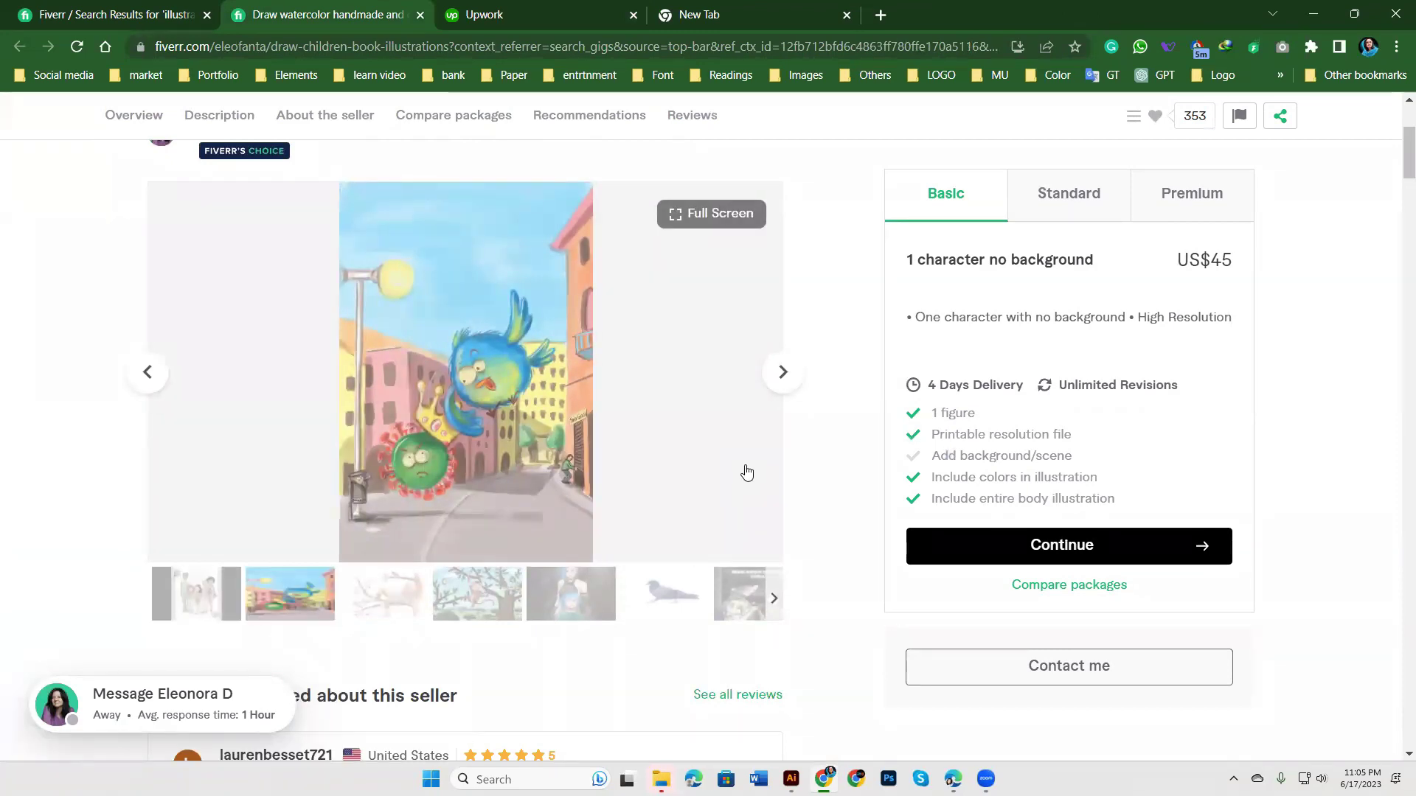
left_click(391, 596)
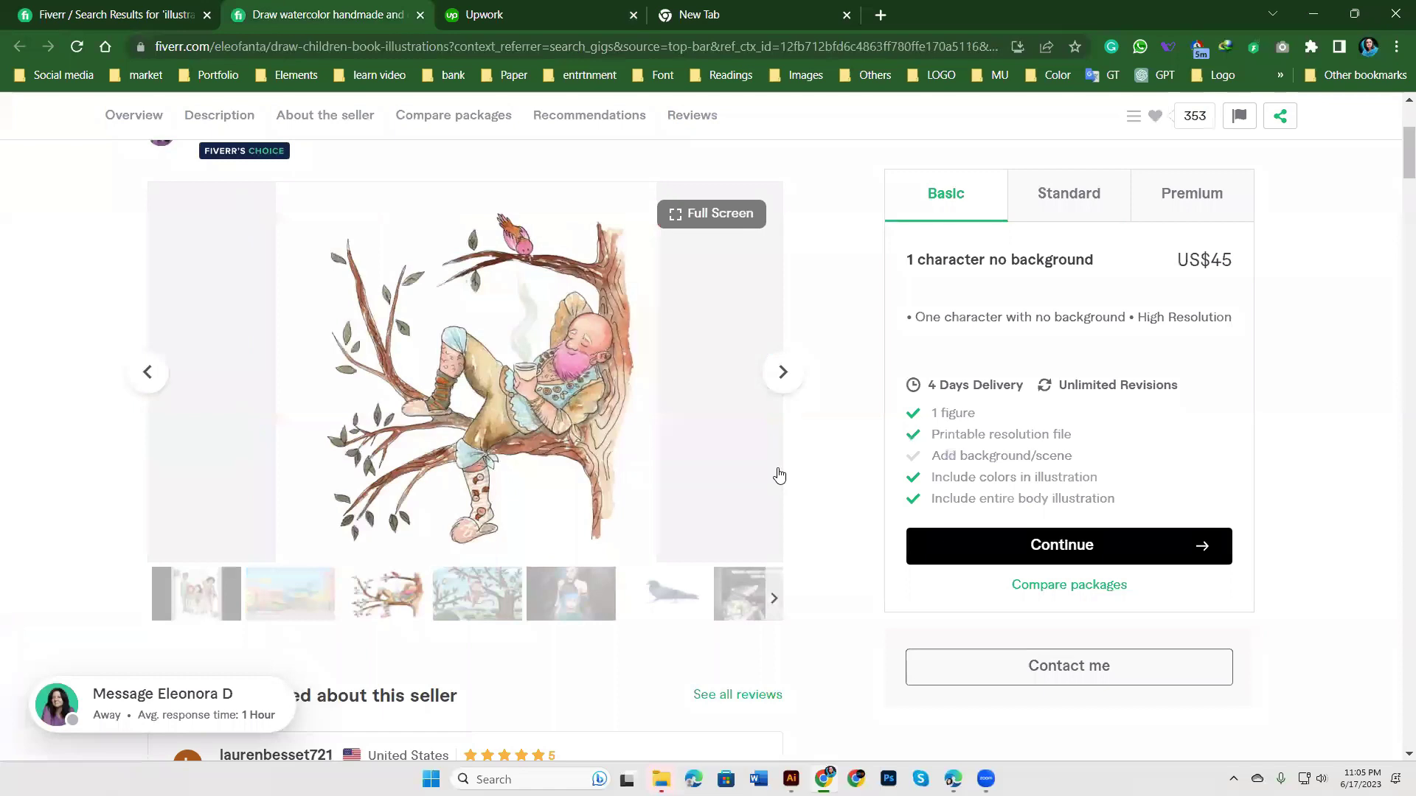
scroll(826, 468, "up", 1)
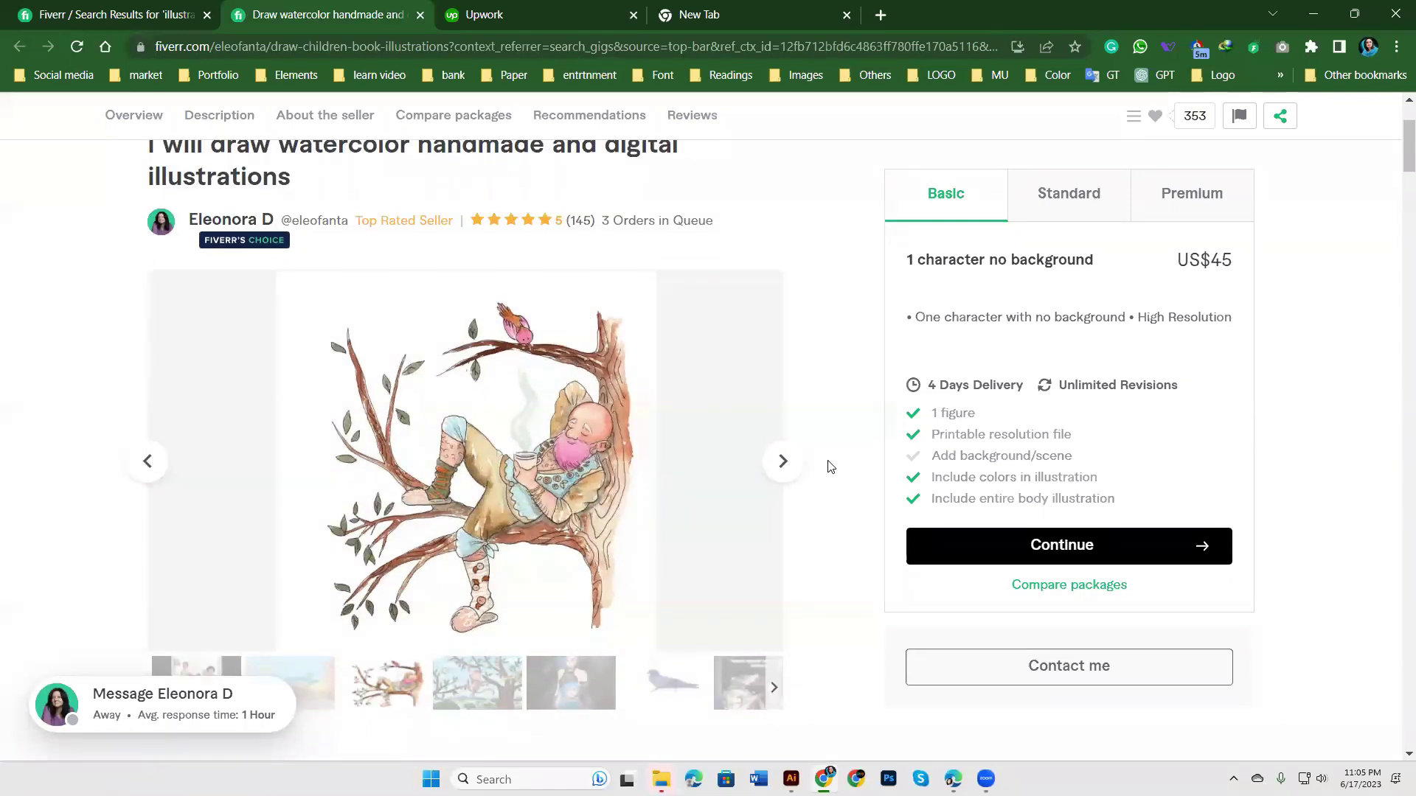
scroll(829, 464, "down", 1)
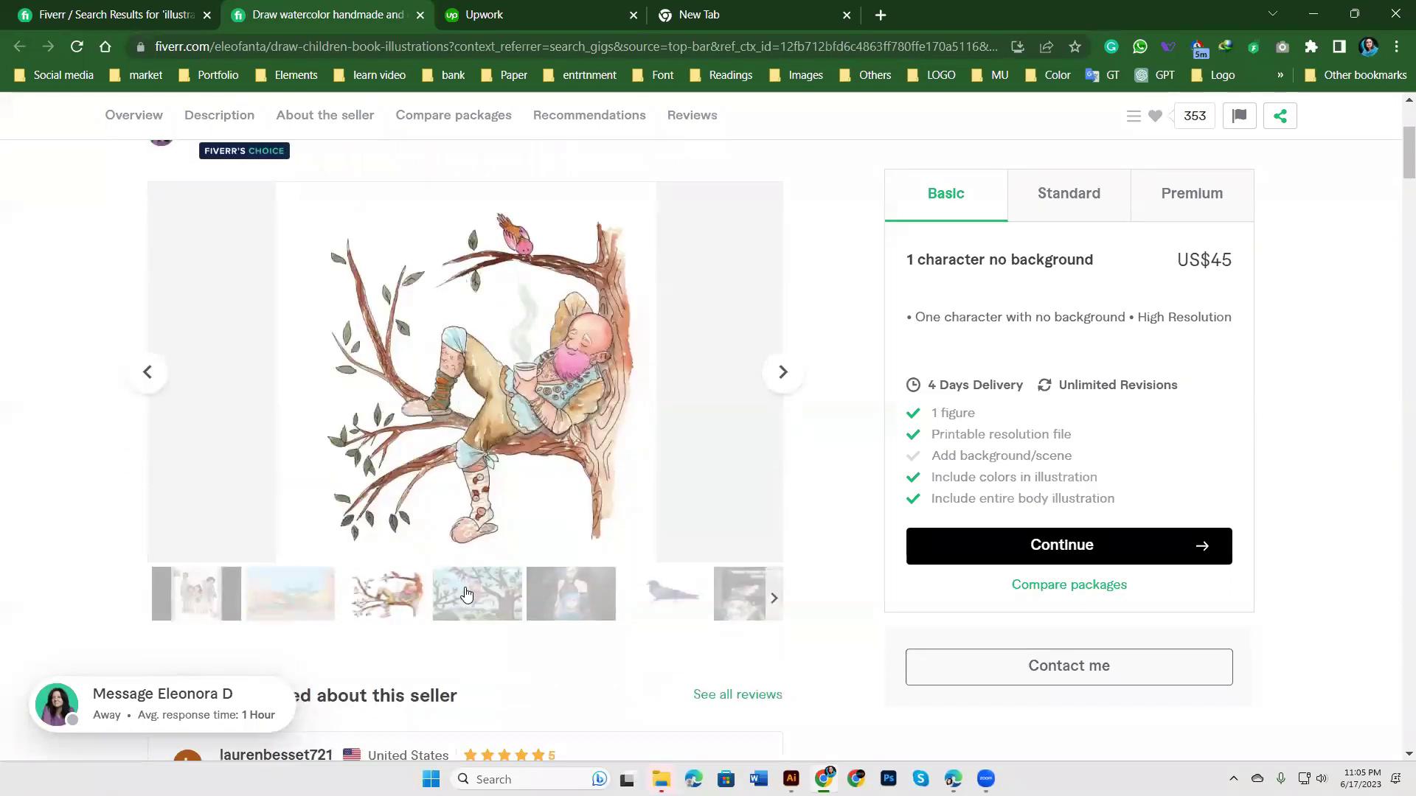
left_click(467, 596)
scroll(773, 462, "up", 1)
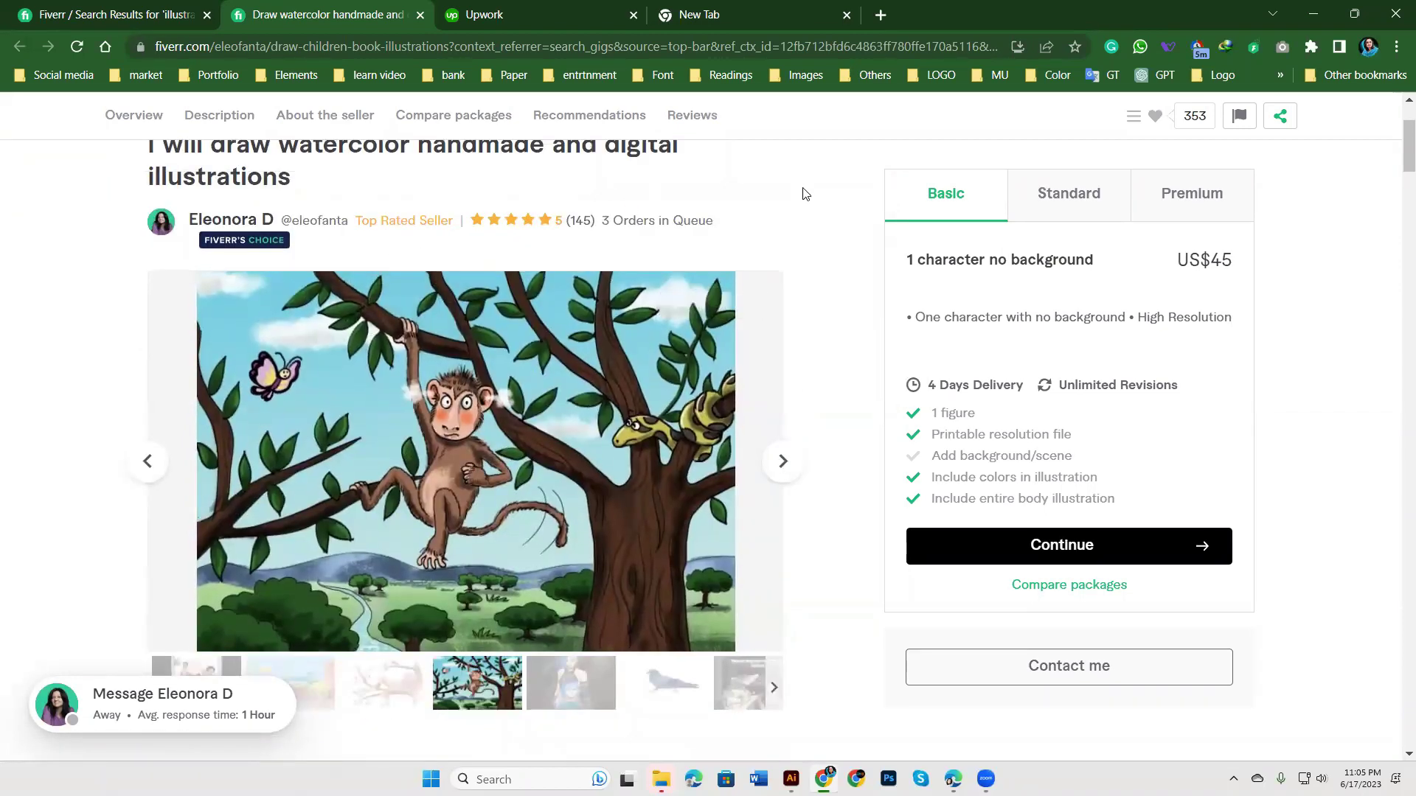
left_click(578, 700)
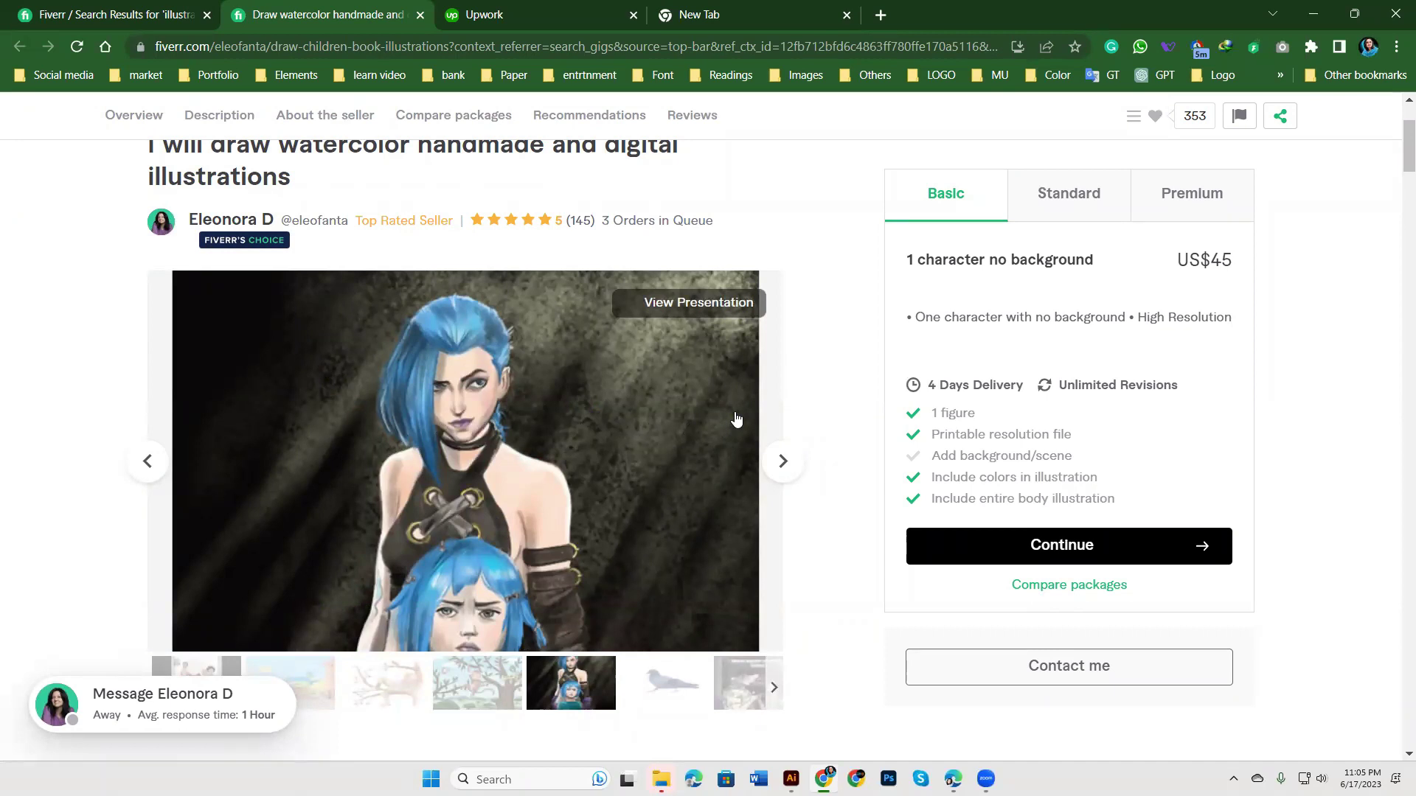
left_click(420, 16)
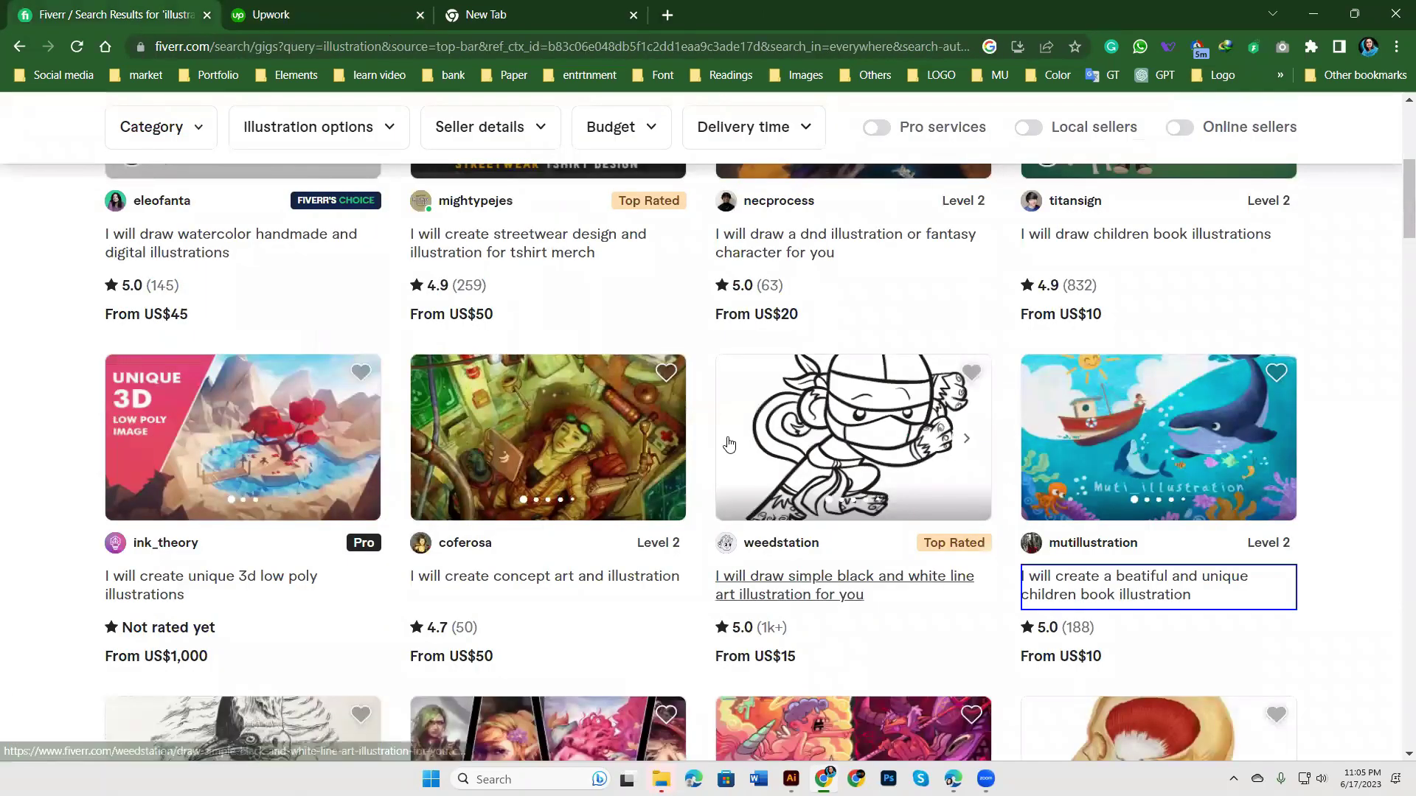
Step: Return the search results to the top and minimize Chrome to bring Illustrator forward
scroll(729, 442, "down", 3)
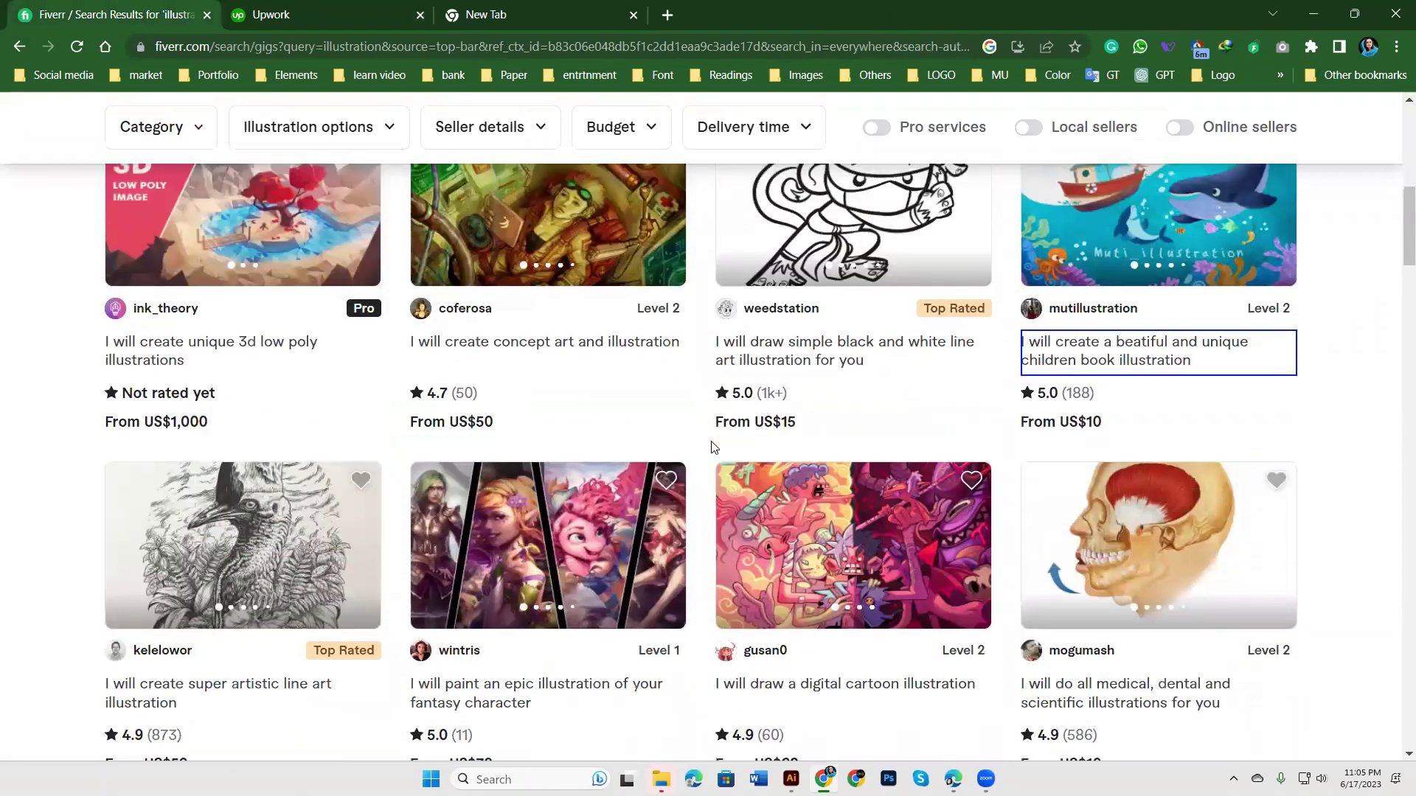
scroll(712, 446, "up", 5)
scroll(713, 447, "up", 3)
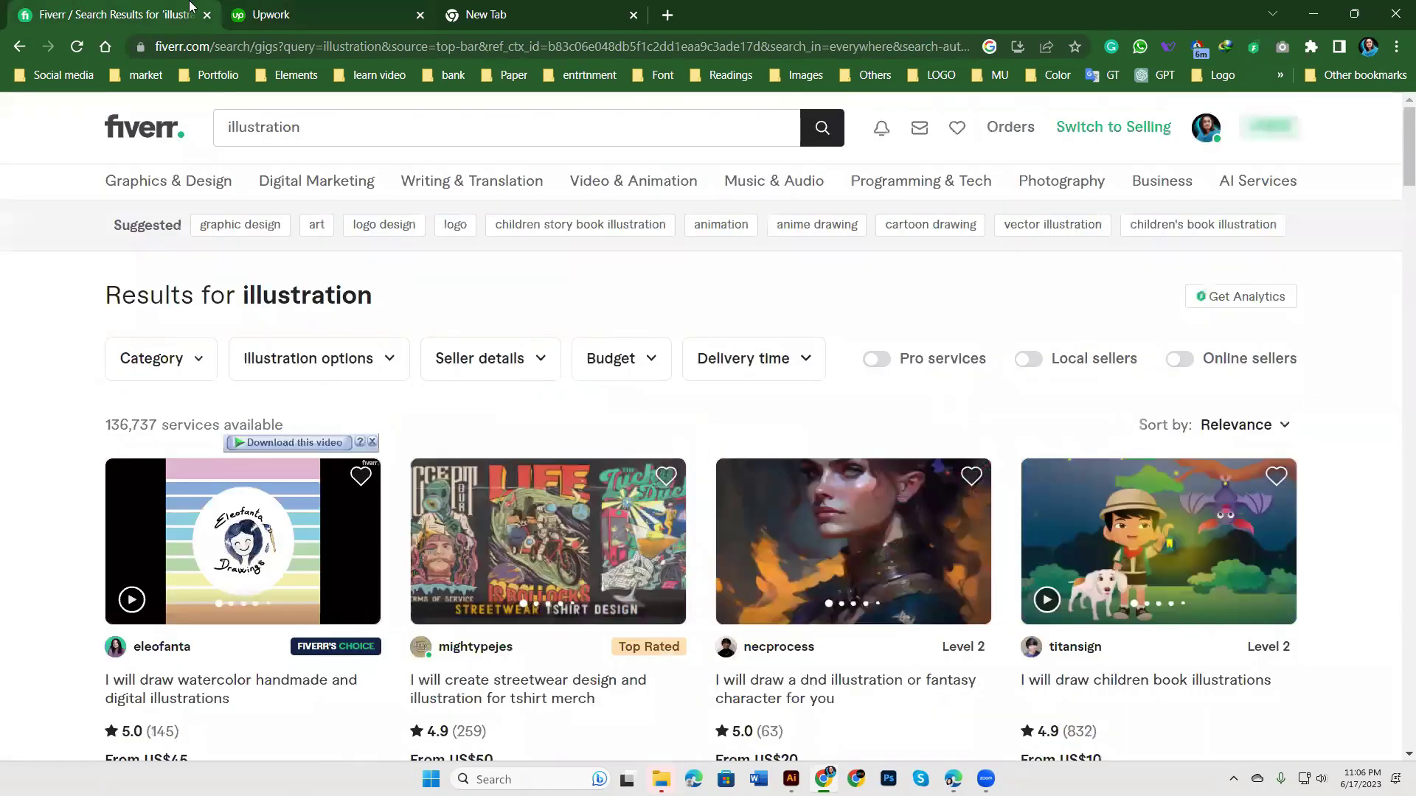
left_click(1315, 13)
Step: Move the New Brush dialog aside, then cancel it without creating a brush
left_click_drag(959, 179, 1004, 137)
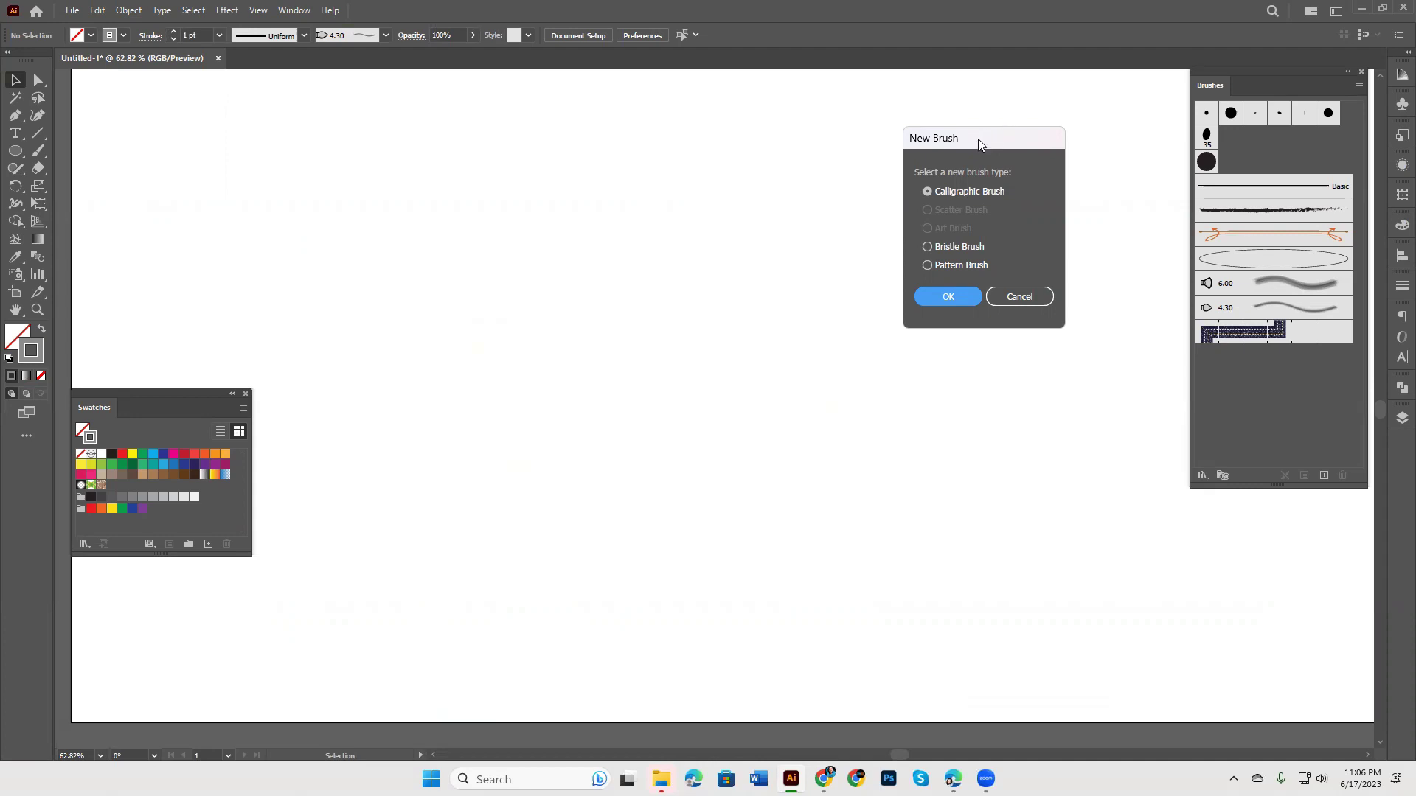
left_click_drag(989, 141, 1077, 82)
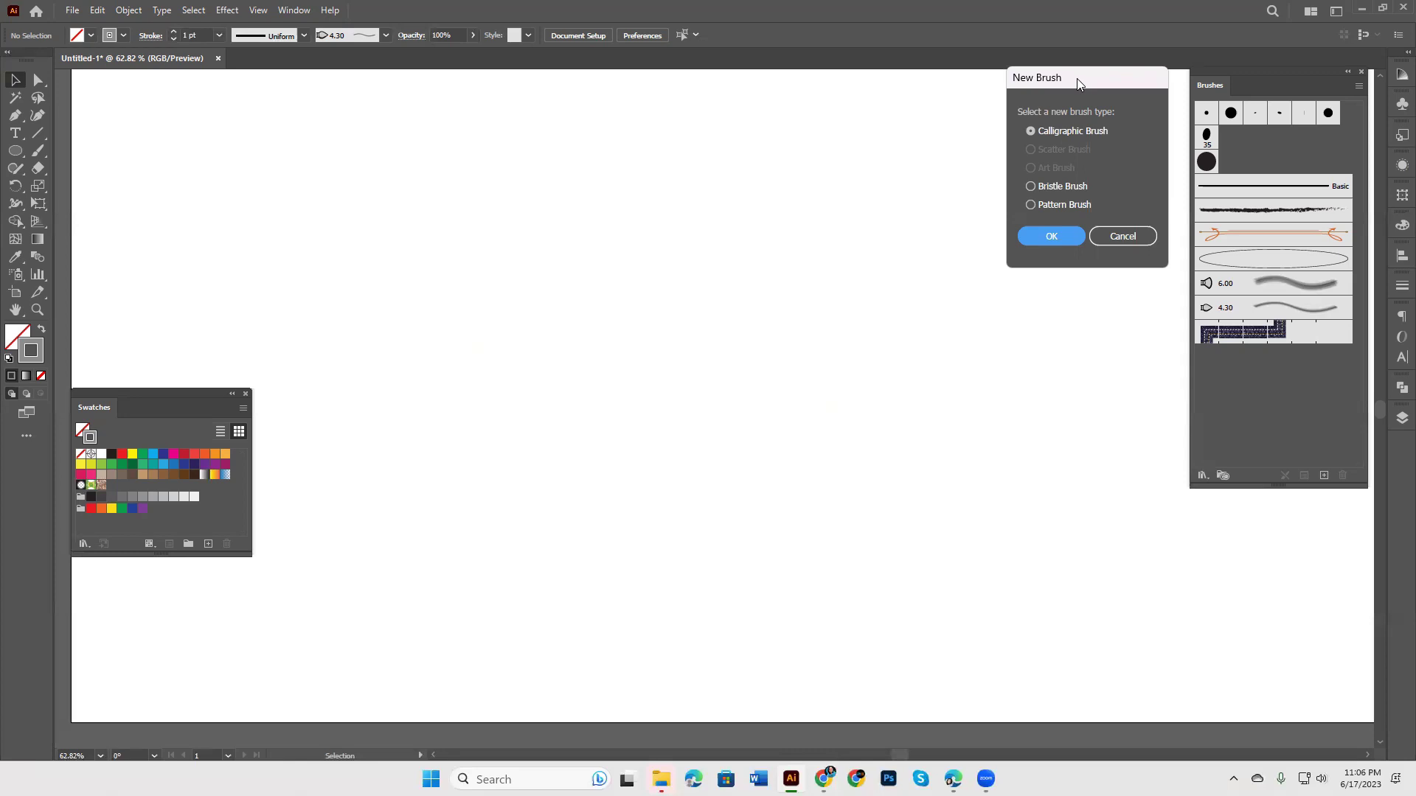
left_click(1122, 236)
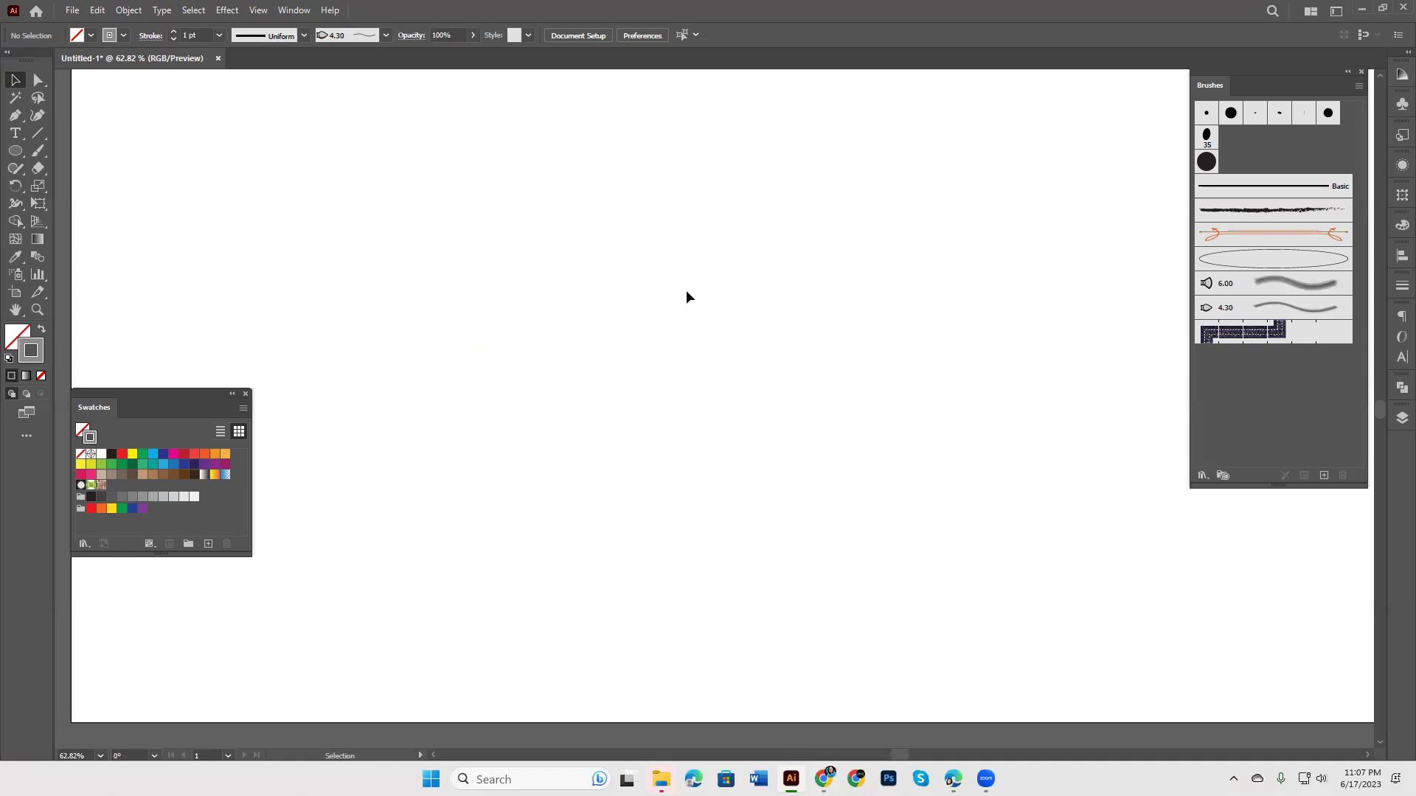
Step: Reset to default fill and stroke, then draw a circle with the Ellipse tool
left_click(1325, 476)
left_click(1122, 236)
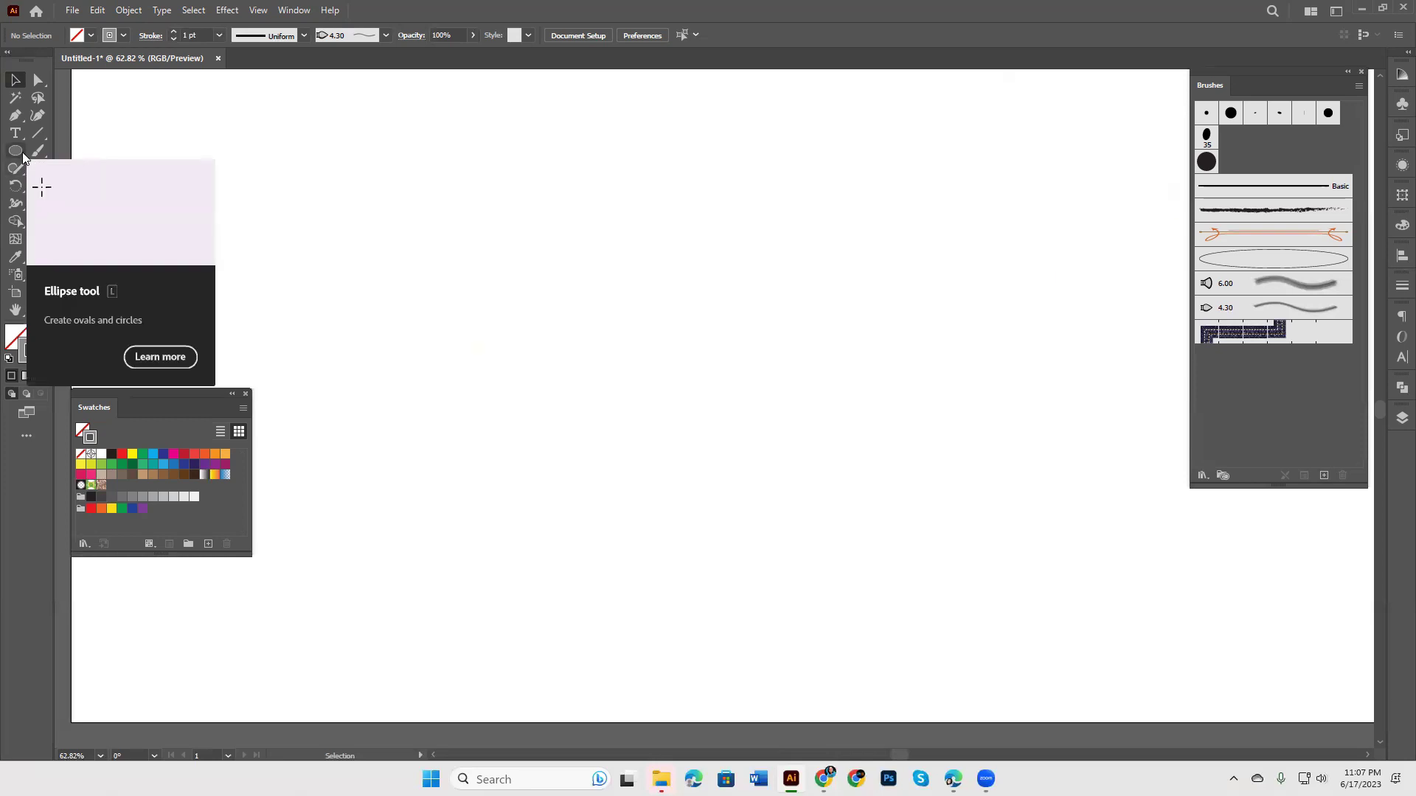
key("d")
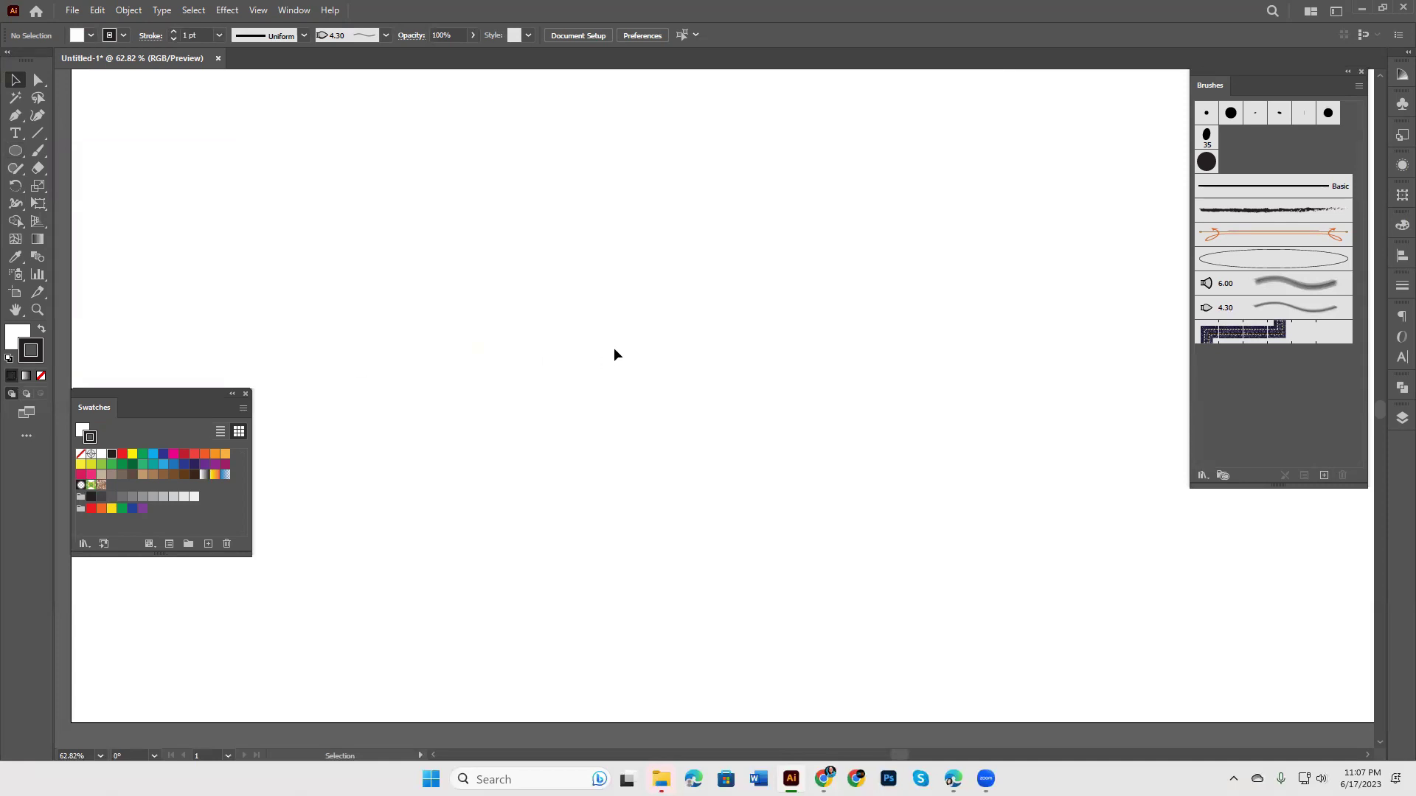
left_click(15, 150)
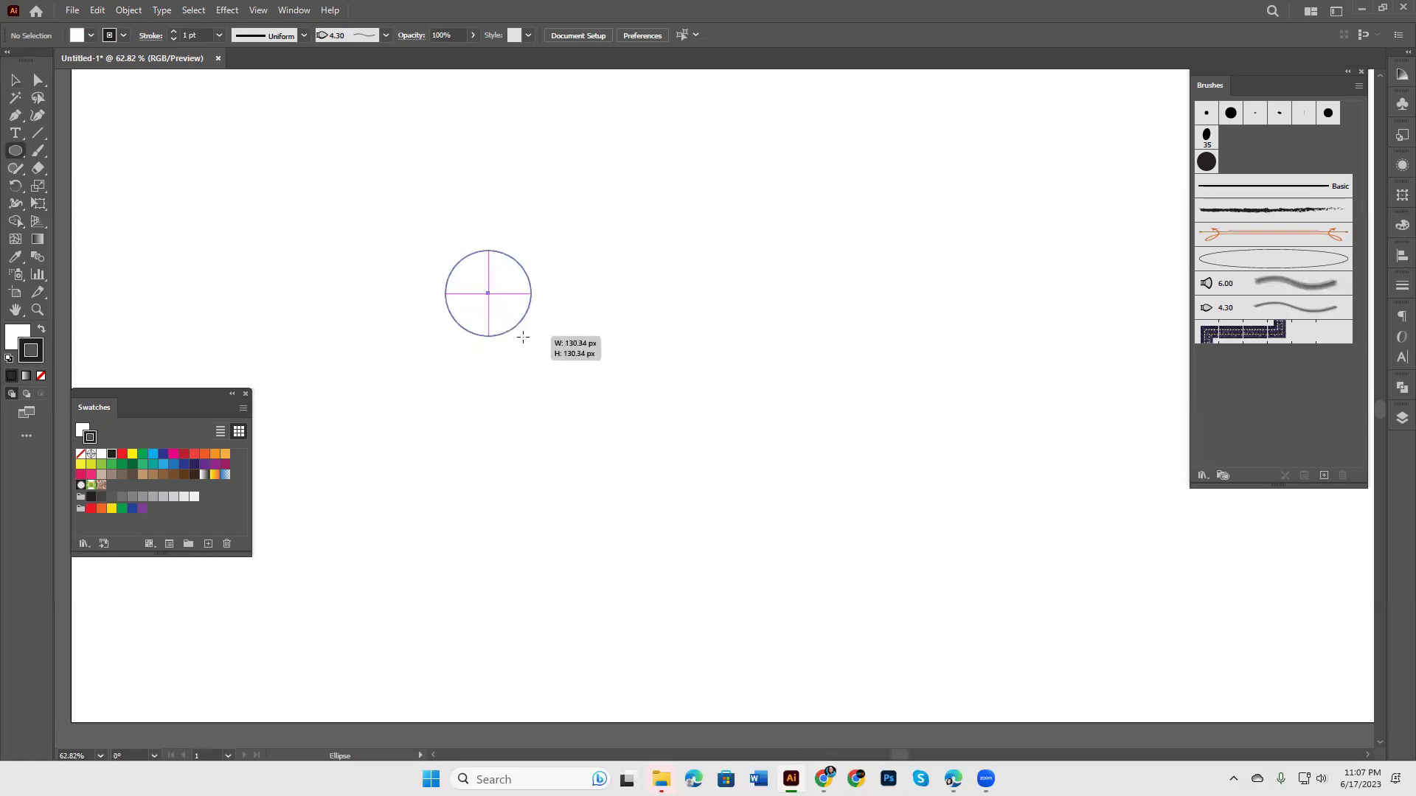
left_click_drag(506, 311, 539, 344)
Step: Scale three progressively smaller concentric copies inside the circle
left_click(14, 80)
key("a")
key("ctrl+shift+b")
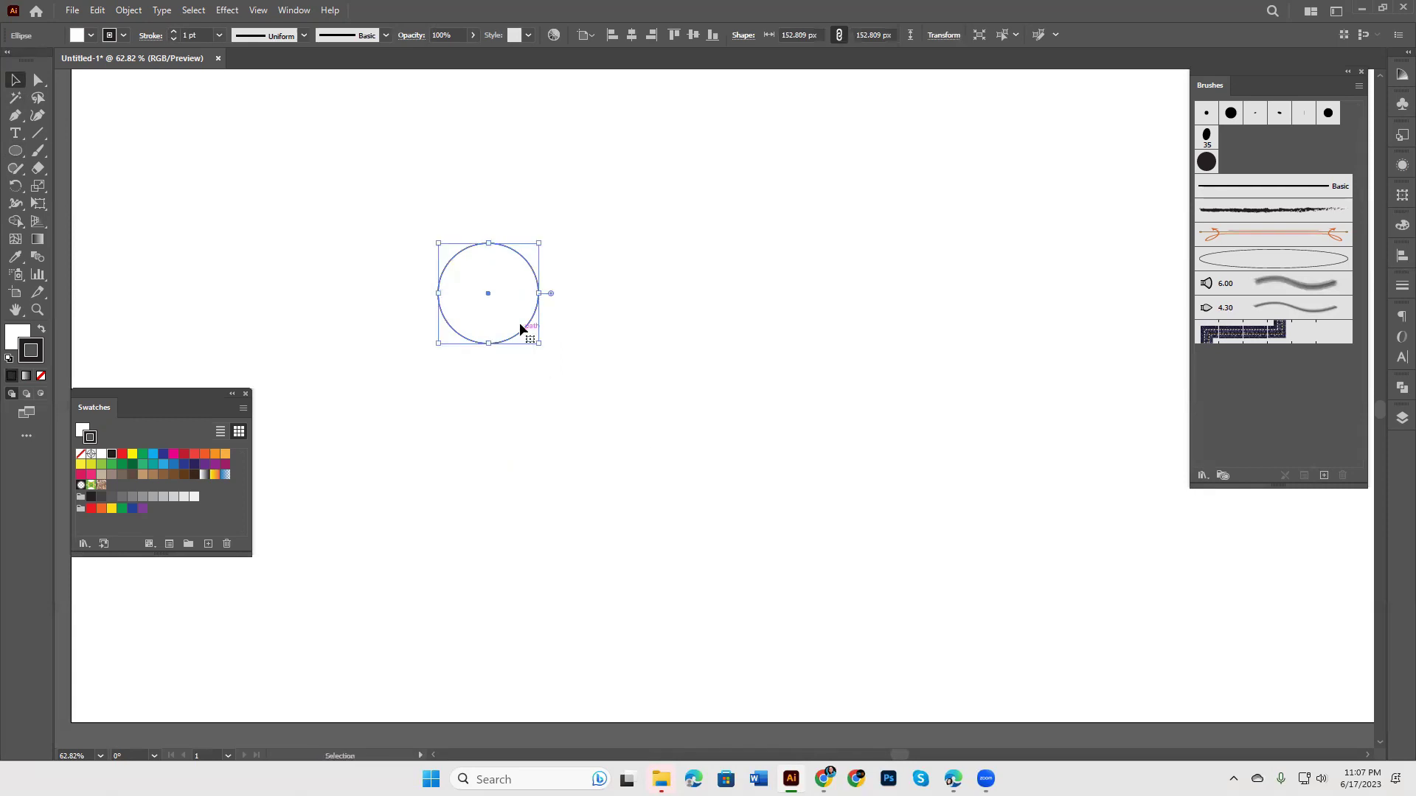
left_click_drag(539, 292, 527, 291)
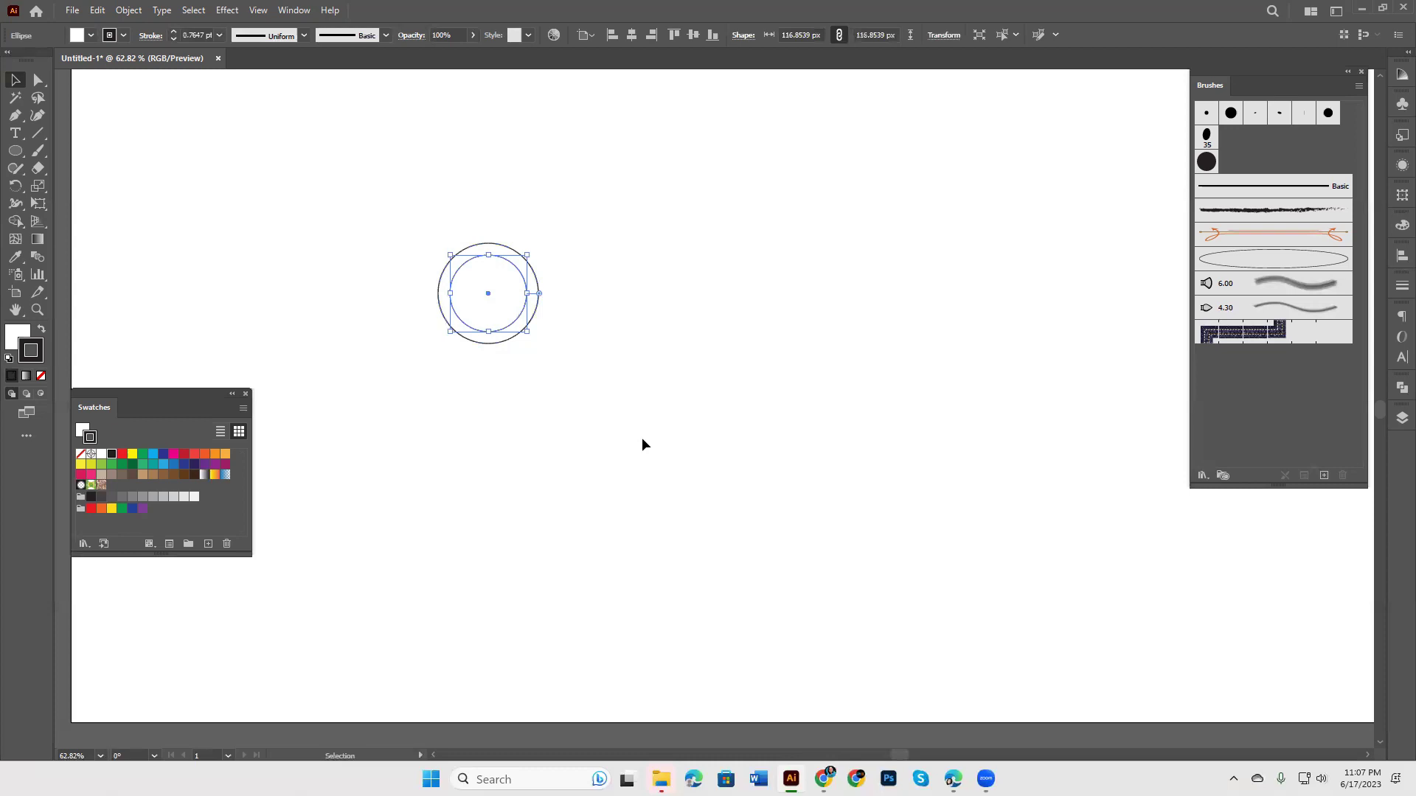
key("a")
key("v")
key("a")
key("v")
left_click_drag(527, 292, 518, 293)
key("a")
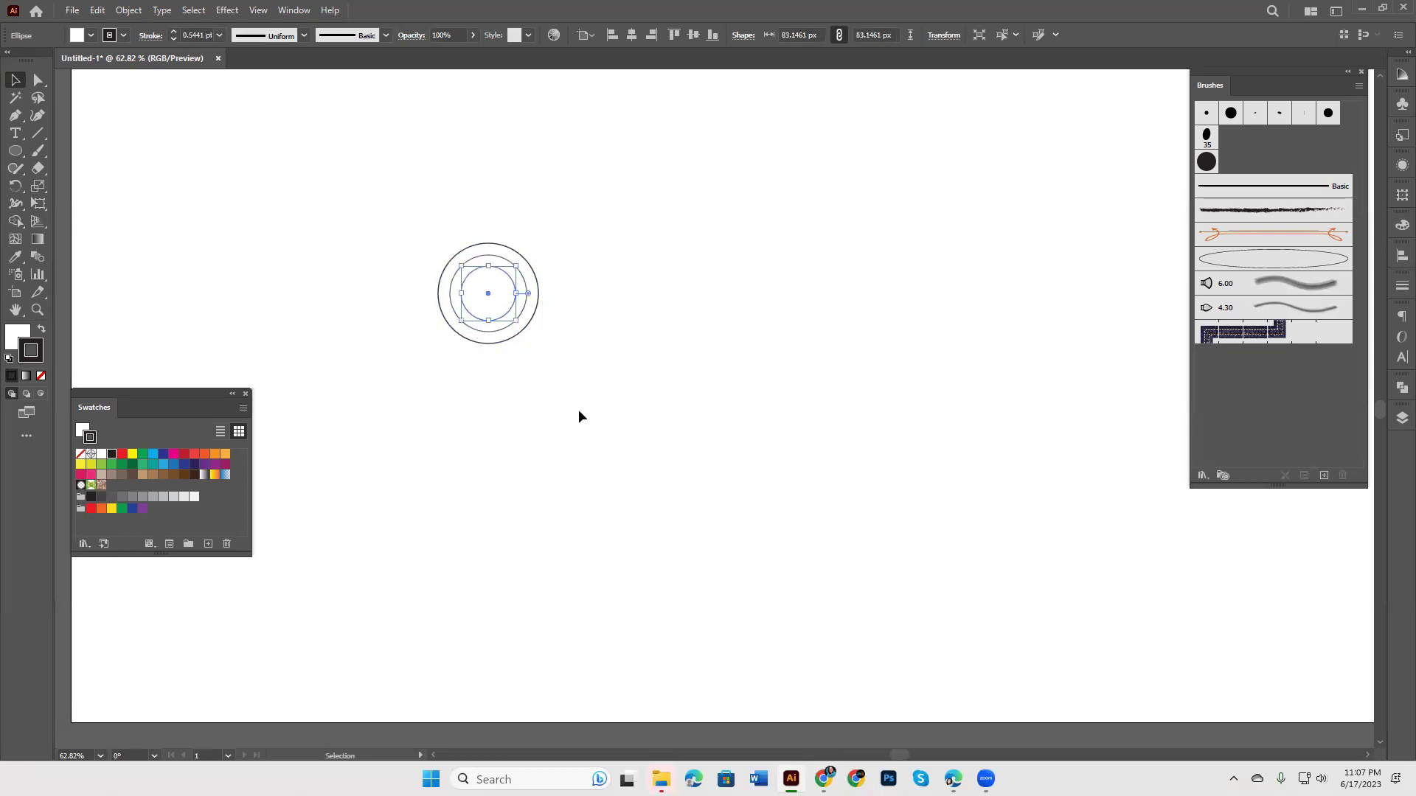
key("v")
left_click_drag(516, 293, 505, 293)
Step: Select all four circles and shrink the set to about 48 px
left_click_drag(528, 396, 484, 256)
left_click_drag(543, 296, 506, 289)
left_click(611, 223)
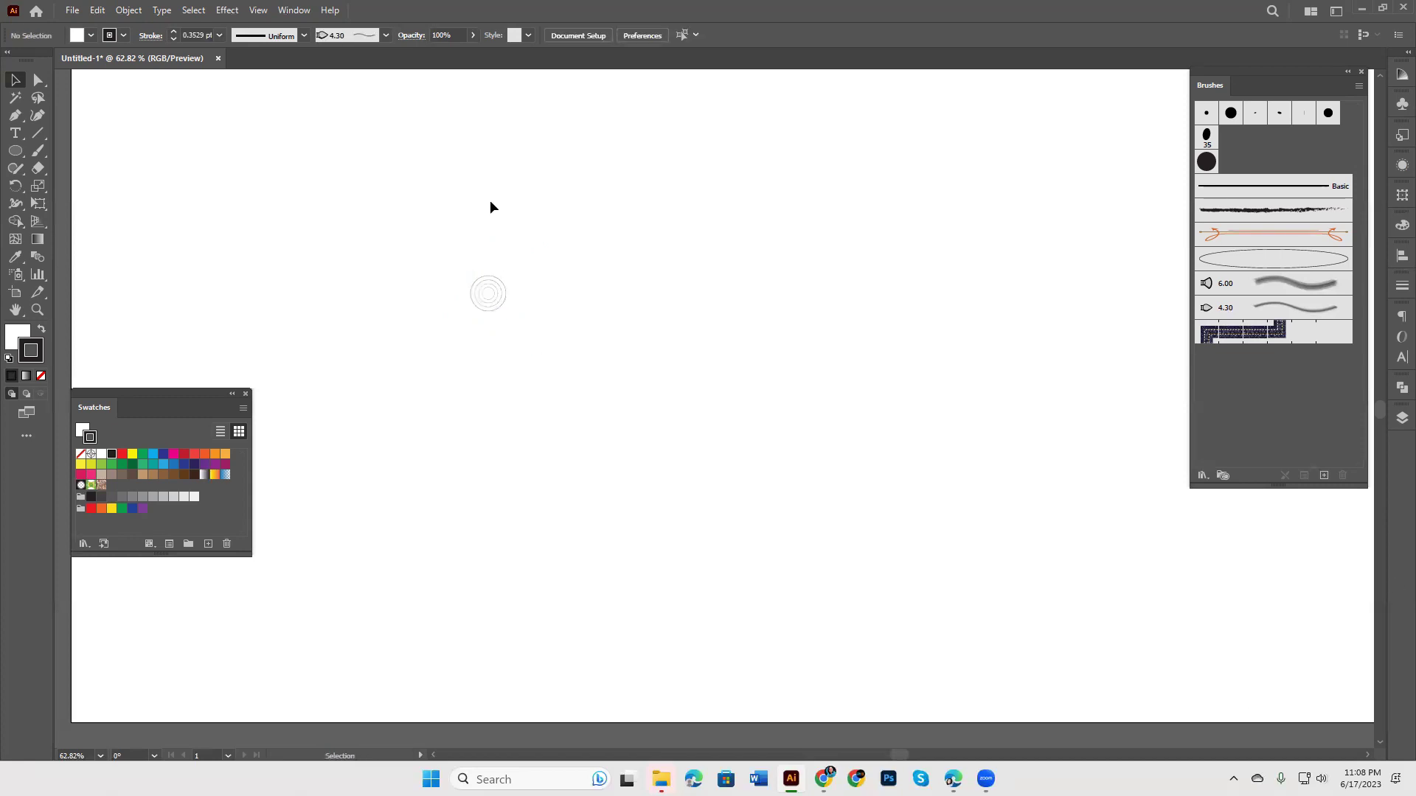
Step: Set the circles' fill to None, save them as Pattern Brush 1, and delete the originals
left_click_drag(489, 201, 550, 401)
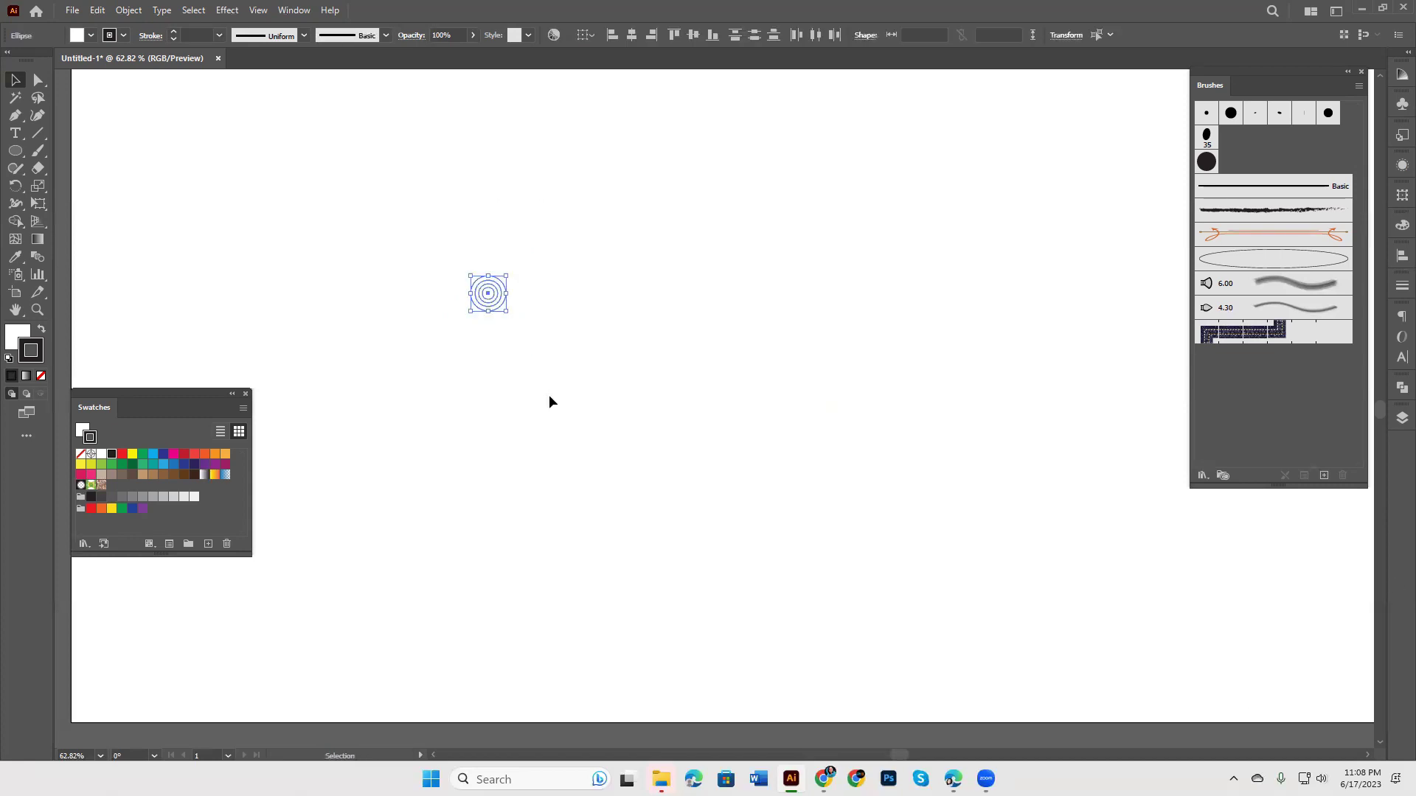
left_click(41, 375)
left_click(41, 351)
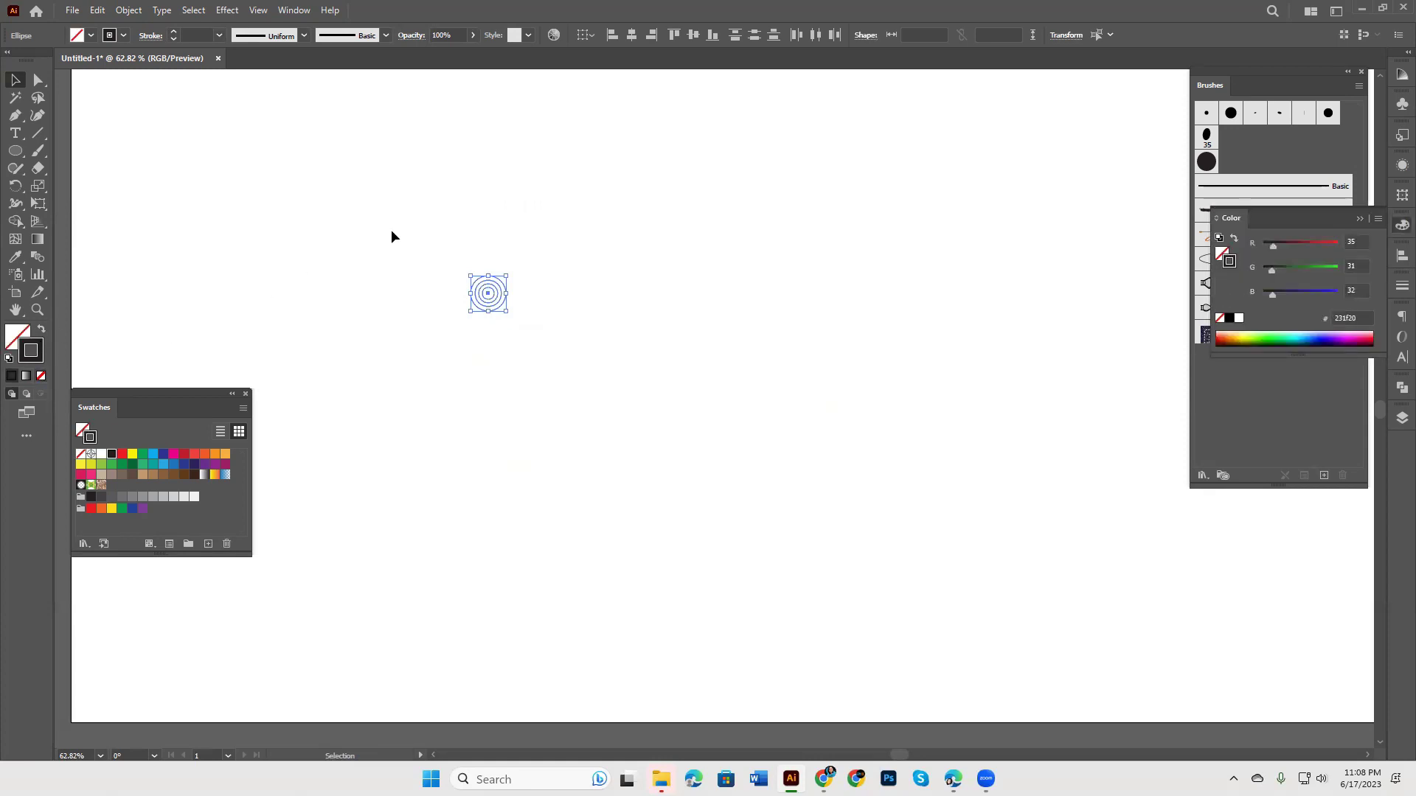
left_click_drag(495, 305, 1272, 170)
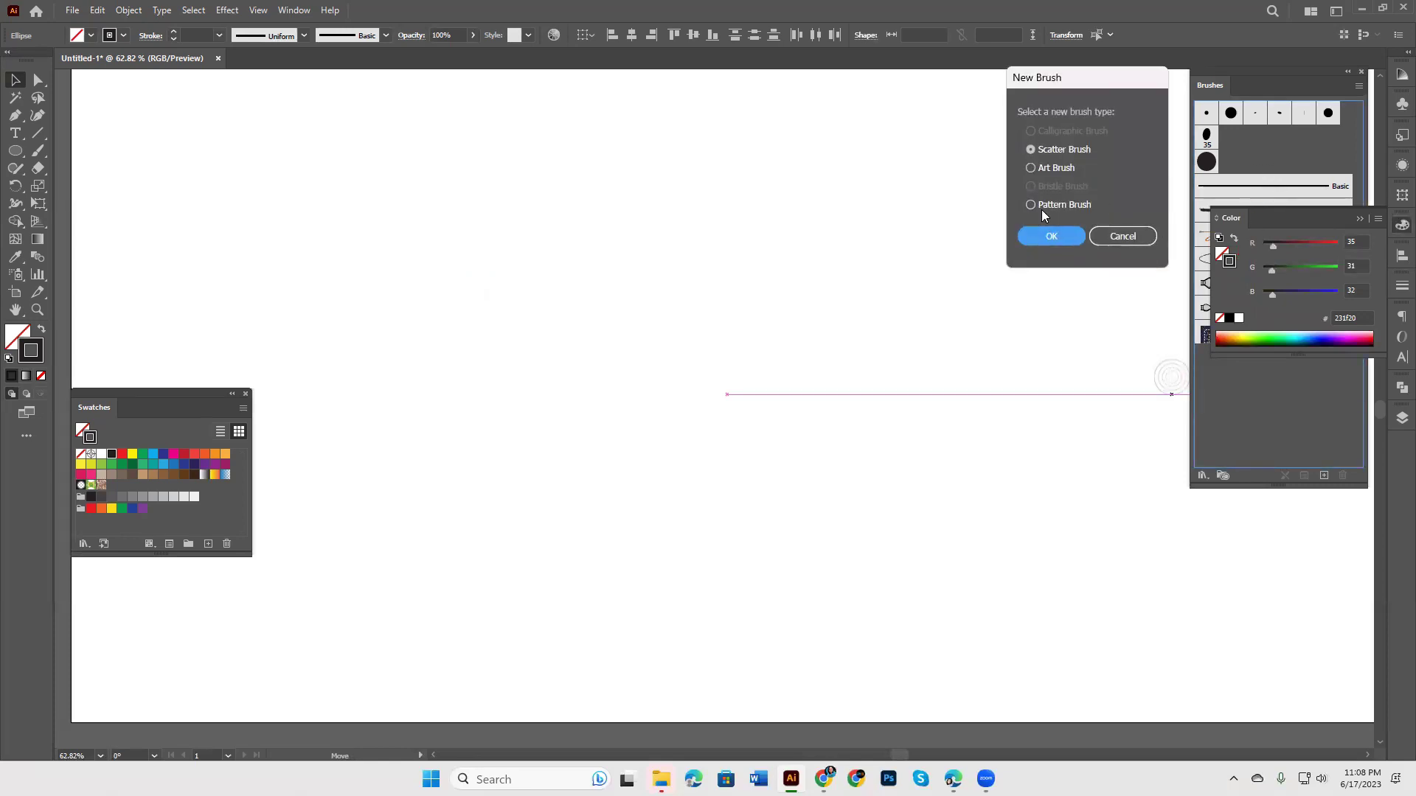
left_click(1052, 234)
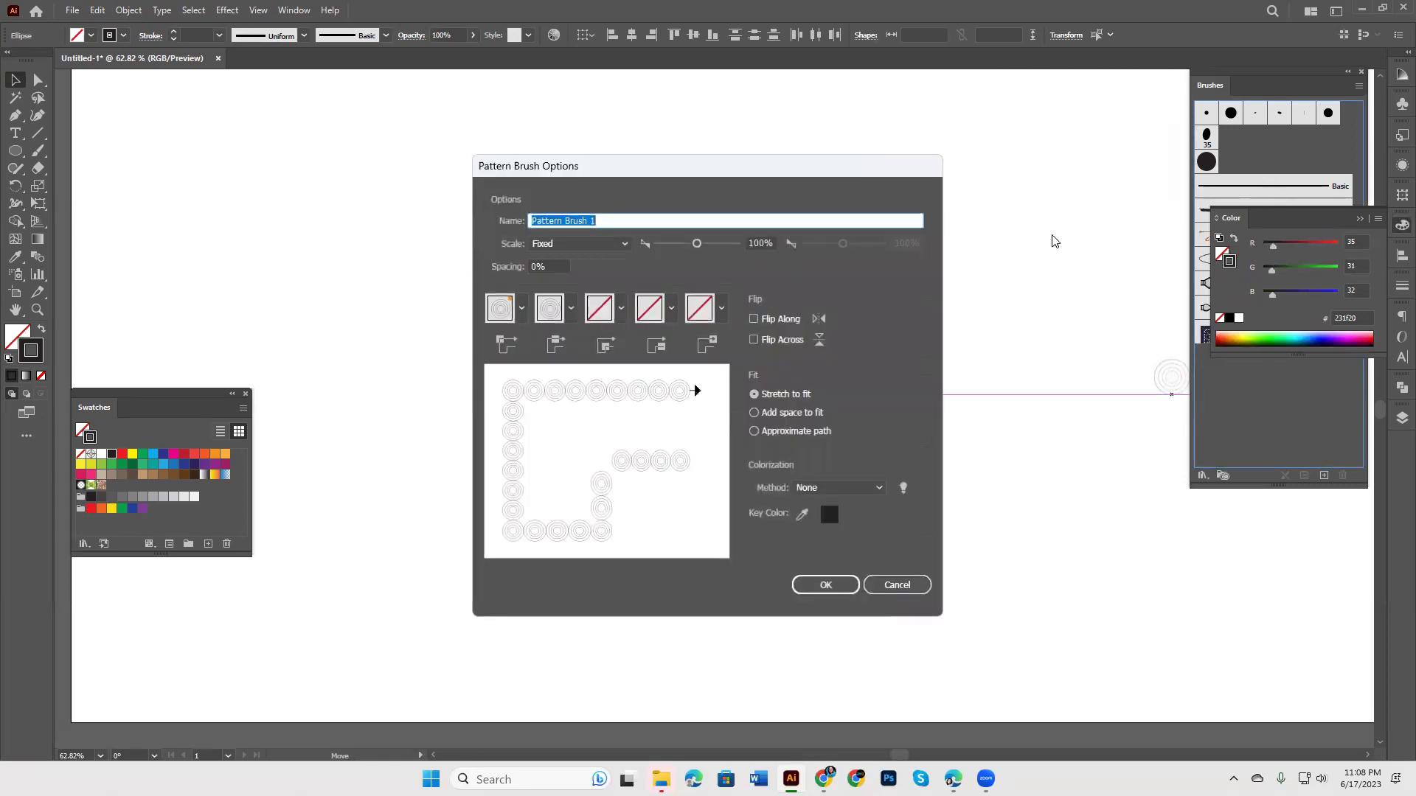
left_click(815, 585)
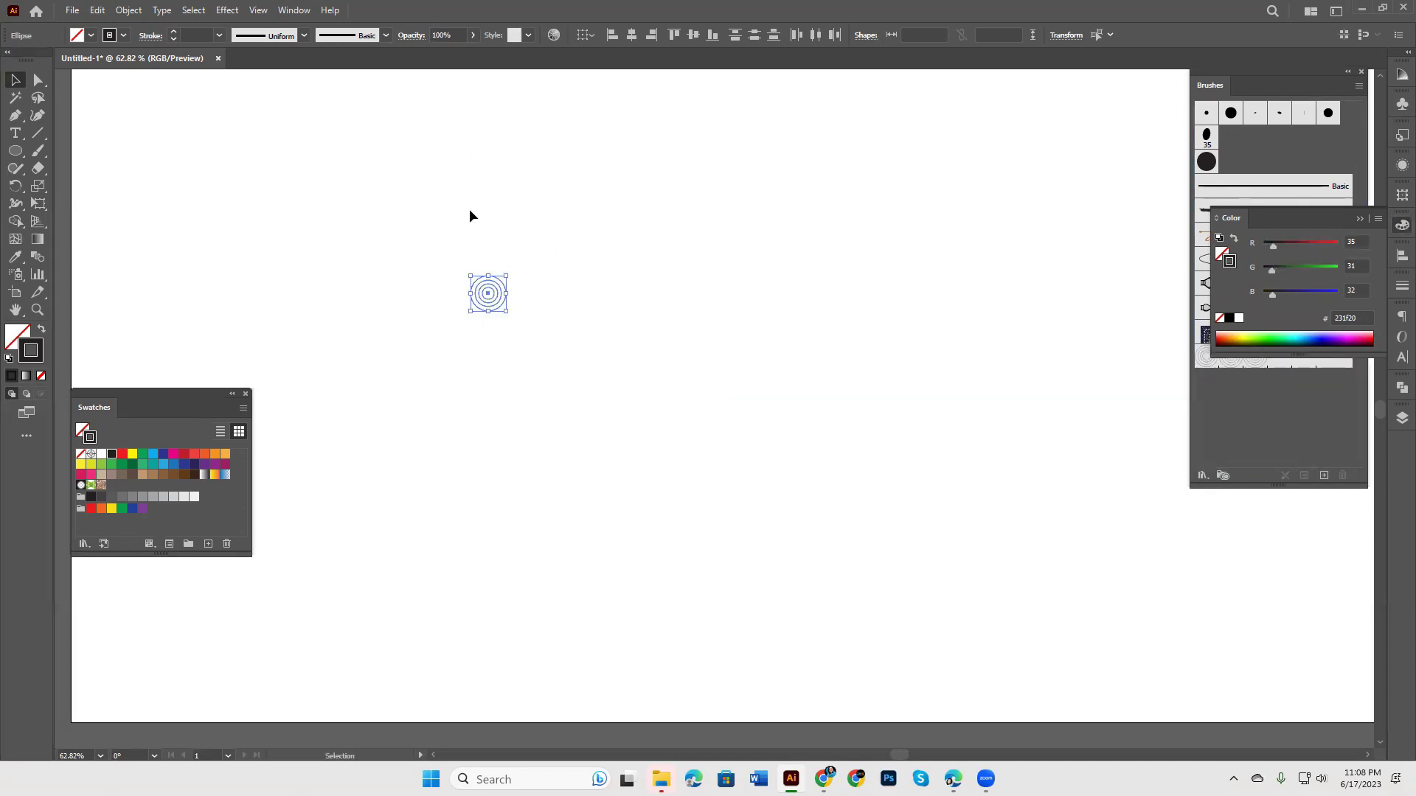
key("Delete")
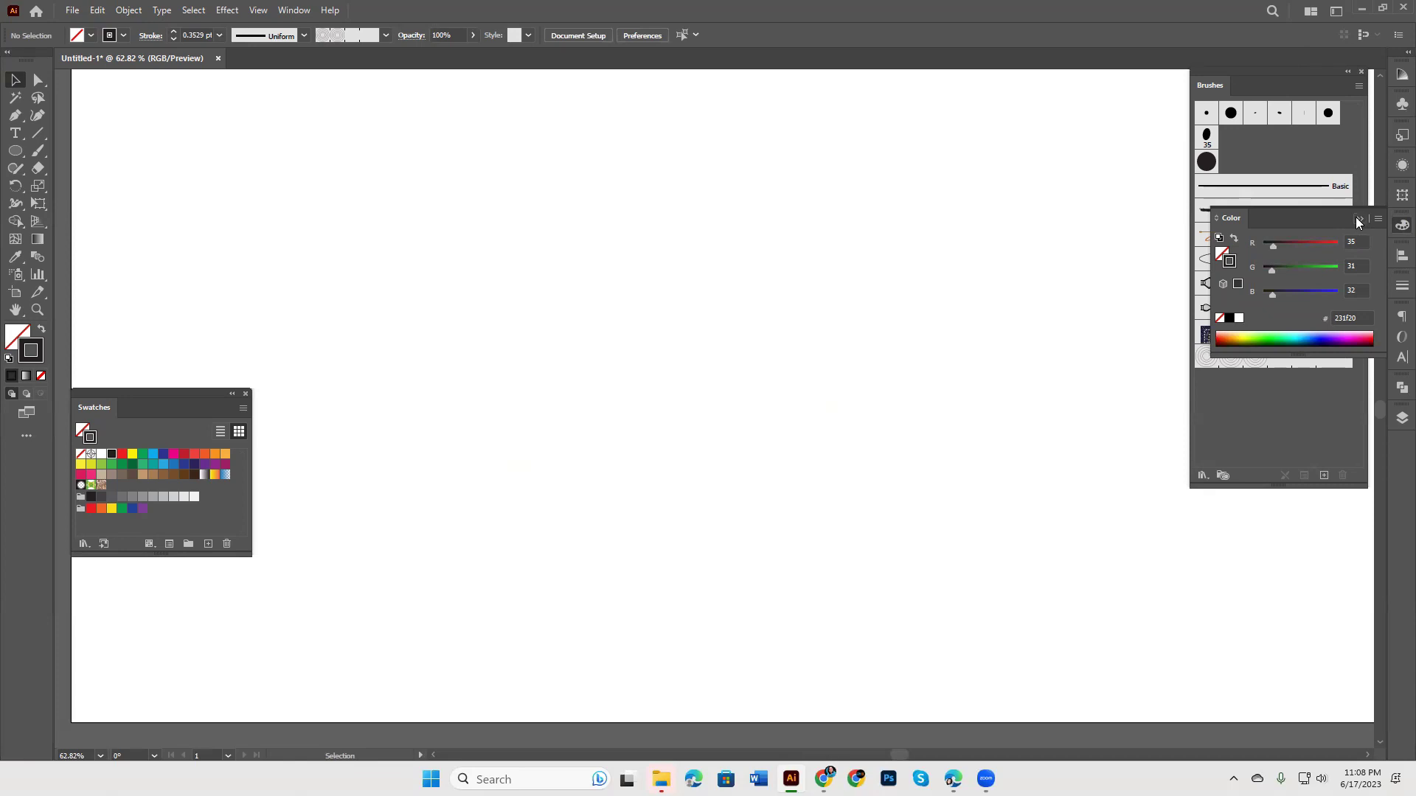
Step: Float the Brushes panel and rearrange it and the swatches beside the artboard
left_click(1360, 219)
left_click_drag(1293, 71, 480, 92)
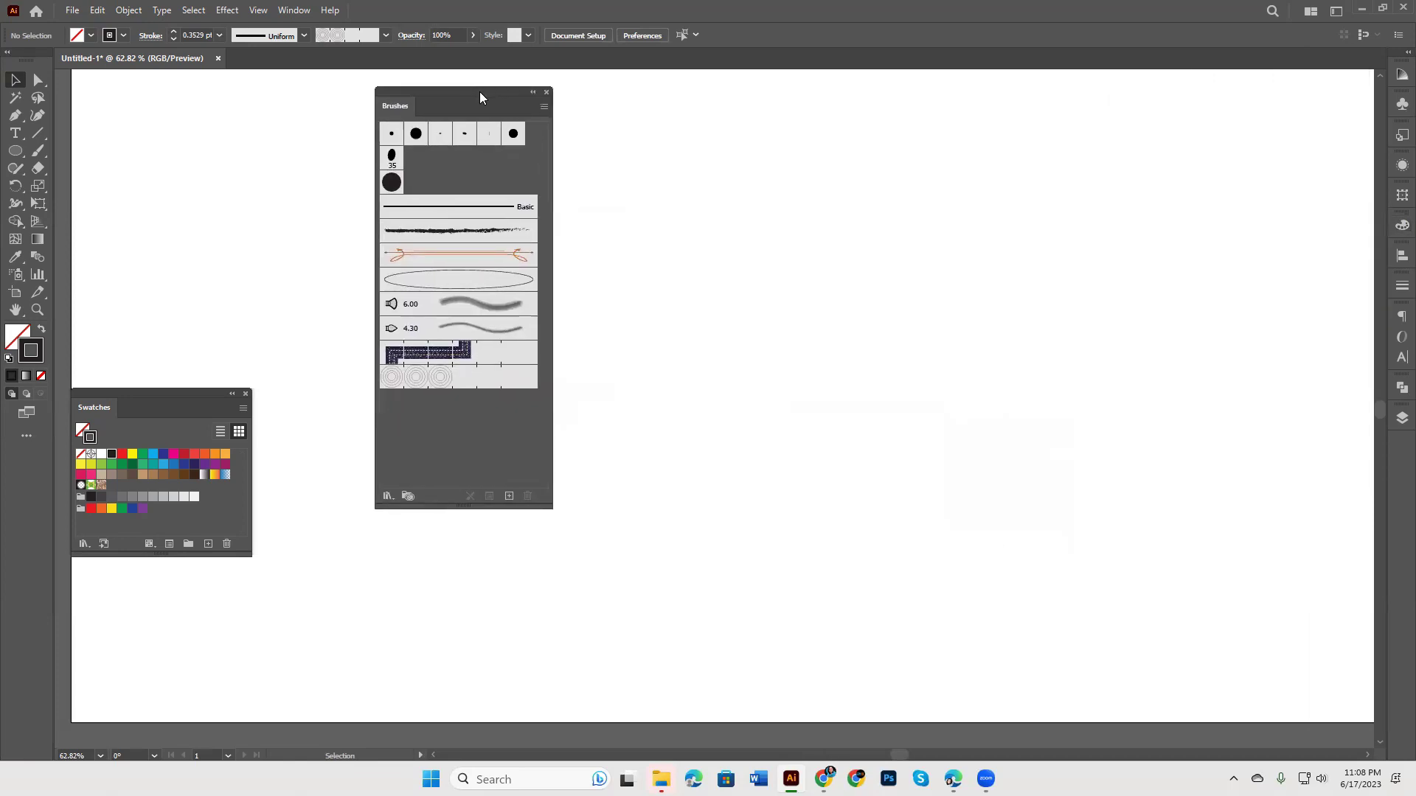
left_click_drag(112, 392, 189, 482)
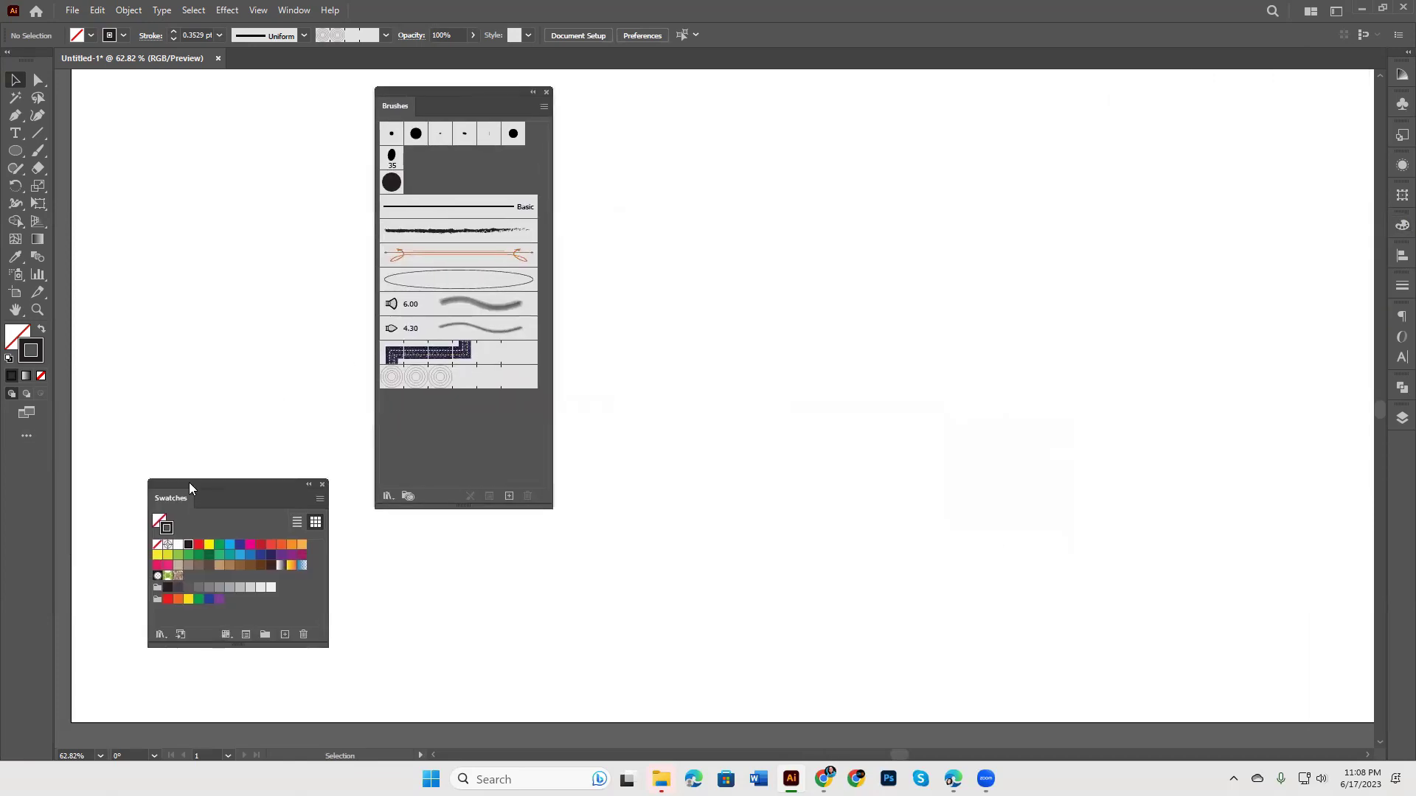
left_click_drag(515, 504, 515, 431)
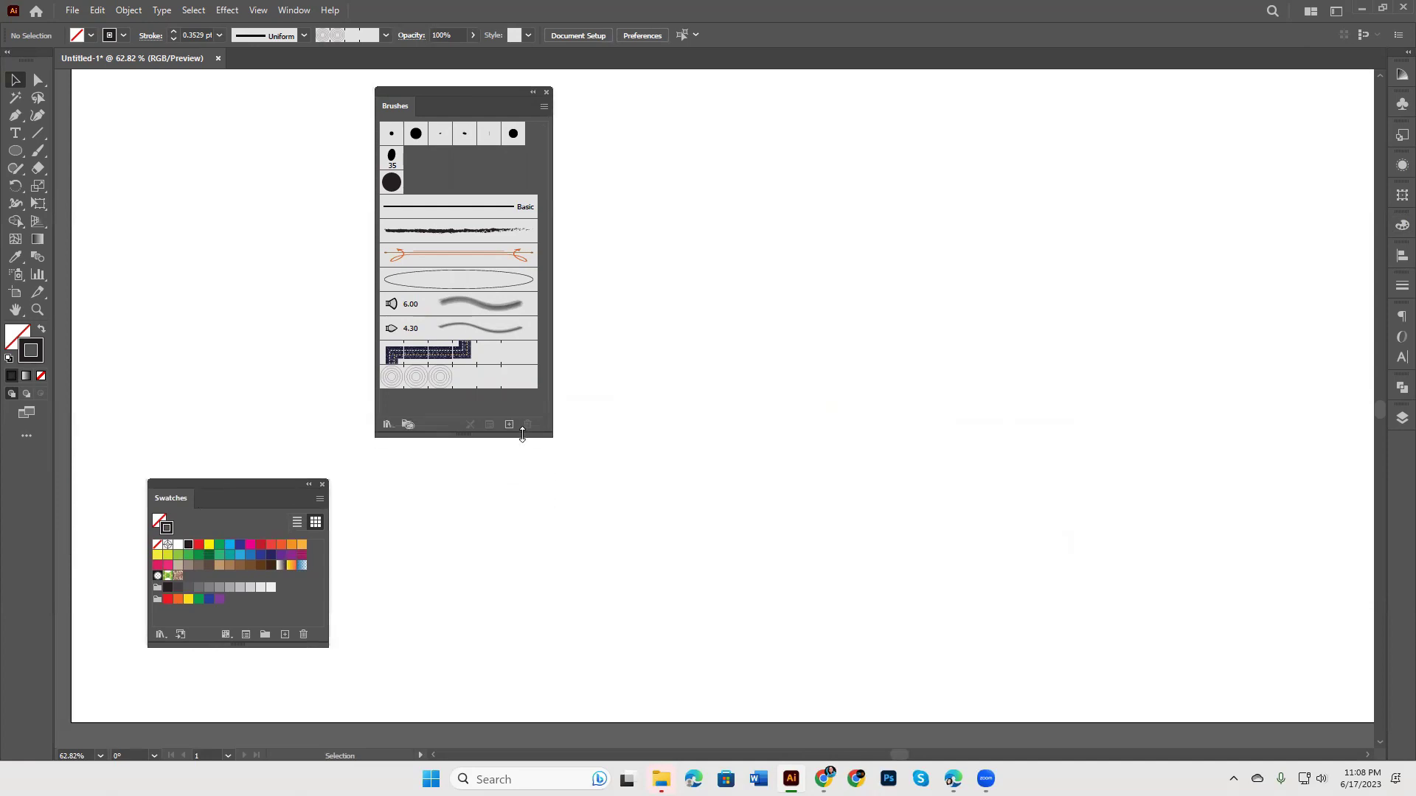
left_click_drag(462, 96, 202, 88)
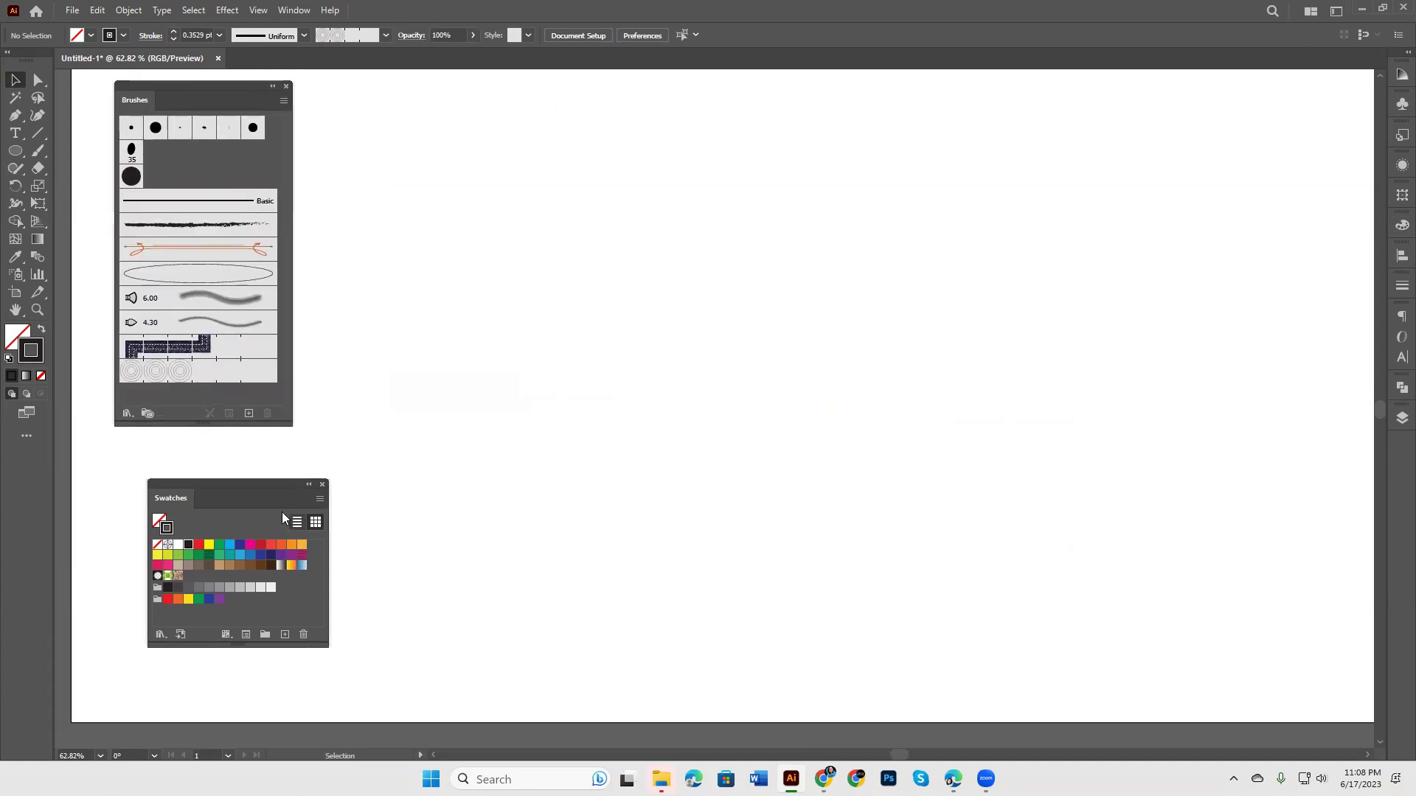
left_click_drag(191, 486, 142, 461)
Step: Paint a long curve with the concentric-circle brush using the Paintbrush tool
left_click(182, 377)
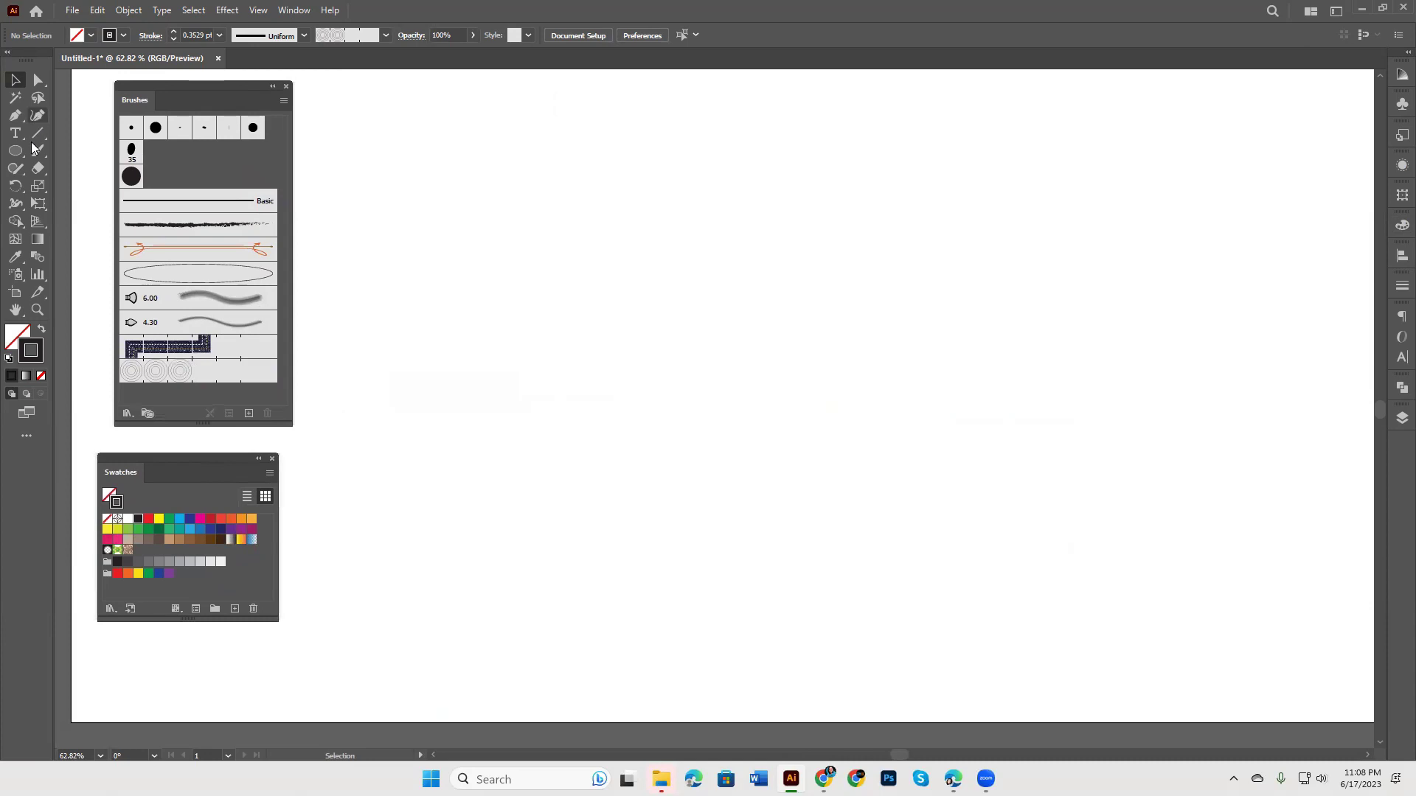
left_click(34, 153)
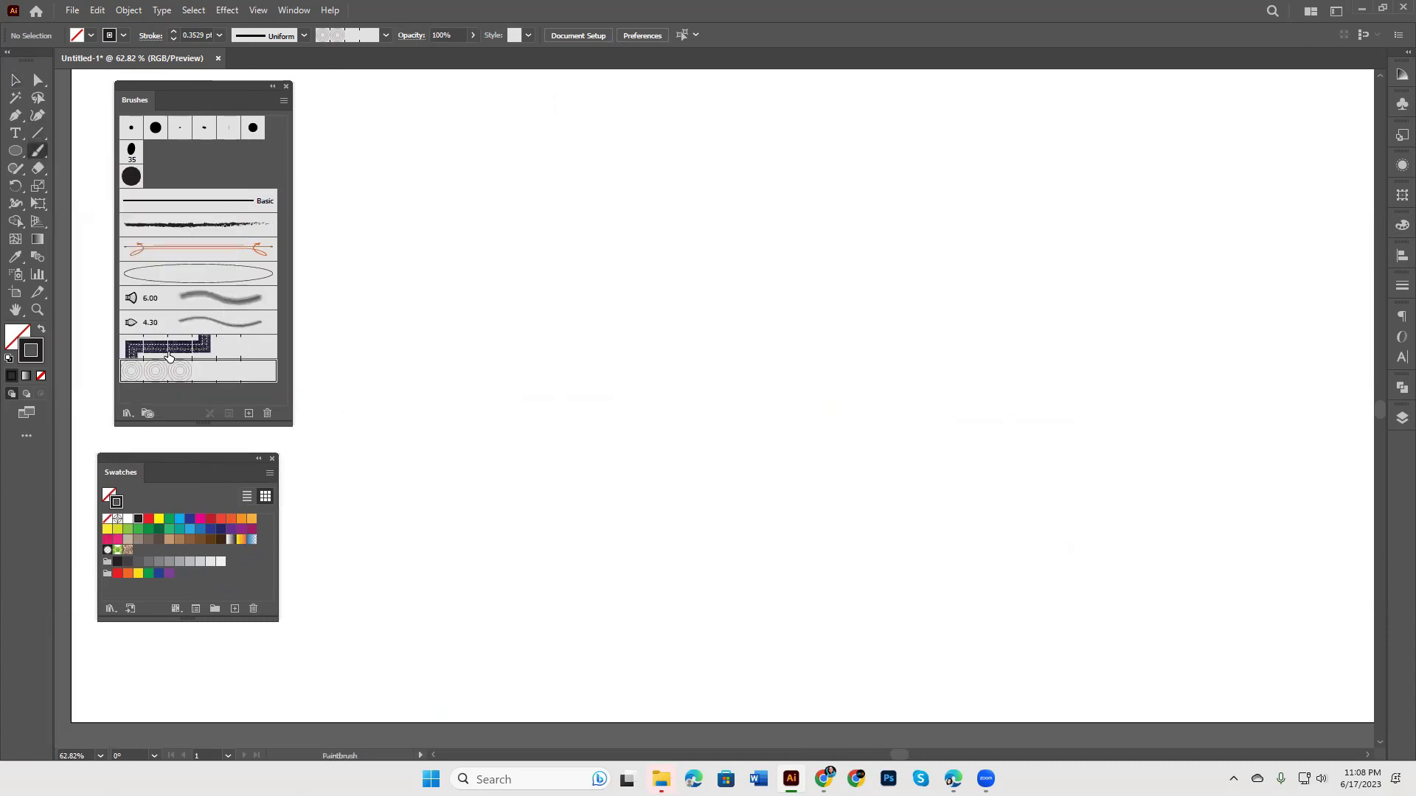
left_click_drag(1320, 131, 584, 419)
left_click(15, 80)
left_click_drag(764, 356, 876, 583)
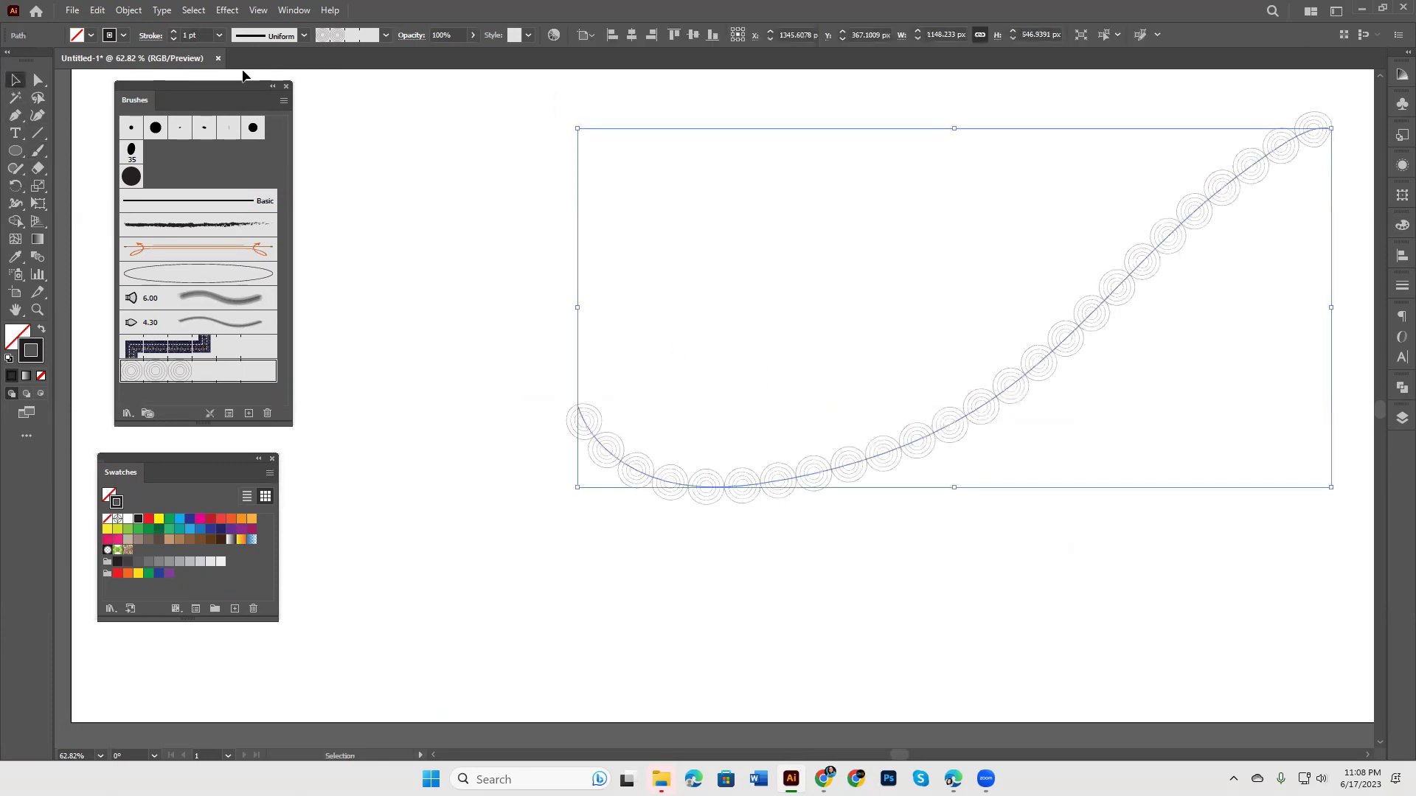
Step: Set the curve's stroke weight to 2 pt and move it left
left_click(172, 33)
left_click(172, 32)
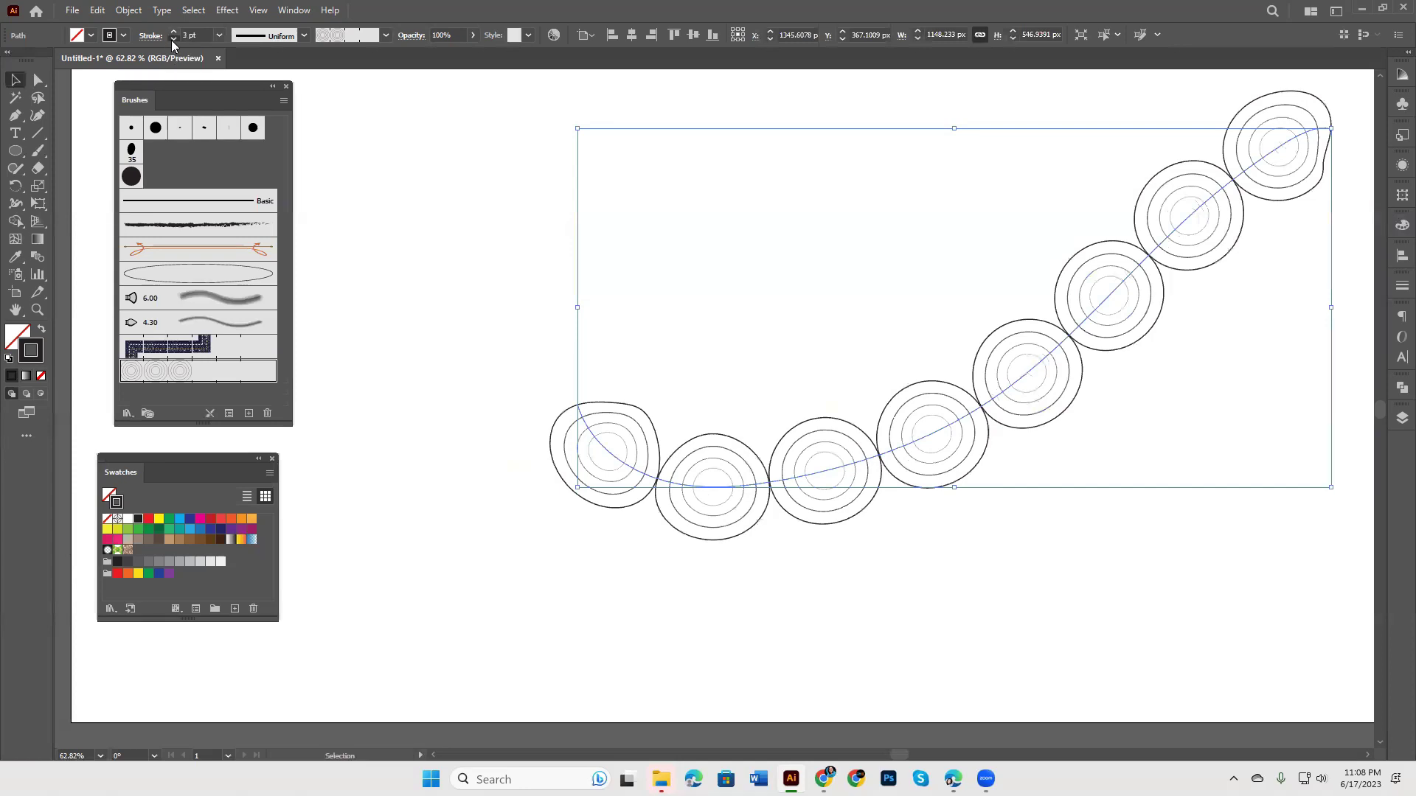
left_click(172, 38)
left_click(172, 38)
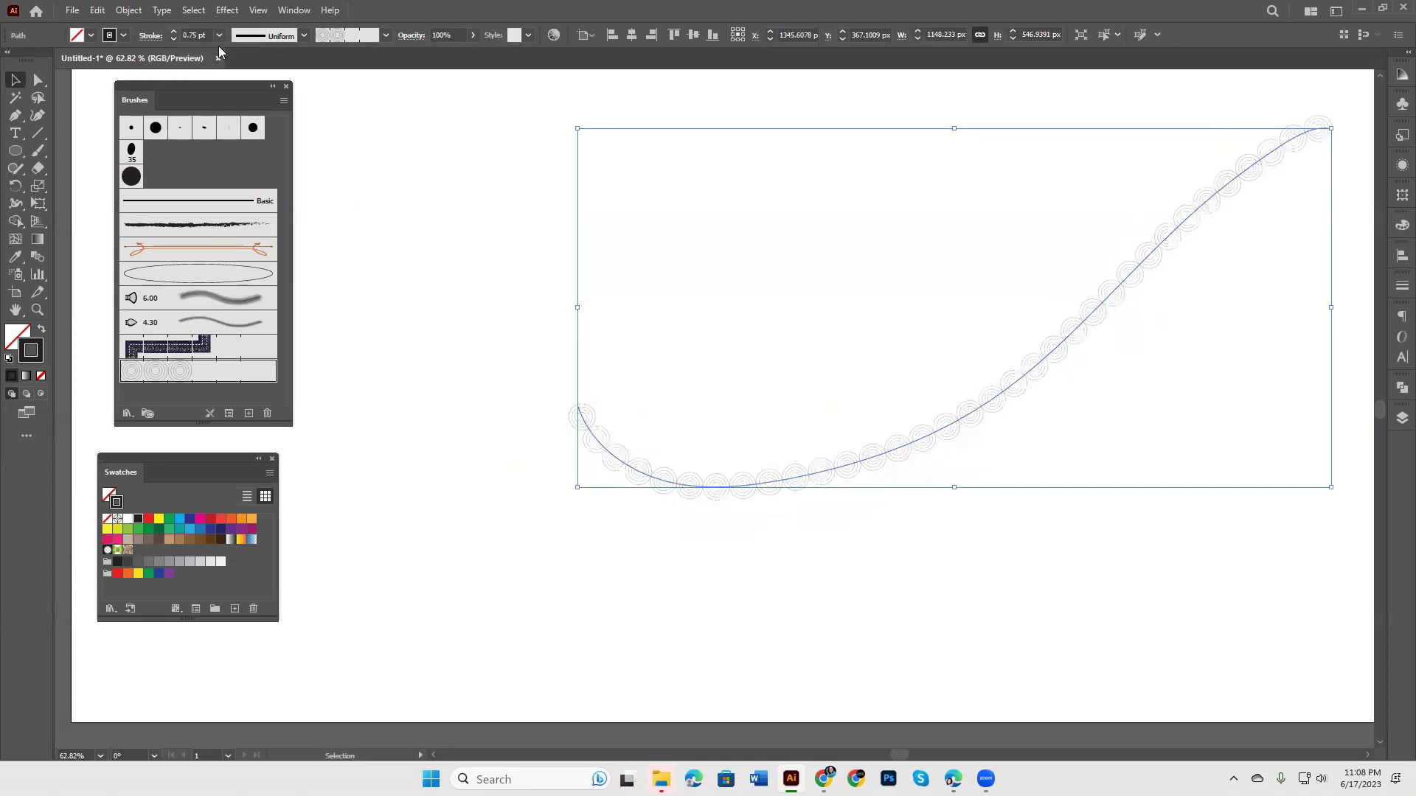
left_click(172, 32)
left_click(172, 32)
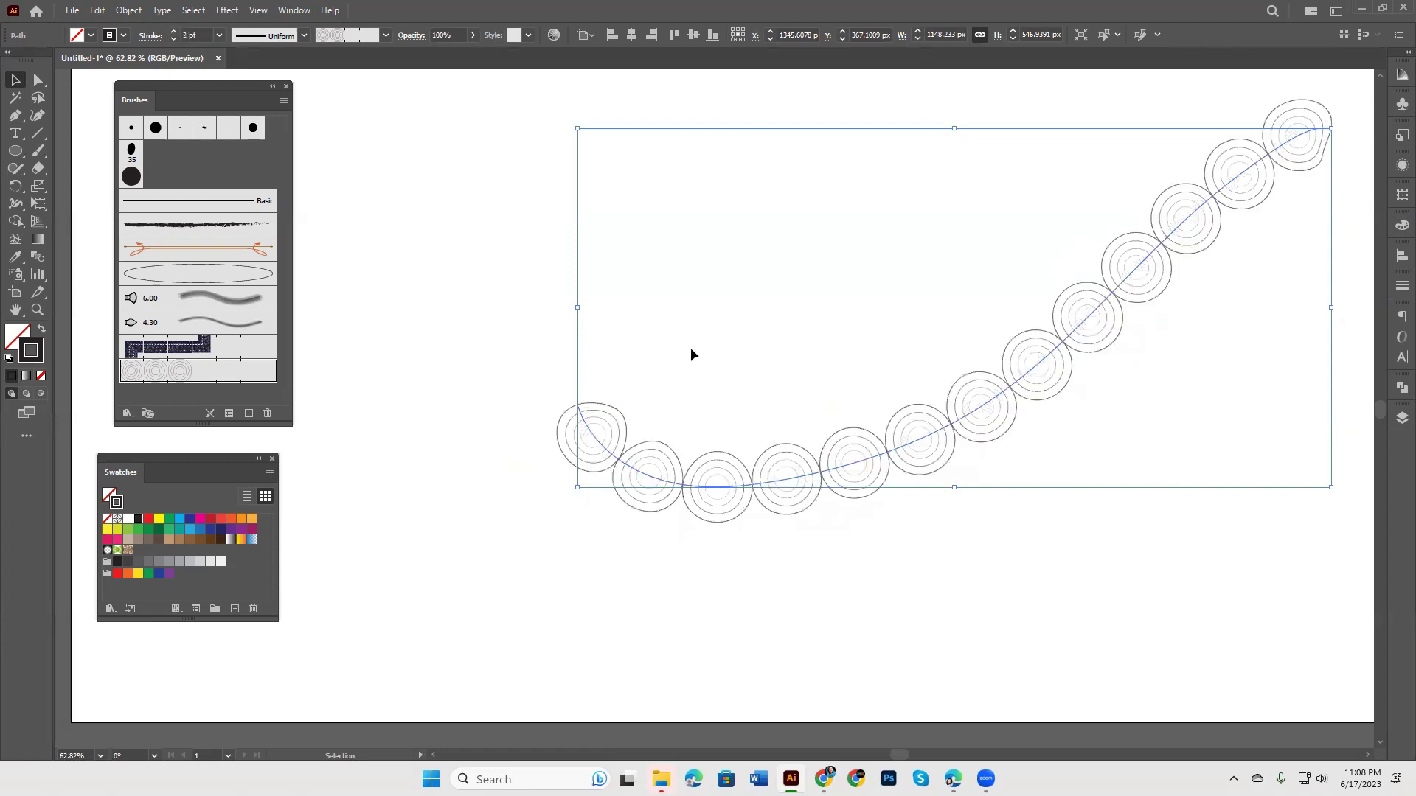
left_click_drag(834, 461, 719, 474)
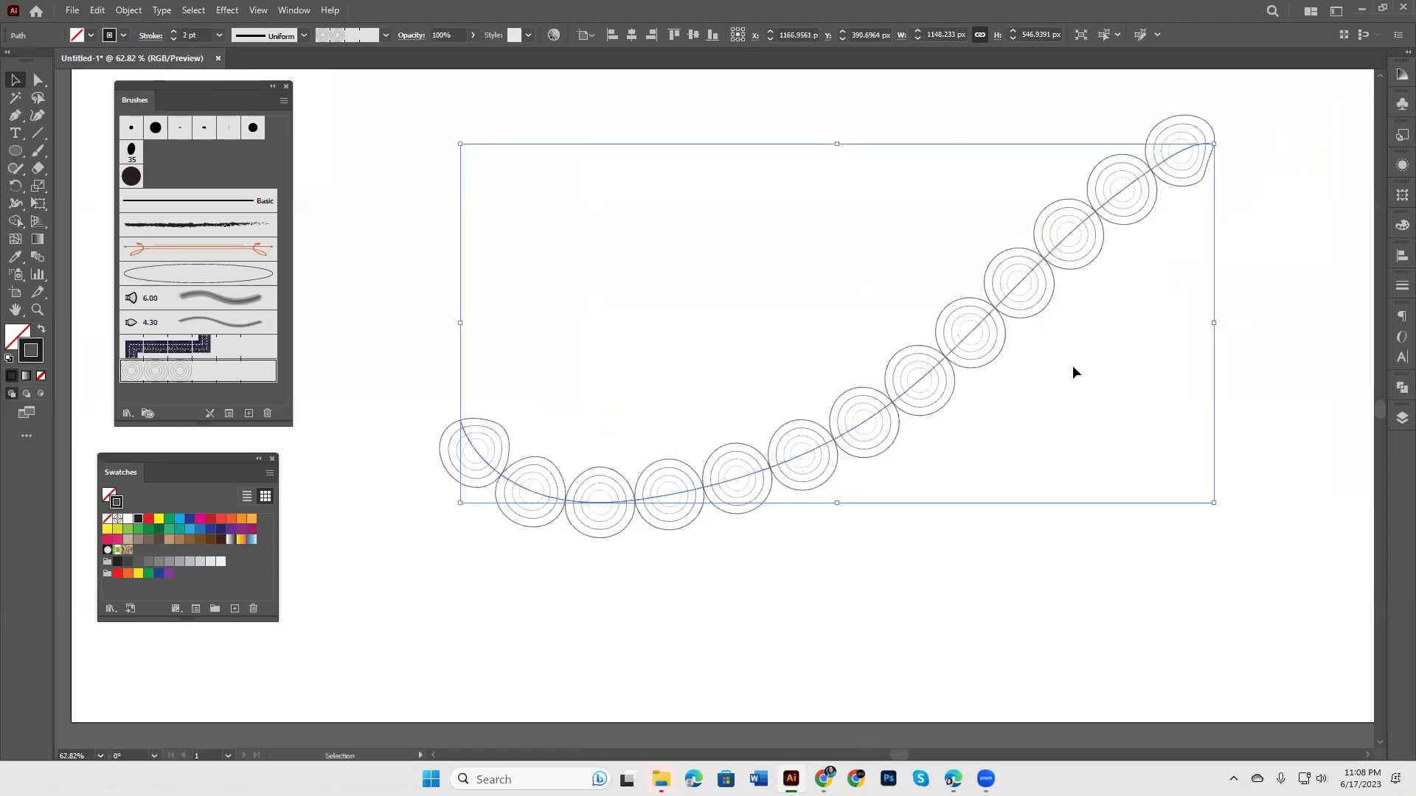
Step: Set Pattern Brush 1's scale to 58% with Preview on and apply it to existing strokes
double_click(163, 373)
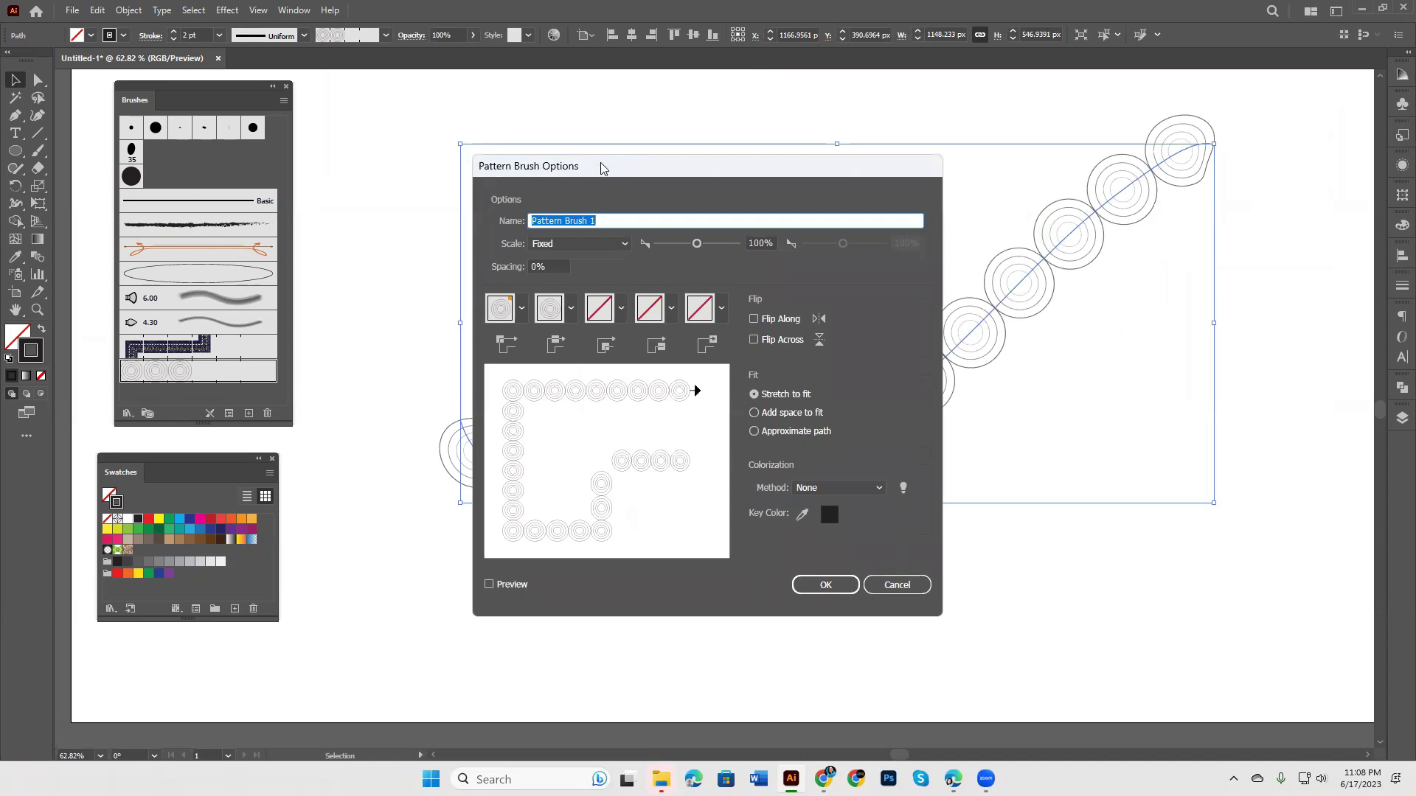
left_click_drag(600, 167, 162, 83)
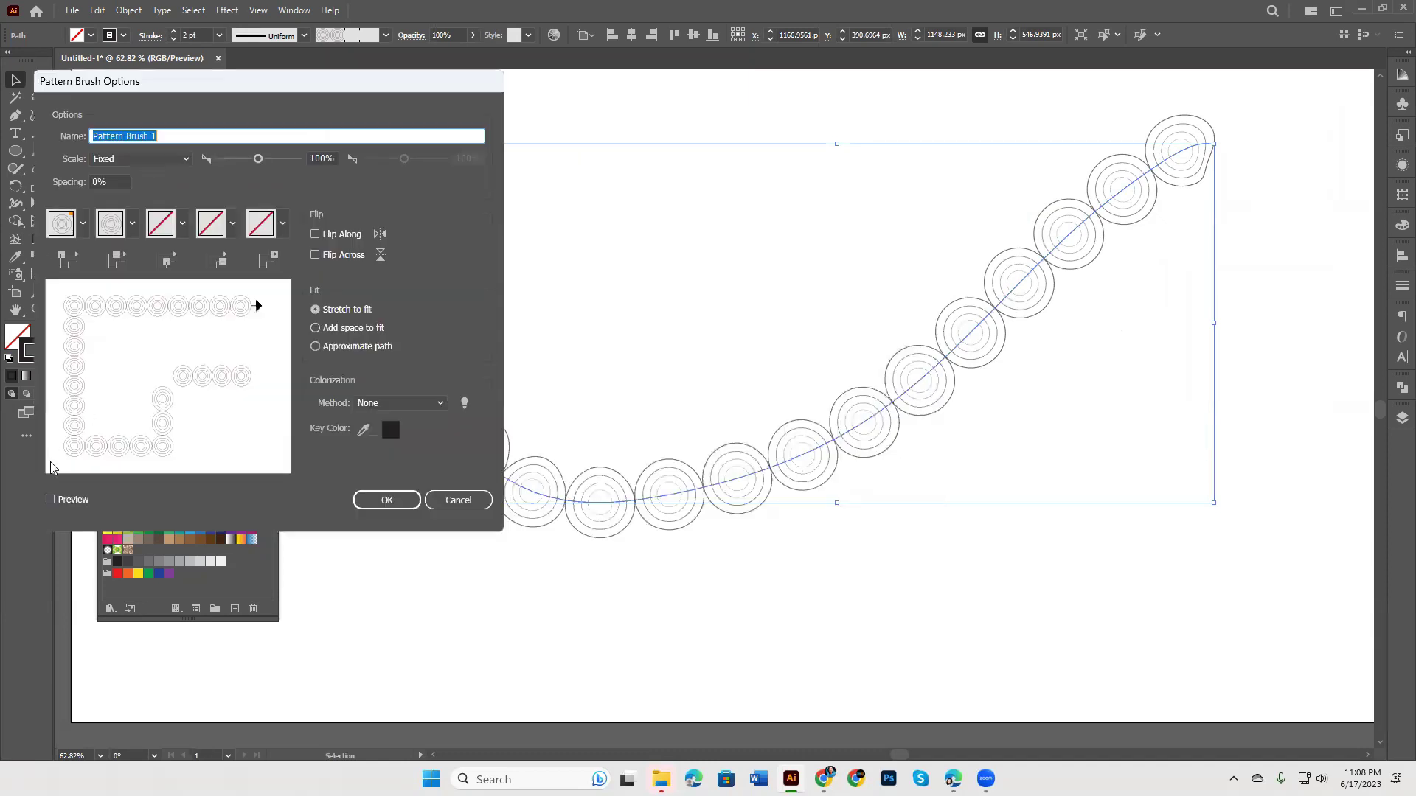
left_click(50, 499)
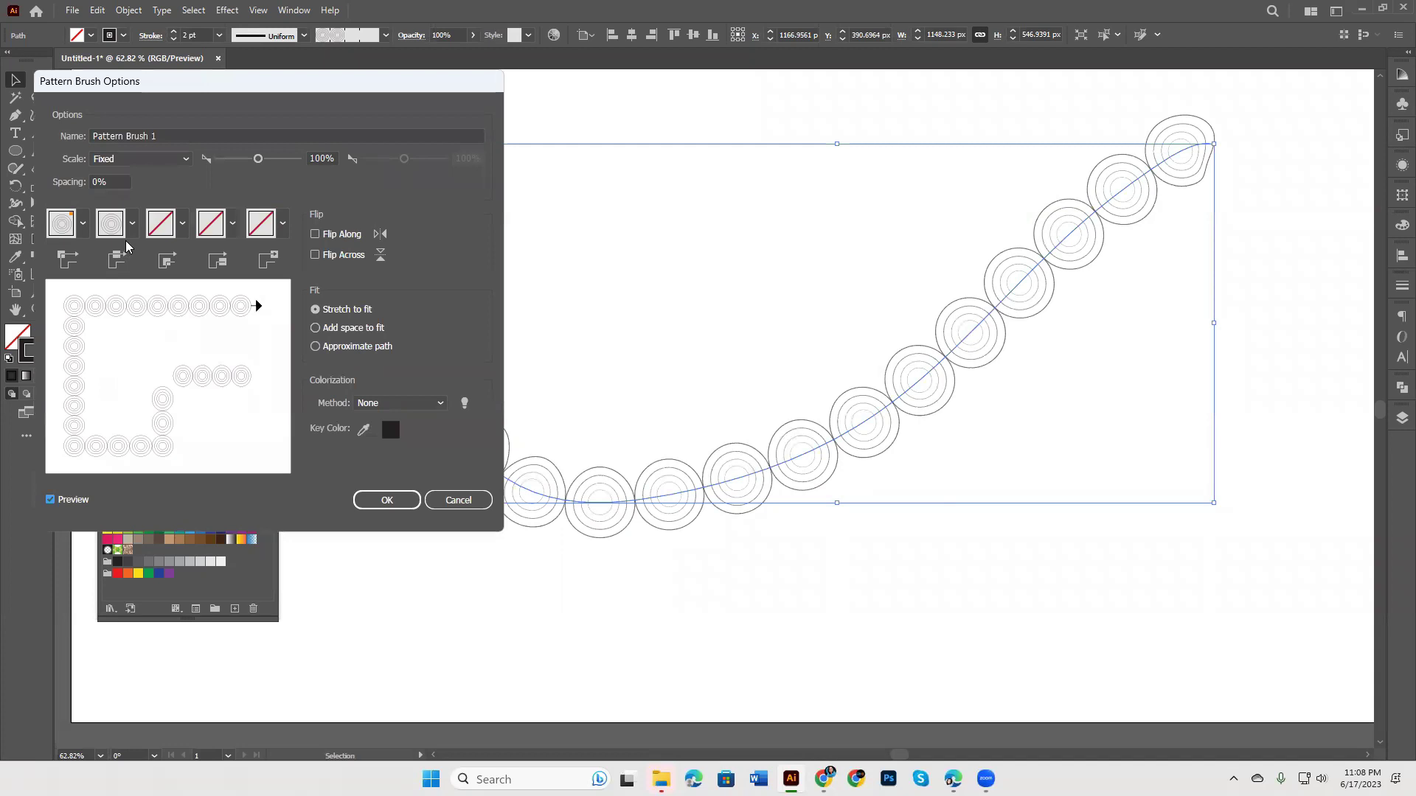
left_click(183, 161)
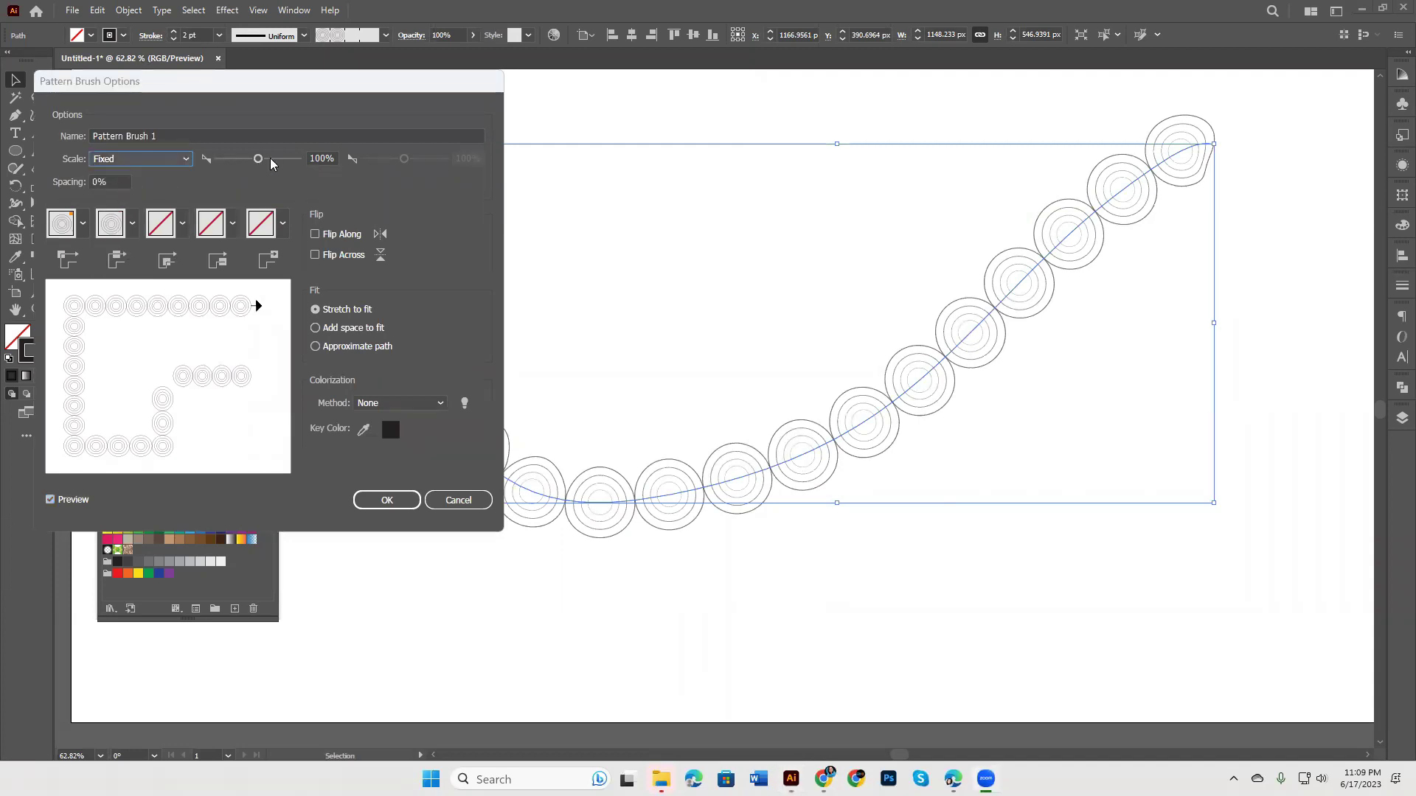
mouse_move(258, 159)
left_mouse_down()
mouse_move(269, 161)
mouse_move(243, 165)
left_mouse_up()
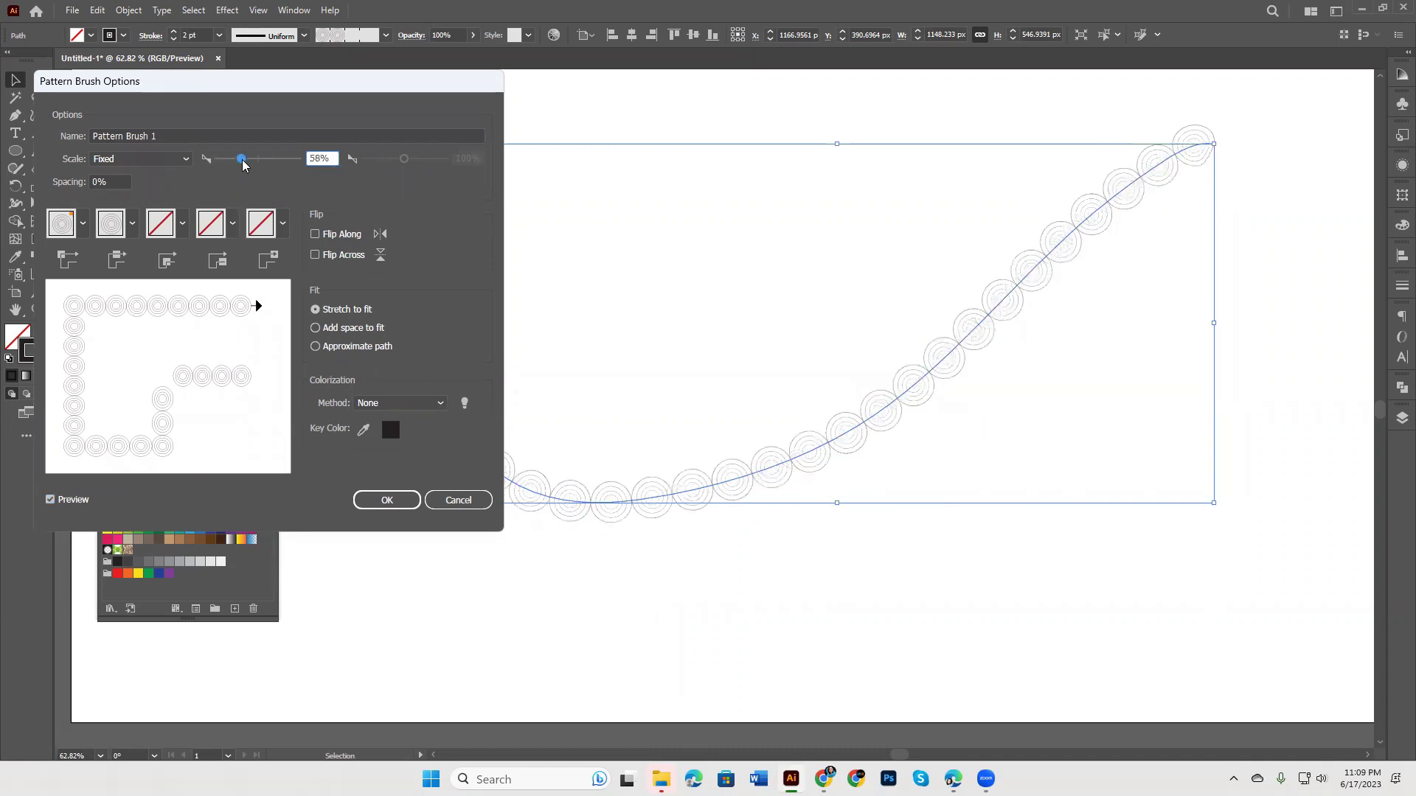
left_click(391, 500)
left_click(696, 410)
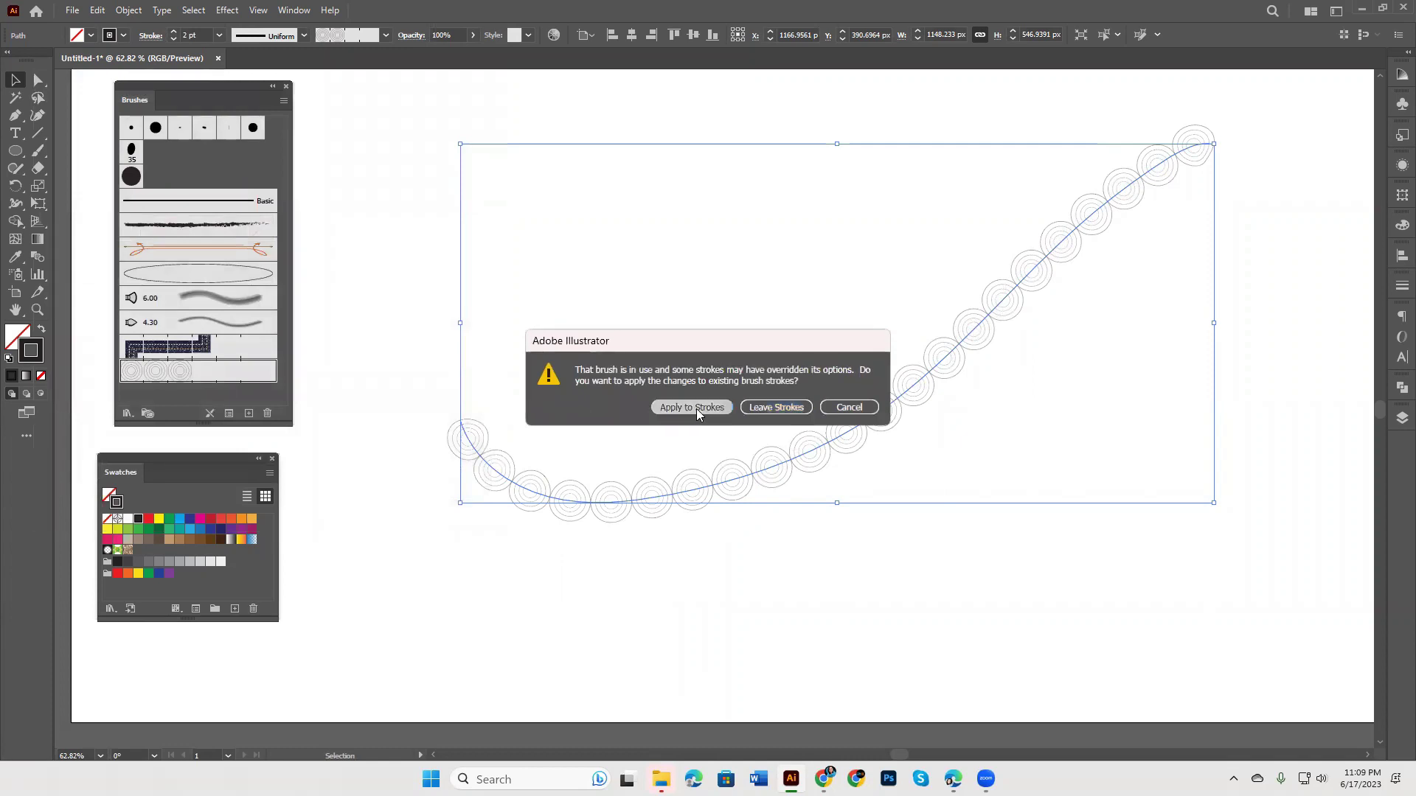
Step: Delete the test curve and draw a large circle on the artboard
key("Delete")
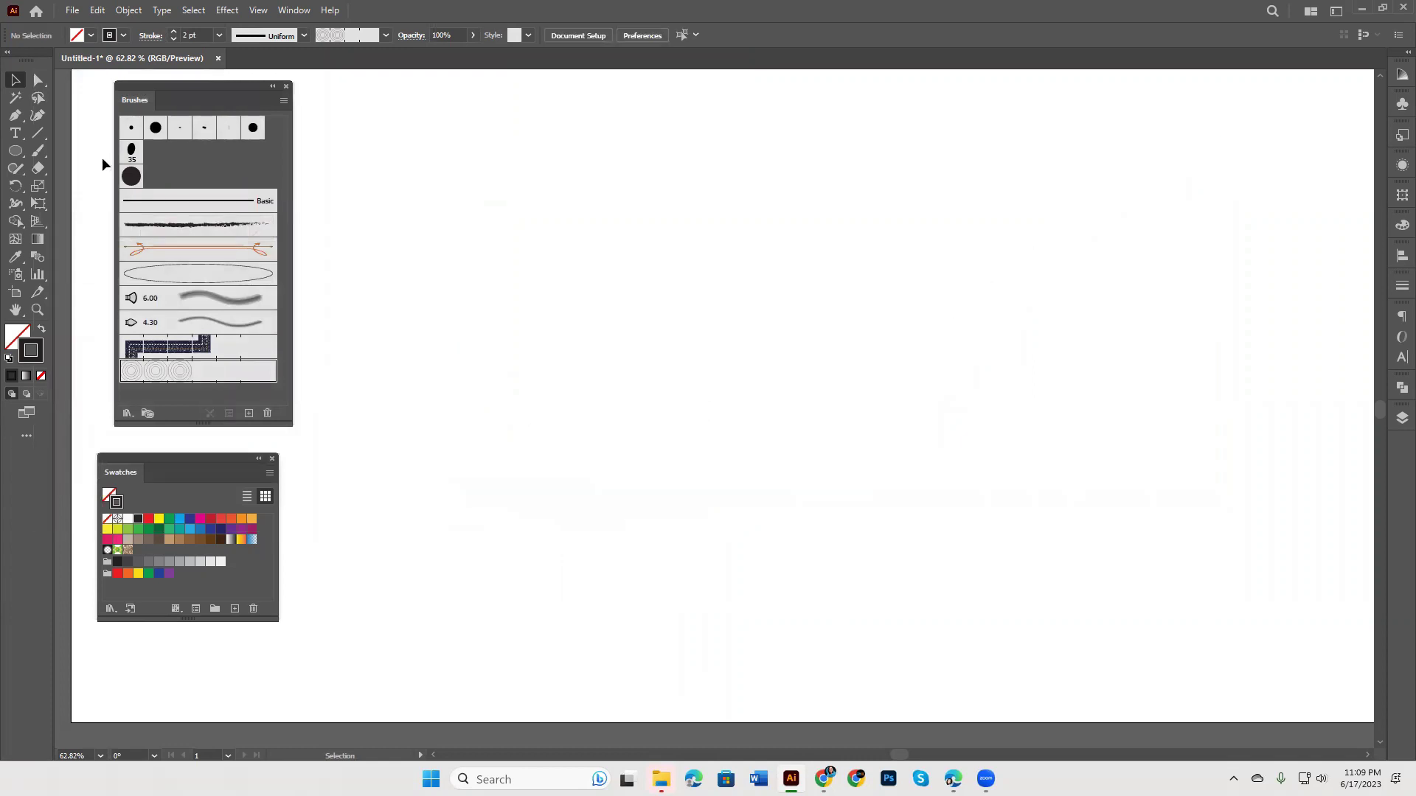
left_click(16, 152)
left_click(73, 186)
left_click_drag(624, 245, 879, 498)
key("v")
left_click_drag(716, 493, 776, 618)
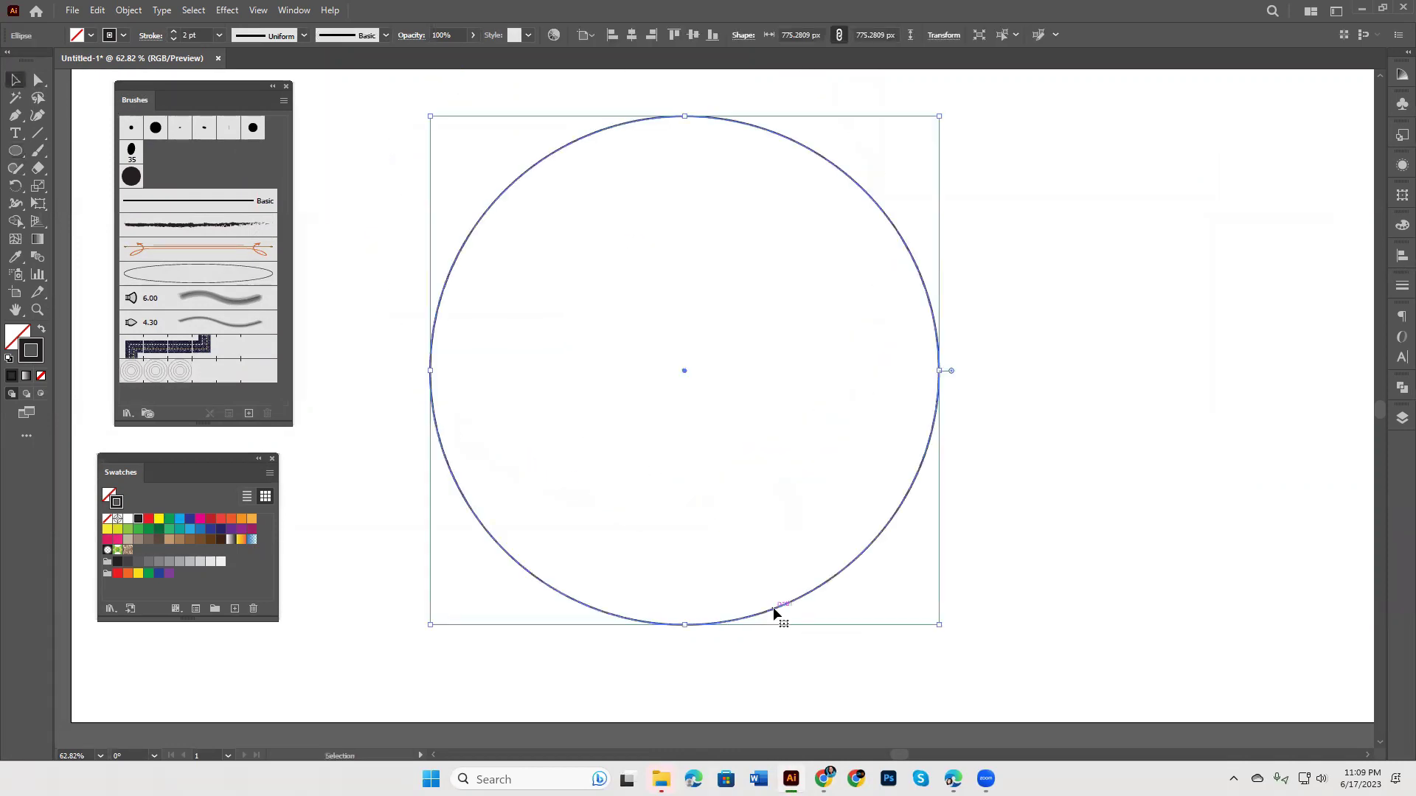
Step: Apply the ring brush to the circle with scale 126% and spacing 29%
left_click(189, 374)
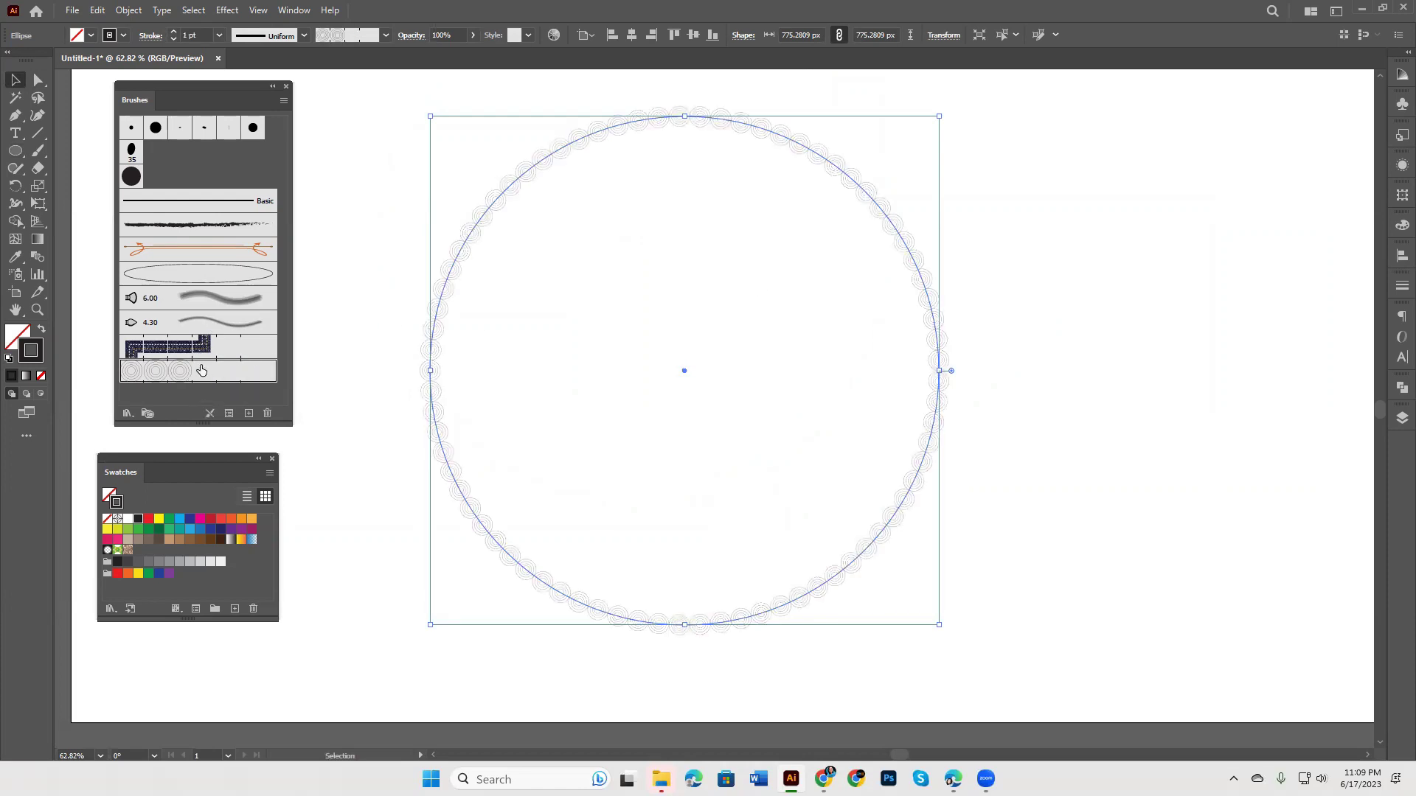
double_click(201, 370)
left_click_drag(245, 164, 266, 165)
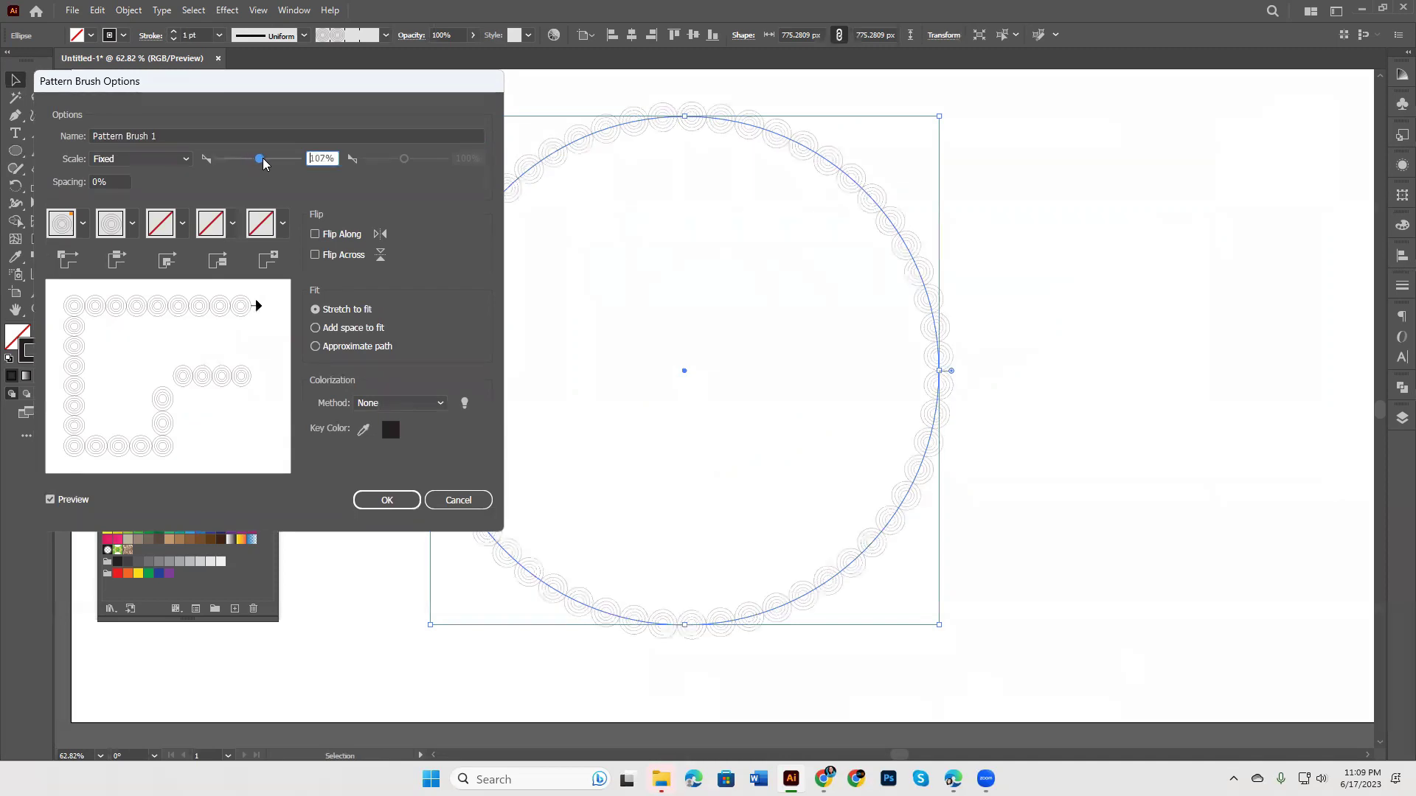
left_click(115, 182)
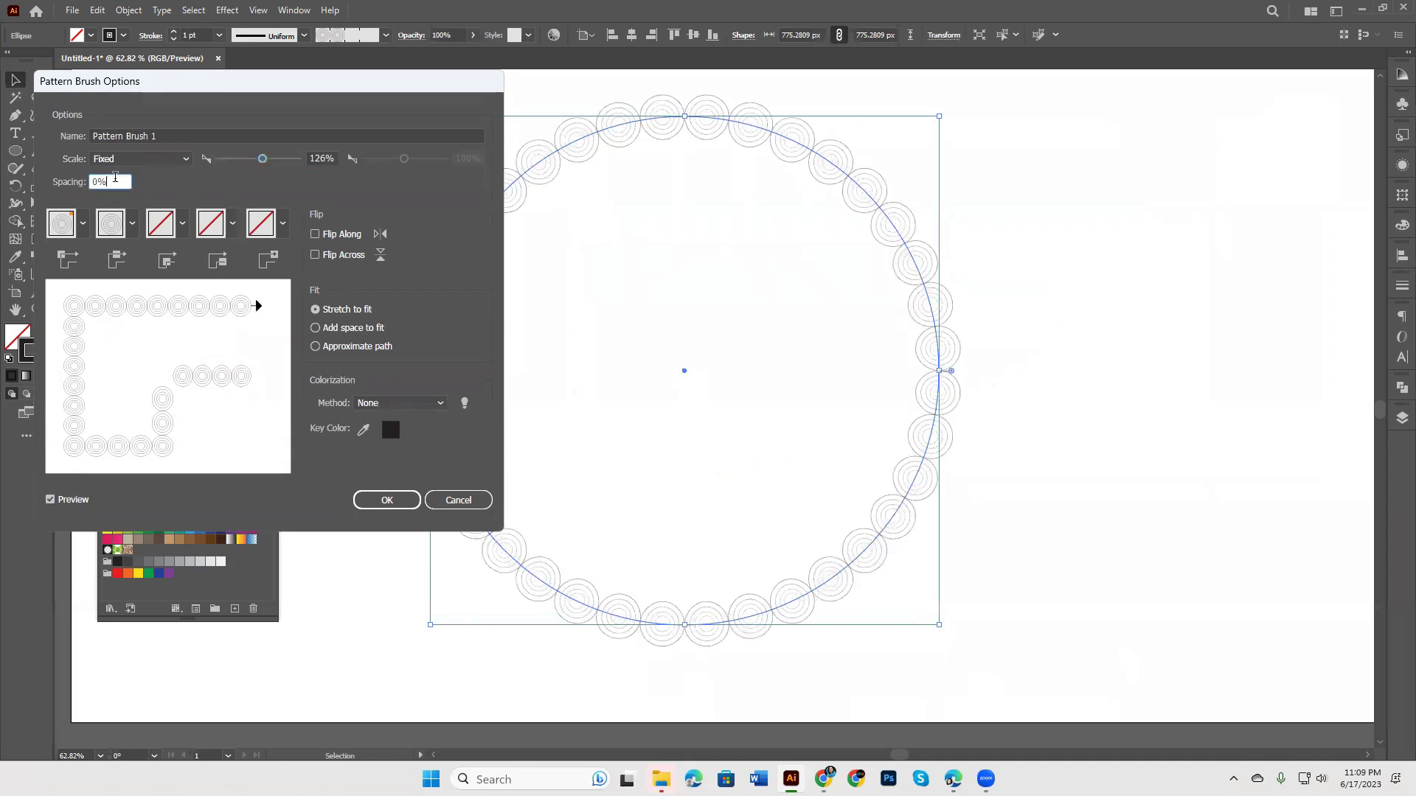
scroll(115, 182, "up", 5)
scroll(115, 181, "up", 5)
scroll(115, 181, "up", 5)
scroll(115, 182, "up", 7)
scroll(115, 182, "up", 8)
scroll(115, 182, "down", 1)
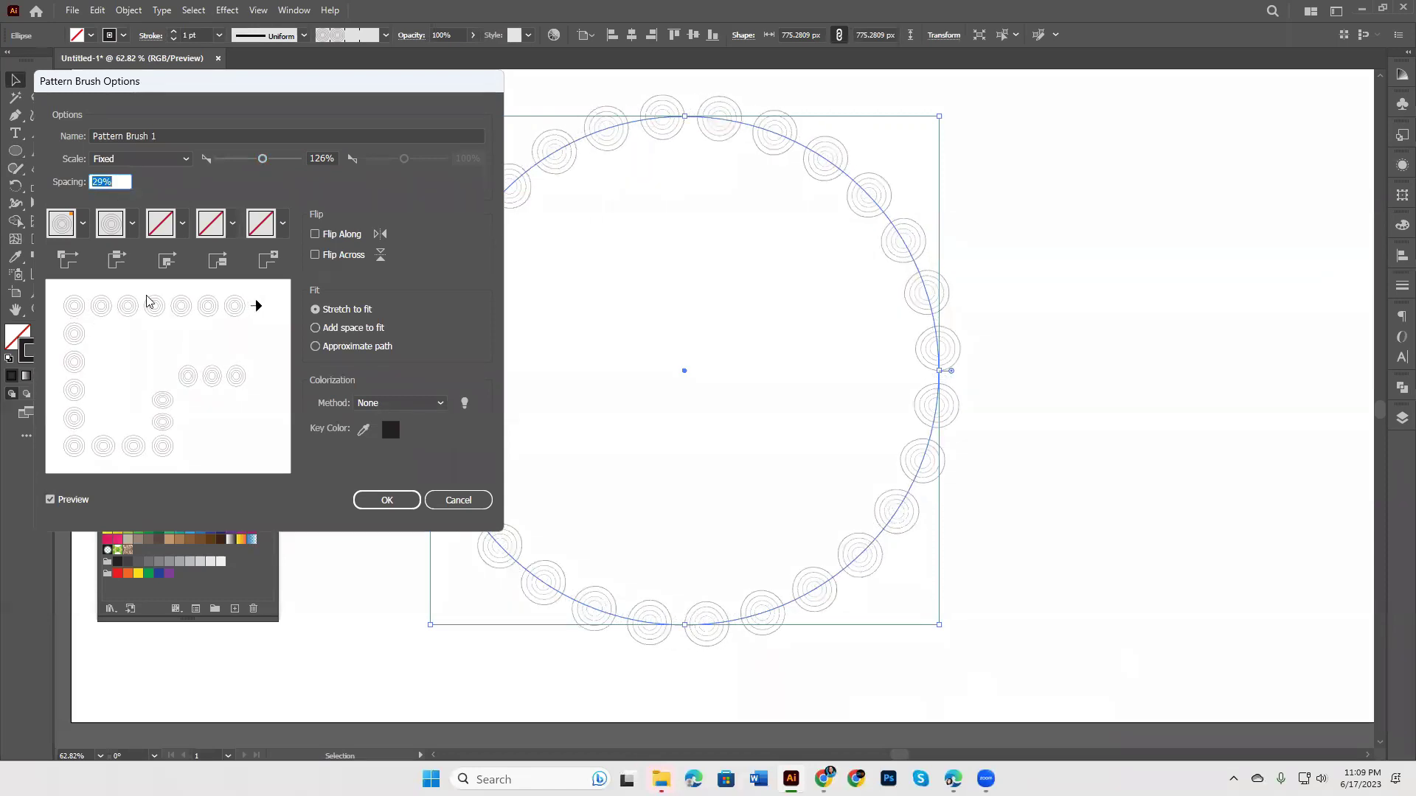
left_click(387, 500)
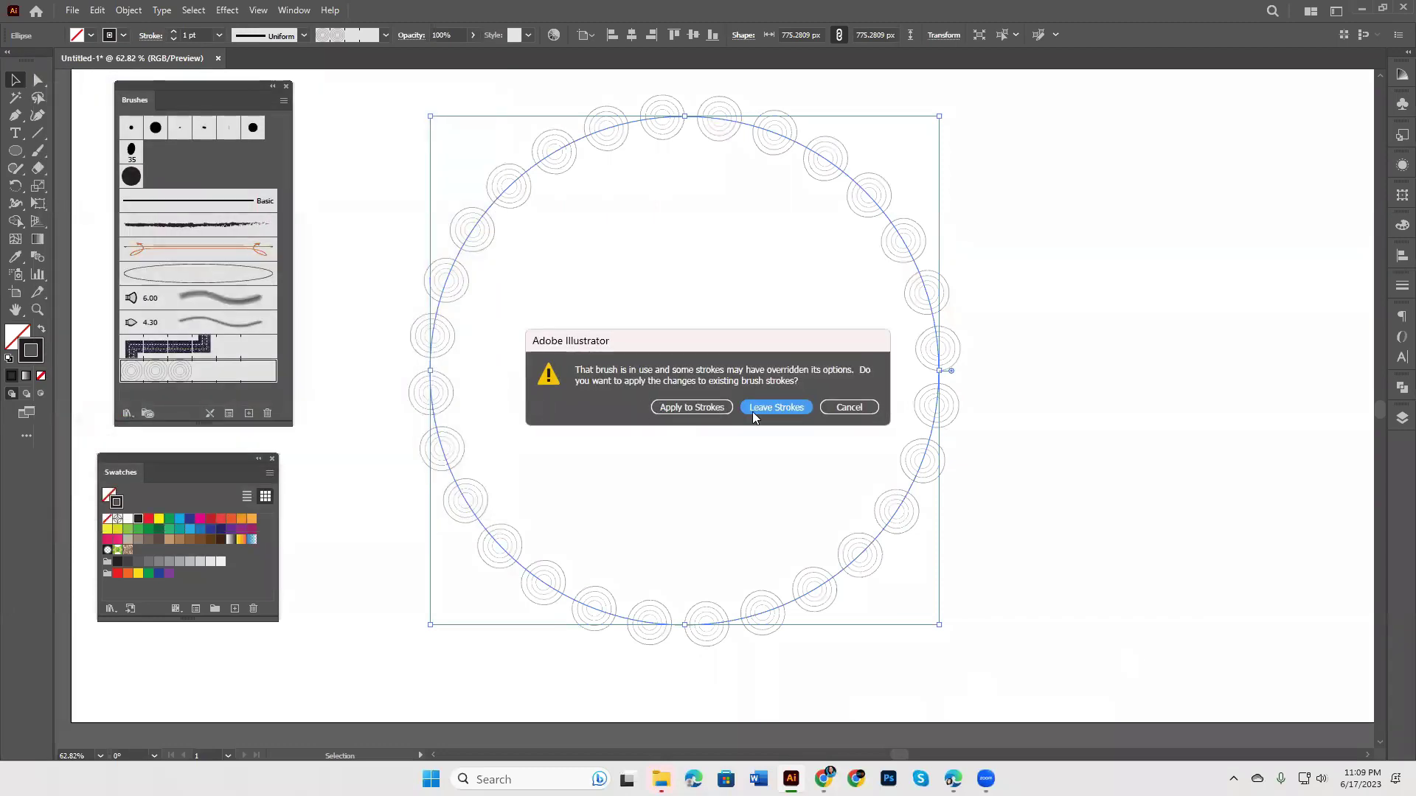
Step: Leave existing strokes unchanged and reselect the ringed circle
left_click(754, 410)
left_click(1014, 649)
left_click_drag(974, 640, 834, 433)
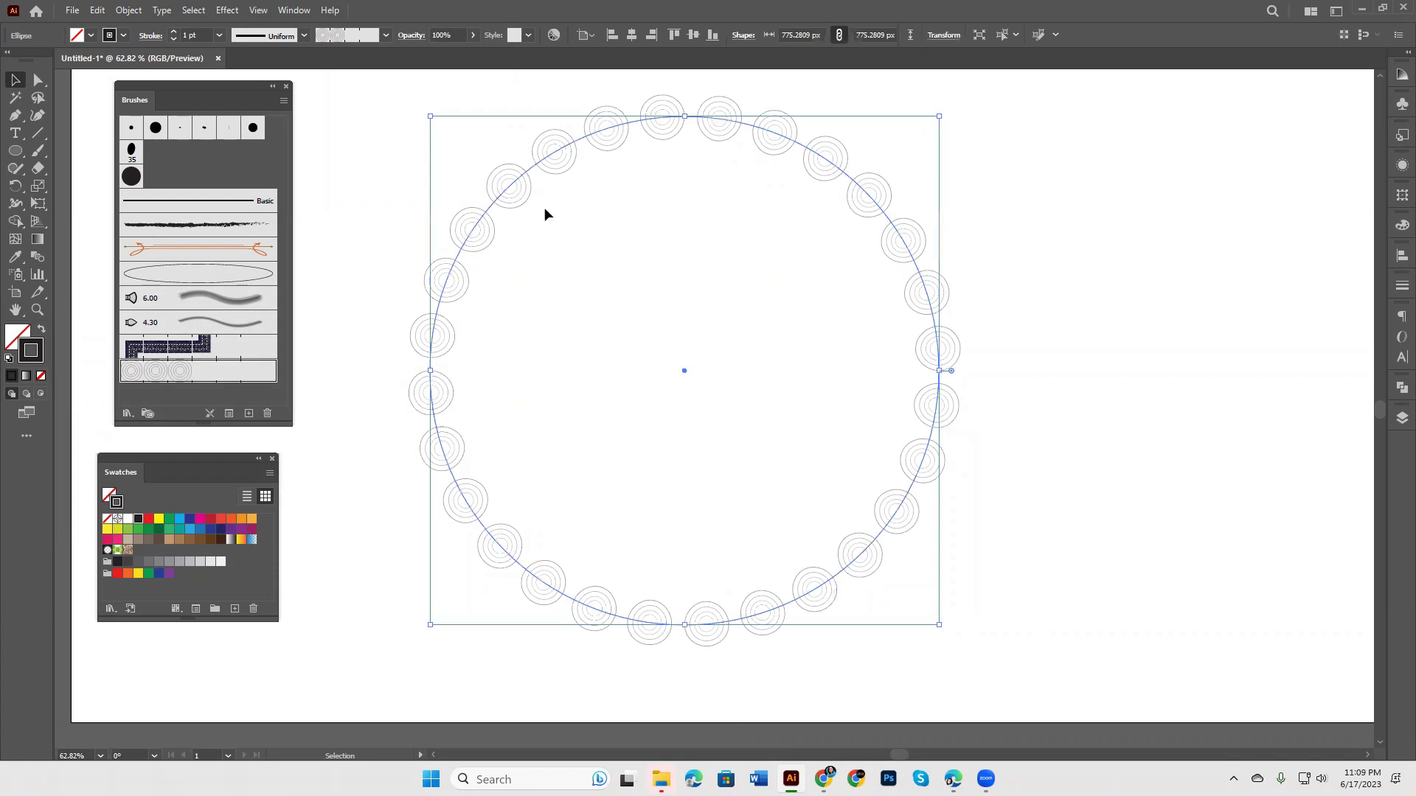
Step: Reselect the ringed circle path on the artboard
left_click(350, 150)
left_click_drag(352, 150, 612, 313)
left_click(129, 10)
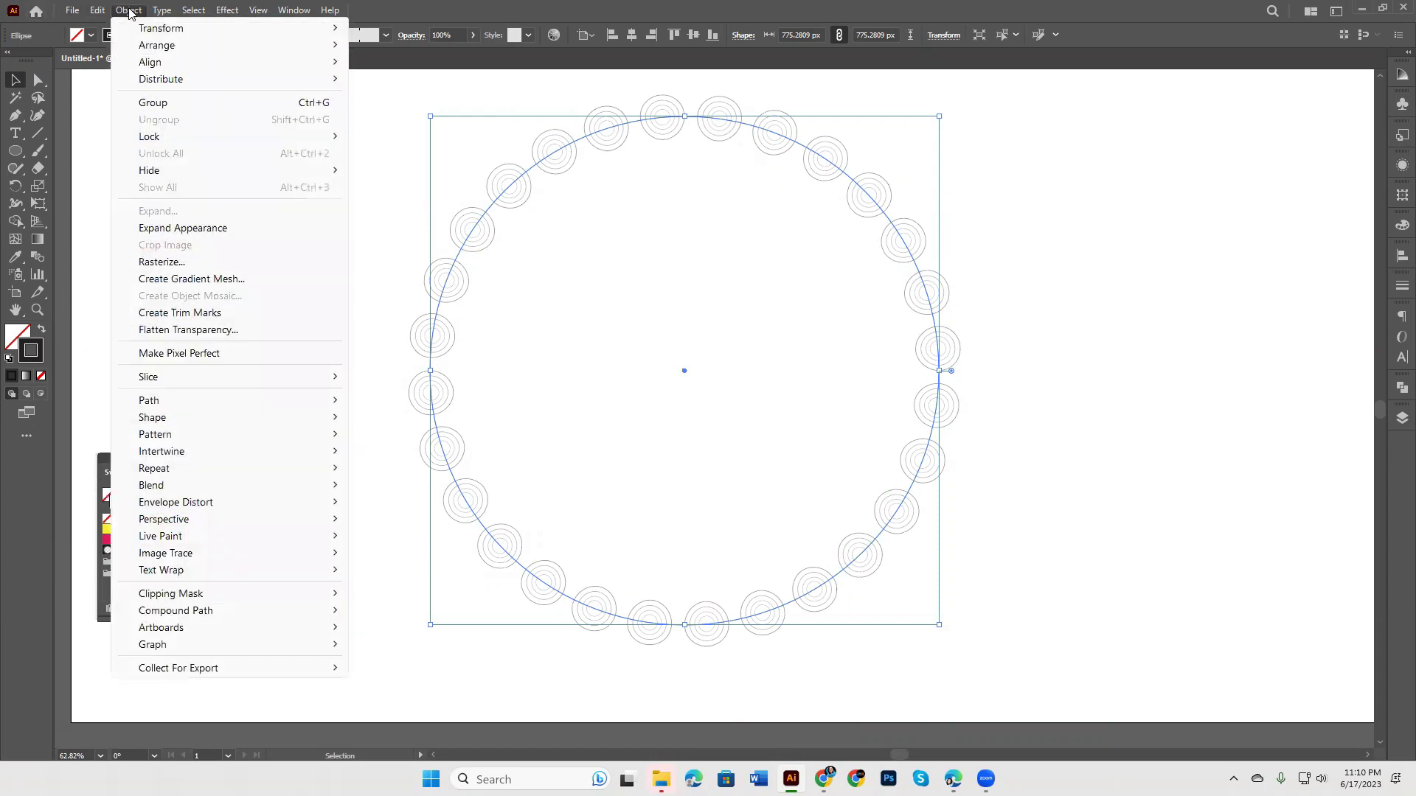
left_click(375, 339)
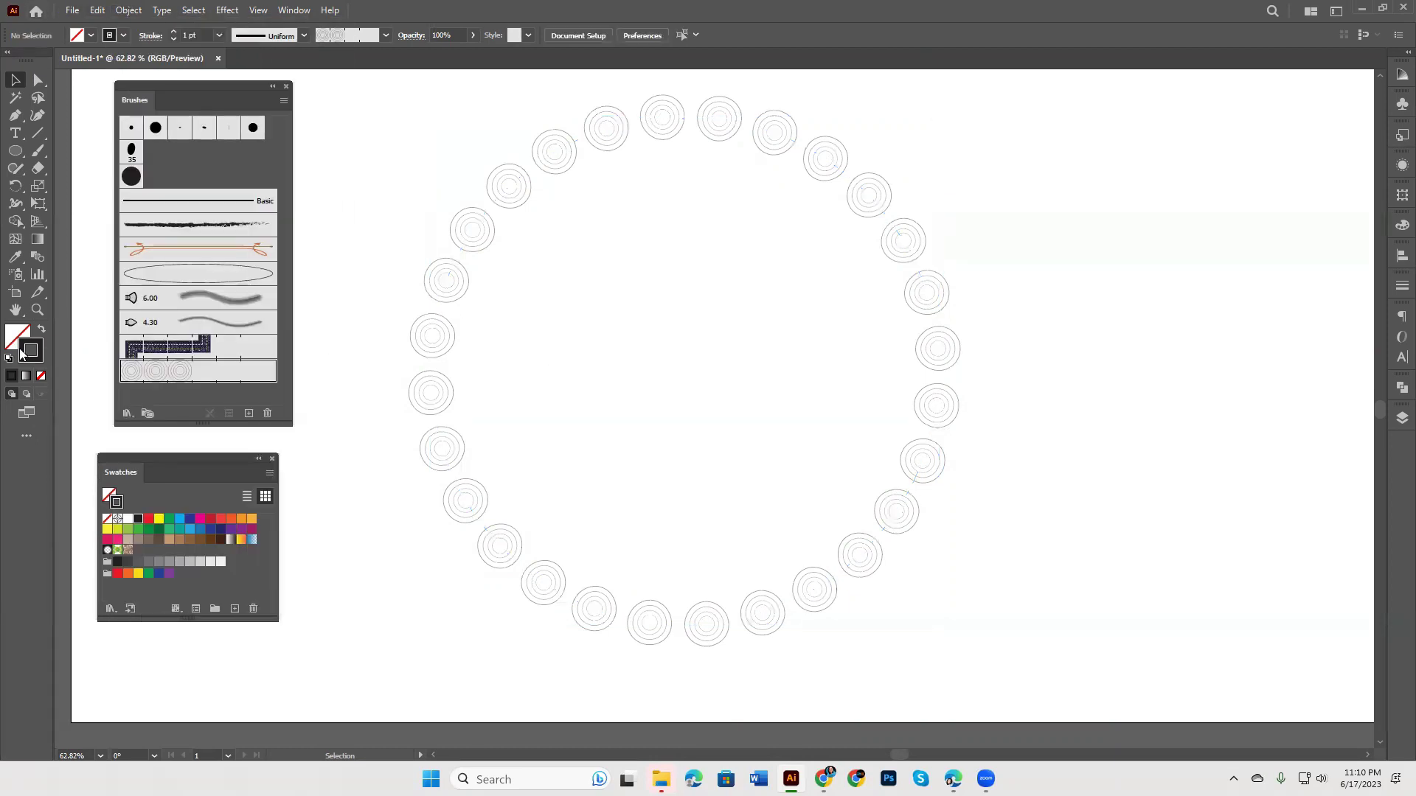
left_click(202, 523)
left_click_drag(405, 607, 666, 498)
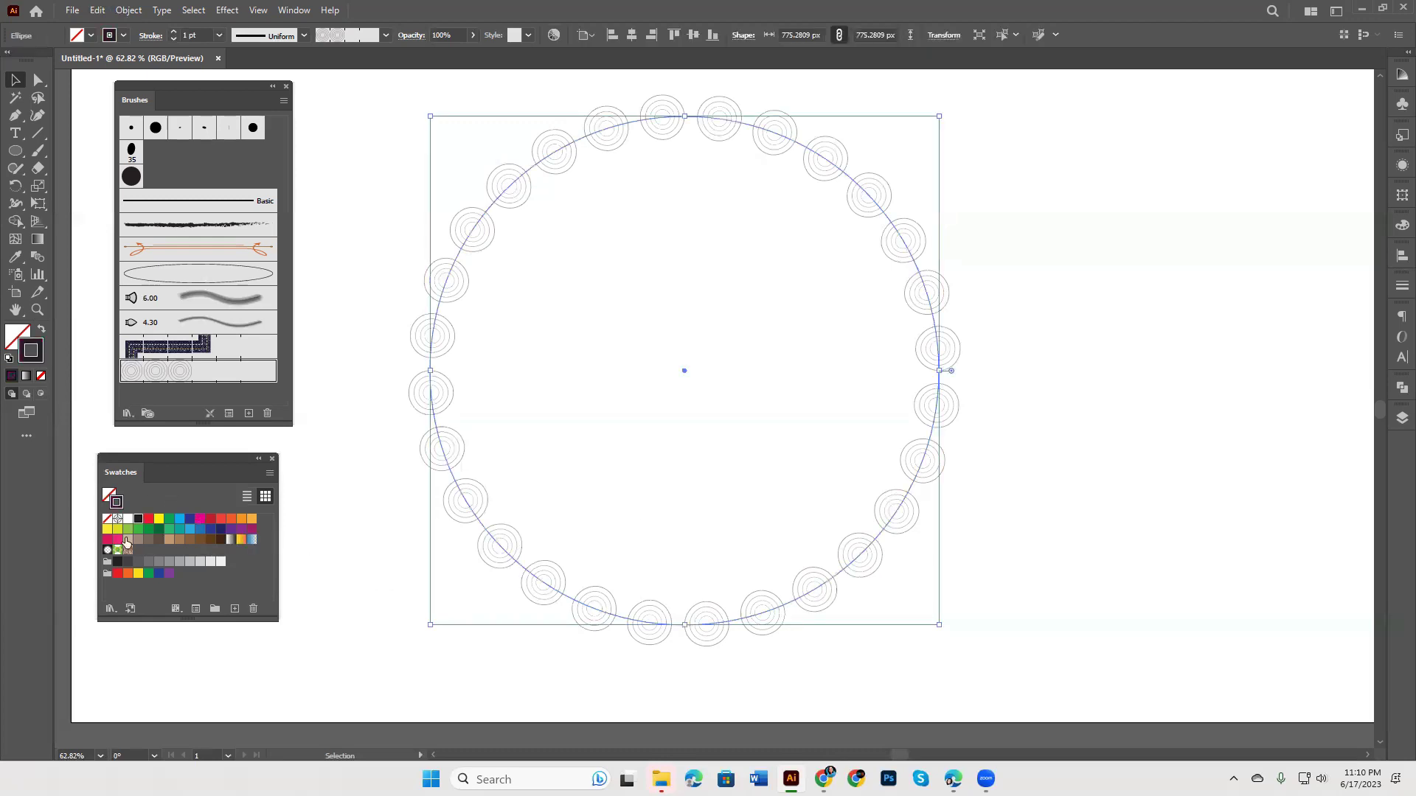
Step: Give the circle a light orange 4 pt stroke and reopen the ring brush's colorization options
left_click(199, 520)
left_click(242, 519)
left_click(253, 521)
left_click(174, 34)
left_click(174, 34)
left_click(174, 34)
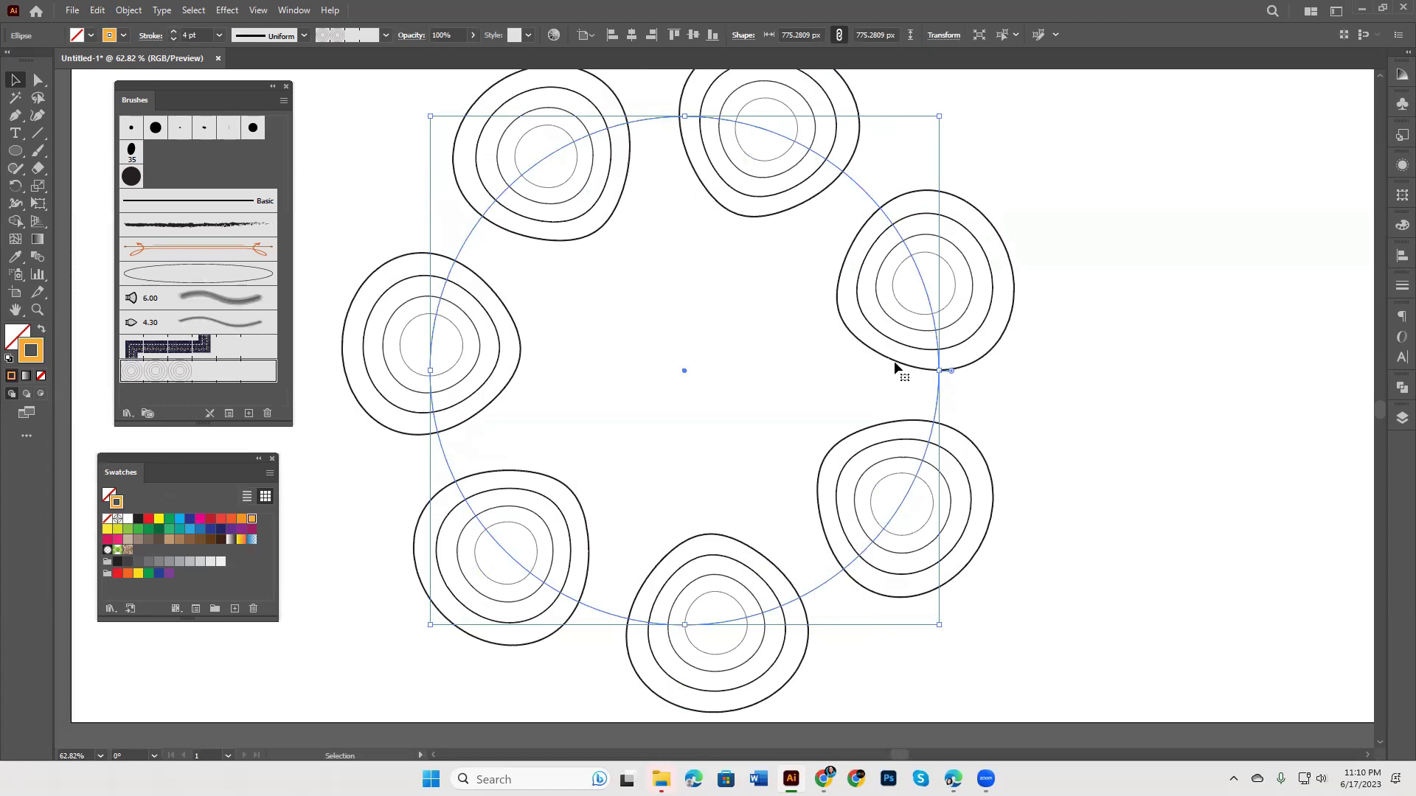
double_click(168, 374)
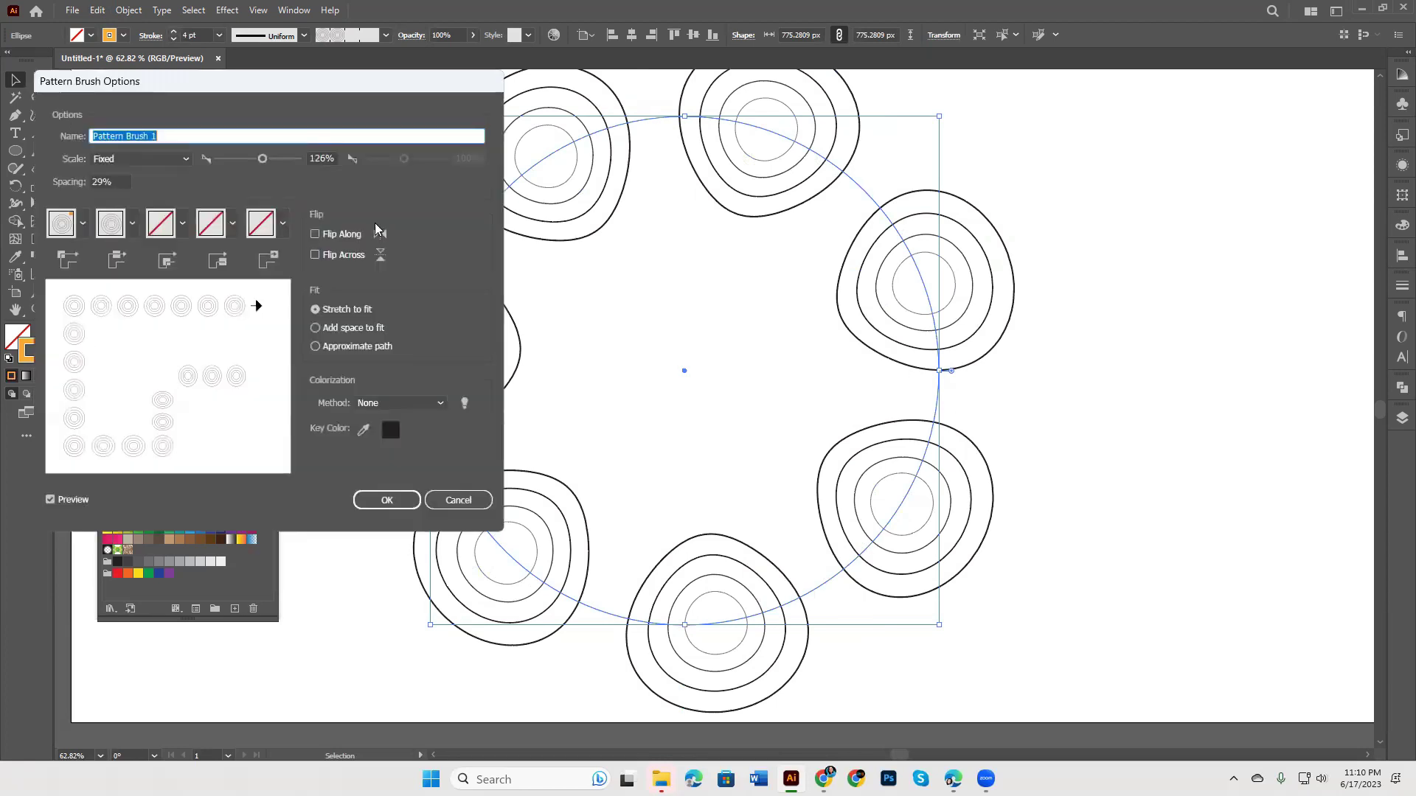
left_click(438, 405)
Step: Set Pattern Brush 1's colorization to Tints, apply it to strokes, and switch to Chrome
left_click(404, 437)
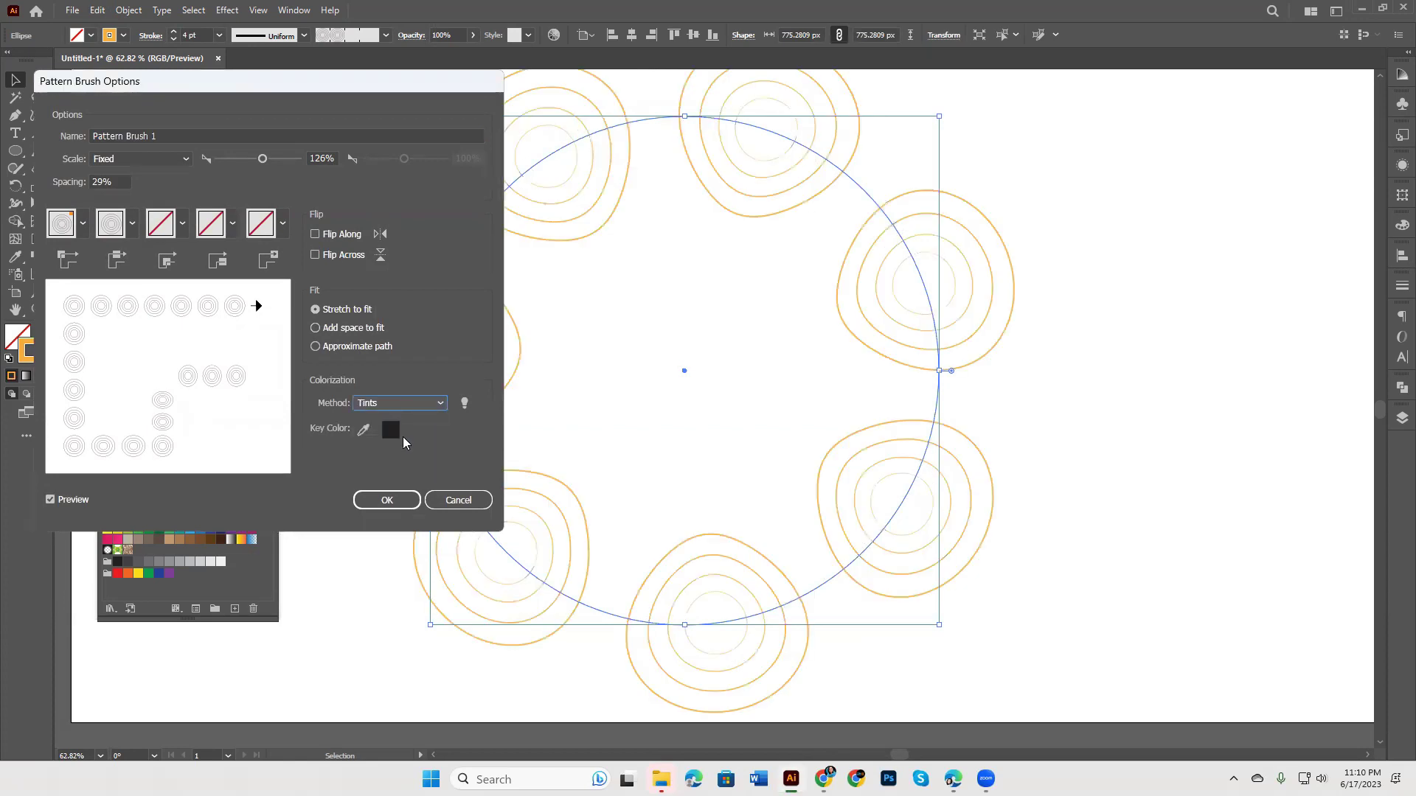
left_click(402, 500)
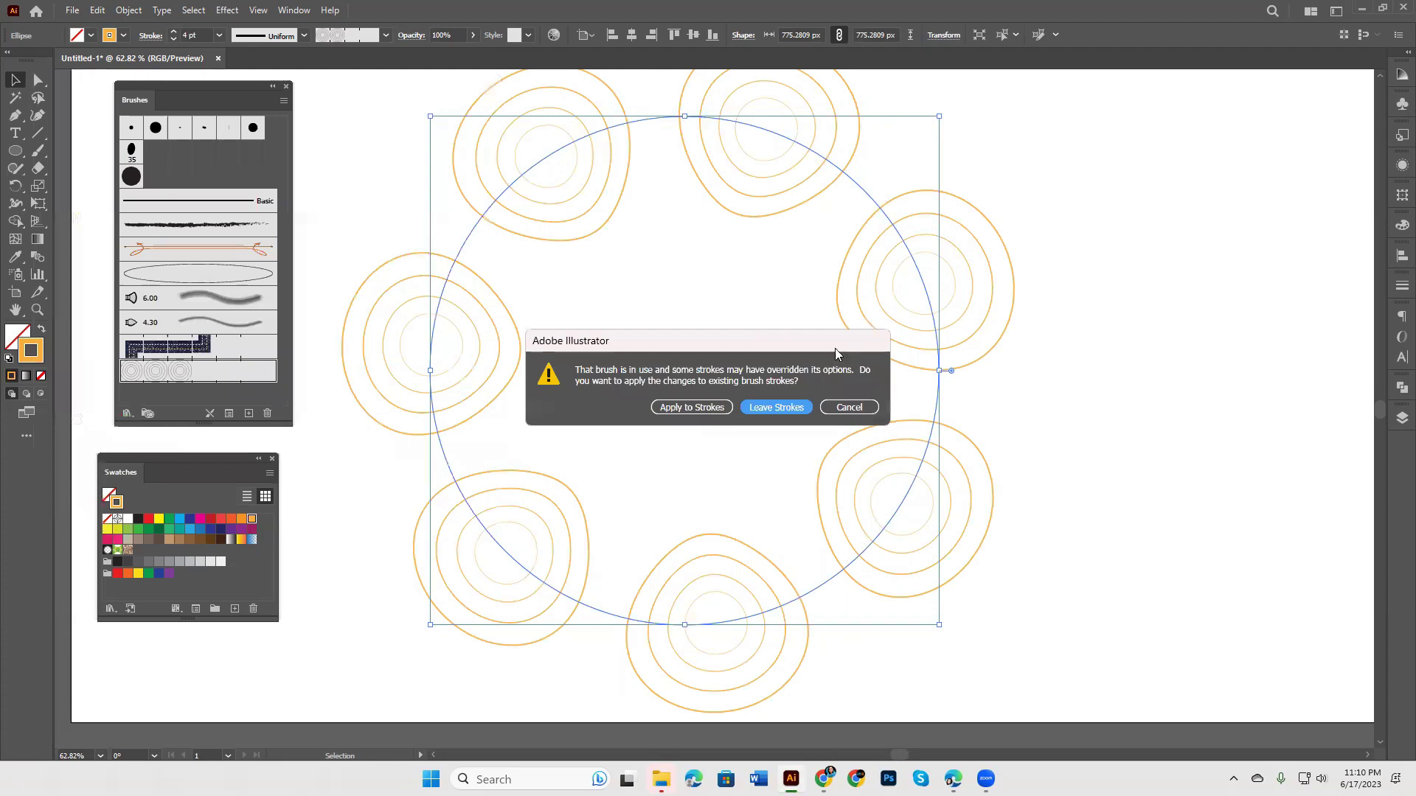
left_click(699, 407)
mouse_move(823, 779)
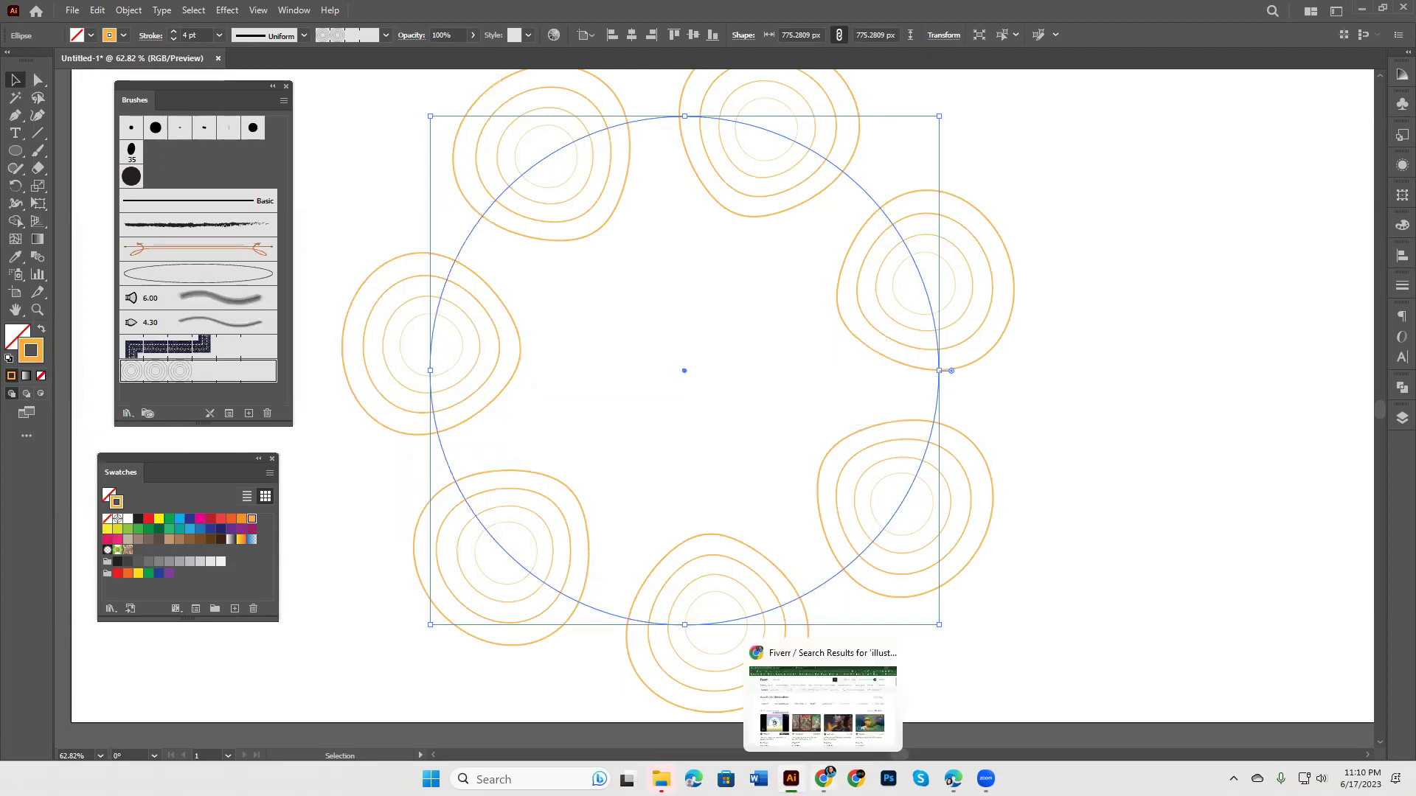
left_click(821, 685)
Step: Search Google for 'tint' in a new tab and show the image results
left_click(679, 14)
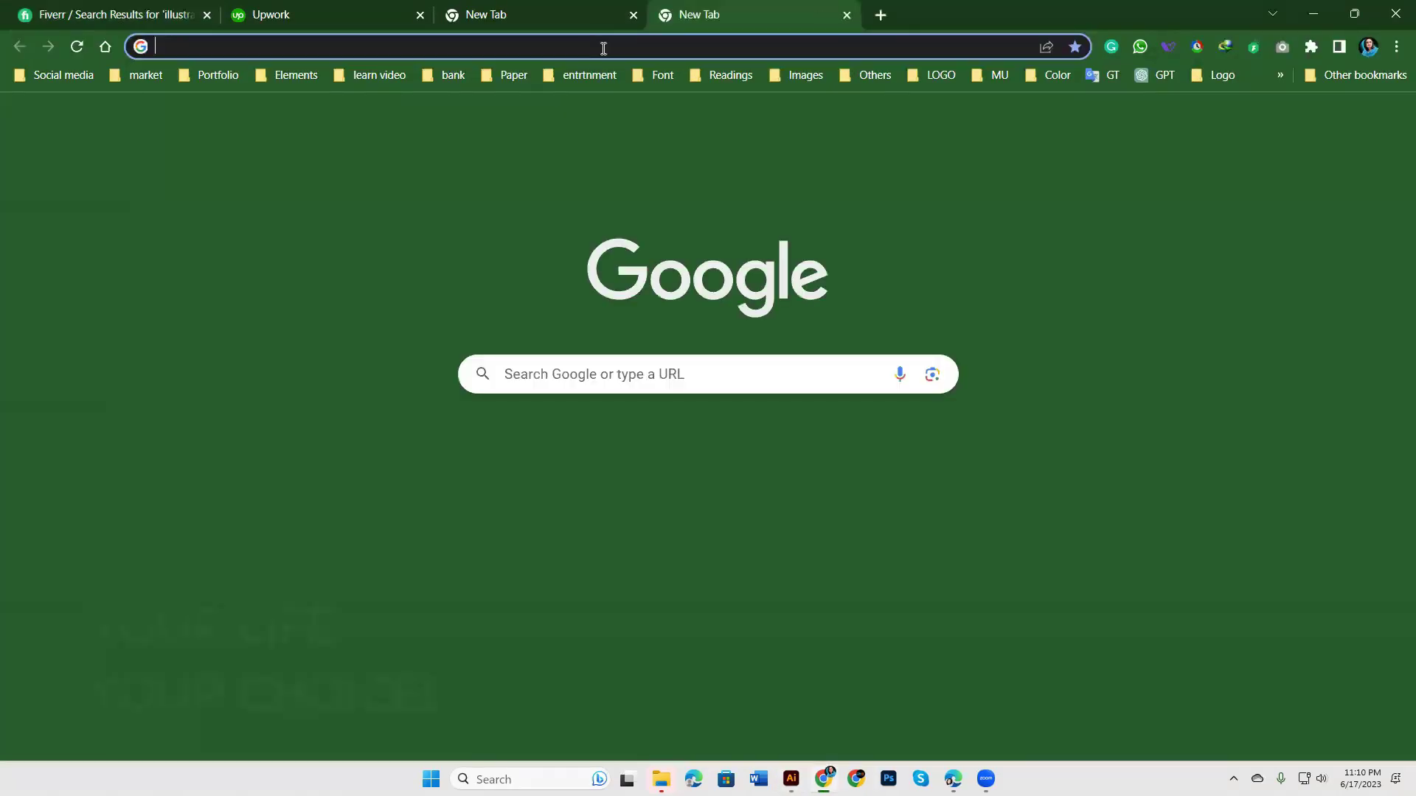
left_click(602, 47)
type("tint")
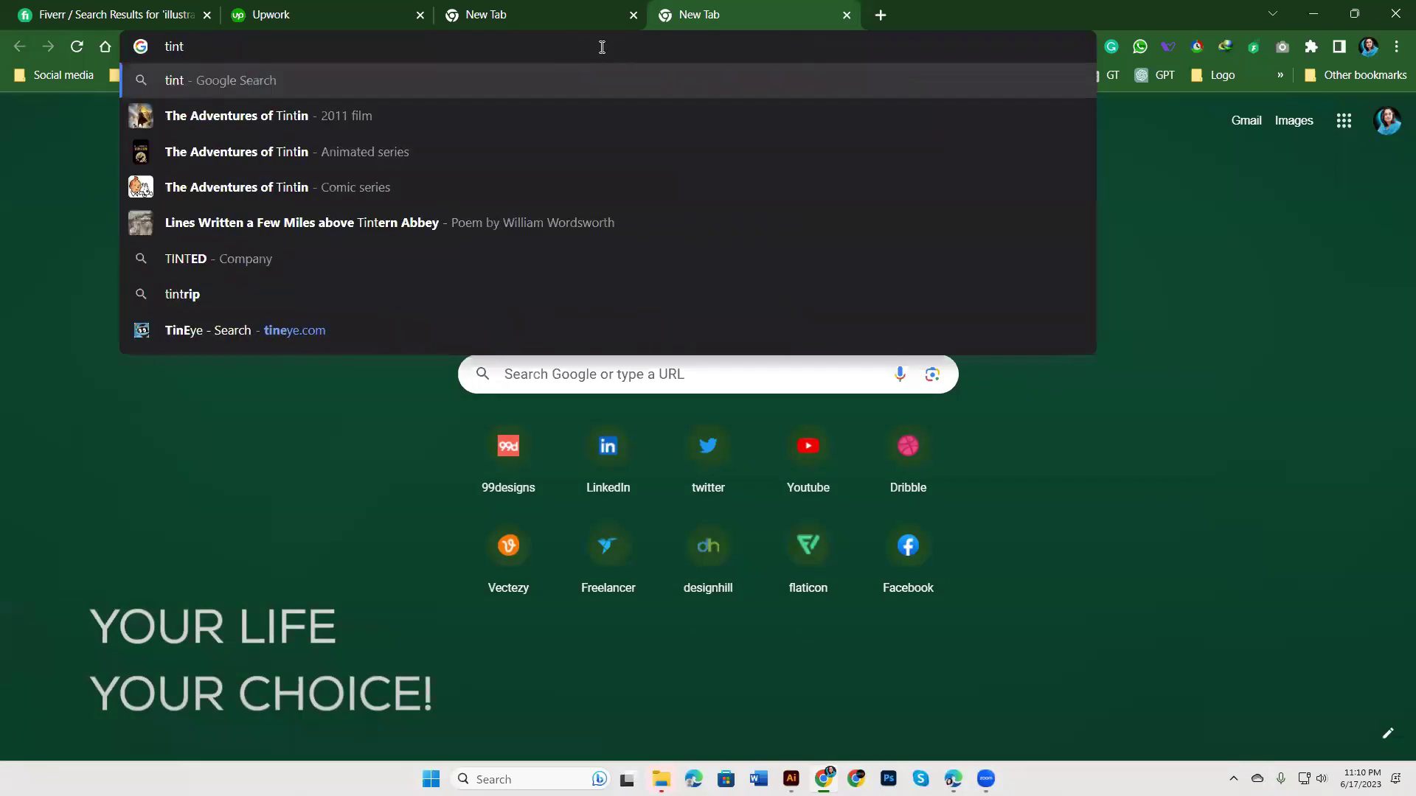
key("Return")
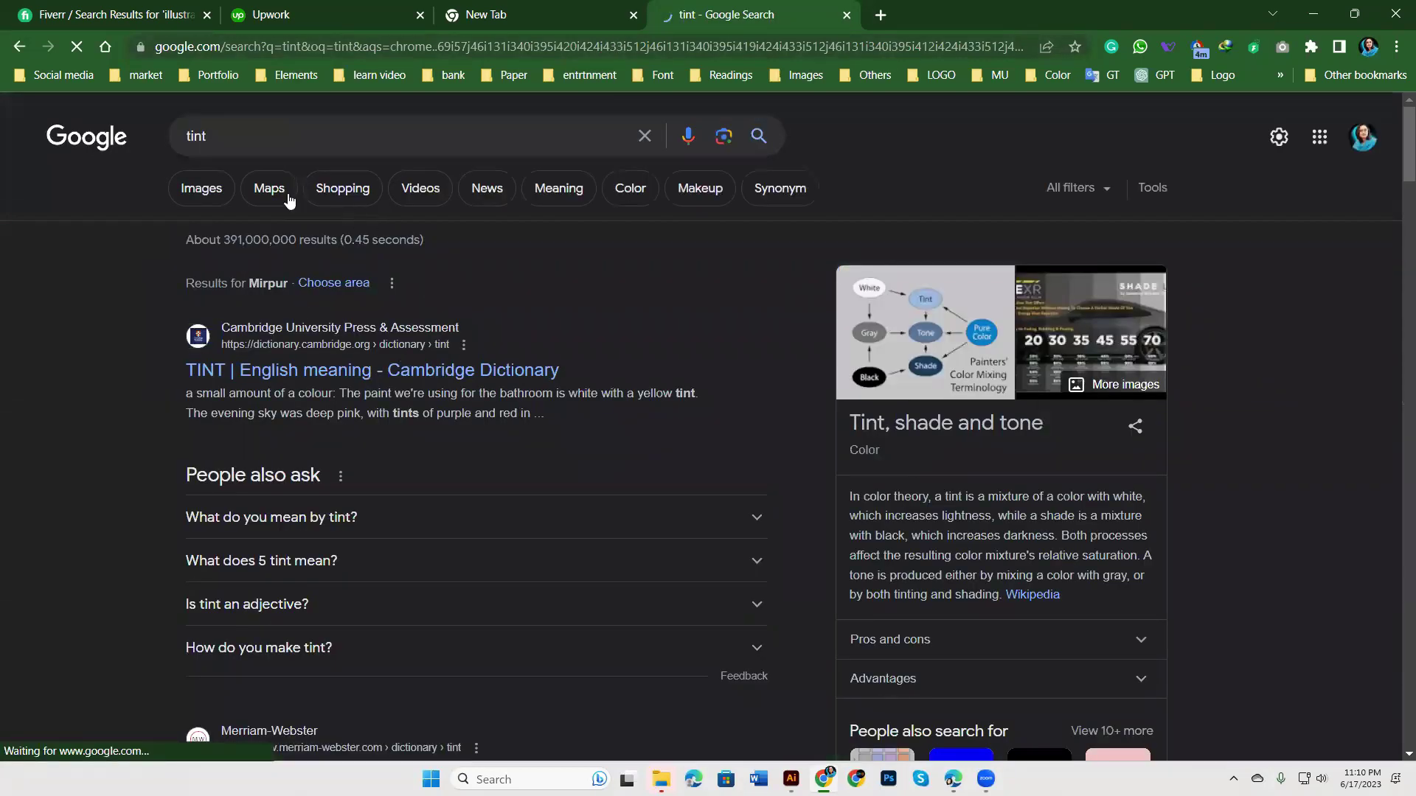
left_click(206, 192)
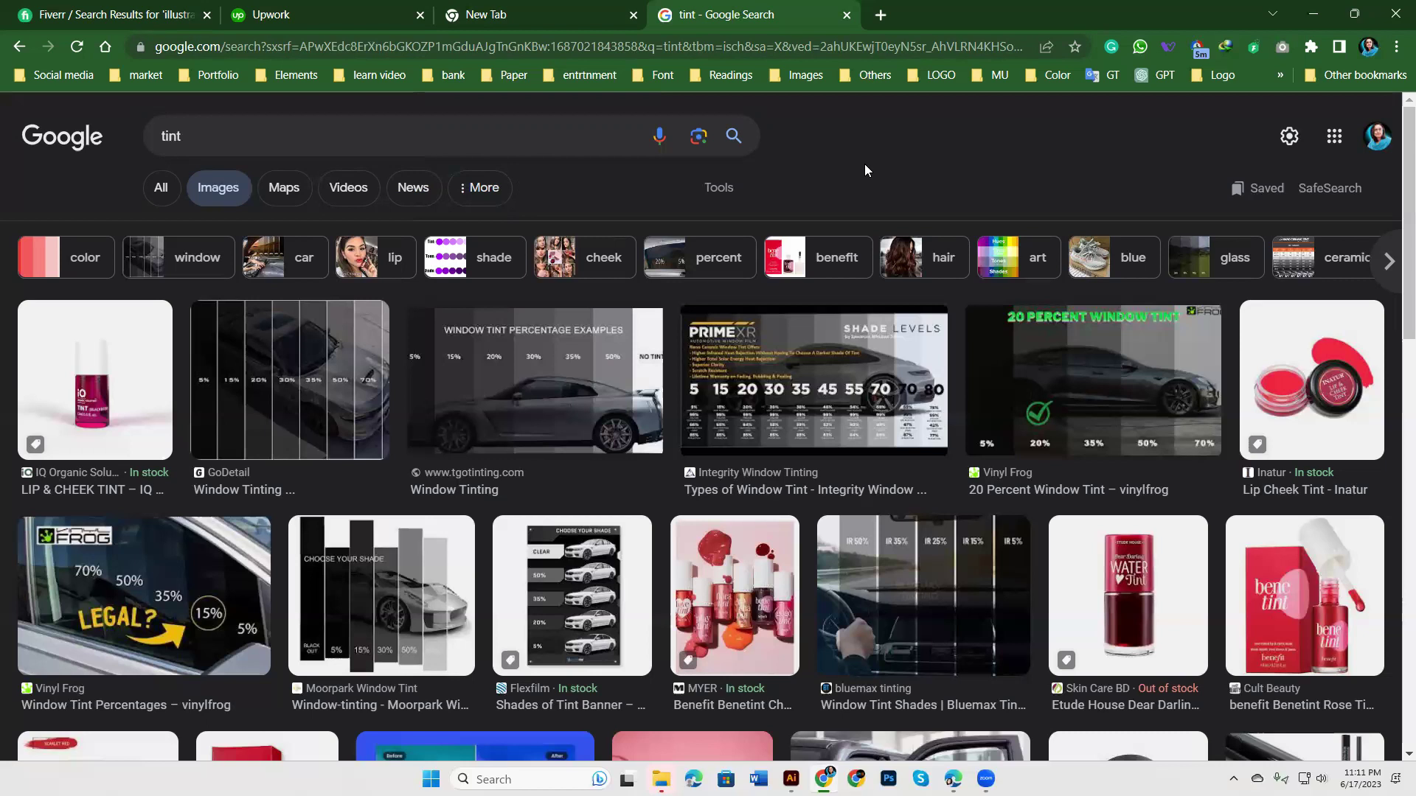
Step: Open the Color Meanings hue/tints/tones/shades chart and copy the image
scroll(869, 171, "down", 5)
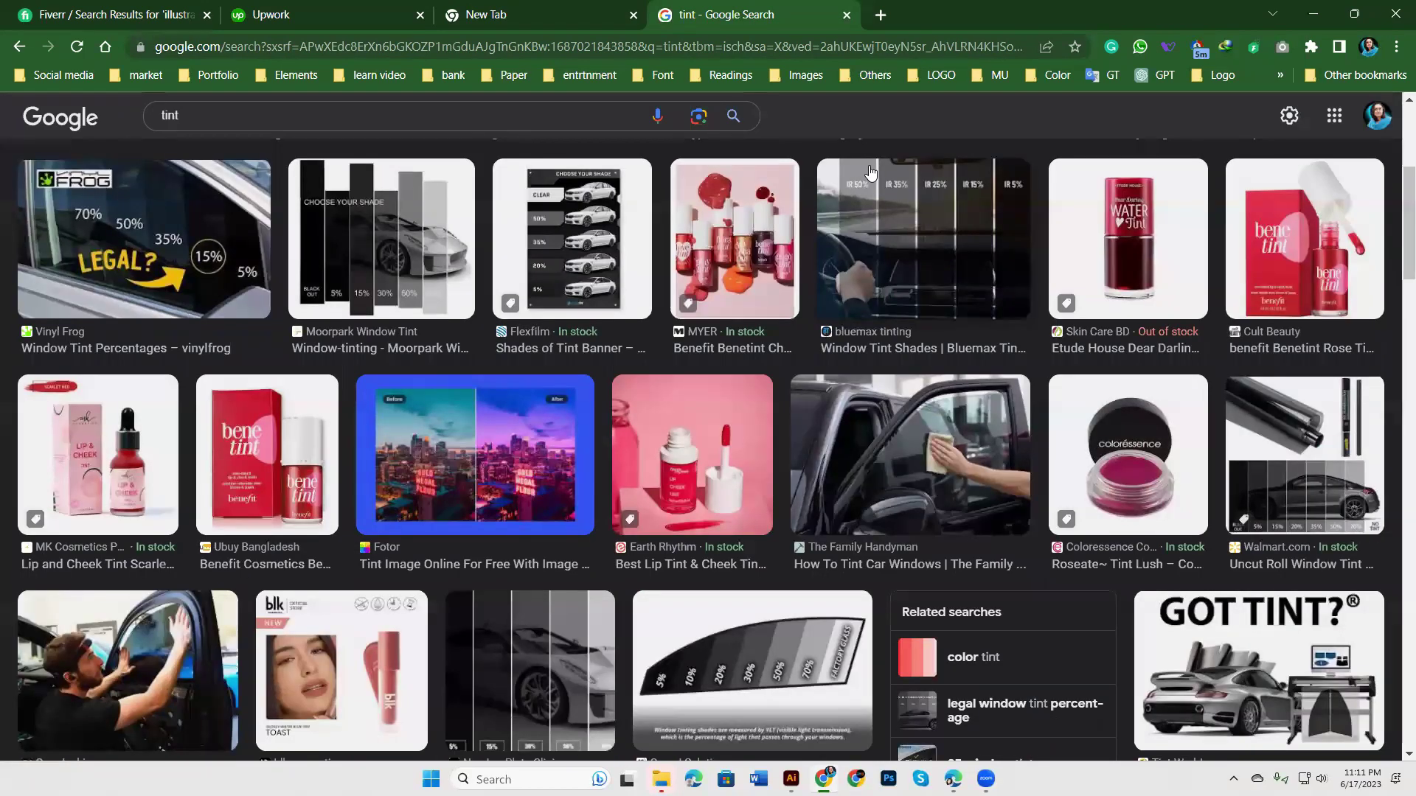
scroll(870, 171, "down", 2)
scroll(869, 171, "down", 3)
scroll(869, 171, "down", 5)
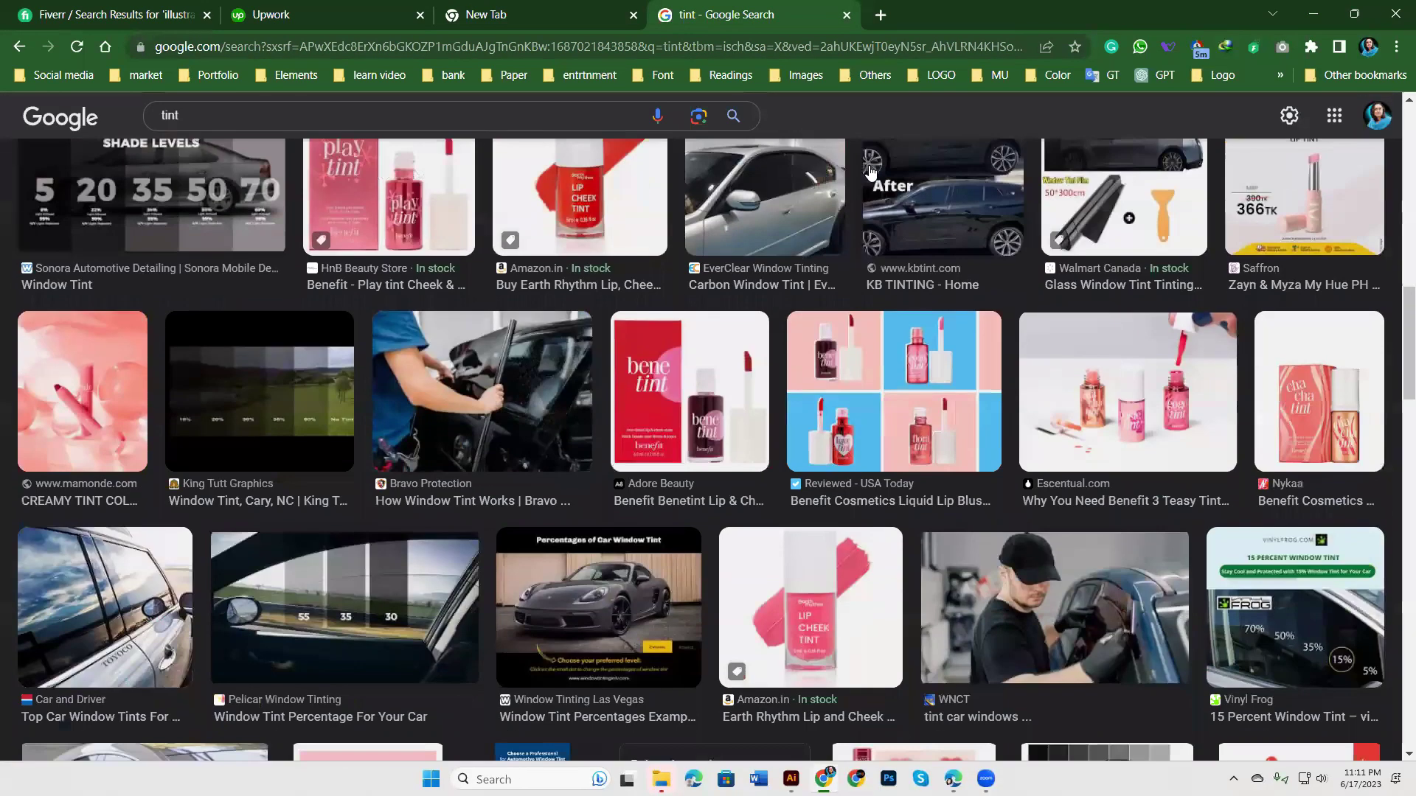
scroll(869, 172, "down", 4)
scroll(869, 173, "down", 3)
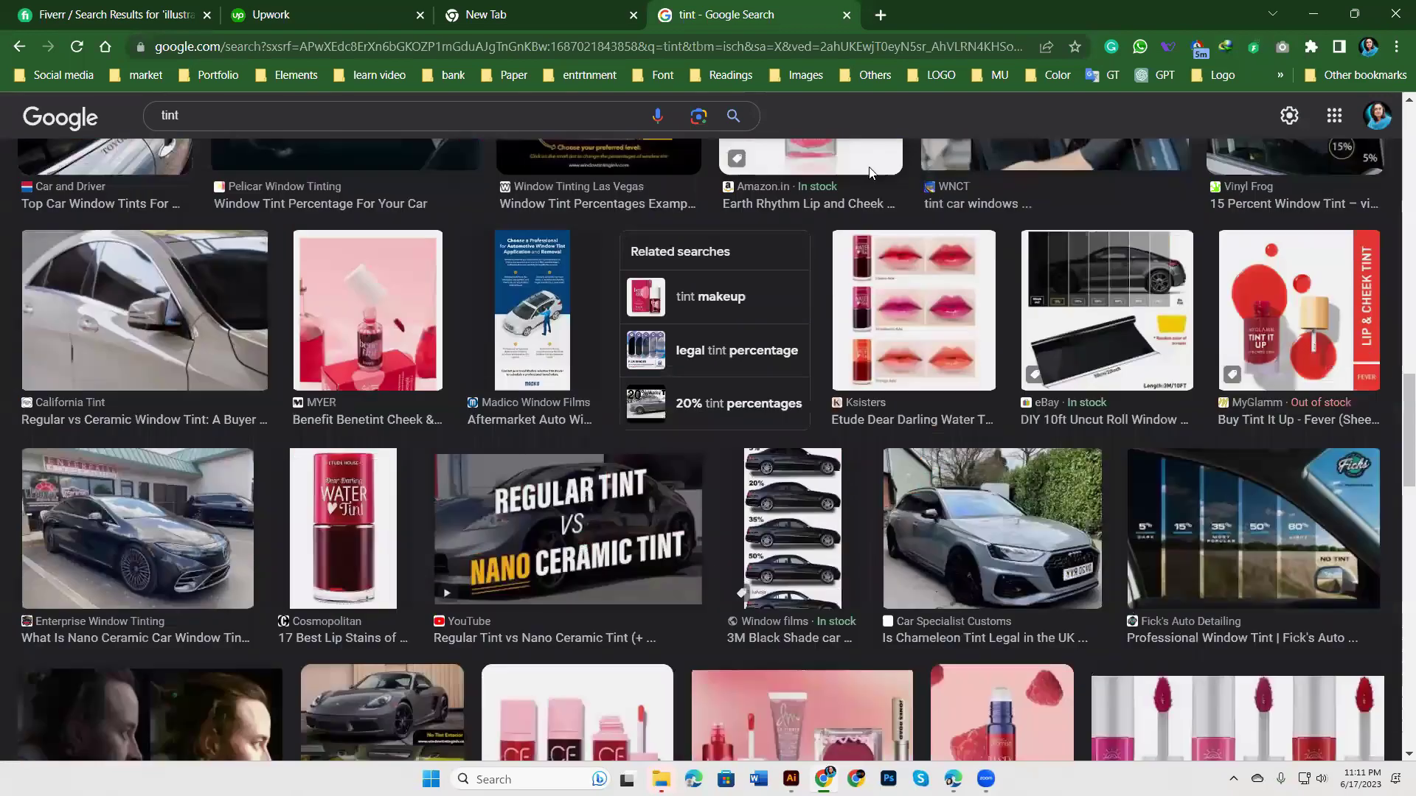
scroll(869, 173, "down", 6)
scroll(869, 173, "down", 5)
scroll(870, 174, "down", 1)
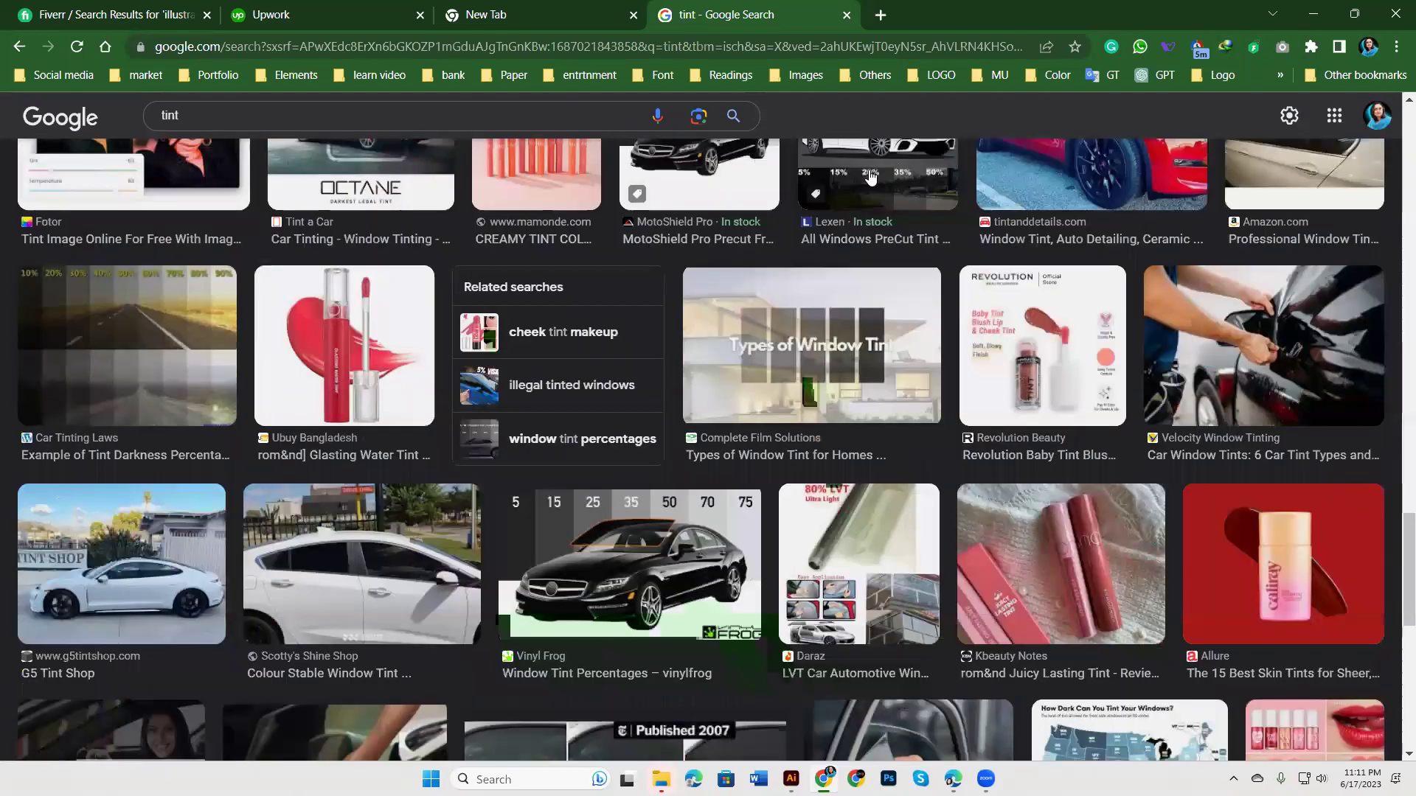
scroll(870, 176, "down", 6)
scroll(870, 177, "down", 3)
left_click(619, 384)
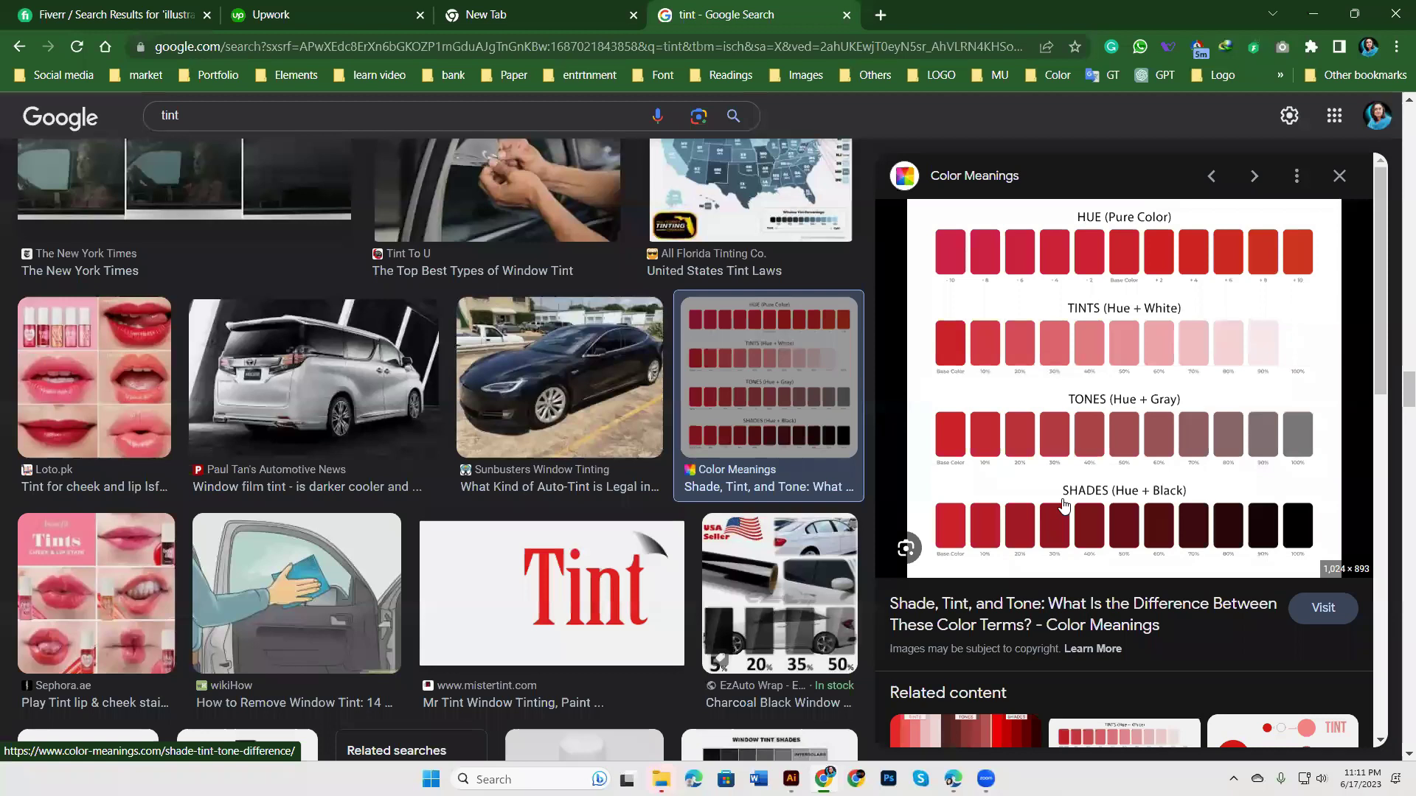
right_click(1119, 320)
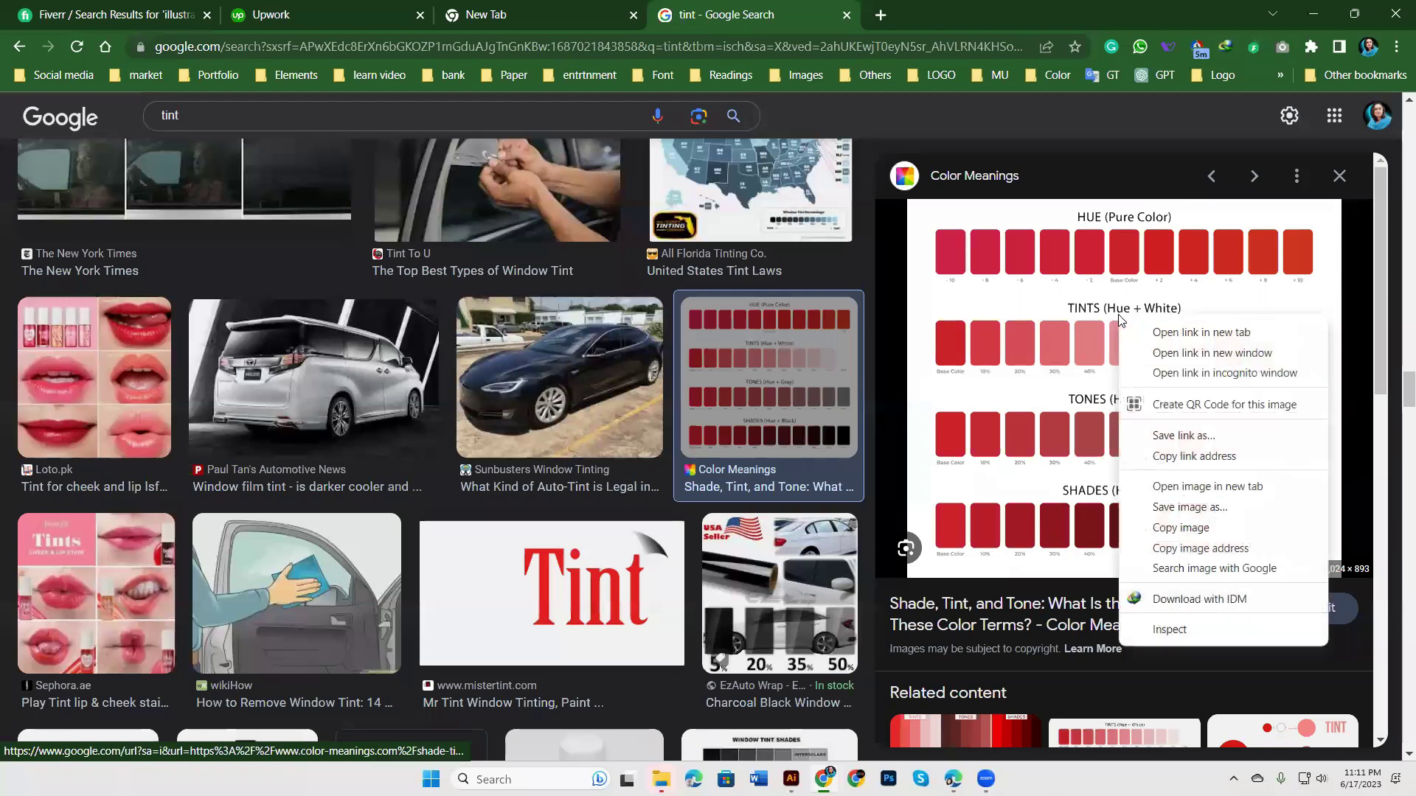
left_click(1177, 528)
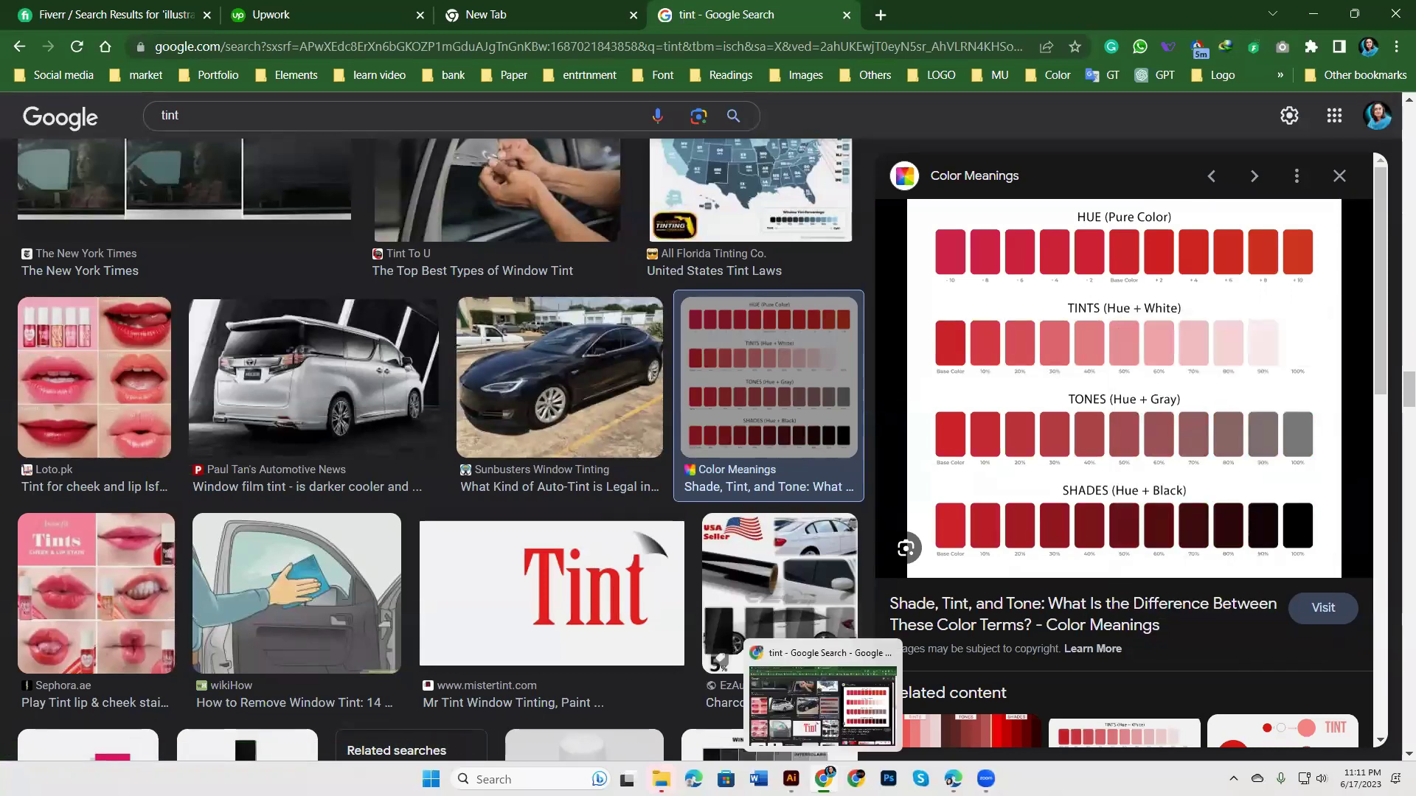
Step: Paste the colour chart into Illustrator and move it off the artboard, upper right
left_click(791, 778)
key("ctrl+v")
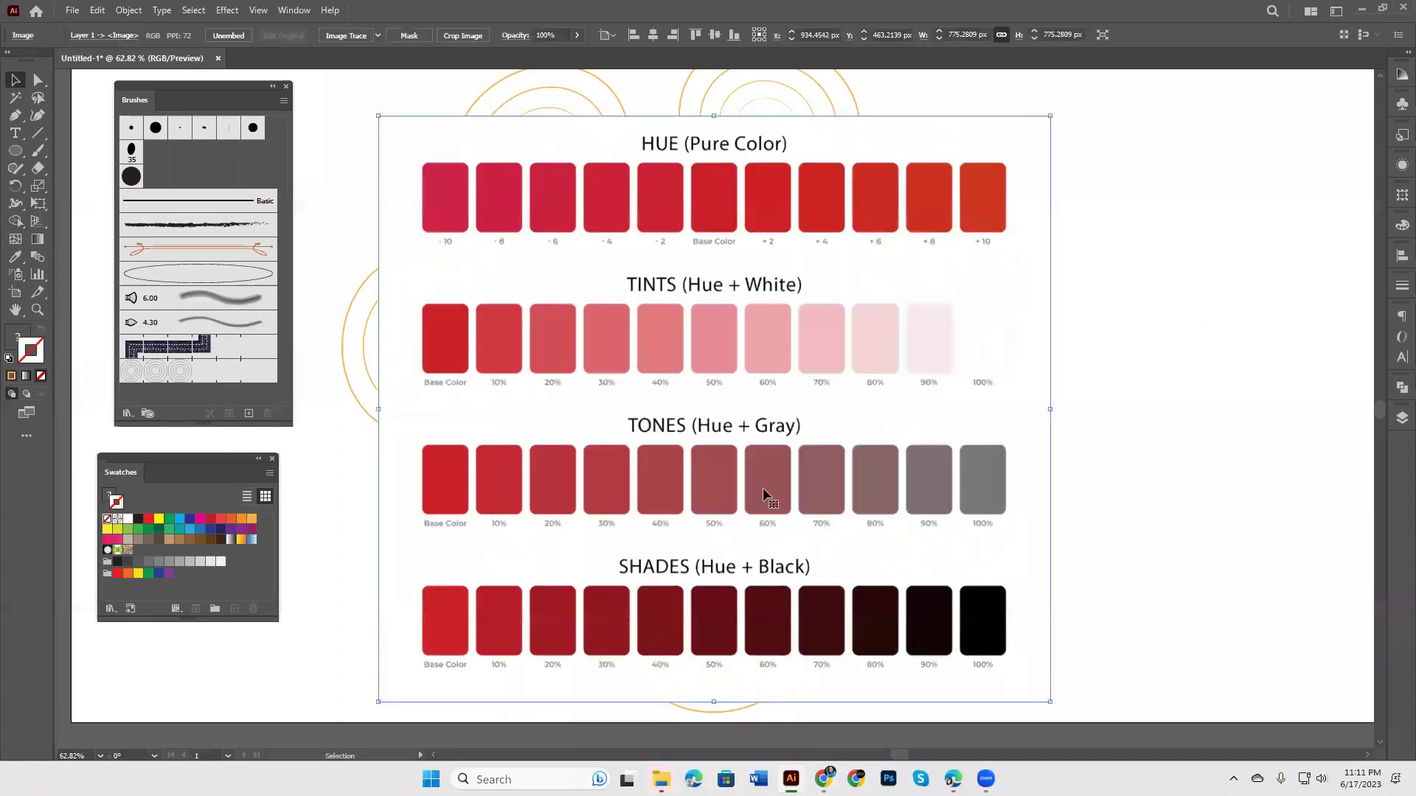
key("ctrl+minus")
key("ctrl+minus")
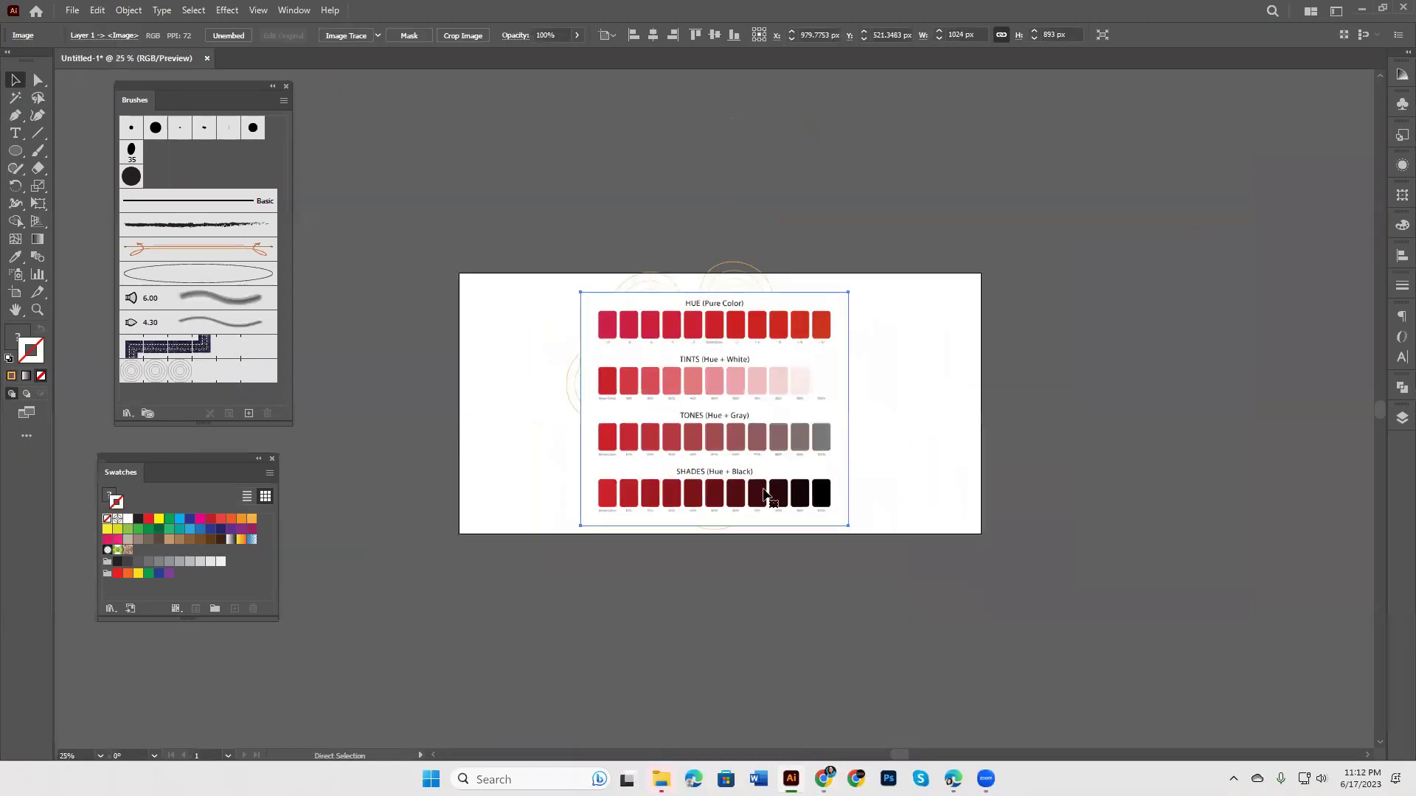
left_click_drag(760, 437, 1241, 250)
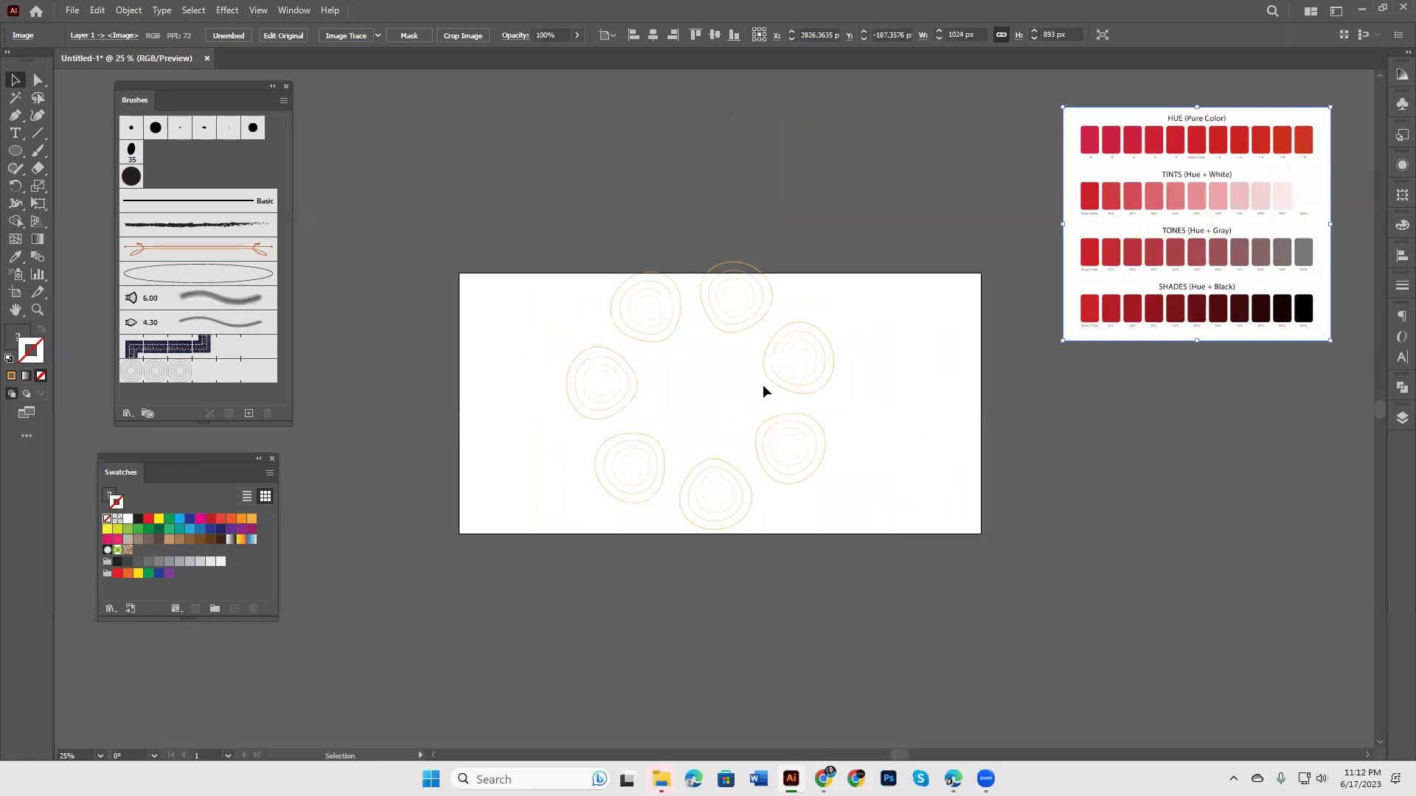
Step: Delete the ringed circle, zoom in, and centre the empty artboard
left_click(785, 376)
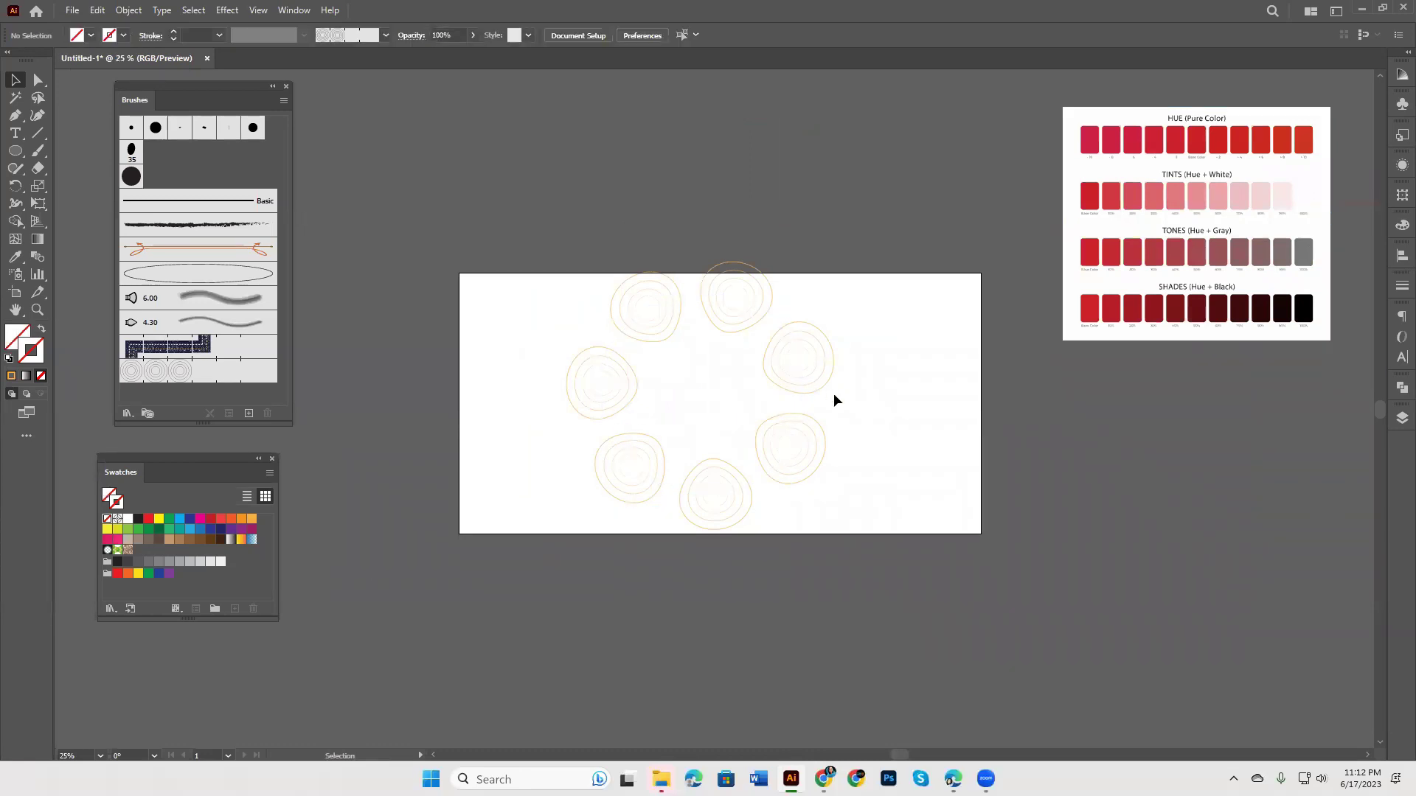
left_click(765, 417)
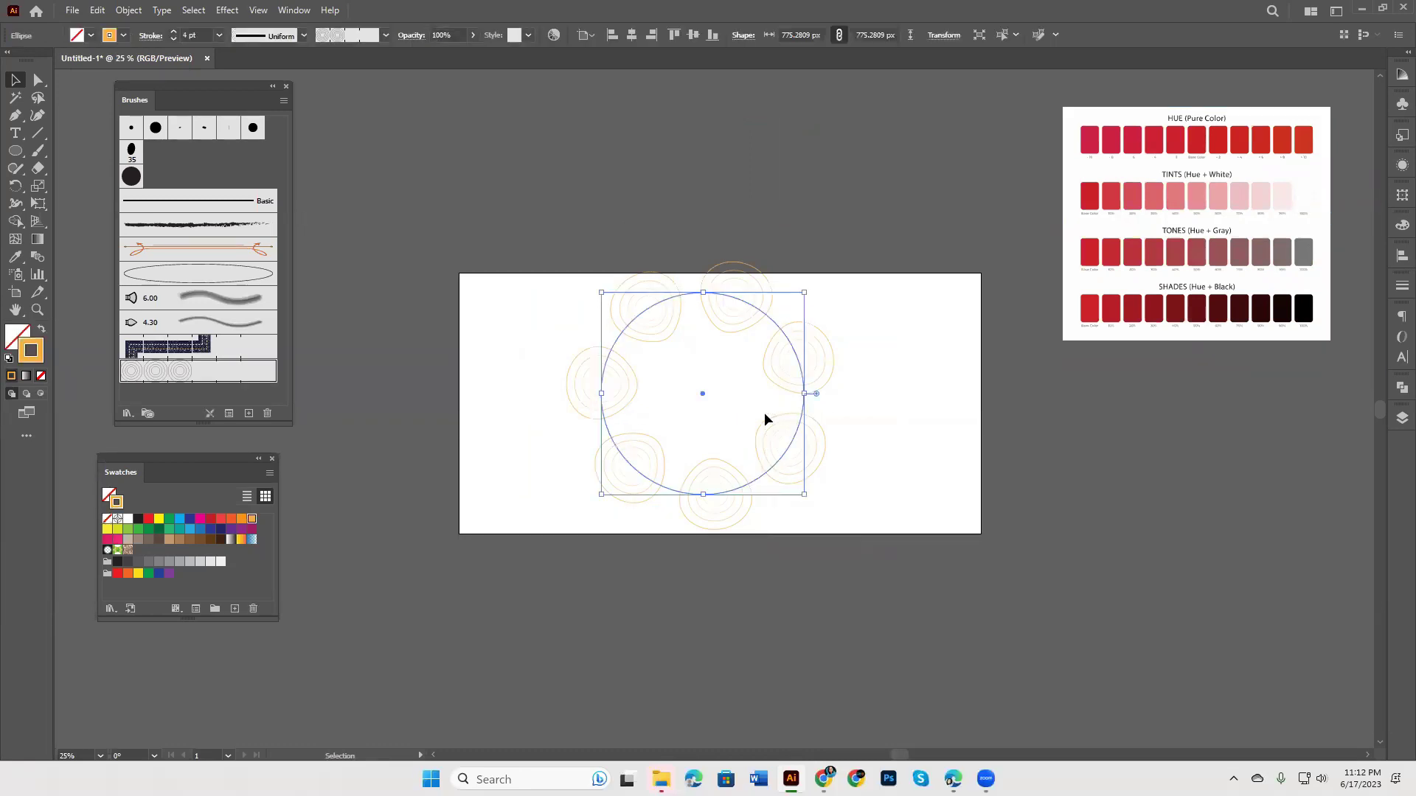
key("Delete")
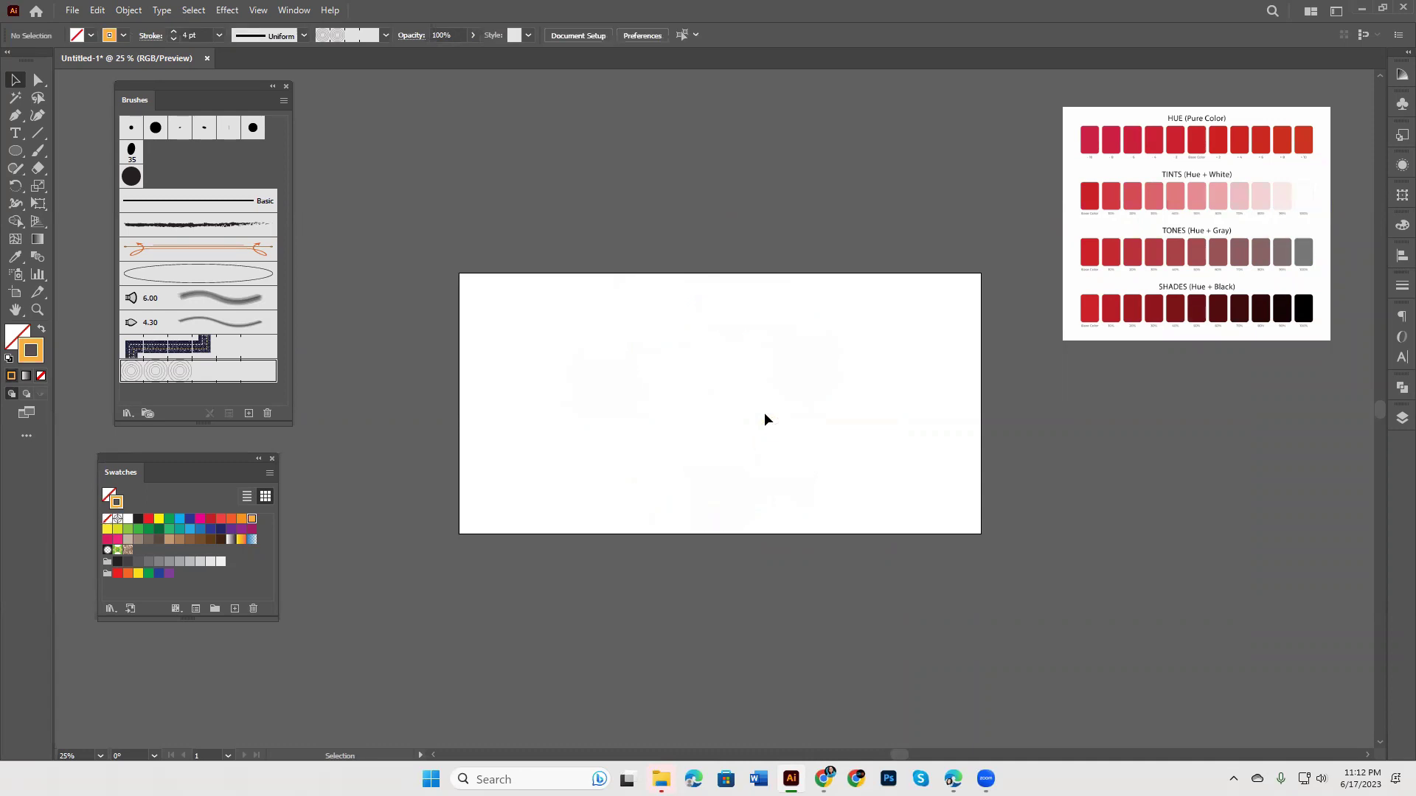
key("ctrl+plus")
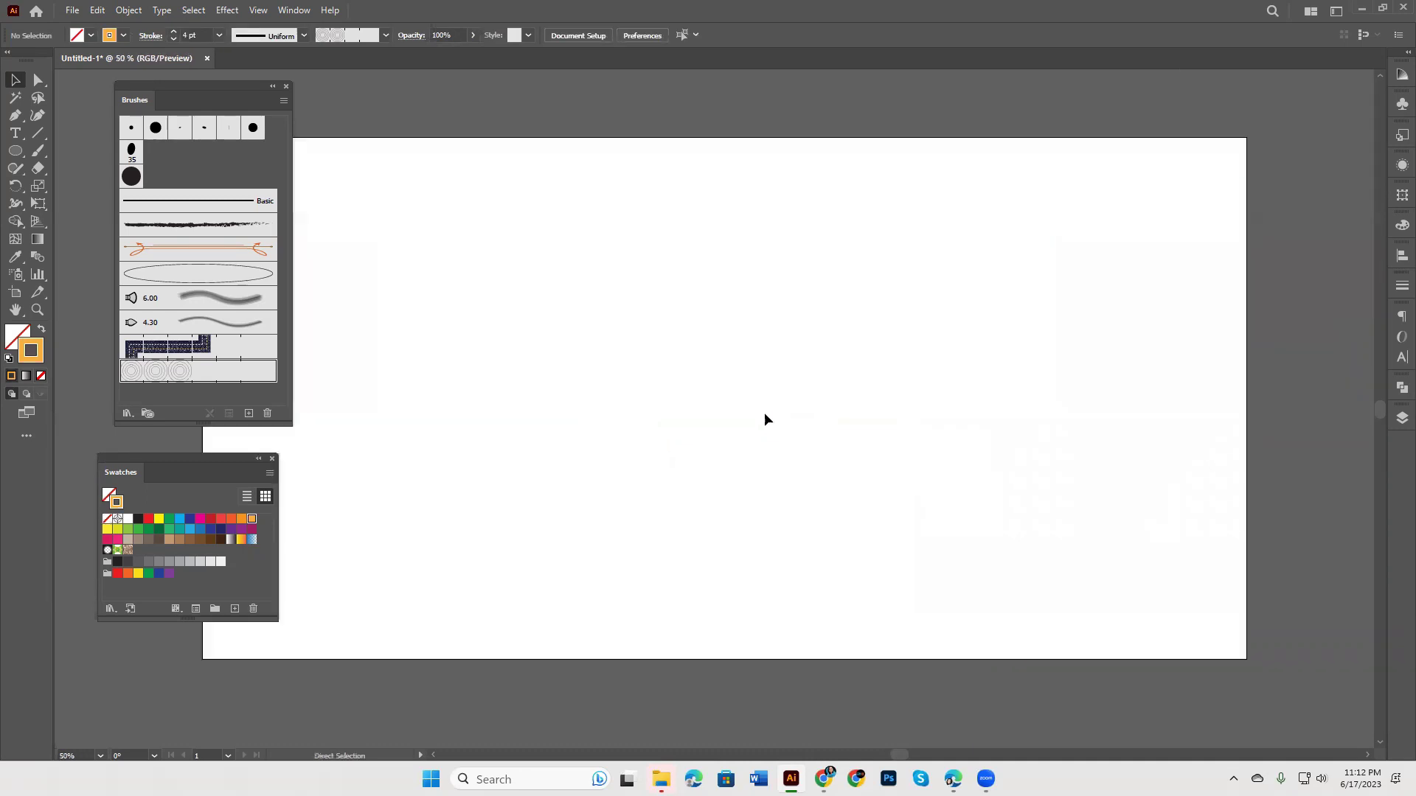
left_click_drag(729, 380, 806, 397)
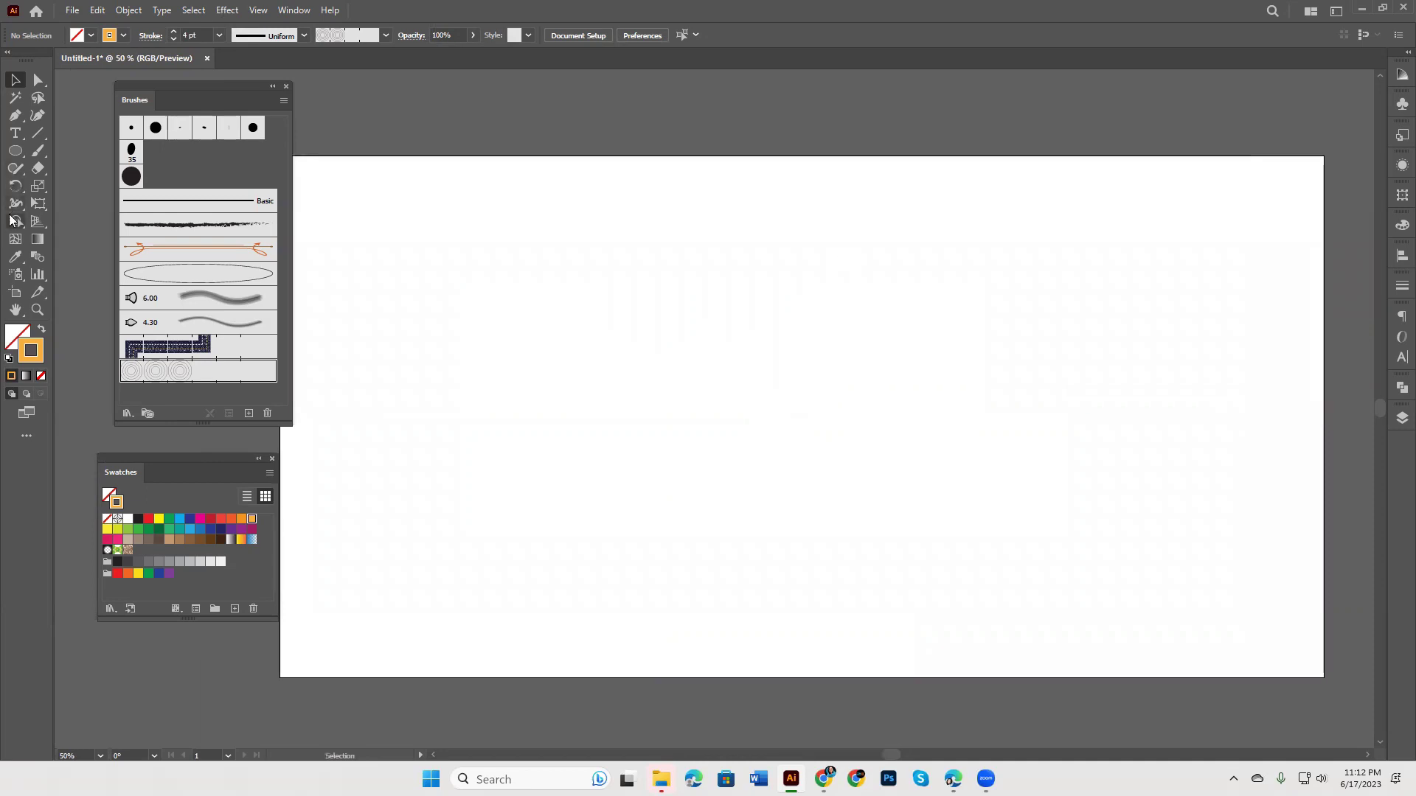
Step: Draw a tall rounded rectangle with a black stroke and no fill
left_click(16, 153)
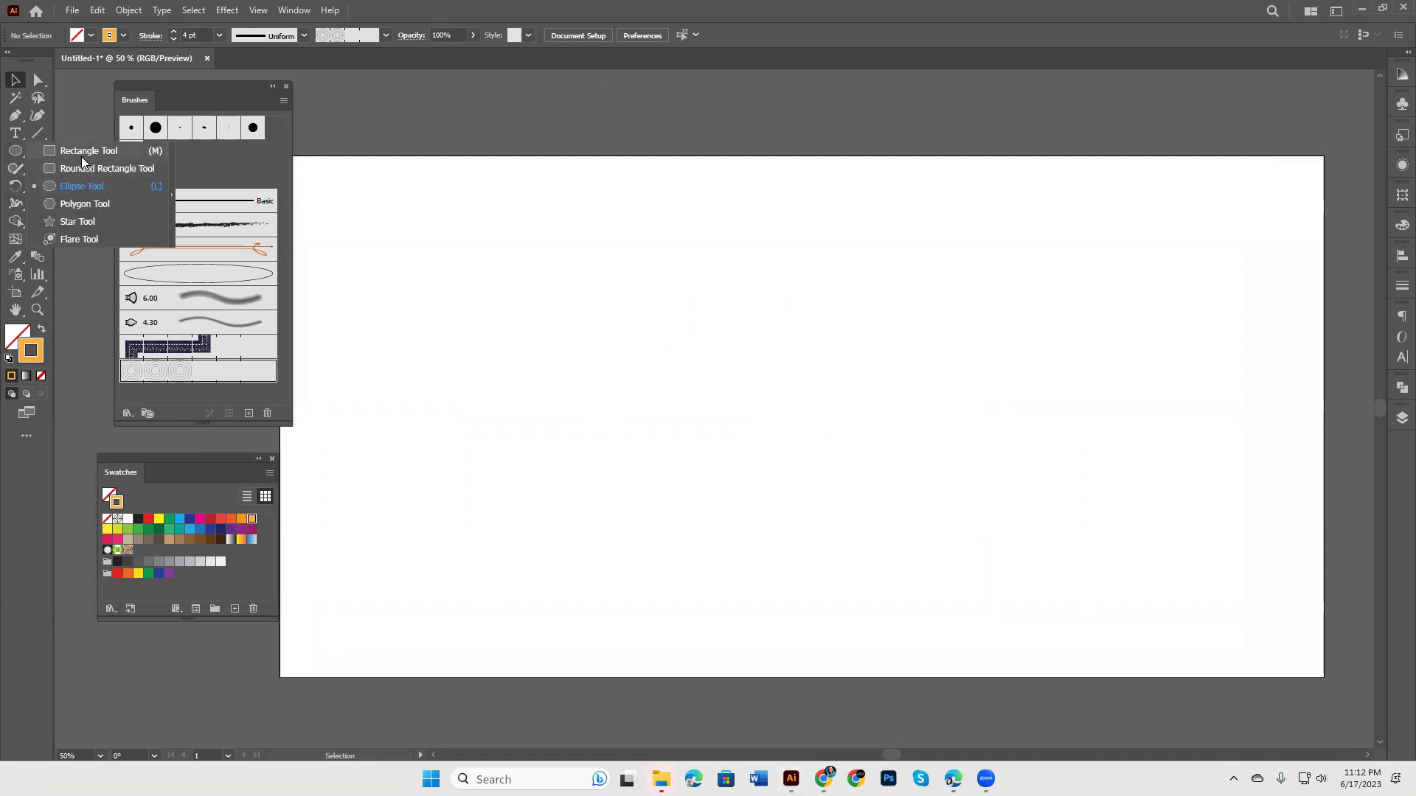
left_click(107, 168)
mouse_move(548, 270)
left_mouse_down()
mouse_move(630, 370)
mouse_move(644, 424)
left_mouse_up()
left_click(35, 79)
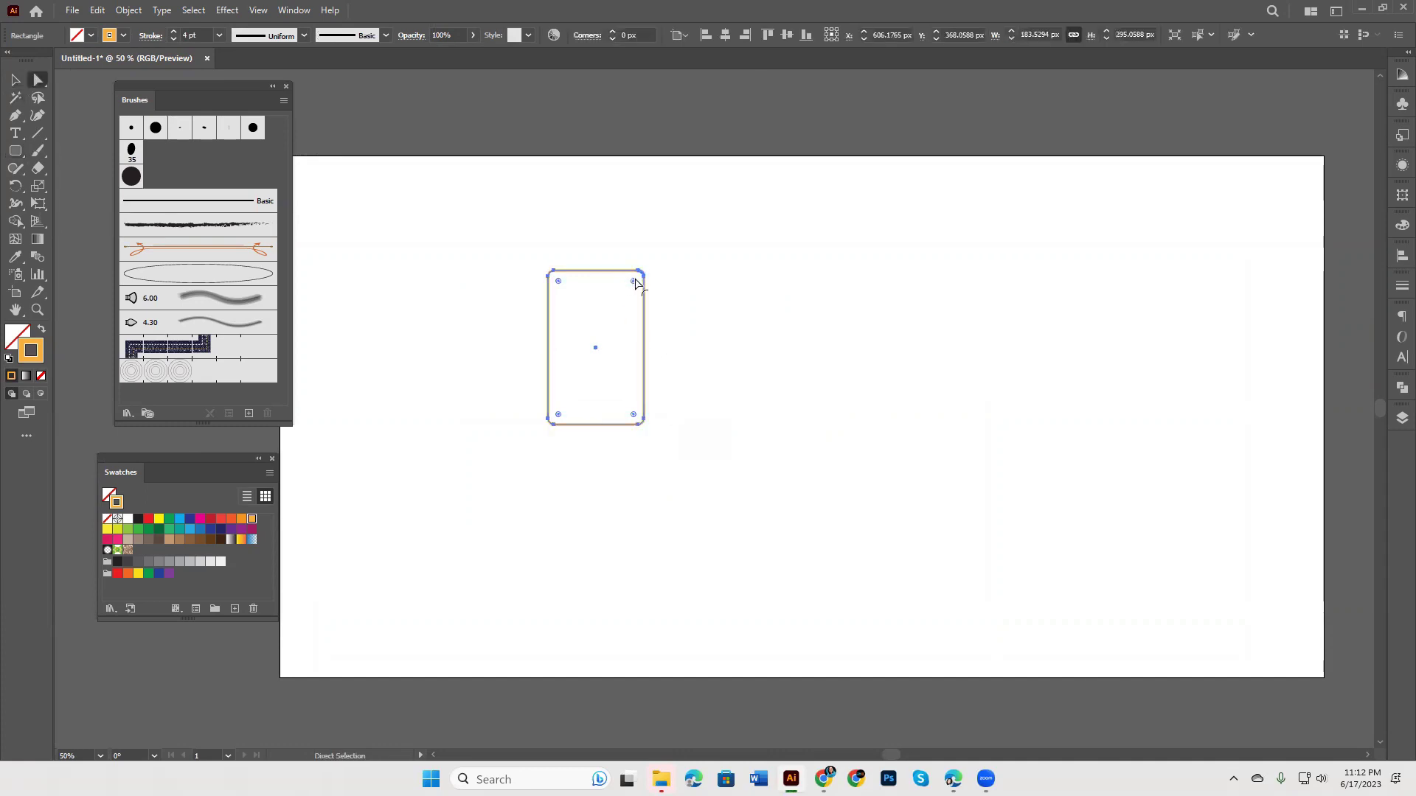
left_click(14, 79)
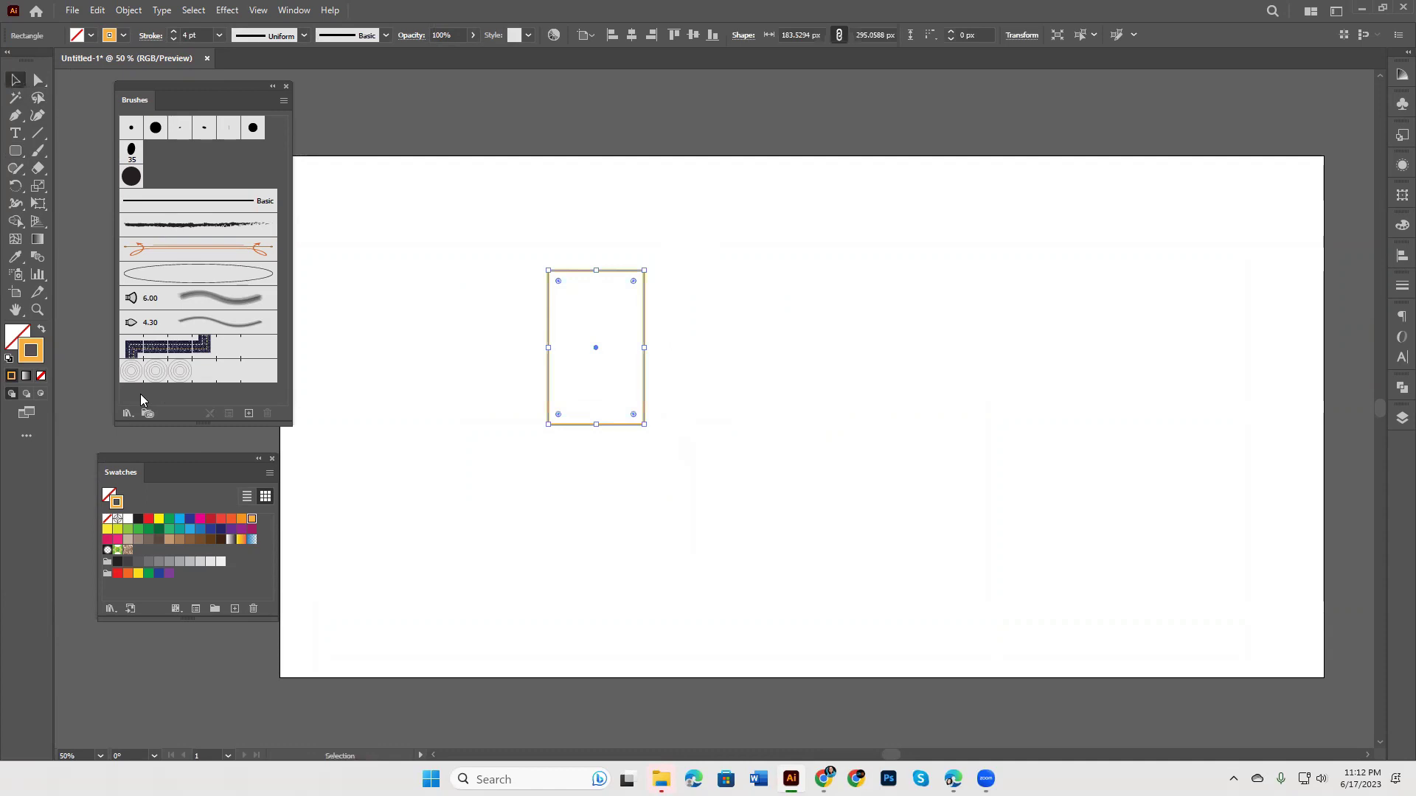
key("d")
left_click(645, 529)
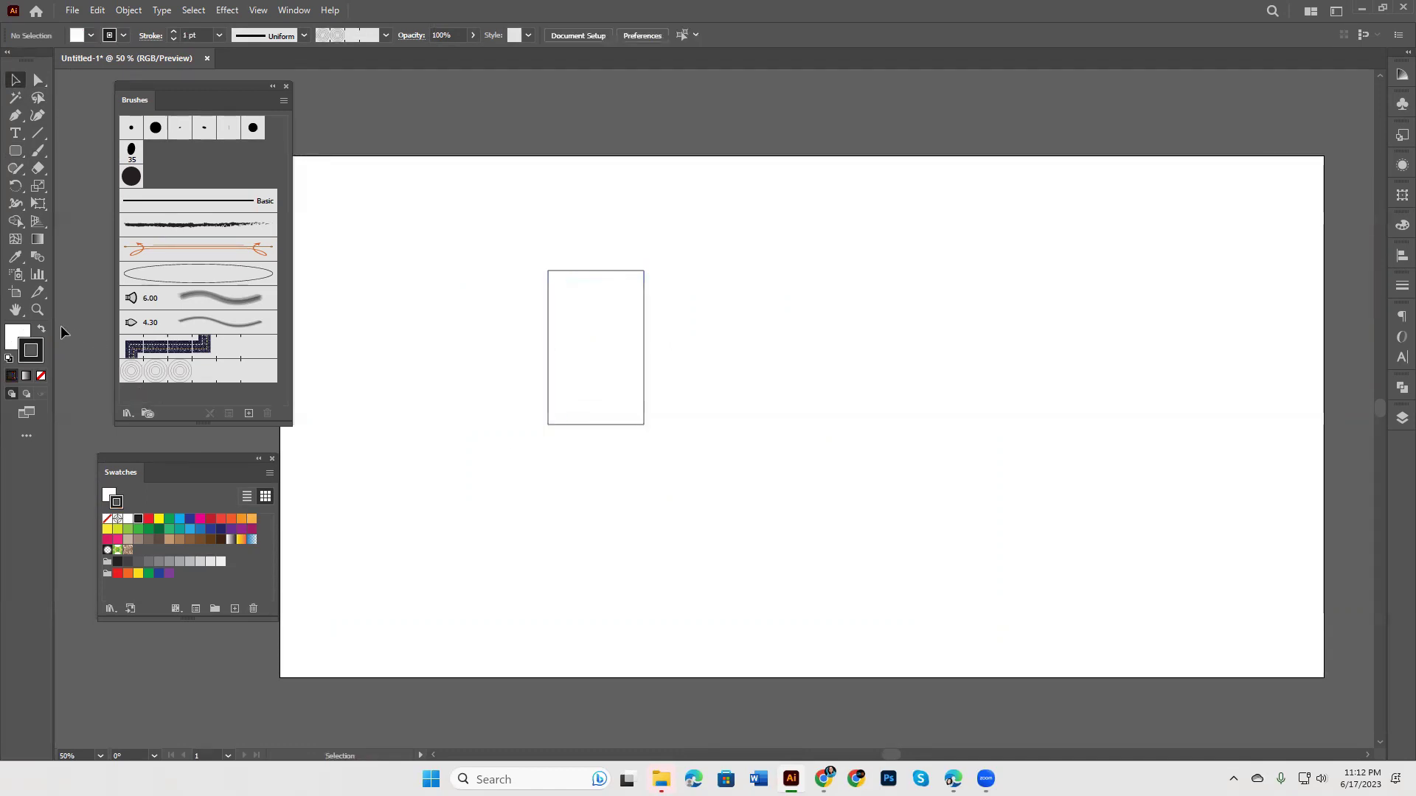
left_click(11, 375)
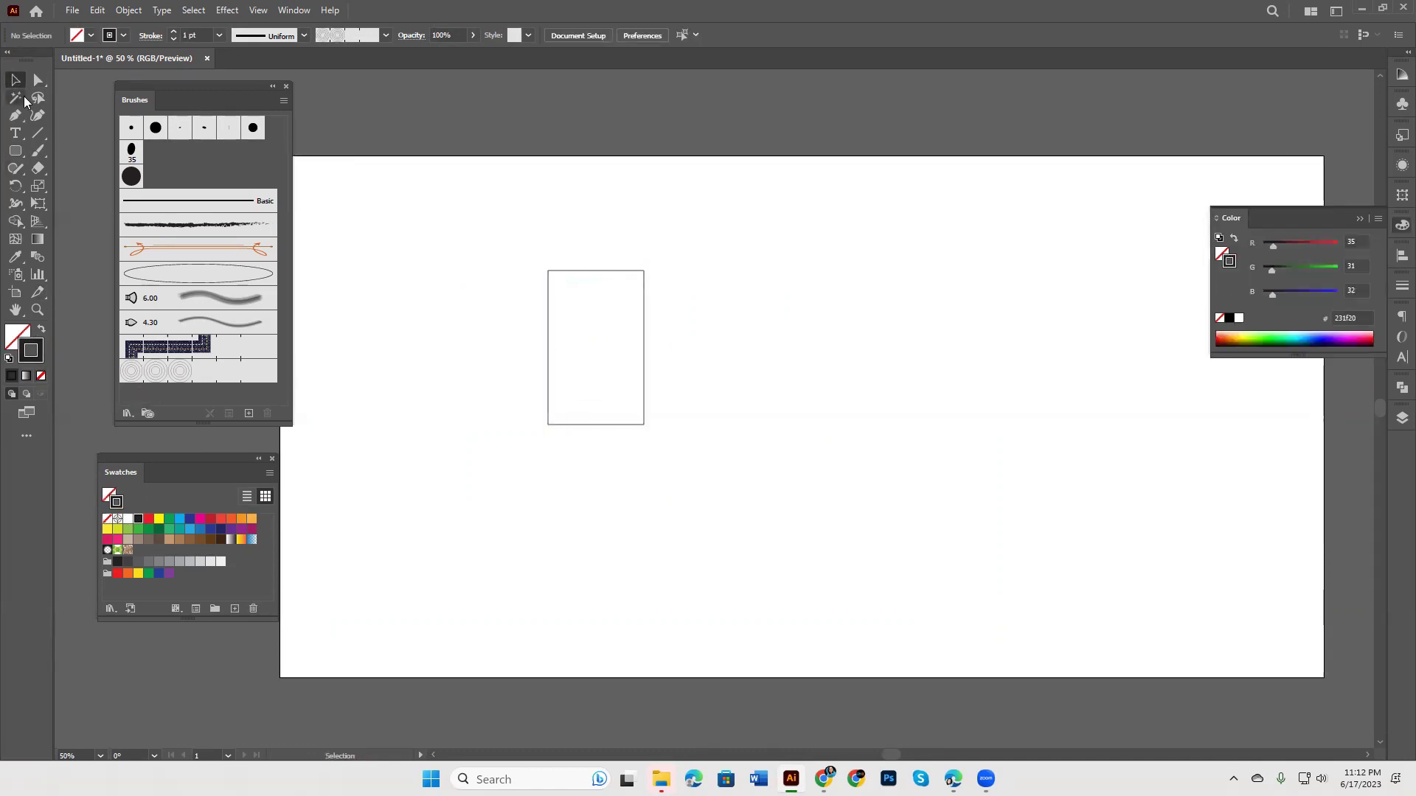
left_click_drag(652, 483, 531, 324)
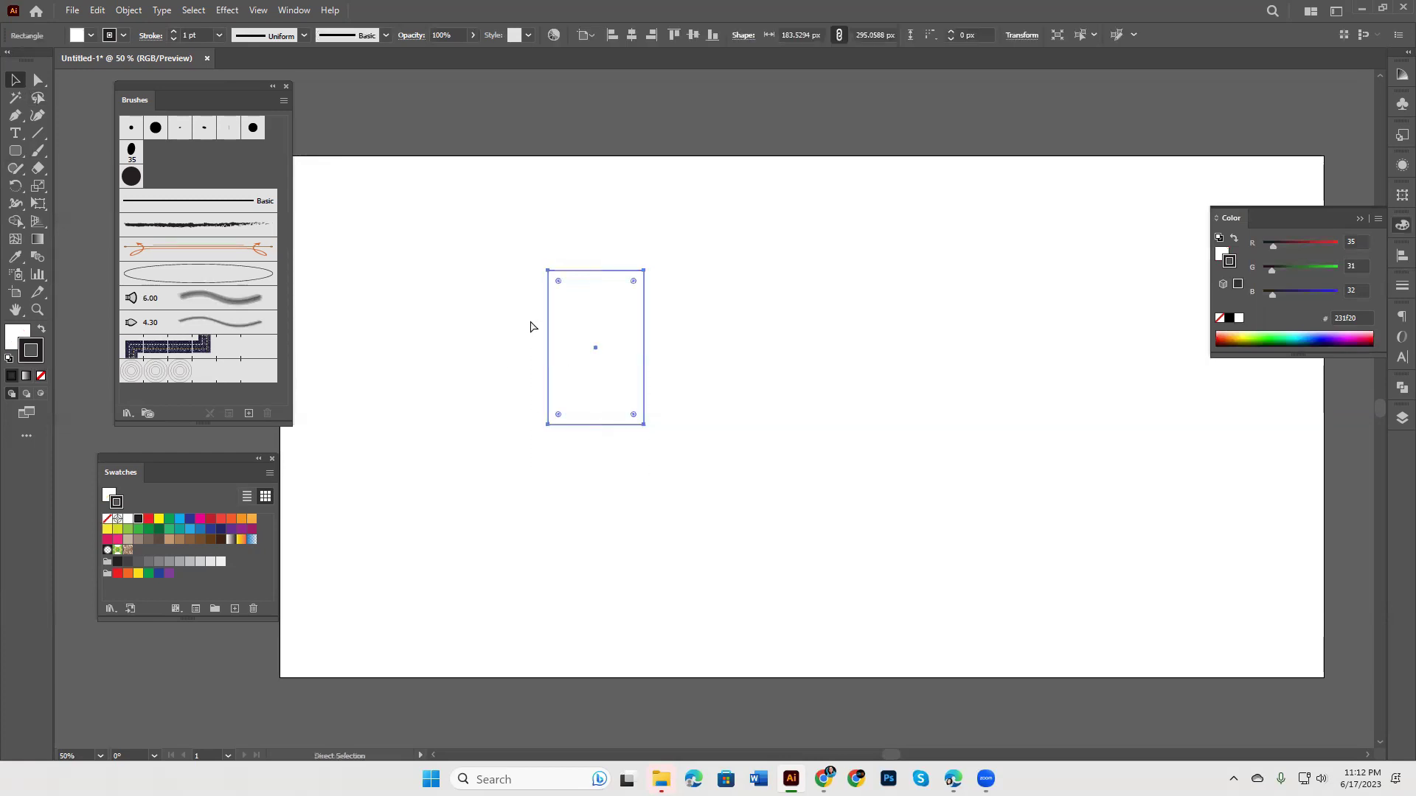
Step: At 100% zoom, scale smaller nested copies inward inside the rectangle
key("ctrl+1")
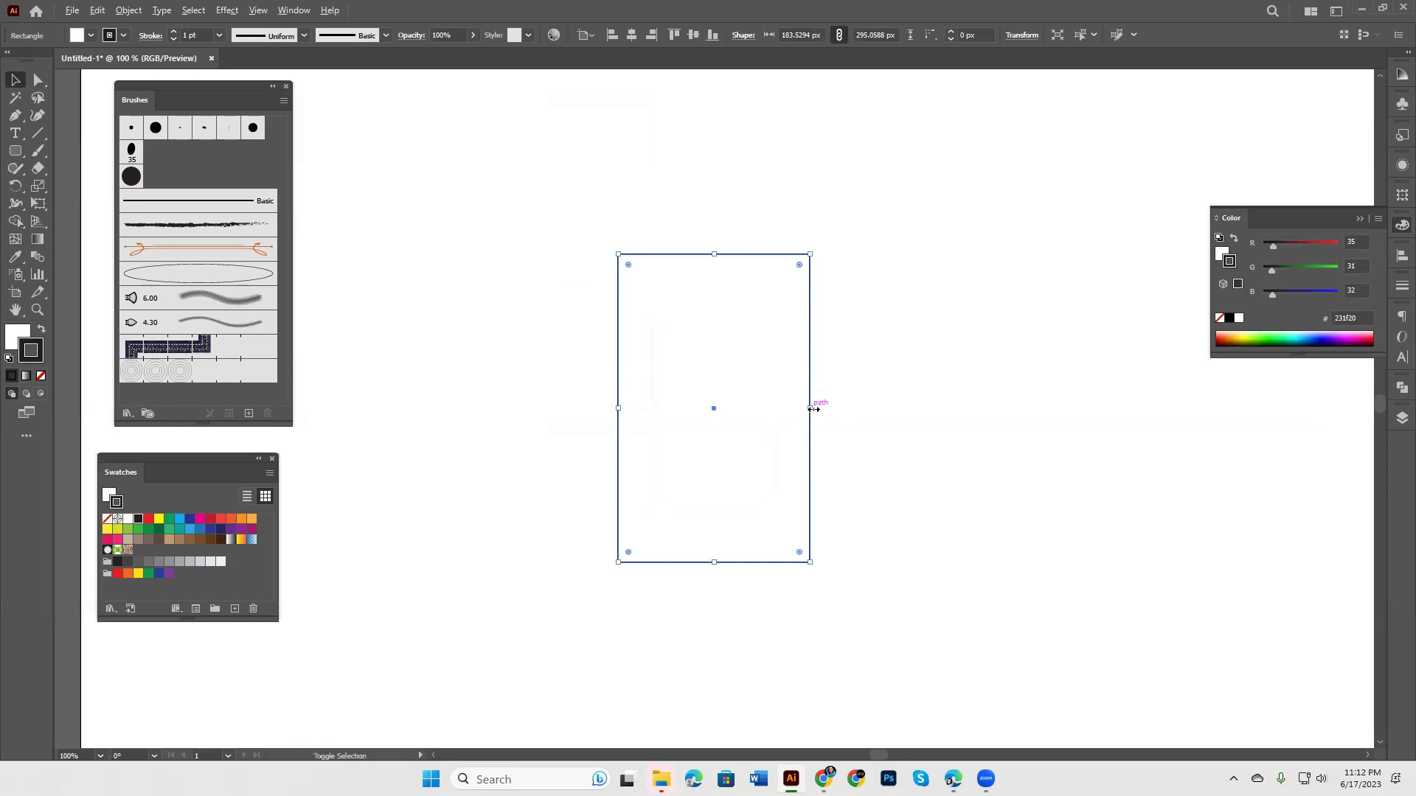
left_click_drag(812, 409, 794, 408)
key("a")
key("v")
left_click_drag(794, 539, 777, 516)
key("a")
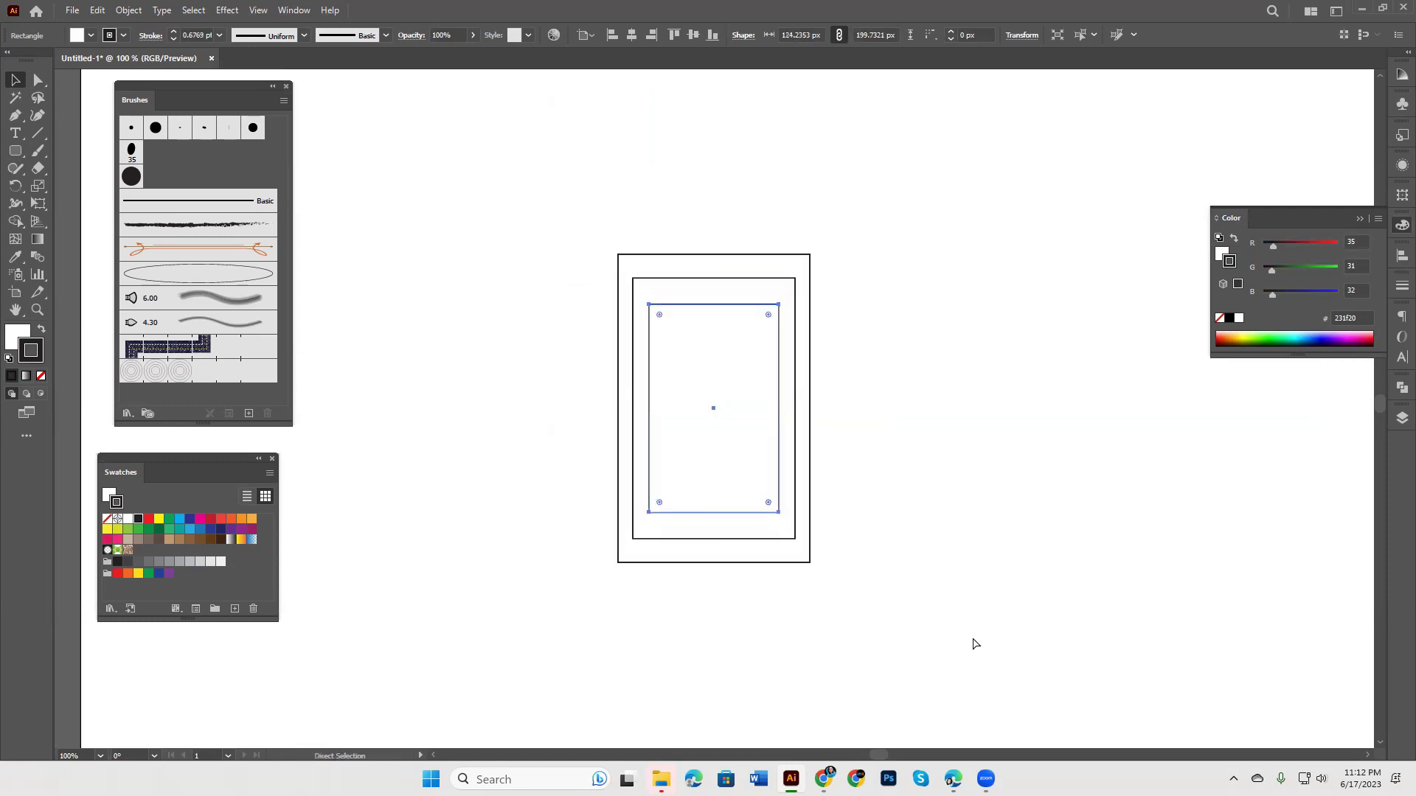
key("v")
left_click_drag(778, 511, 760, 482)
key("a")
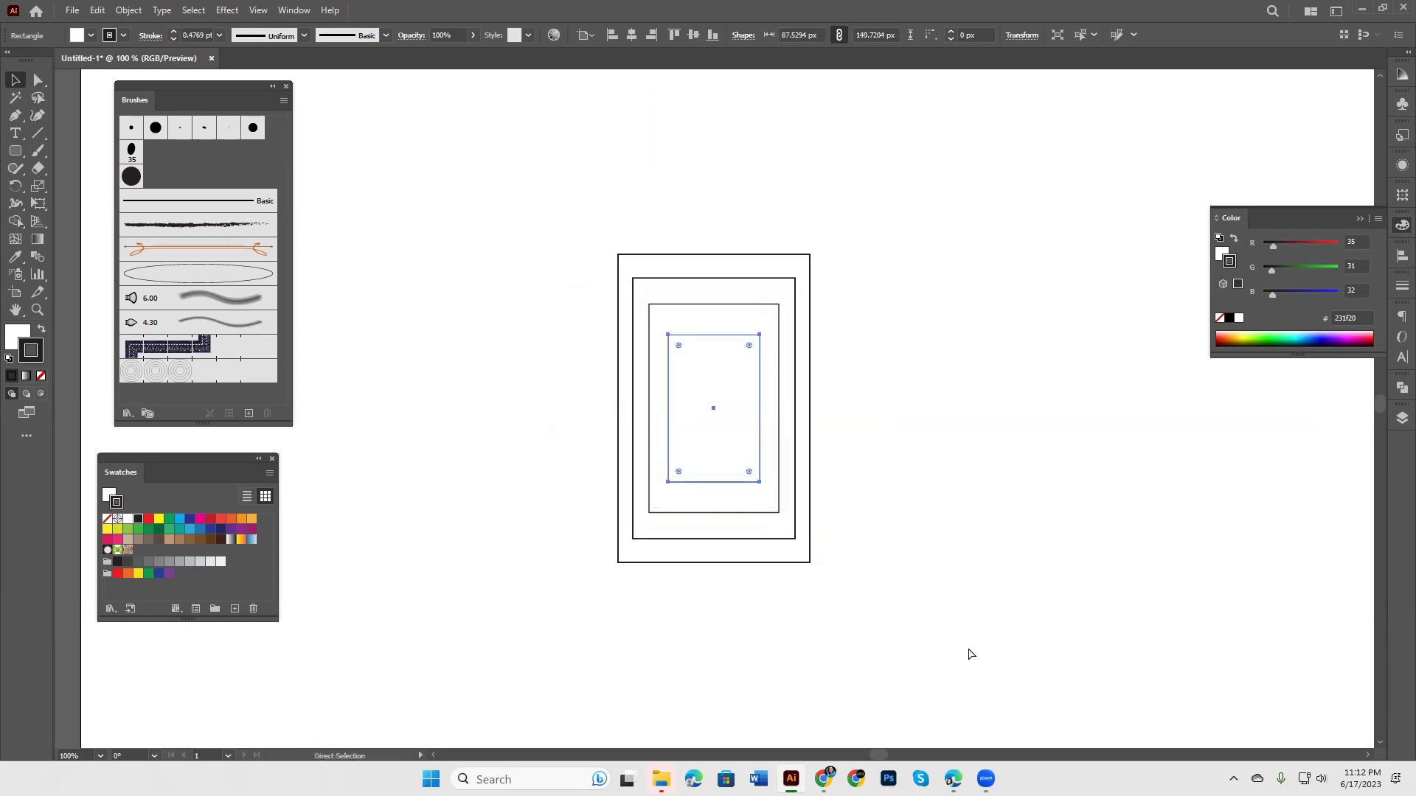
Step: Add one more inner rectangle, then select all five and shrink the set small
left_click(759, 482)
left_click_drag(761, 481, 740, 451)
left_click_drag(855, 645, 708, 323)
mouse_move(808, 408)
left_mouse_down()
mouse_move(733, 383)
mouse_move(594, 411)
mouse_move(245, 382)
left_mouse_up()
Step: Save the nested rectangles as a new pattern brush and delete the original art
left_click(1062, 210)
left_click(1051, 236)
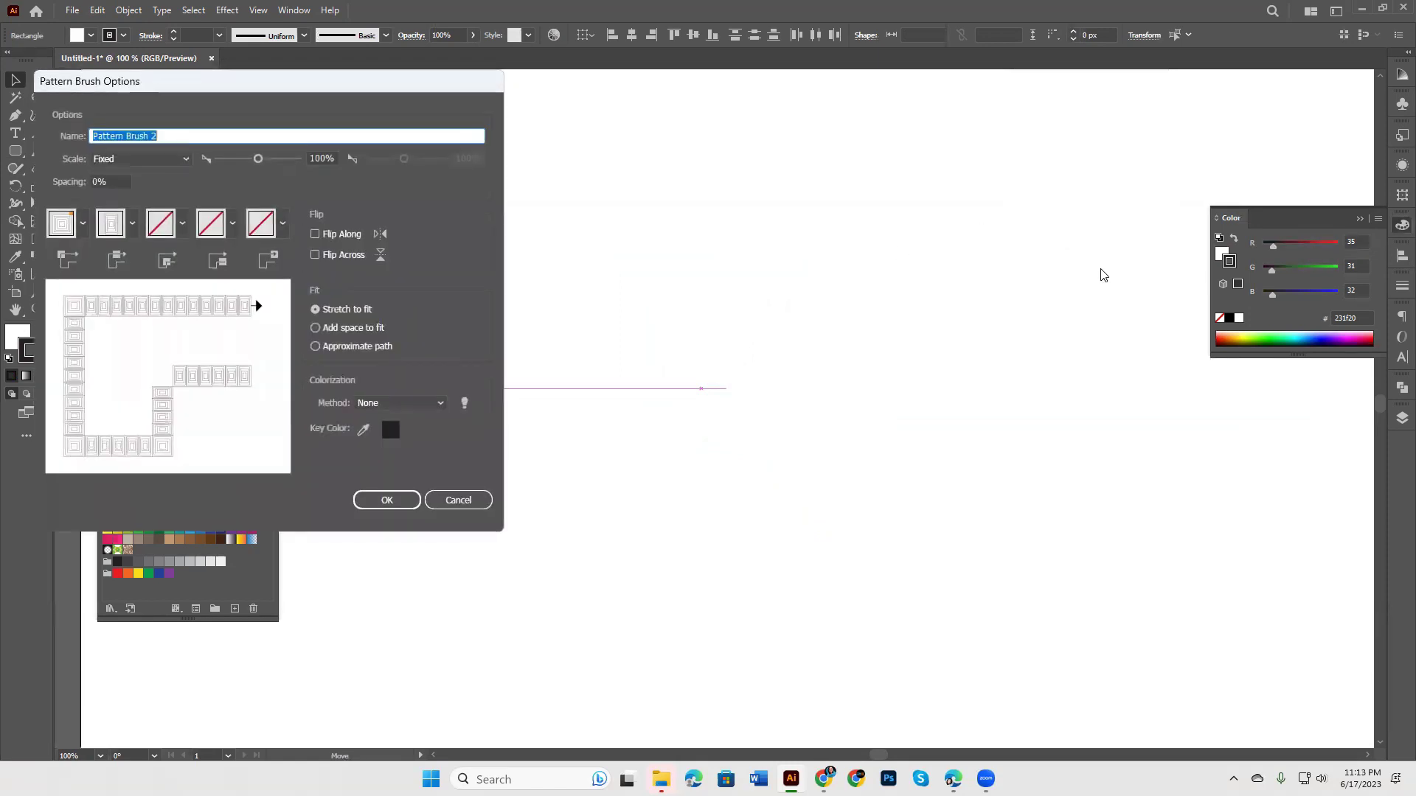
left_click(398, 499)
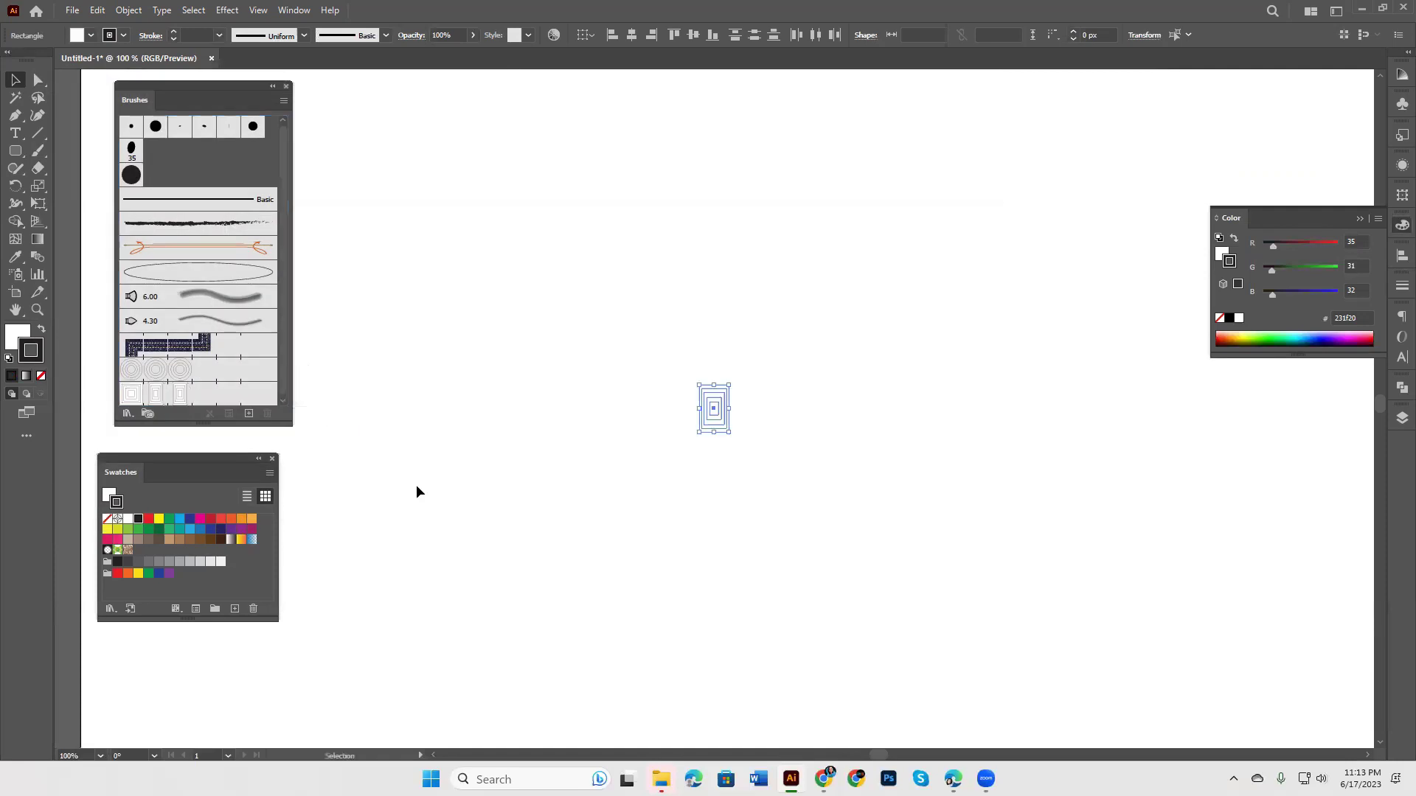
key("Delete")
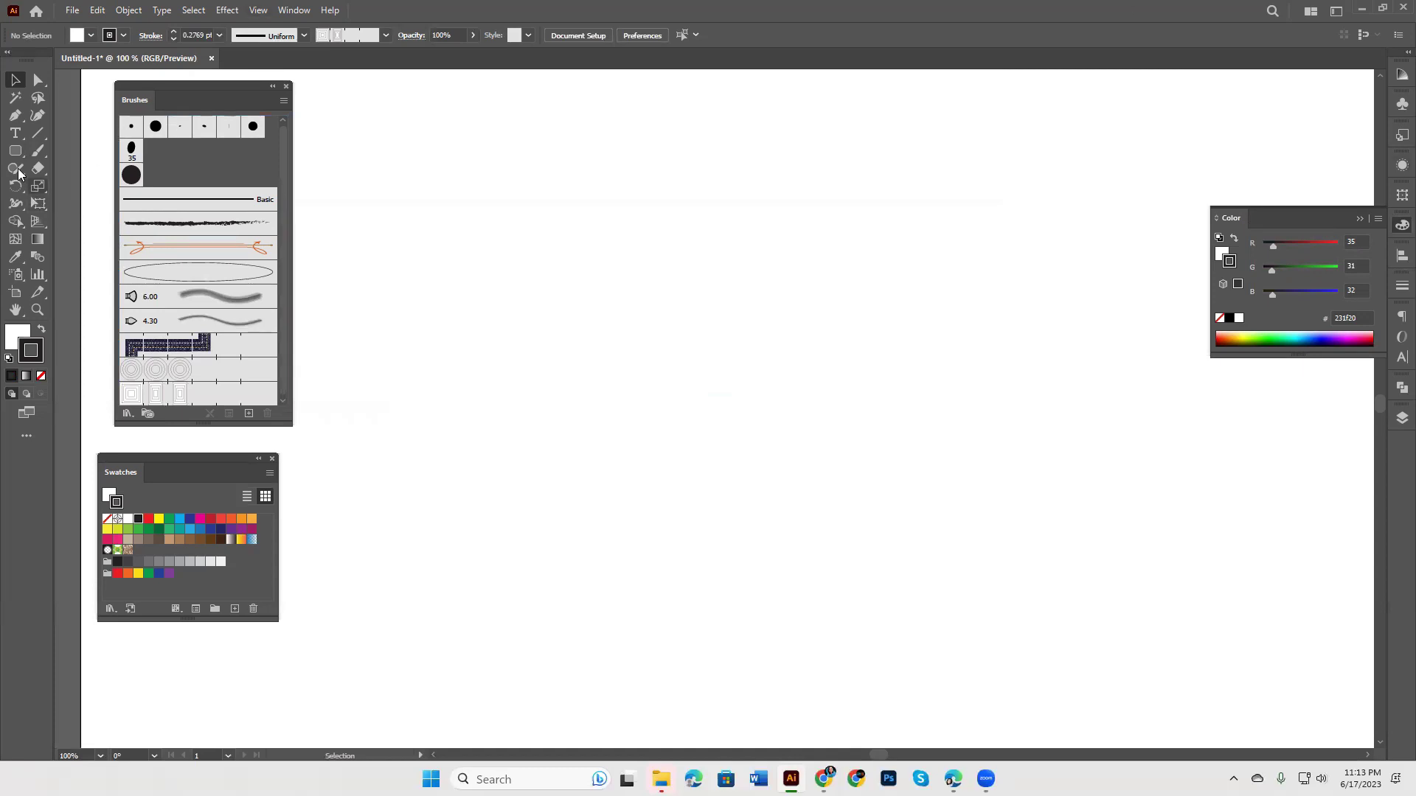
Step: Draw a large rectangle stroked with Pattern Brush 2 and move it up and left
left_click_drag(15, 150, 59, 168)
left_click_drag(521, 229, 1015, 683)
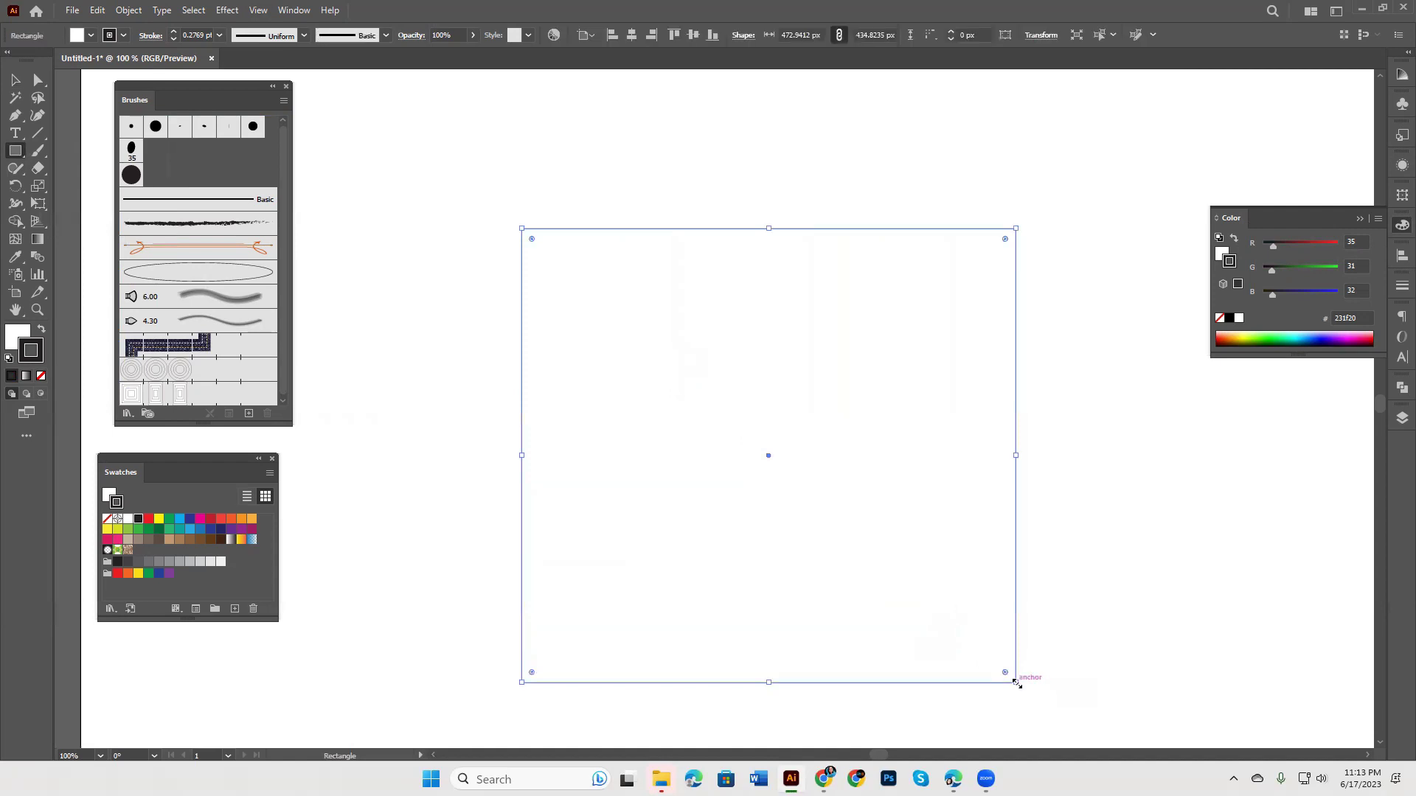
left_click(161, 399)
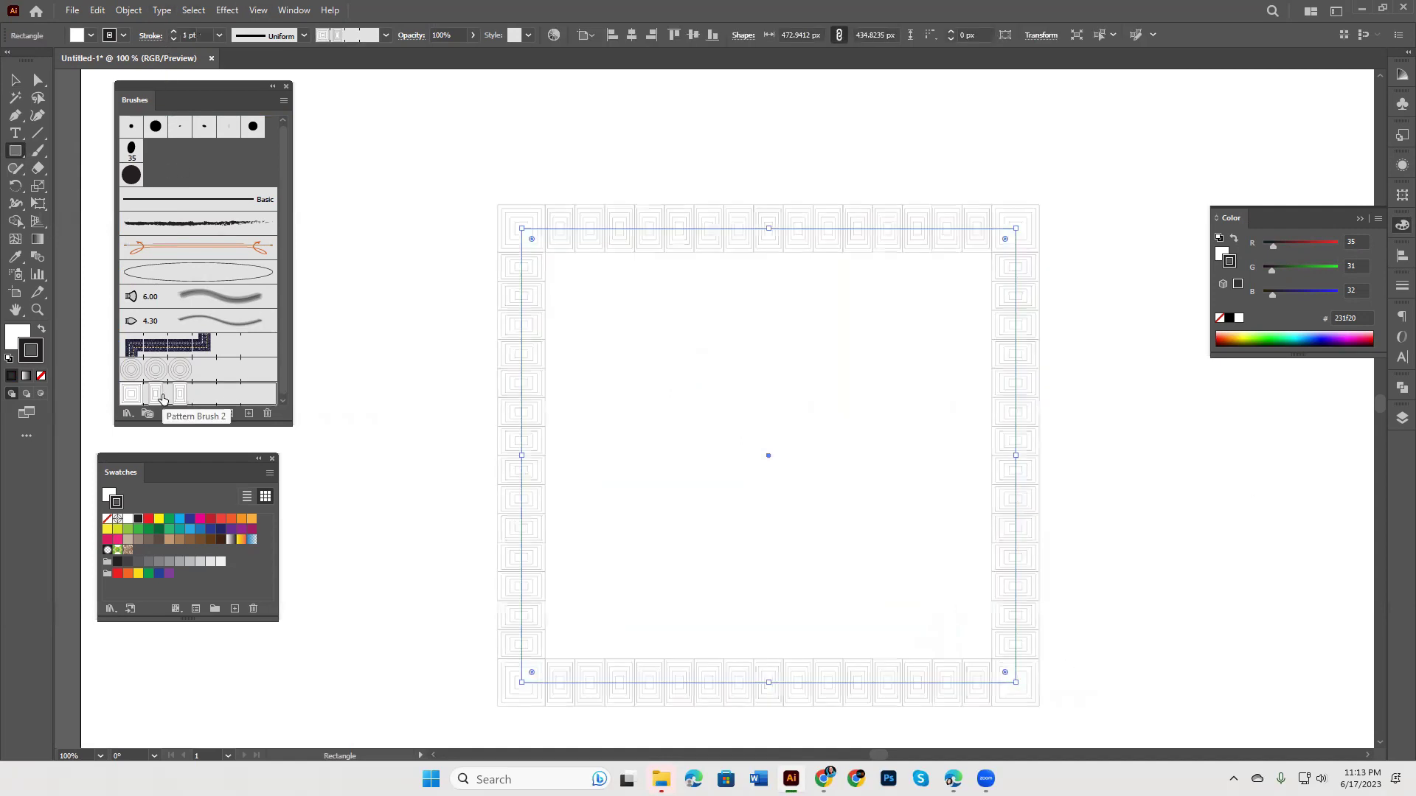
left_click(14, 81)
left_click_drag(469, 141, 736, 363)
left_click_drag(1015, 472, 926, 396)
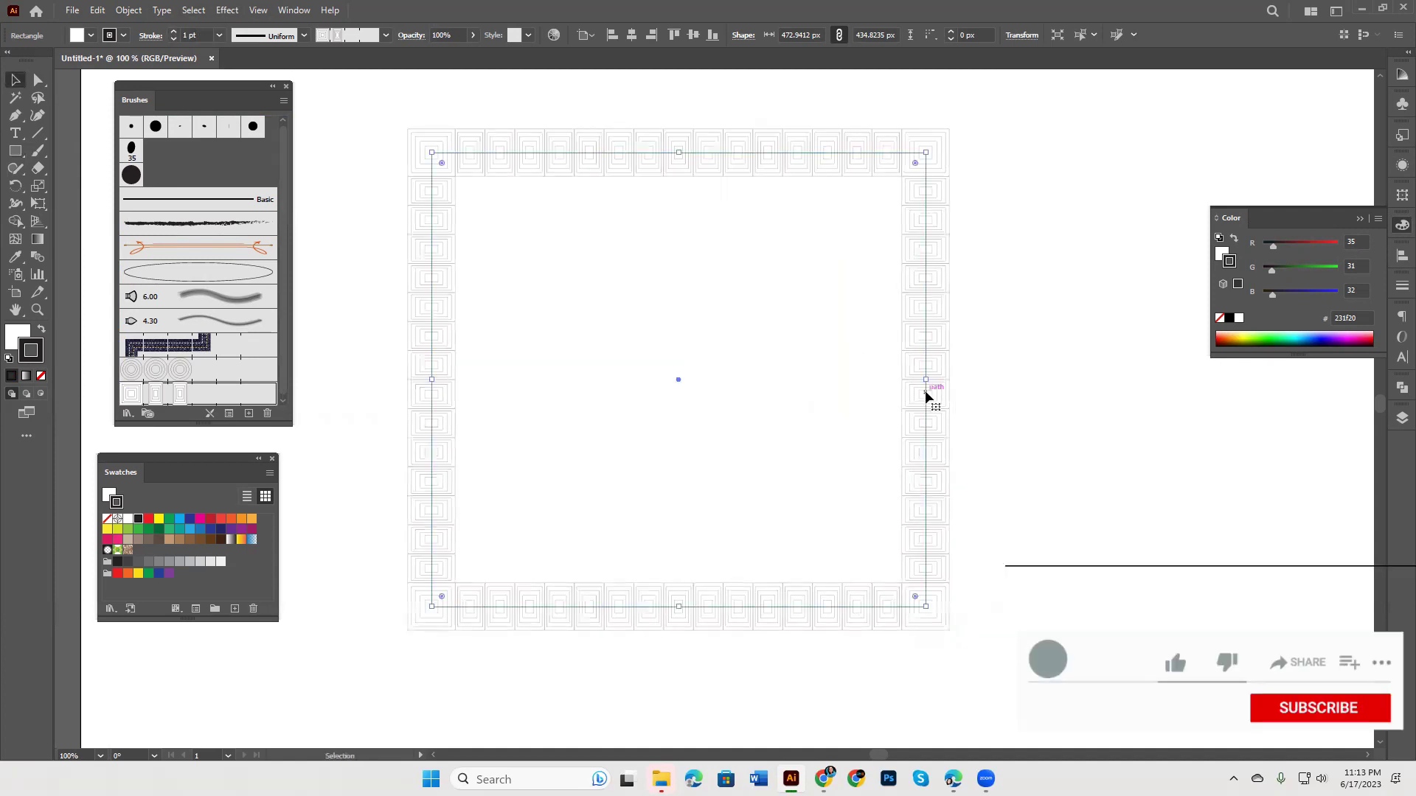
Step: Try an auto-generated outer corner tile on Pattern Brush 2 and apply it to the frame
double_click(158, 402)
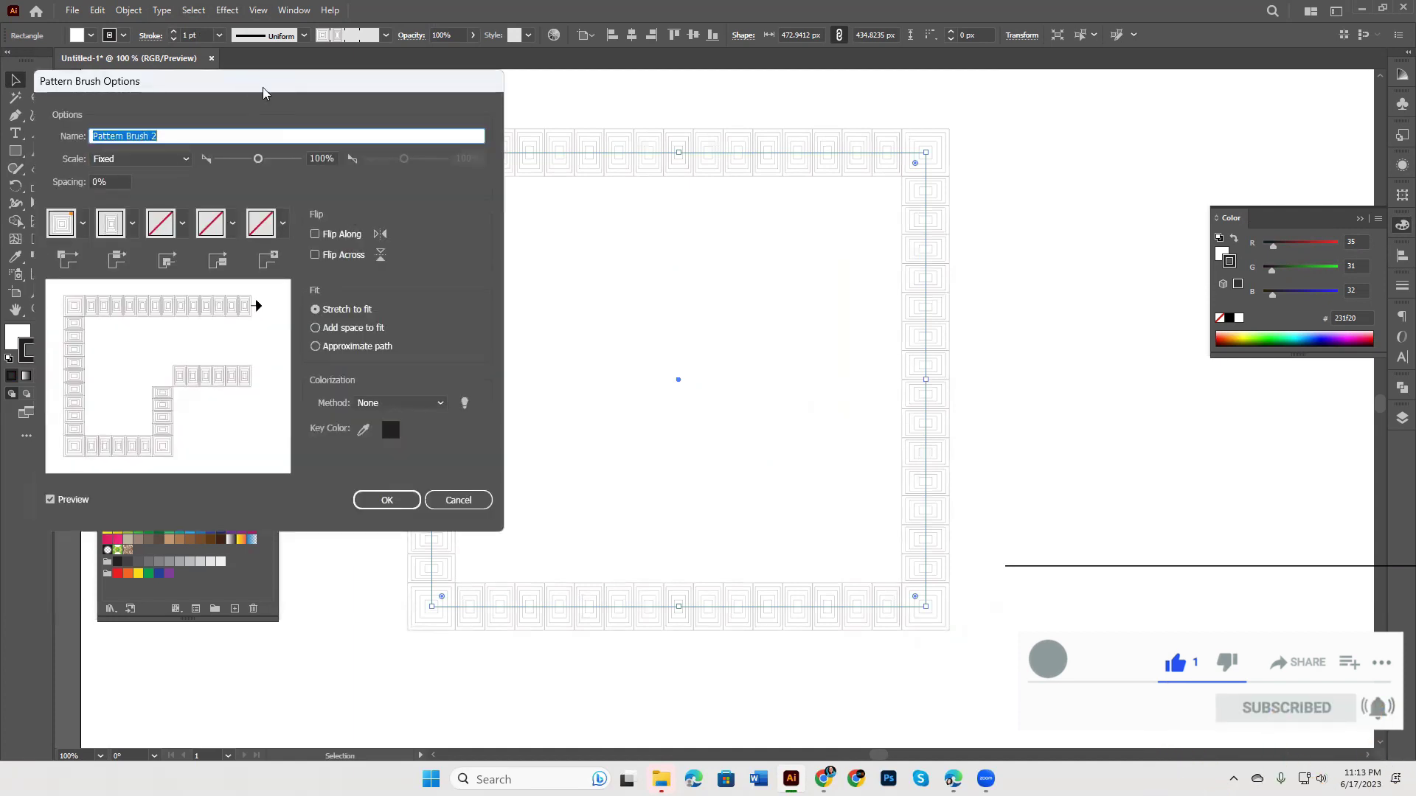
mouse_move(263, 87)
left_mouse_down()
mouse_move(1156, 221)
mouse_move(1148, 167)
left_mouse_up()
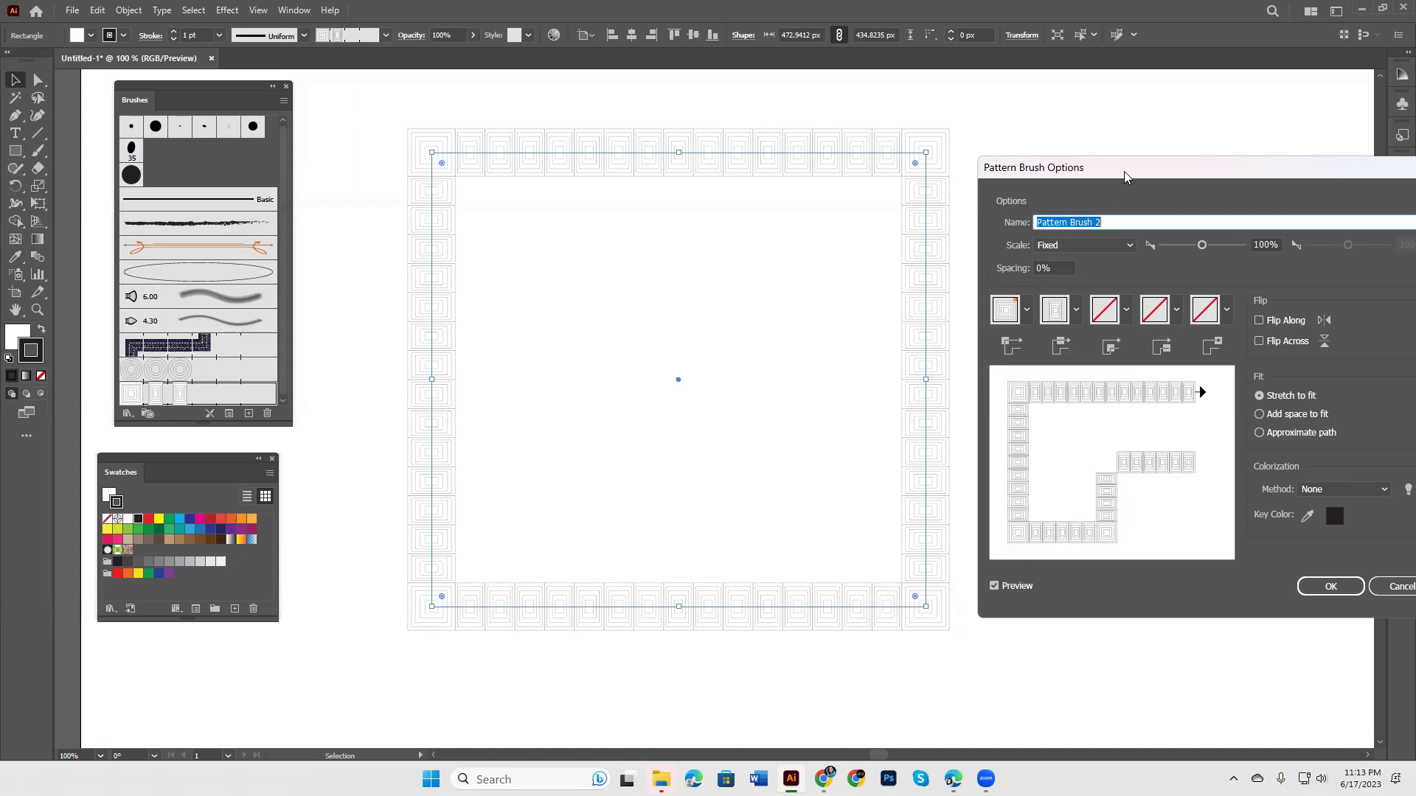
mouse_move(1120, 168)
left_mouse_down()
mouse_move(987, 200)
mouse_move(1092, 169)
left_mouse_up()
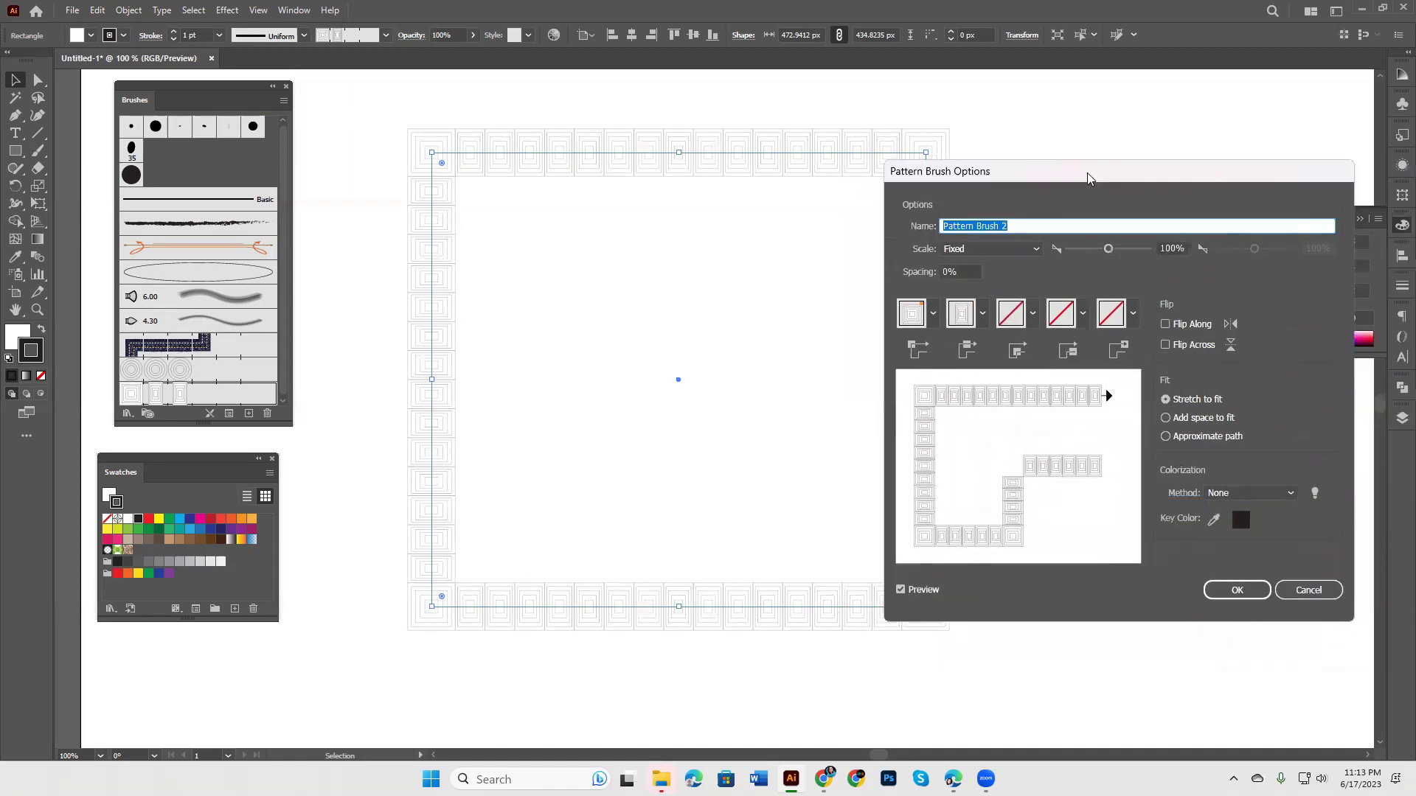
left_click(933, 315)
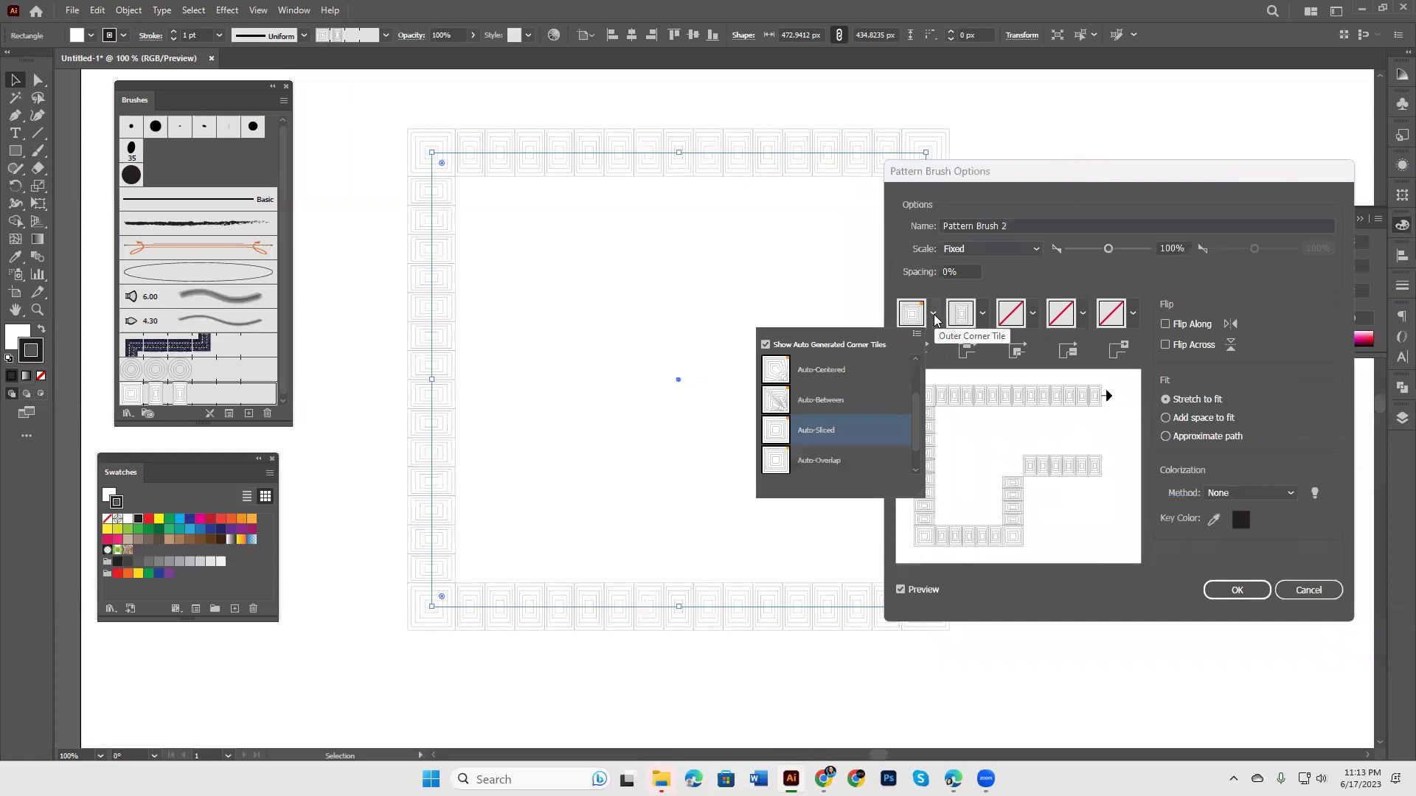
left_click(933, 317)
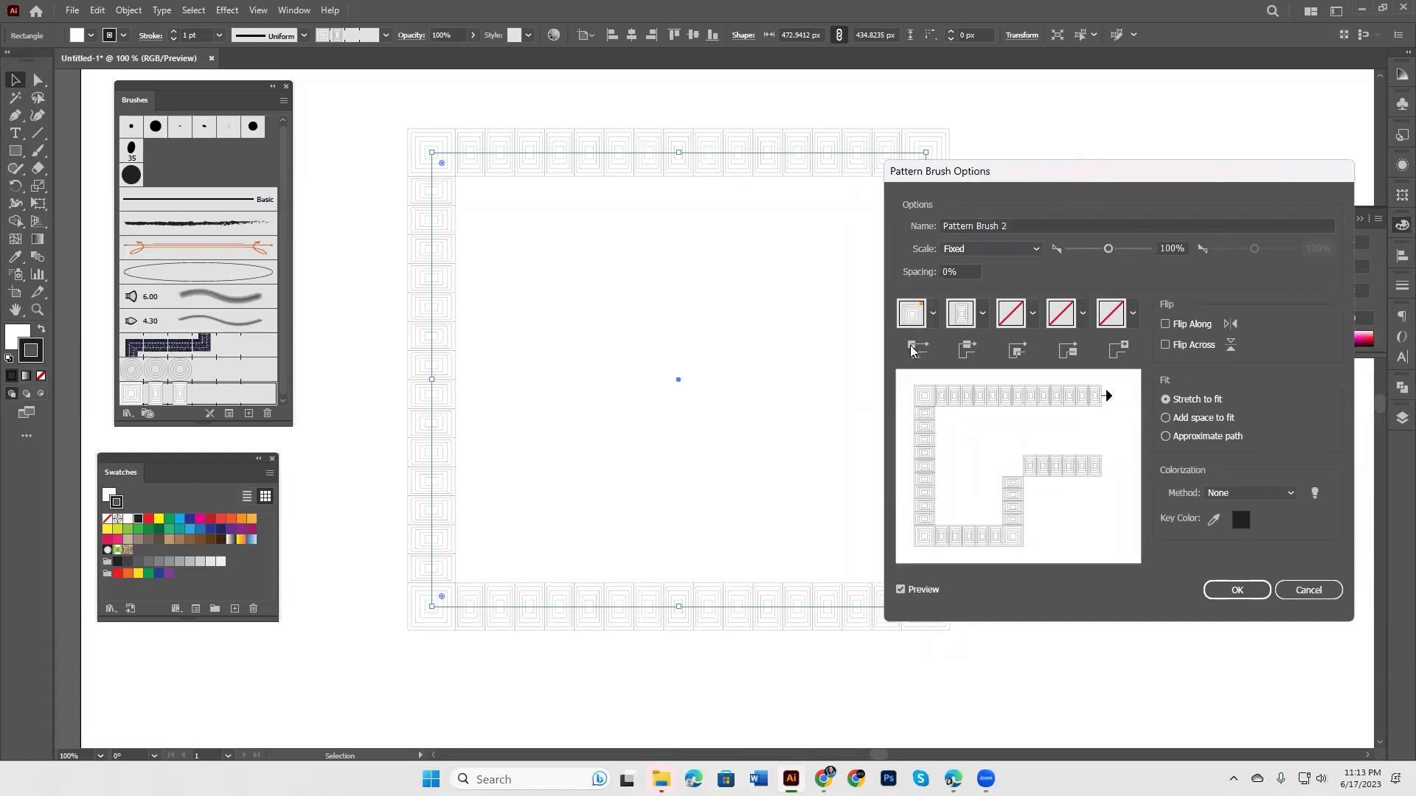
left_click(934, 313)
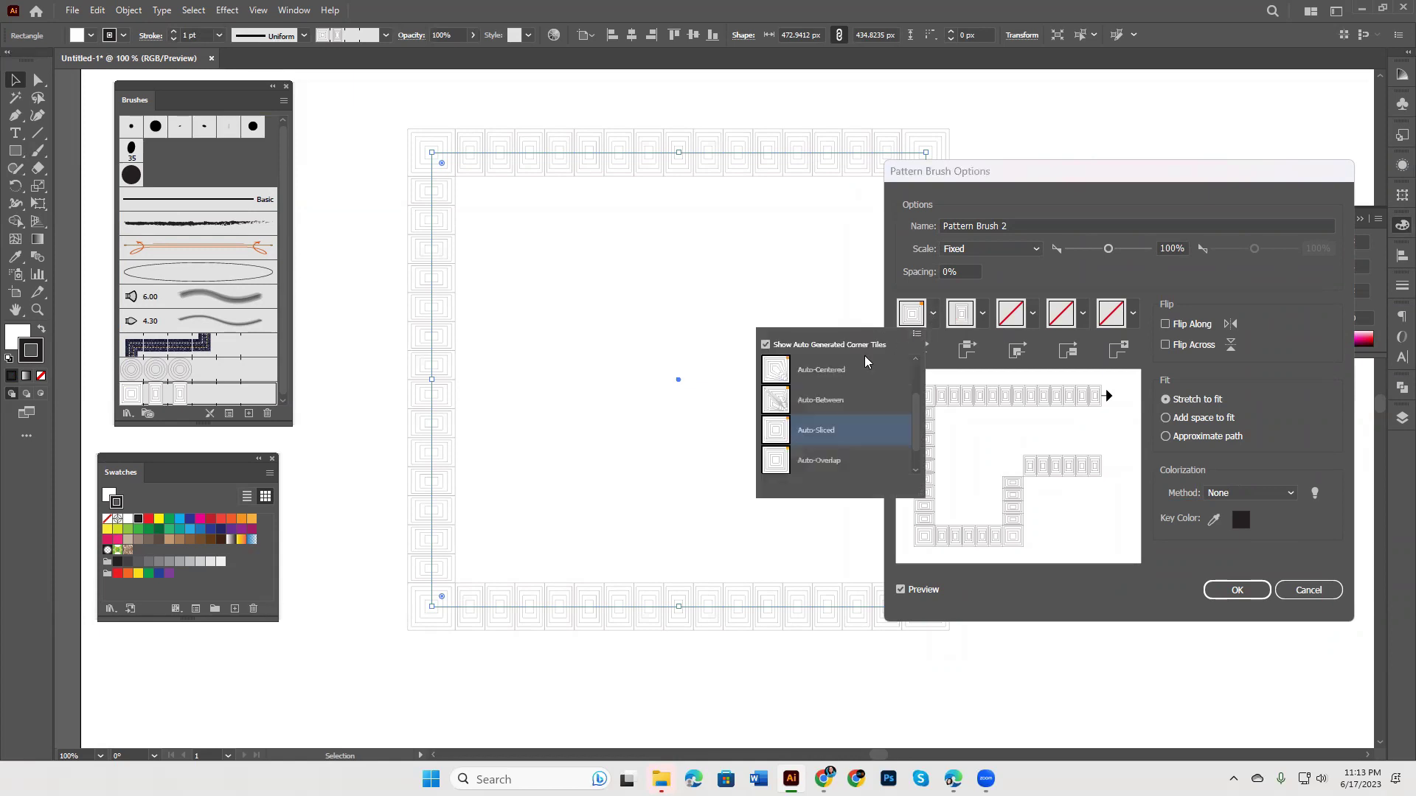
left_click(845, 372)
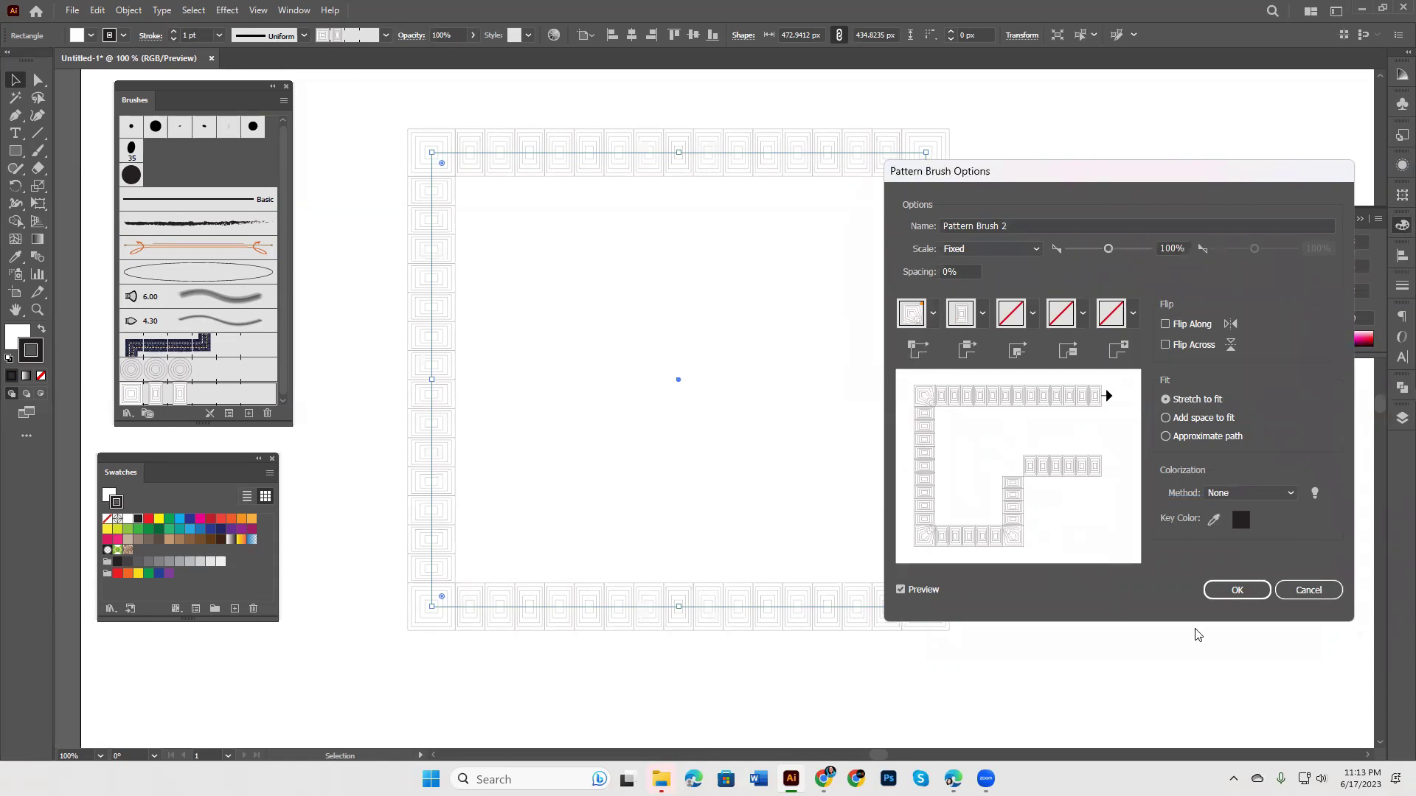
left_click(1237, 590)
left_click(676, 417)
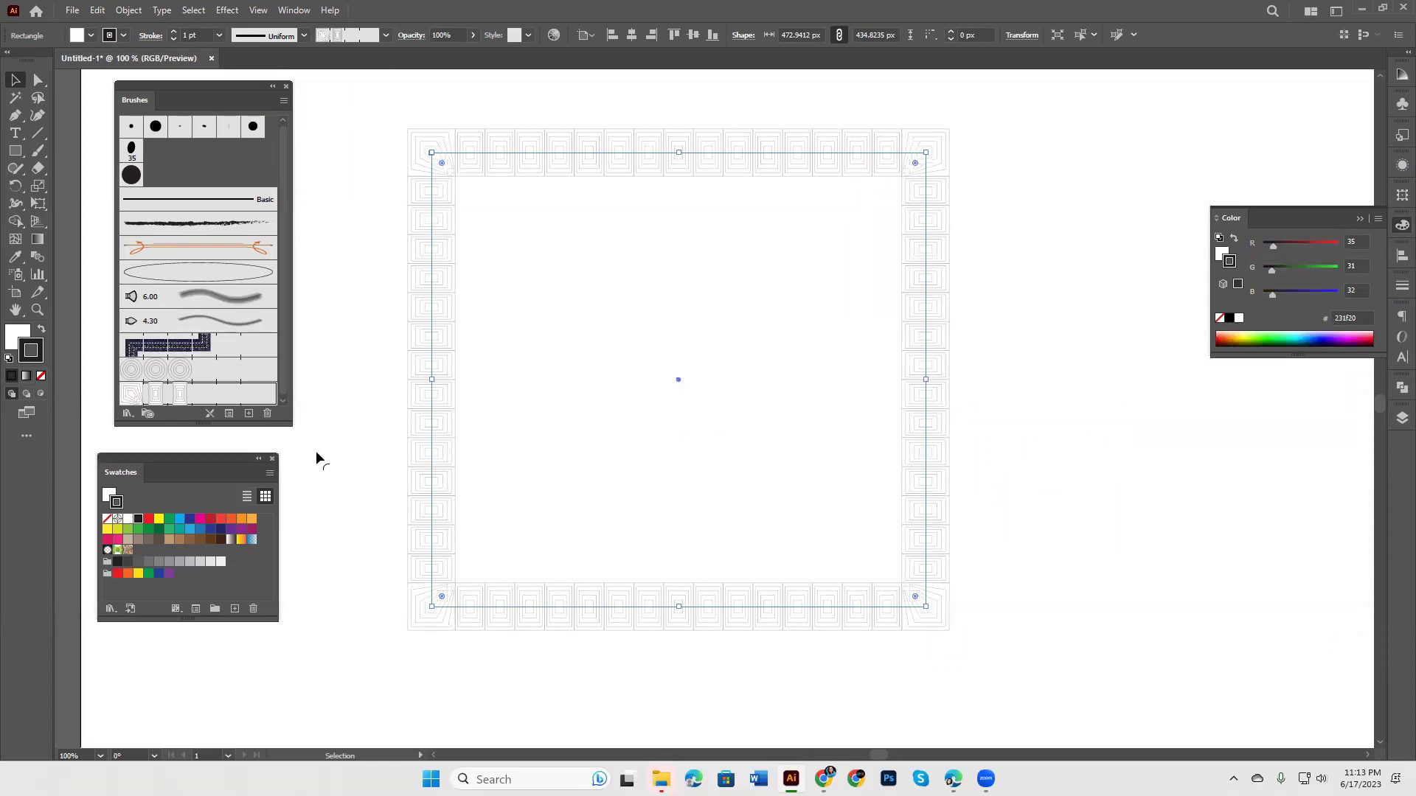
Step: Set Pattern Brush 2's outer corner tile to Auto-Between and update the frame
double_click(170, 395)
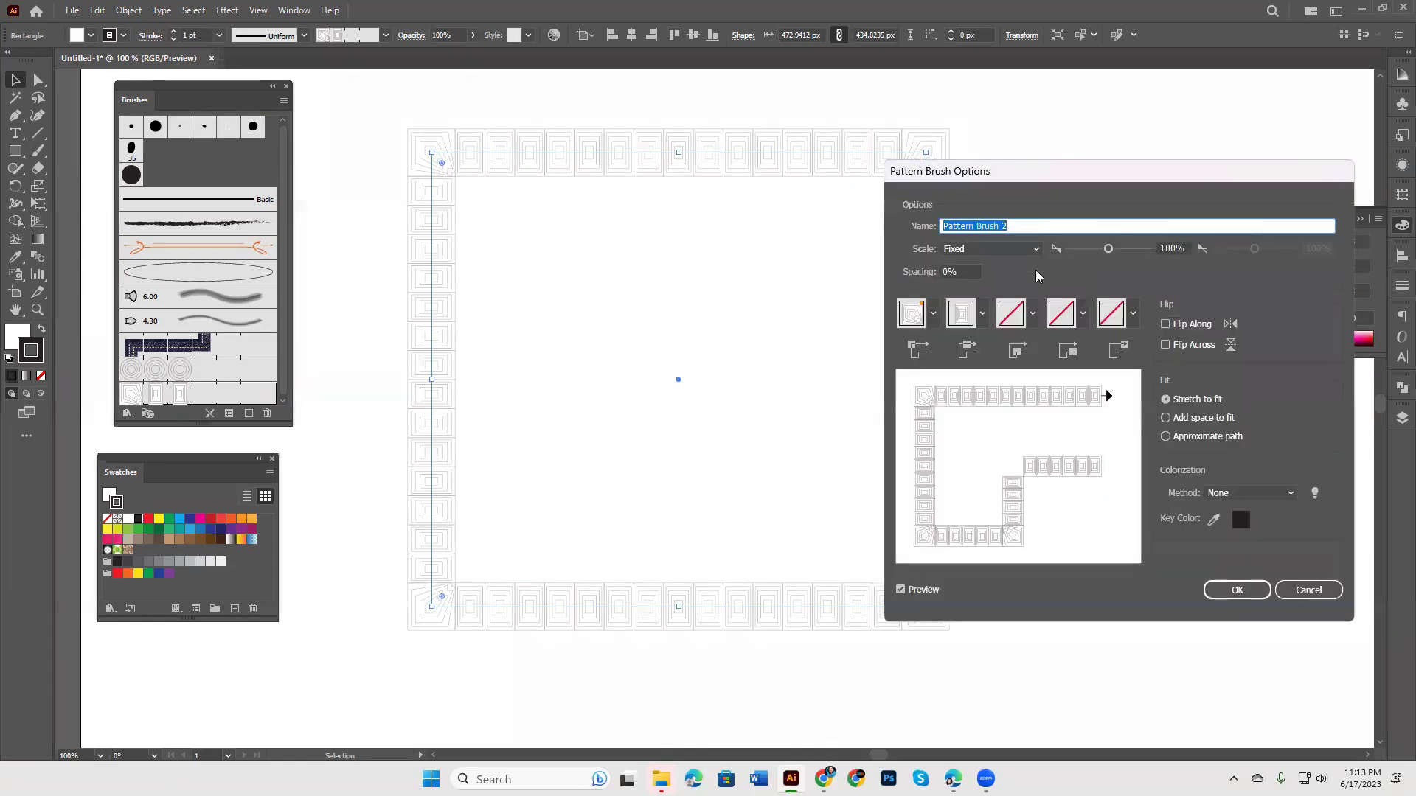
left_click(933, 314)
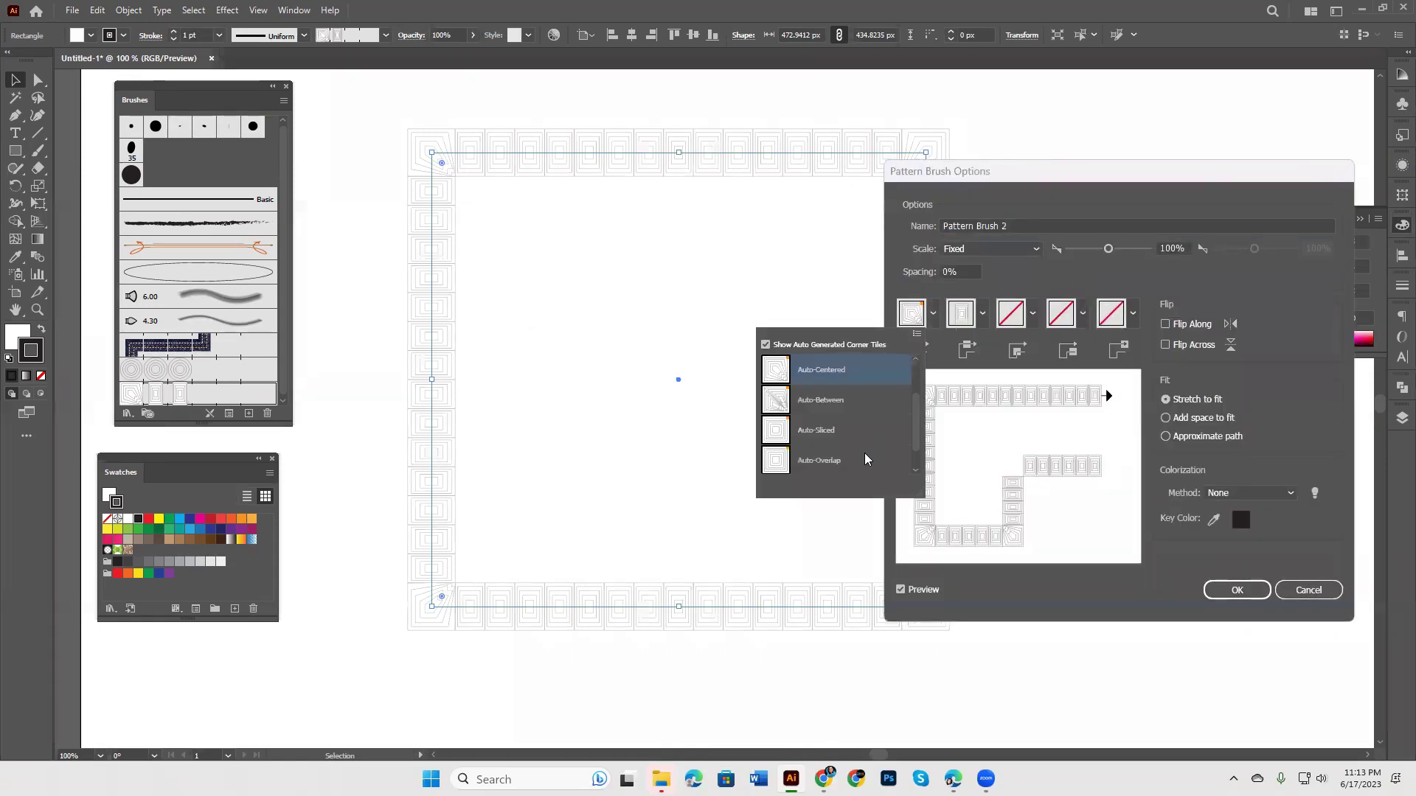
left_click(831, 399)
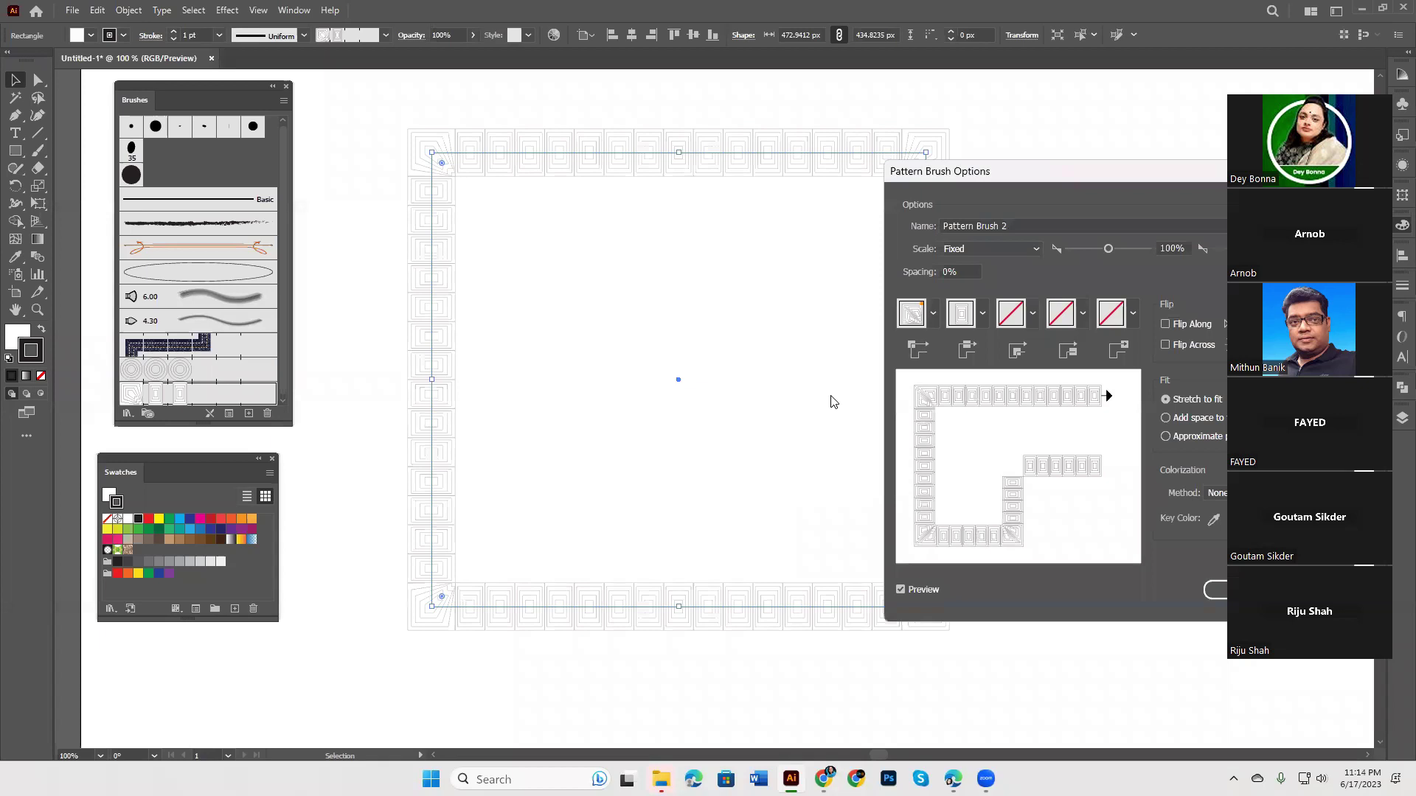
left_click(1220, 593)
left_click(690, 412)
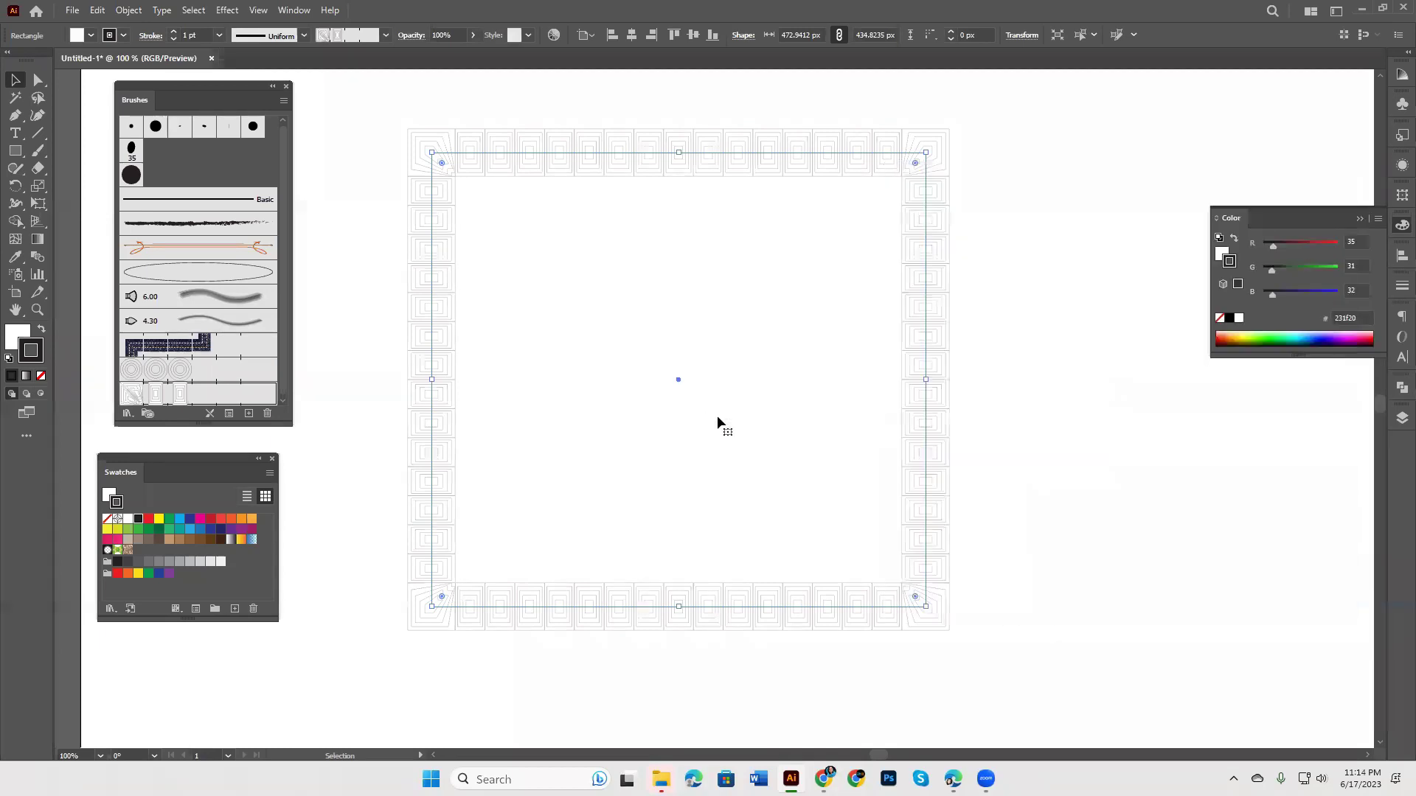
Step: Enlarge Pattern Brush 2's tiles, set 39% spacing and Tints colorization, and update the border
double_click(220, 394)
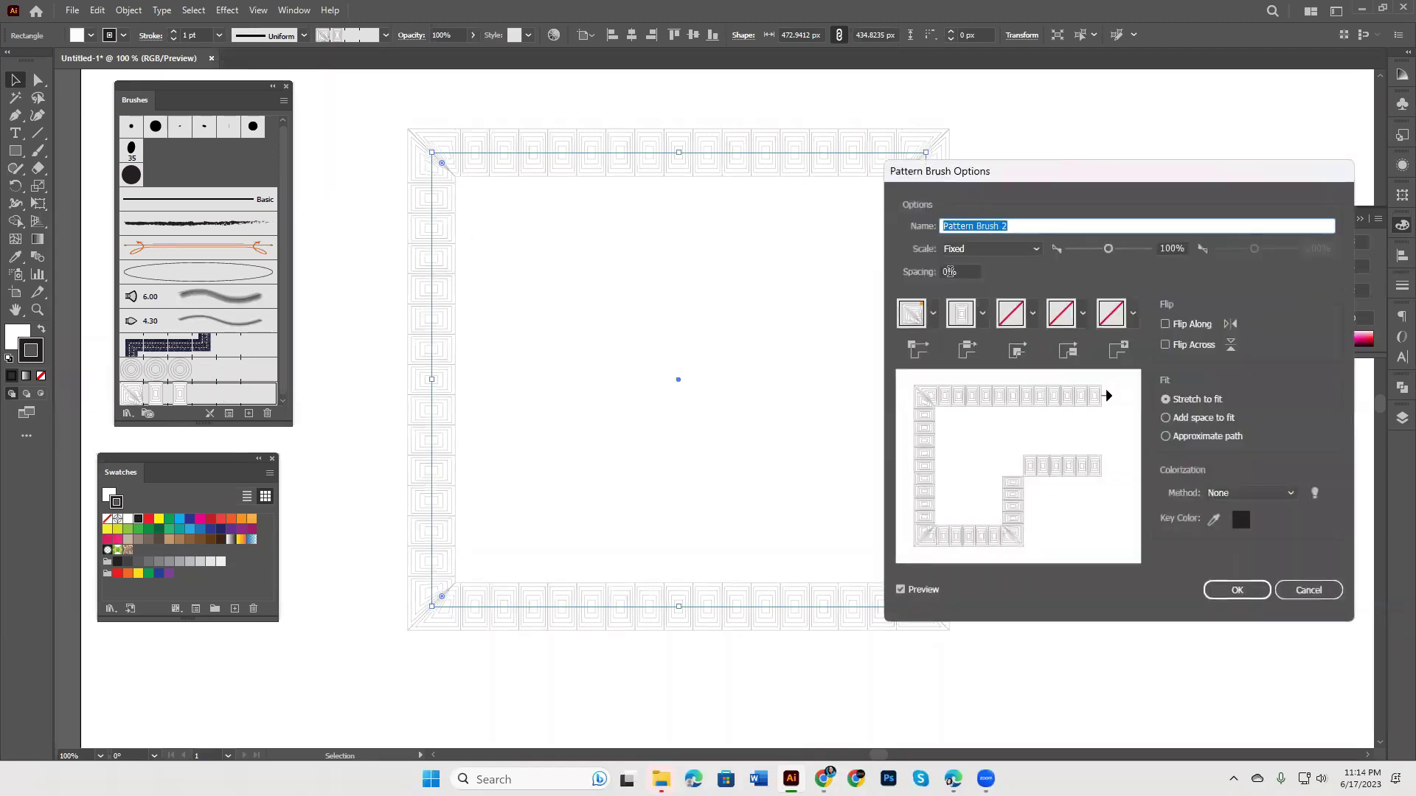
double_click(951, 272)
type("115")
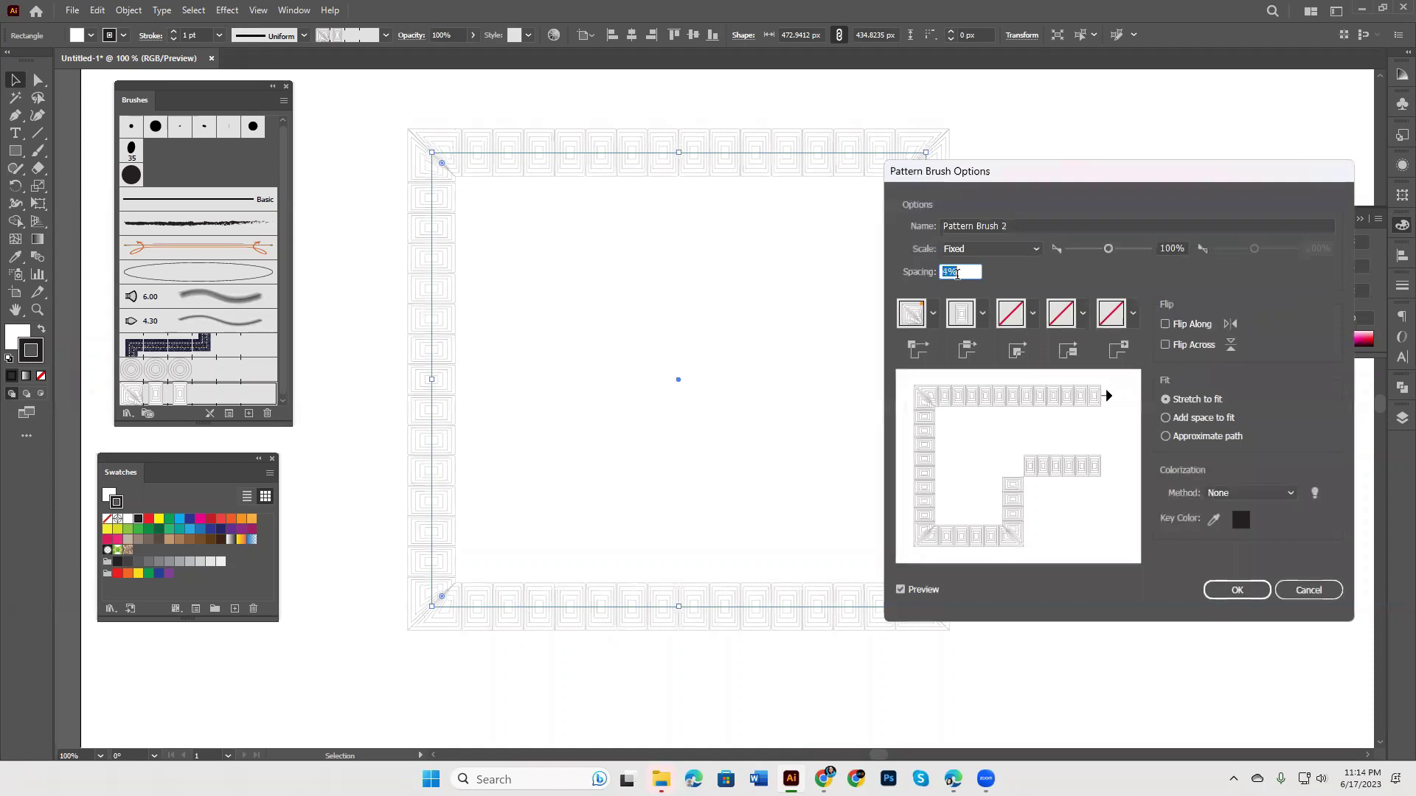
type("32")
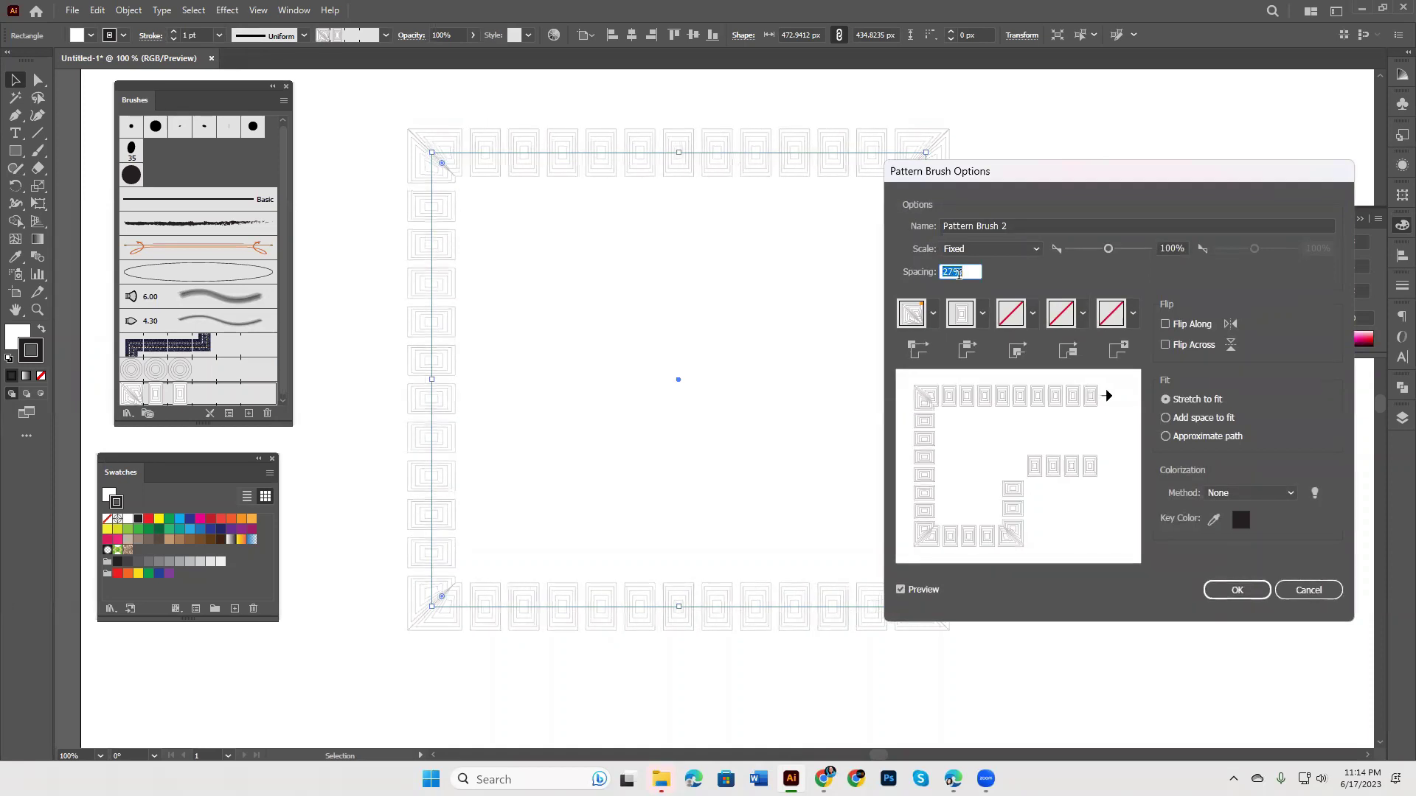
left_click_drag(1112, 251, 1114, 254)
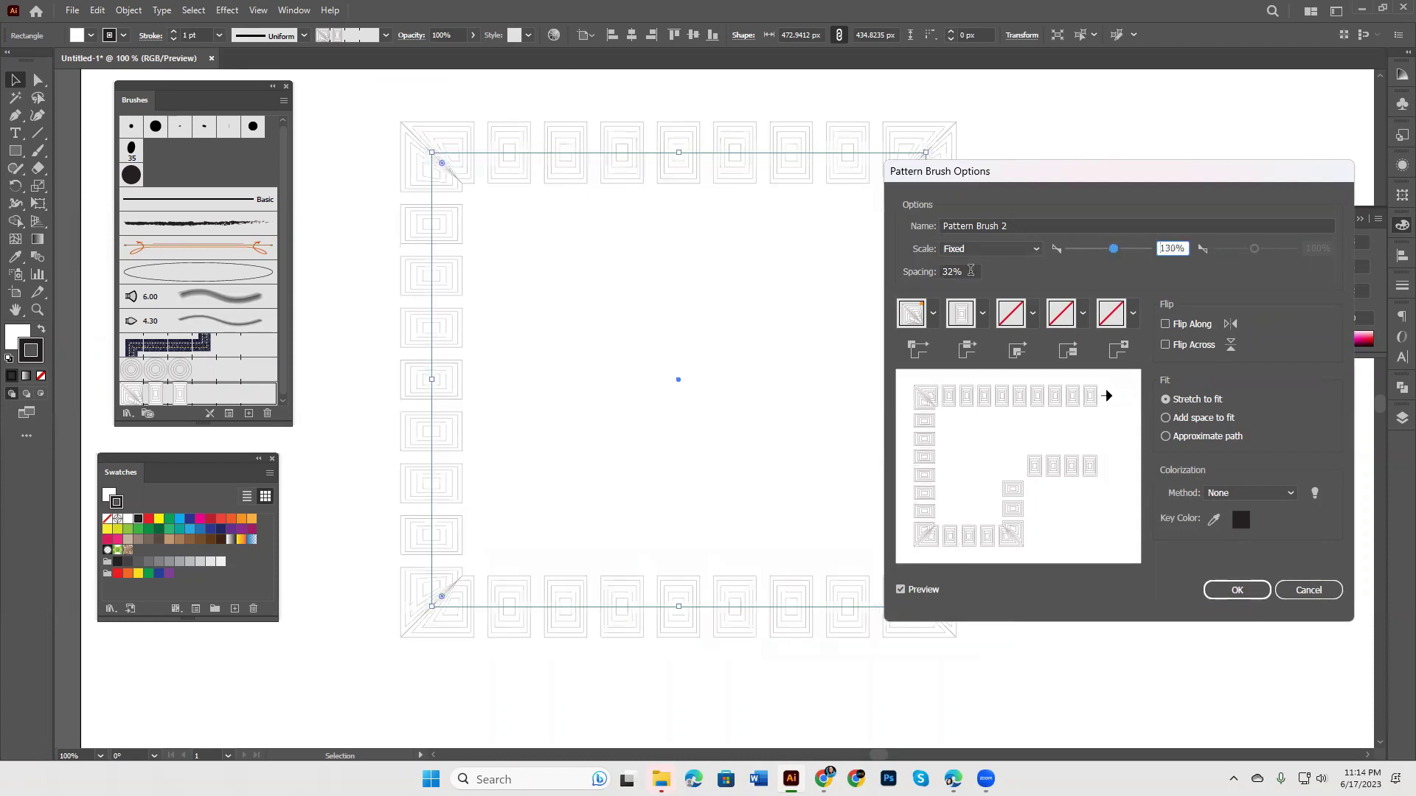
left_click(970, 271)
key("Up")
key("Up")
key("Up")
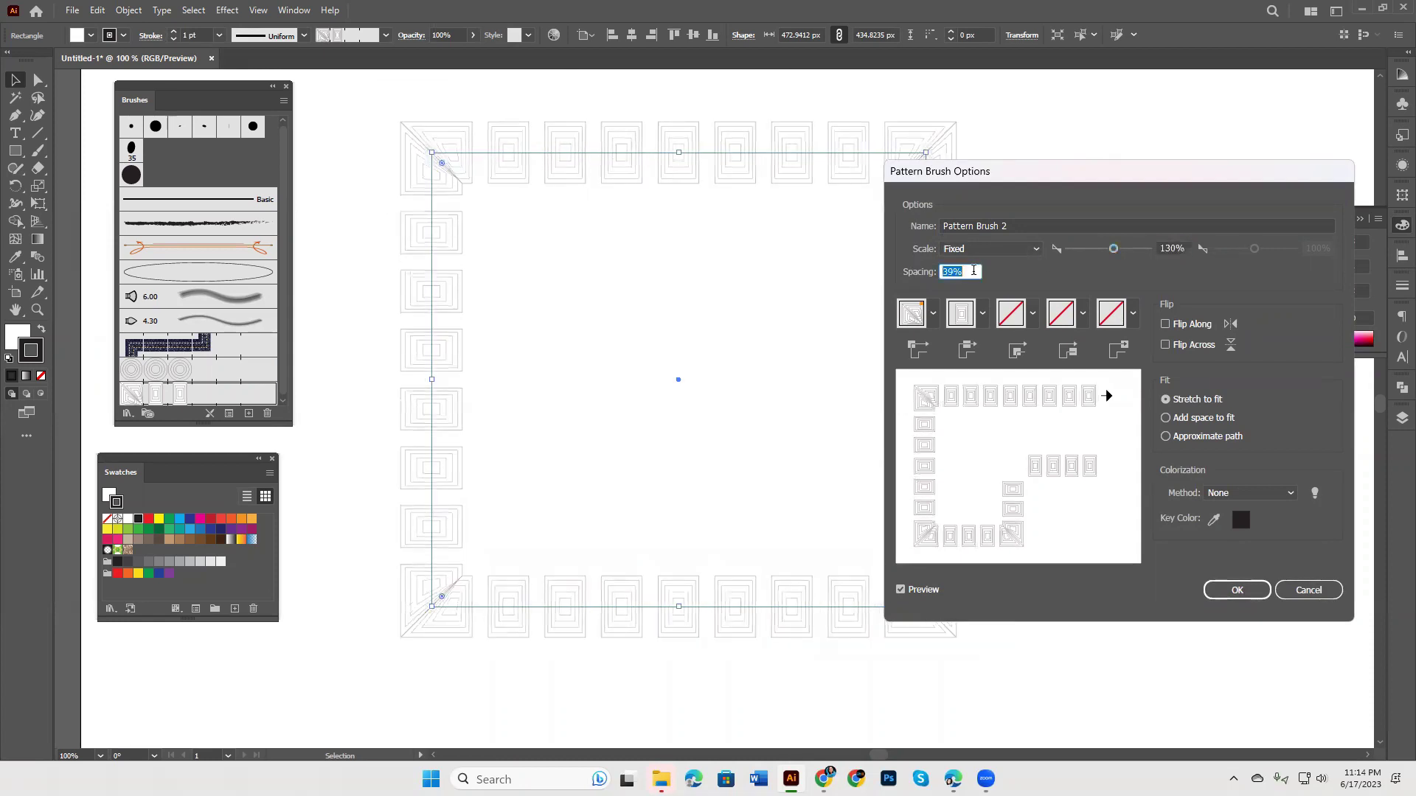
left_click(1260, 493)
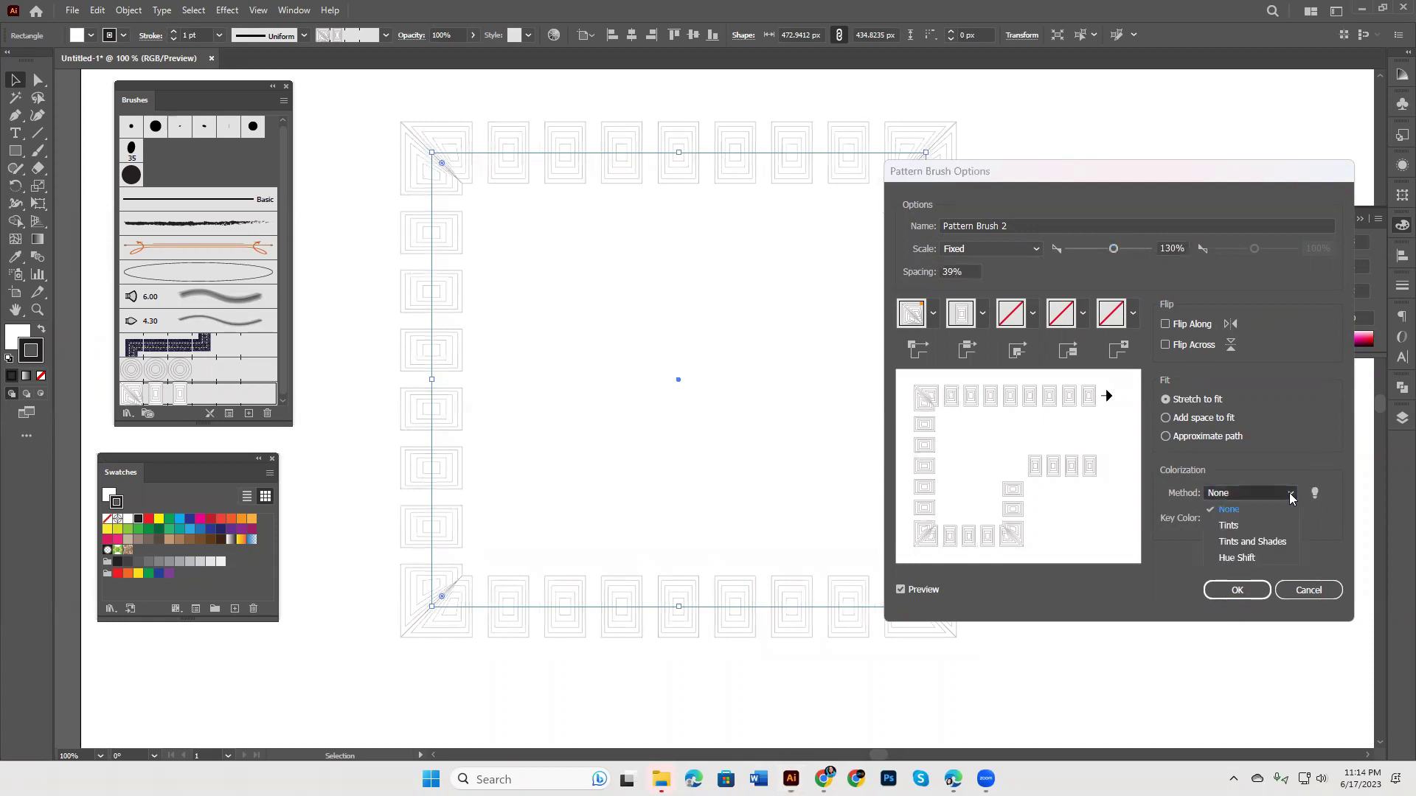
left_click(1254, 525)
left_click(1237, 591)
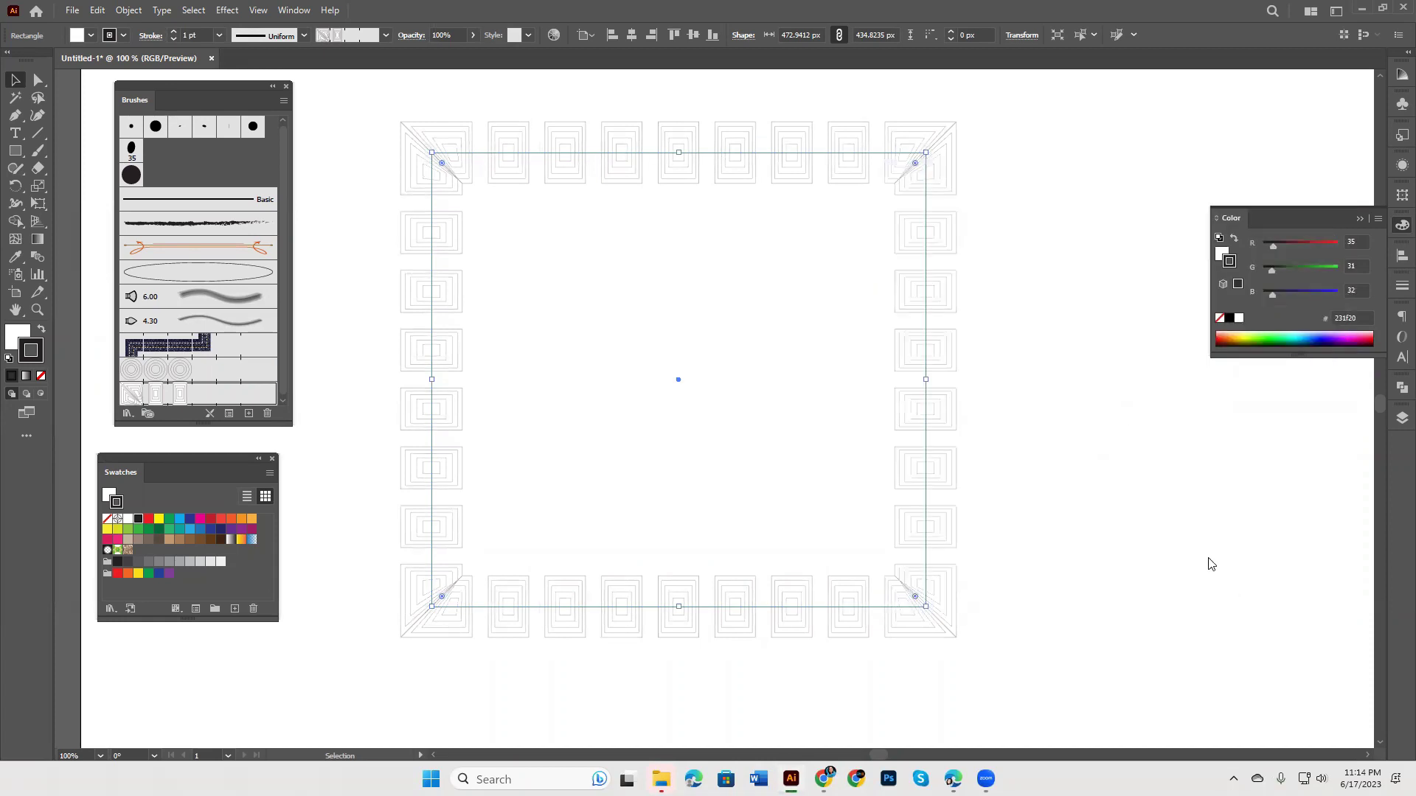
left_click(693, 408)
Step: Recolour the border stroke crimson fc0048, then delete the bordered rectangle
double_click(32, 354)
left_click_drag(1017, 455, 1055, 347)
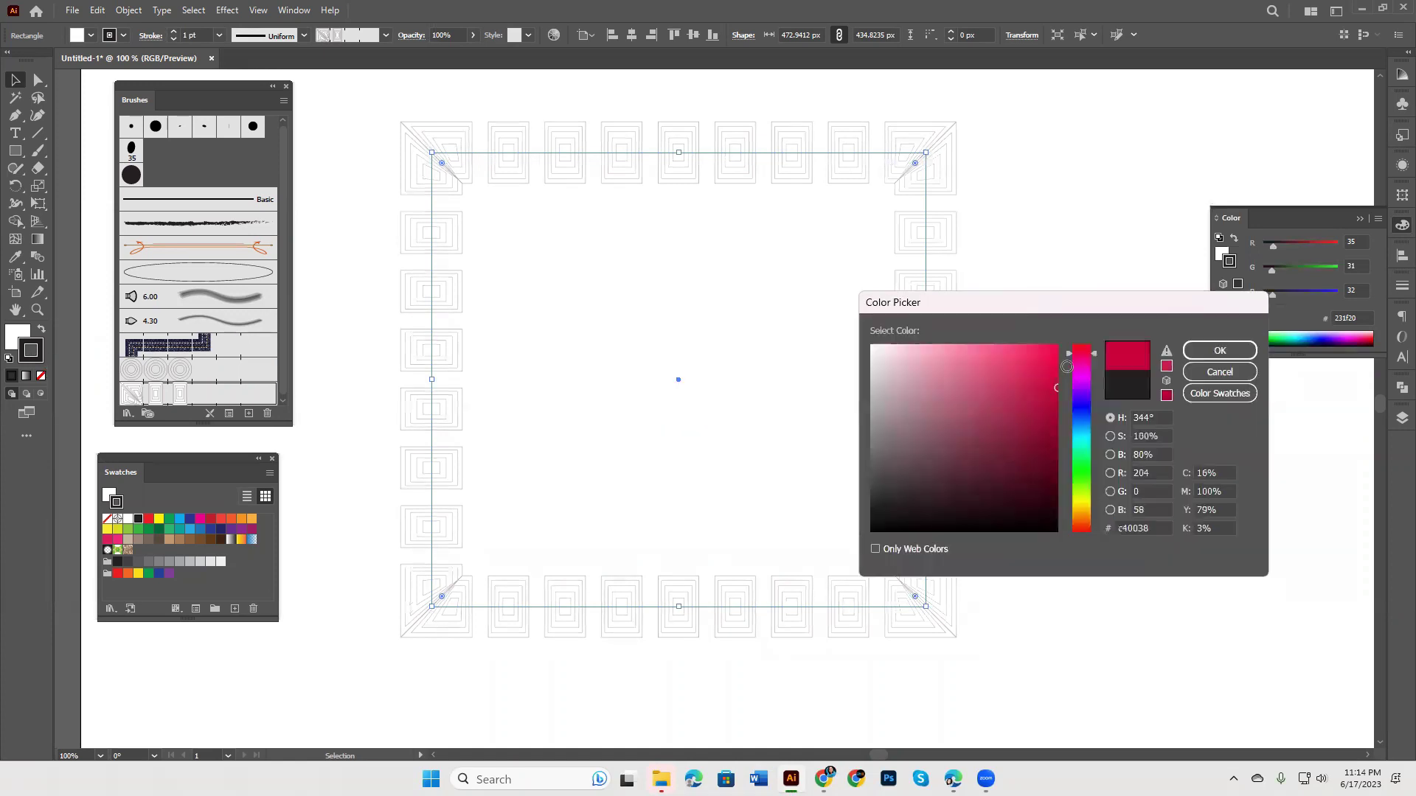
left_click(1218, 352)
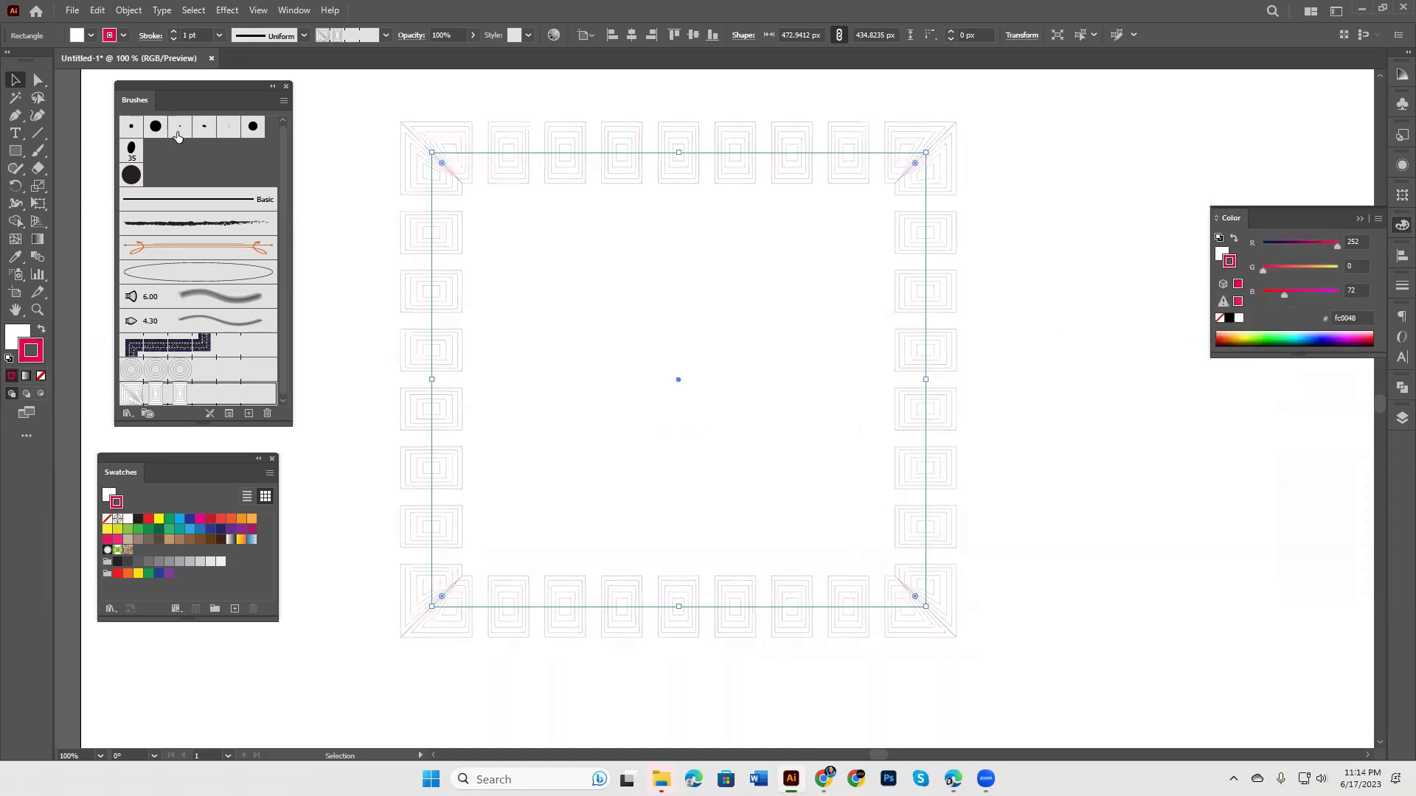
left_click(1069, 649)
left_click(813, 498)
key("Delete")
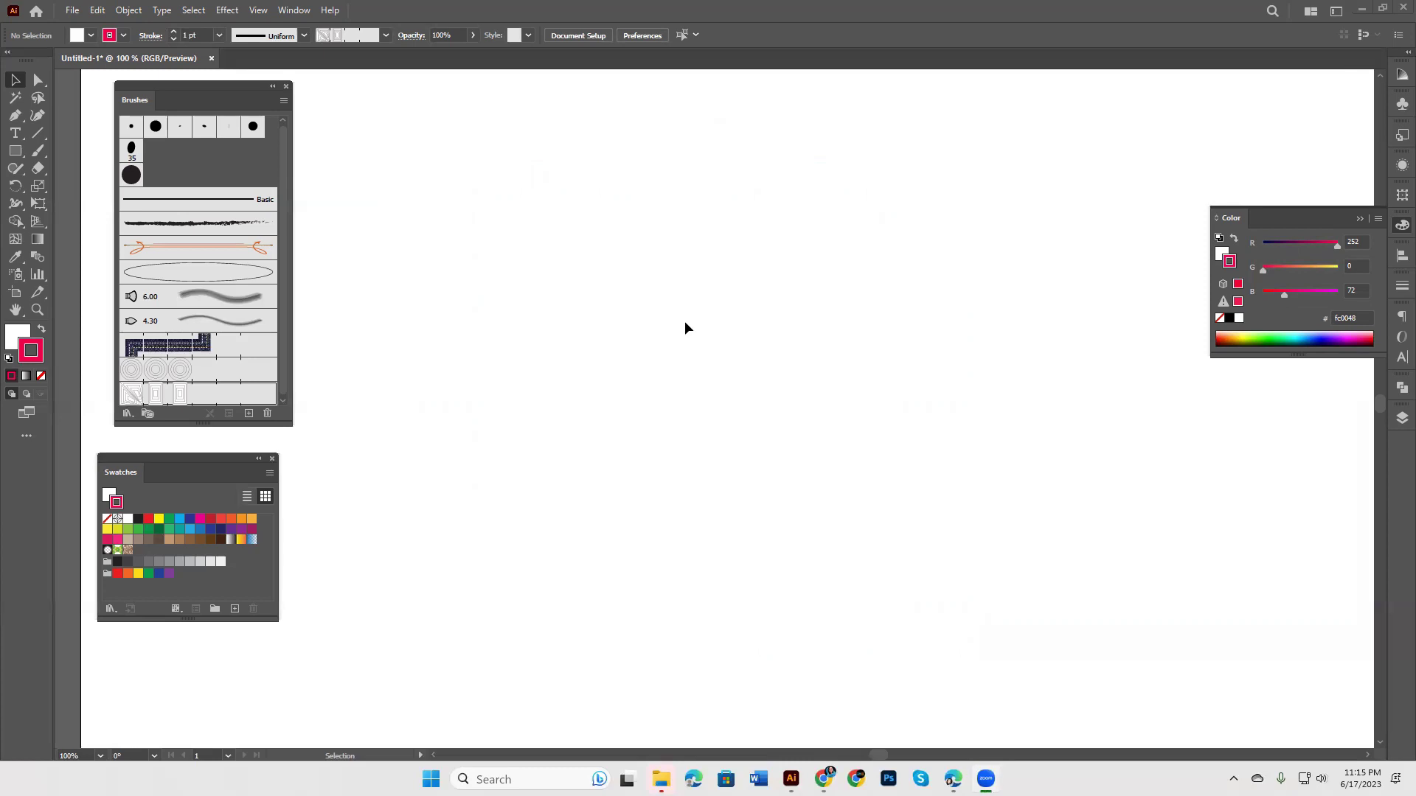
Step: Draw a long thin black bar with no stroke
left_click(17, 152)
key("d")
left_click(41, 329)
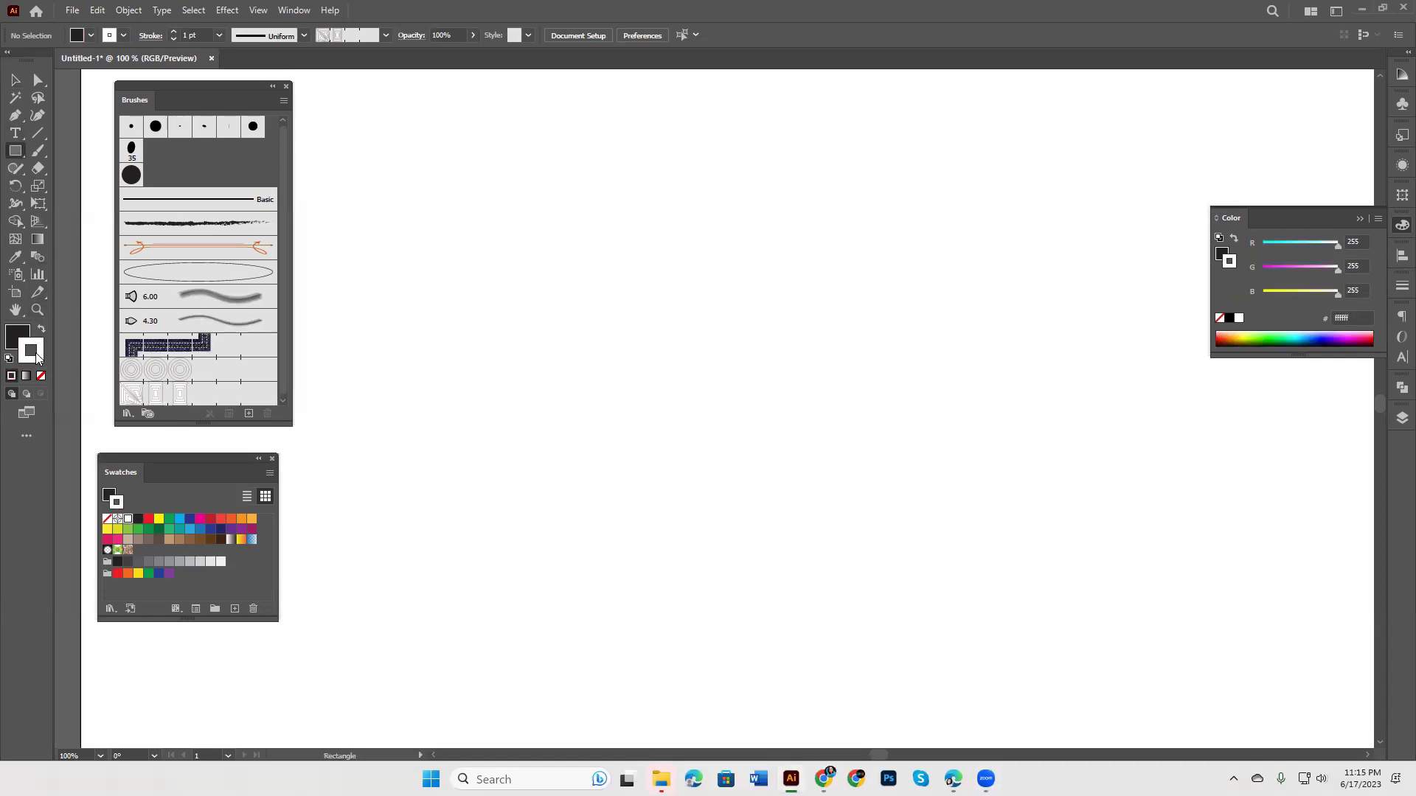
left_click(41, 376)
left_click(17, 338)
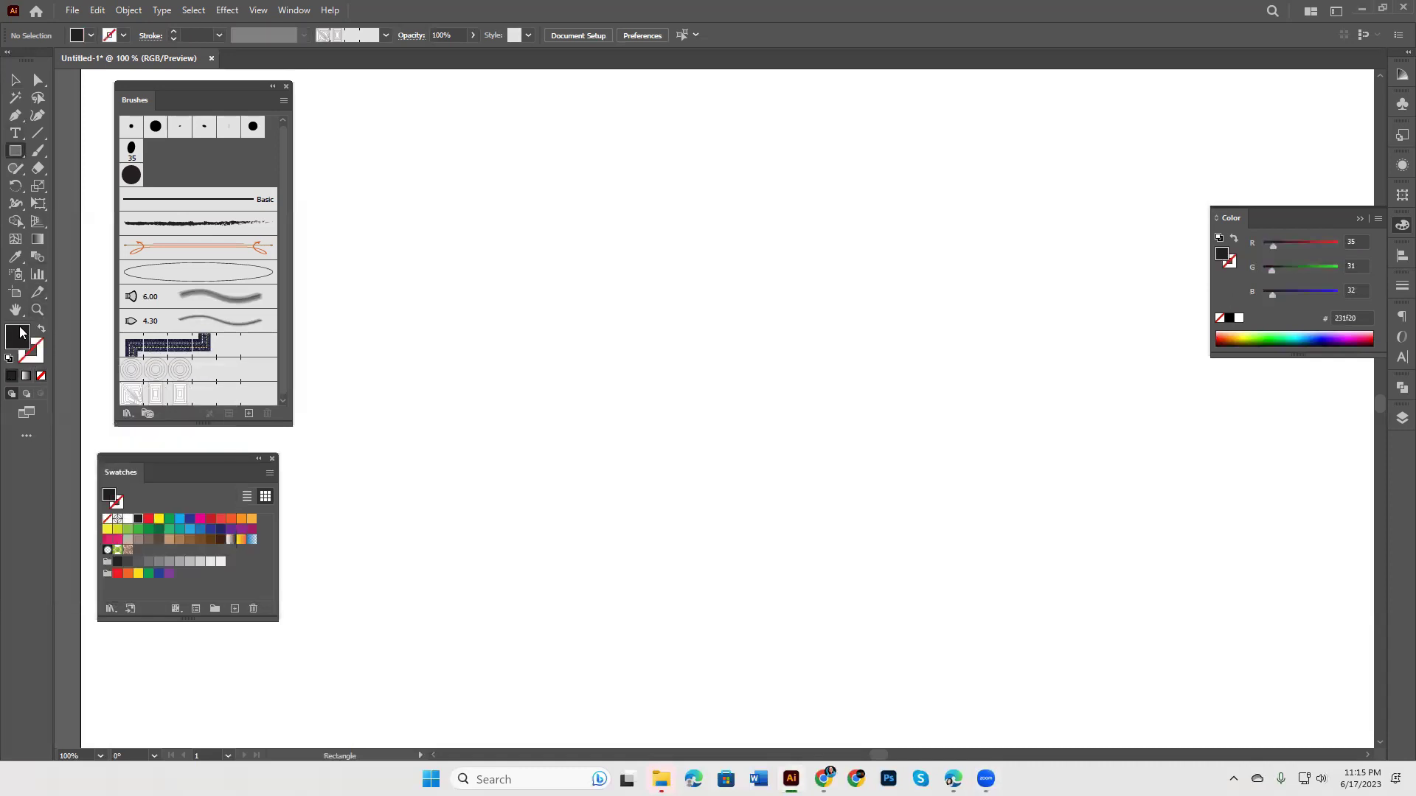
mouse_move(436, 201)
left_mouse_down()
mouse_move(789, 227)
mouse_move(774, 223)
left_mouse_up()
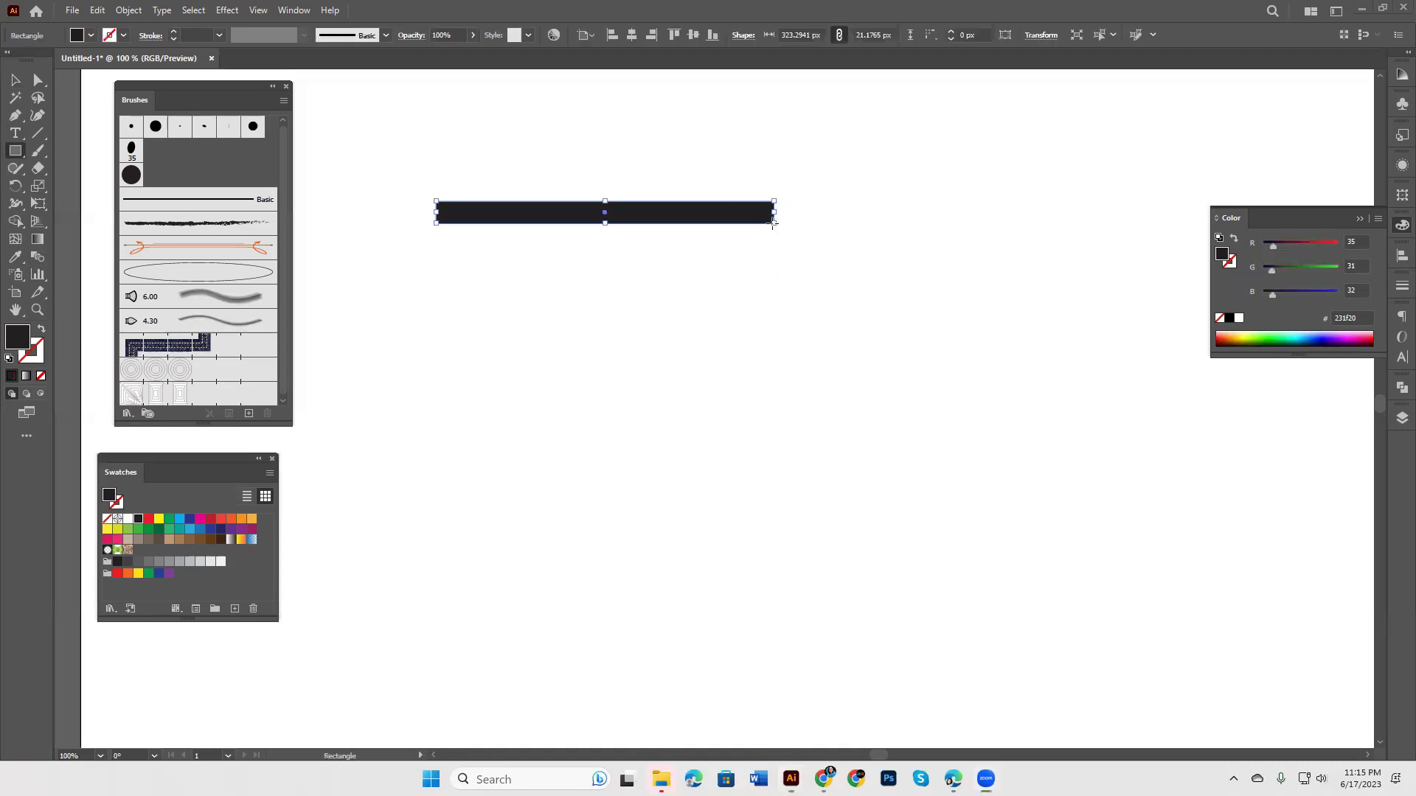
Step: Draw a tall ellipse beside the bar and reshape it into a pointed teardrop
left_click_drag(19, 151, 70, 188)
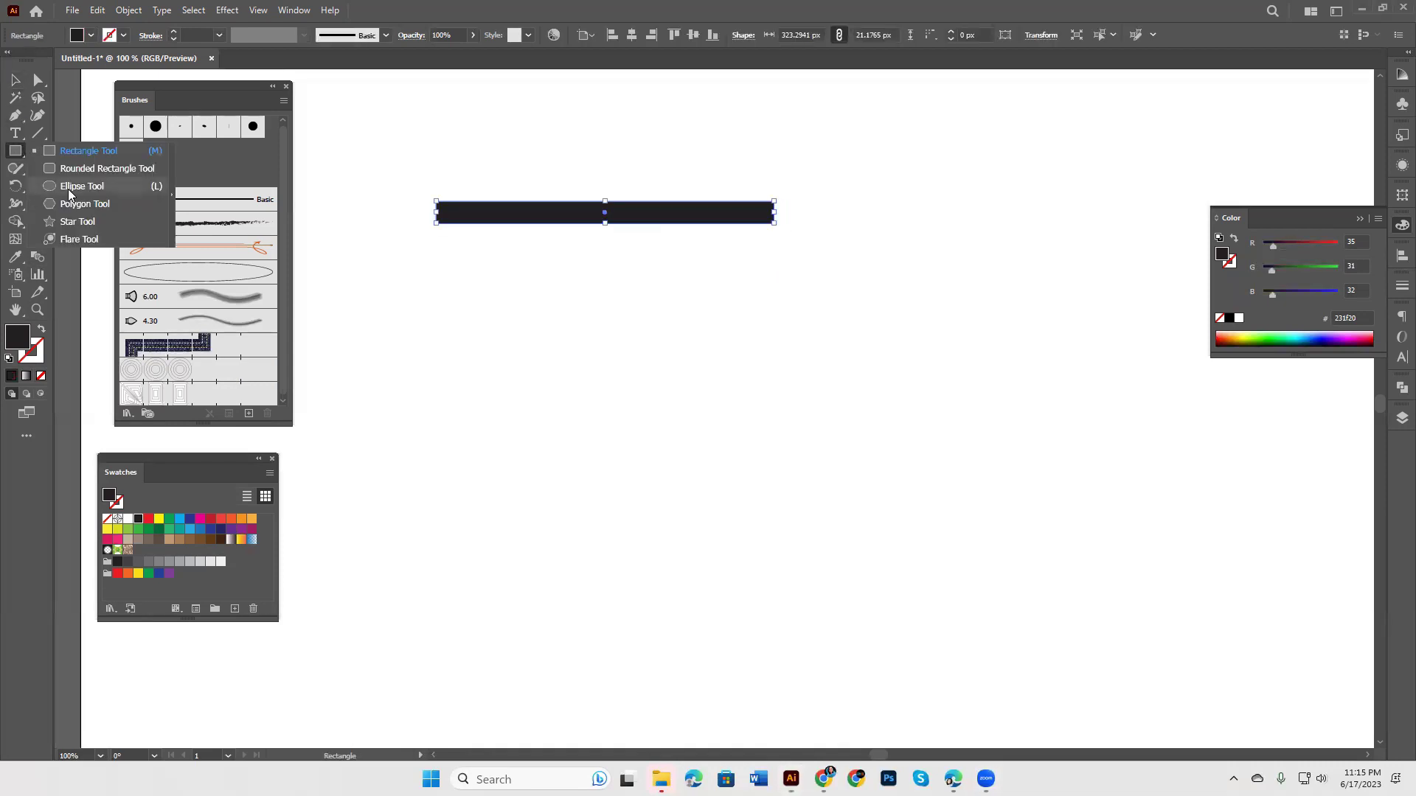
left_click_drag(939, 158, 1007, 286)
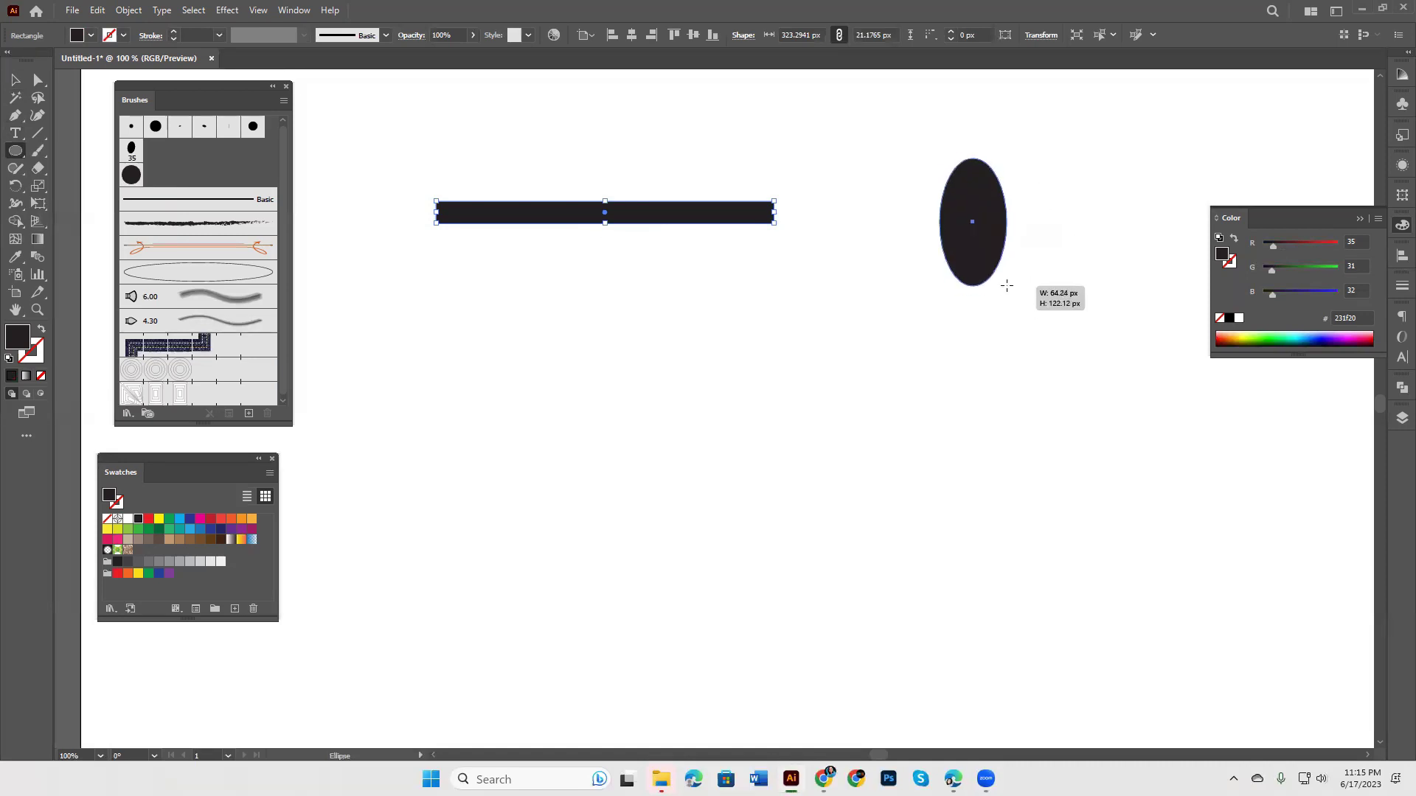
left_click(39, 79)
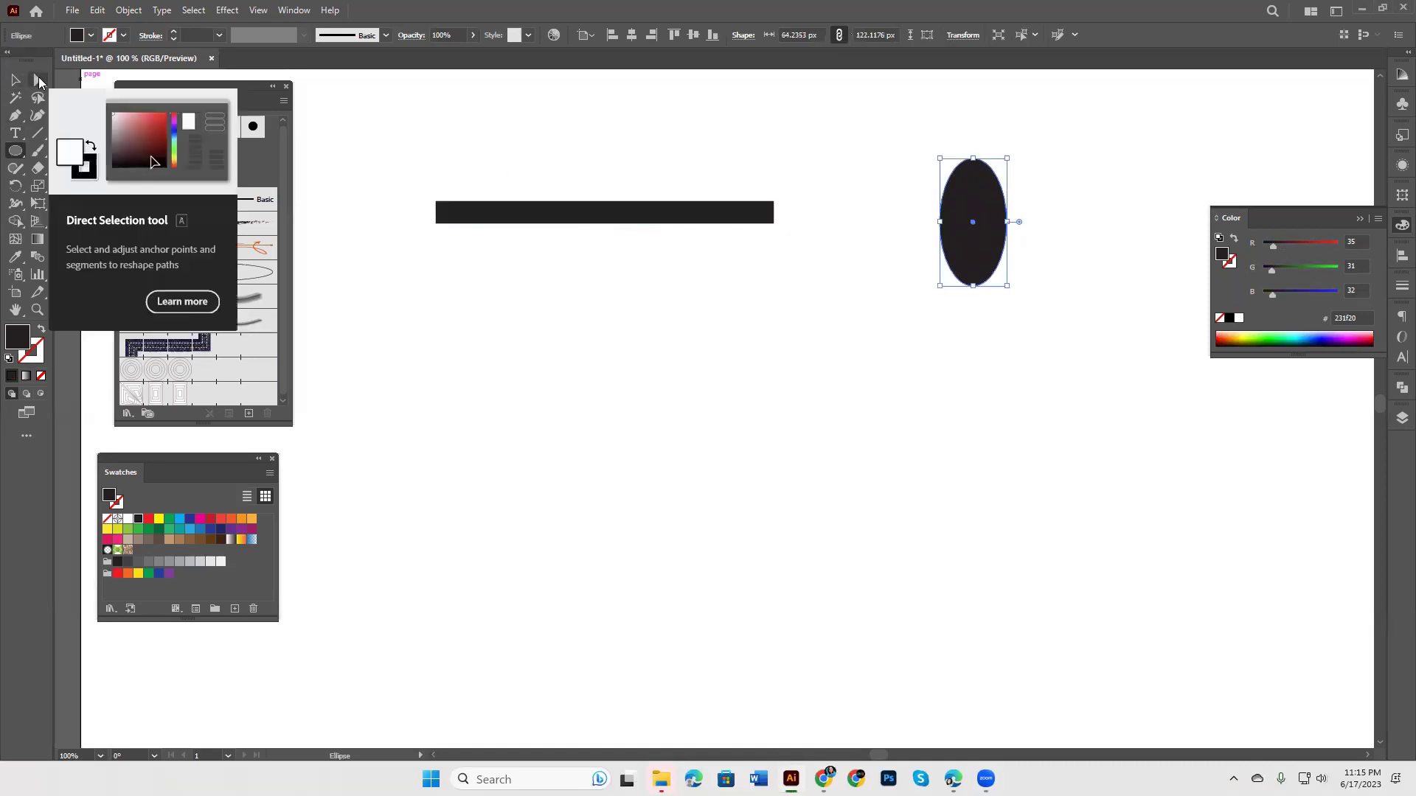
left_click(950, 227)
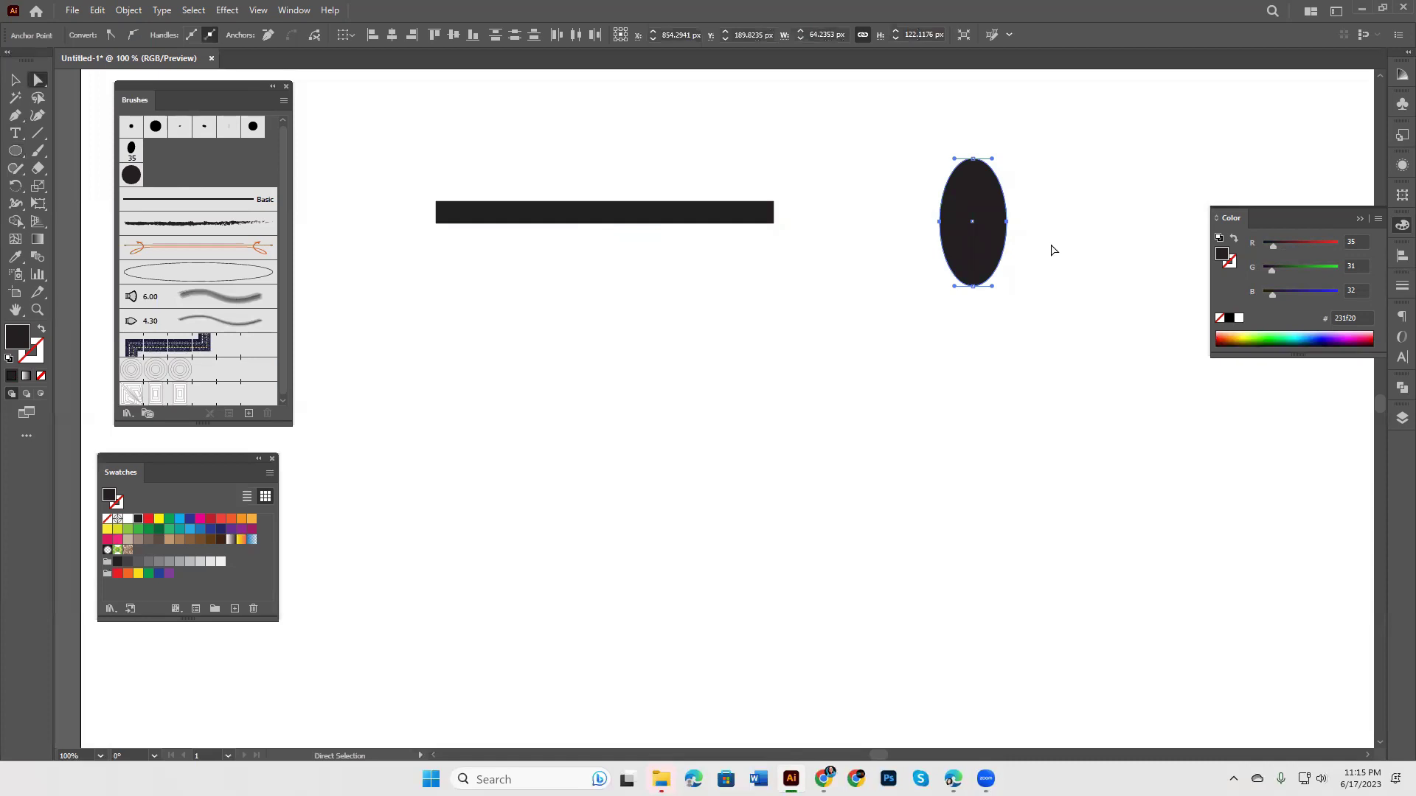
key("Down")
key("Down")
key("Down")
key("Down")
key("Down")
key("Down")
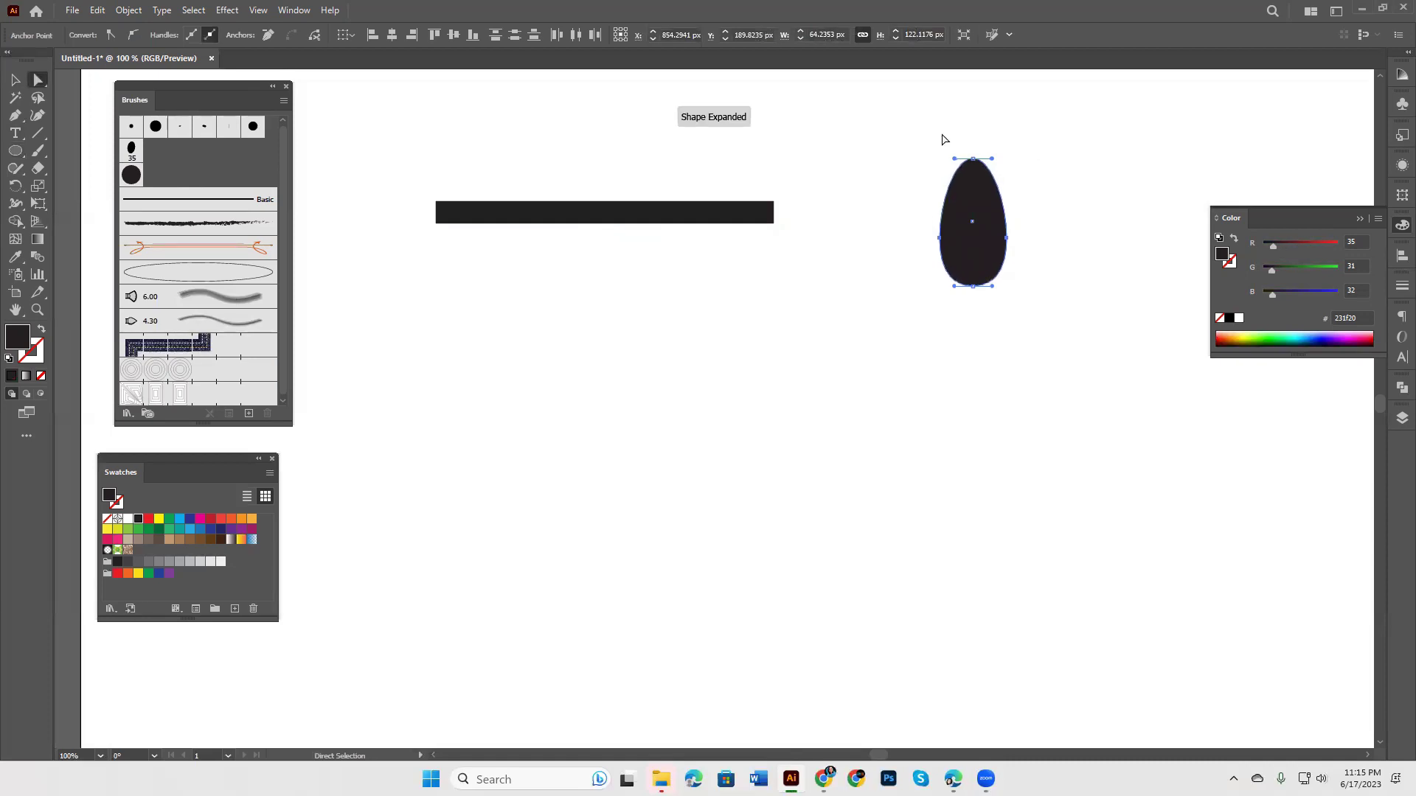
key("Down")
key("Down")
key("Down")
left_click_drag(941, 140, 1032, 196)
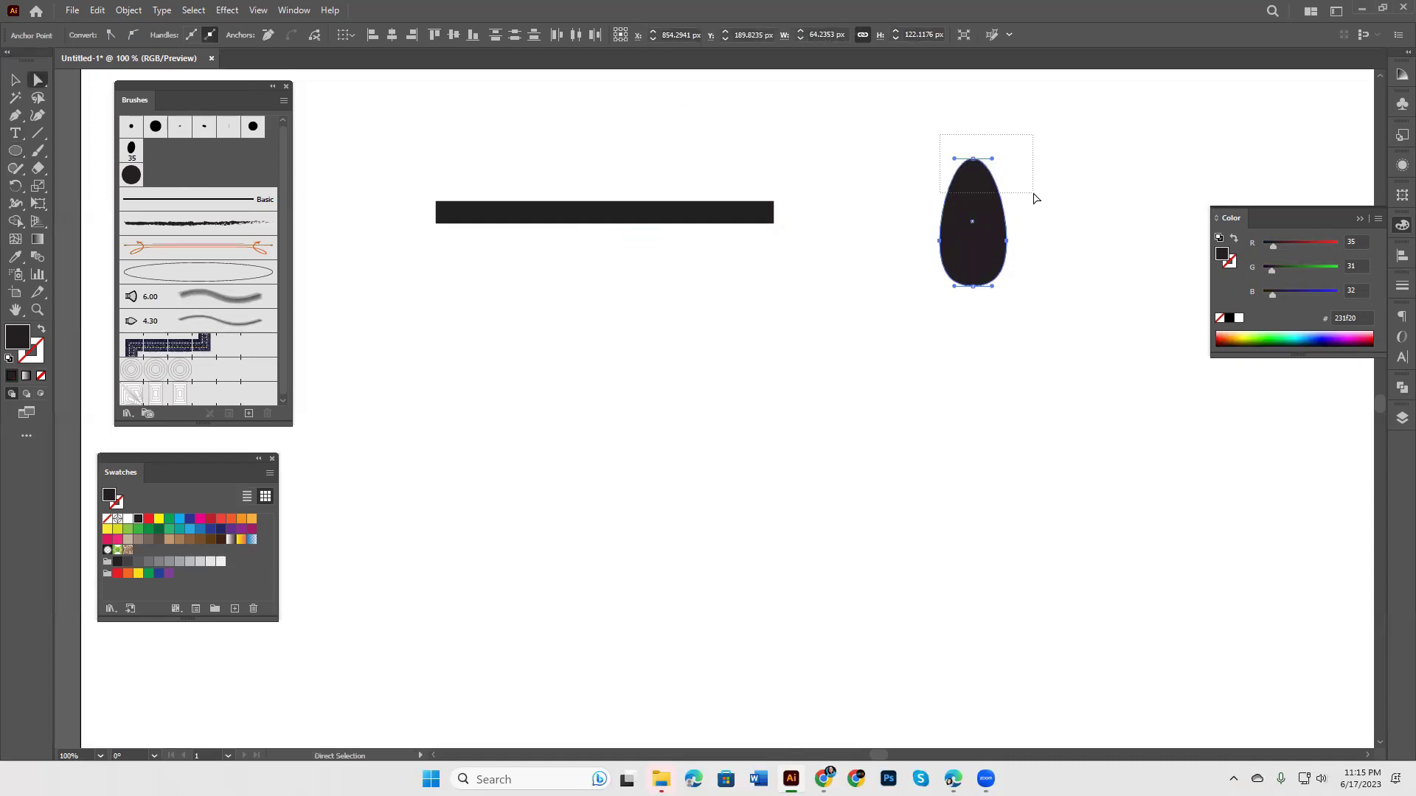
right_click(16, 116)
left_click(73, 169)
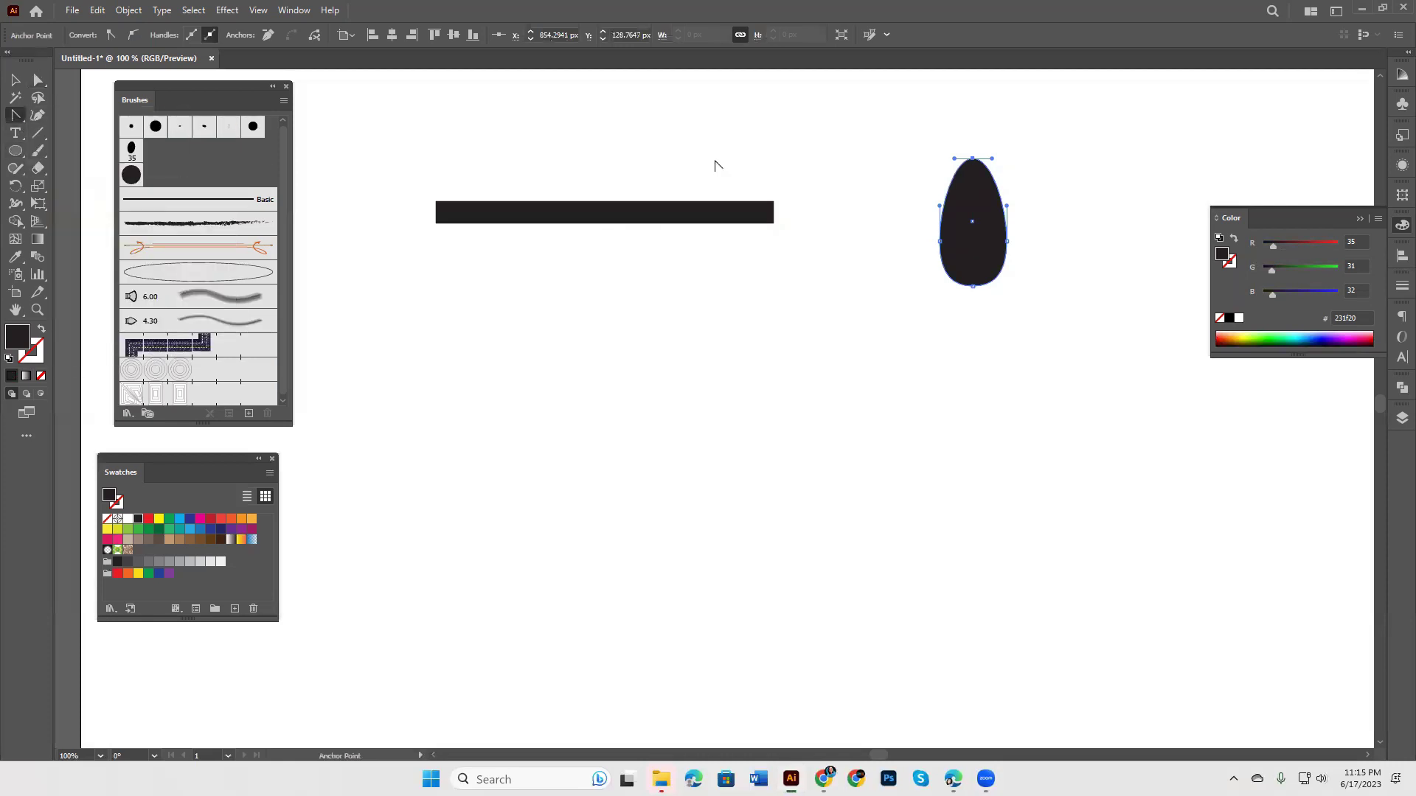
left_click(972, 159)
Step: Shrink the teardrop to about half size, tilt it, and place it on the bar's left end
left_click(16, 80)
left_click_drag(1011, 221, 905, 230)
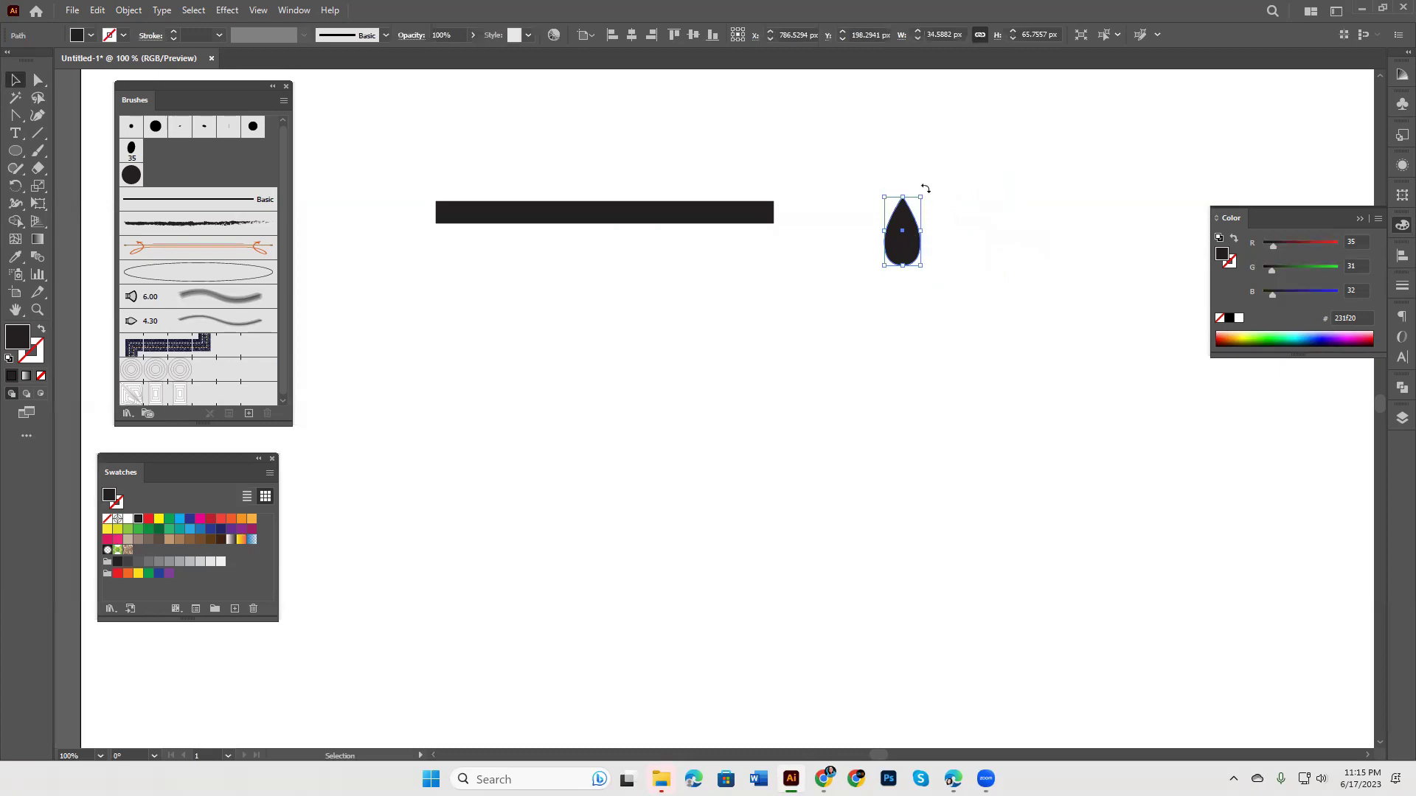
left_click_drag(926, 188, 996, 207)
mouse_move(899, 249)
left_mouse_down()
mouse_move(492, 184)
mouse_move(487, 205)
left_mouse_up()
Step: Add horizontally mirrored leaf copies below the bar and drag the vine into the Brushes panel
right_click(486, 205)
mouse_move(535, 544)
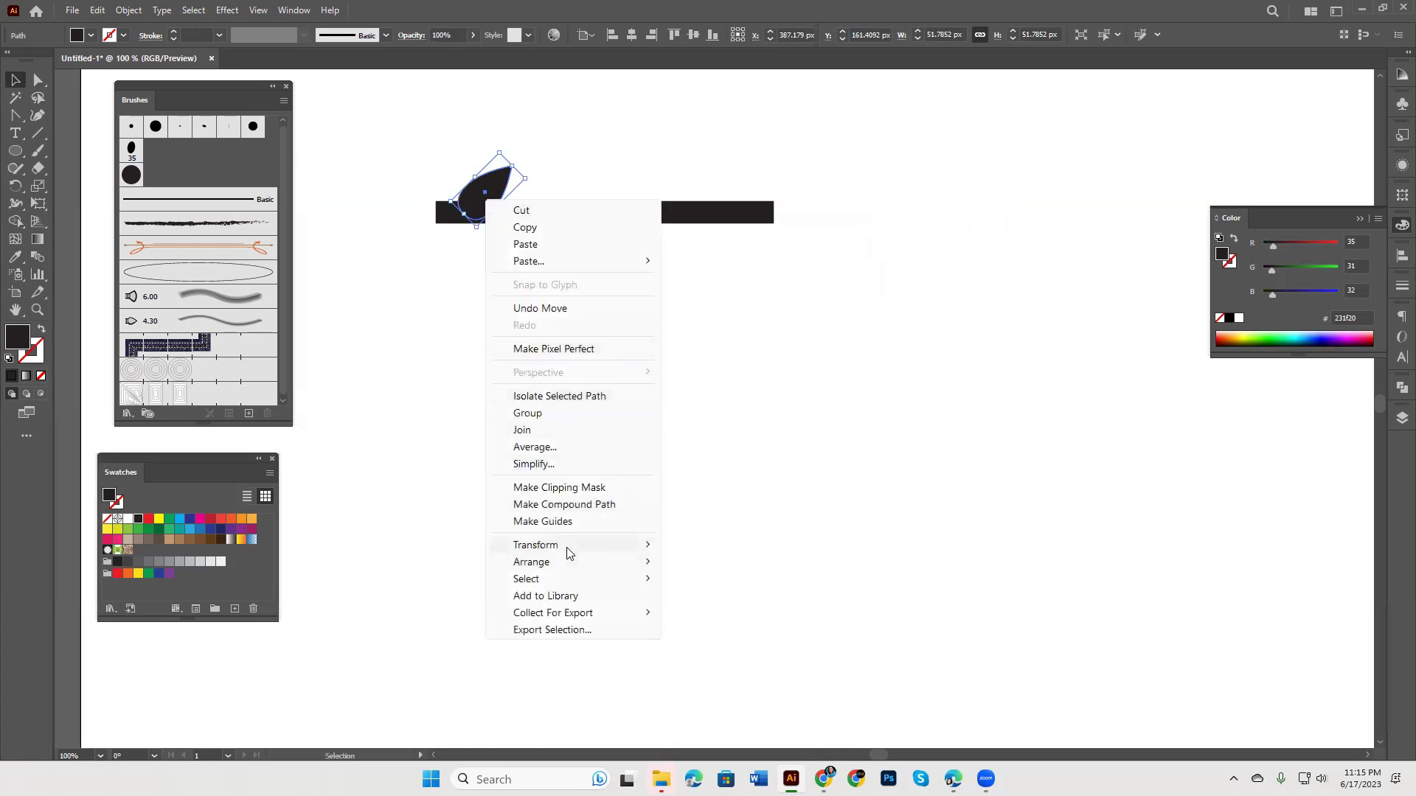
left_click(702, 602)
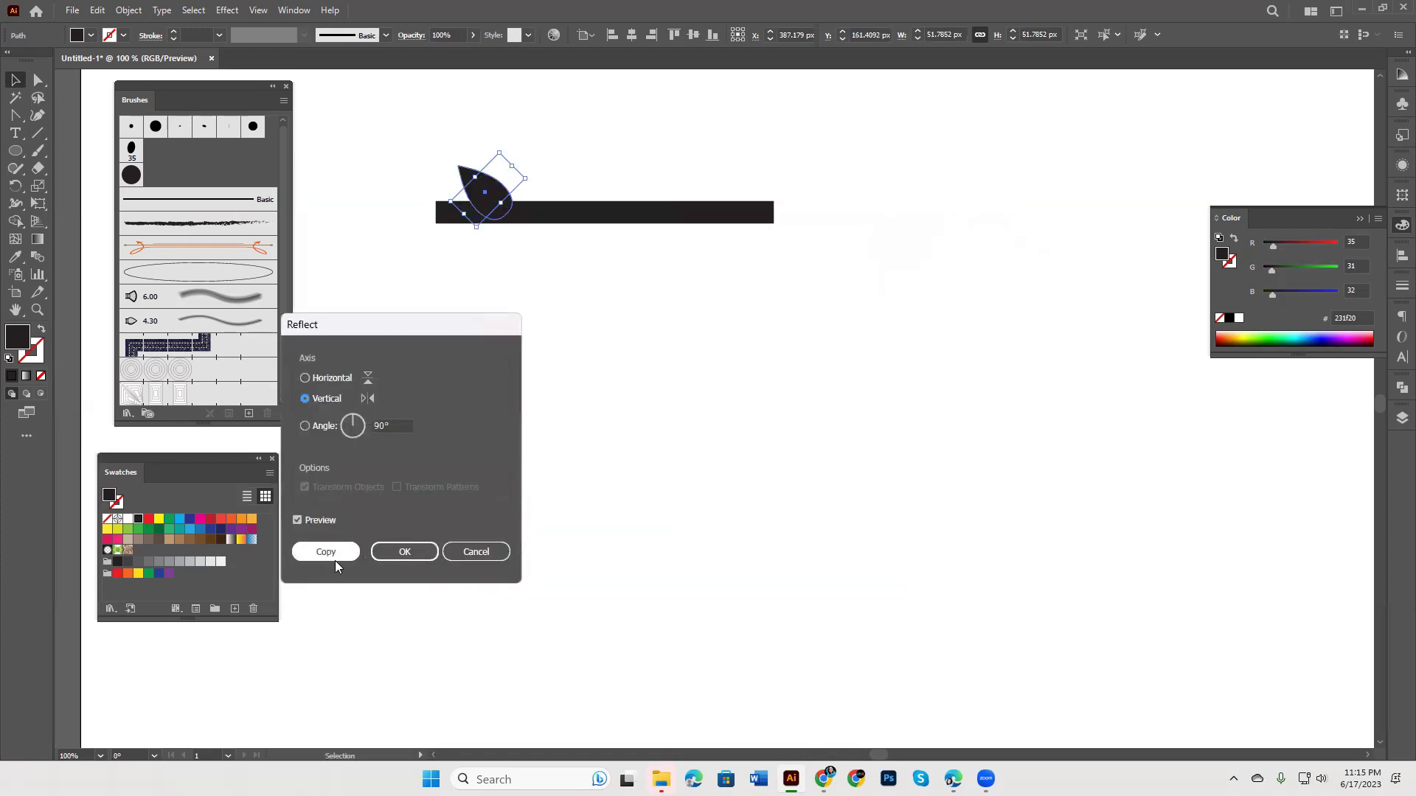
left_click(333, 379)
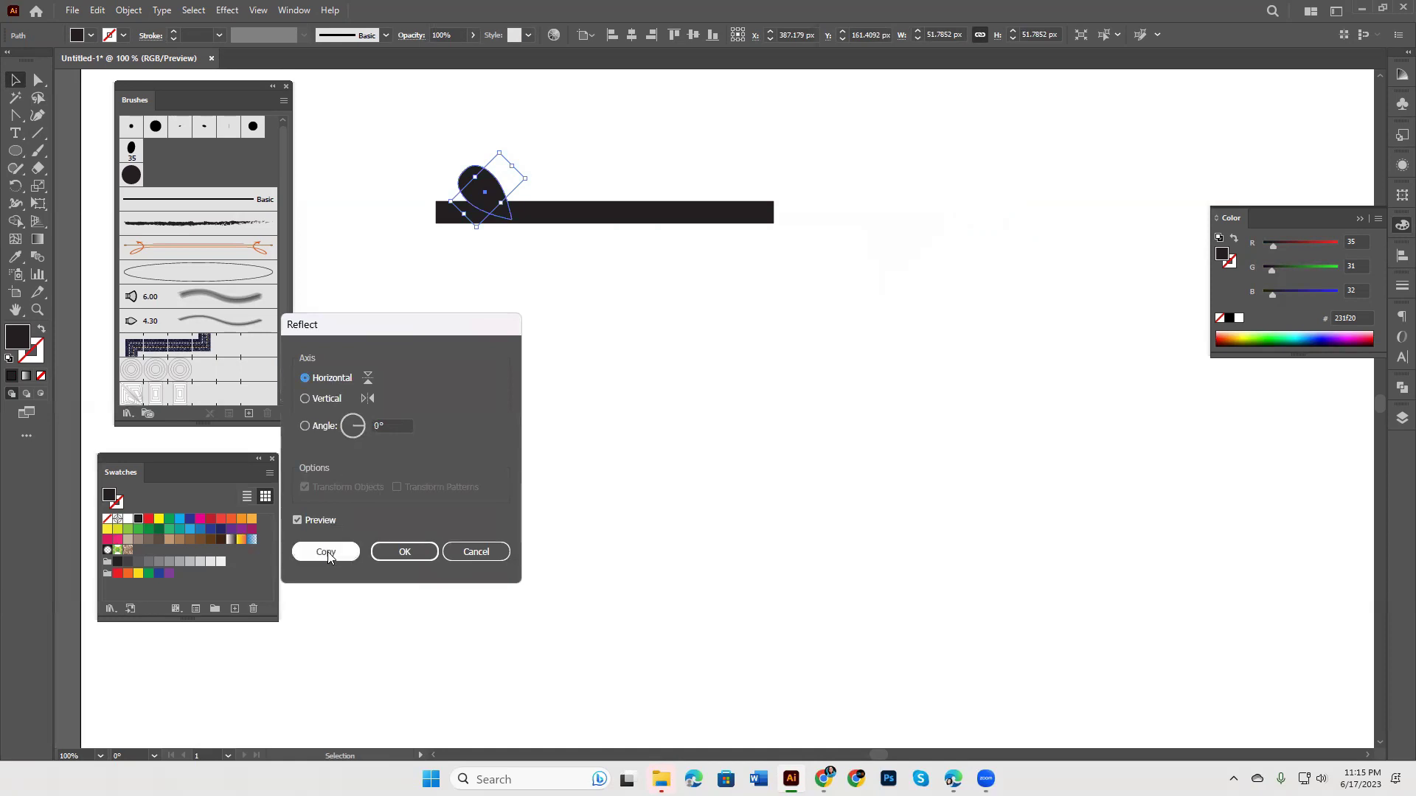
key("Return")
mouse_move(499, 218)
left_mouse_down()
mouse_move(525, 252)
mouse_move(688, 252)
left_mouse_up()
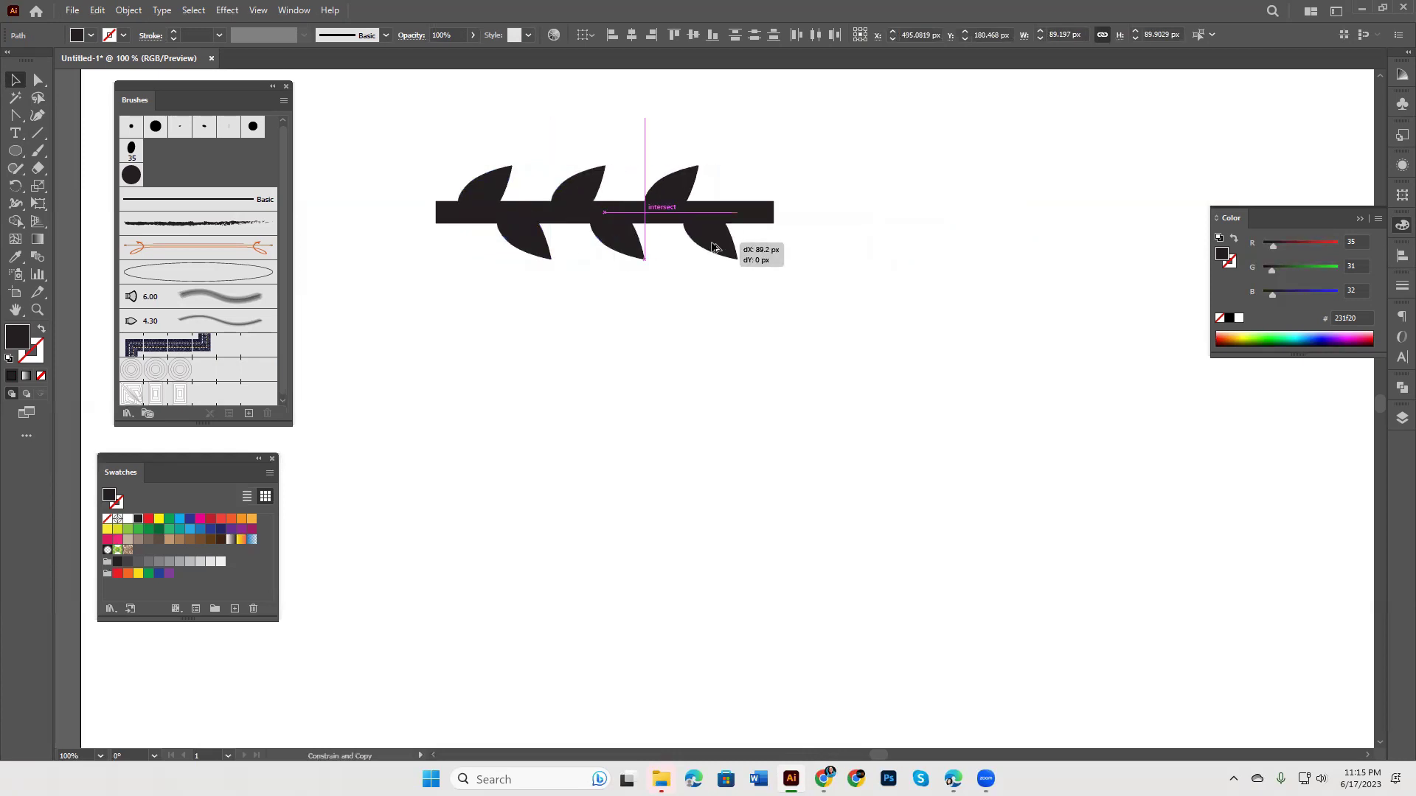
left_click_drag(401, 127, 854, 308)
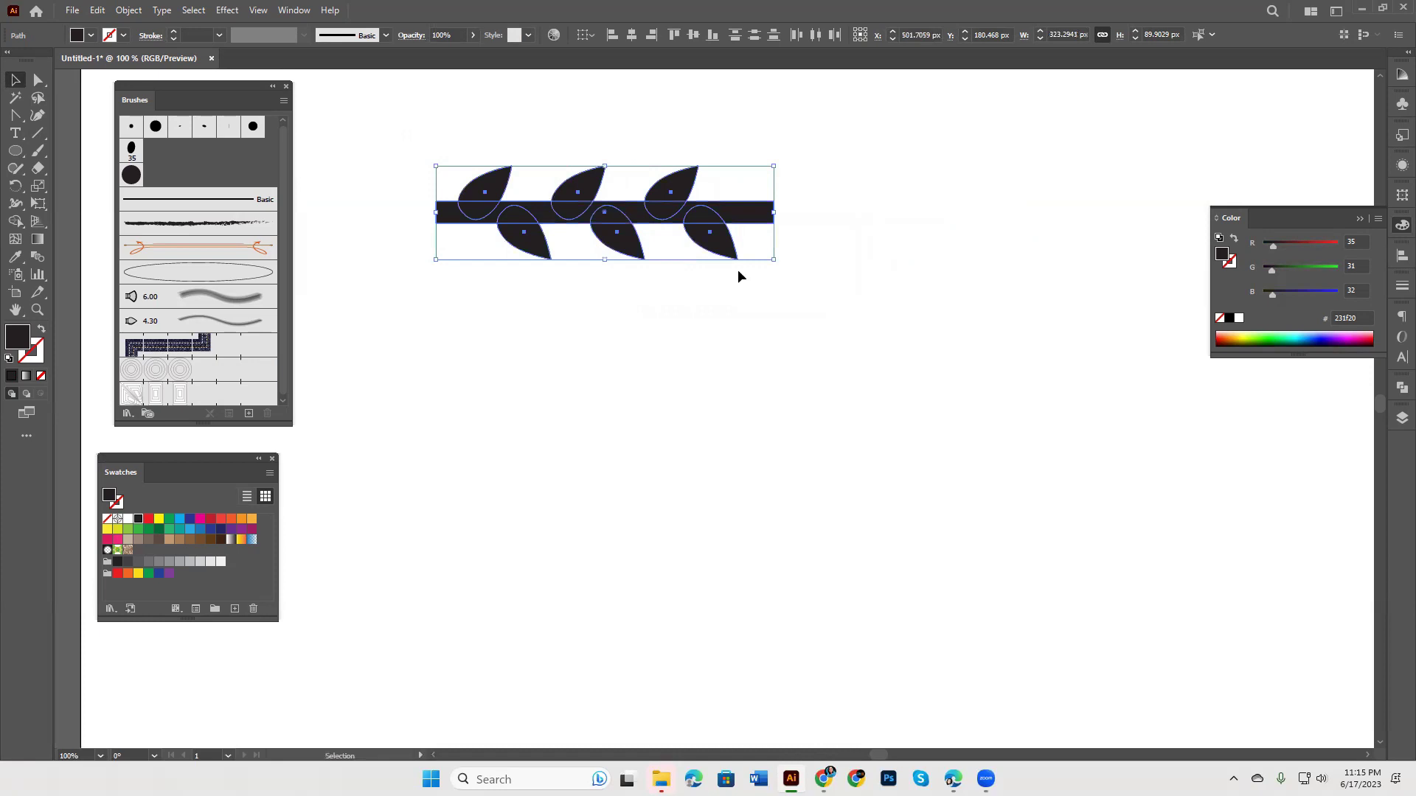
left_click_drag(545, 238, 236, 238)
Step: Save the vine as Pattern Brush 3 and delete the original artwork
left_click(1082, 205)
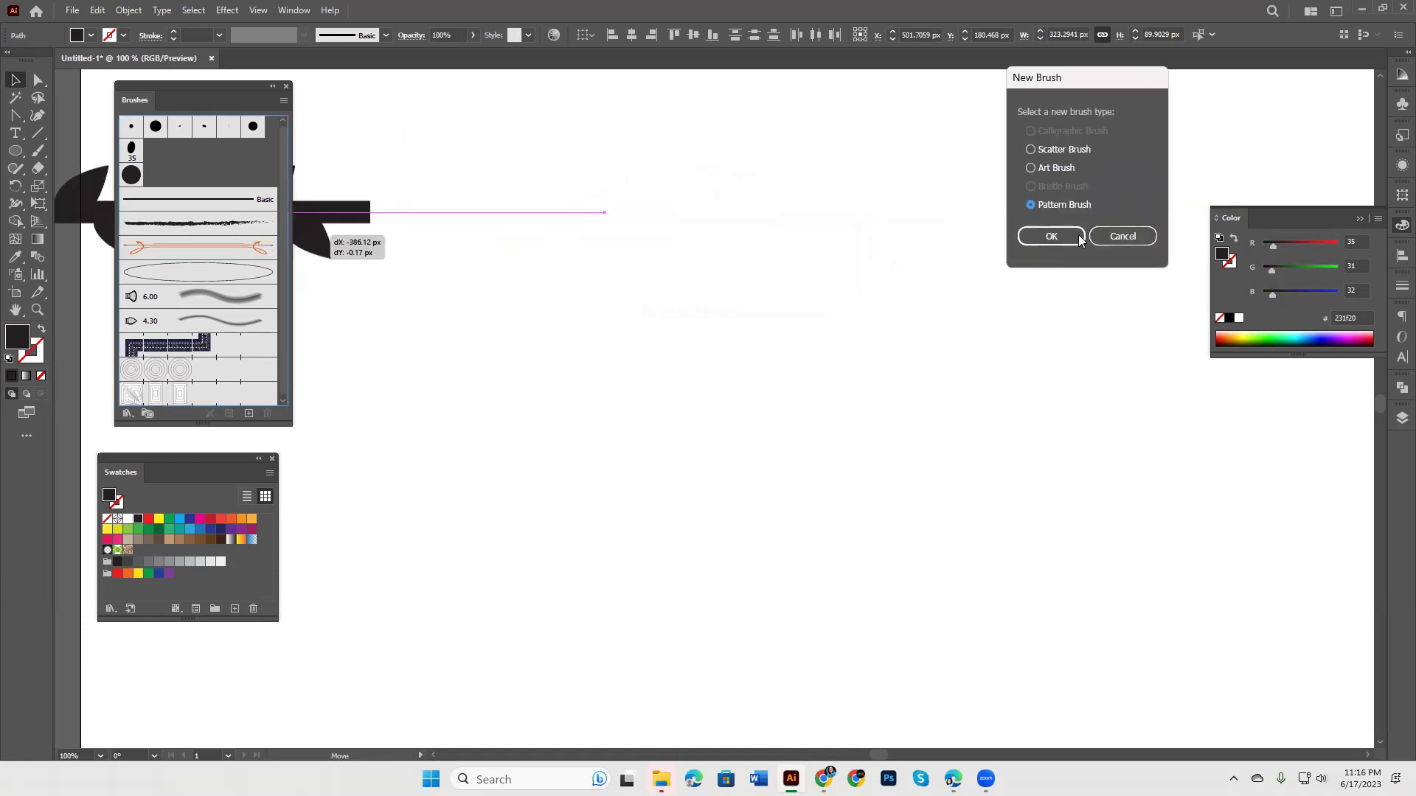
left_click(1051, 236)
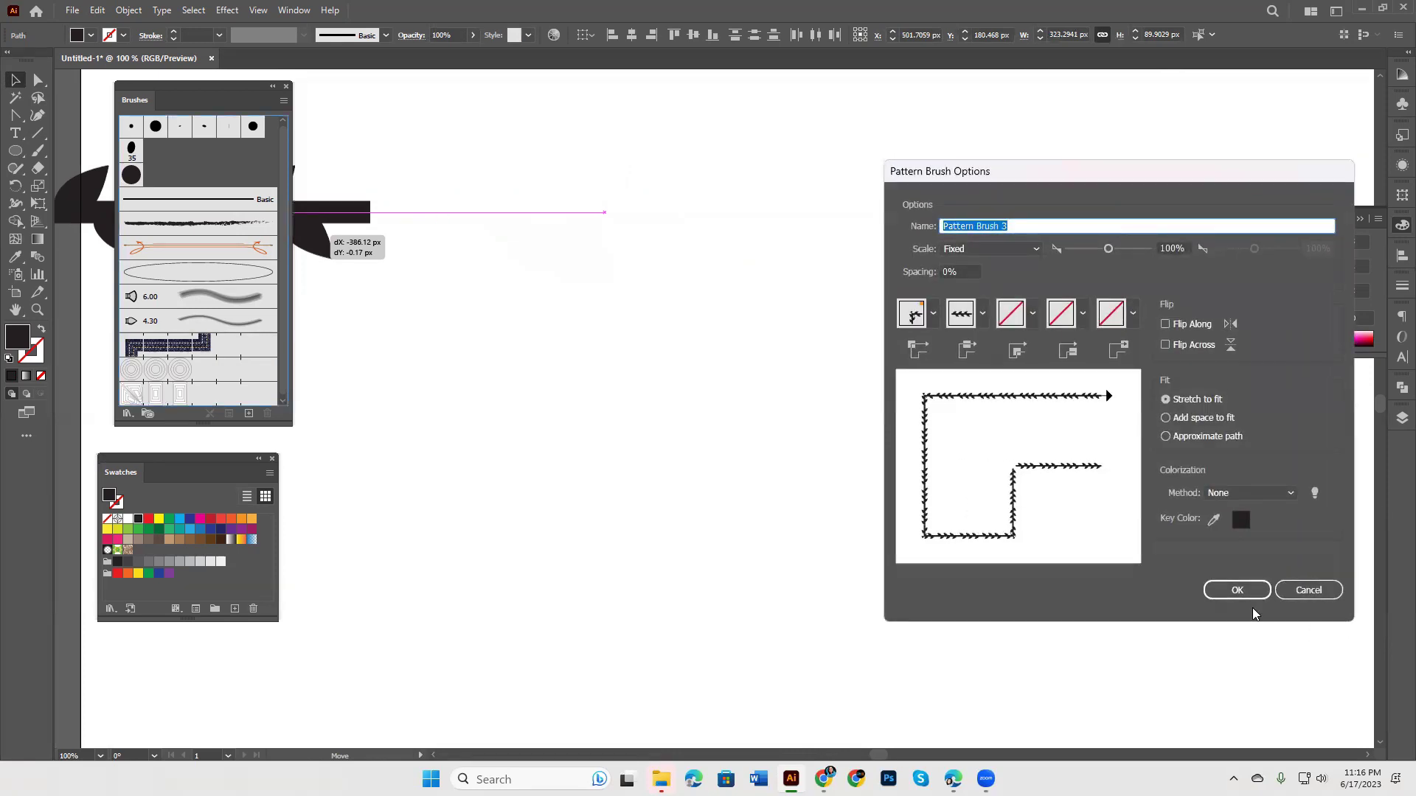
left_click(1246, 595)
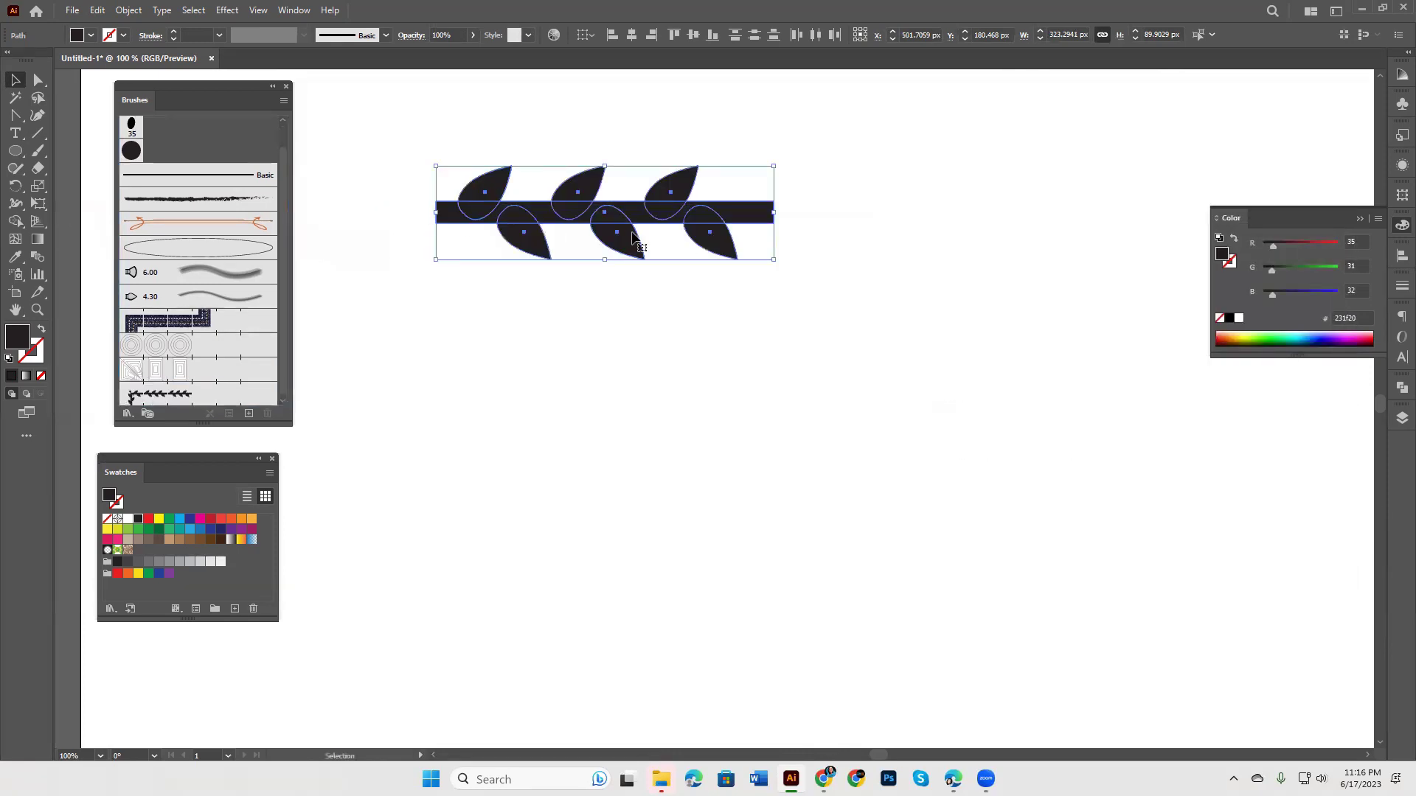
key("Delete")
Step: Paint a long curving vine with Pattern Brush 3 and thin its stroke to 0.5 pt
left_click(38, 152)
left_click(181, 395)
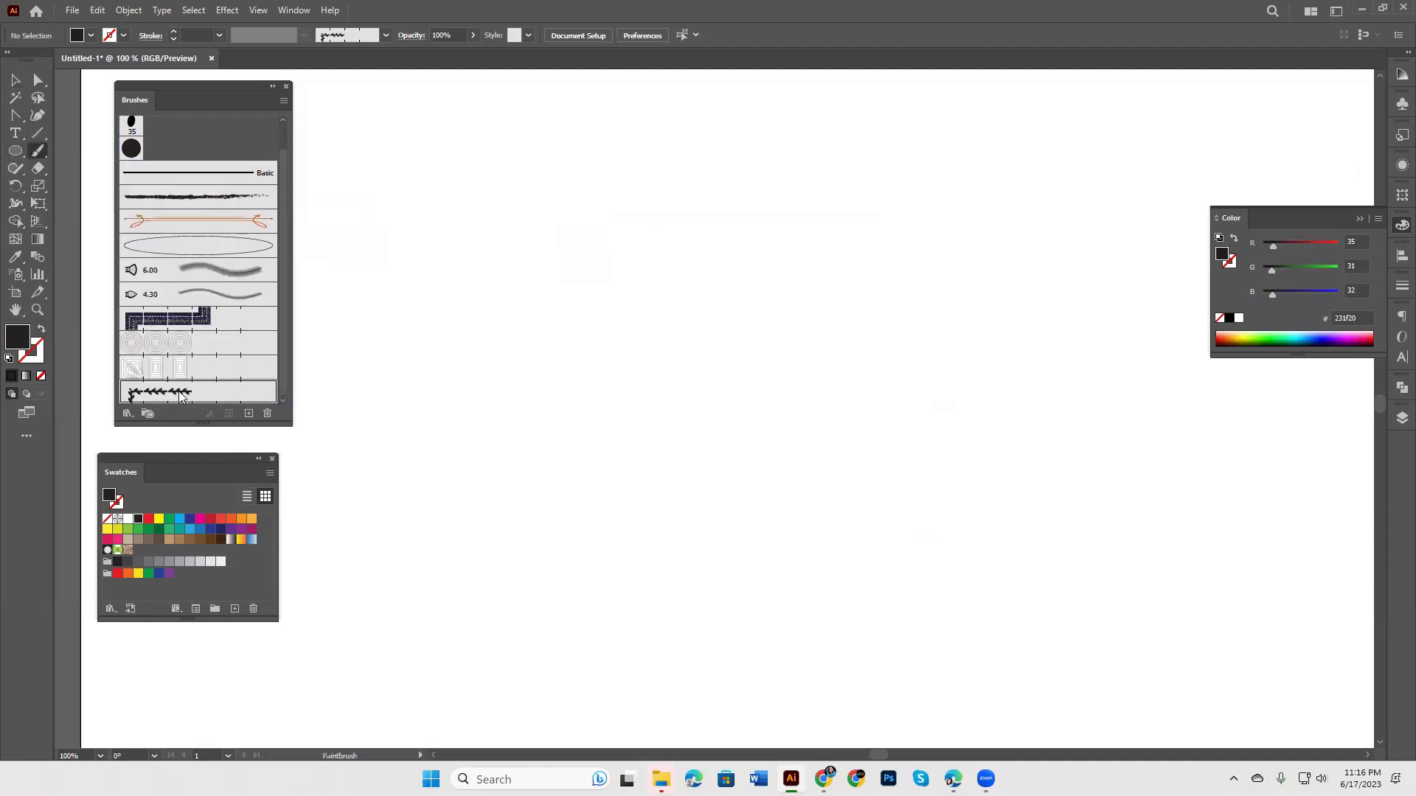
left_click_drag(1141, 122, 481, 365)
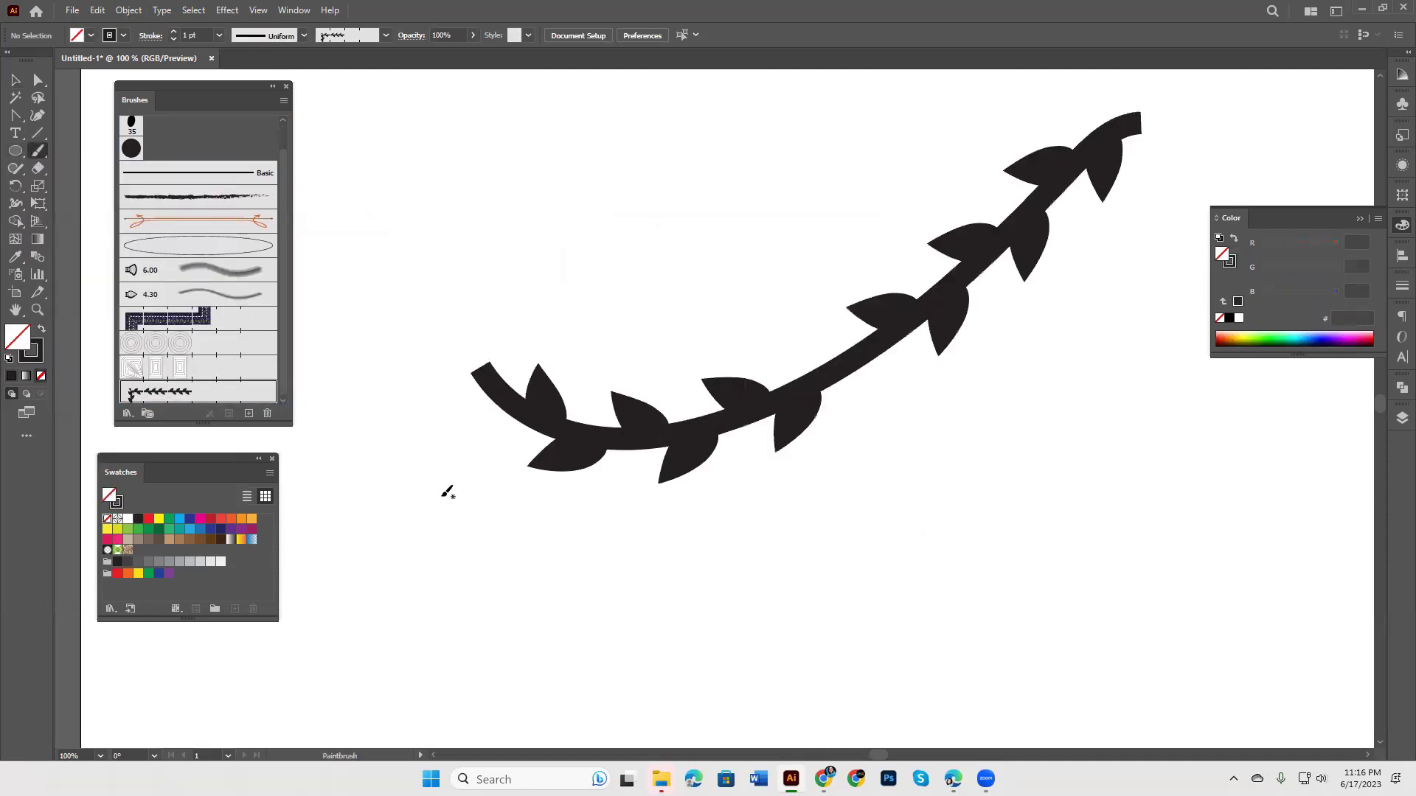
key("v")
left_click_drag(622, 313, 785, 582)
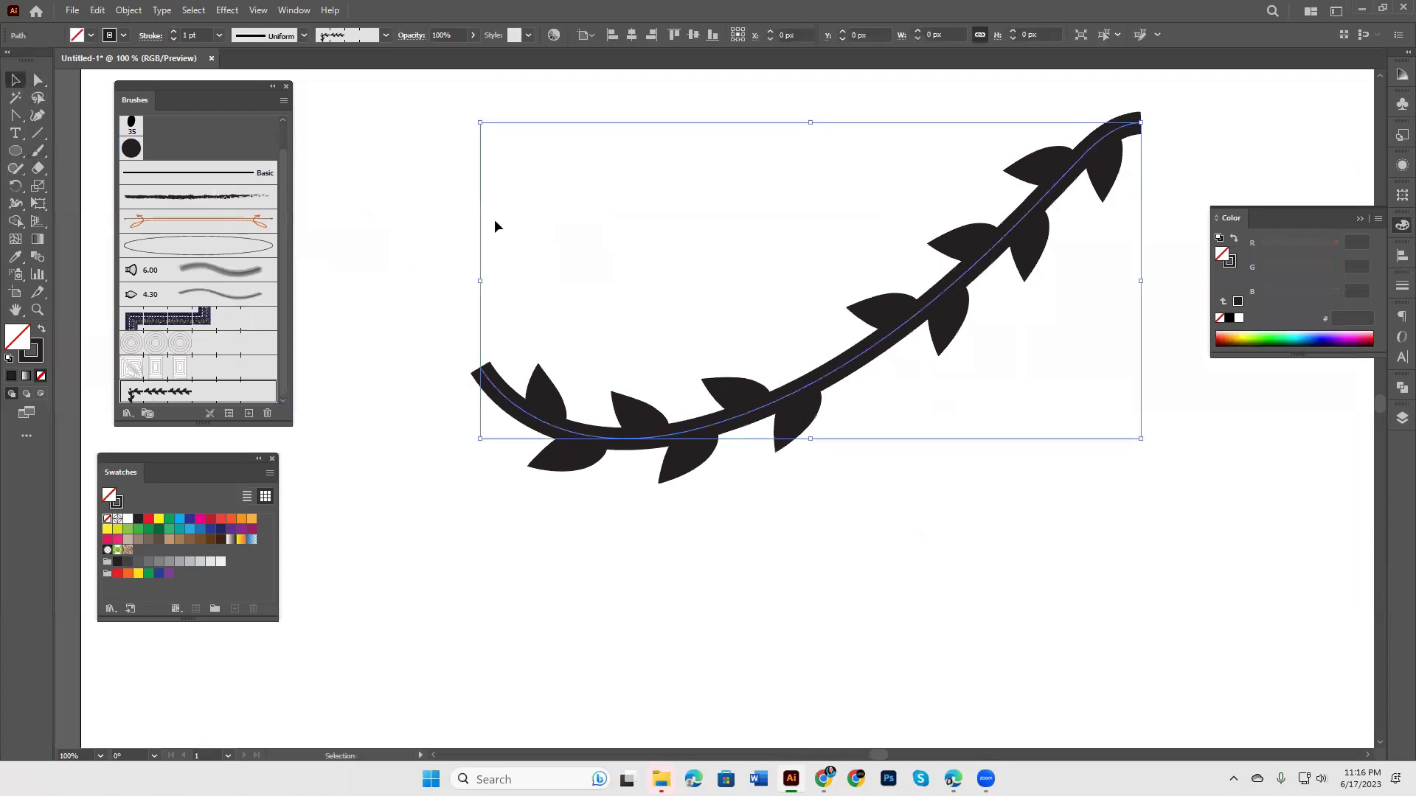
left_click(174, 38)
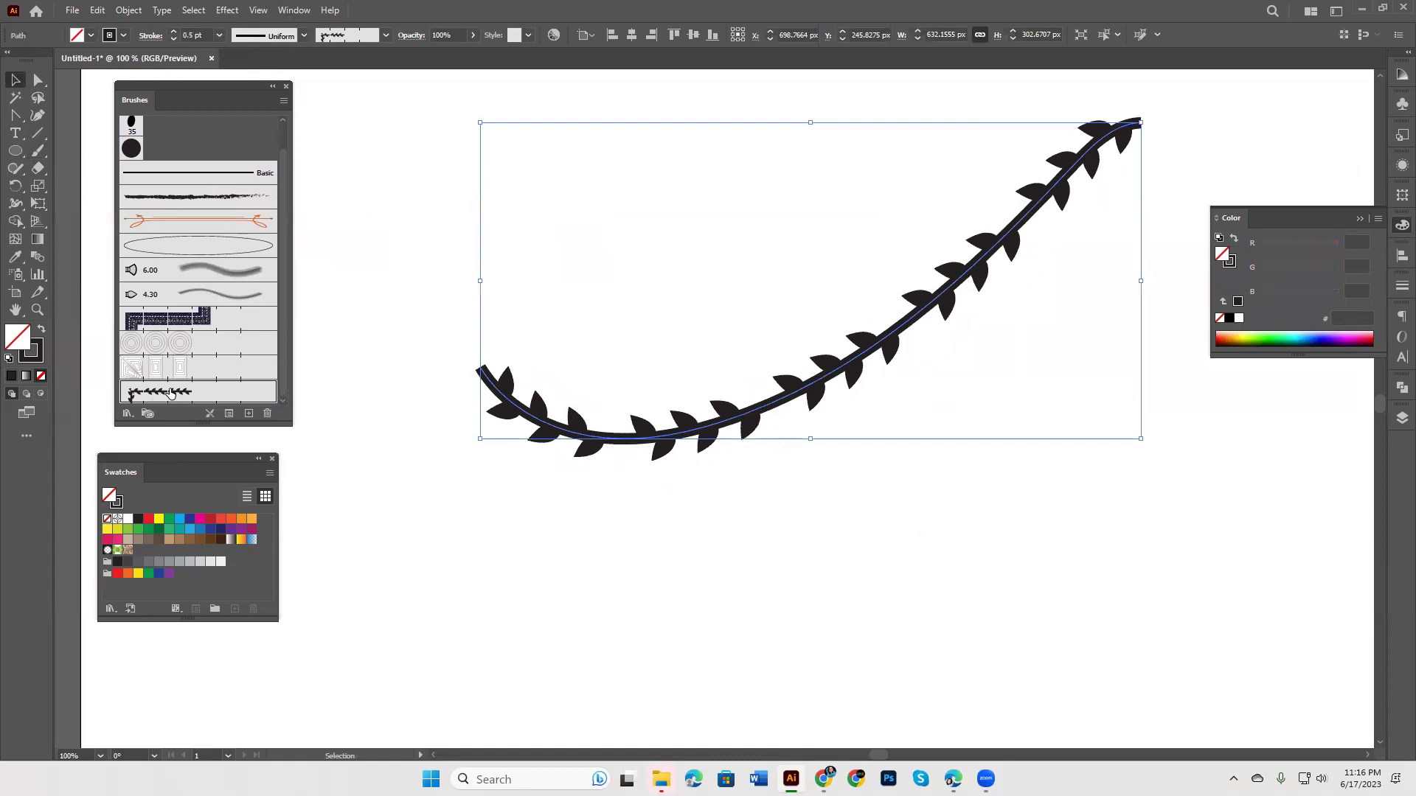
Step: Shrink the leaf brush's scale, keep spacing at 0%, and update the vine stroke
double_click(174, 393)
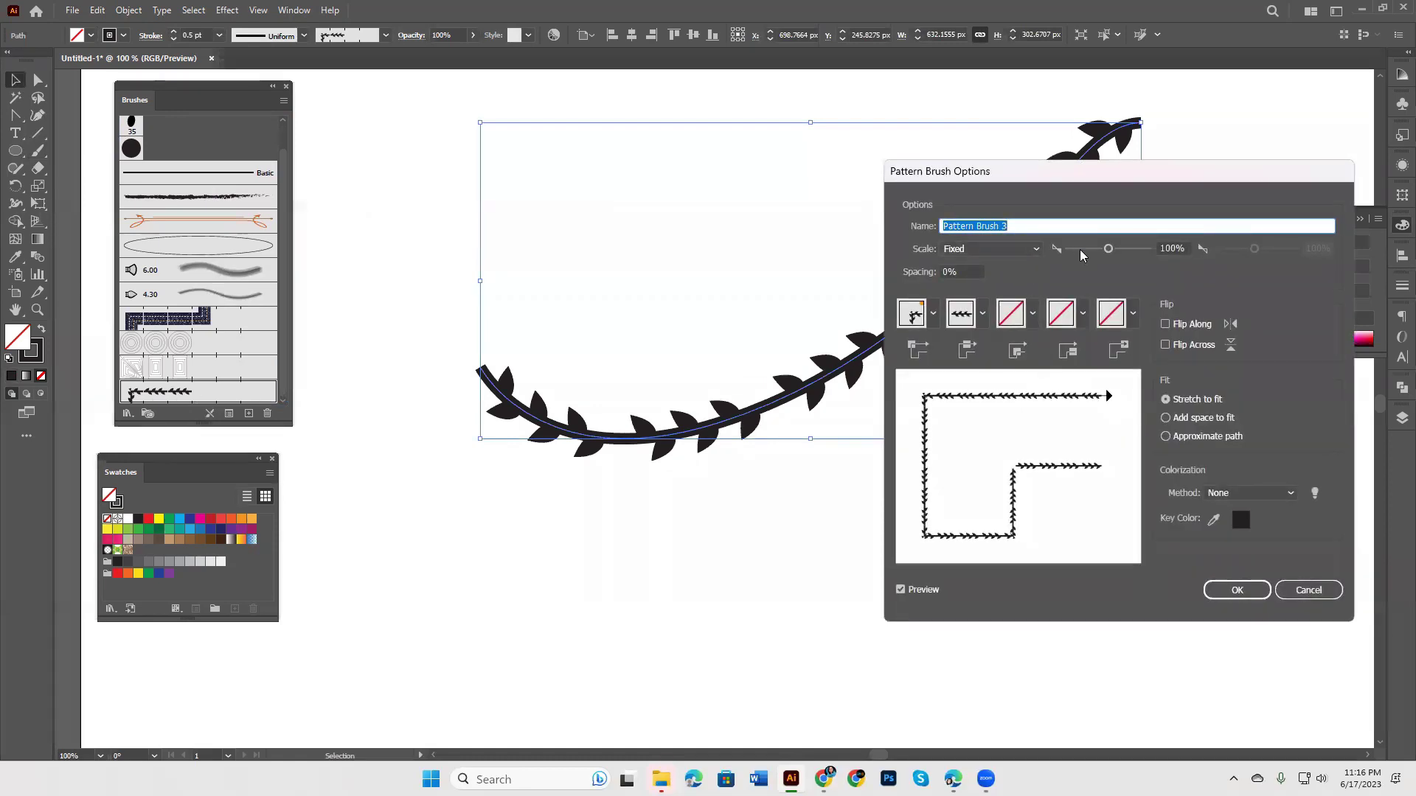
left_click_drag(1107, 248, 1102, 249)
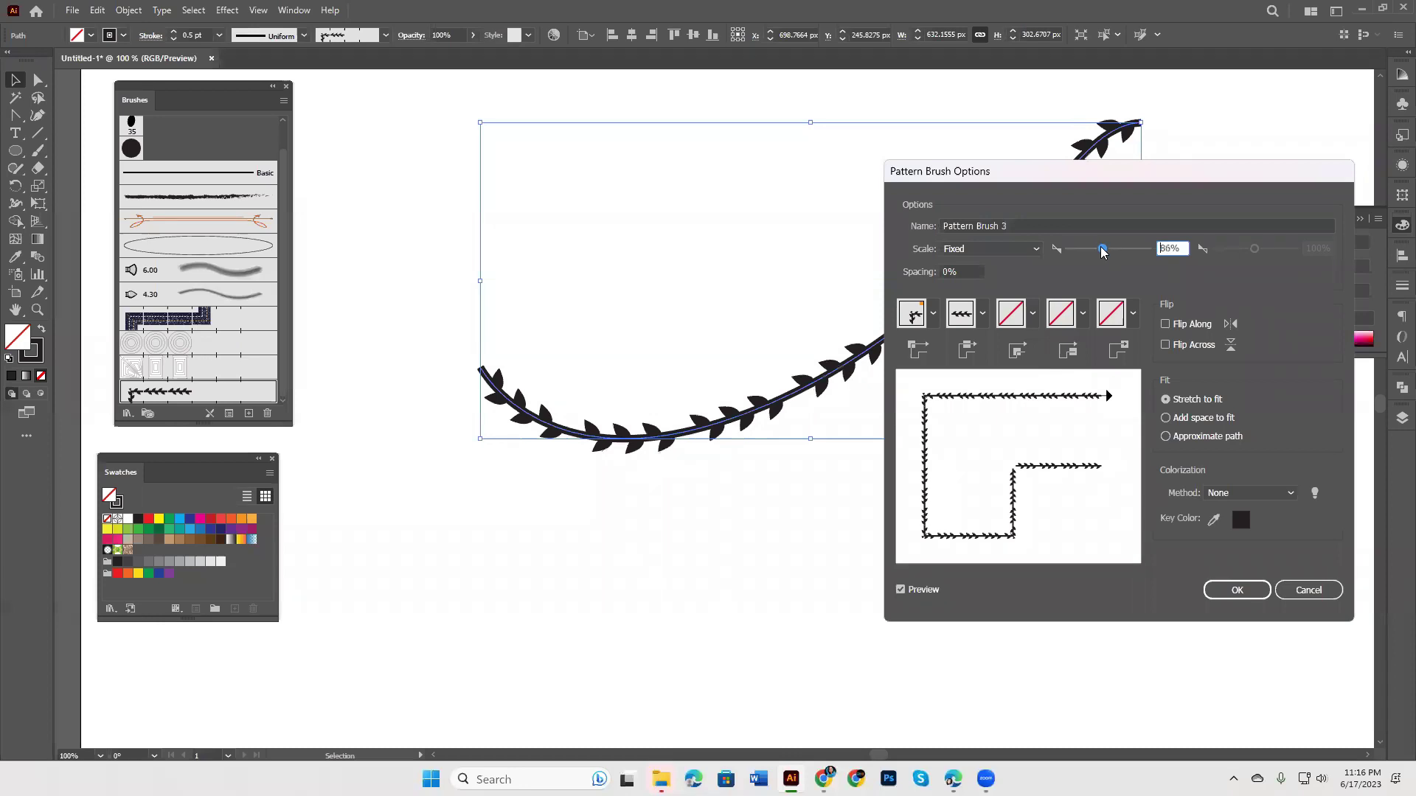
left_click(966, 271)
key("Up")
key("Up")
key("Up")
key("Up")
key("Up")
key("Up")
key("Up")
key("Up")
key("Up")
key("Up")
key("Up")
key("Up")
key("Up")
key("Up")
key("Up")
key("Down")
key("Down")
key("Down")
key("Down")
key("Down")
key("Down")
key("Down")
key("Down")
key("Down")
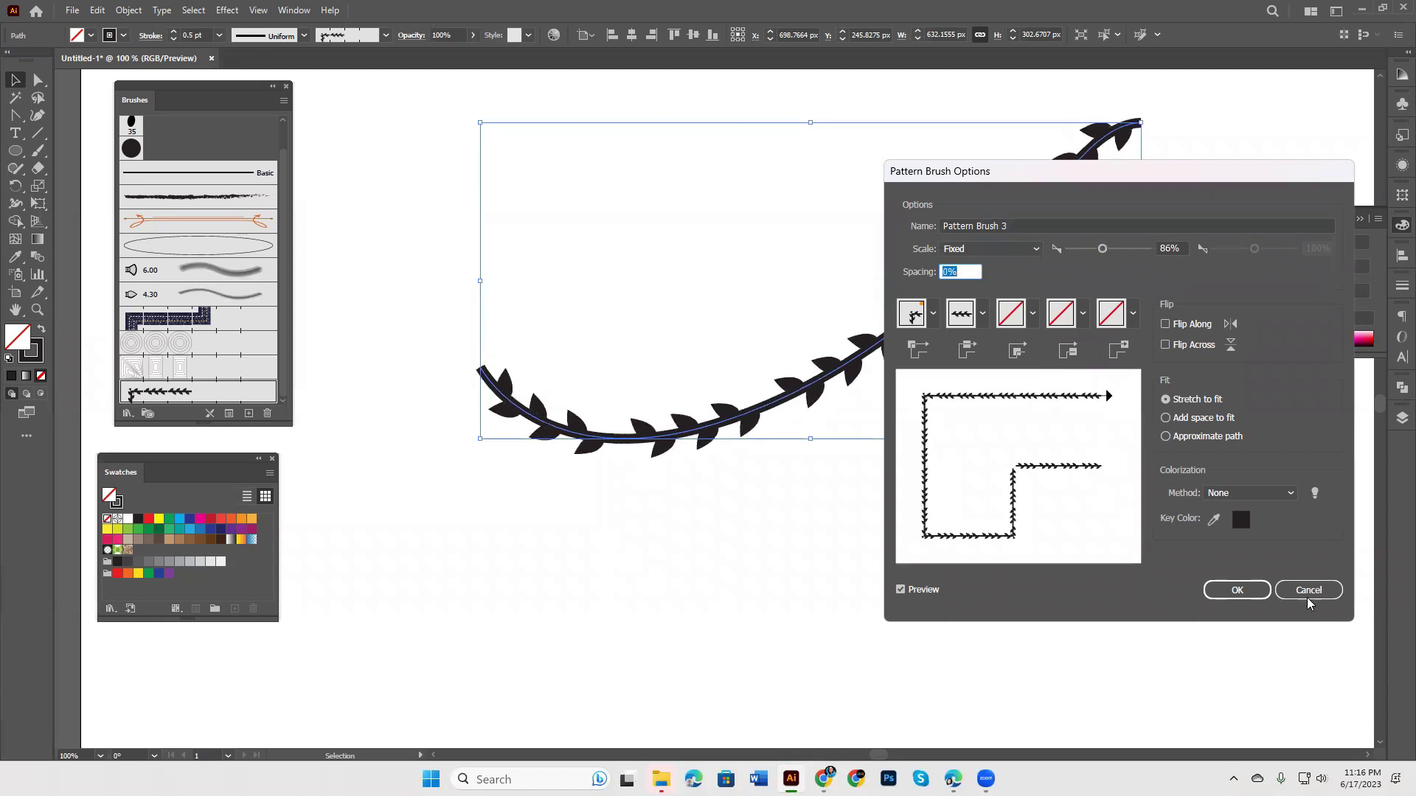
left_click(1250, 590)
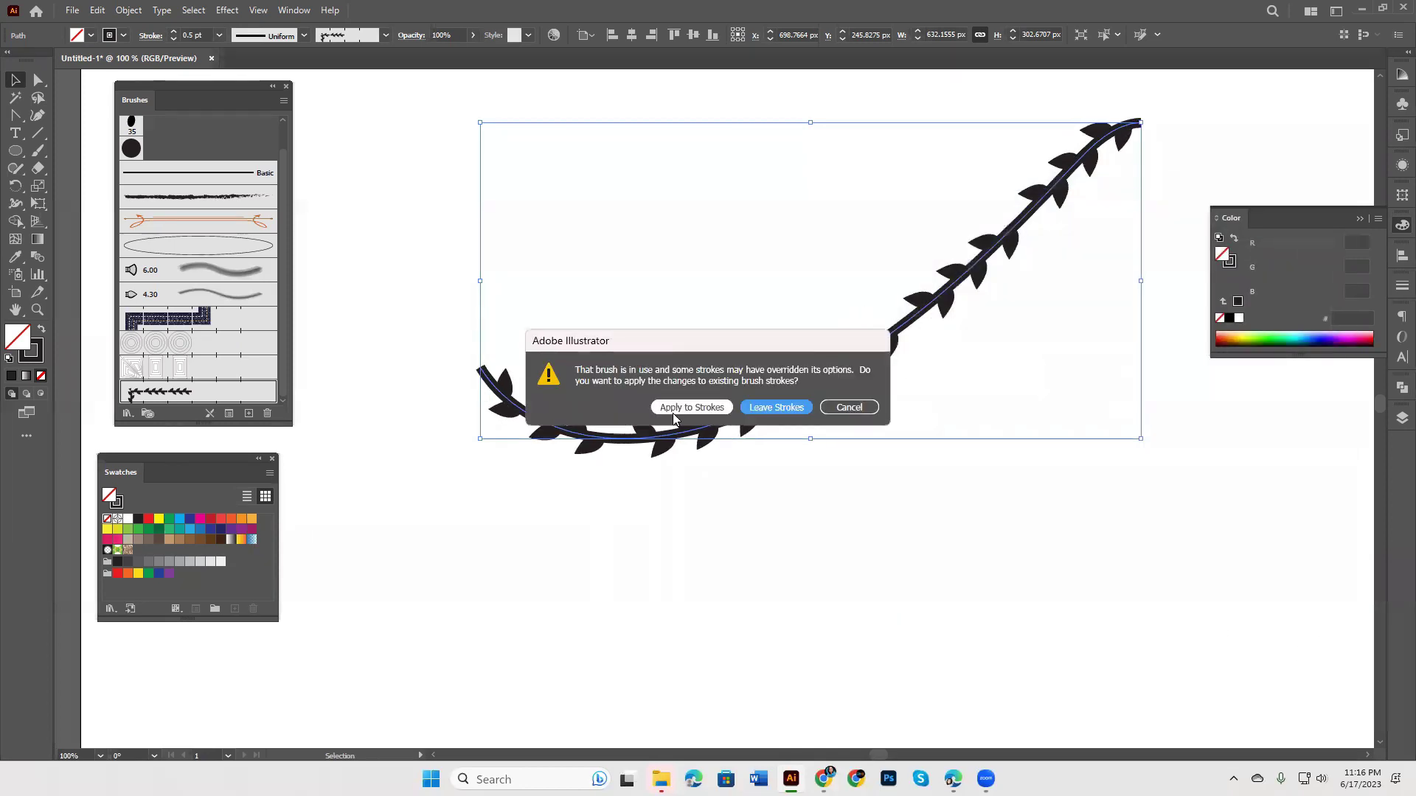
left_click(673, 413)
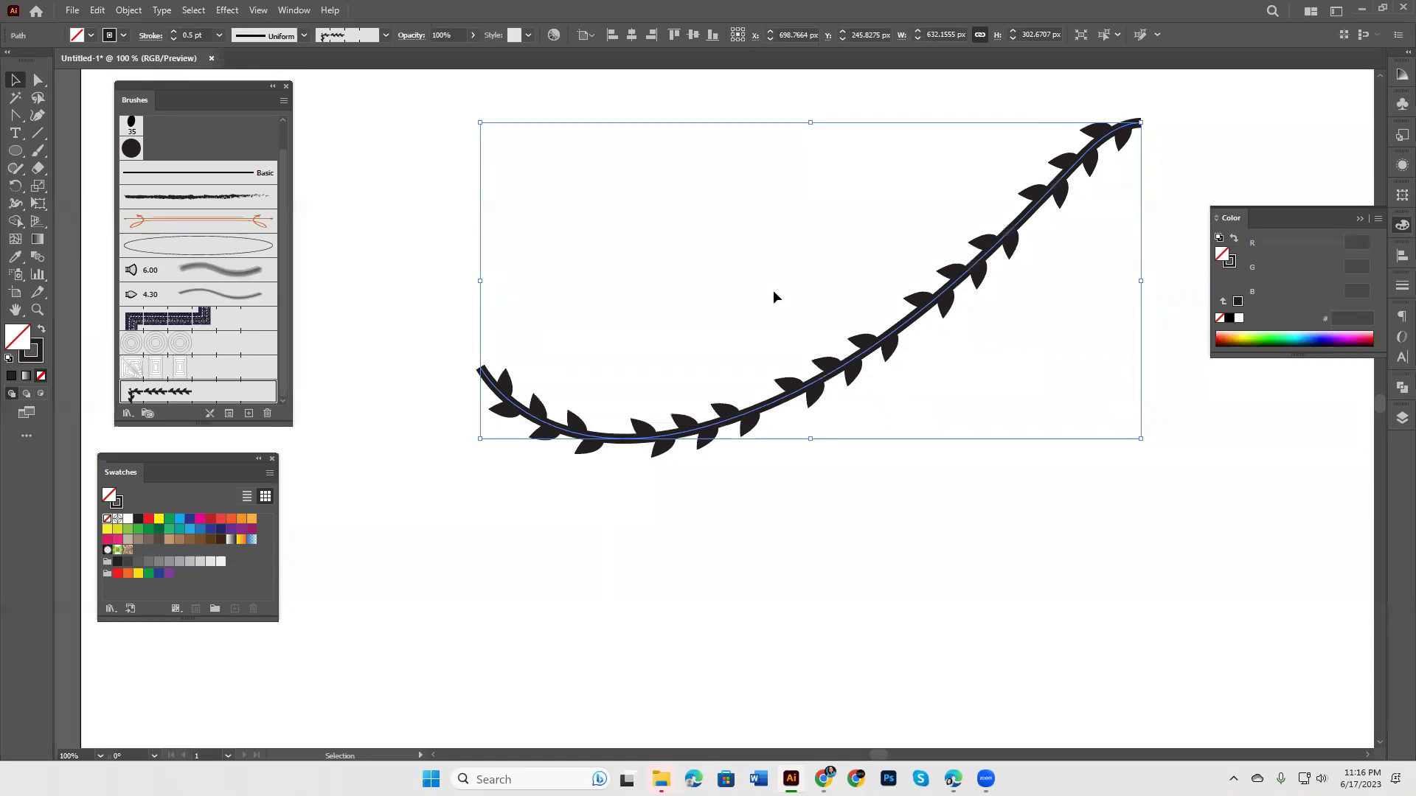
Step: Replace the vine with a large circle stroked by the leaf vine brush as a wreath
key("Delete")
left_click(16, 152)
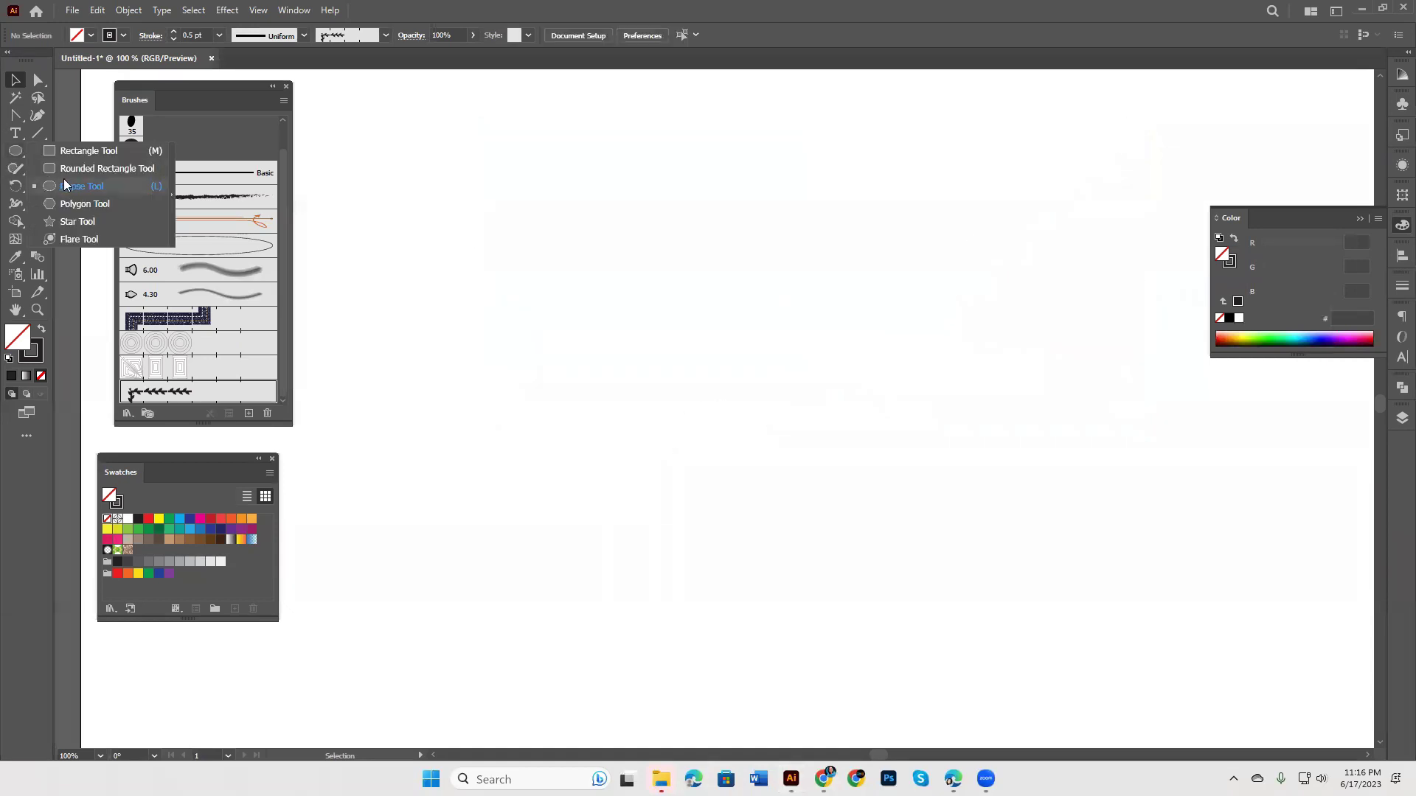
left_click(81, 186)
mouse_move(580, 217)
left_mouse_down()
mouse_move(965, 573)
mouse_move(991, 627)
left_mouse_up()
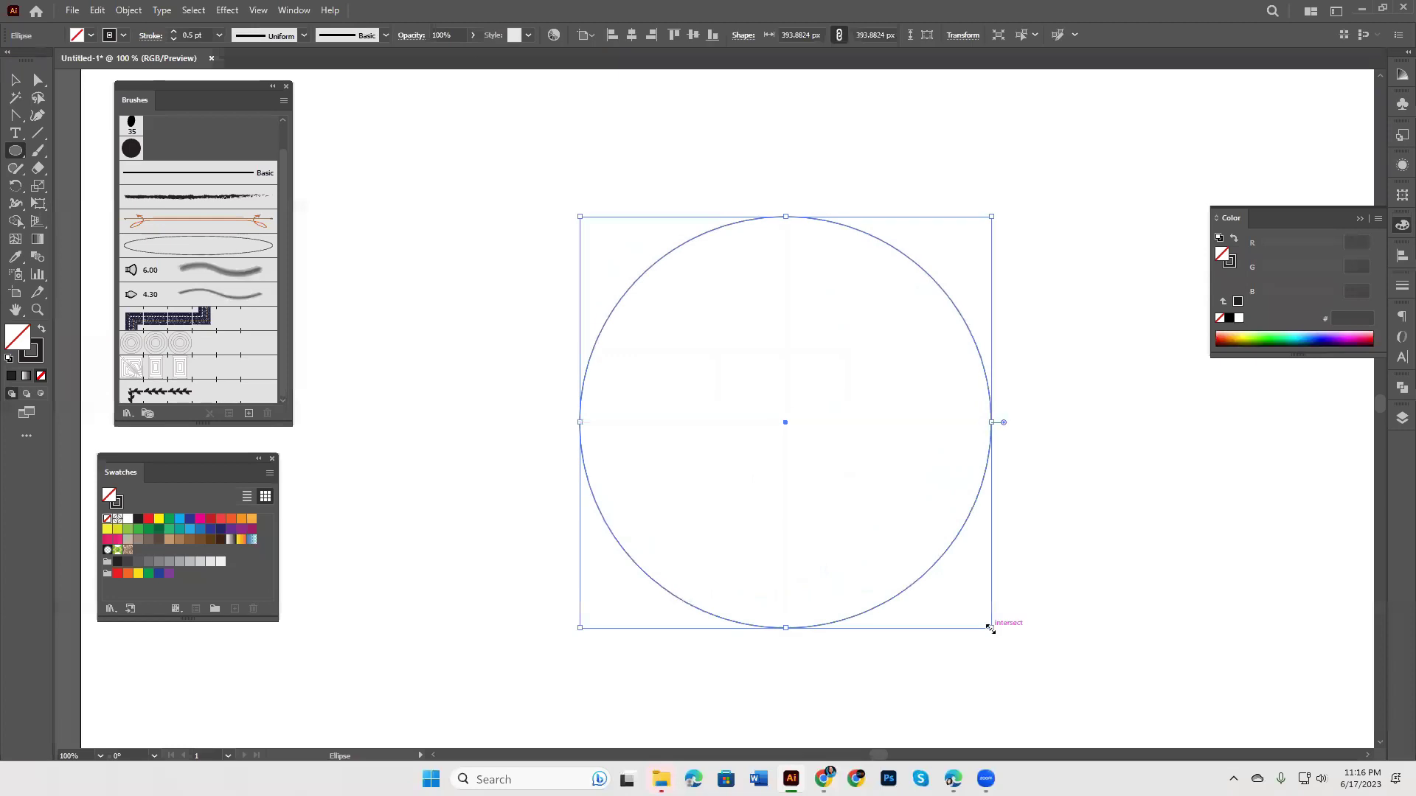
left_click(184, 395)
Step: Undo the wreath test so the artboard is empty again
key("v")
mouse_move(477, 207)
left_mouse_down()
mouse_move(990, 381)
mouse_move(936, 321)
left_mouse_up()
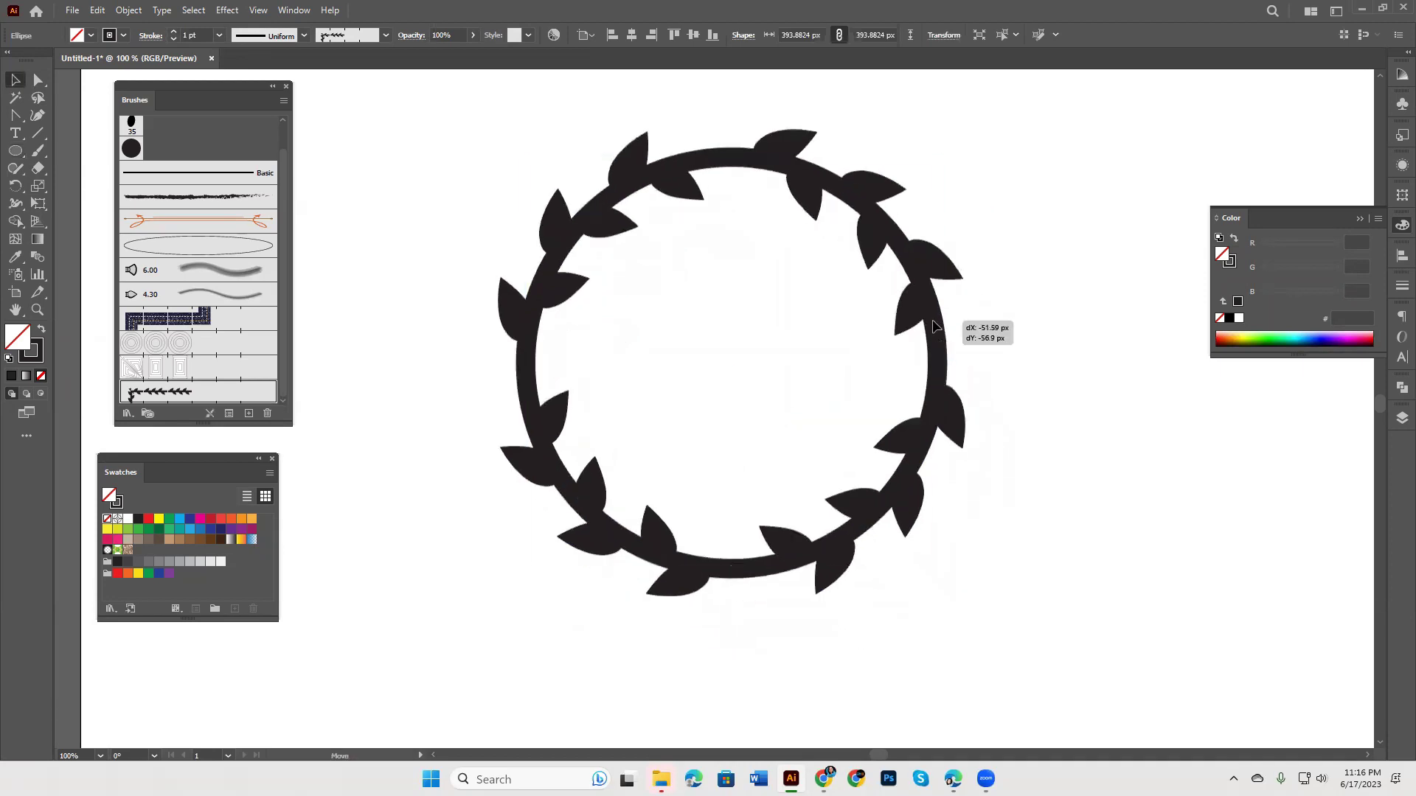
key("ctrl+z")
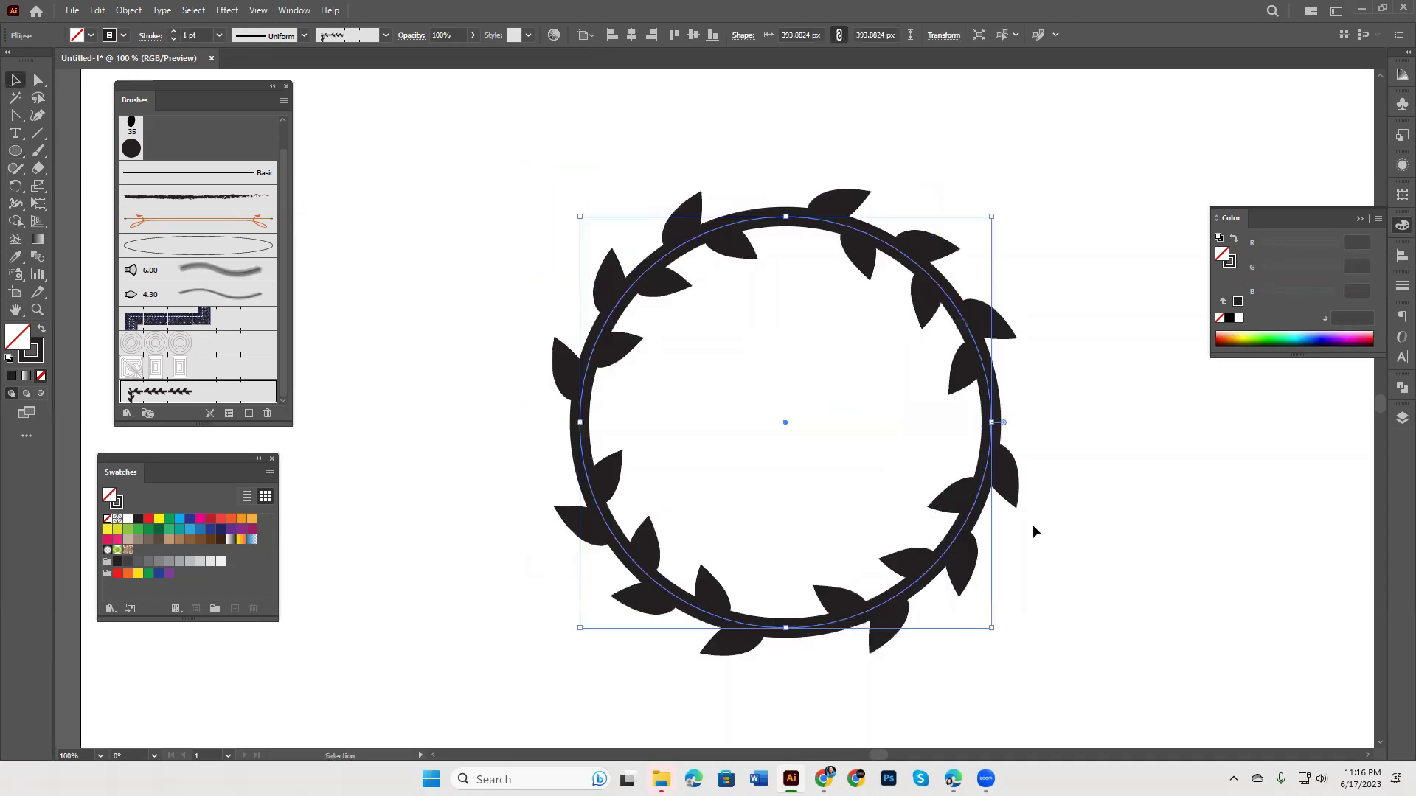
key("ctrl+z")
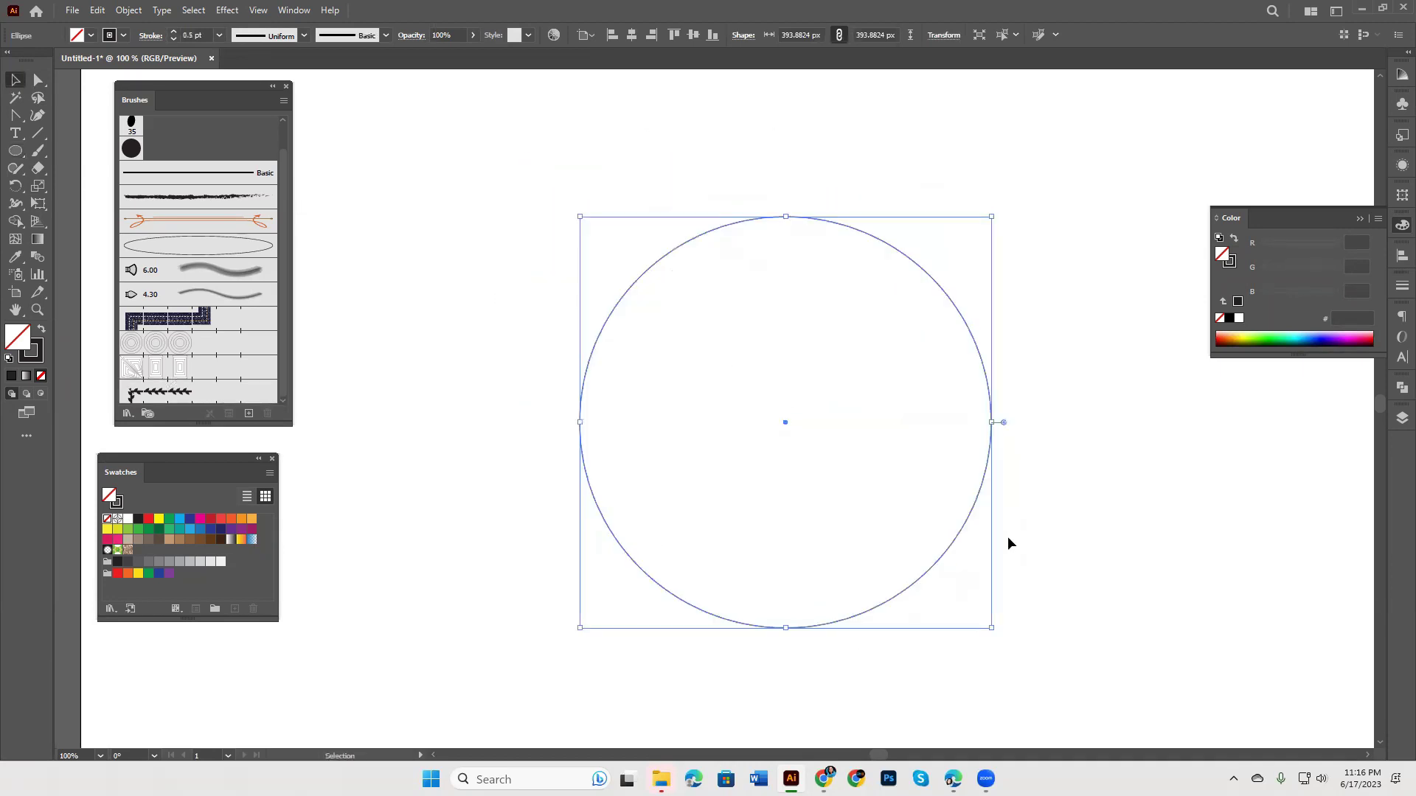
key("ctrl+z")
Step: Draw a small tall dark-filled ellipse and lower its side anchors into an egg
left_click(15, 151)
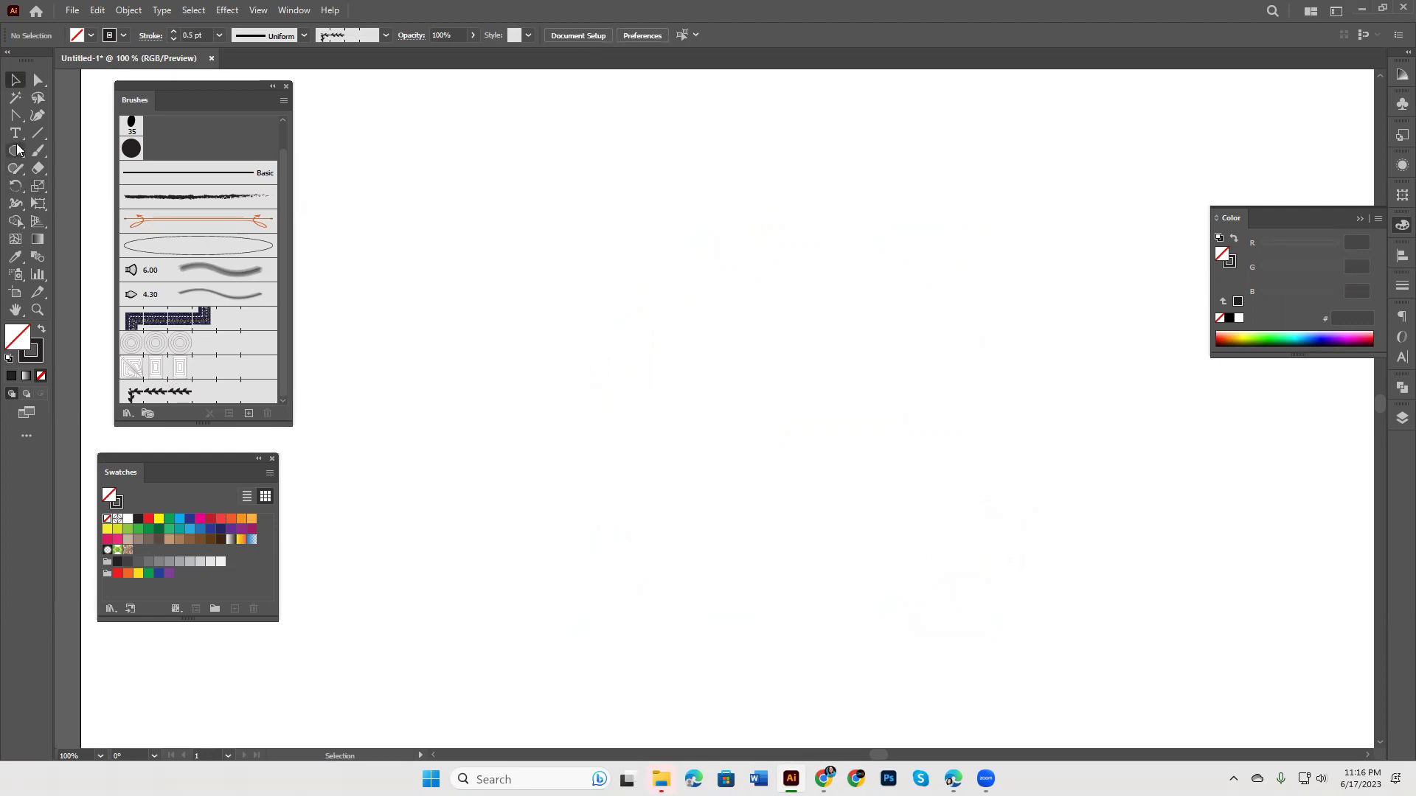
left_click_drag(818, 261, 883, 386)
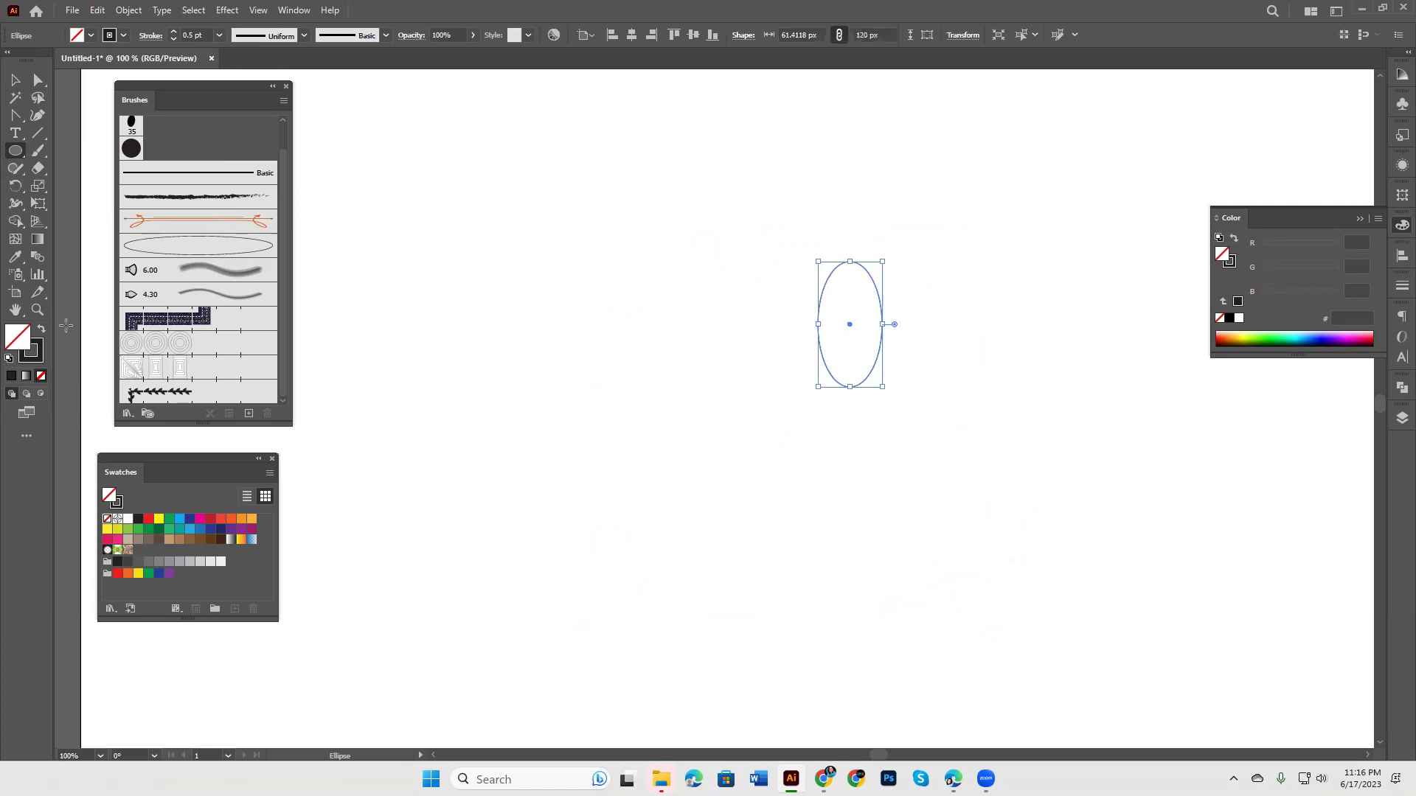
key("shift+x")
key("a")
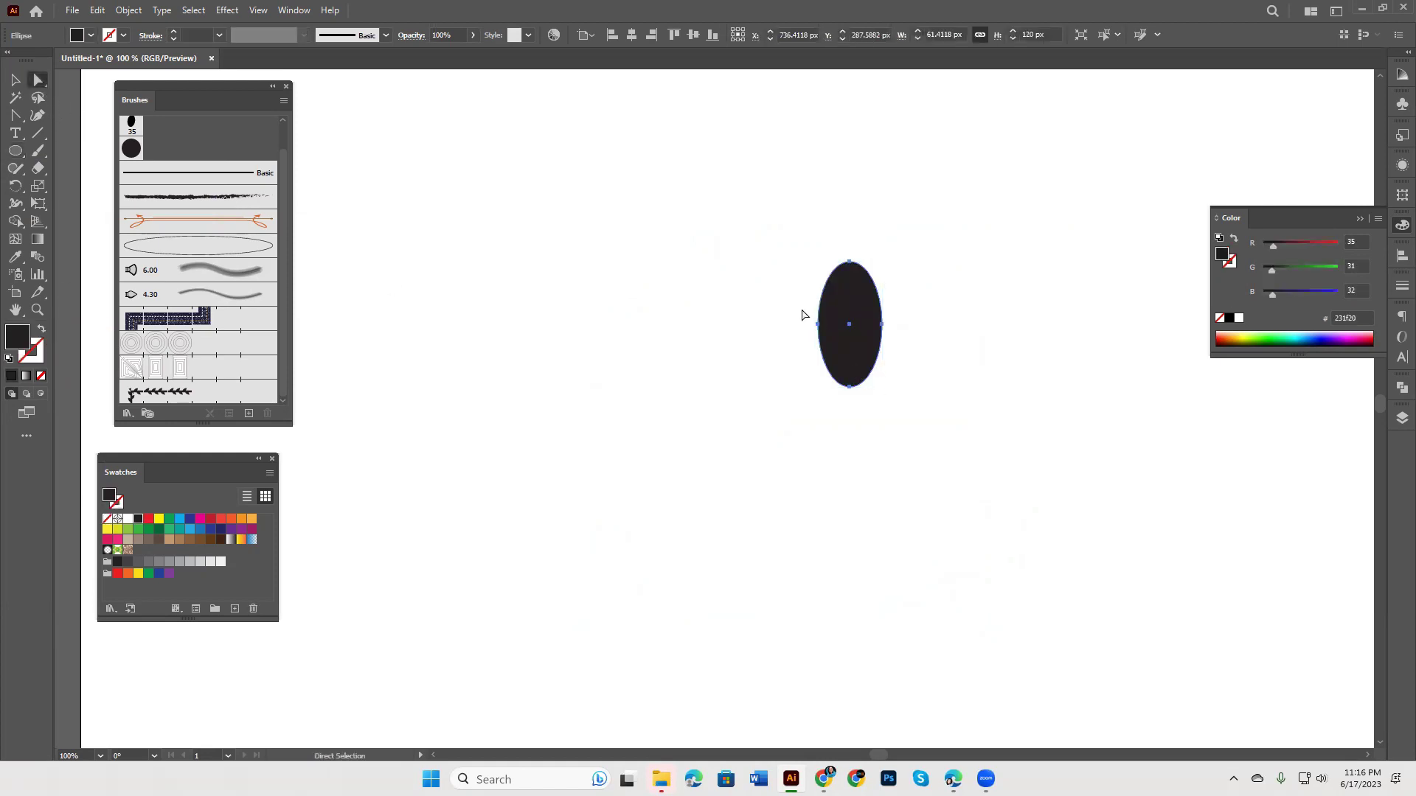
left_click_drag(803, 315, 933, 350)
key("Down")
key("Down")
key("Down")
key("Down")
key("Down")
key("Down")
key("Down")
key("Down")
key("Down")
key("Down")
key("Down")
key("Down")
key("Up")
key("Up")
key("Up")
key("Up")
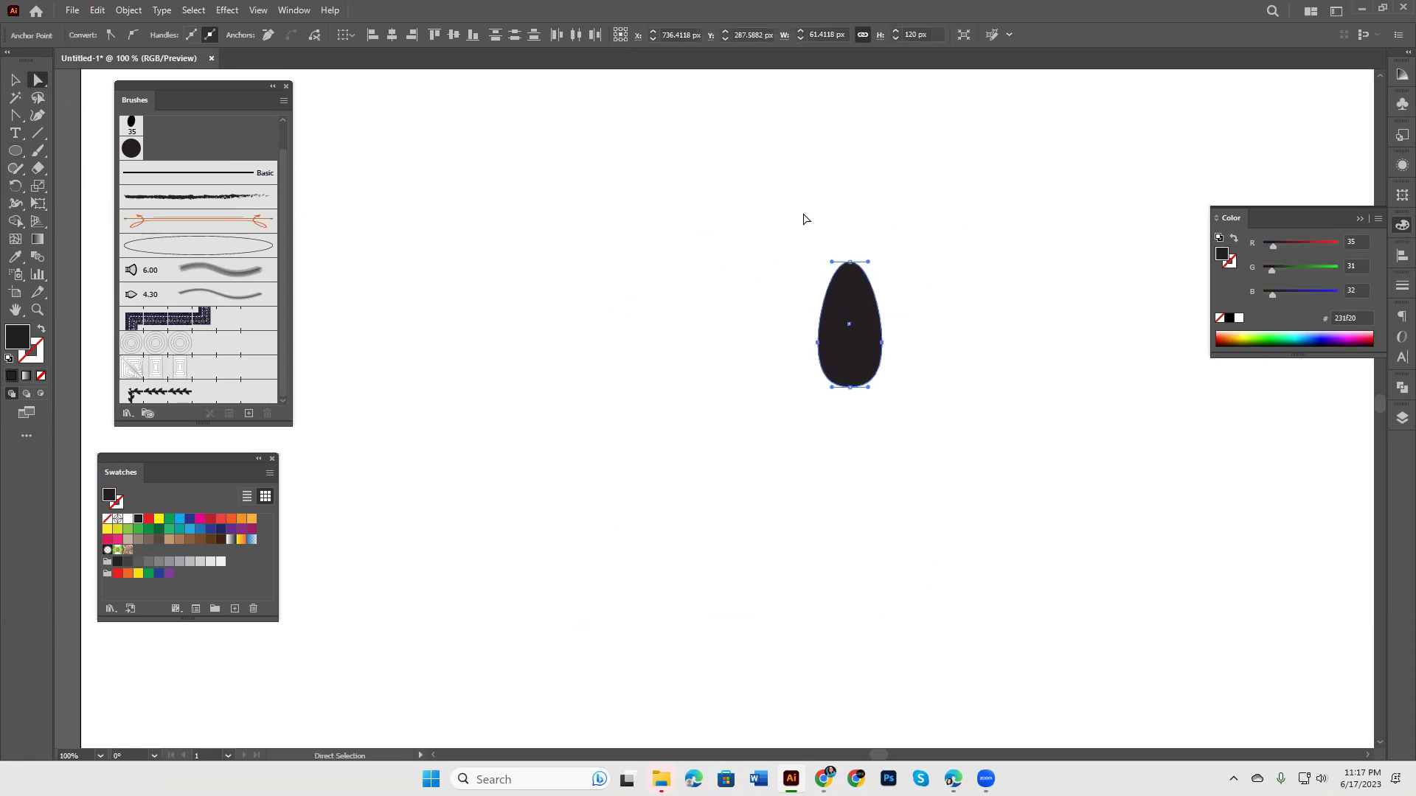
Step: Convert the egg's top anchor into a sharp point and select the finished teardrop
left_click_drag(804, 219, 901, 274)
left_click(16, 118)
left_click(850, 263)
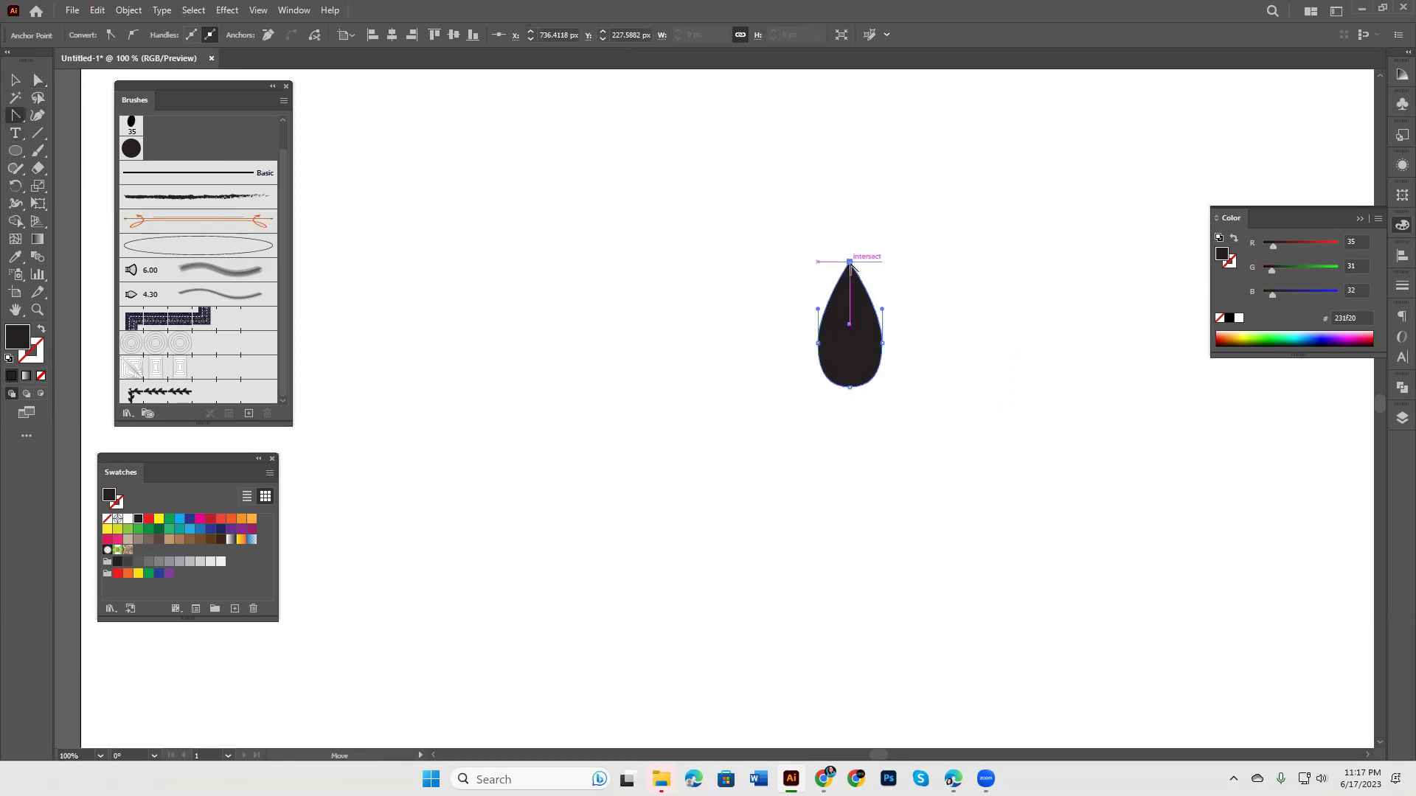
key("v")
left_click(884, 344)
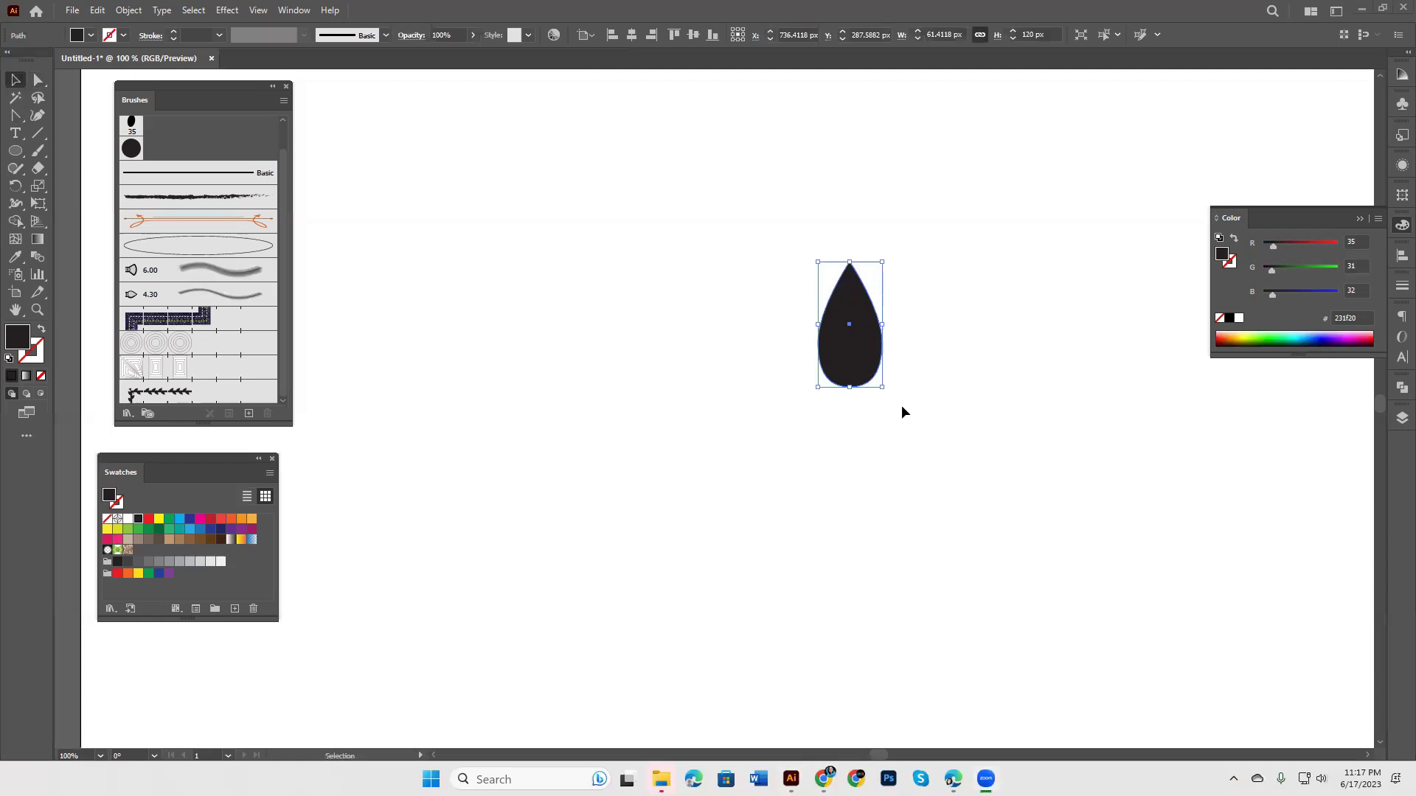
Step: Move the teardrop up-left and rotate it to exactly 45°
left_click_drag(853, 360, 686, 336)
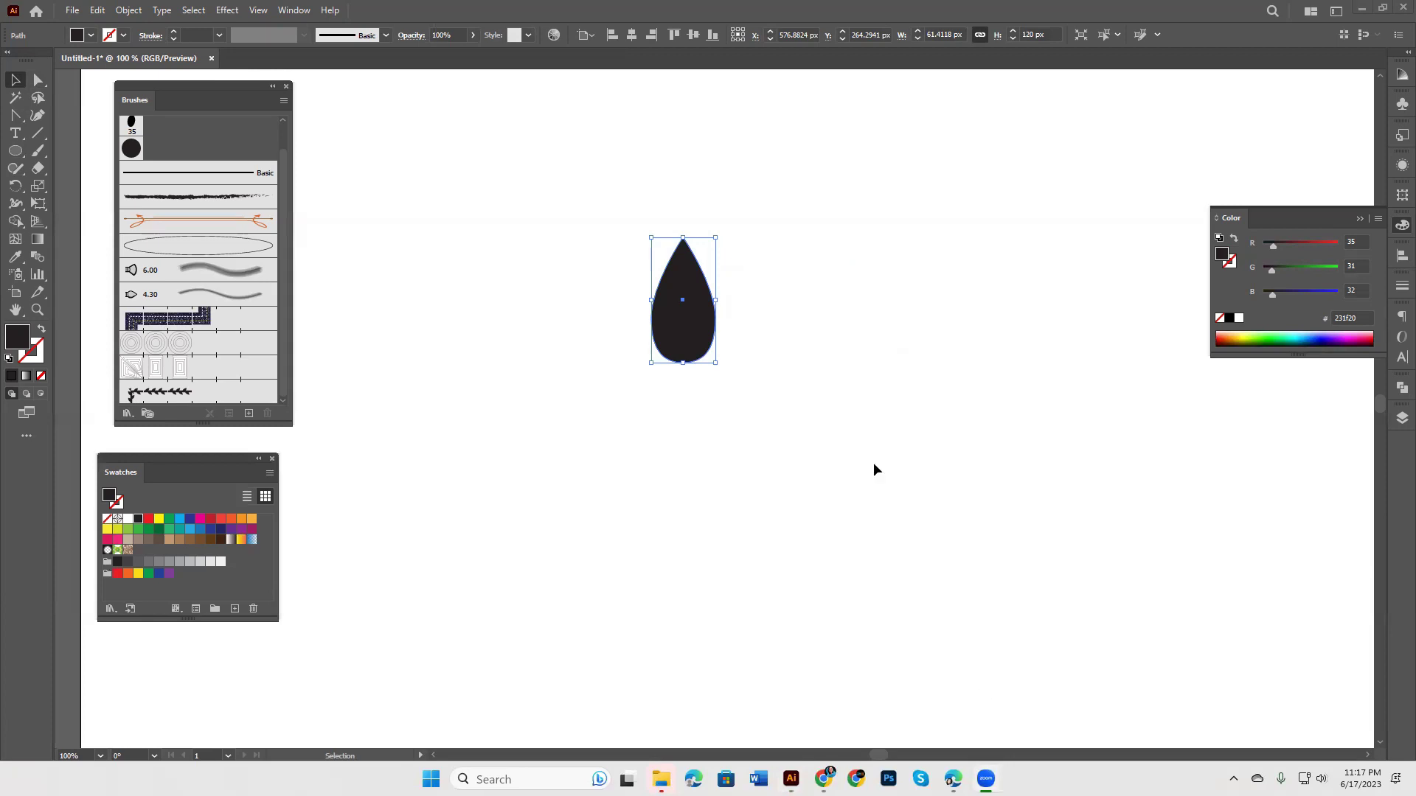
mouse_move(698, 325)
left_mouse_down()
mouse_move(615, 311)
mouse_move(620, 290)
mouse_move(664, 305)
left_mouse_up()
left_click_drag(662, 304, 663, 303)
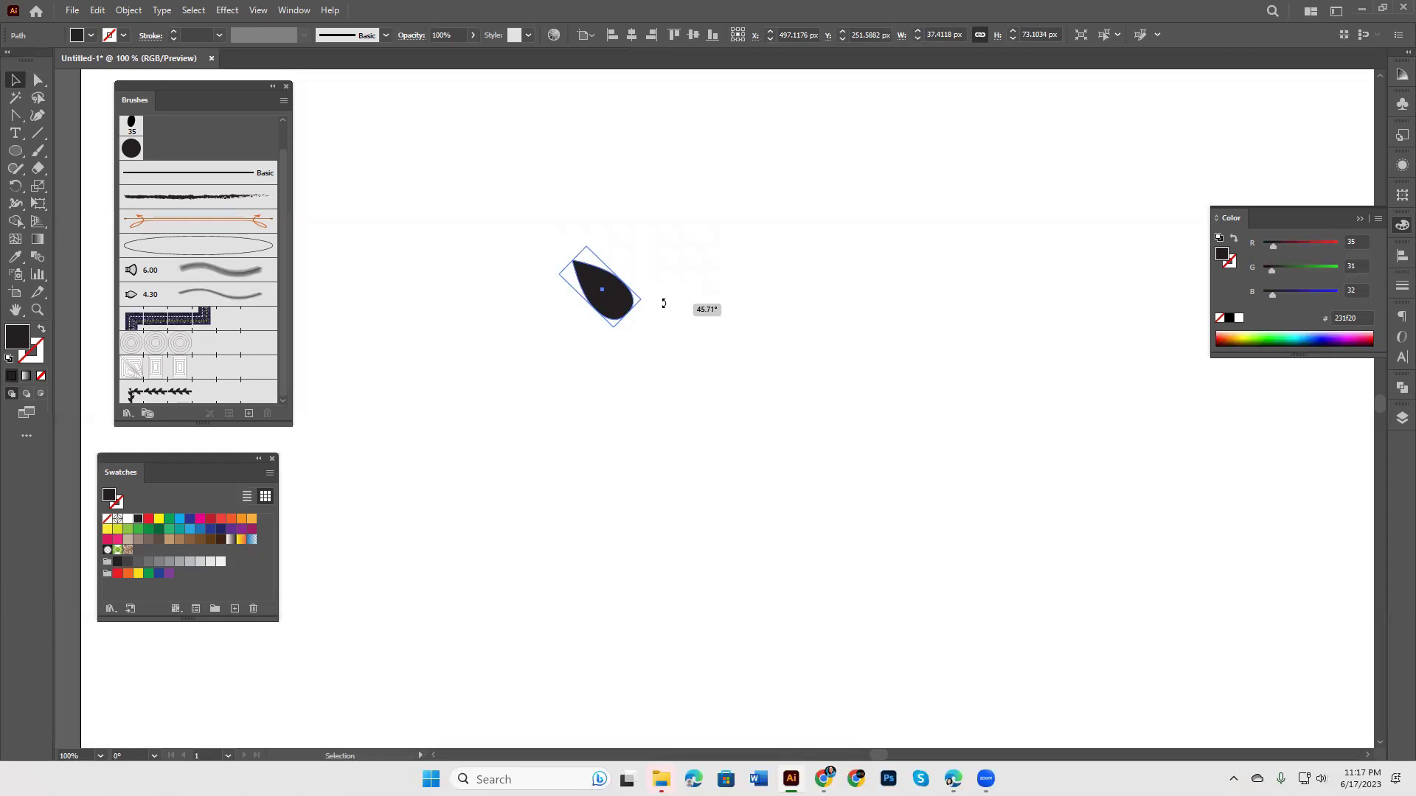
left_click_drag(663, 304, 664, 307)
Step: Make a vertically reflected copy of the teardrop and shift it right beside the original
right_click(621, 302)
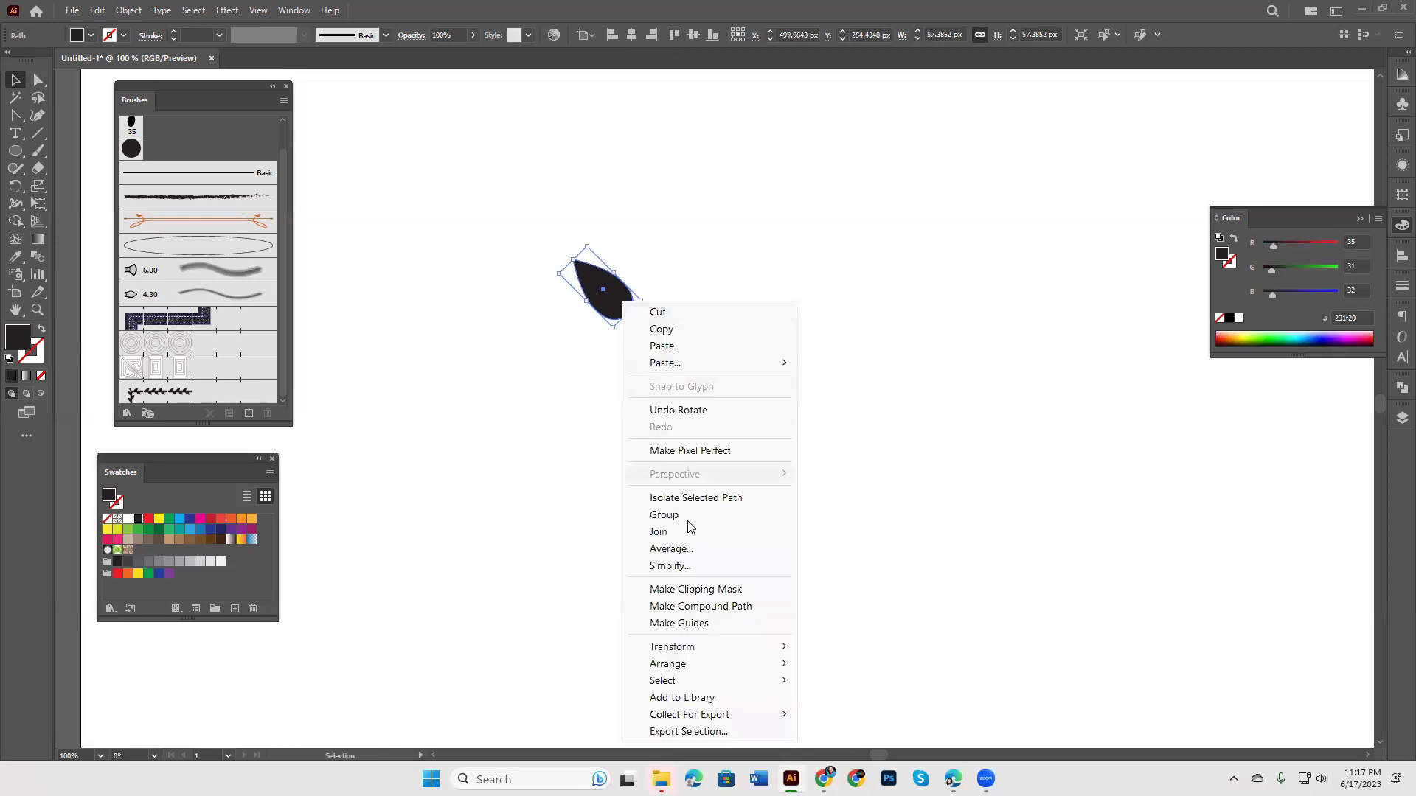
mouse_move(672, 646)
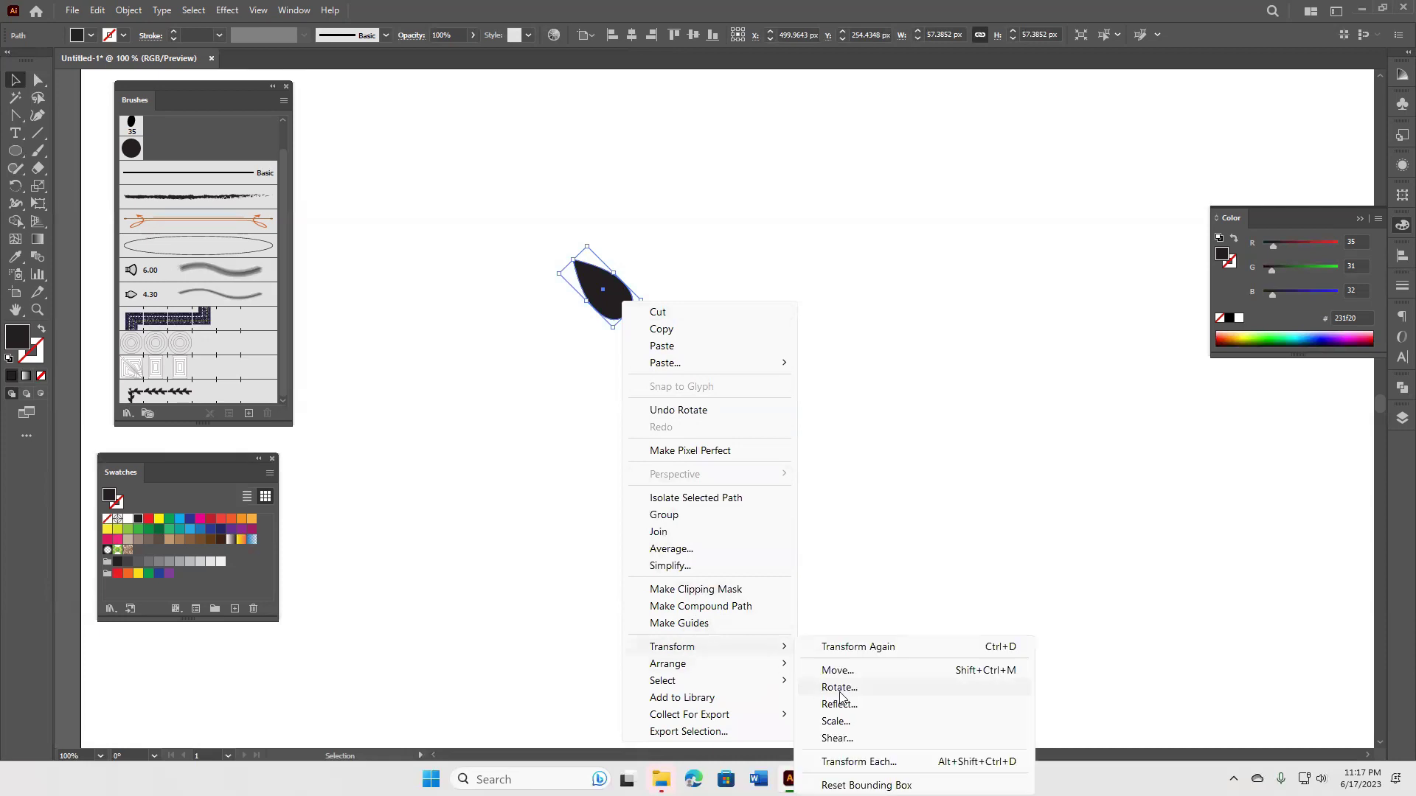
left_click(838, 705)
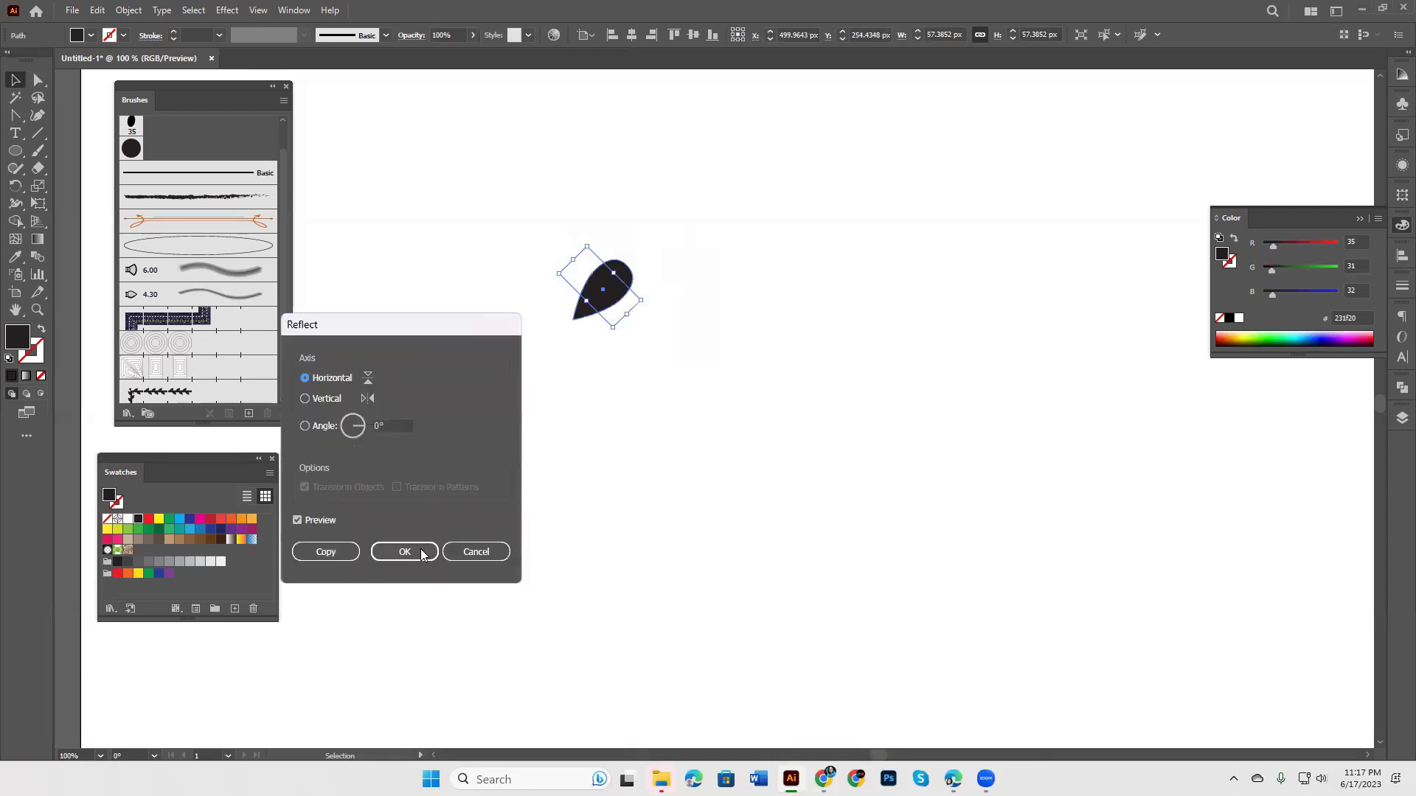
left_click(329, 398)
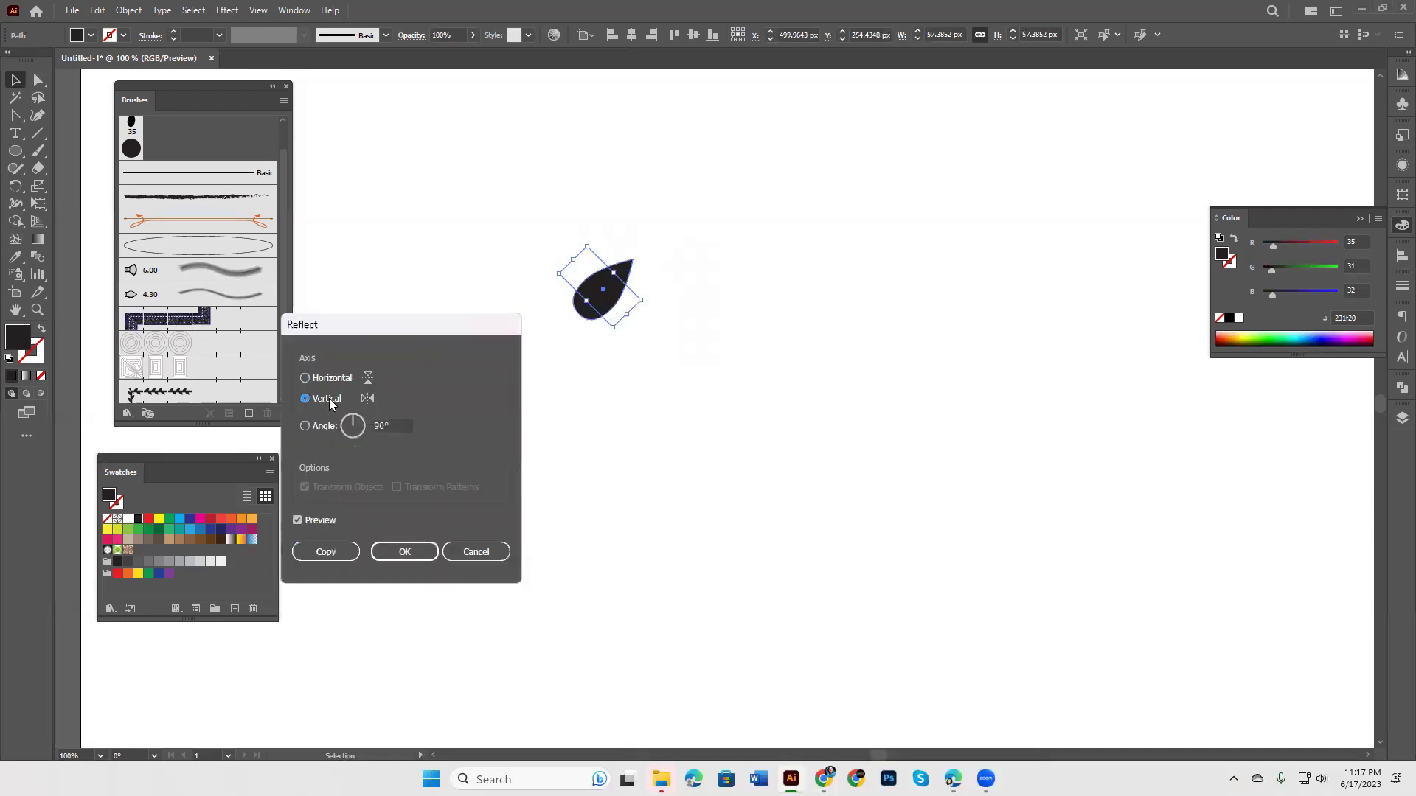
left_click(332, 552)
left_click(734, 476)
left_click_drag(631, 297, 660, 296)
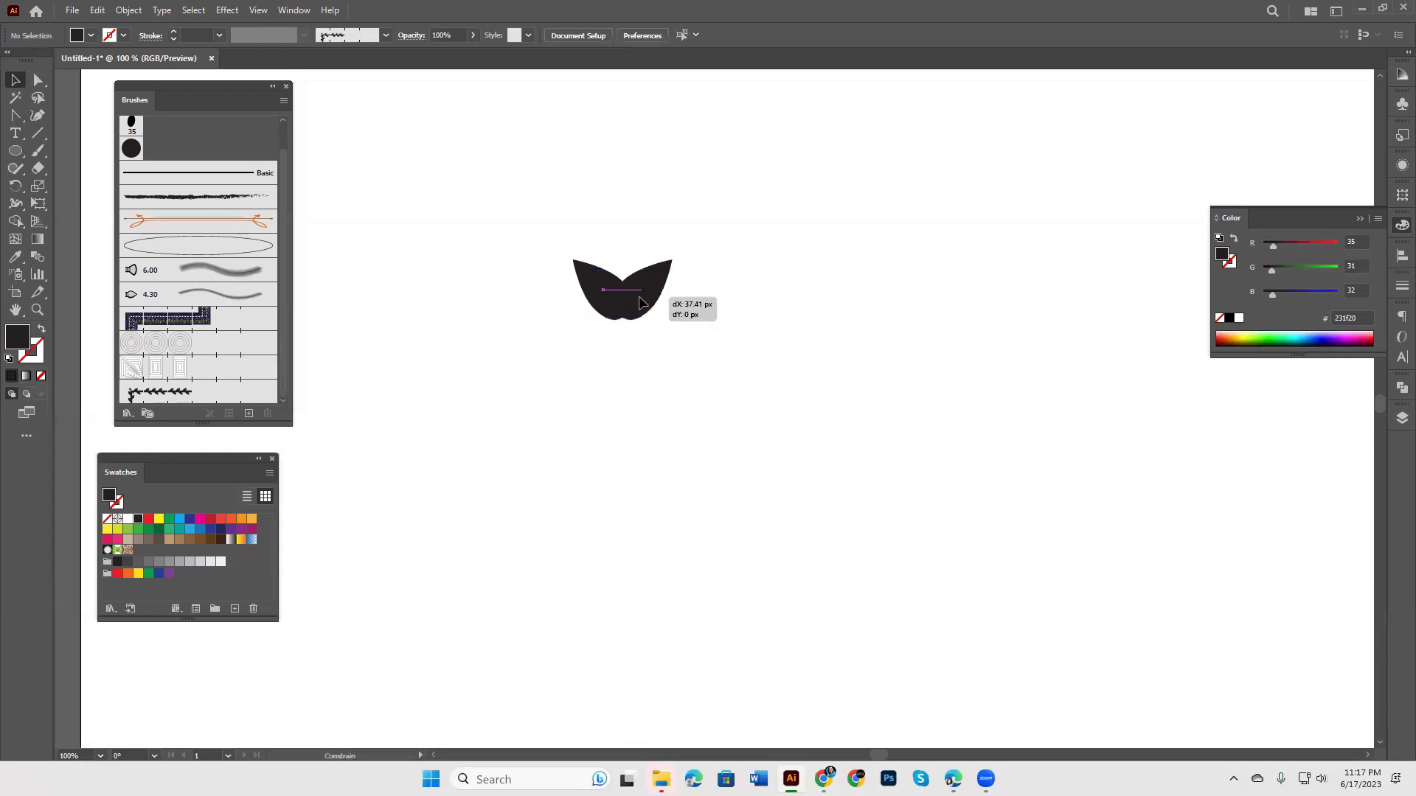
key("ctrl+z")
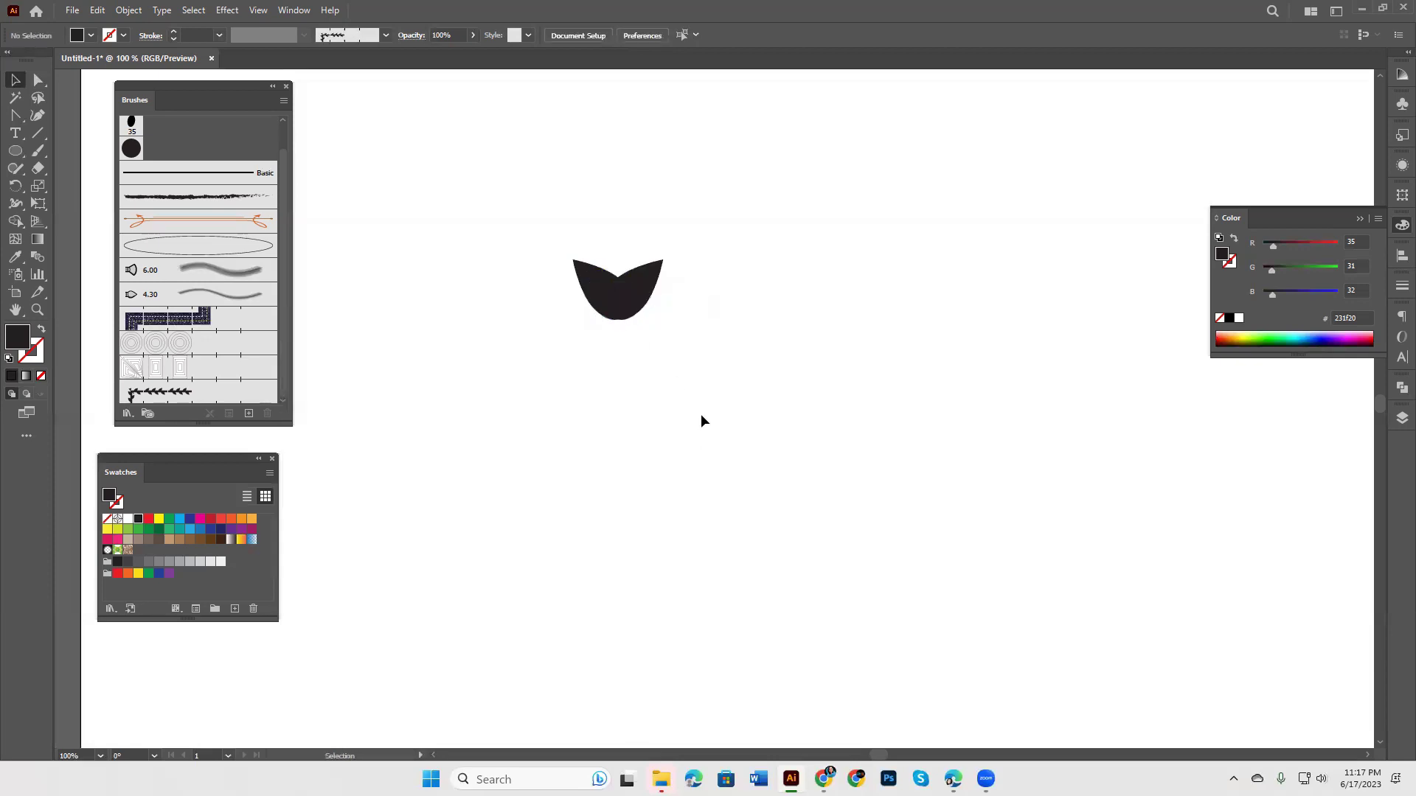
key("ctrl+shift+z")
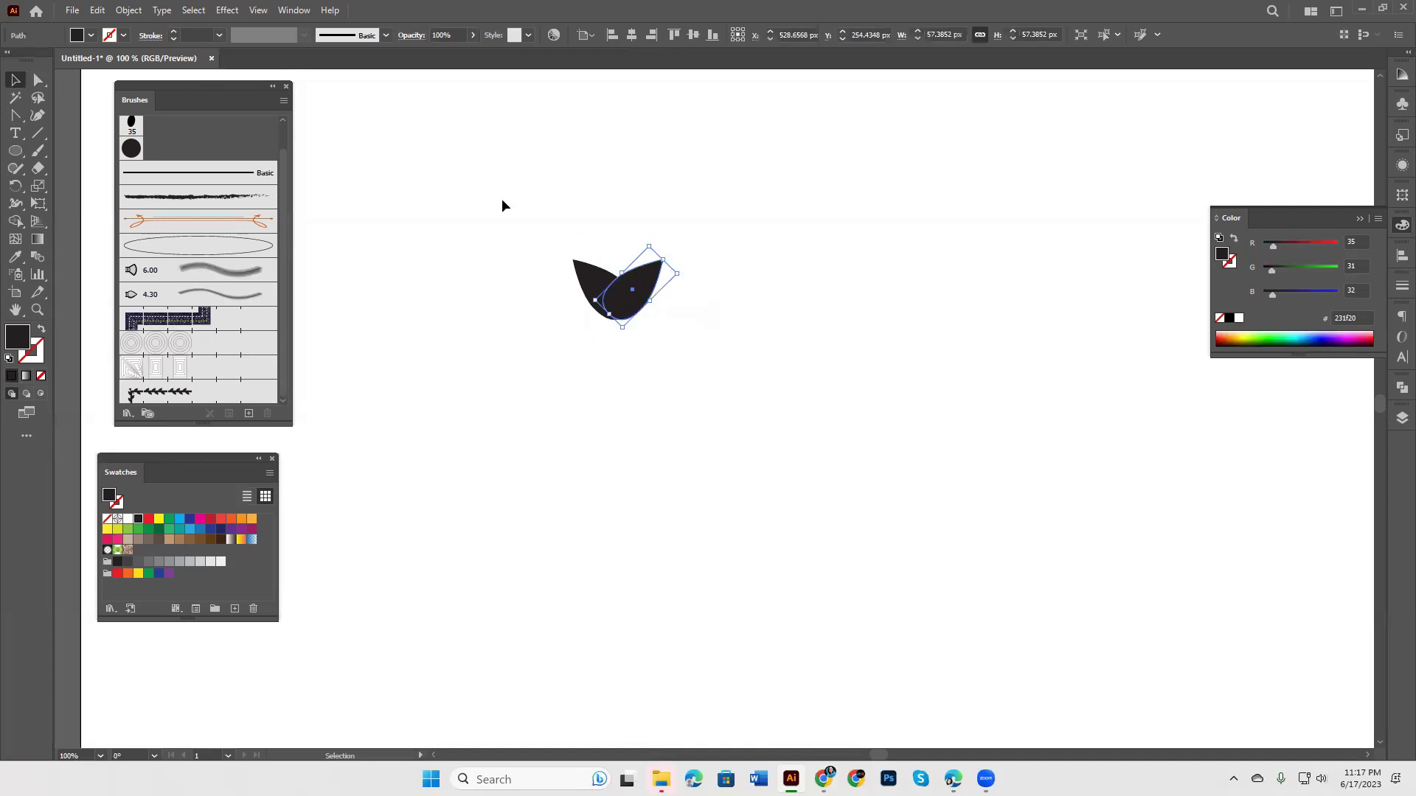
left_click_drag(644, 293, 653, 289)
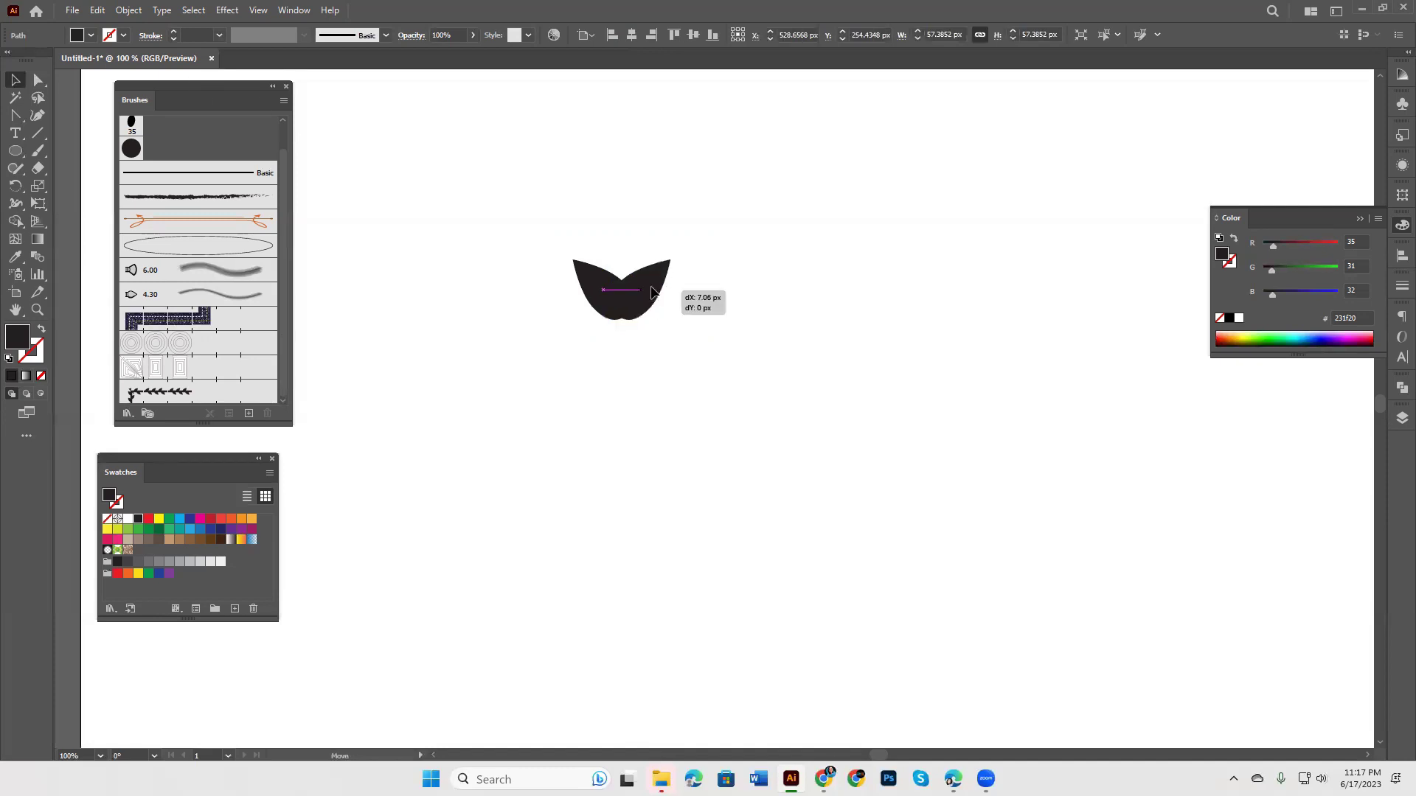
Step: Offset the front leaf by 3 px and subtract it from the back leaf with Minus Front
left_click(128, 10)
mouse_move(148, 400)
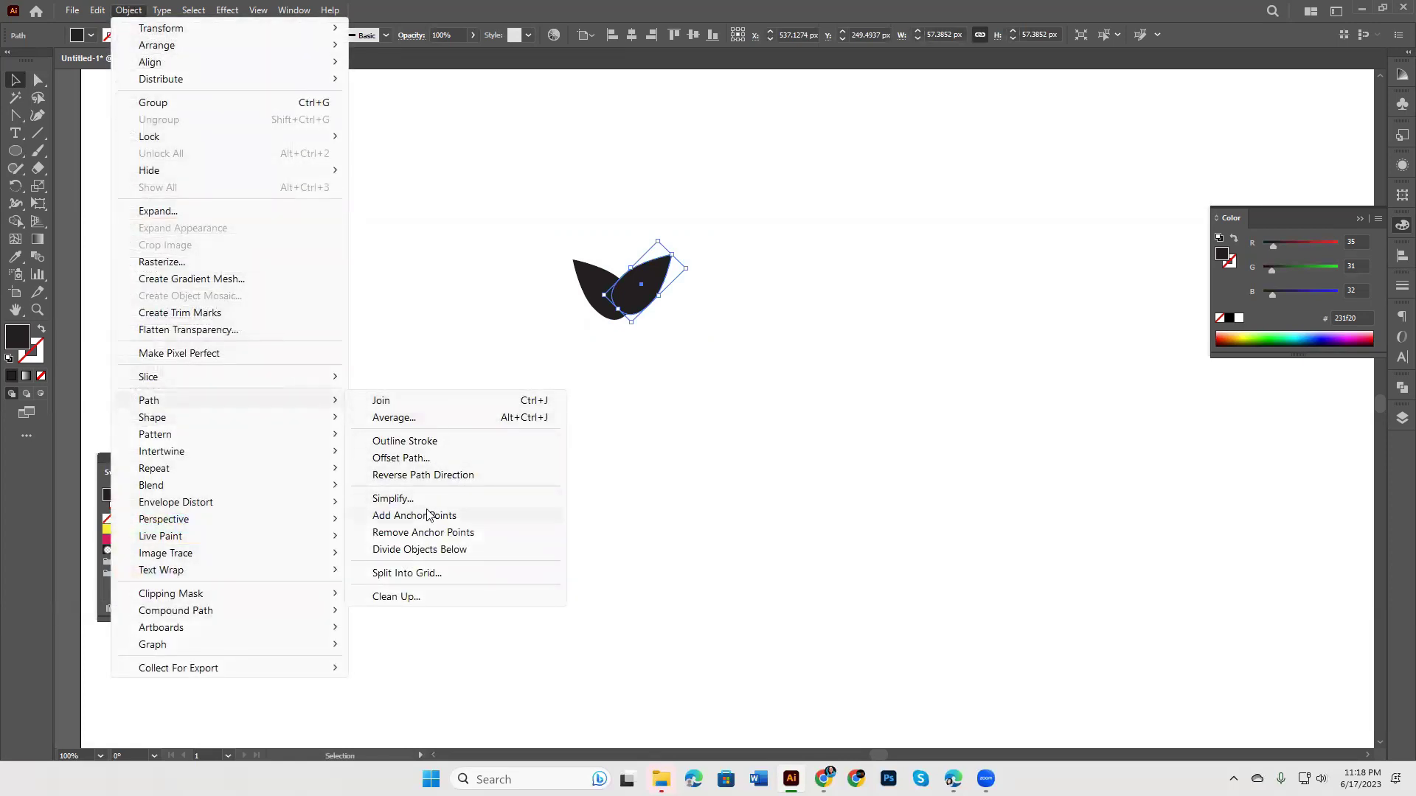
left_click(411, 459)
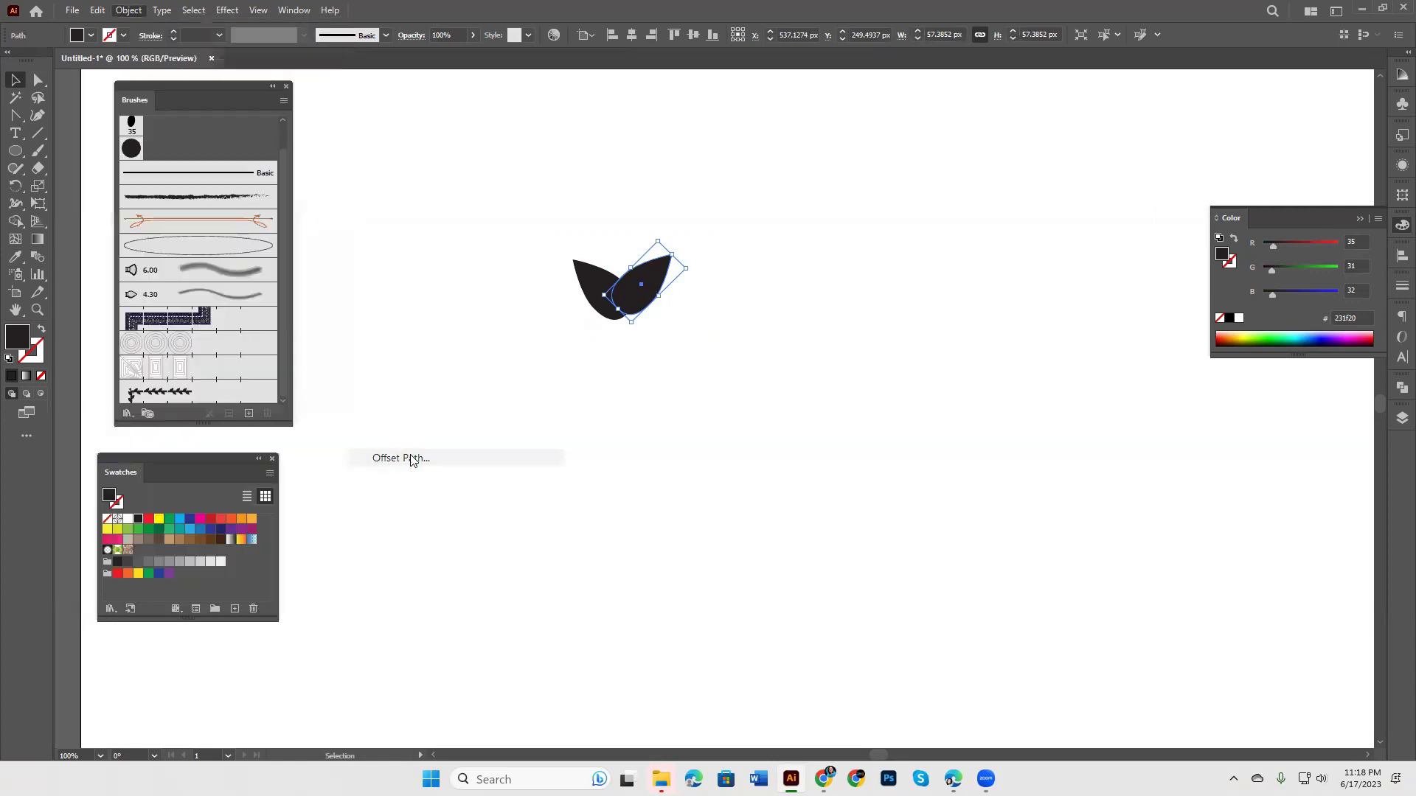
key("Down")
key("Down")
key("Down")
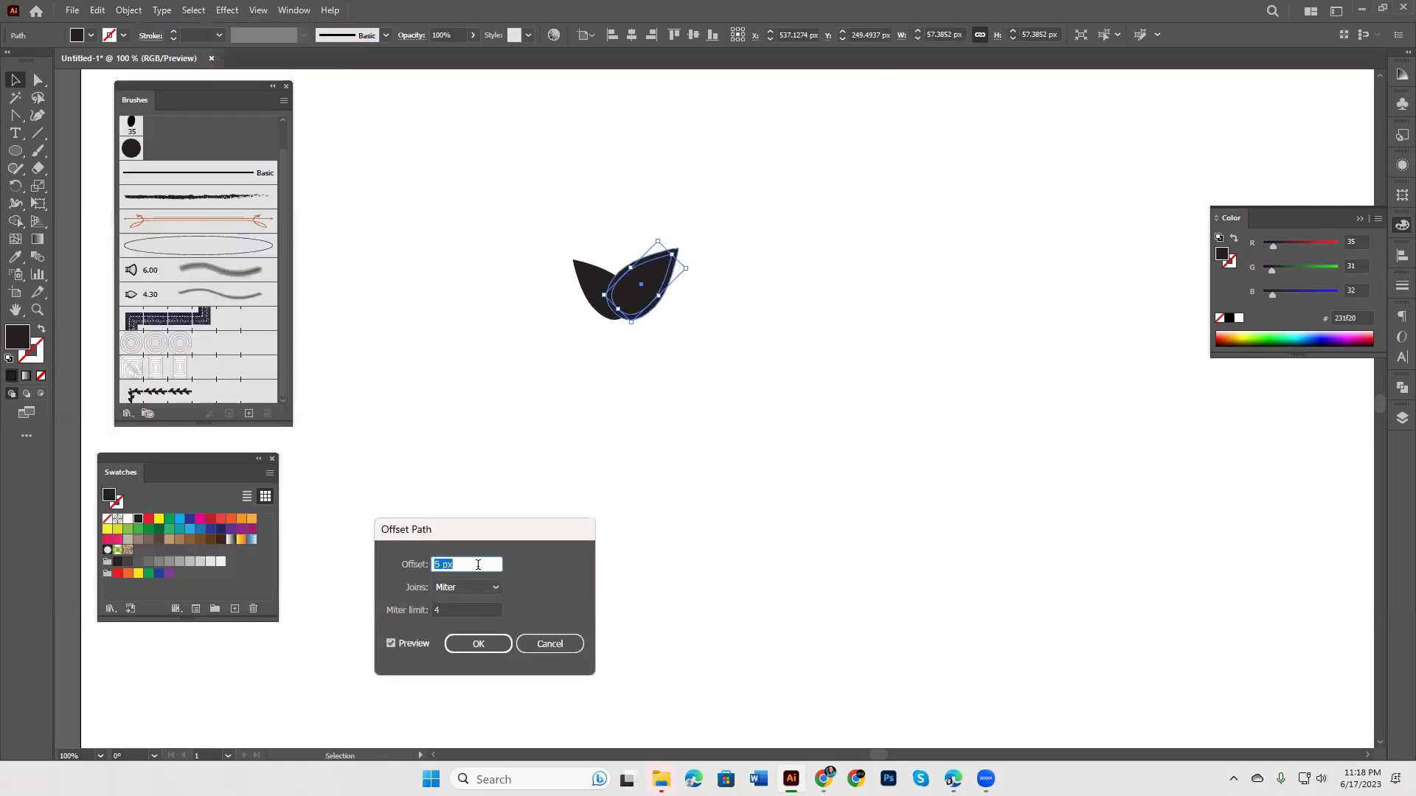
key("Down")
key("Down")
left_click(478, 643)
key("ctrl+a")
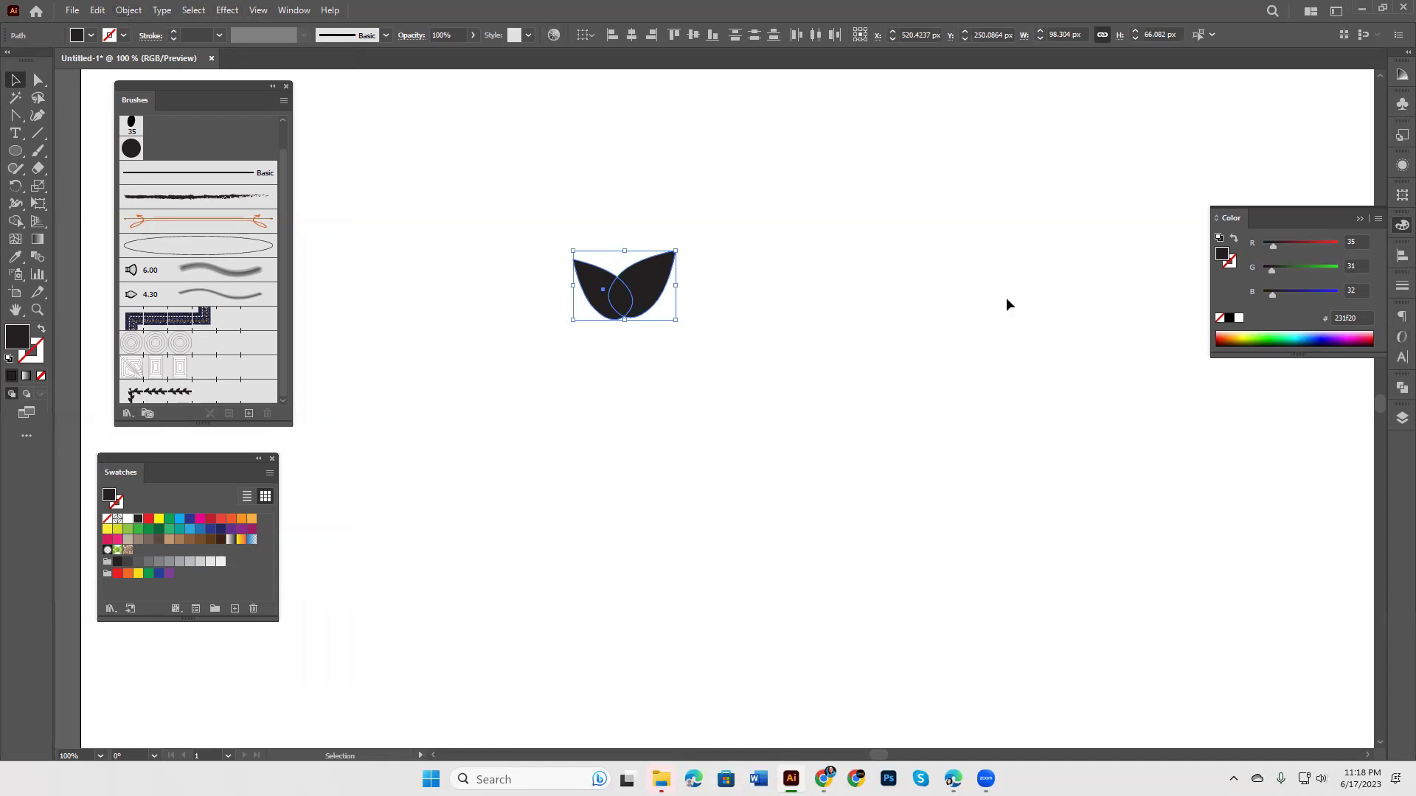
left_click(1401, 388)
left_click(1258, 421)
Step: Shrink the leaf pair to about half size, roughly 48 × 32 px
left_click_drag(714, 361, 532, 227)
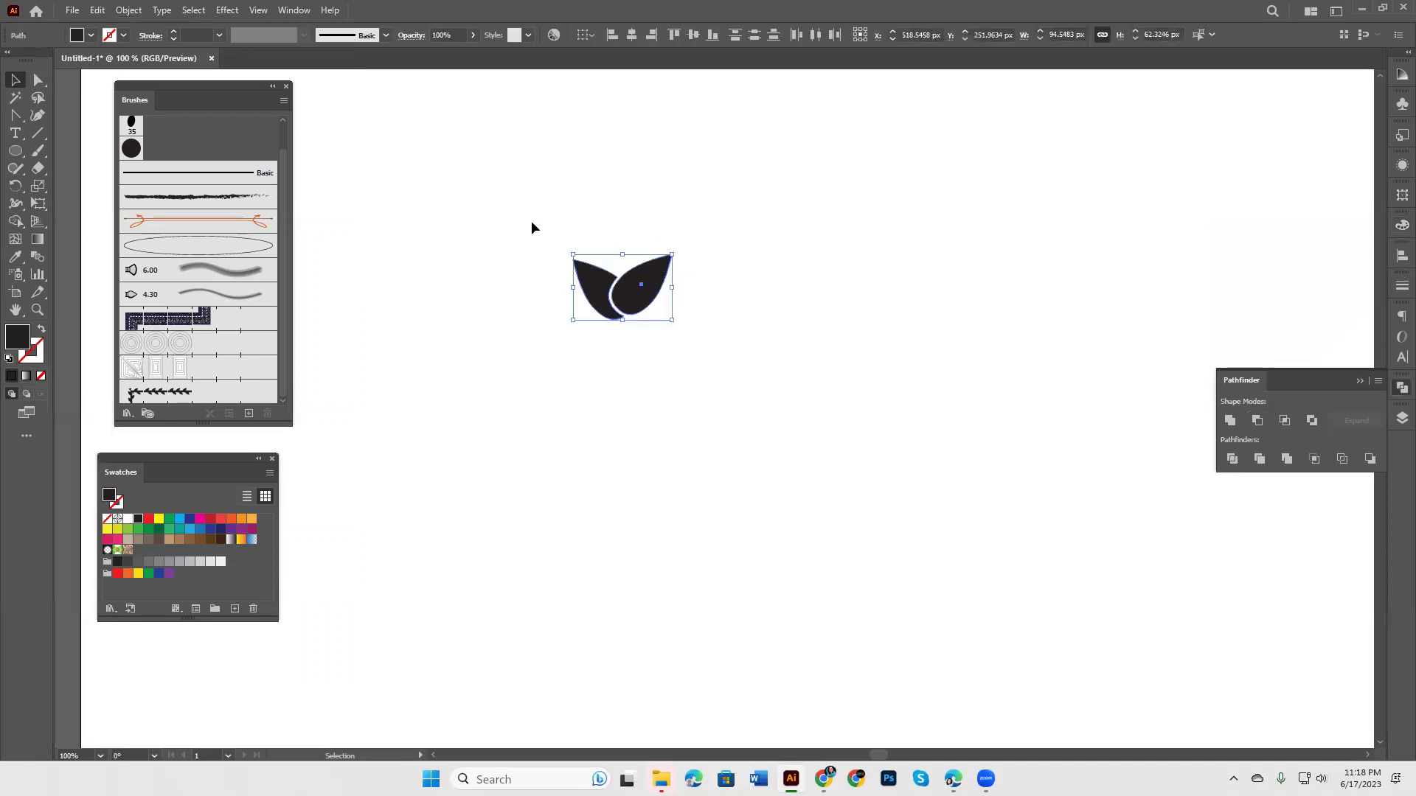
key("a")
key("v")
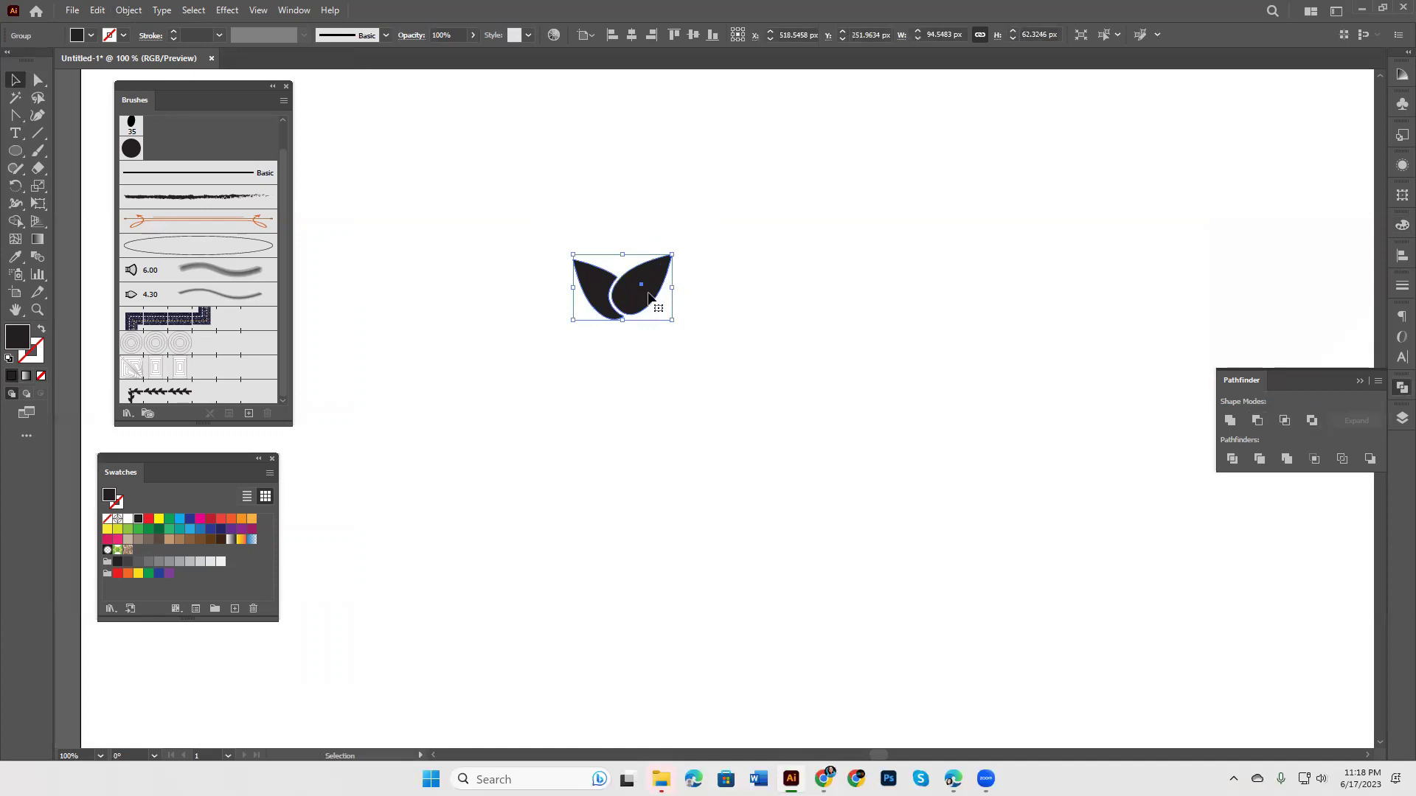
left_click_drag(671, 288, 197, 251)
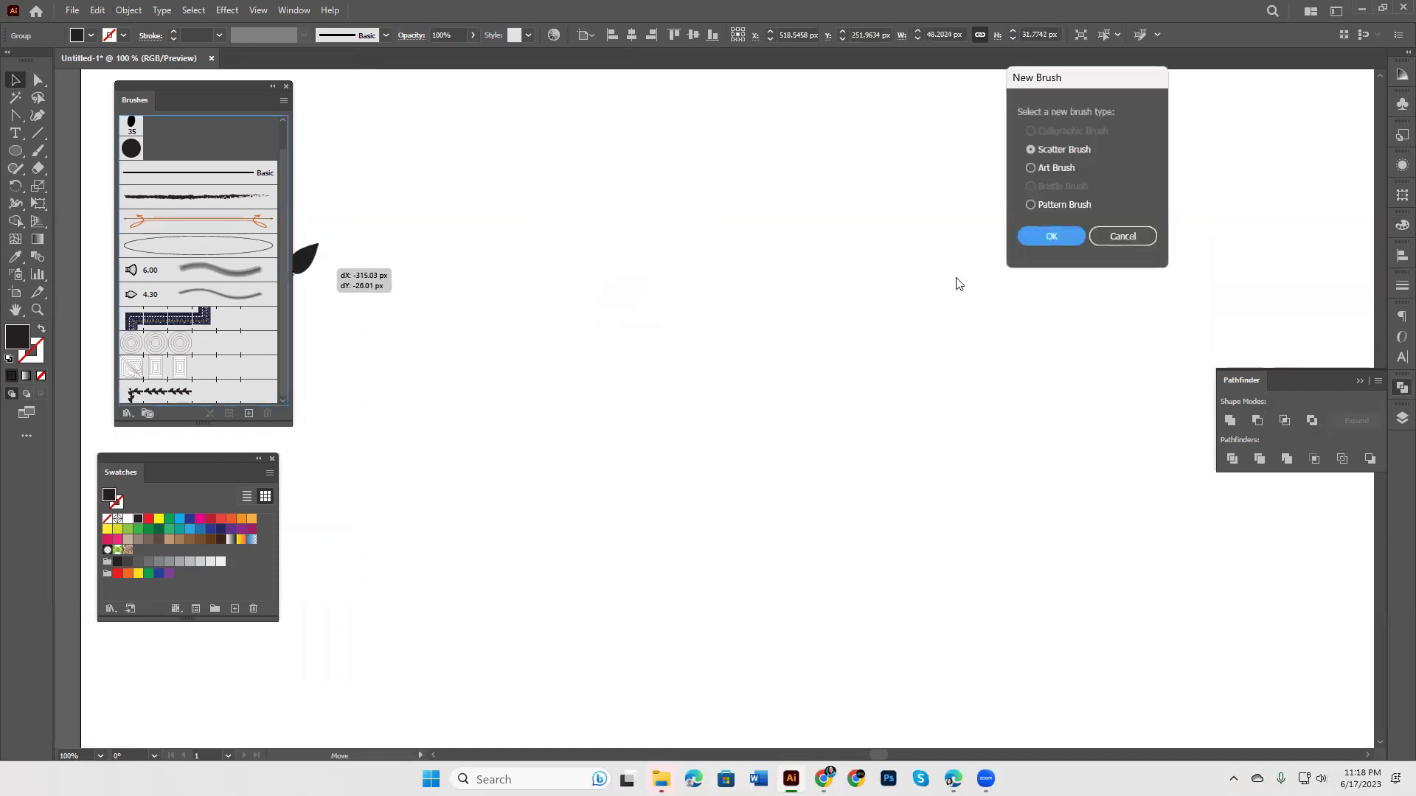
Step: Save the leaf pair as a new pattern brush, Pattern Brush 4
left_click_drag(1029, 80, 782, 115)
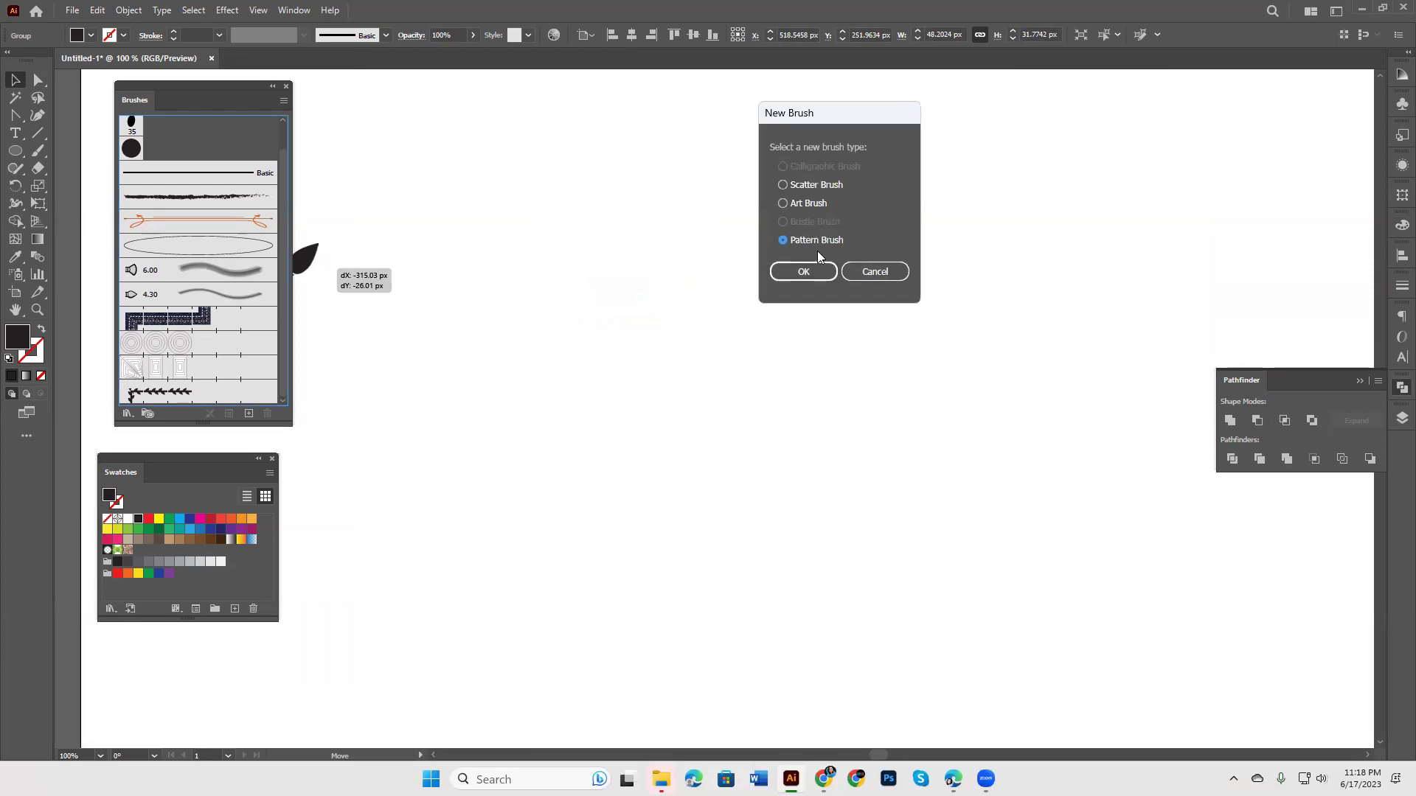
left_click(811, 272)
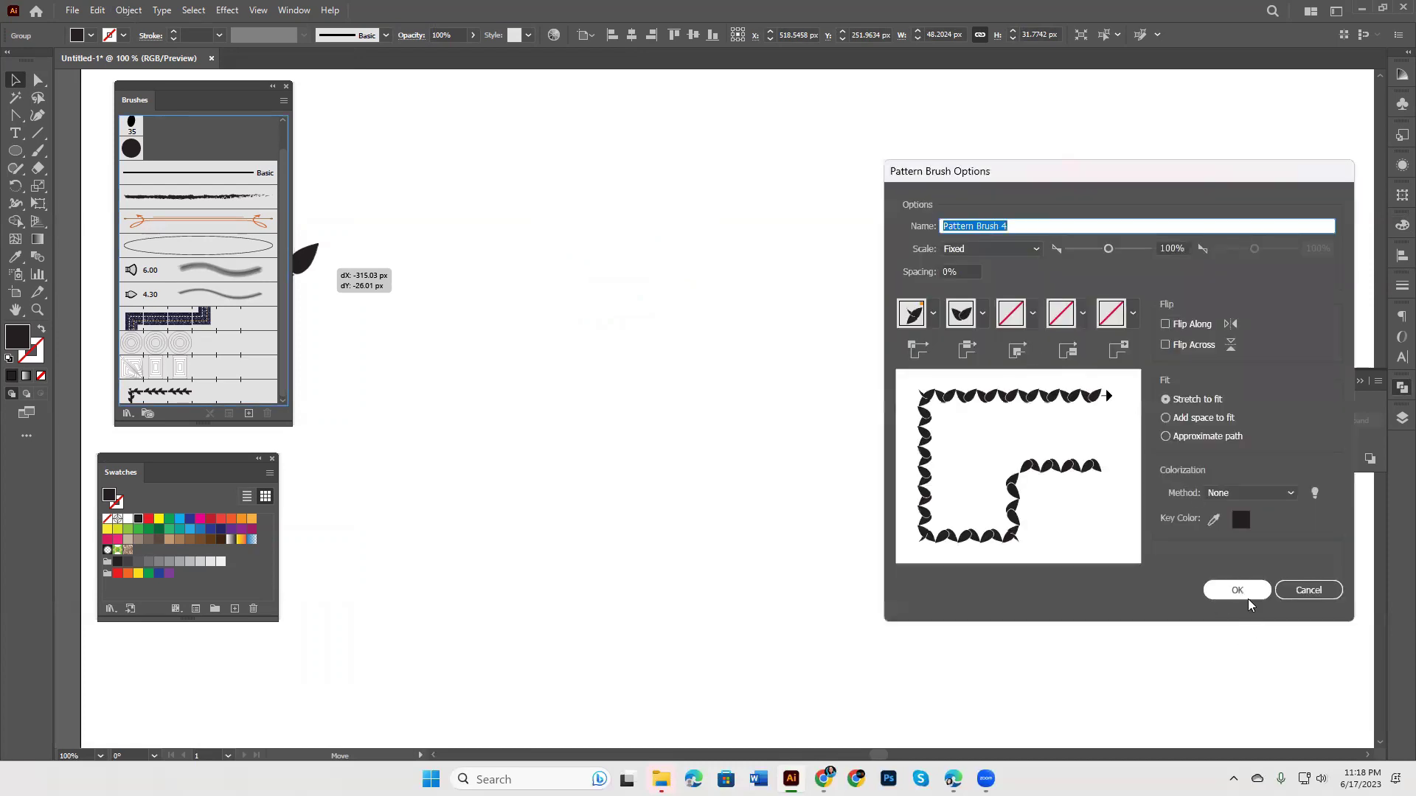
left_click(1244, 594)
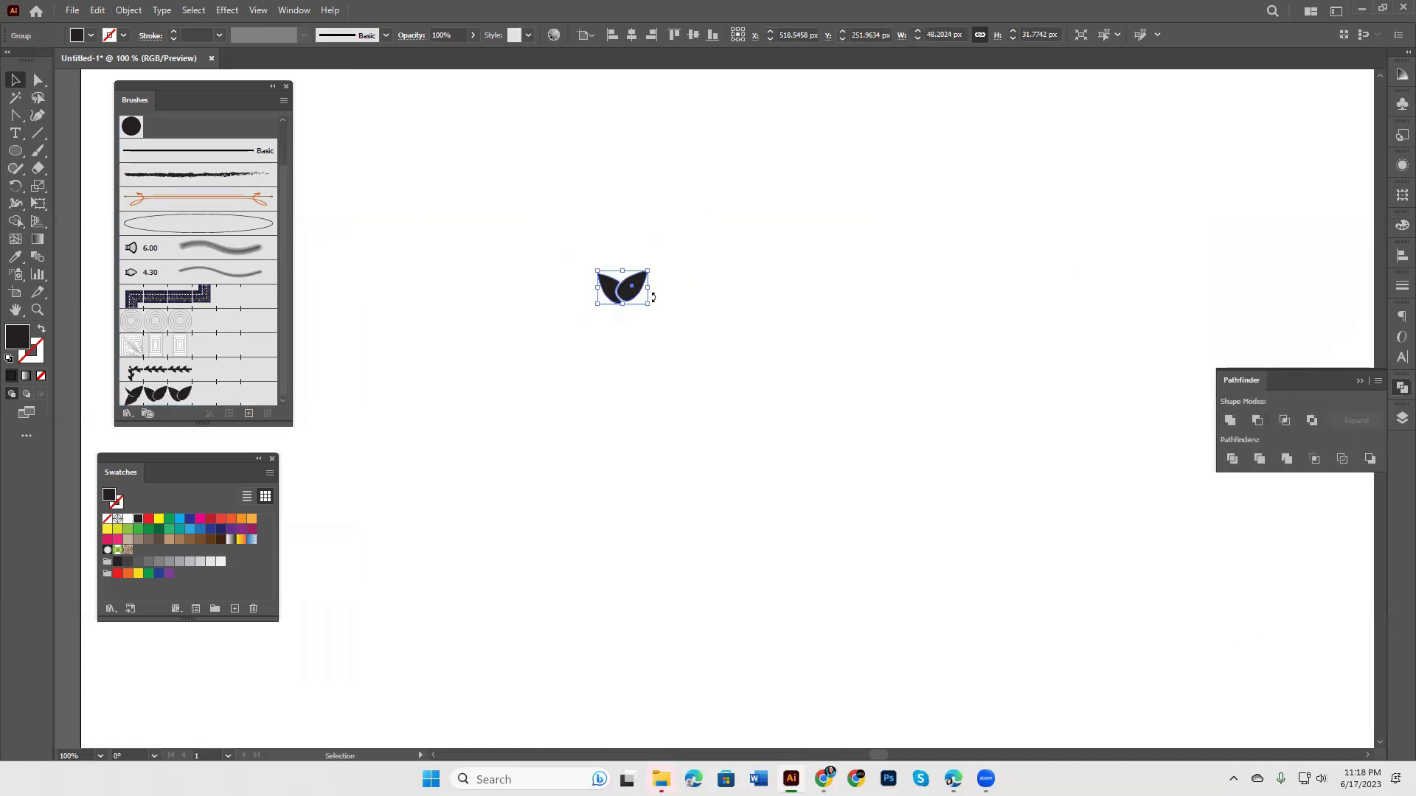
Step: Move the leaf pair to the upper left, test the new brush on it, then undo
left_click_drag(631, 295, 328, 185)
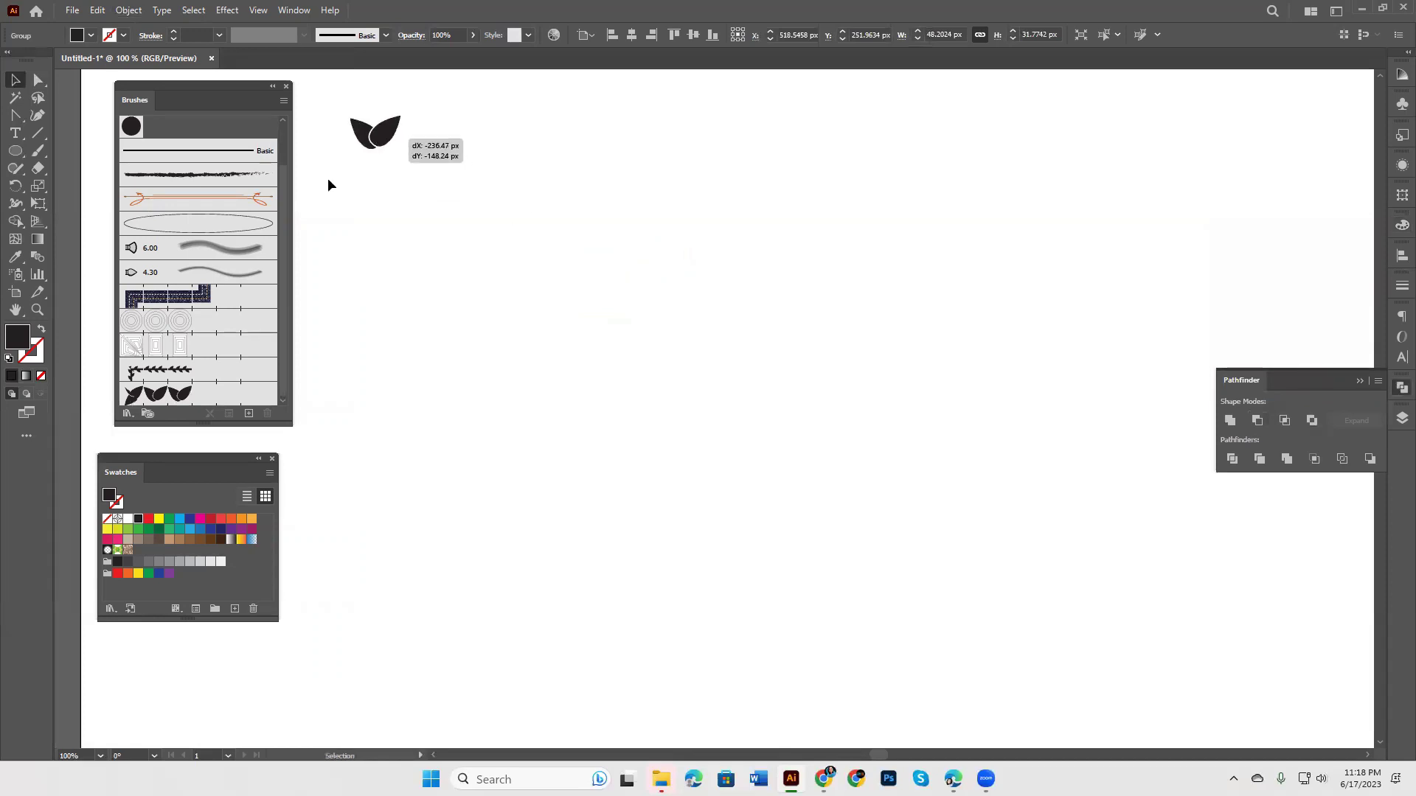
left_click(195, 395)
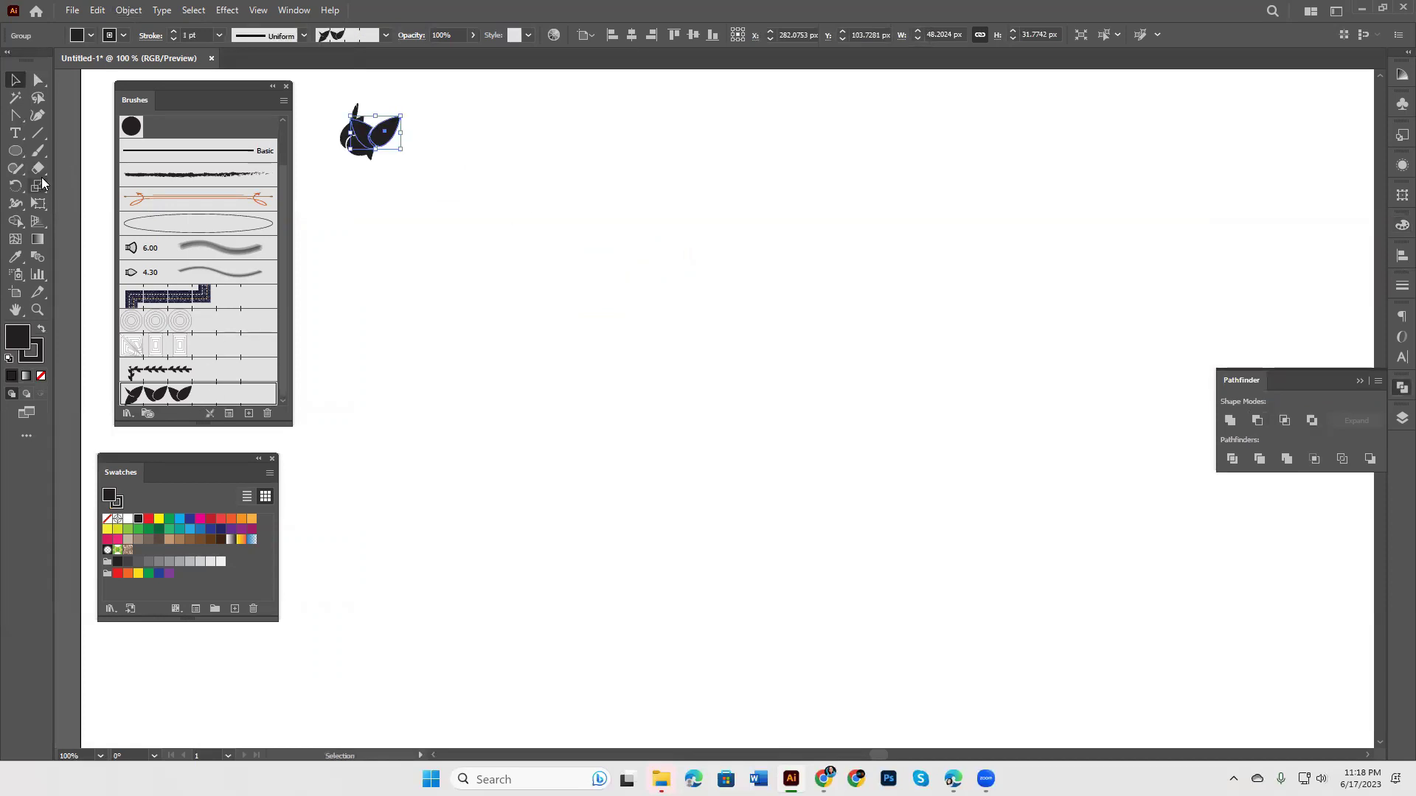
key("ctrl+z")
Step: Paint a long S-shaped vine with the leaf brush and nudge the small leaf pair up
left_click(42, 154)
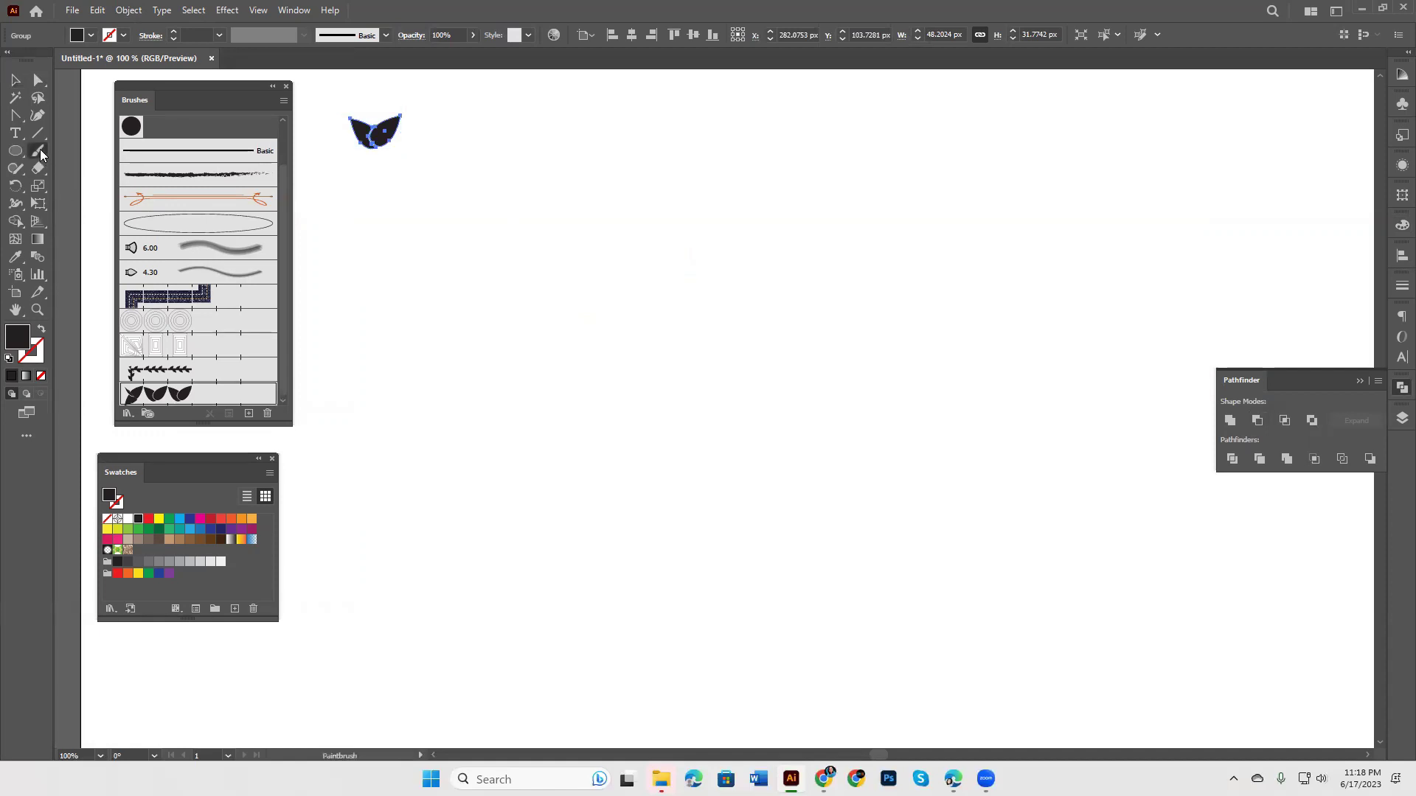
left_click_drag(940, 156, 441, 466)
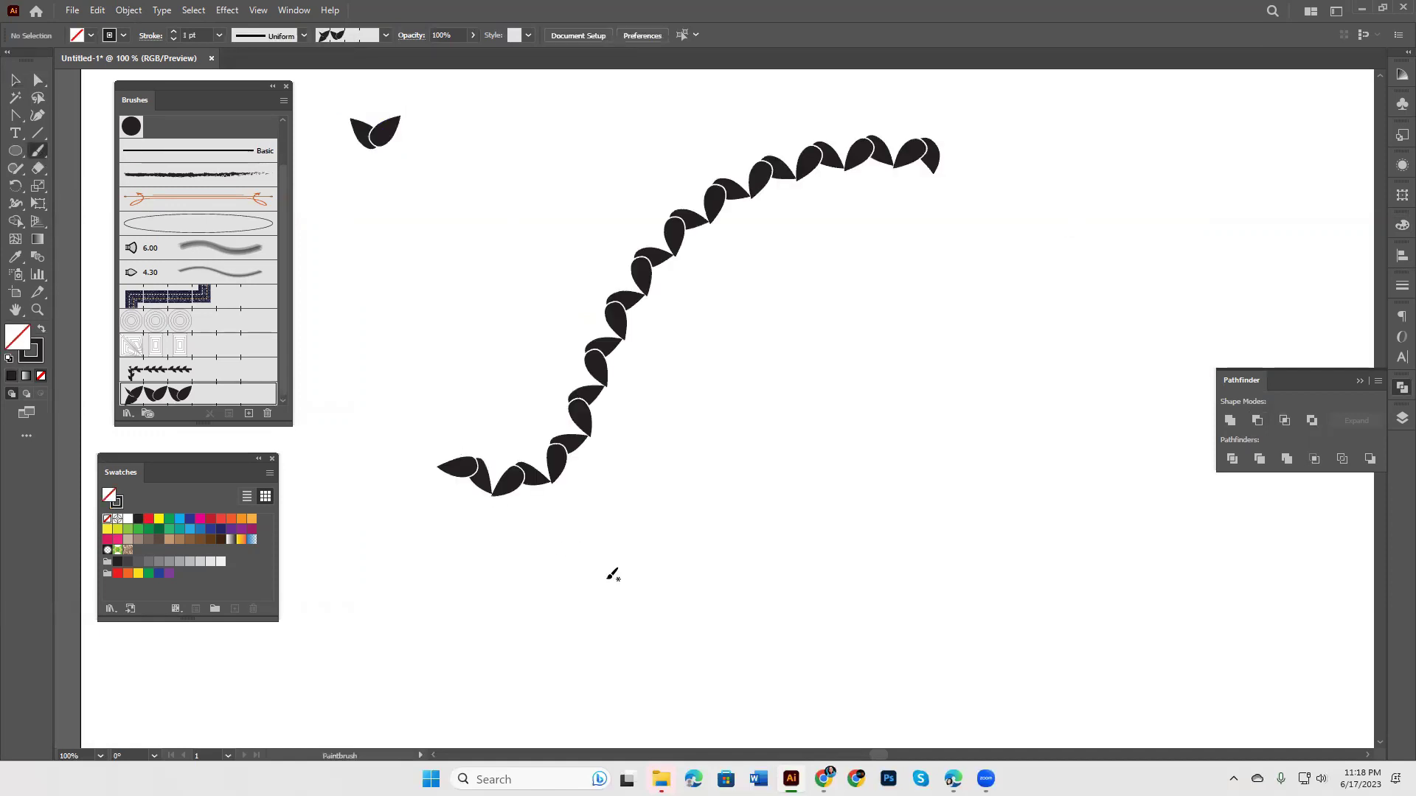
key("v")
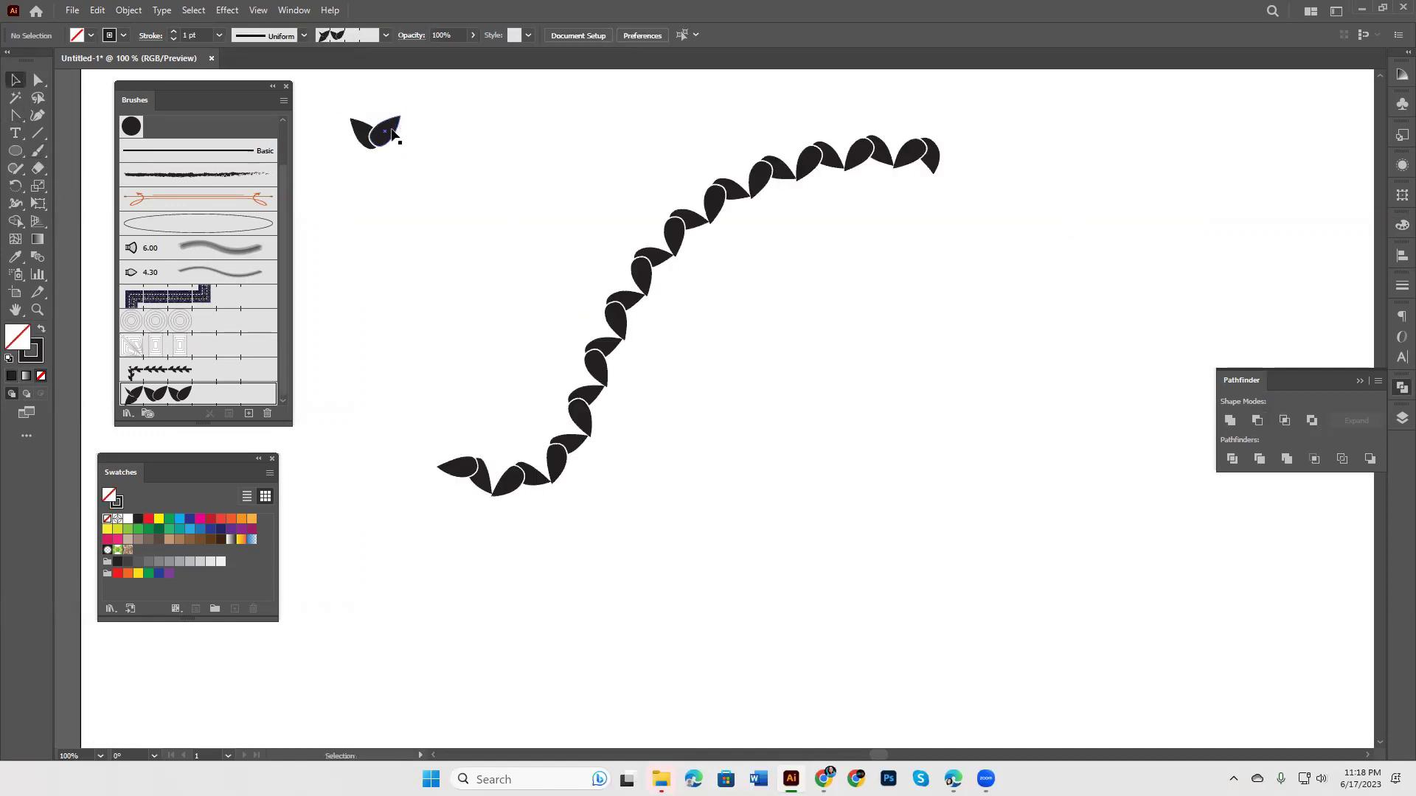
left_click_drag(394, 130, 398, 118)
left_click(699, 221)
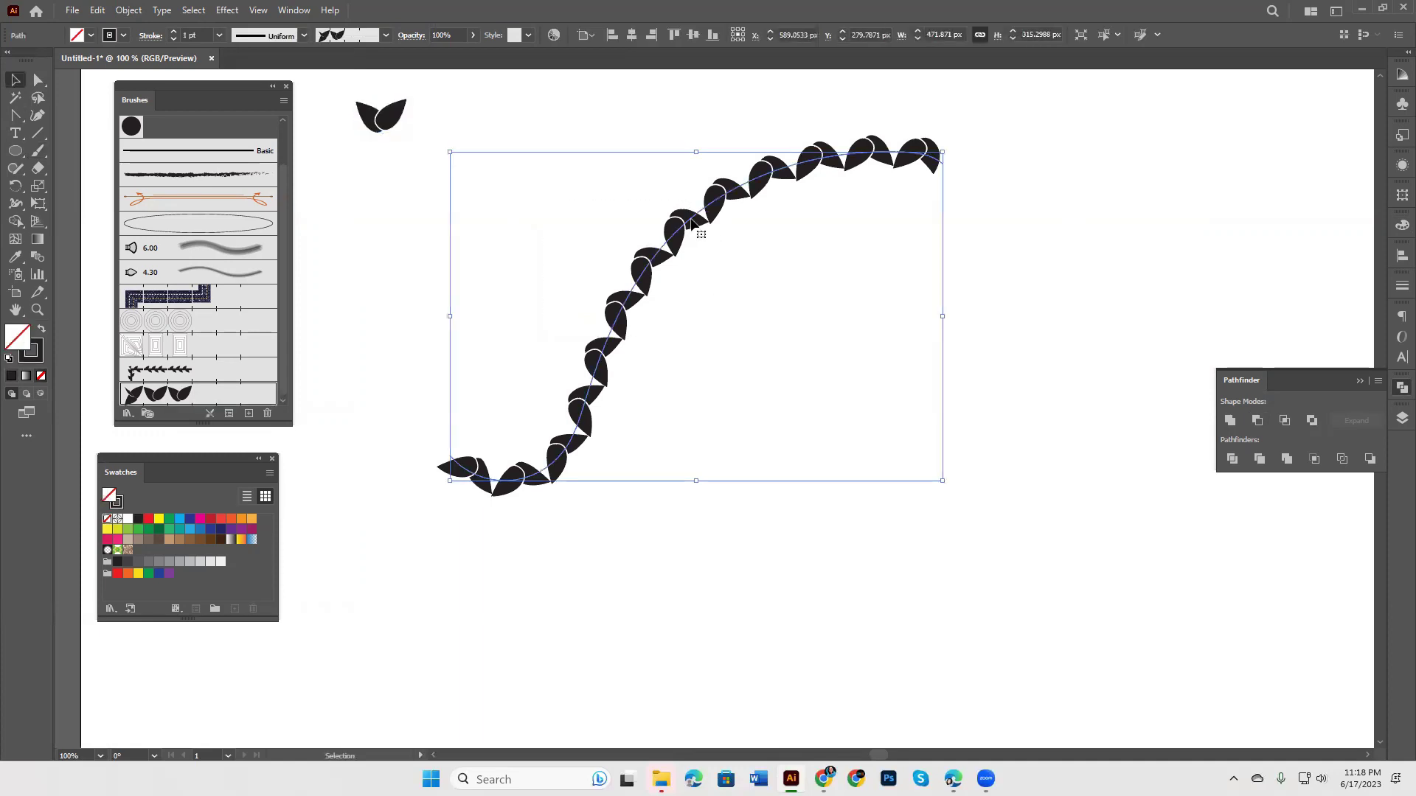
key("ctrl+minus")
key("ctrl+minus")
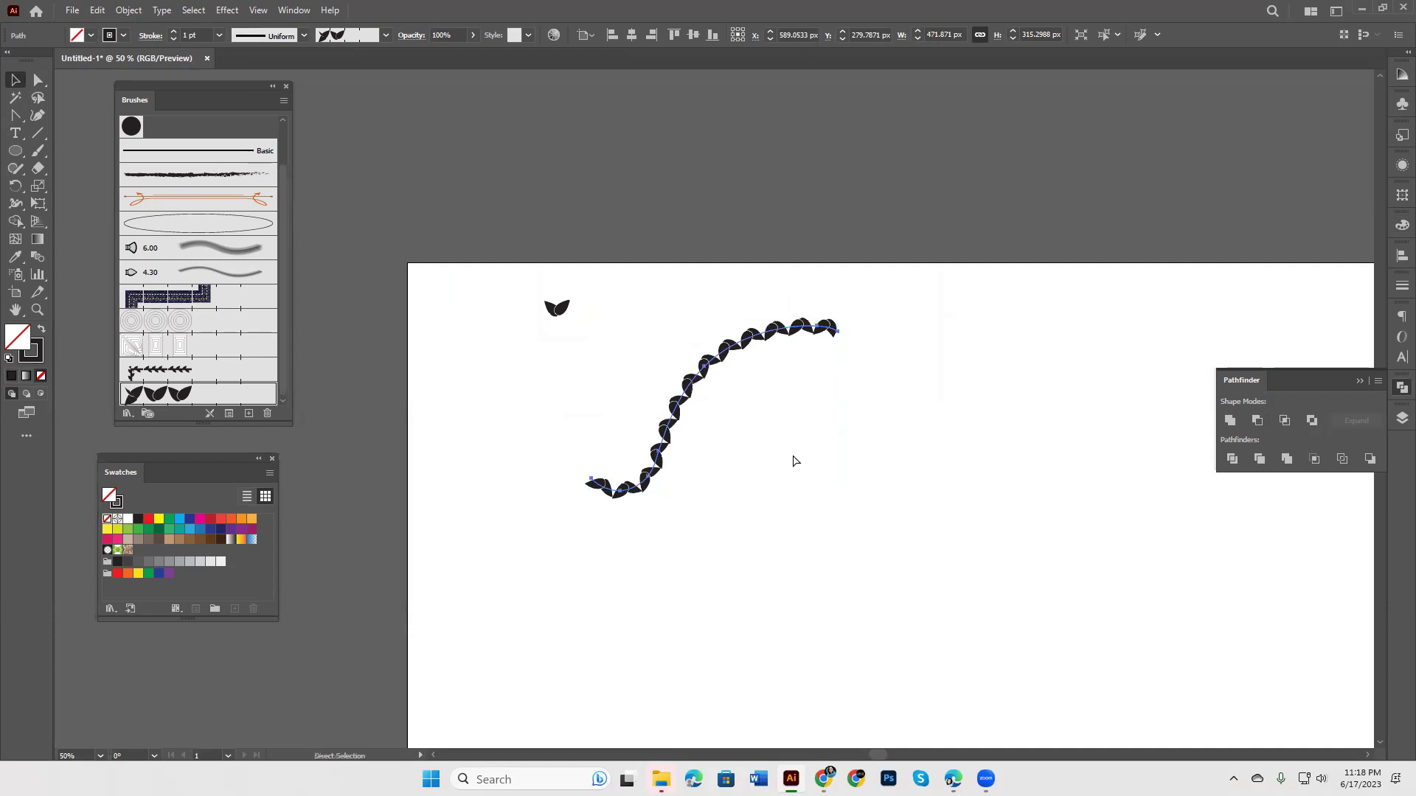
key("ctrl+plus")
key("ctrl+plus")
key("v")
key("ctrl+plus")
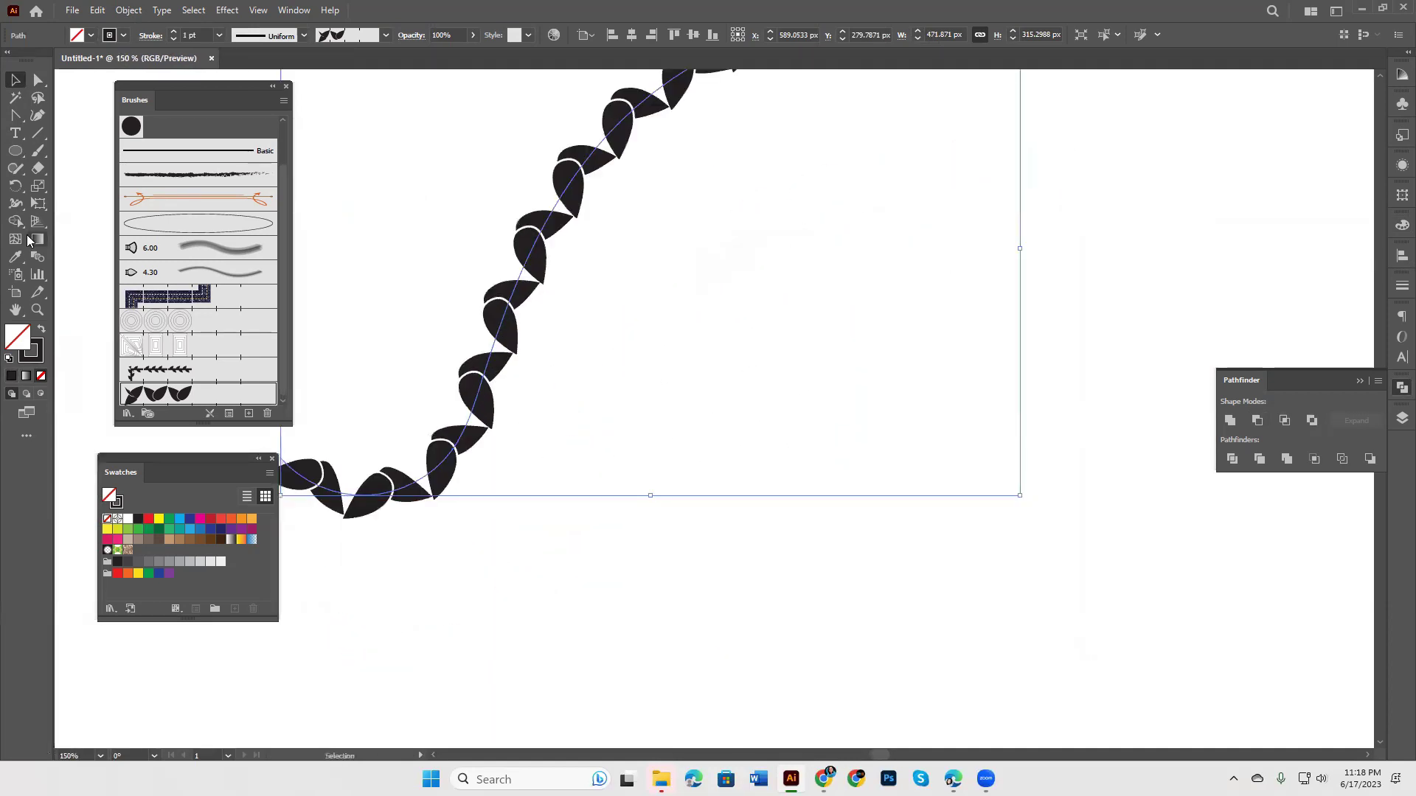
Step: Draw a circle beside the vine and give it the Pattern Brush 4 leaves
left_click(16, 153)
left_click_drag(744, 300, 1049, 594)
left_click(190, 396)
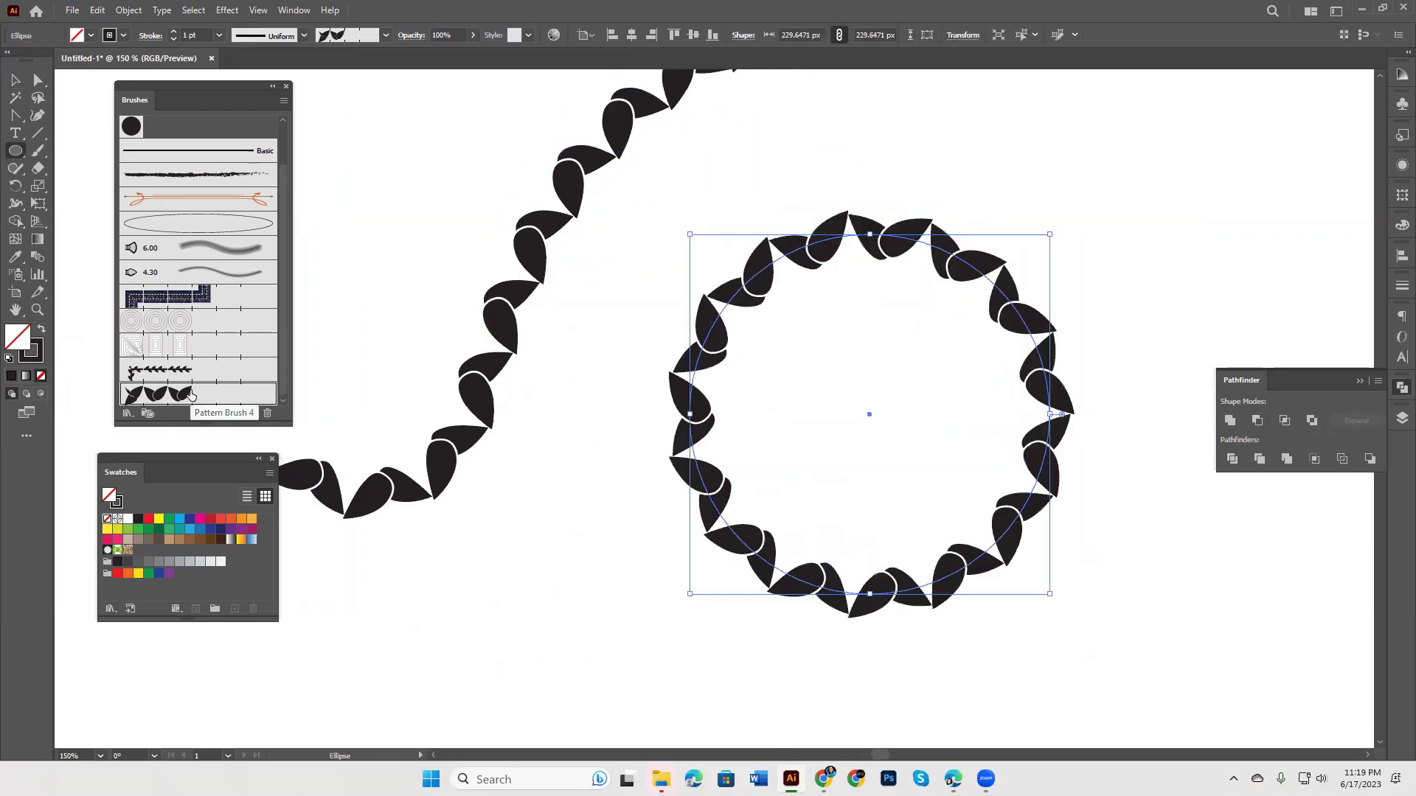
left_click(16, 81)
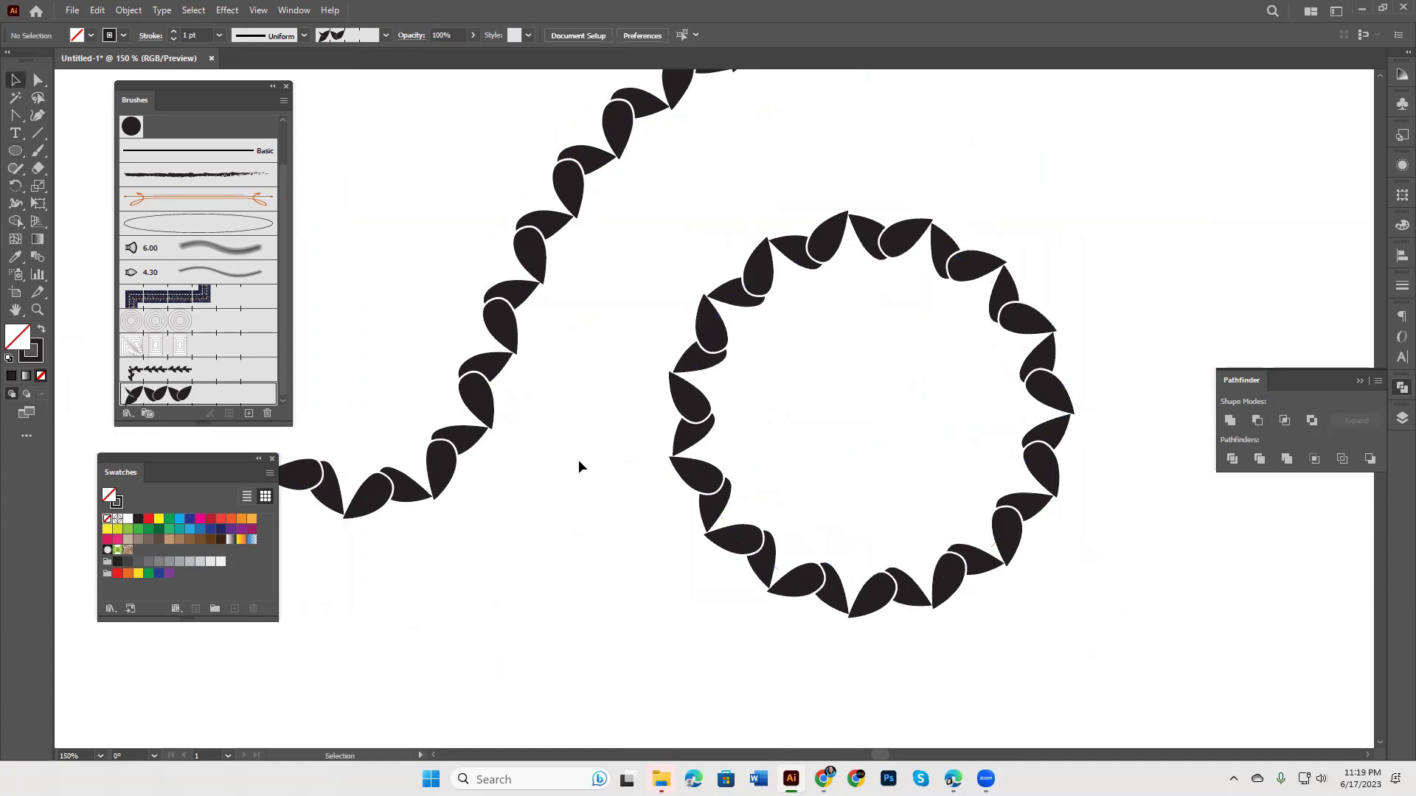
left_click(1139, 639)
Step: Pull the leaf circle's top anchor into a teardrop point and move it upper right
key("ctrl+minus")
key("ctrl+minus")
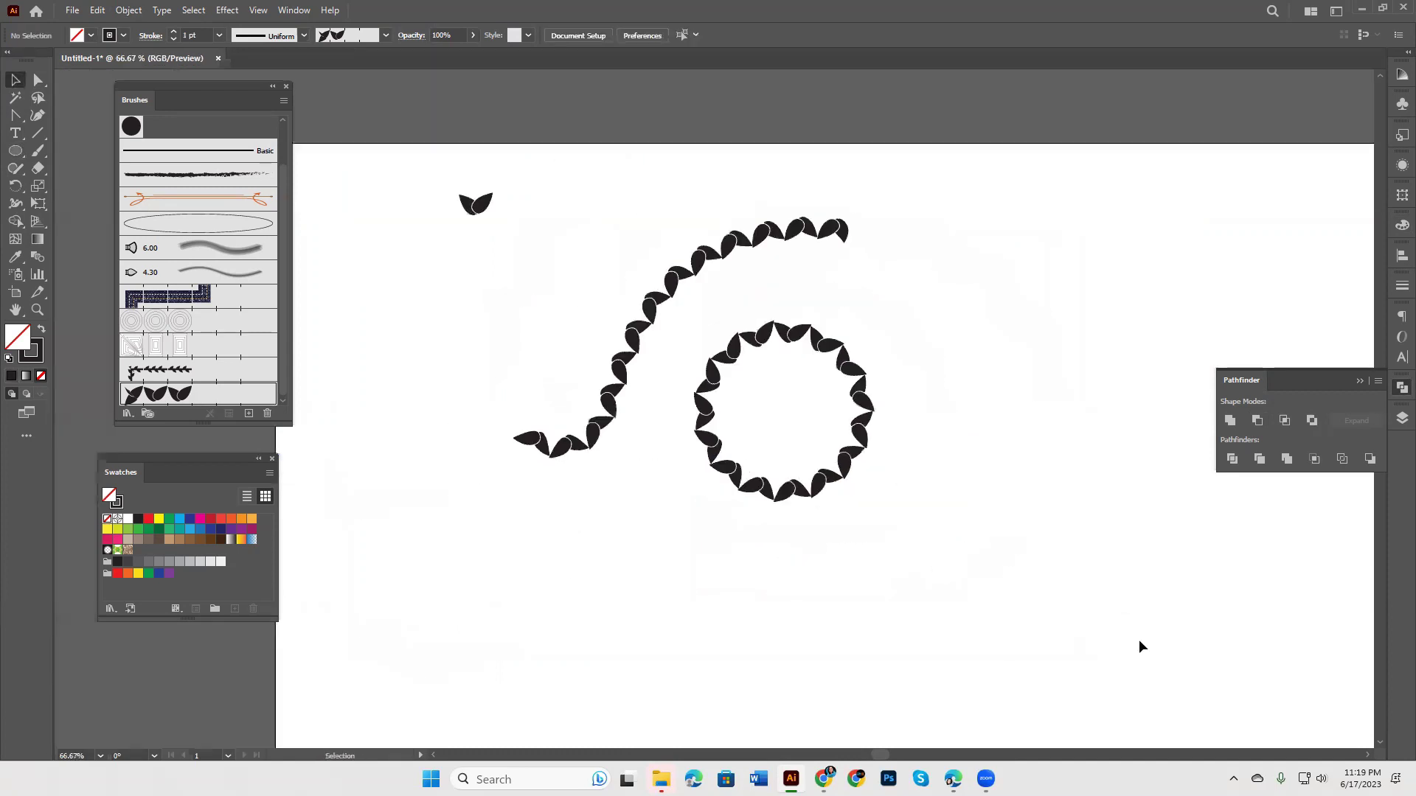
left_click(827, 342)
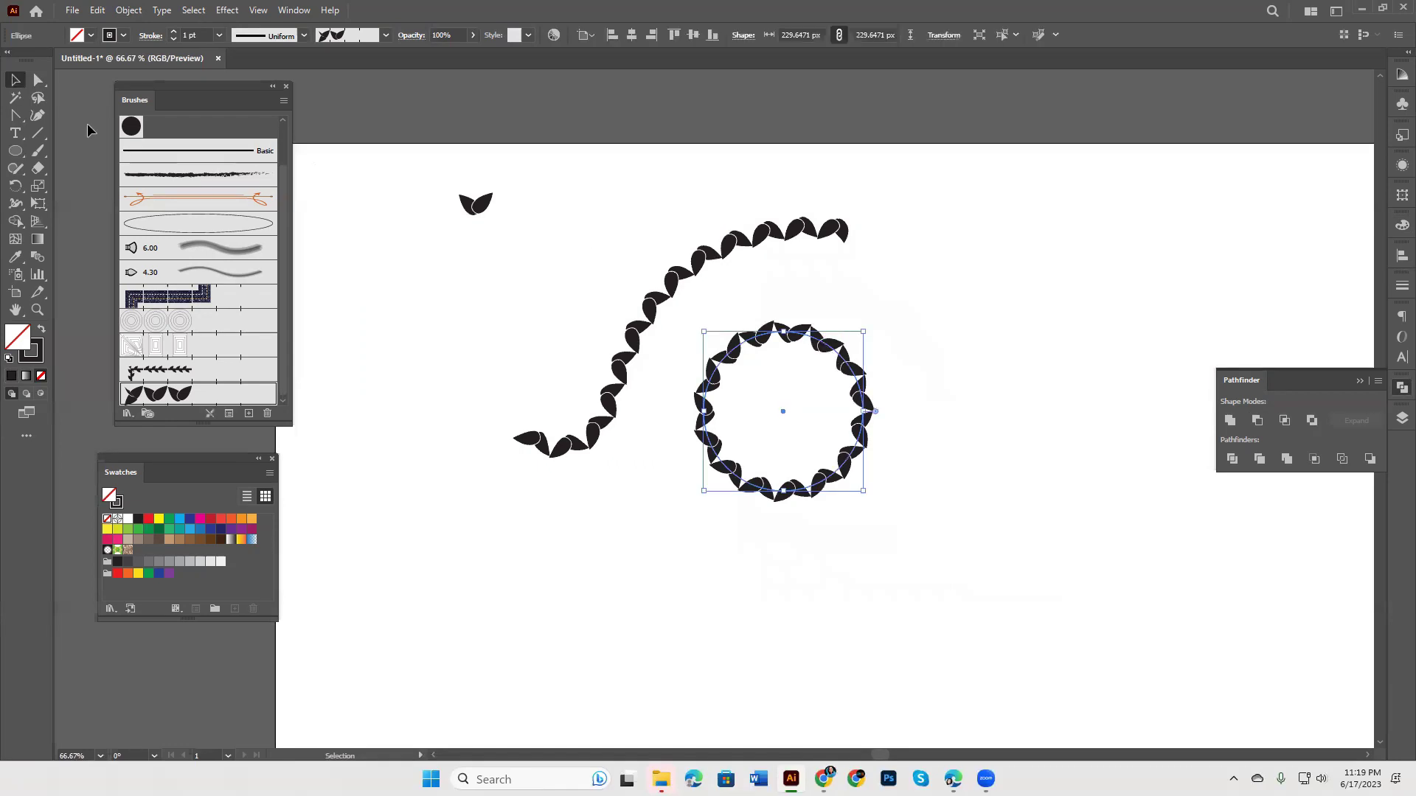
left_click(39, 79)
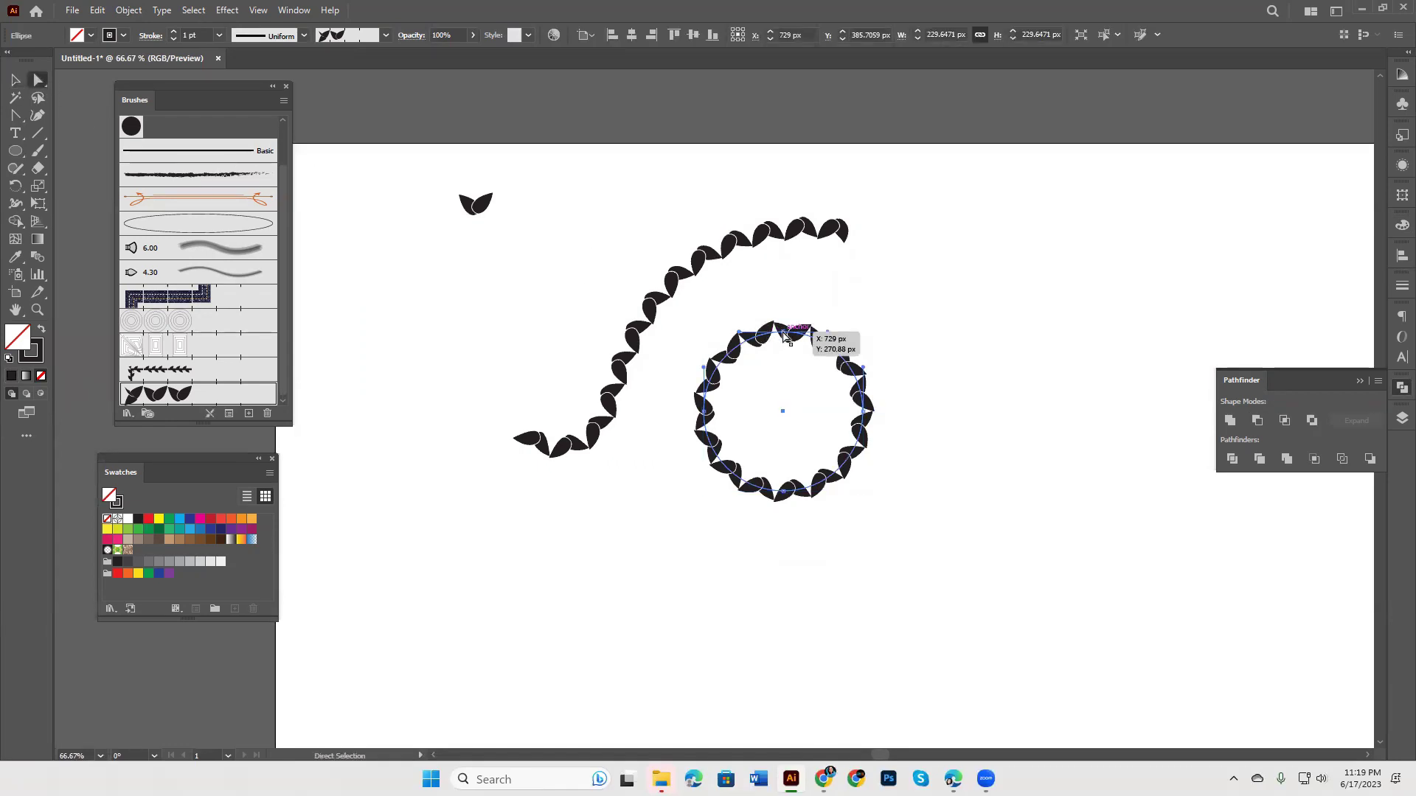
left_click(838, 335)
left_click_drag(828, 334, 788, 220)
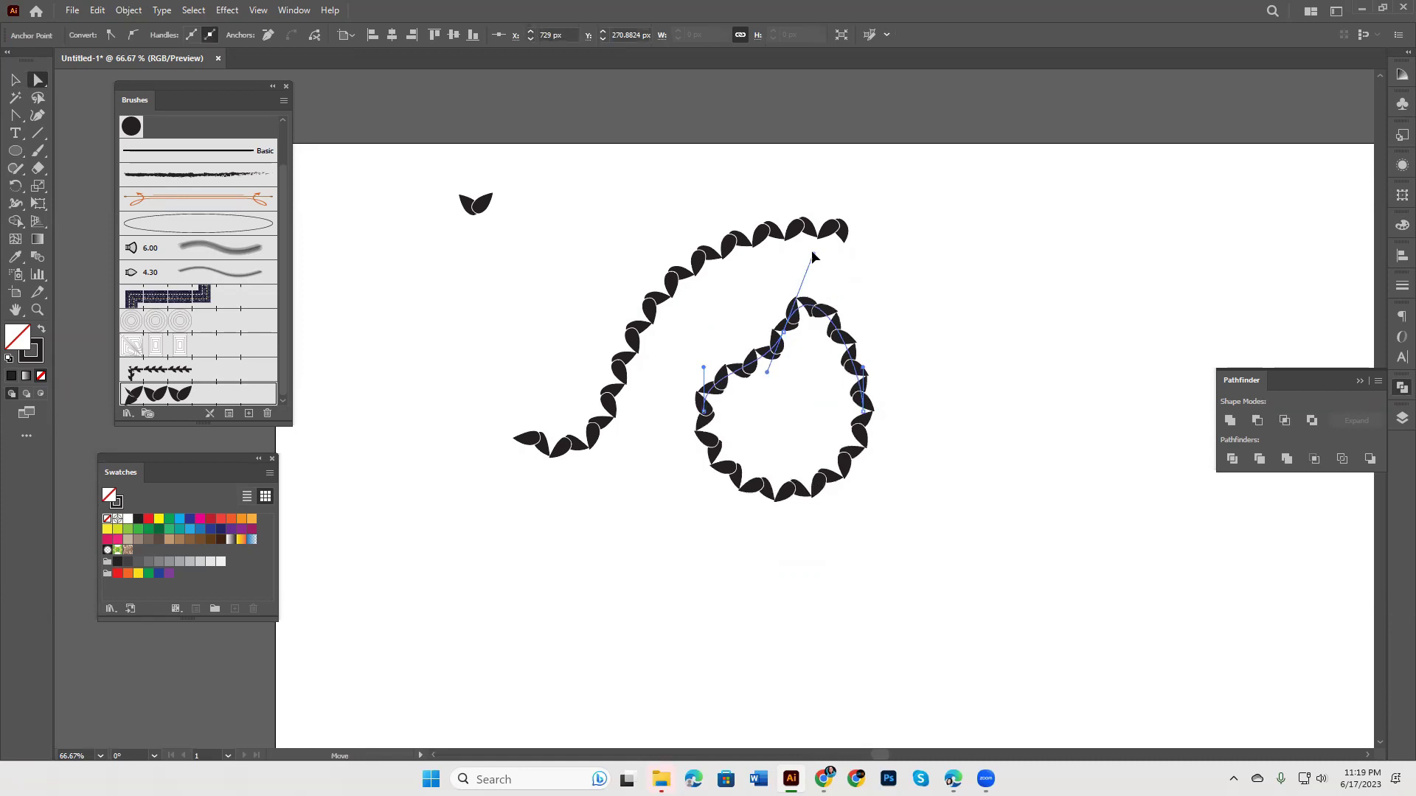
key("v")
left_click_drag(826, 480, 1014, 312)
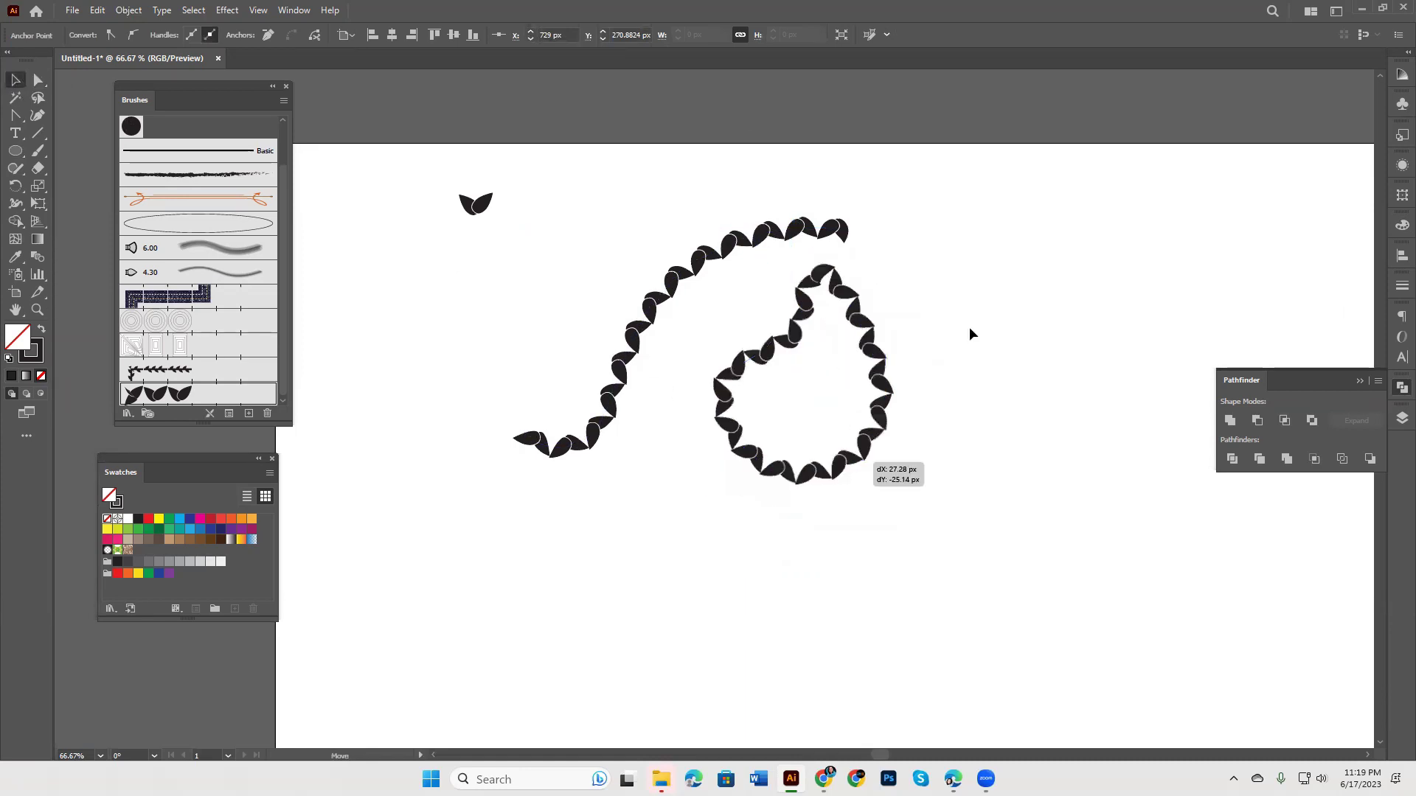
left_click_drag(435, 165, 559, 248)
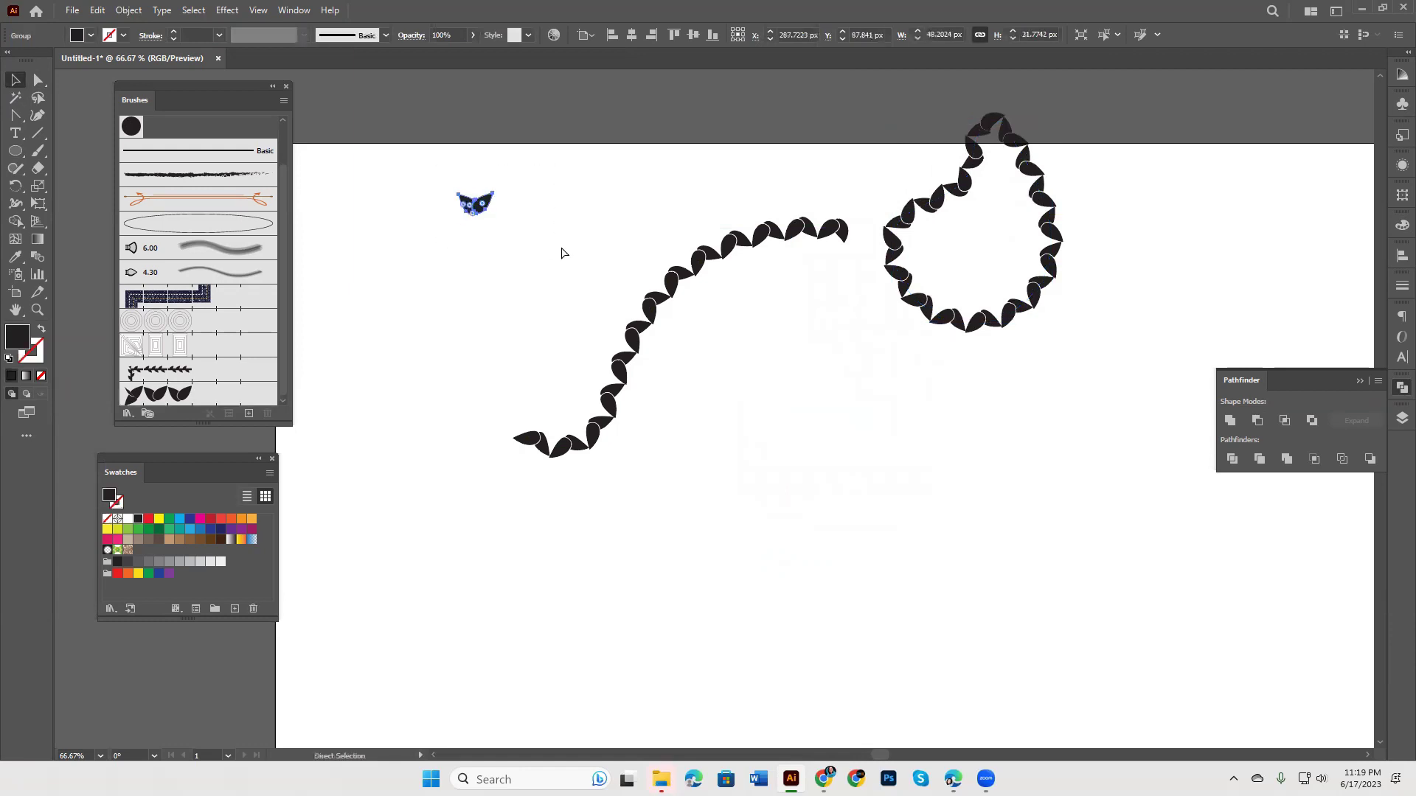
Step: Rotate the small leaf pair 90° so it stands upright
key("ctrl+equal")
key("ctrl+equal")
scroll(827, 474, "down", 3)
scroll(827, 474, "right", 4)
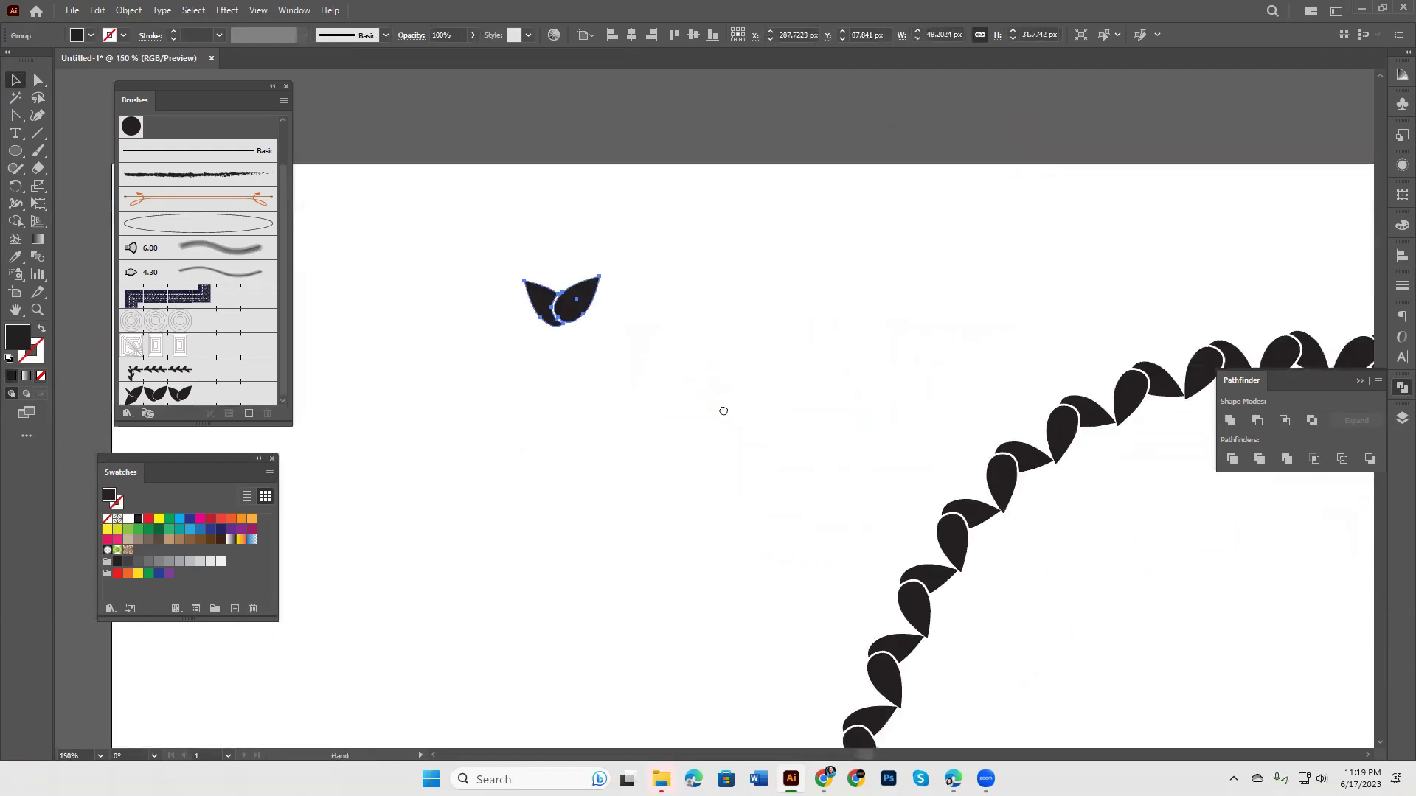
left_click(604, 273)
key("ctrl+z")
left_click_drag(621, 294, 620, 405)
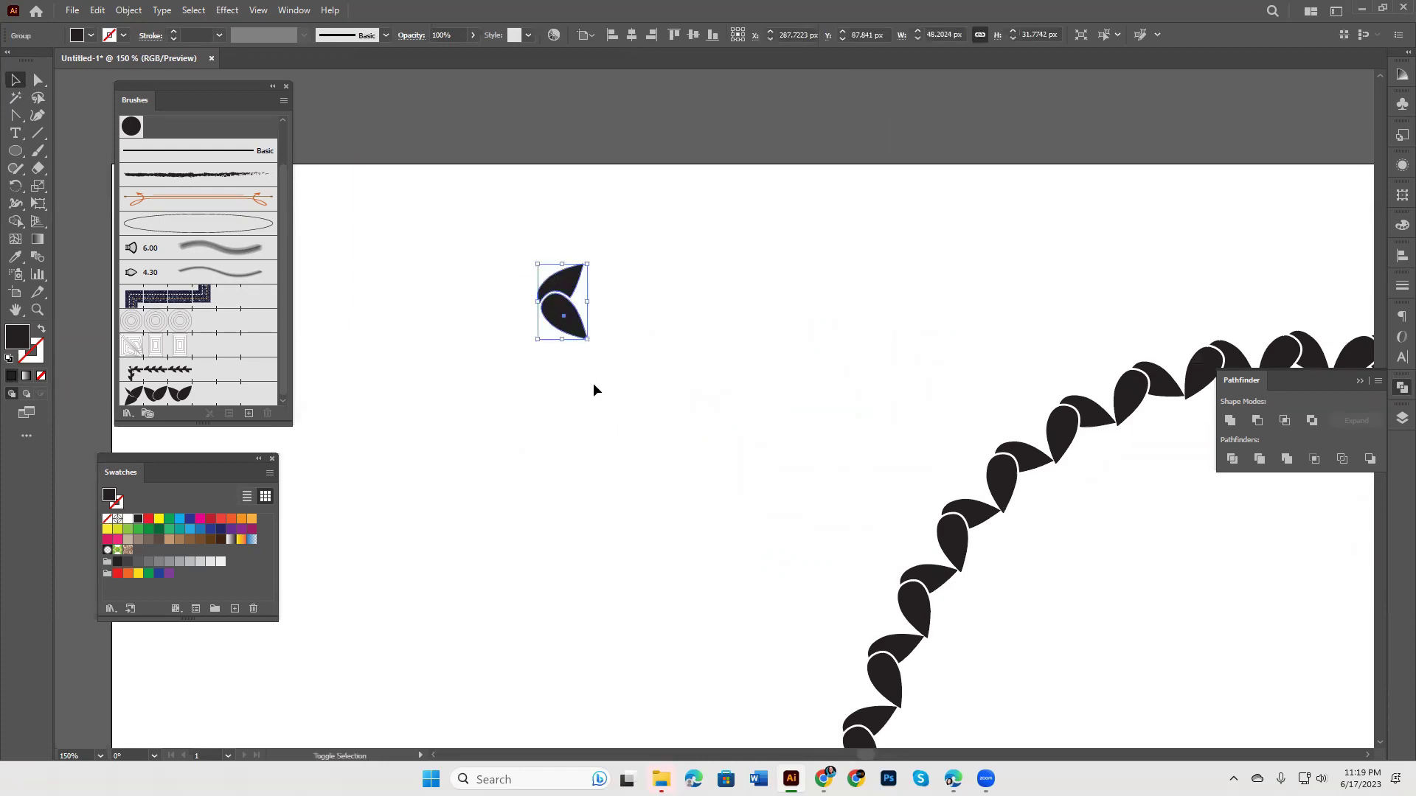
Step: Save the upright leaf pair as a new pattern brush, Pattern Brush 5
left_click_drag(563, 315, 197, 290)
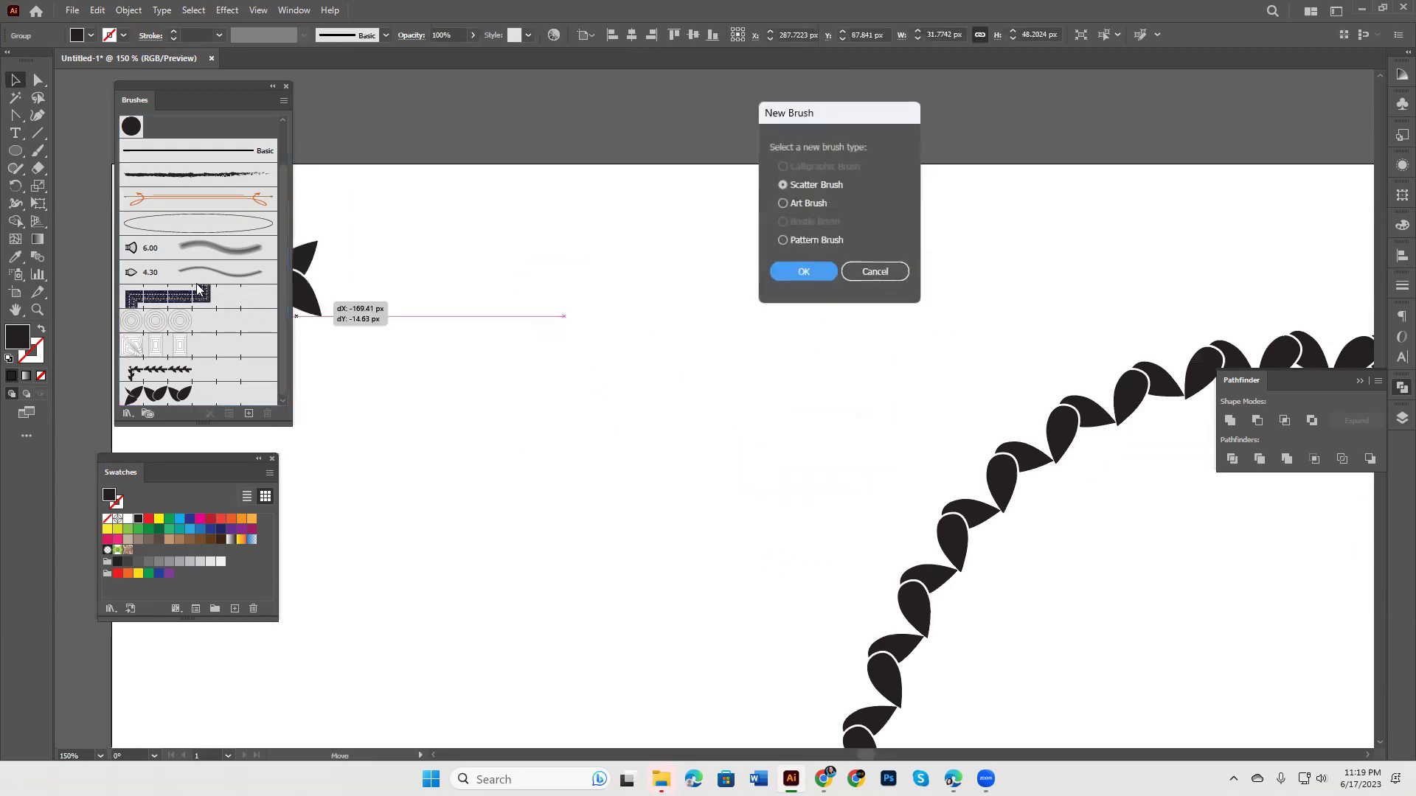
left_click(804, 241)
left_click(803, 271)
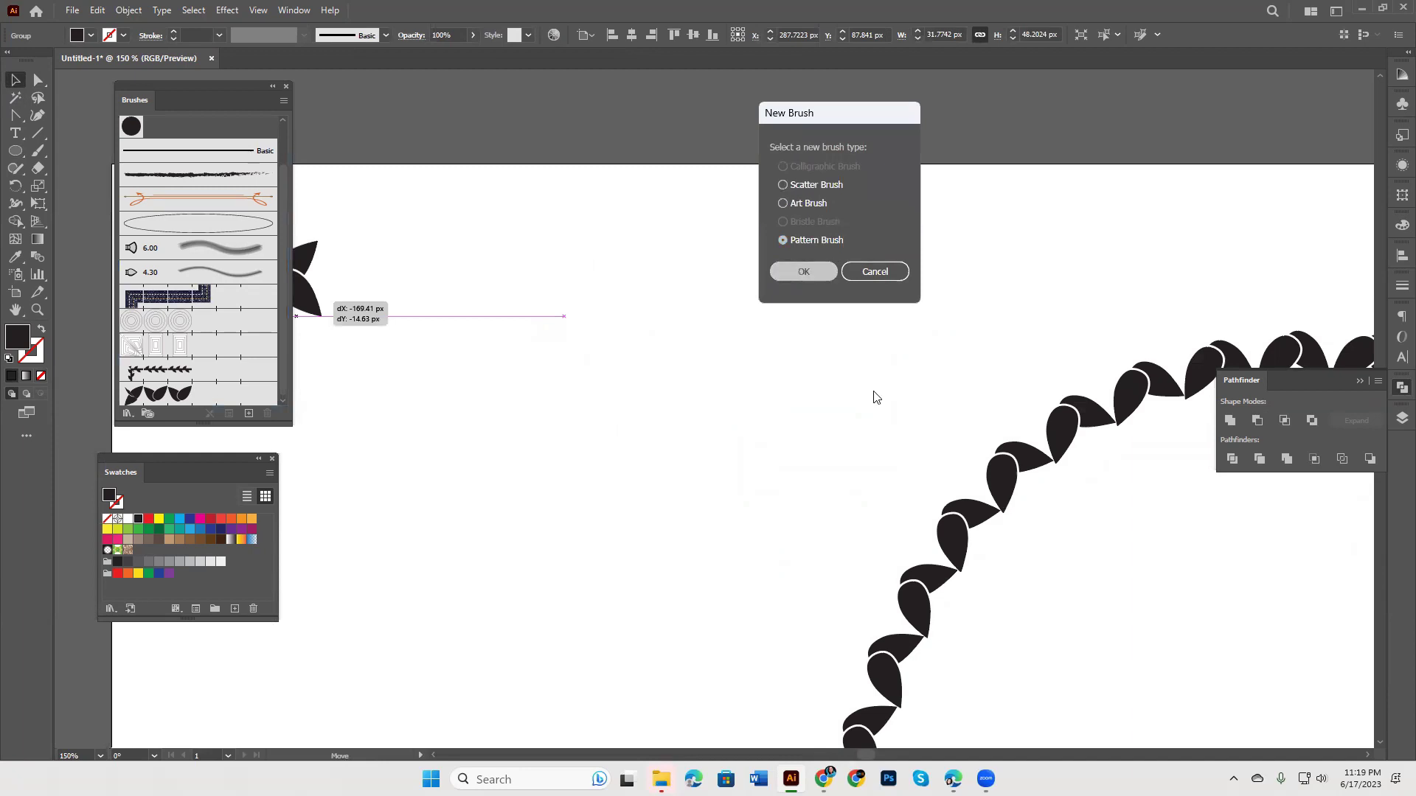
left_click(1215, 594)
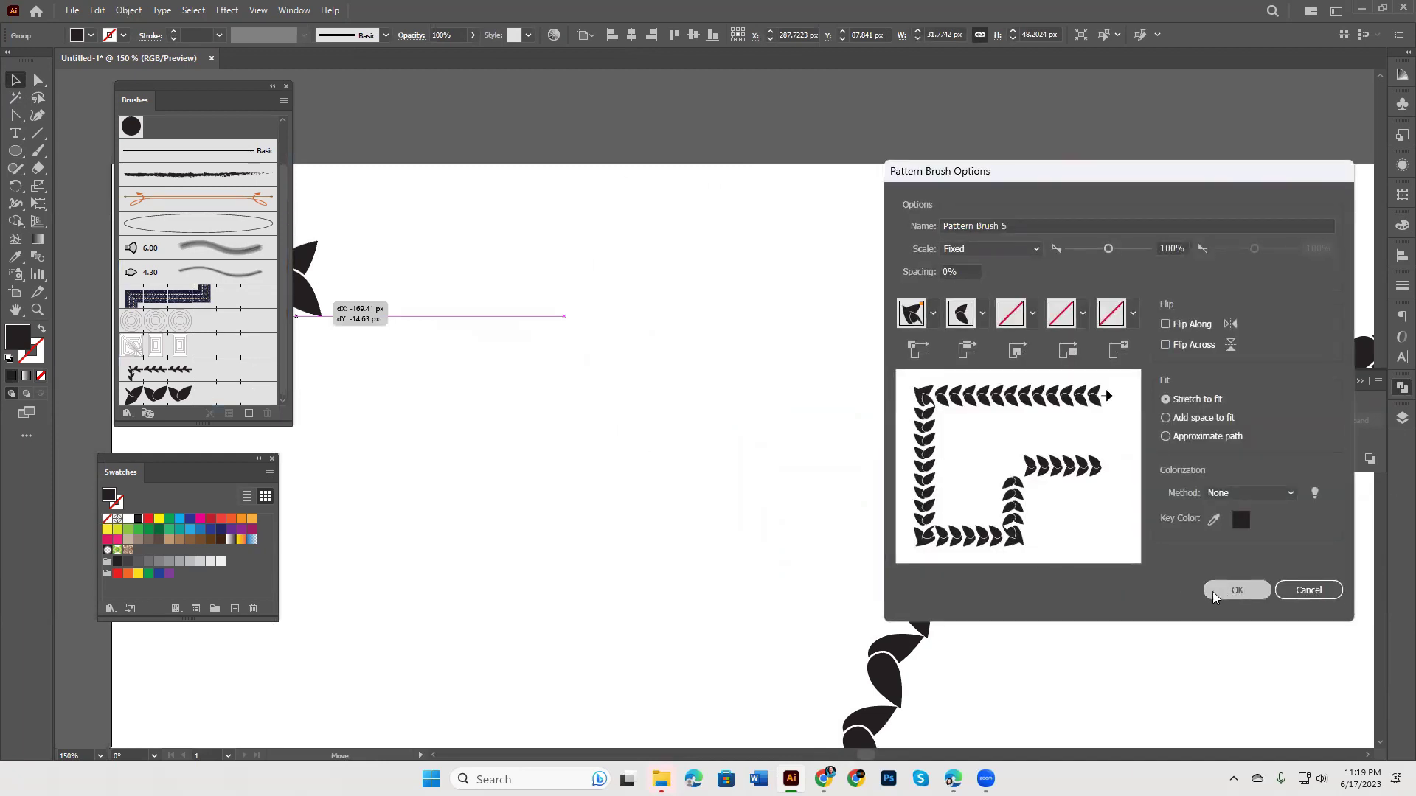
left_click_drag(294, 428, 345, 507)
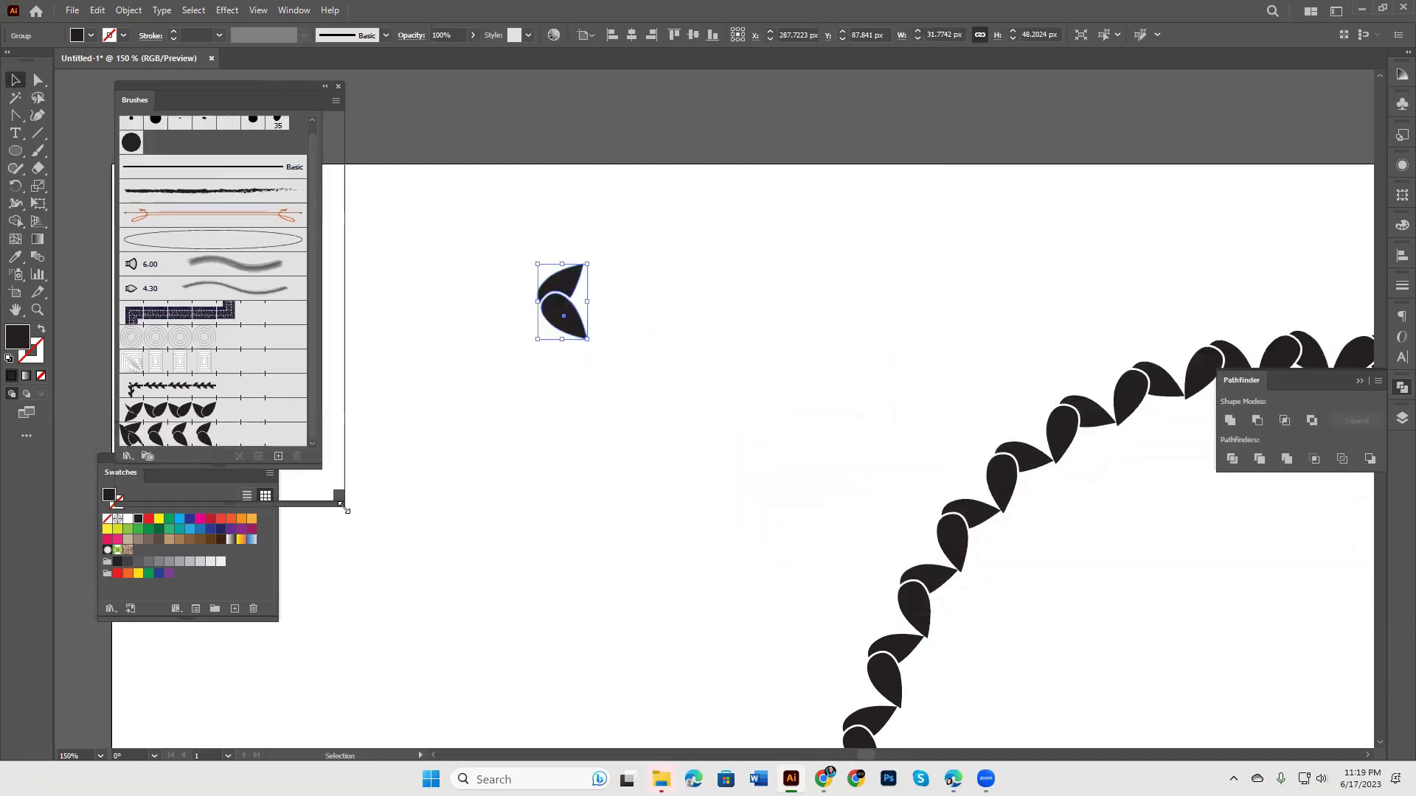
left_click_drag(244, 95, 258, 60)
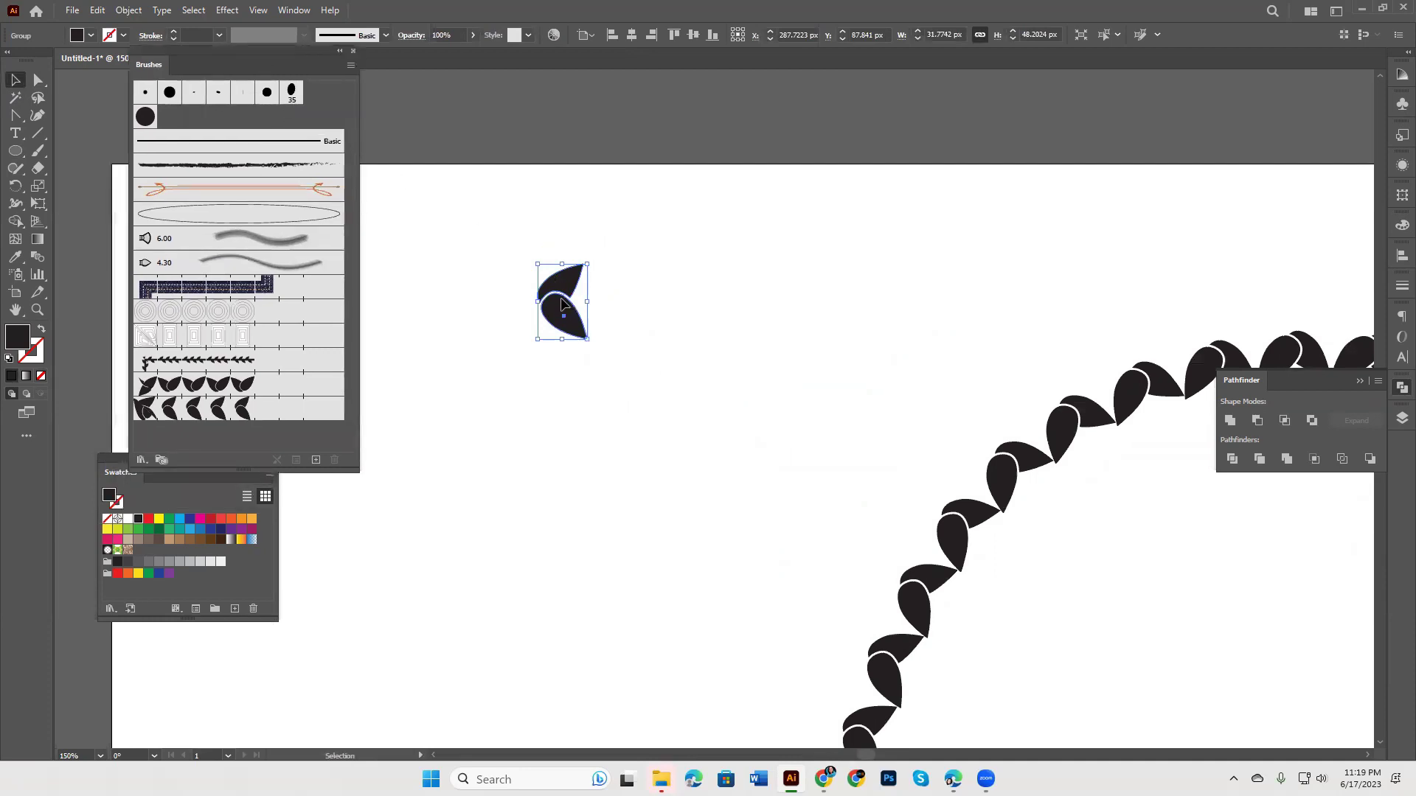
left_click_drag(562, 300, 506, 236)
Step: Draw a new unfilled circle and apply Pattern Brush 5 to its outline
key("l")
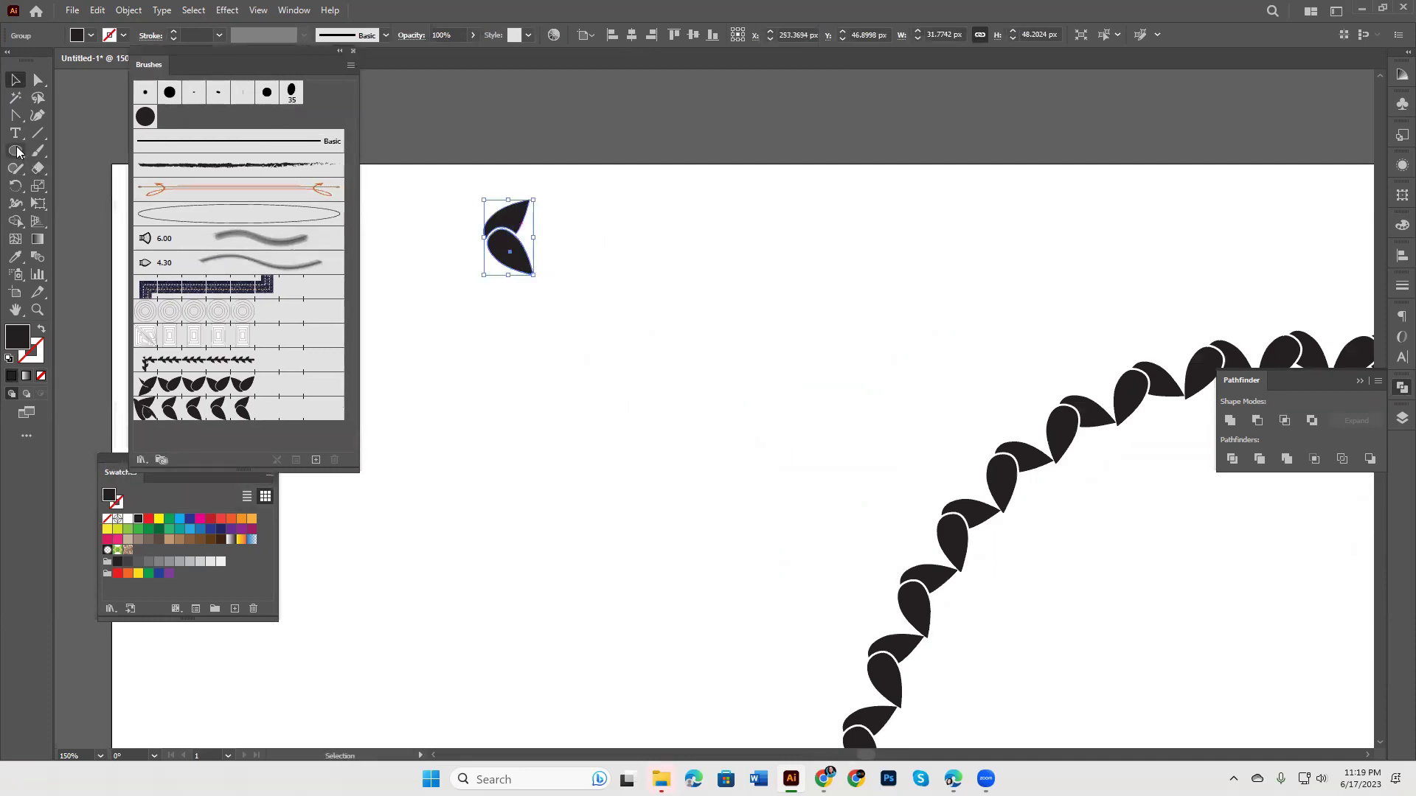
left_click_drag(639, 359, 818, 503)
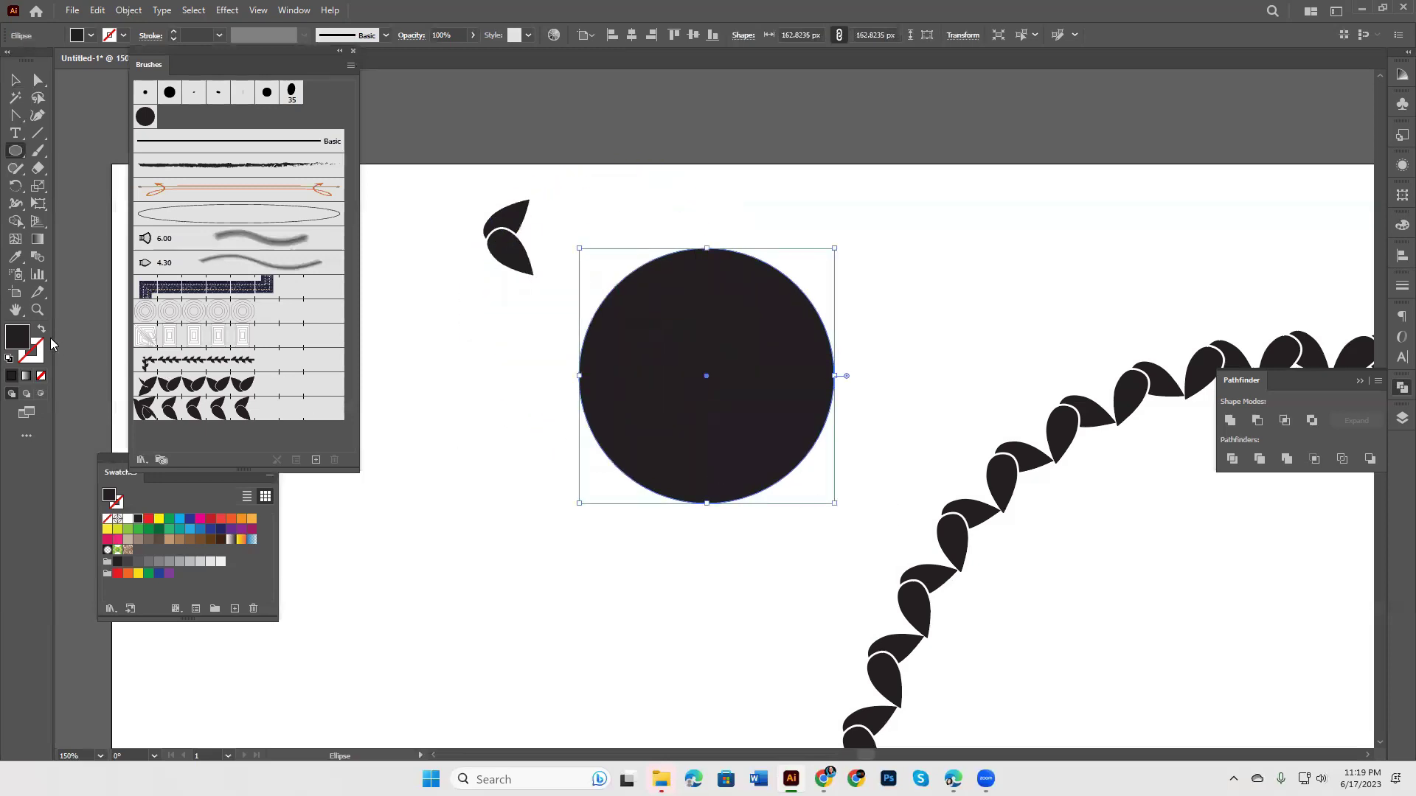
left_click(41, 330)
left_click(16, 79)
left_click(248, 413)
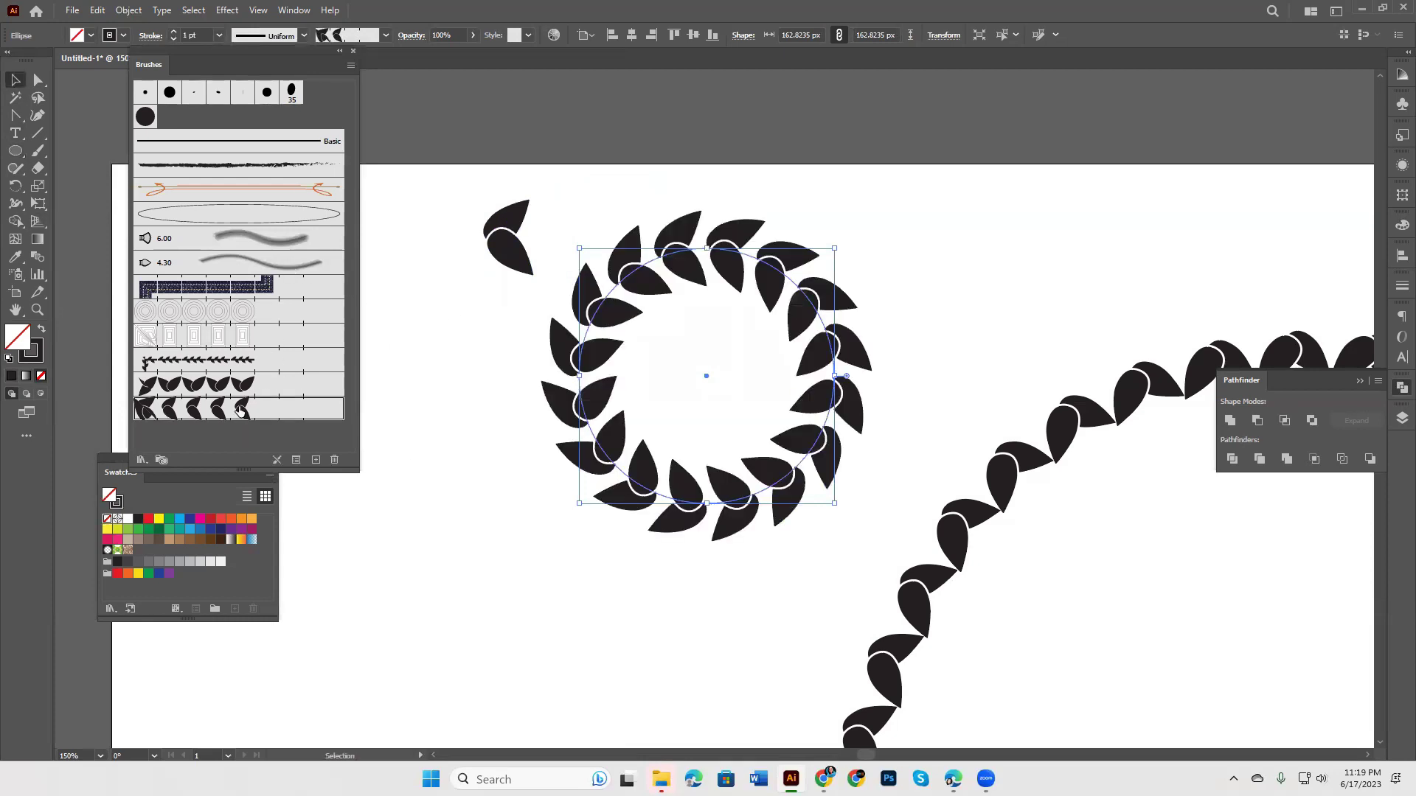
Step: Set Pattern Brush 5 to 40% scale and spacing 8, updating the existing strokes
double_click(240, 410)
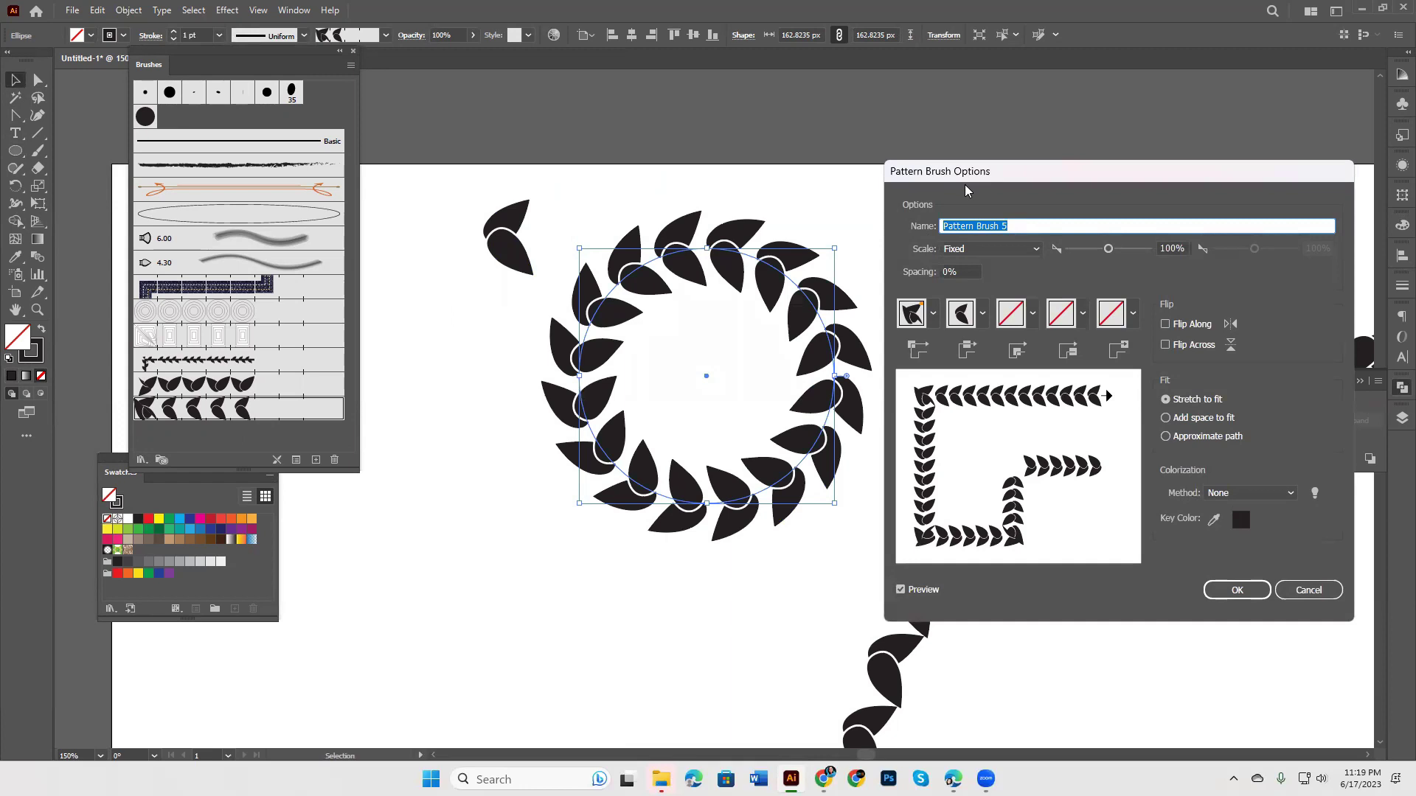
left_click_drag(966, 177, 990, 363)
left_click_drag(1132, 435, 1106, 435)
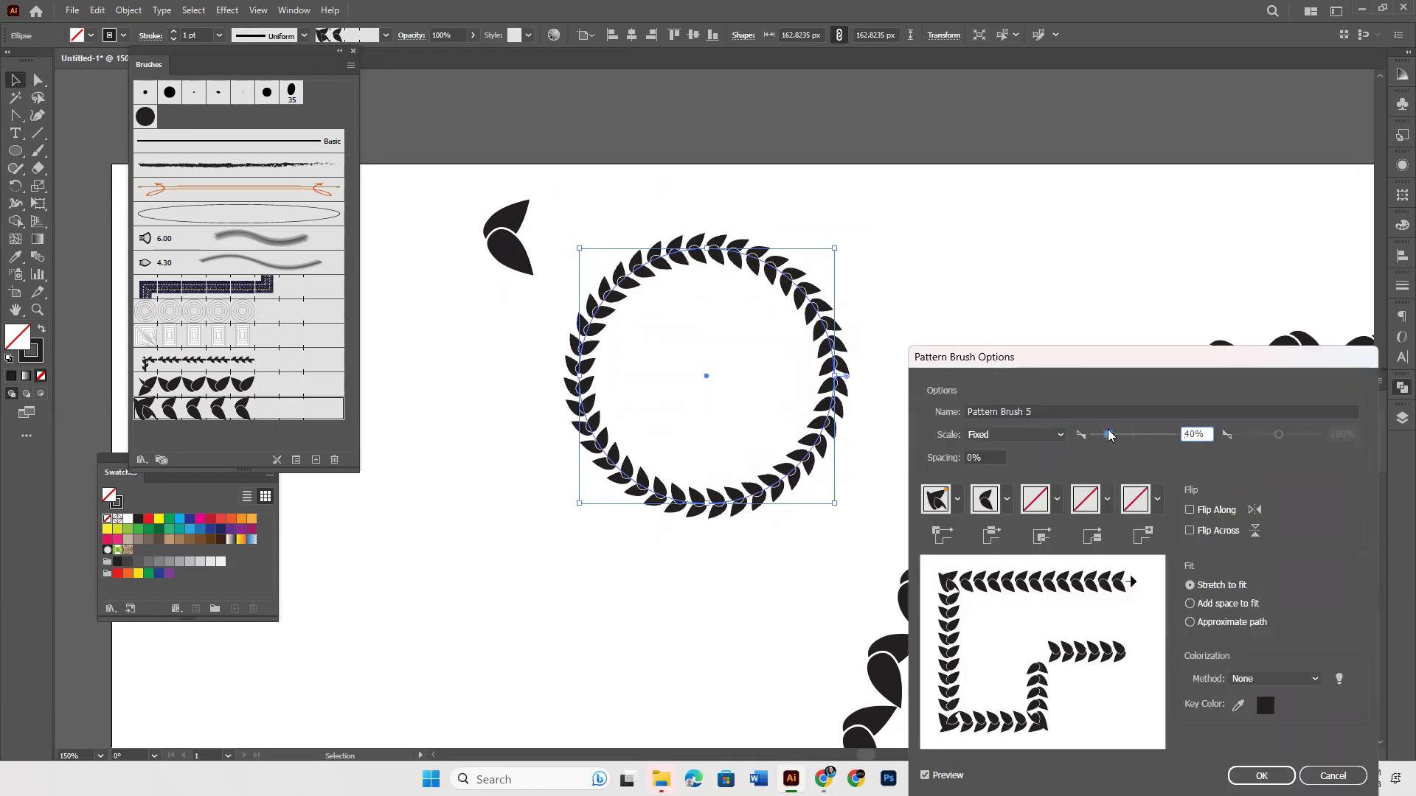
left_click(988, 457)
type("8")
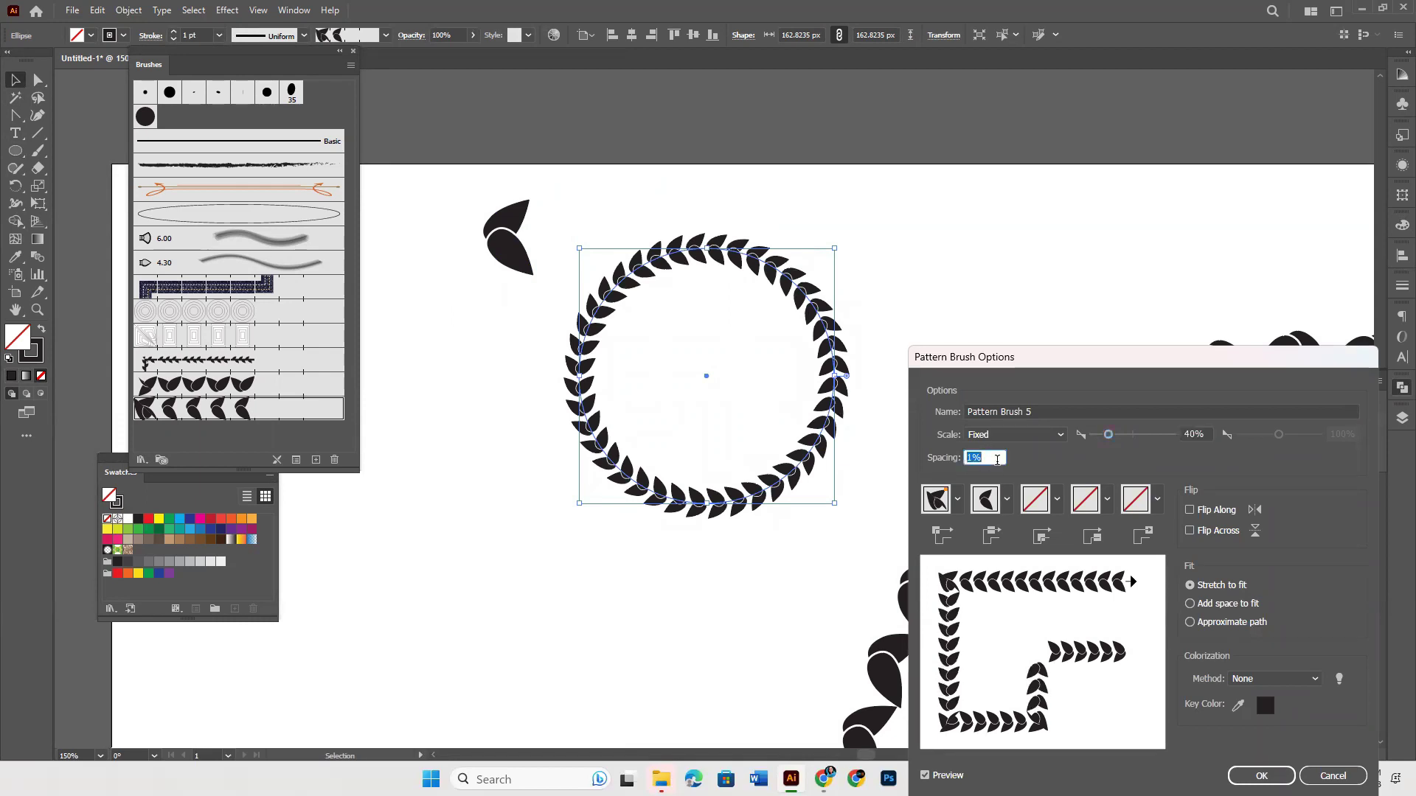
scroll(995, 457, "up", 6)
scroll(995, 457, "up", 6)
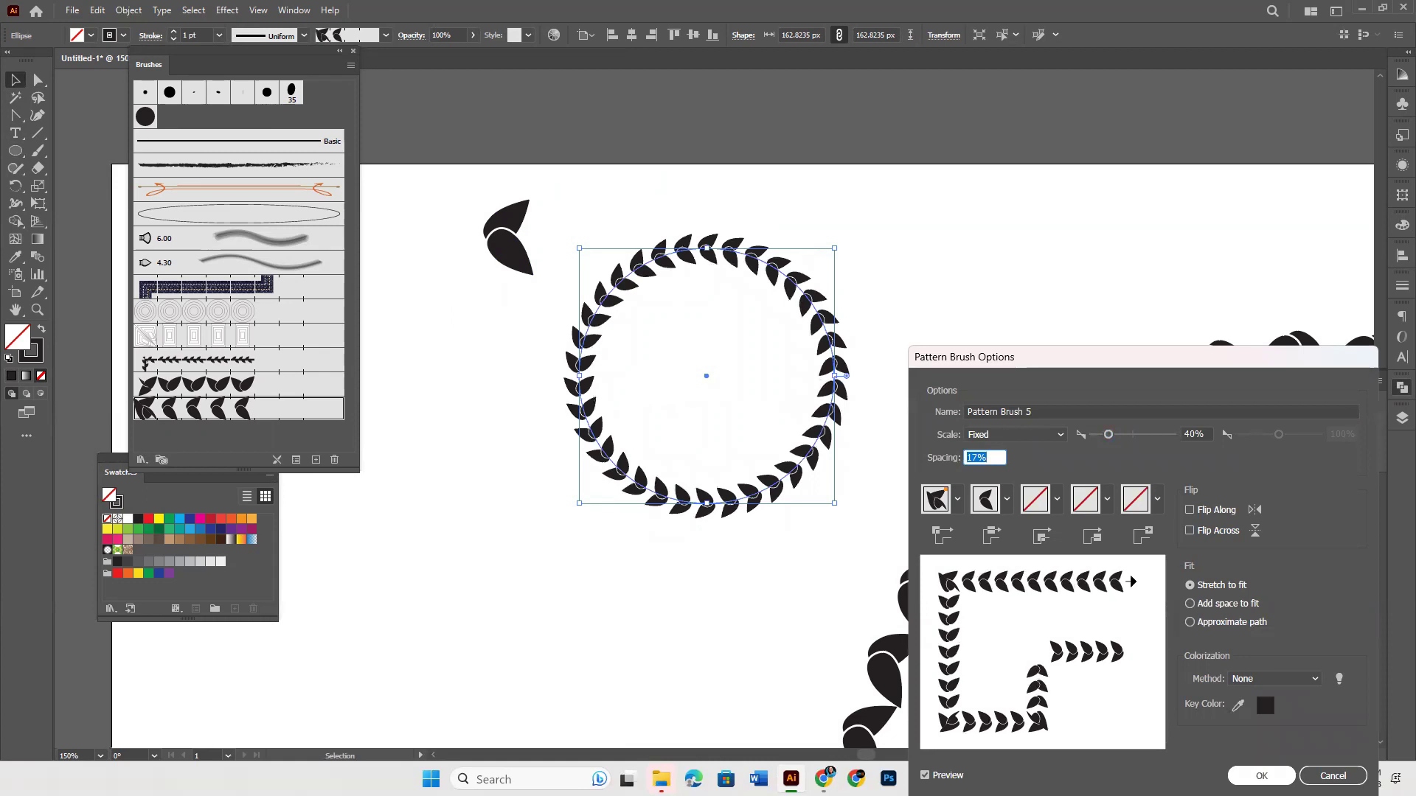
key("Return")
left_click(776, 407)
Step: Move the wreath up right, then draw a new circle below and rotate it 45°
left_click_drag(707, 376, 837, 229)
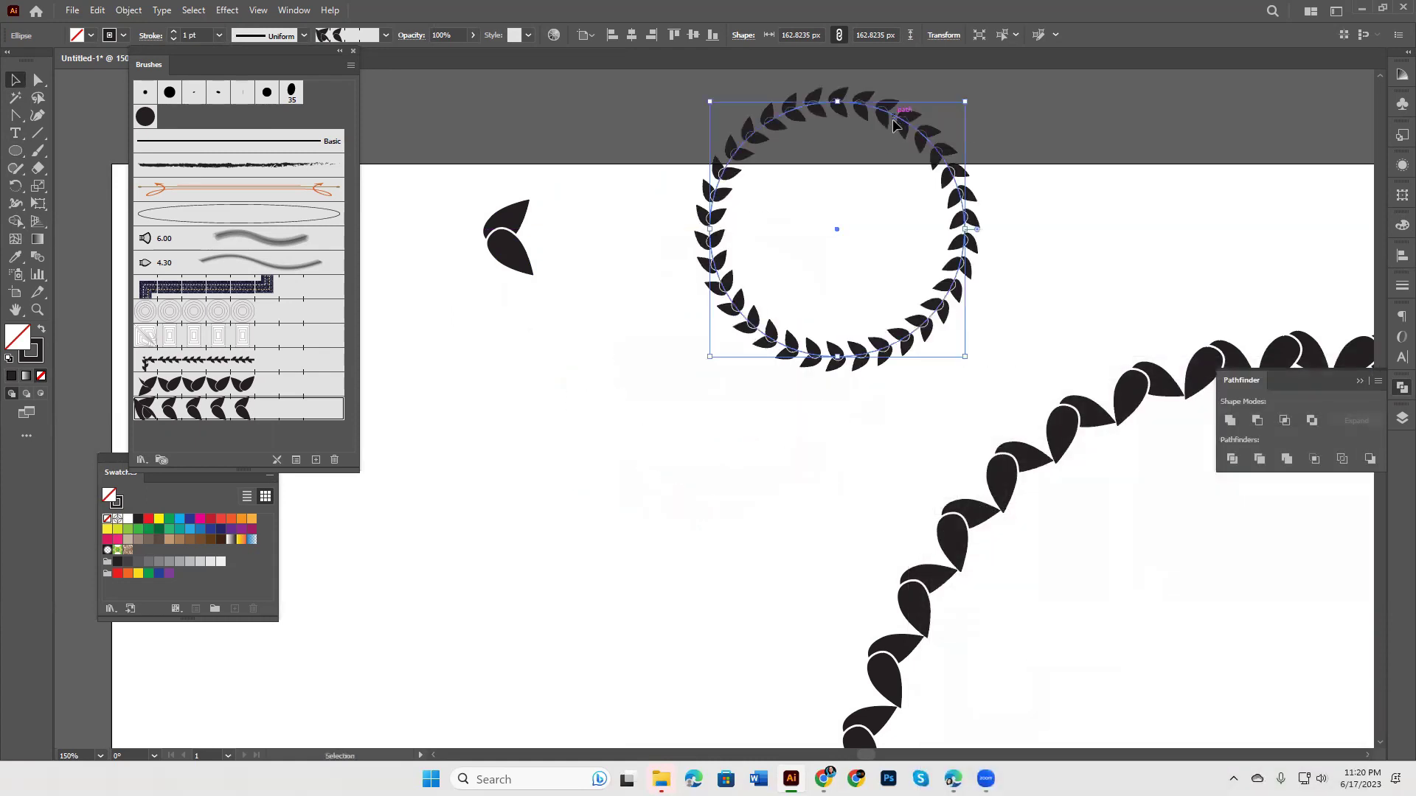
left_click(14, 151)
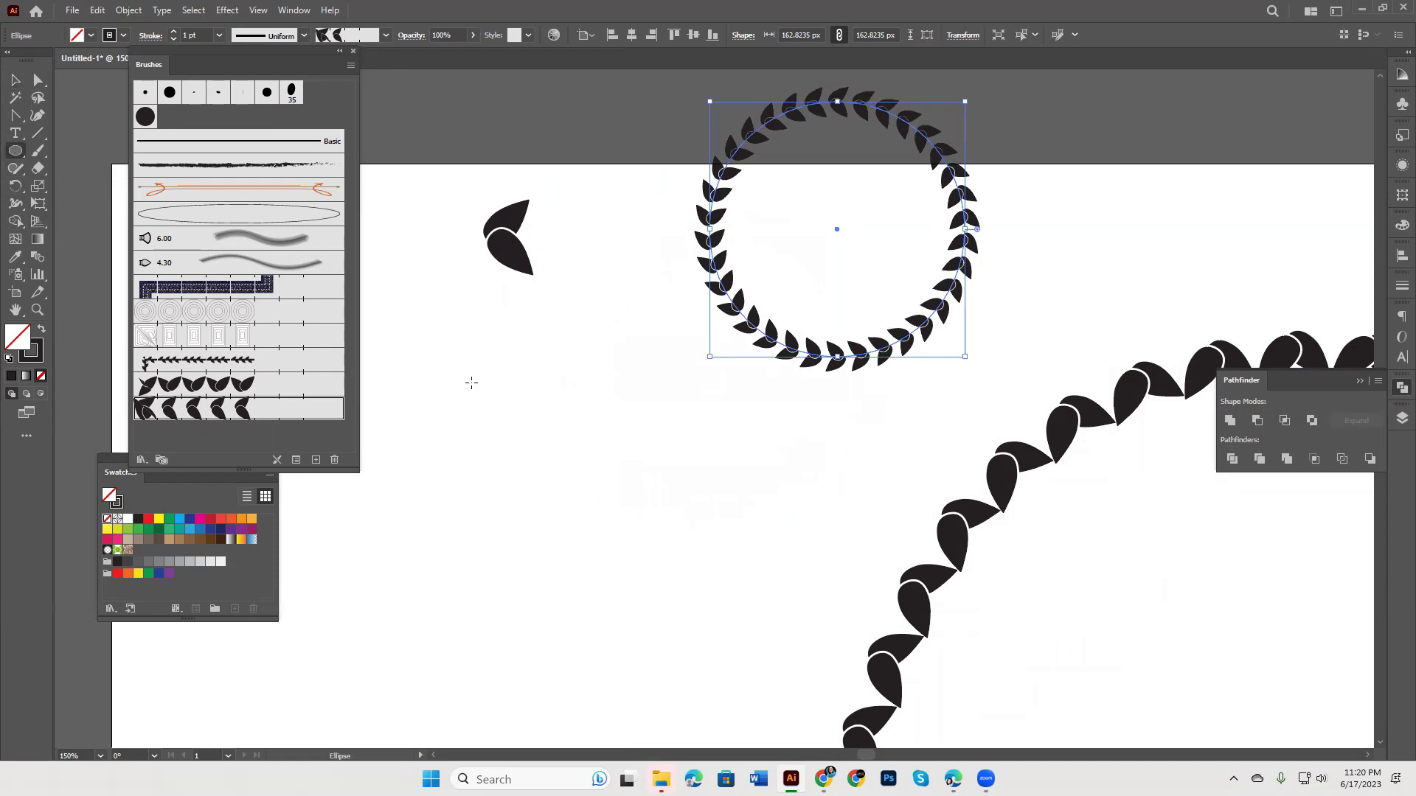
left_click_drag(538, 514, 713, 677)
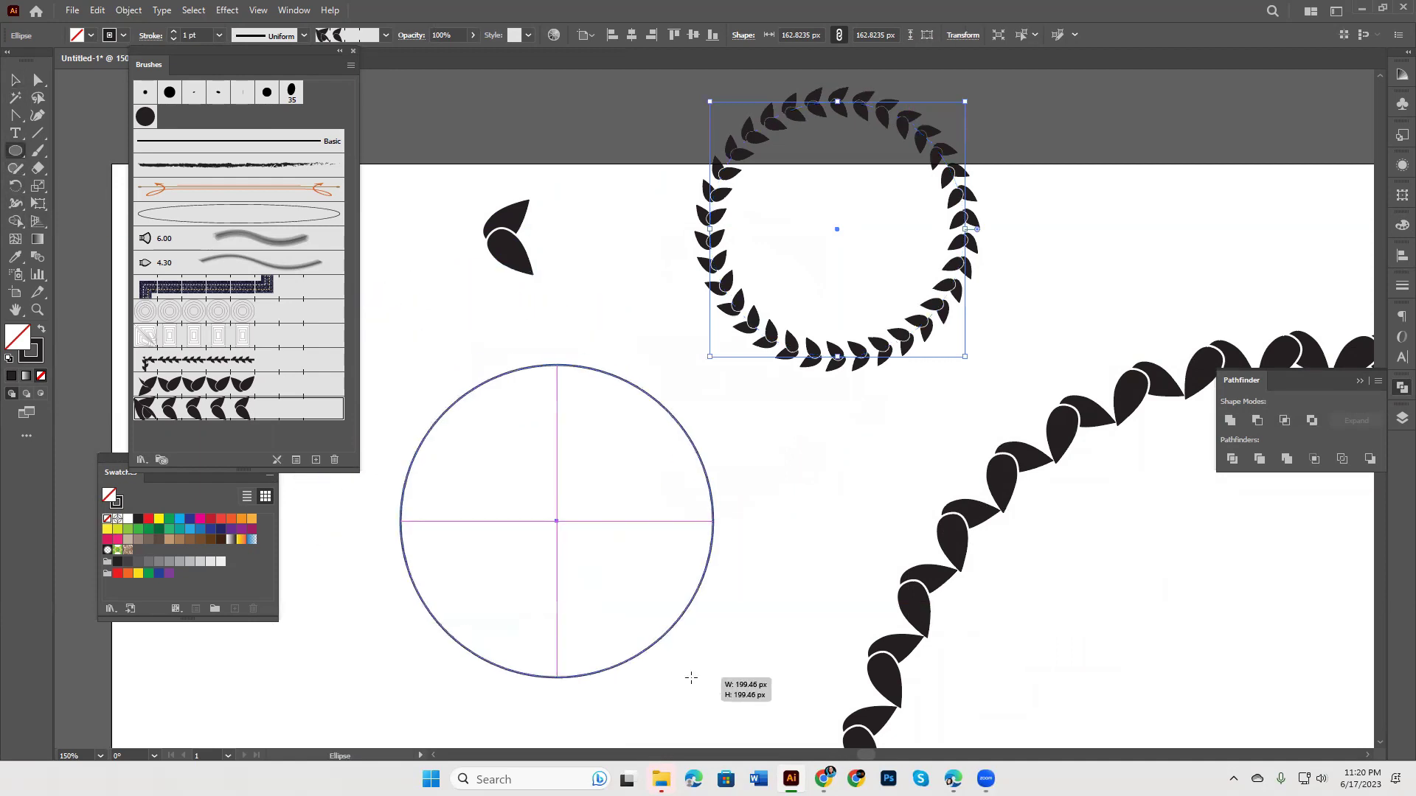
left_click(18, 80)
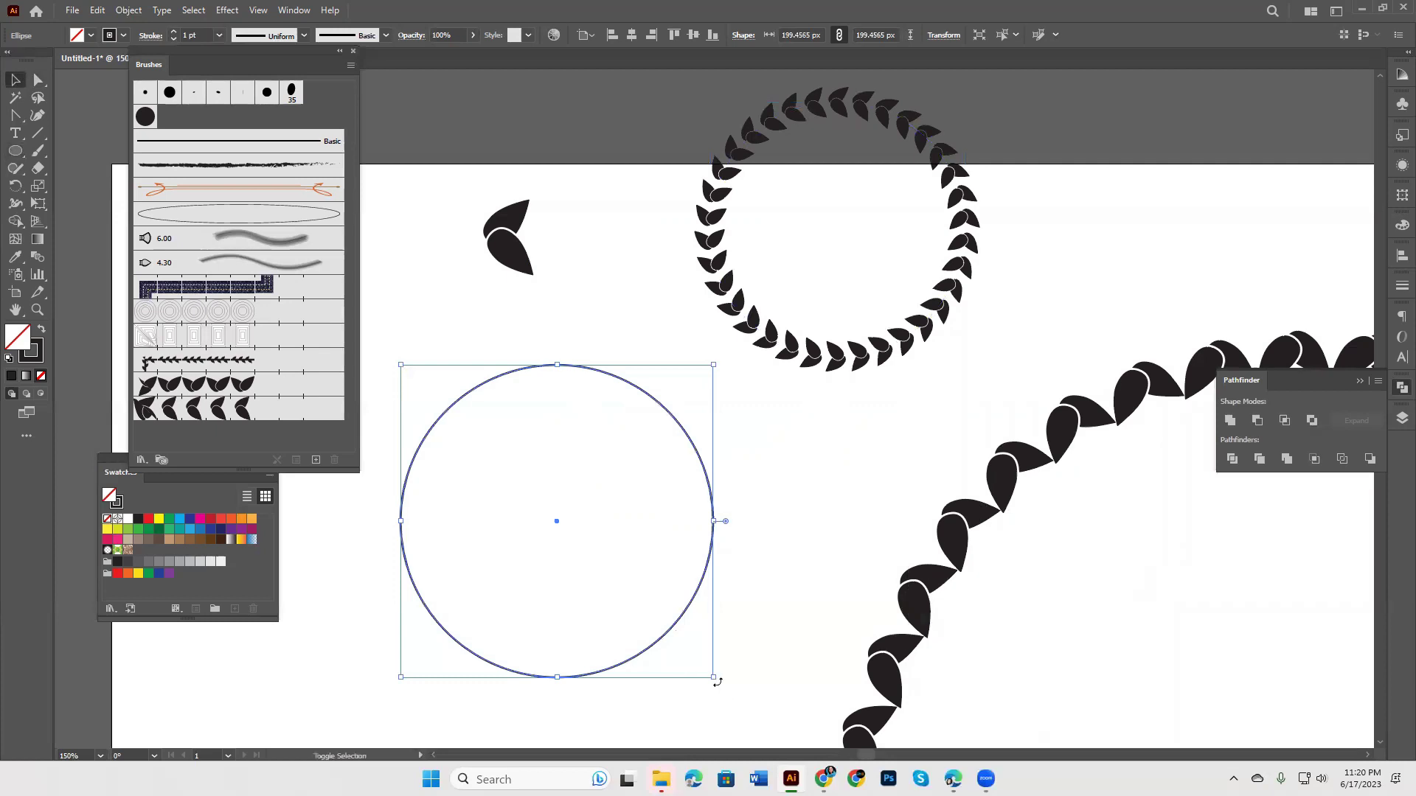
left_click_drag(717, 682, 787, 500)
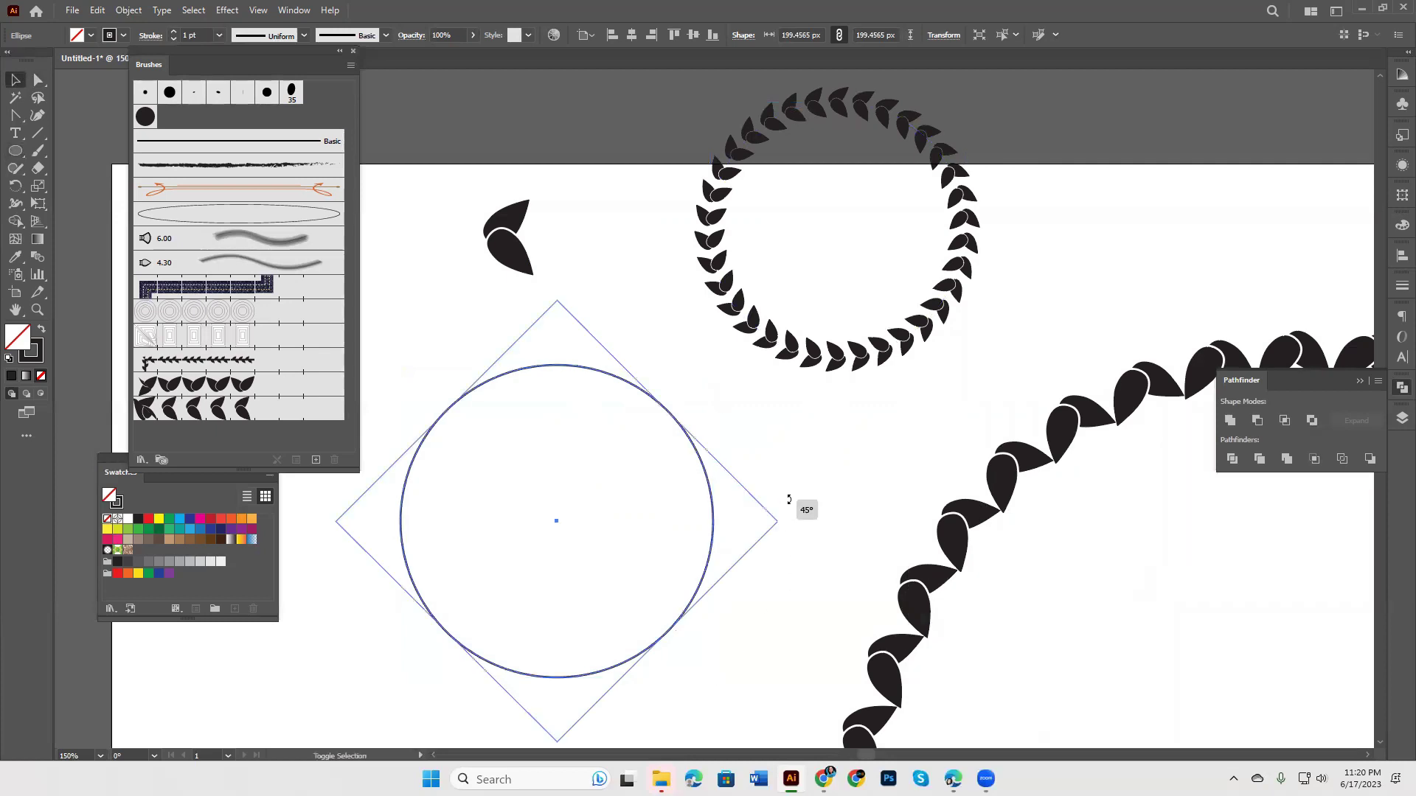
Step: Delete the top segment of the new circle
left_click(38, 81)
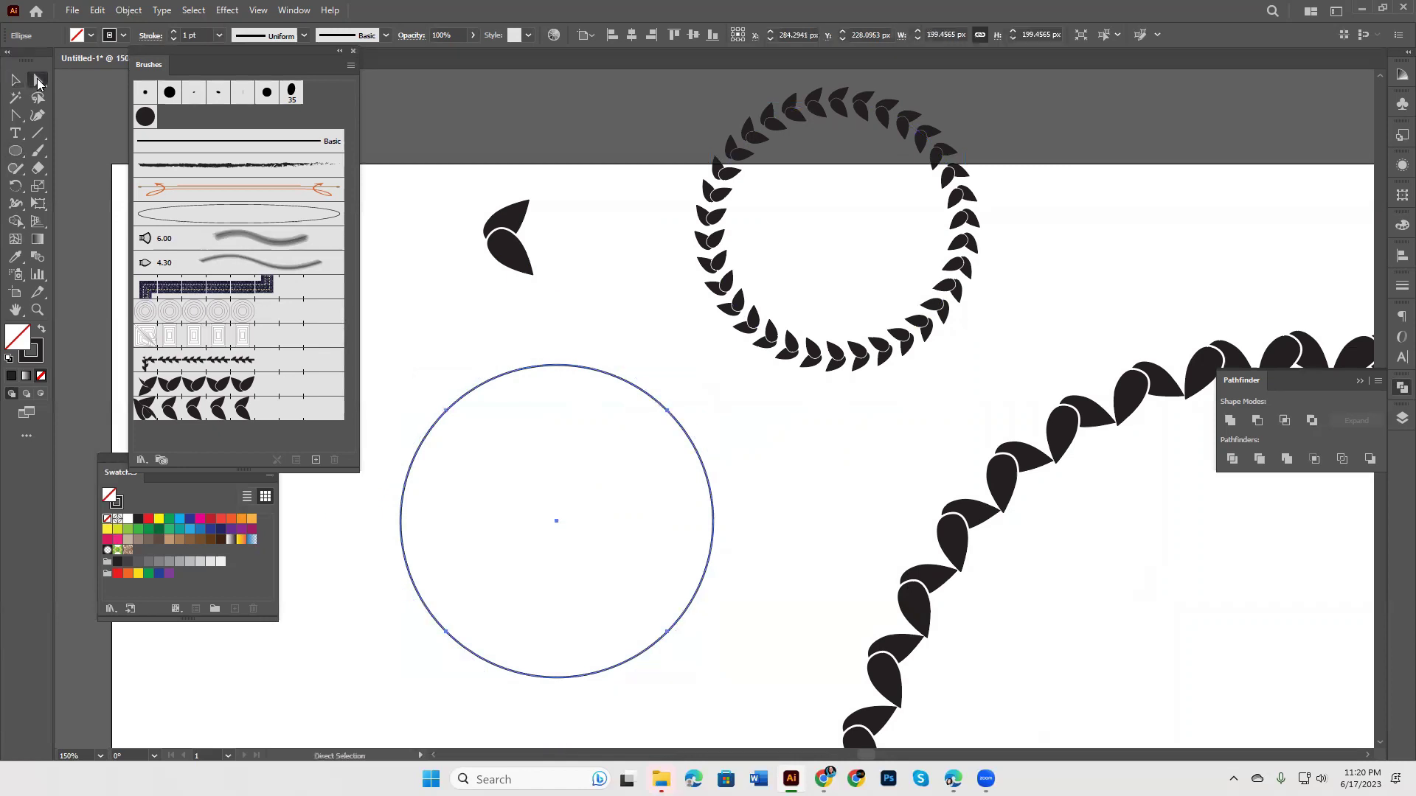
left_click_drag(486, 315, 574, 491)
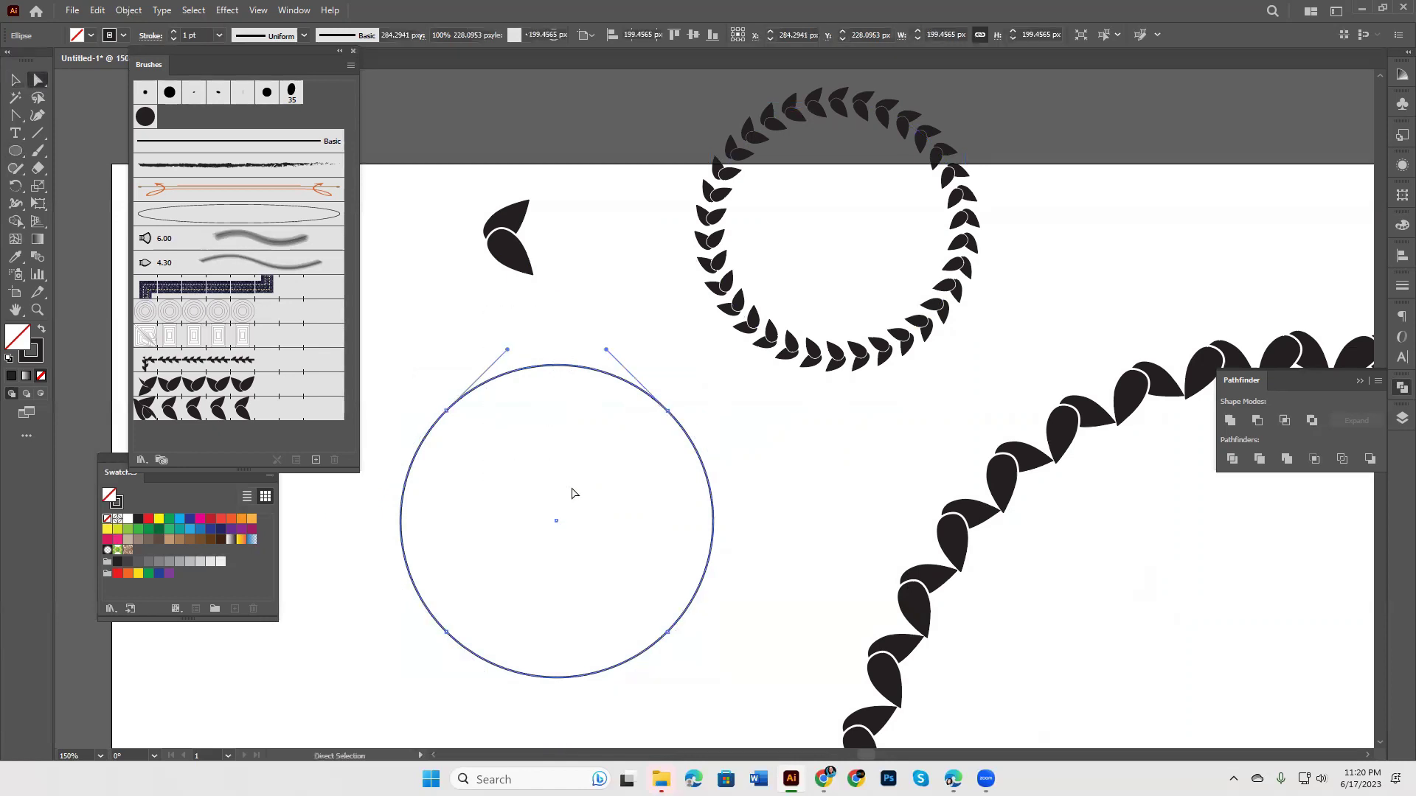
key("Delete")
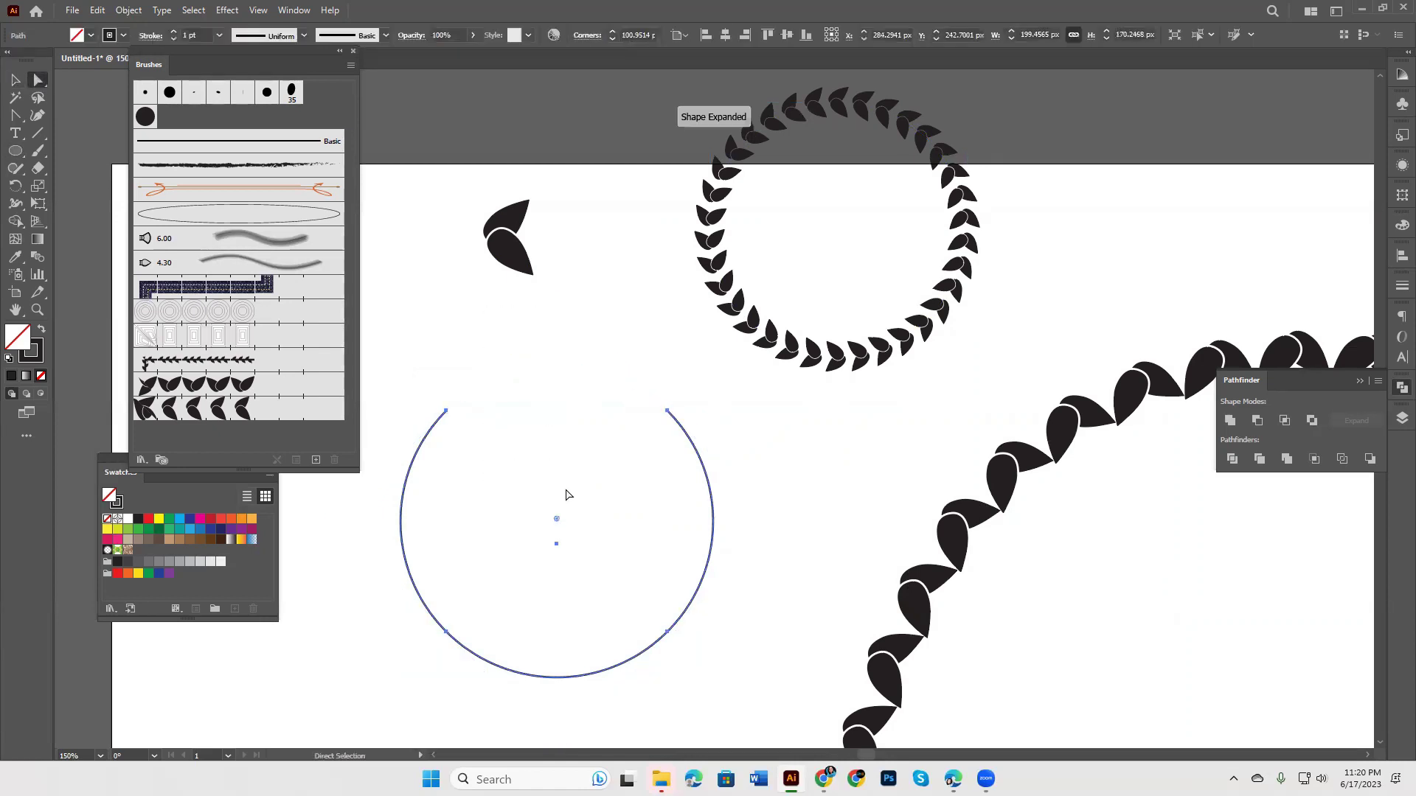
left_click(13, 79)
left_click(38, 80)
Step: Show rulers and place a vertical guide through the circle's centre at its bottom anchor
key("ctrl+r")
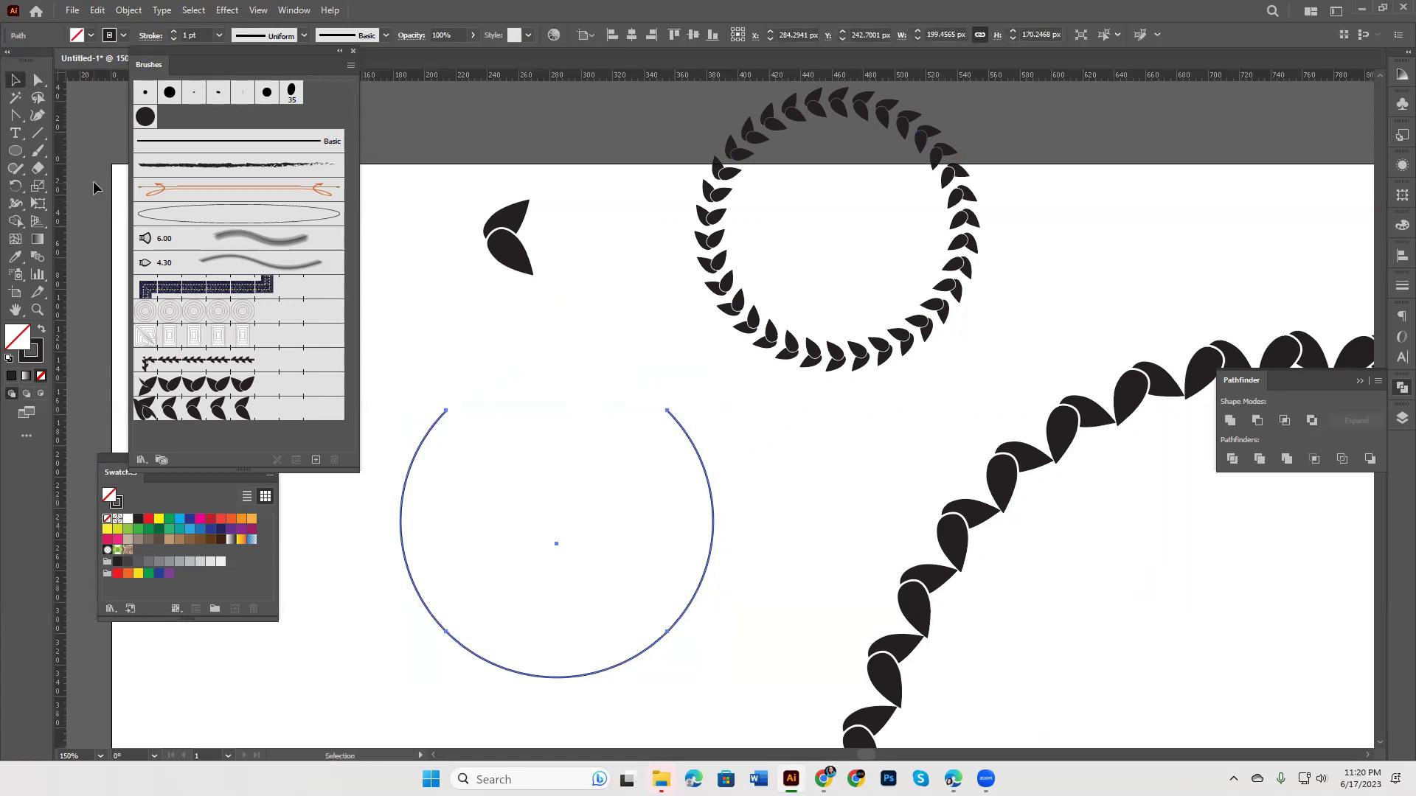
scroll(517, 462, "down", 3)
key("v")
left_click_drag(66, 546, 531, 570)
left_click(592, 532)
left_click_drag(564, 454, 596, 667)
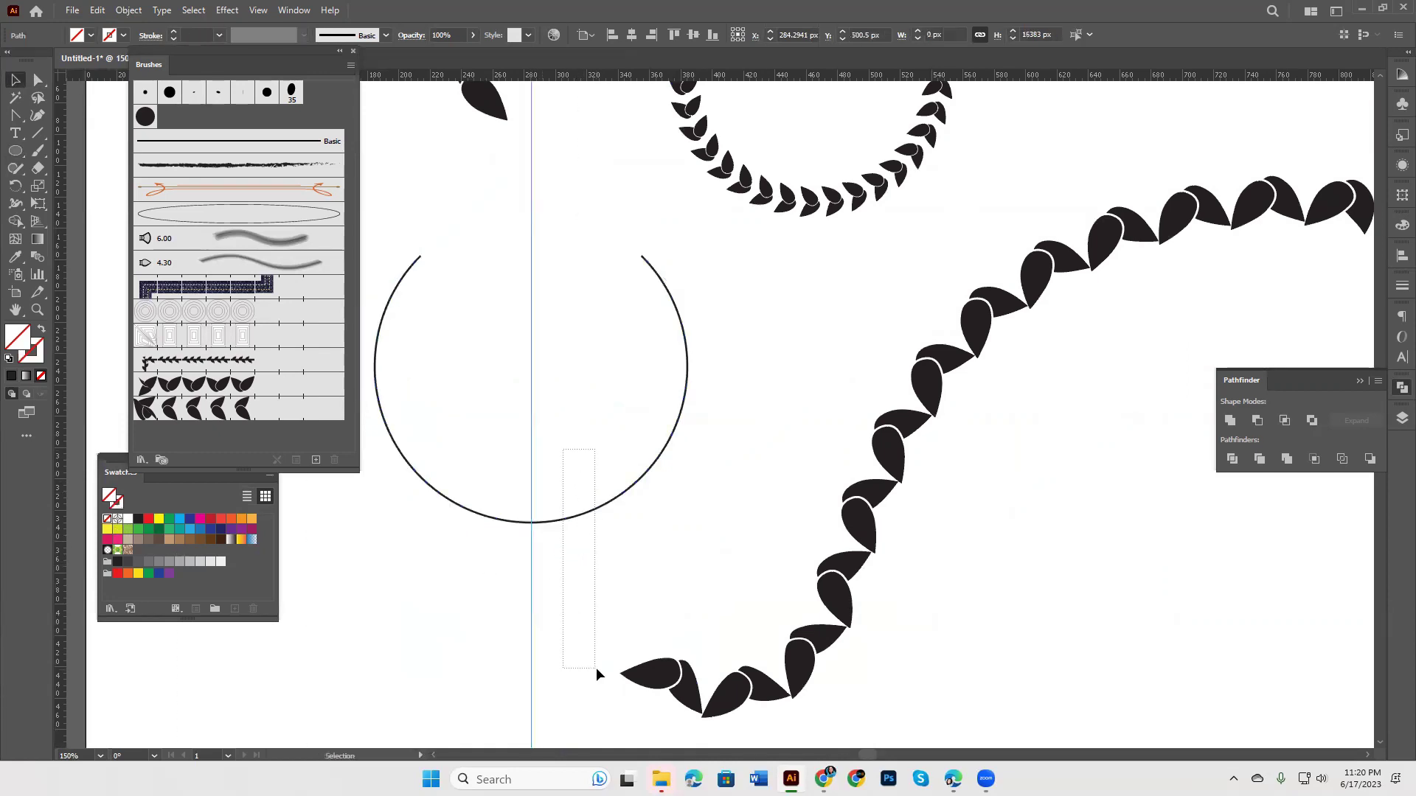
key("Delete")
Step: Cut the open circle at its bottom anchor with Scissors and select both halves
key("ctrl+equal")
key("ctrl+equal")
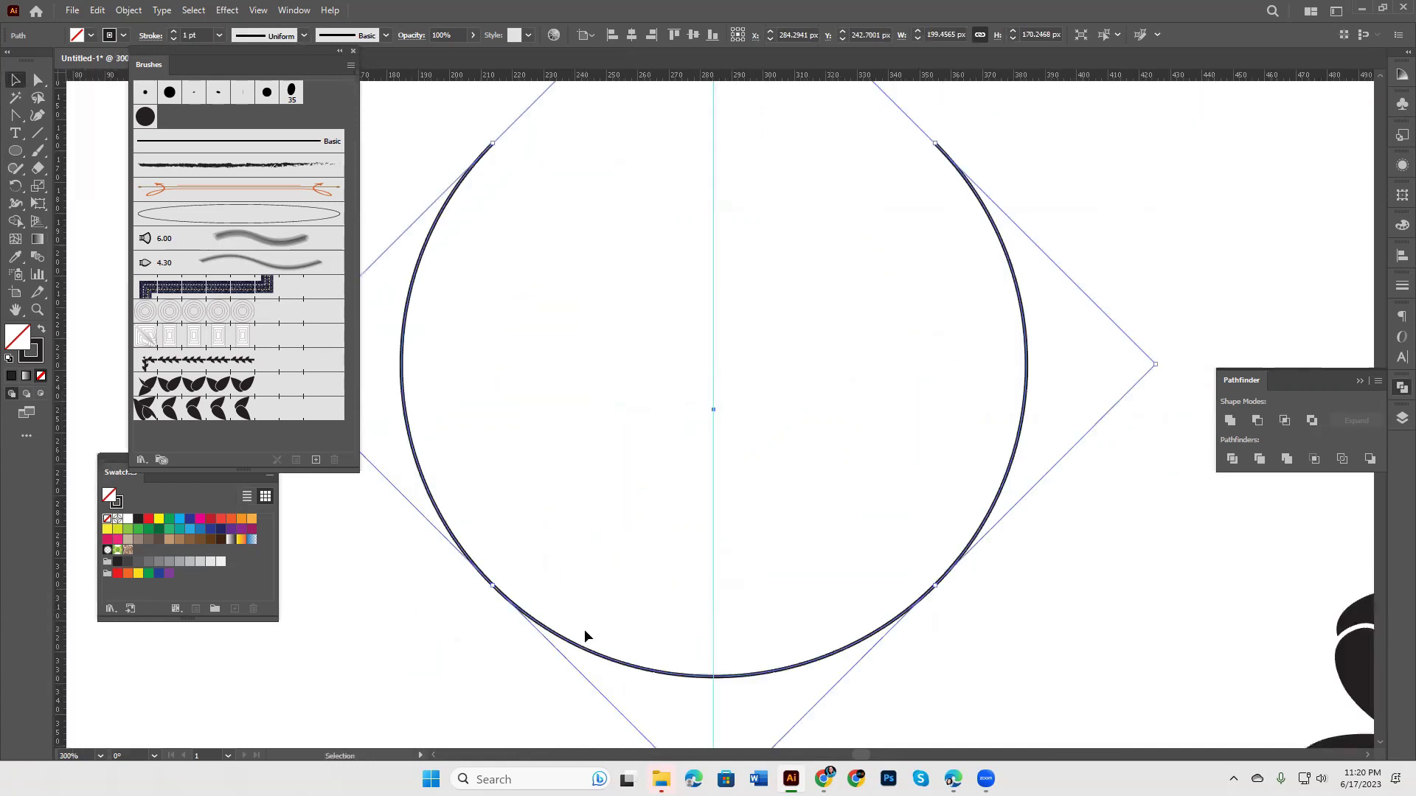
left_click(39, 169)
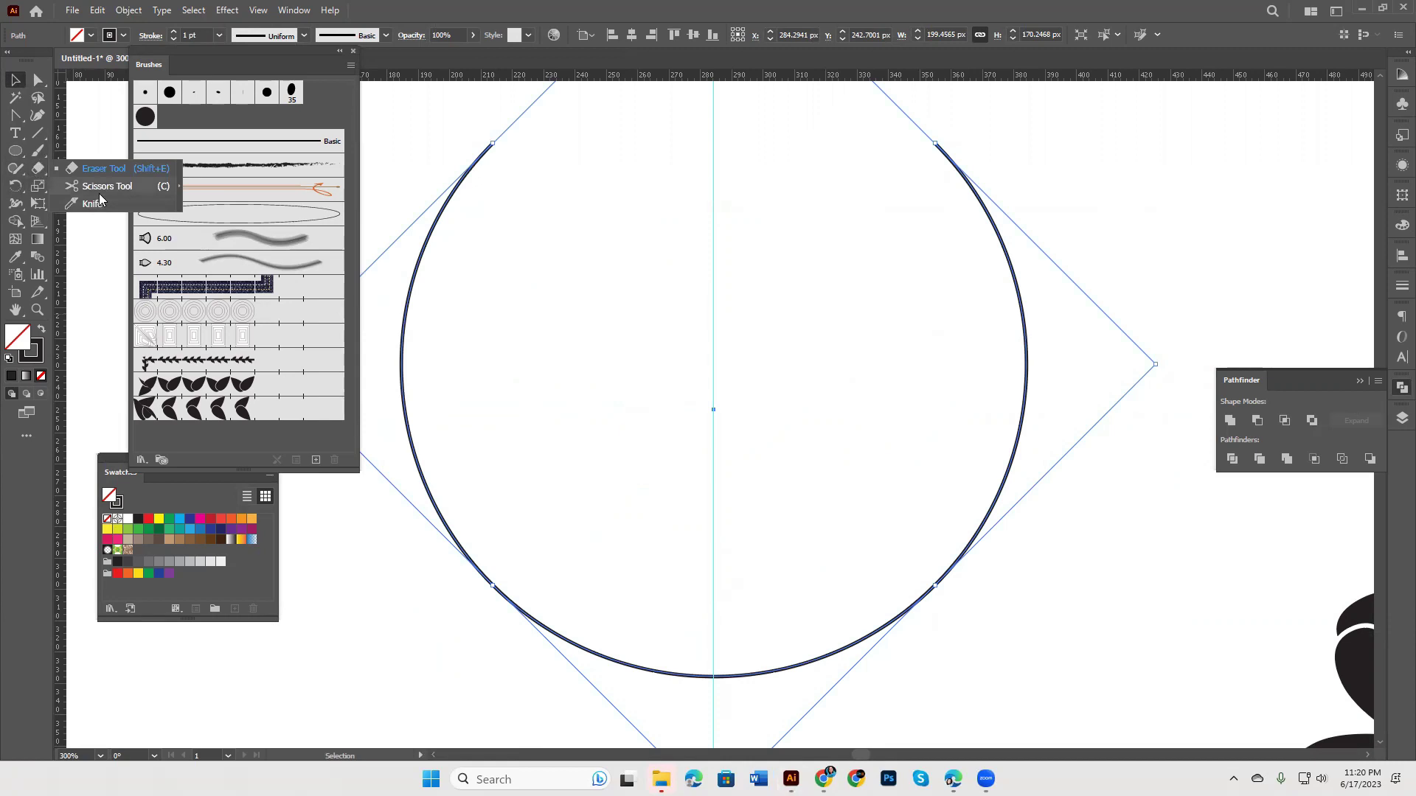
left_click(103, 186)
scroll(752, 592, "down", 1)
scroll(753, 592, "down", 2)
left_click(713, 588)
key("v")
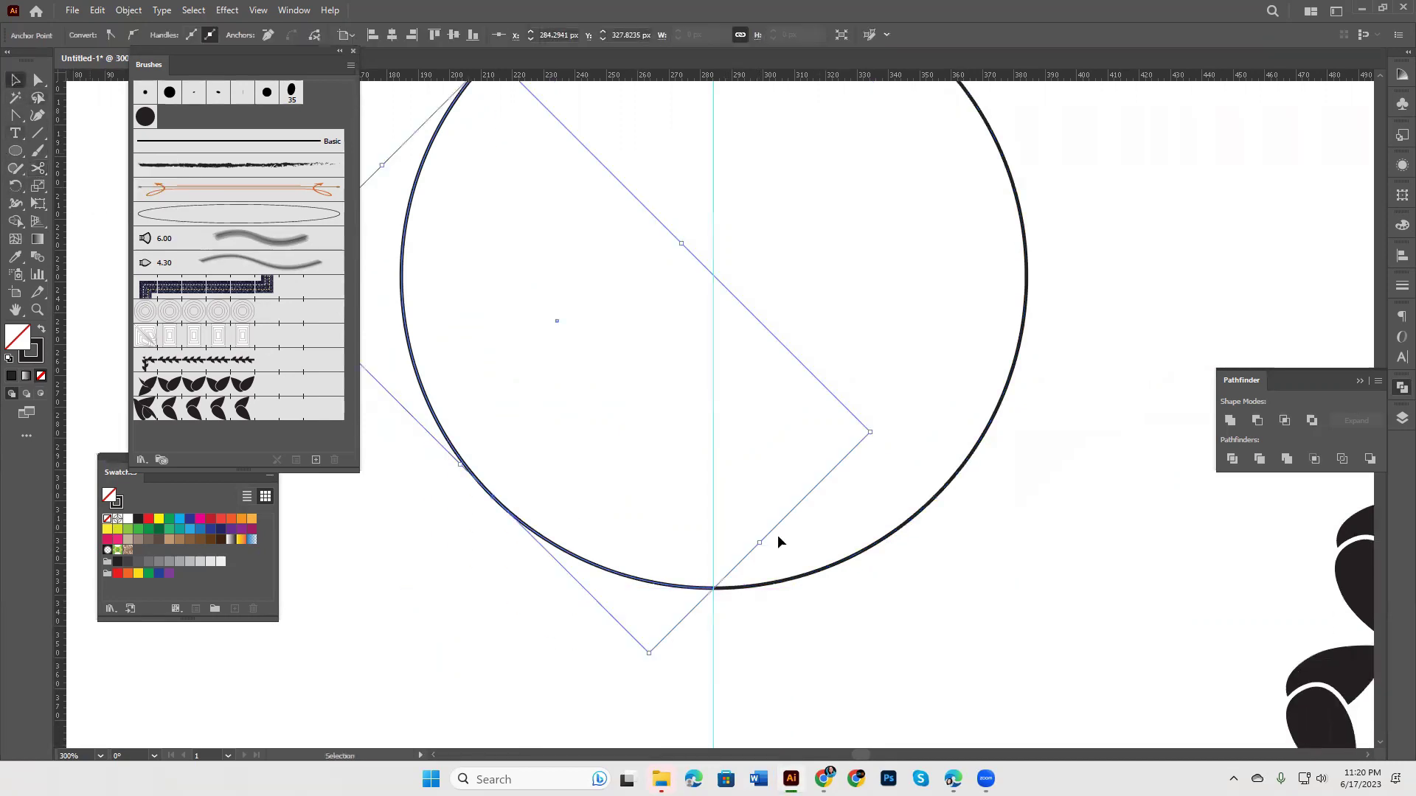
left_click_drag(859, 551, 939, 568)
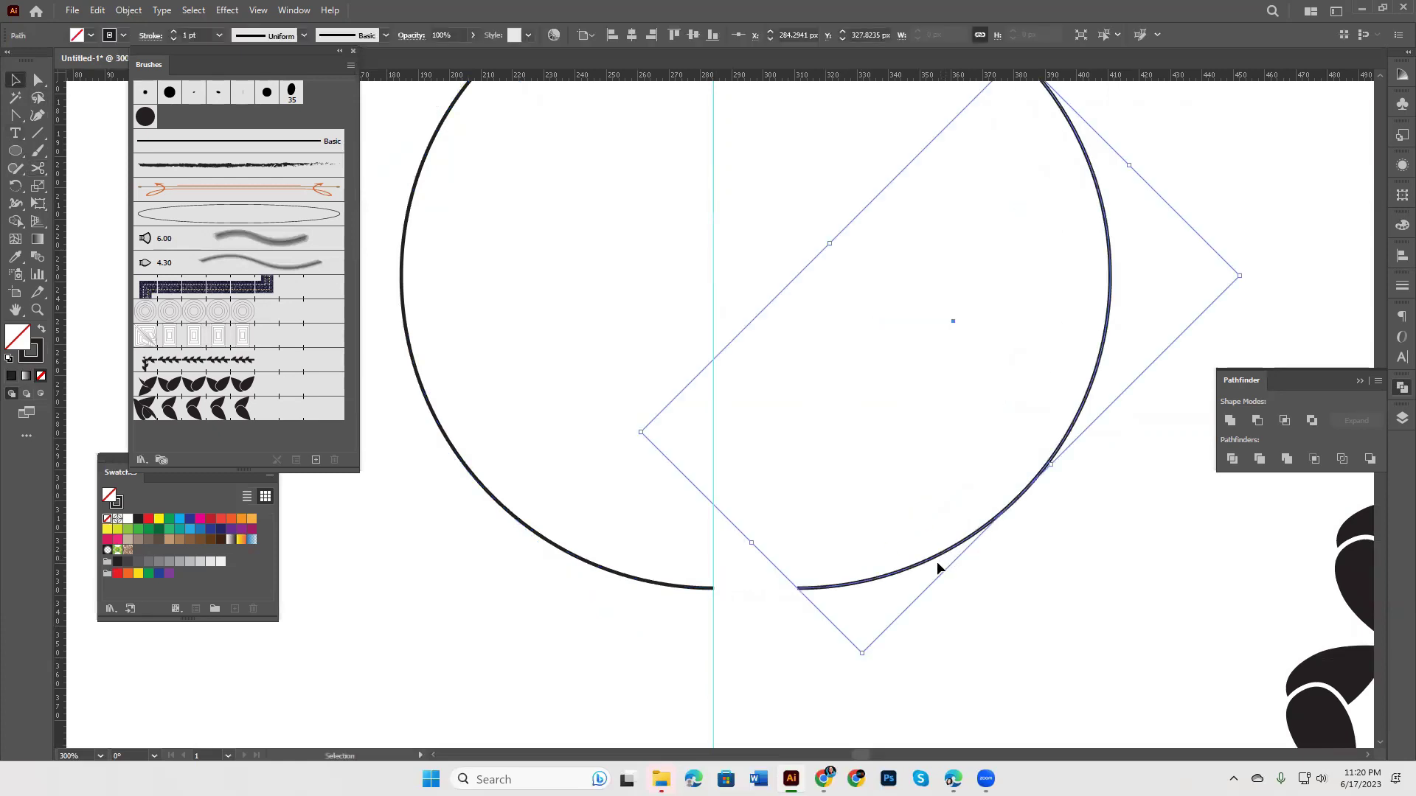
key("ctrl+1")
key("v")
left_click_drag(556, 573, 686, 613)
key("ctrl+z")
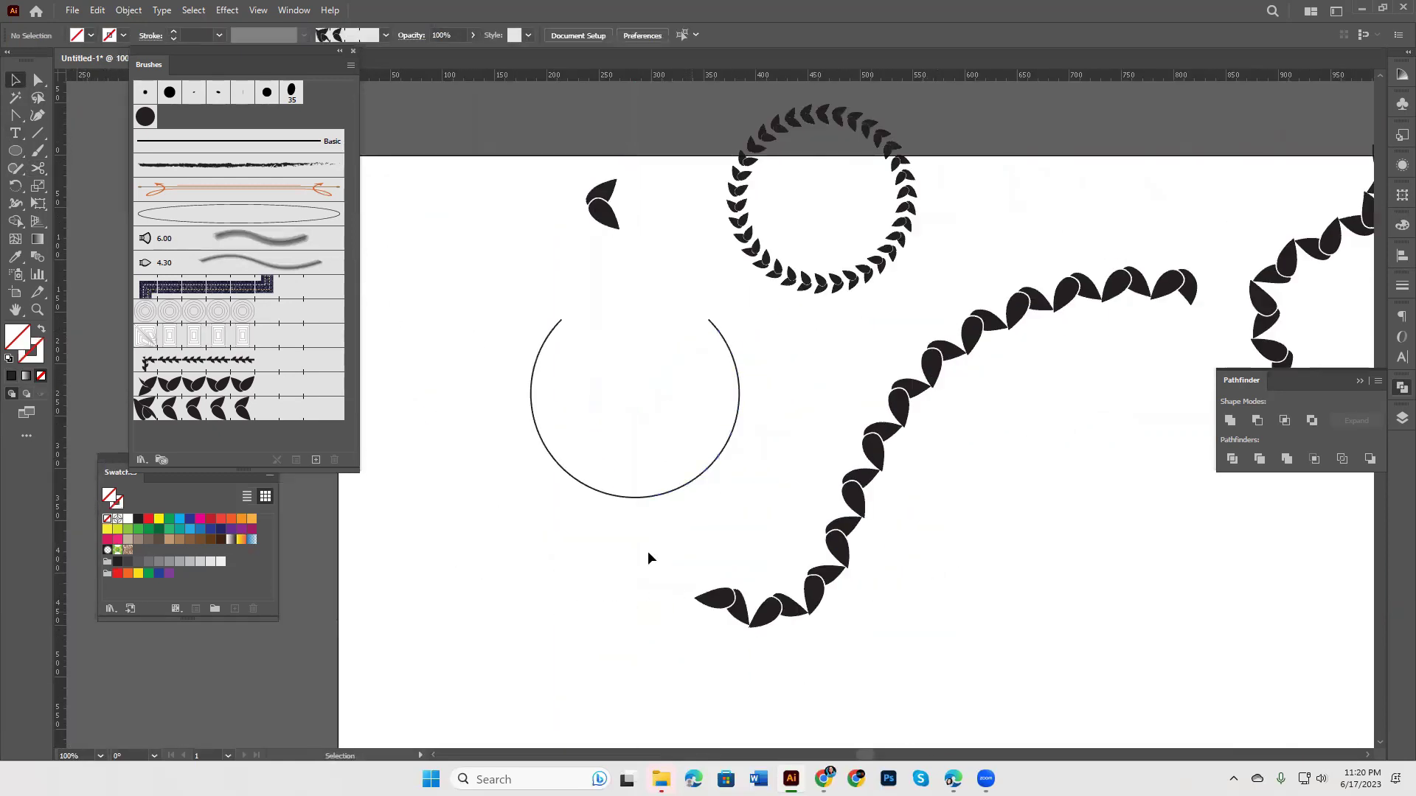
left_click_drag(458, 325, 794, 482)
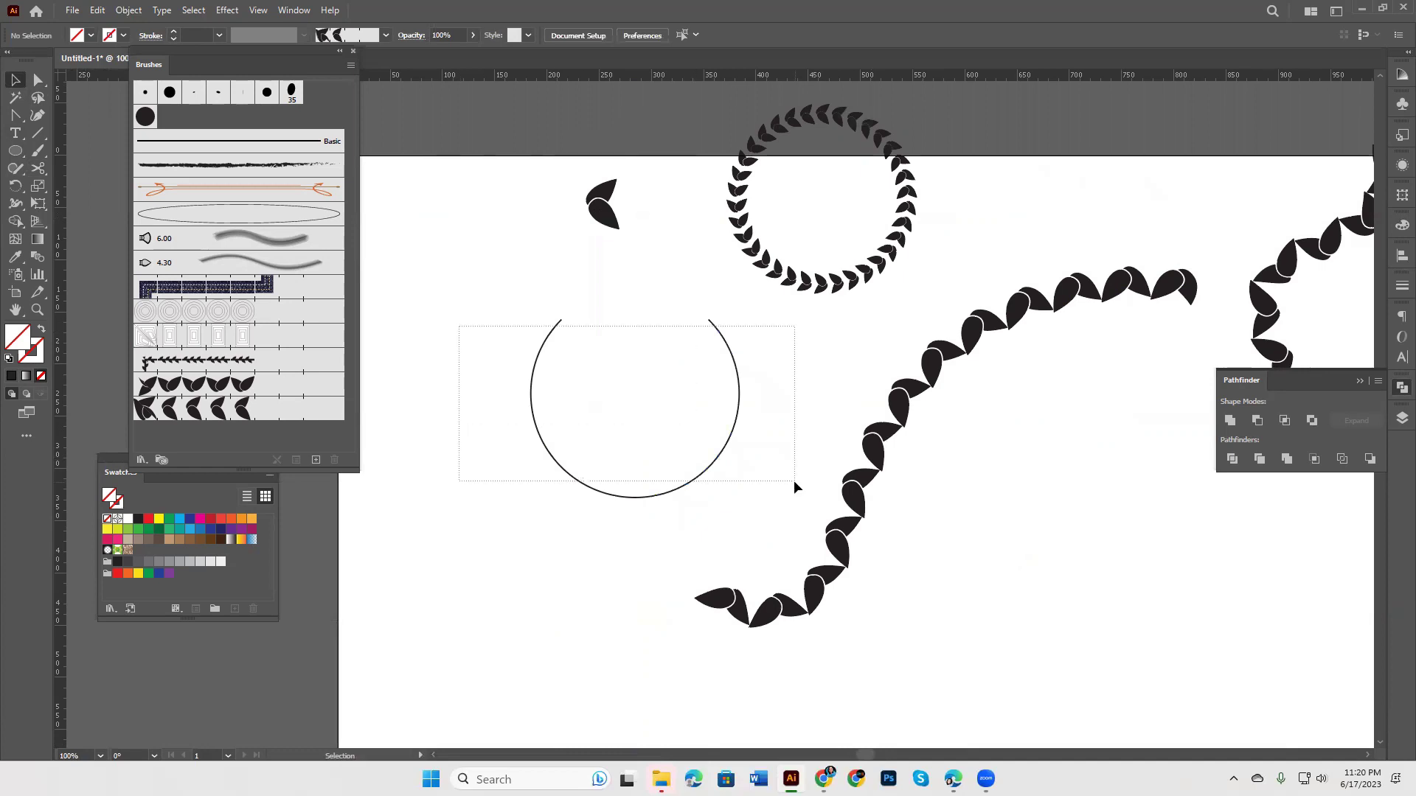
Step: Apply the upright leaf brush to both halves of the split circle
left_click(258, 410)
left_click(587, 621)
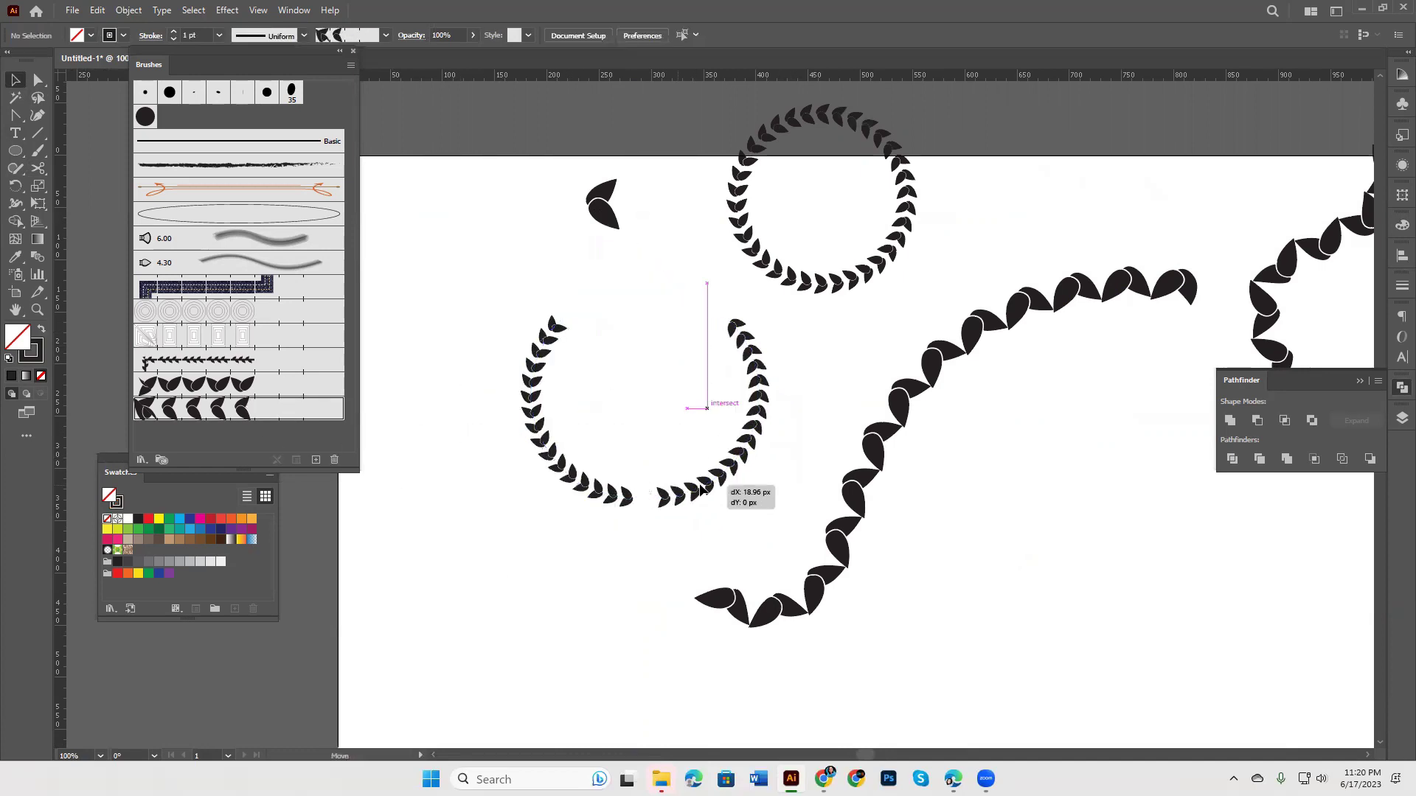
left_click(704, 490)
mouse_move(700, 489)
left_mouse_down()
mouse_move(681, 488)
mouse_move(701, 484)
left_mouse_up()
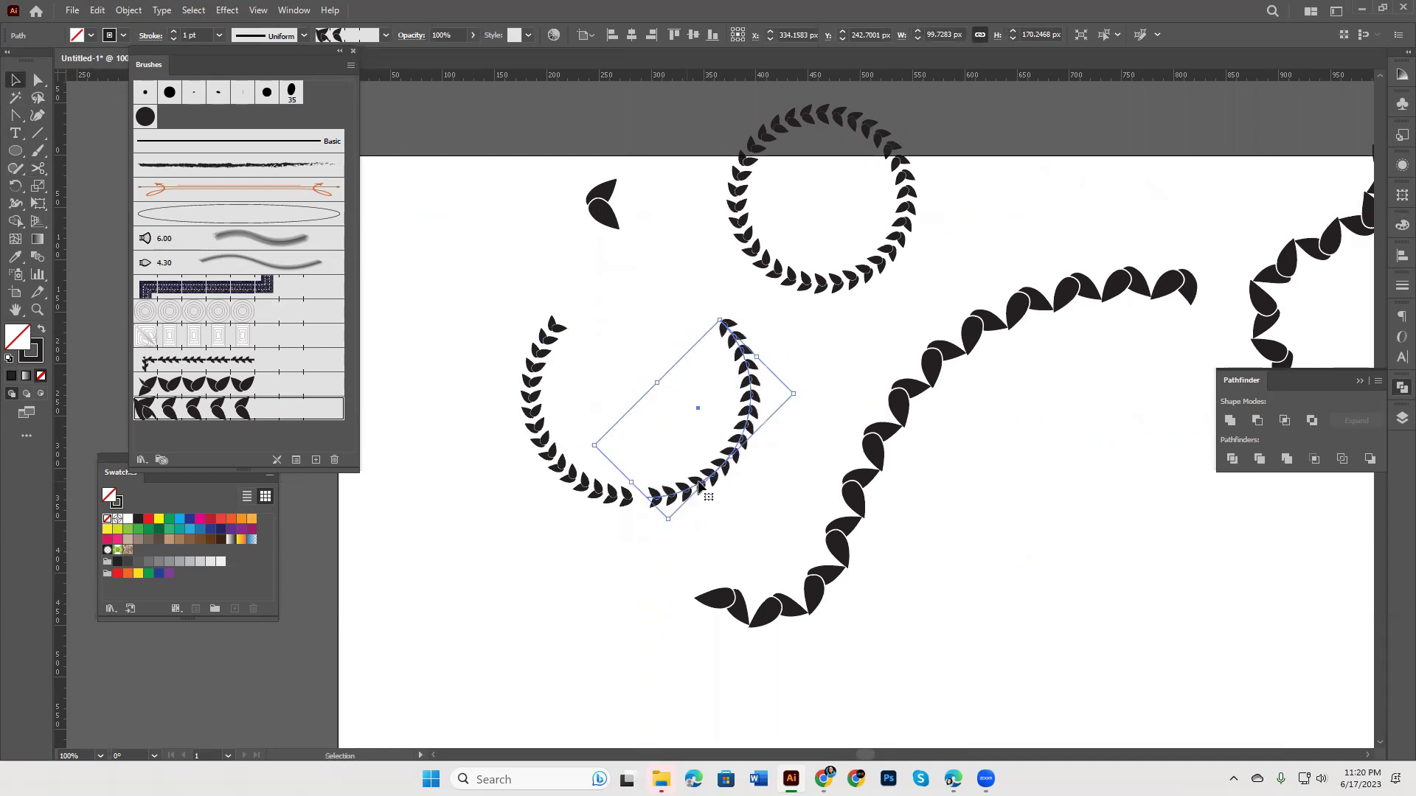
Step: Reverse the right arc's path direction so its leaves mirror the left arc
key("v")
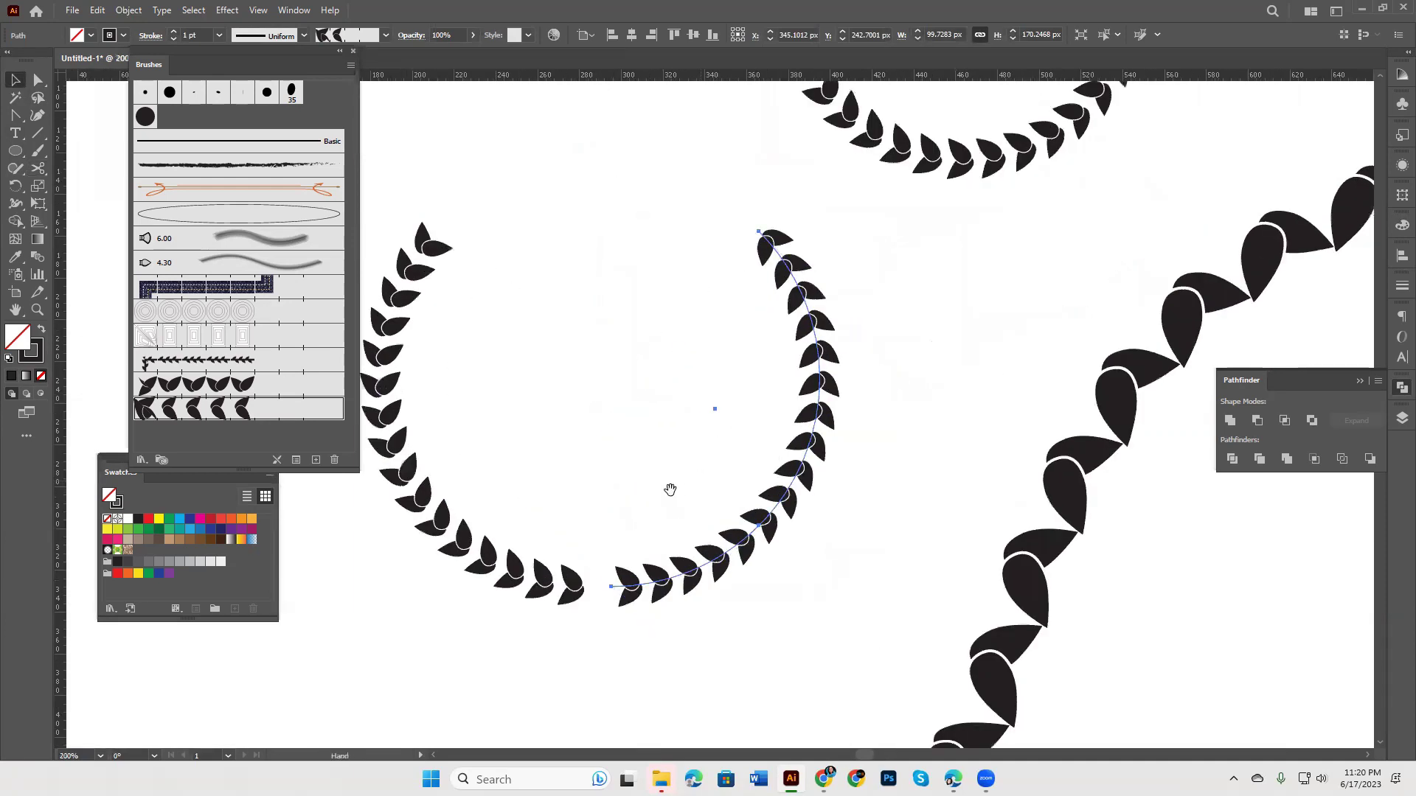
scroll(663, 421, "up", 2)
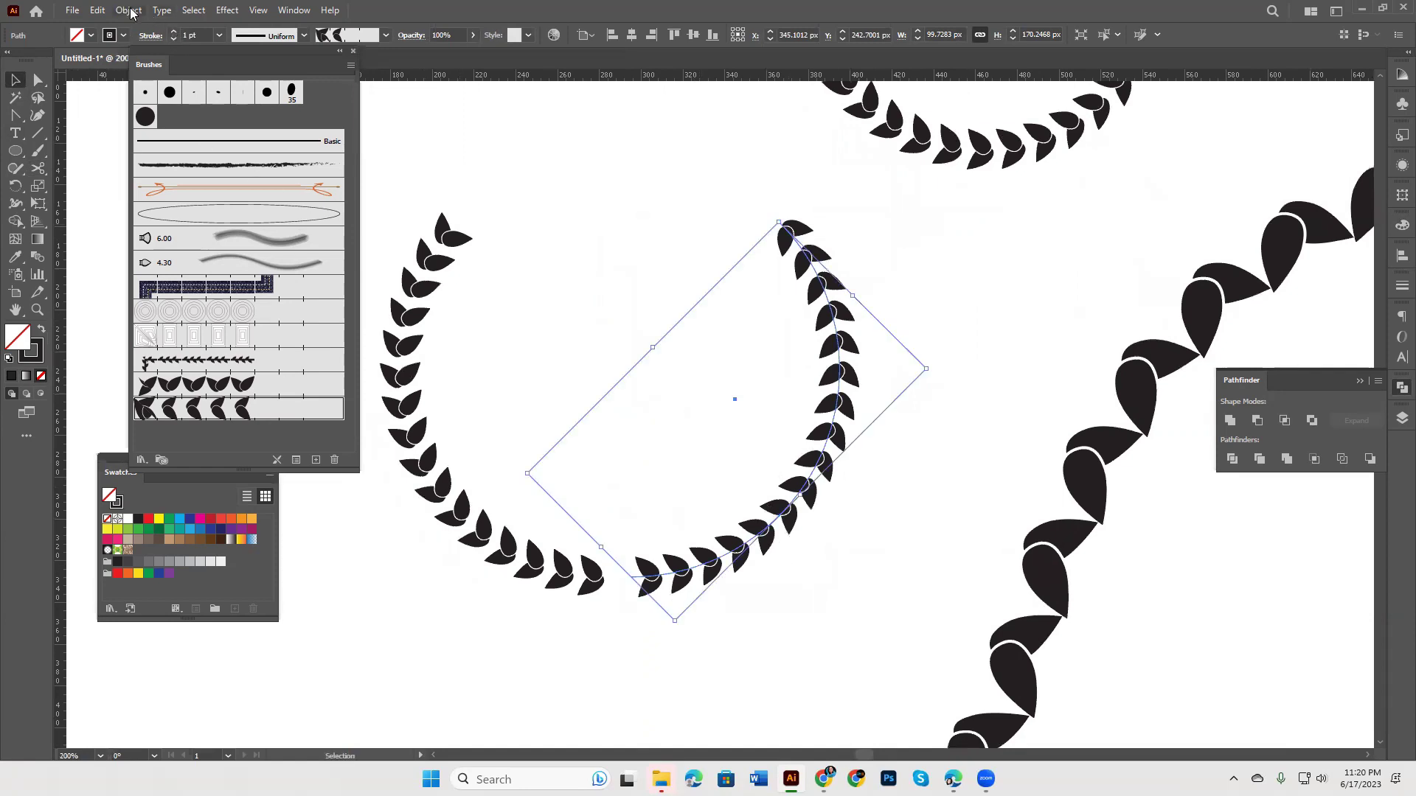
left_click(129, 11)
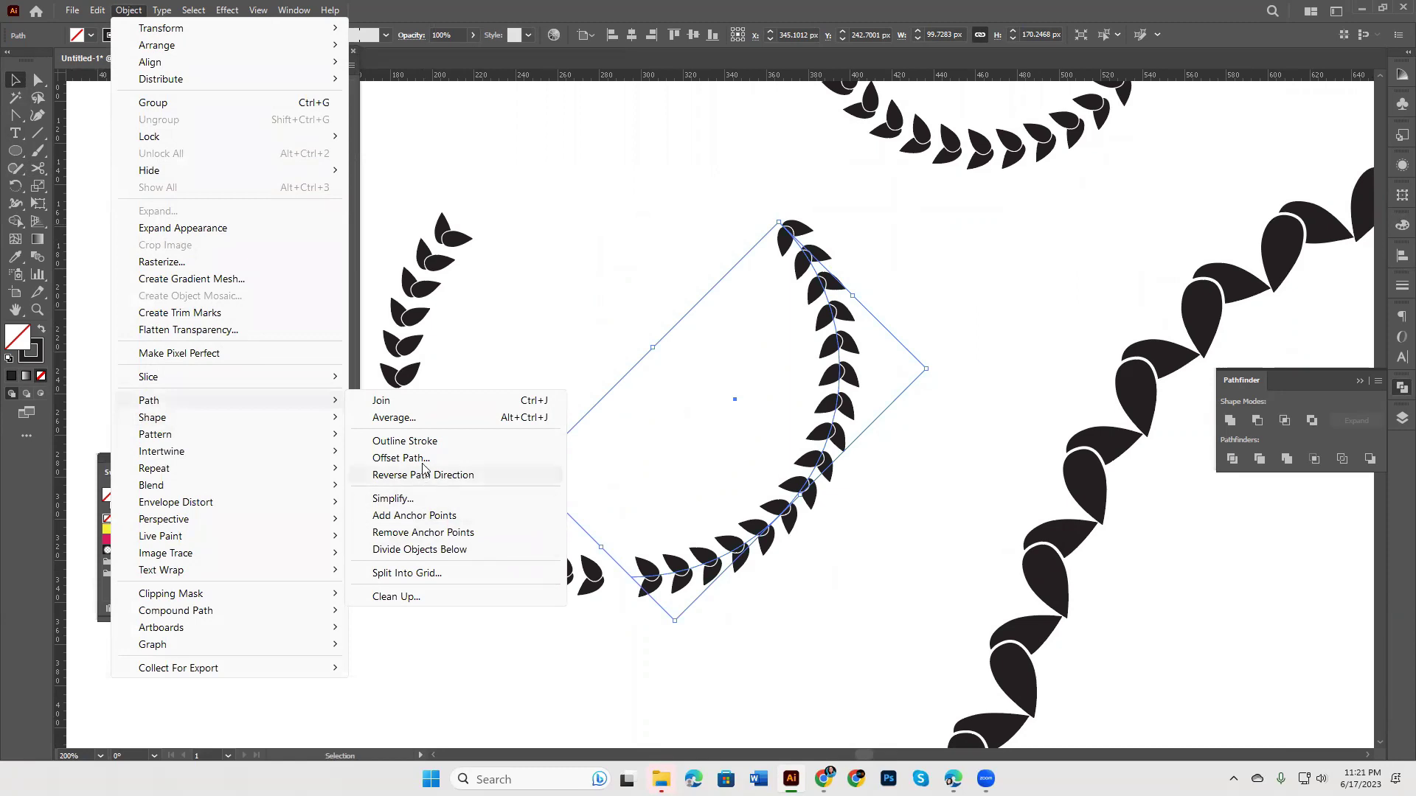
left_click(442, 478)
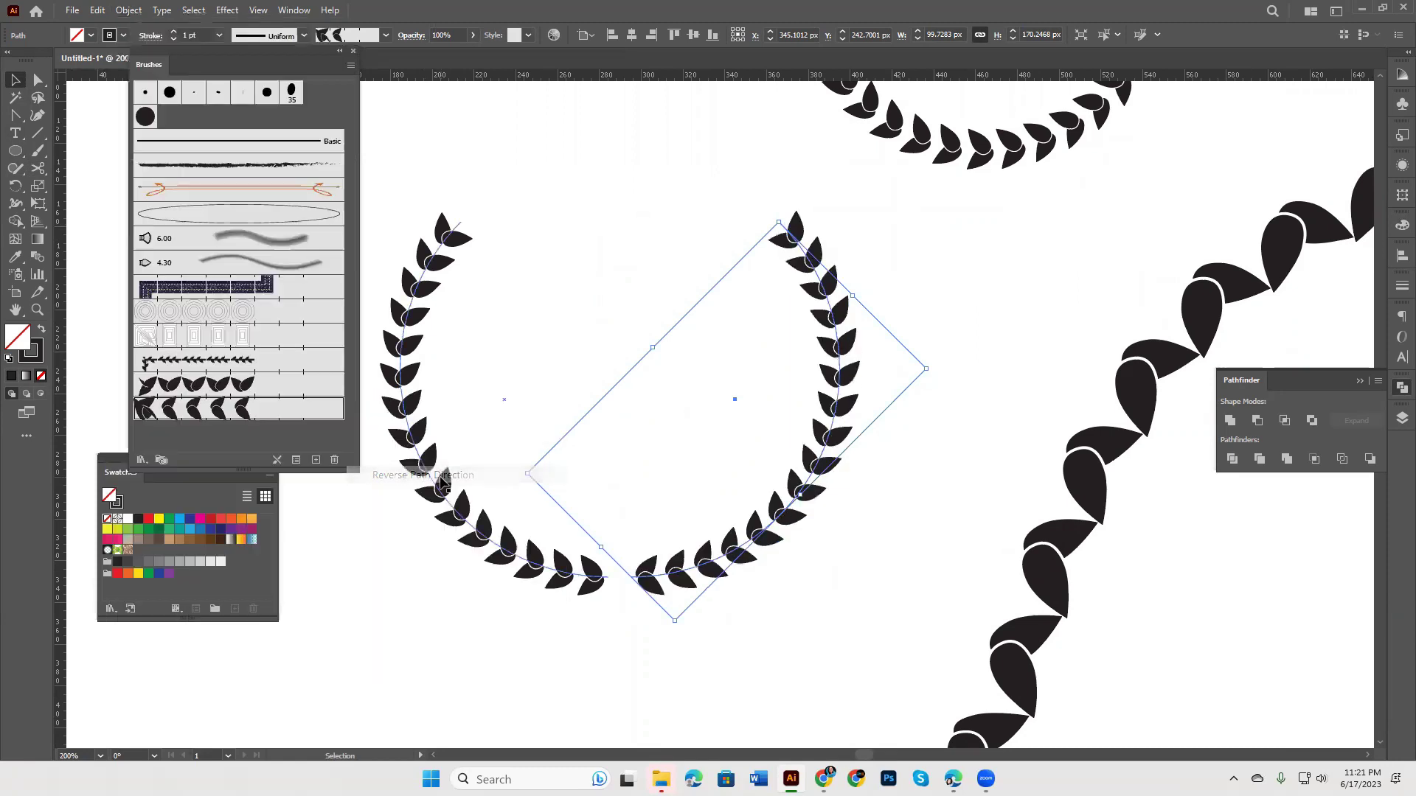
left_click(786, 627)
left_click_drag(789, 625, 888, 631)
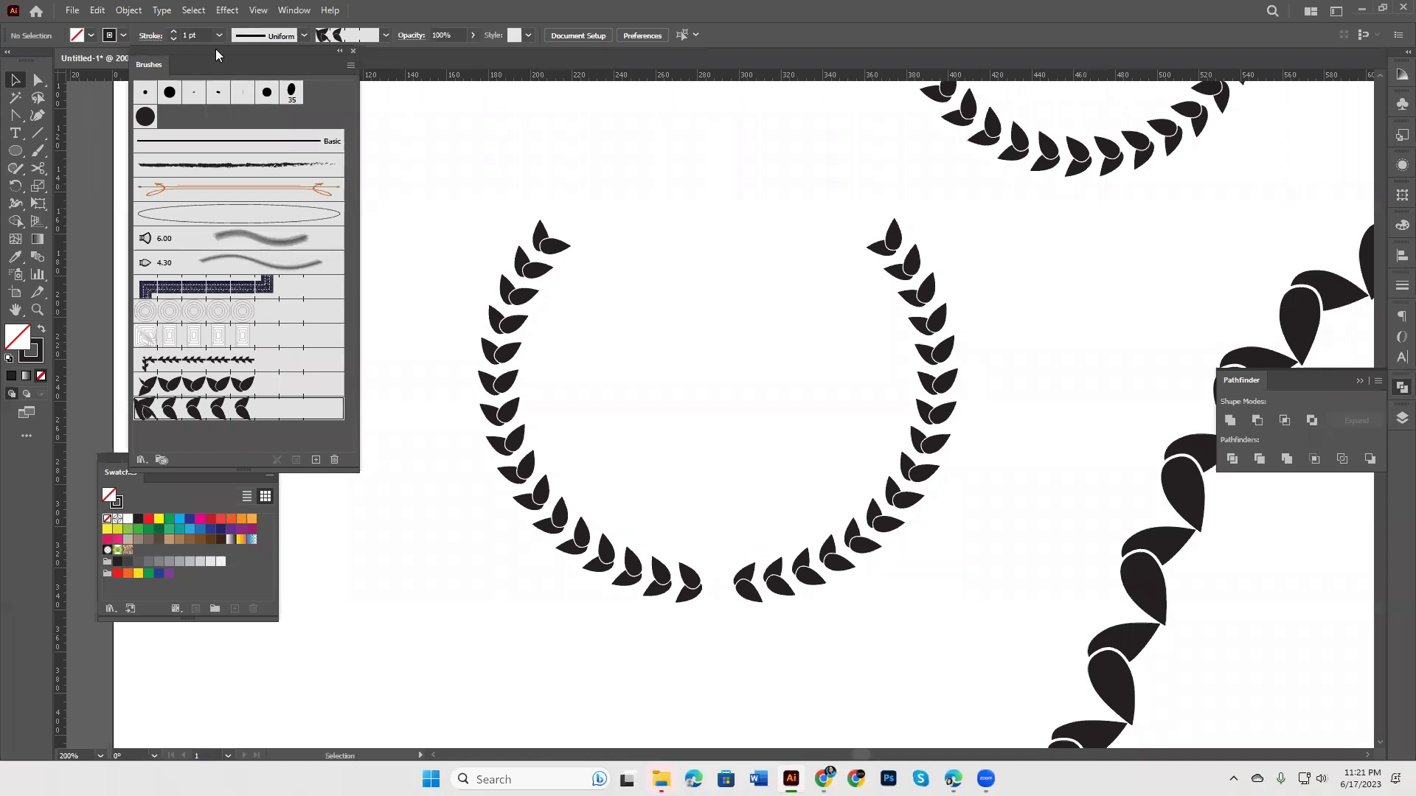
Step: Inspect the finished wreath, selecting the vine and the left arc in turn
left_click(129, 10)
mouse_move(149, 400)
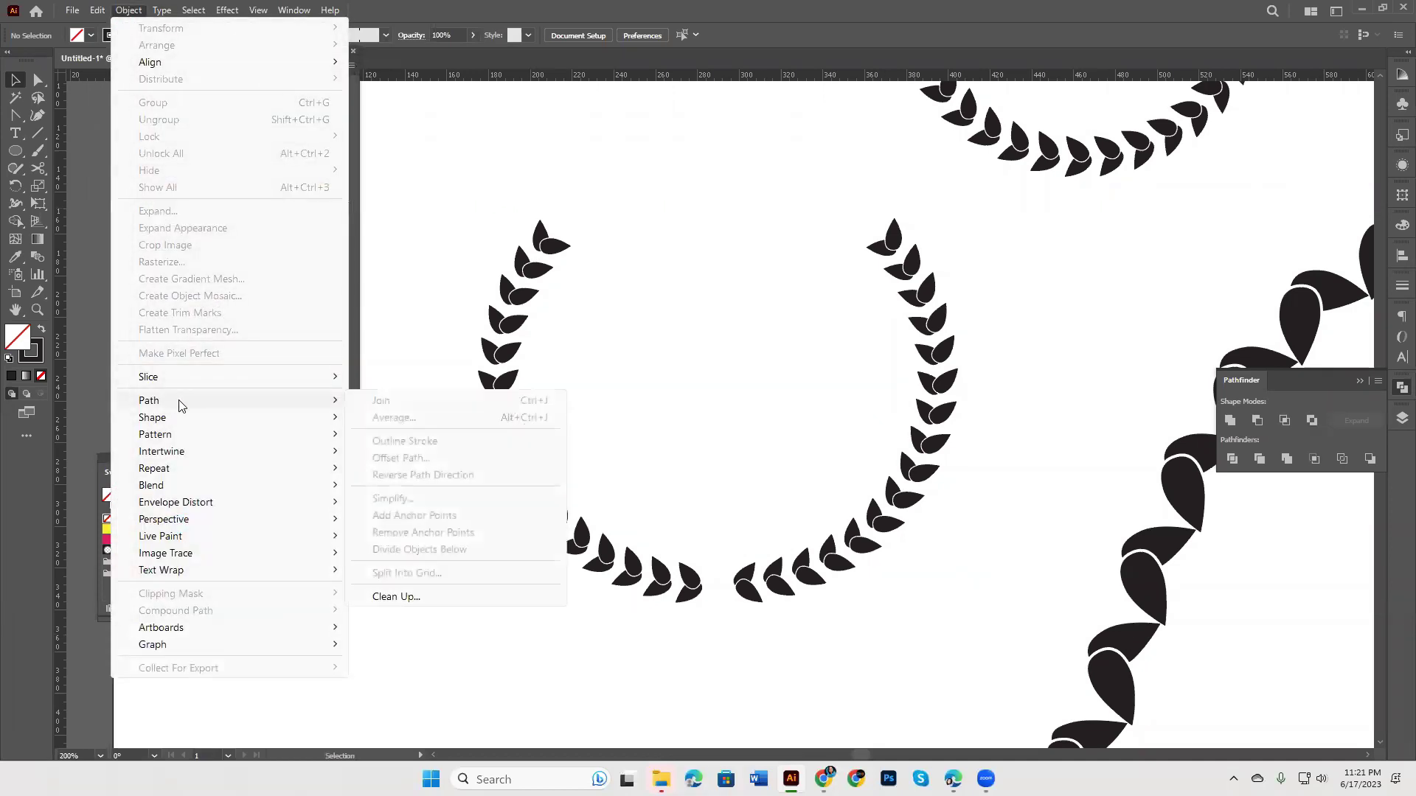
left_click(878, 657)
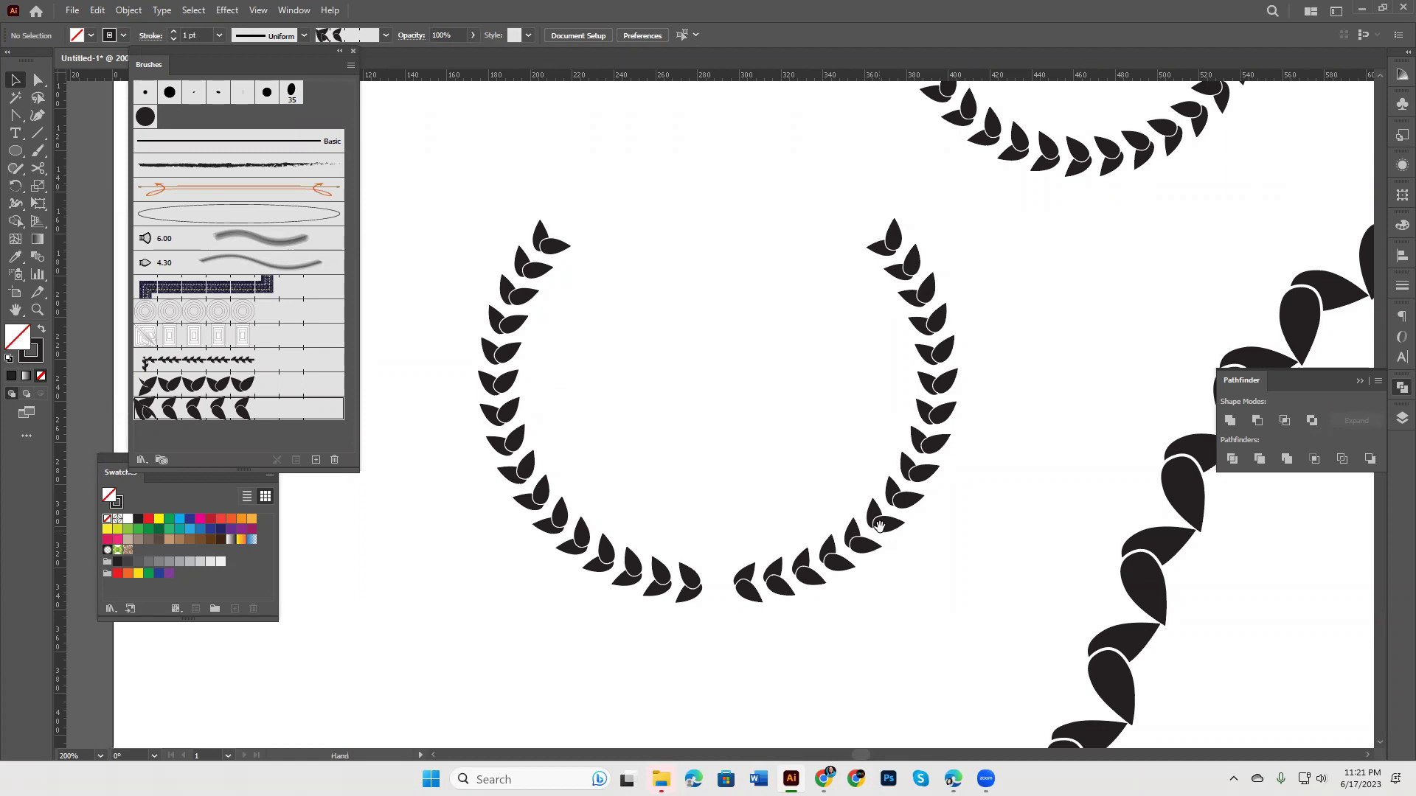
left_click_drag(1106, 582, 819, 442)
left_click(877, 450)
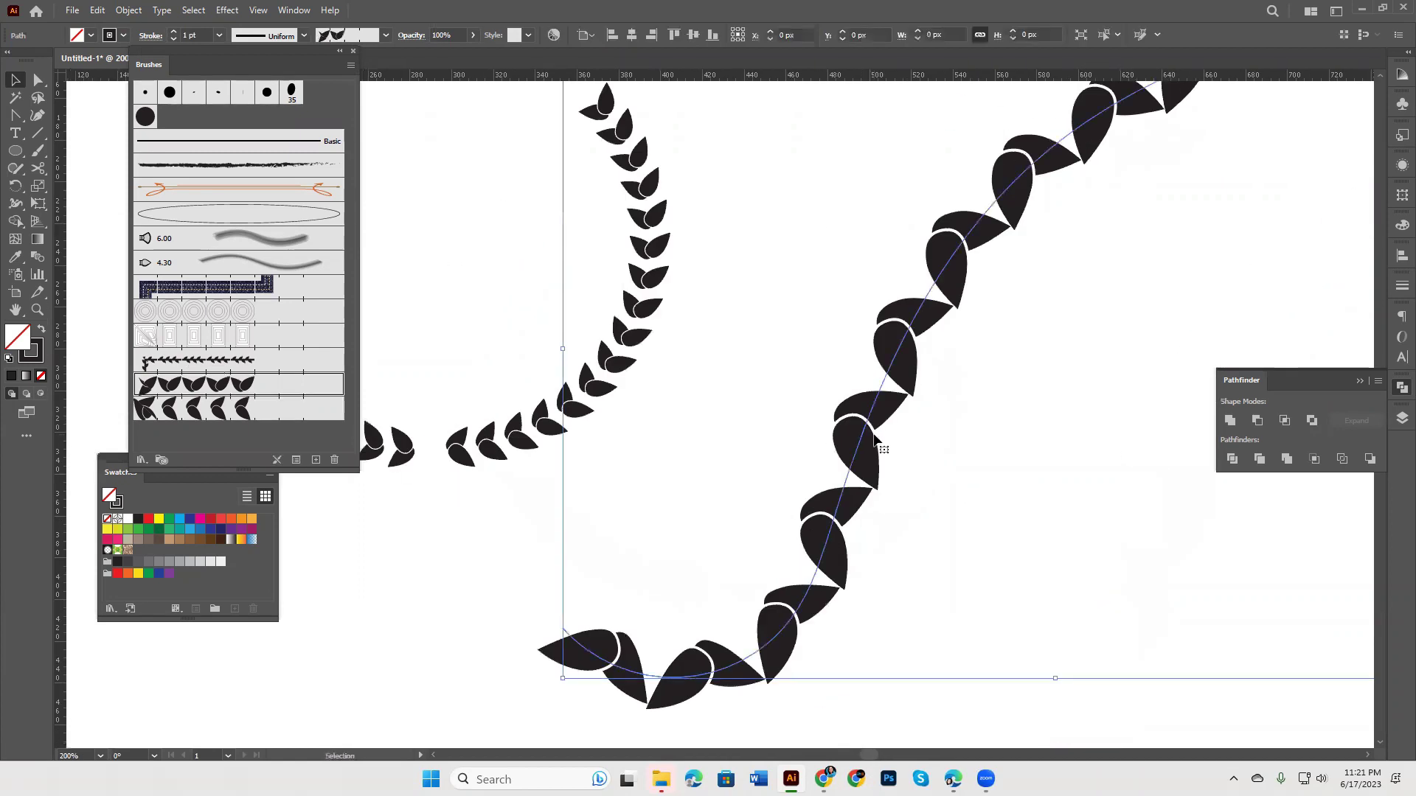
left_click(712, 431)
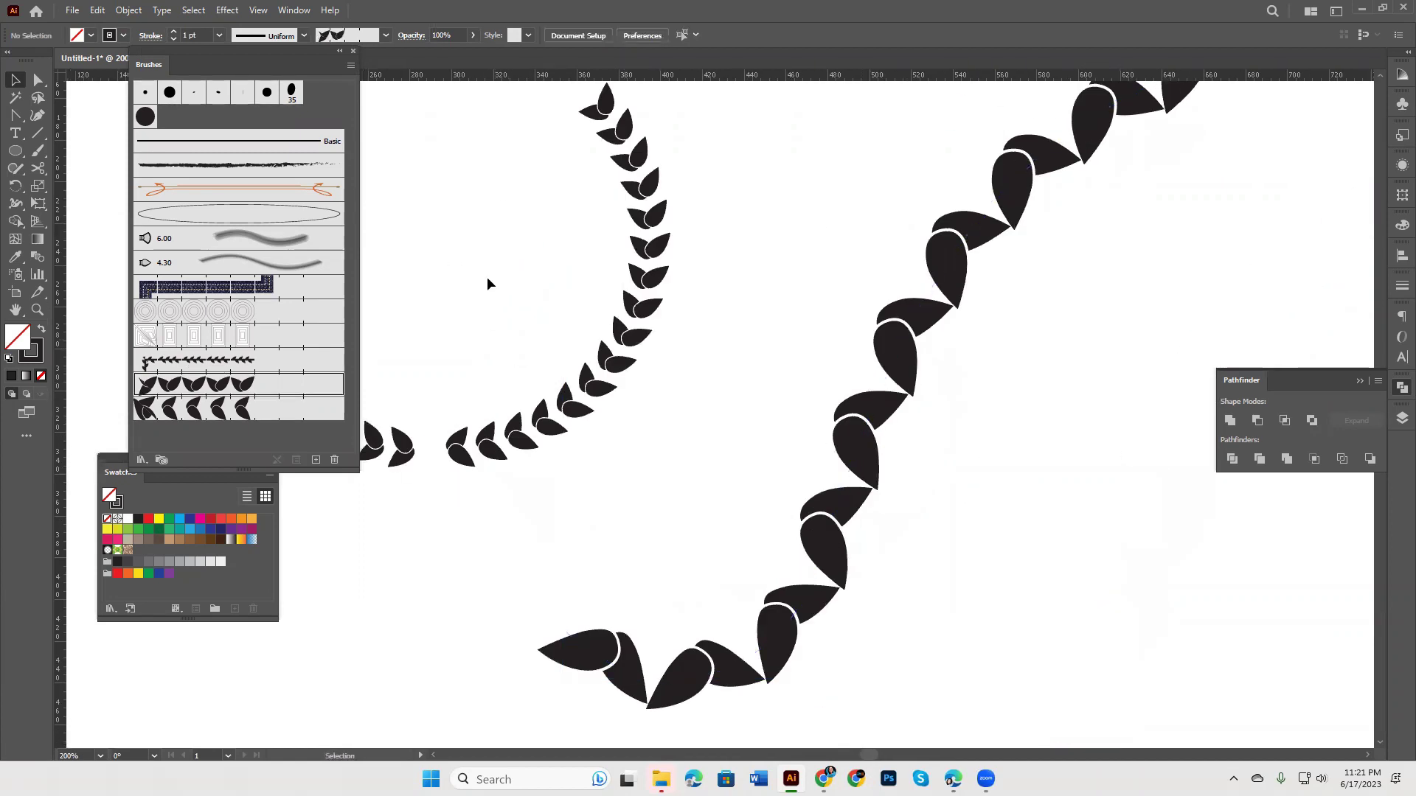
left_click(604, 368)
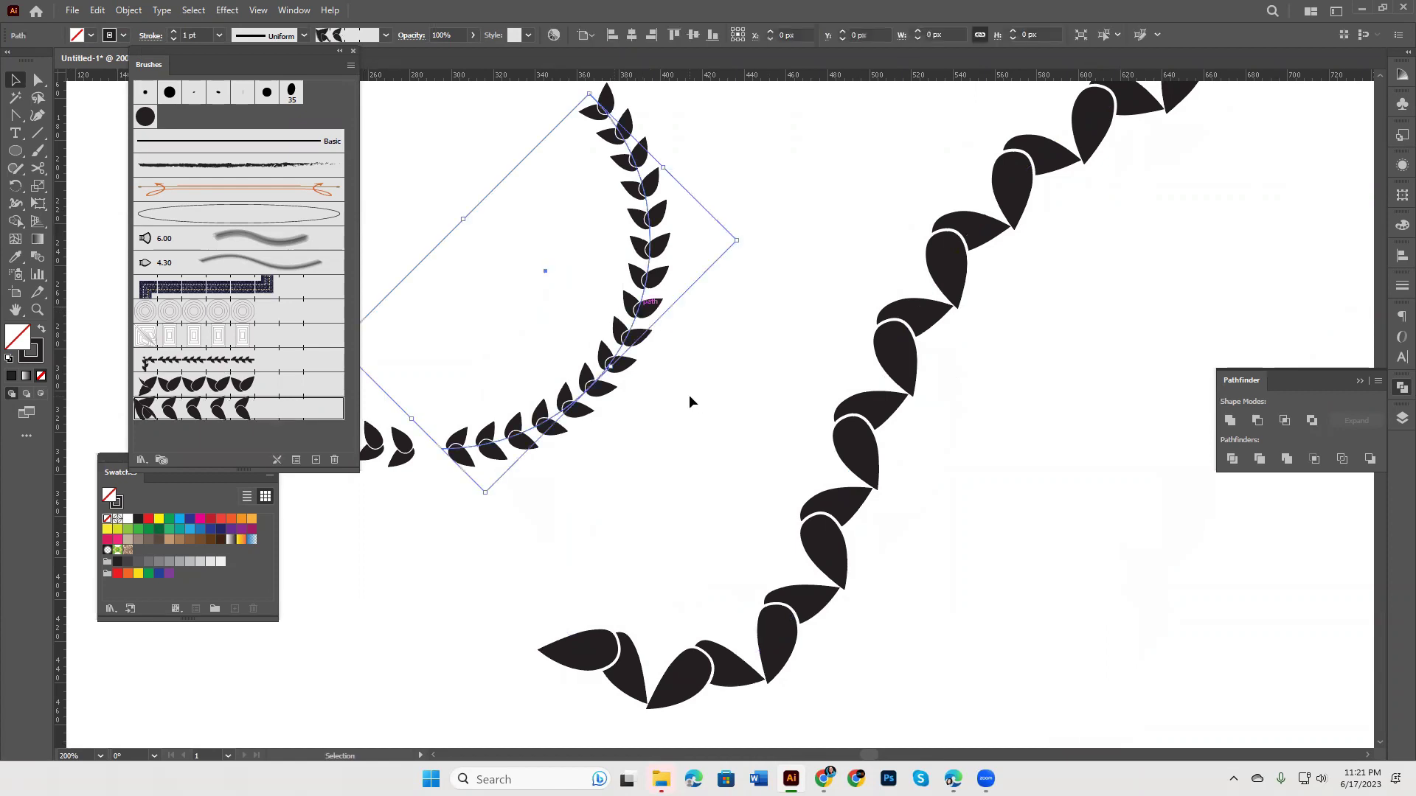
left_click_drag(690, 398, 875, 480)
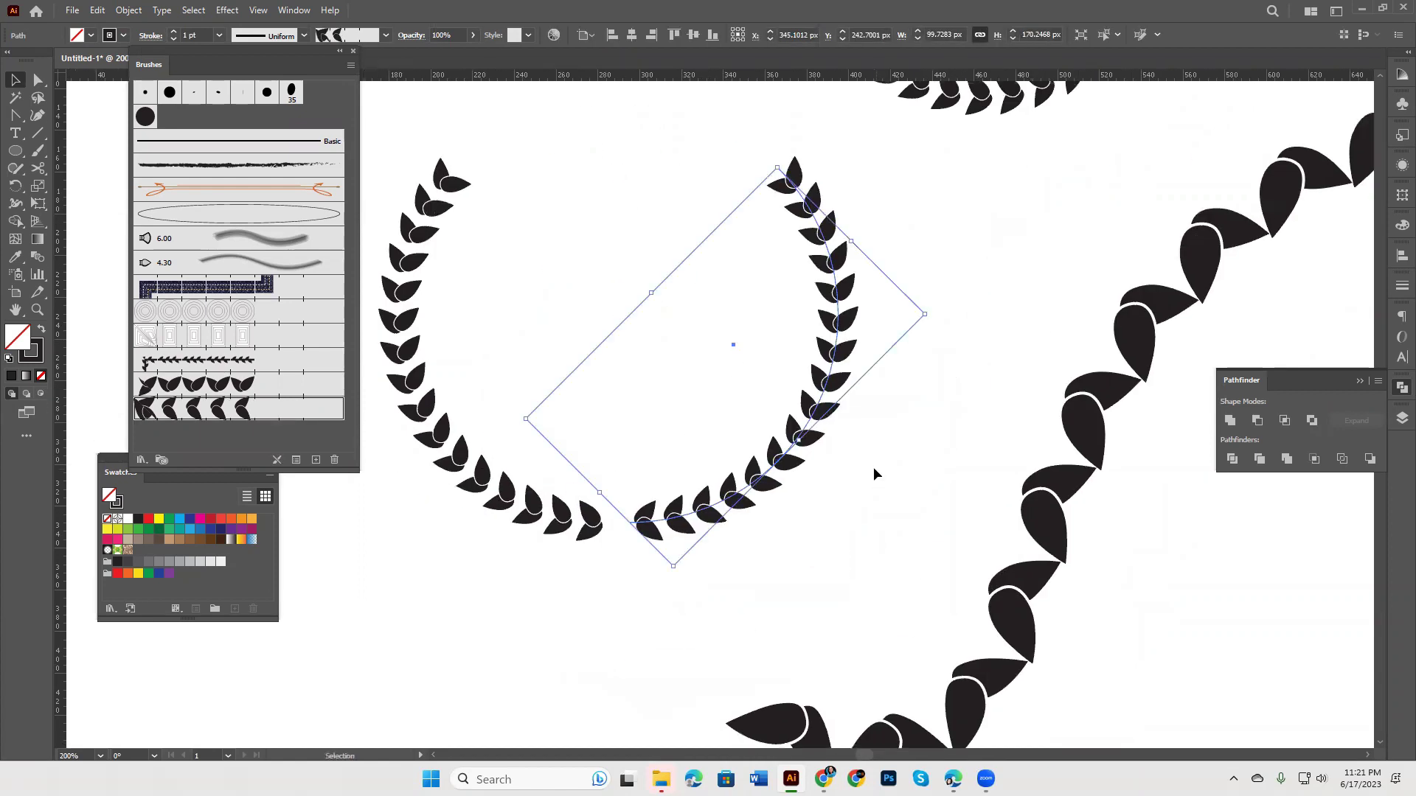